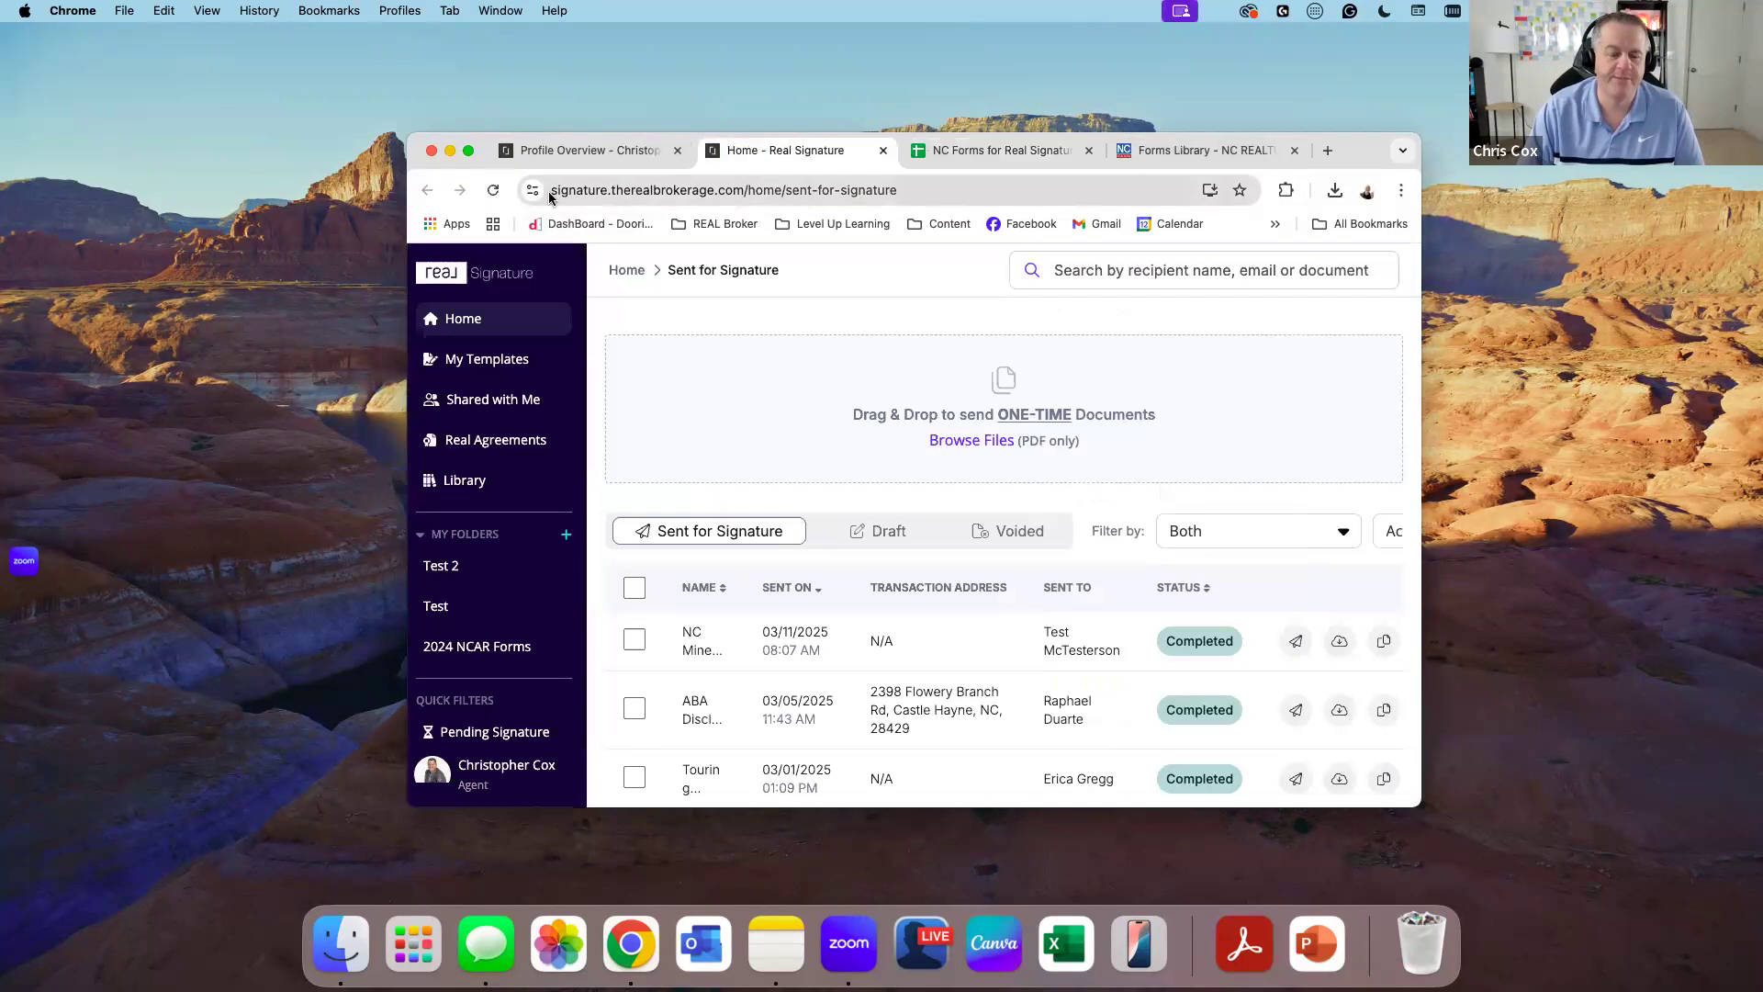
# - Maximize the browser window and open the list of personal templates in Real Signature
pyautogui.click(468, 151)
pyautogui.click(188, 28)
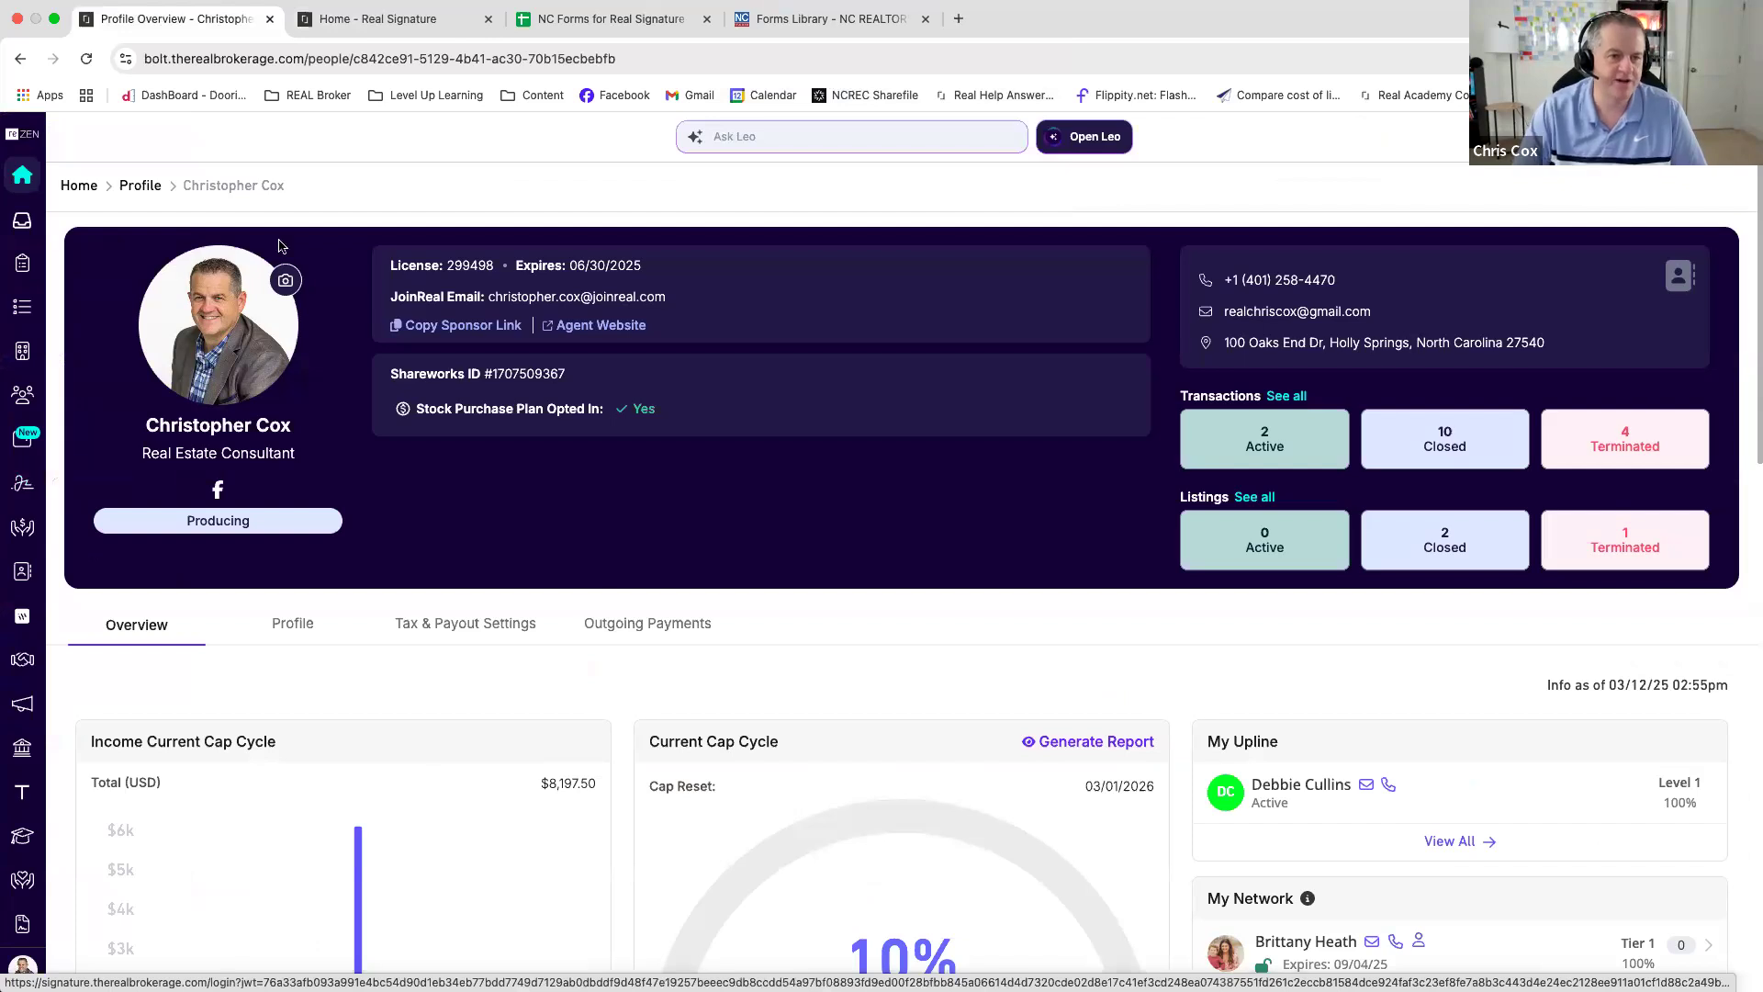
pyautogui.click(352, 24)
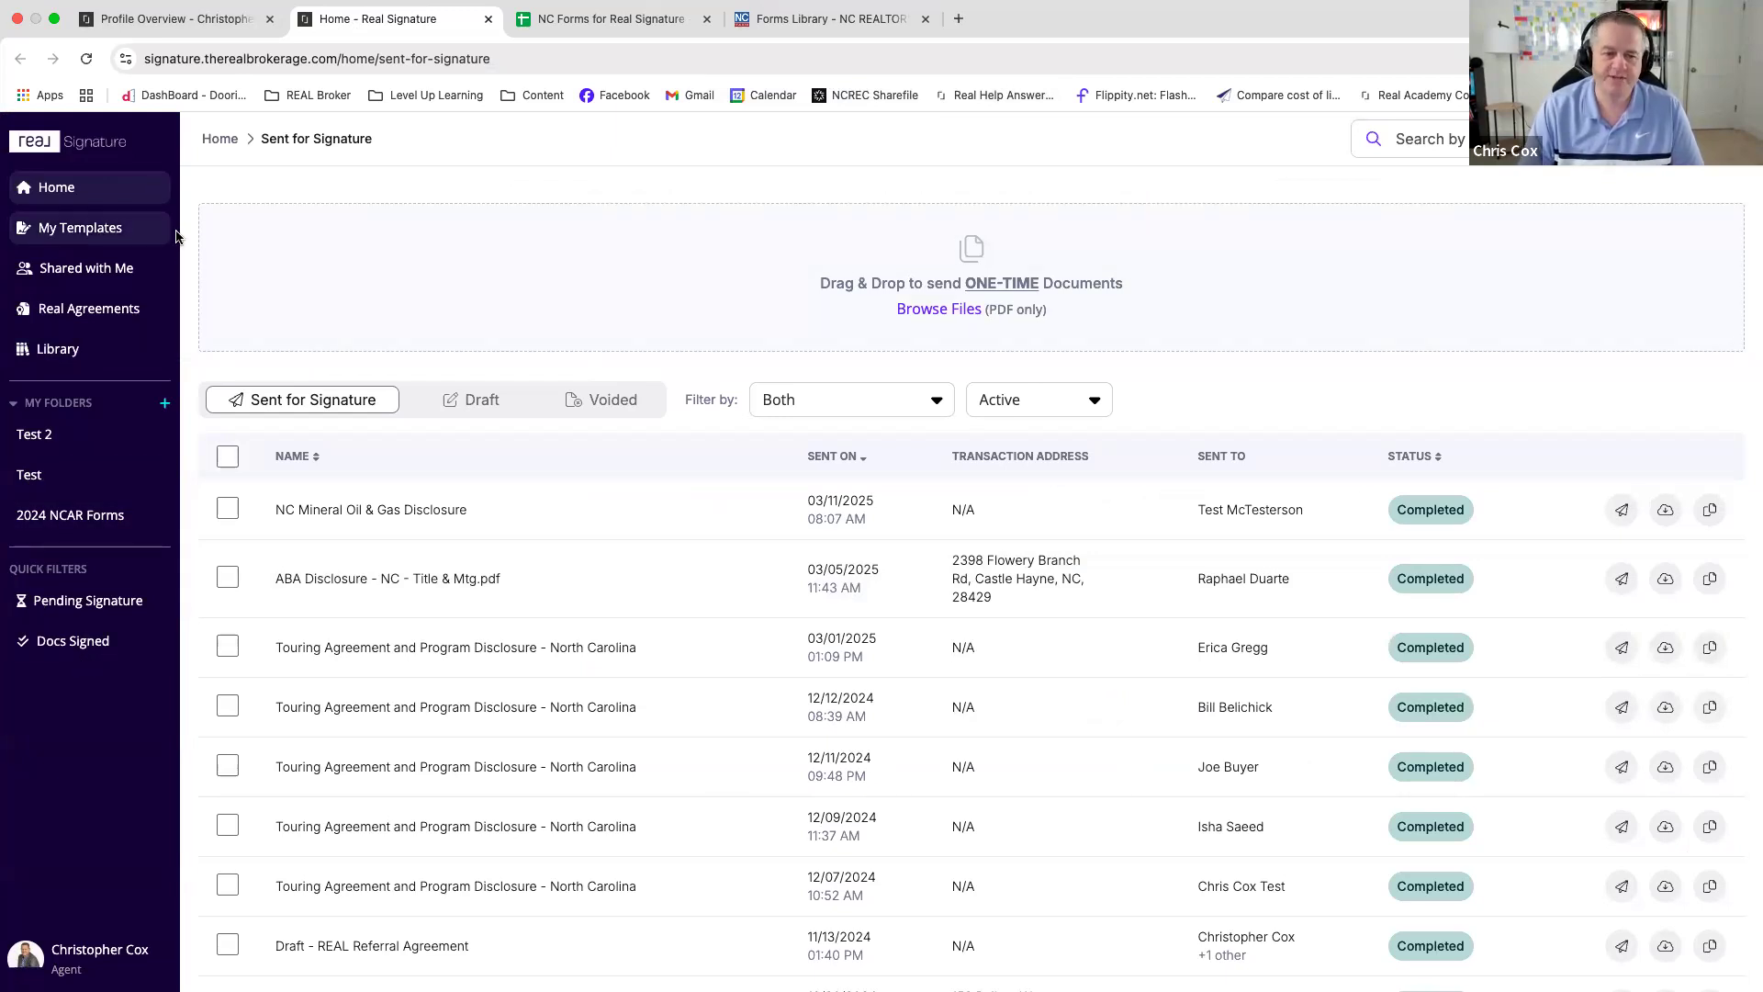
pyautogui.click(93, 234)
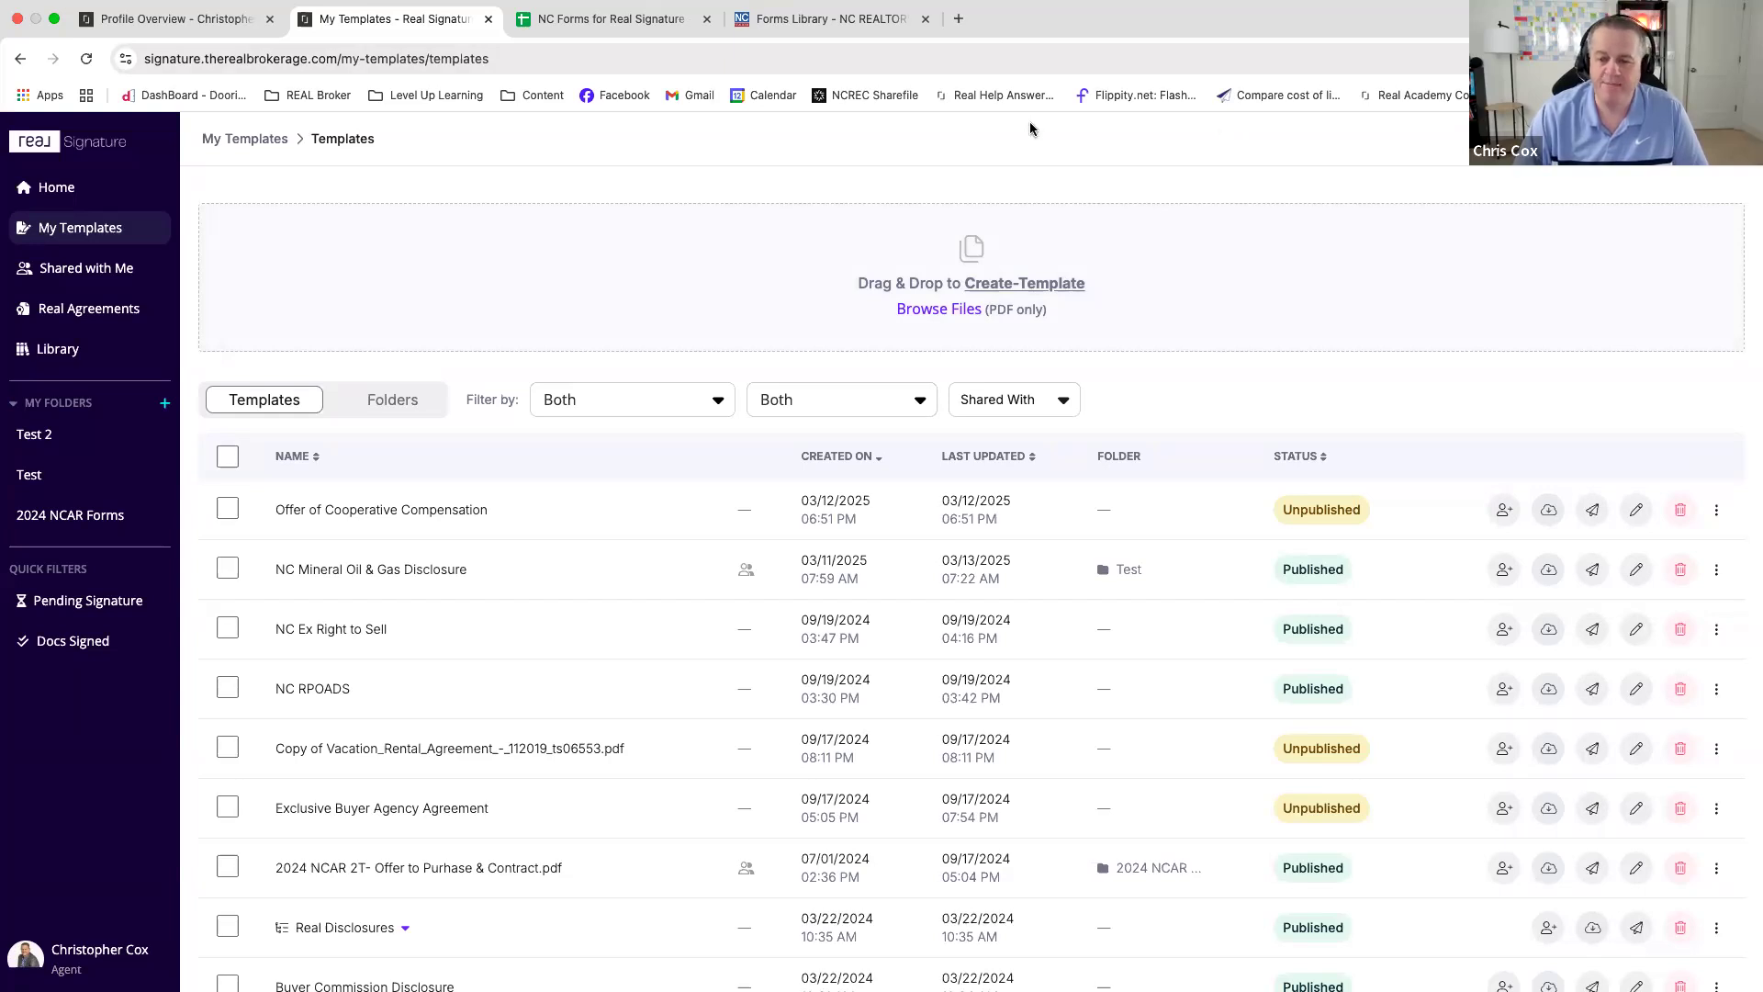
# - Look over the Forms & Contracts library on the NC REALTORS site and return to the Real Signature templates
pyautogui.click(849, 26)
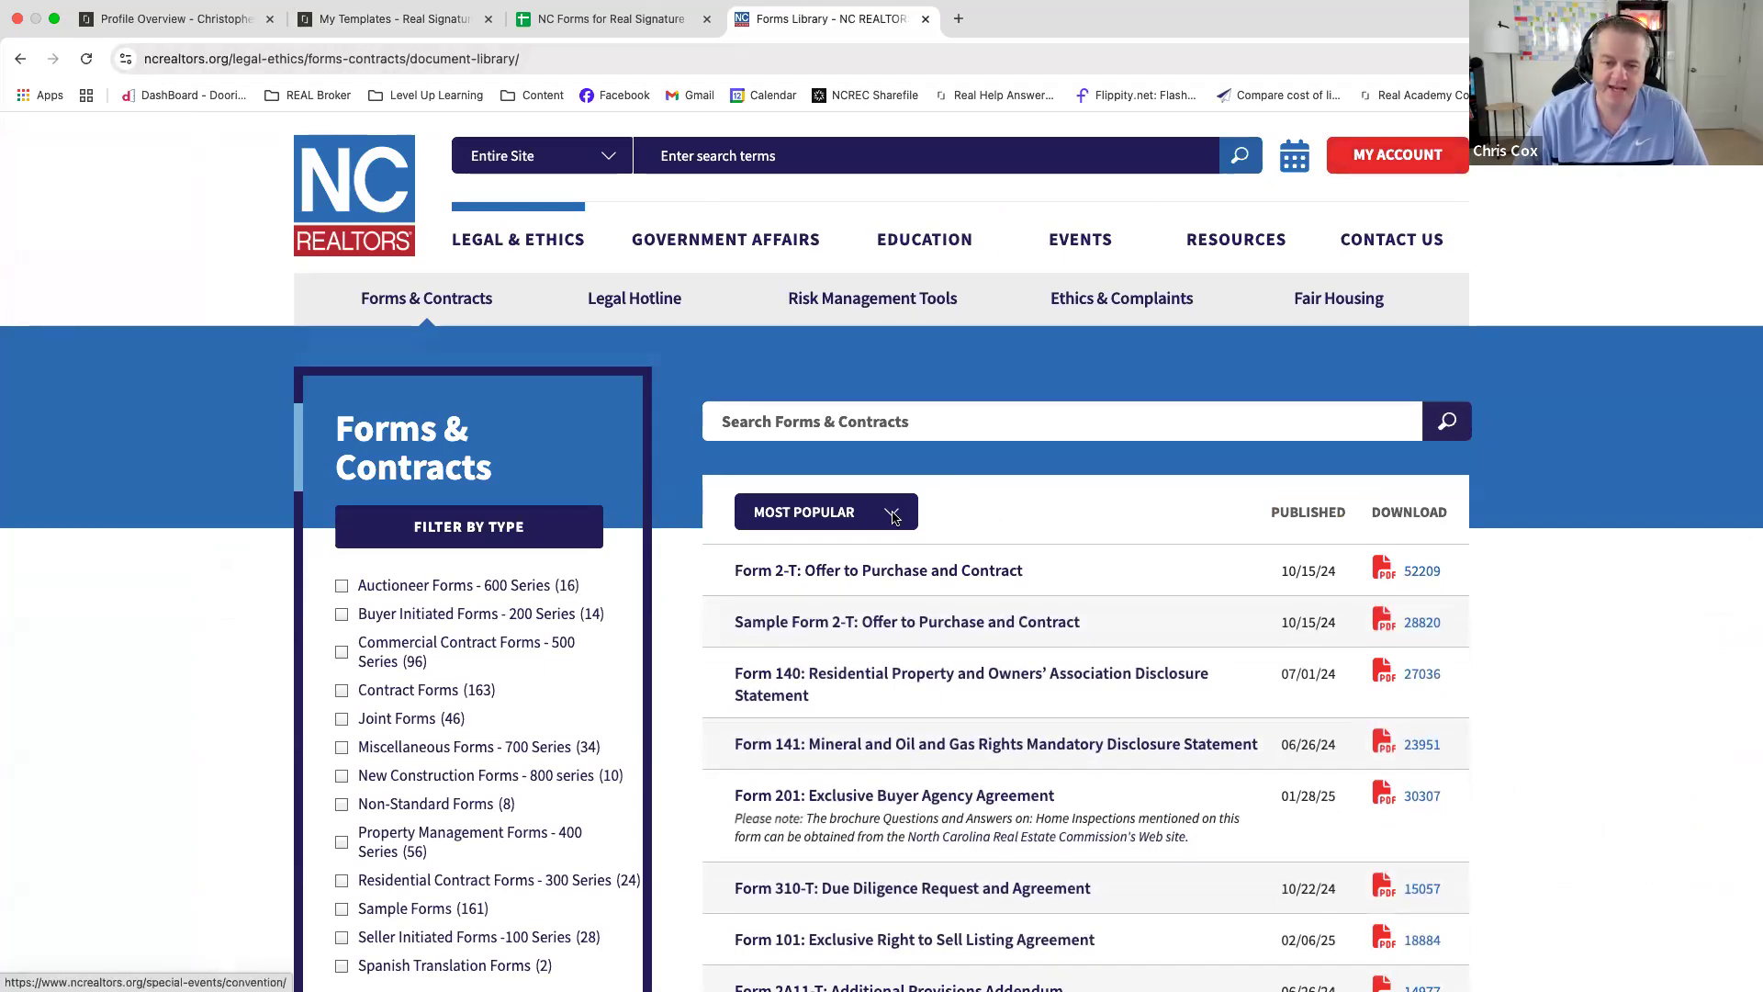
pyautogui.scroll(-2, 872, 579)
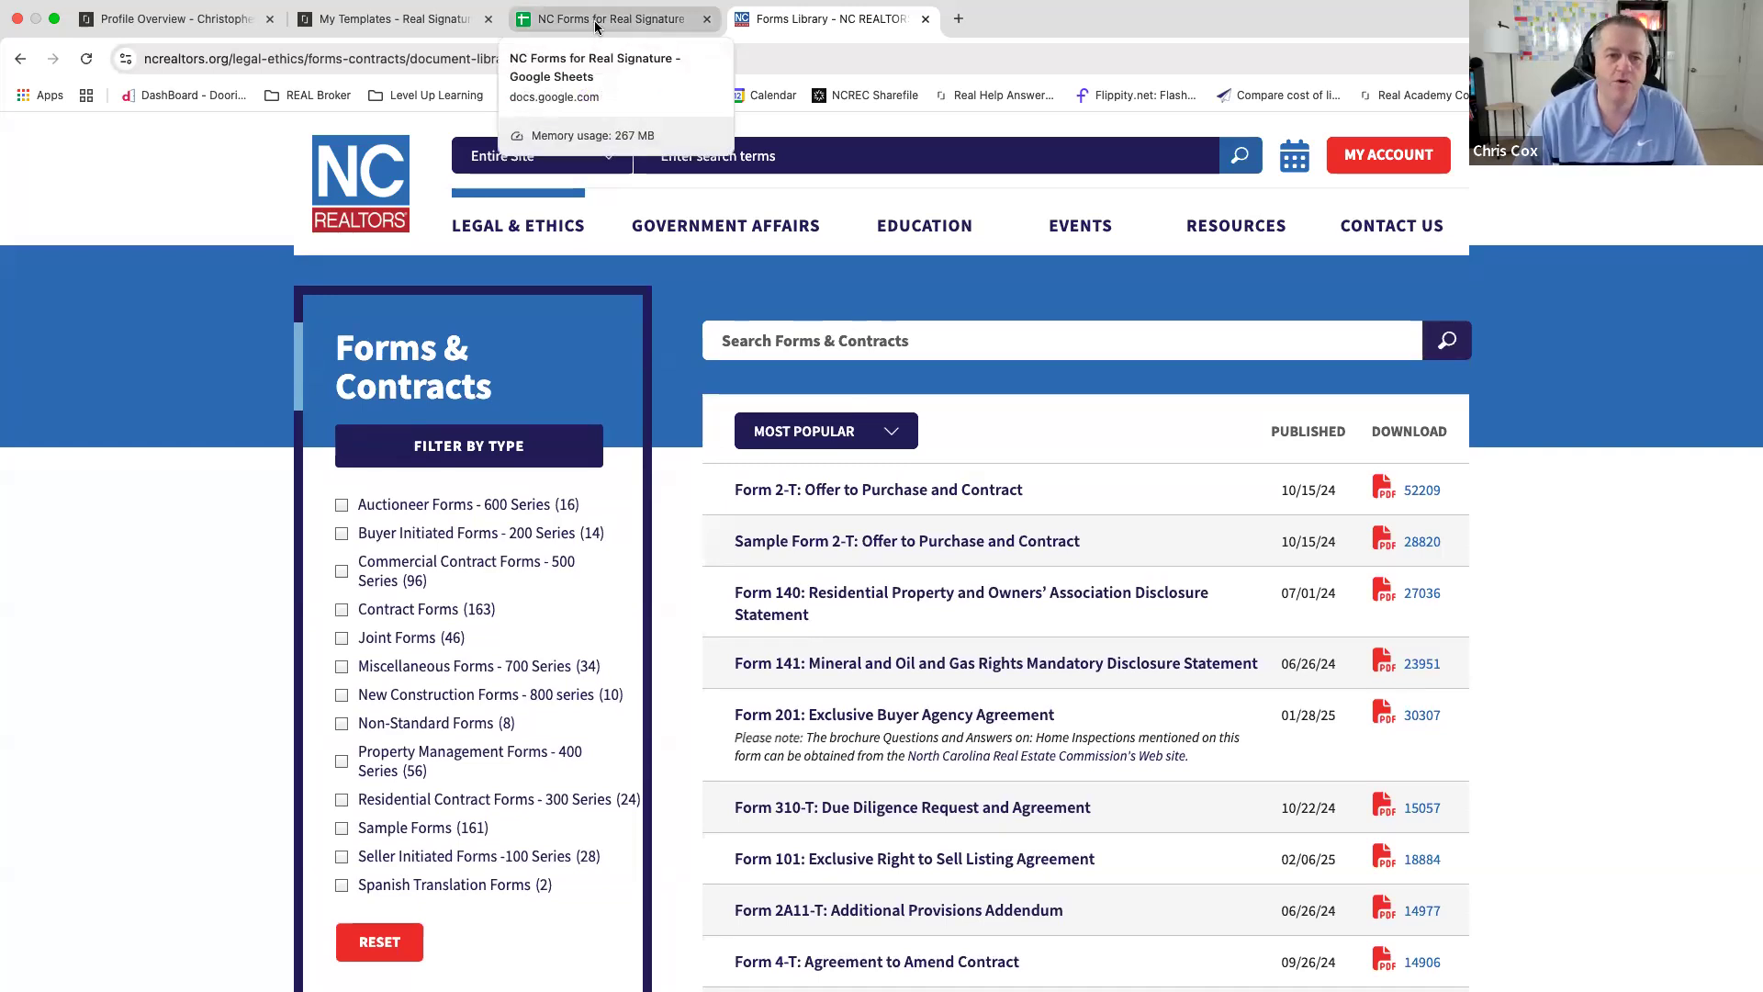
pyautogui.click(449, 26)
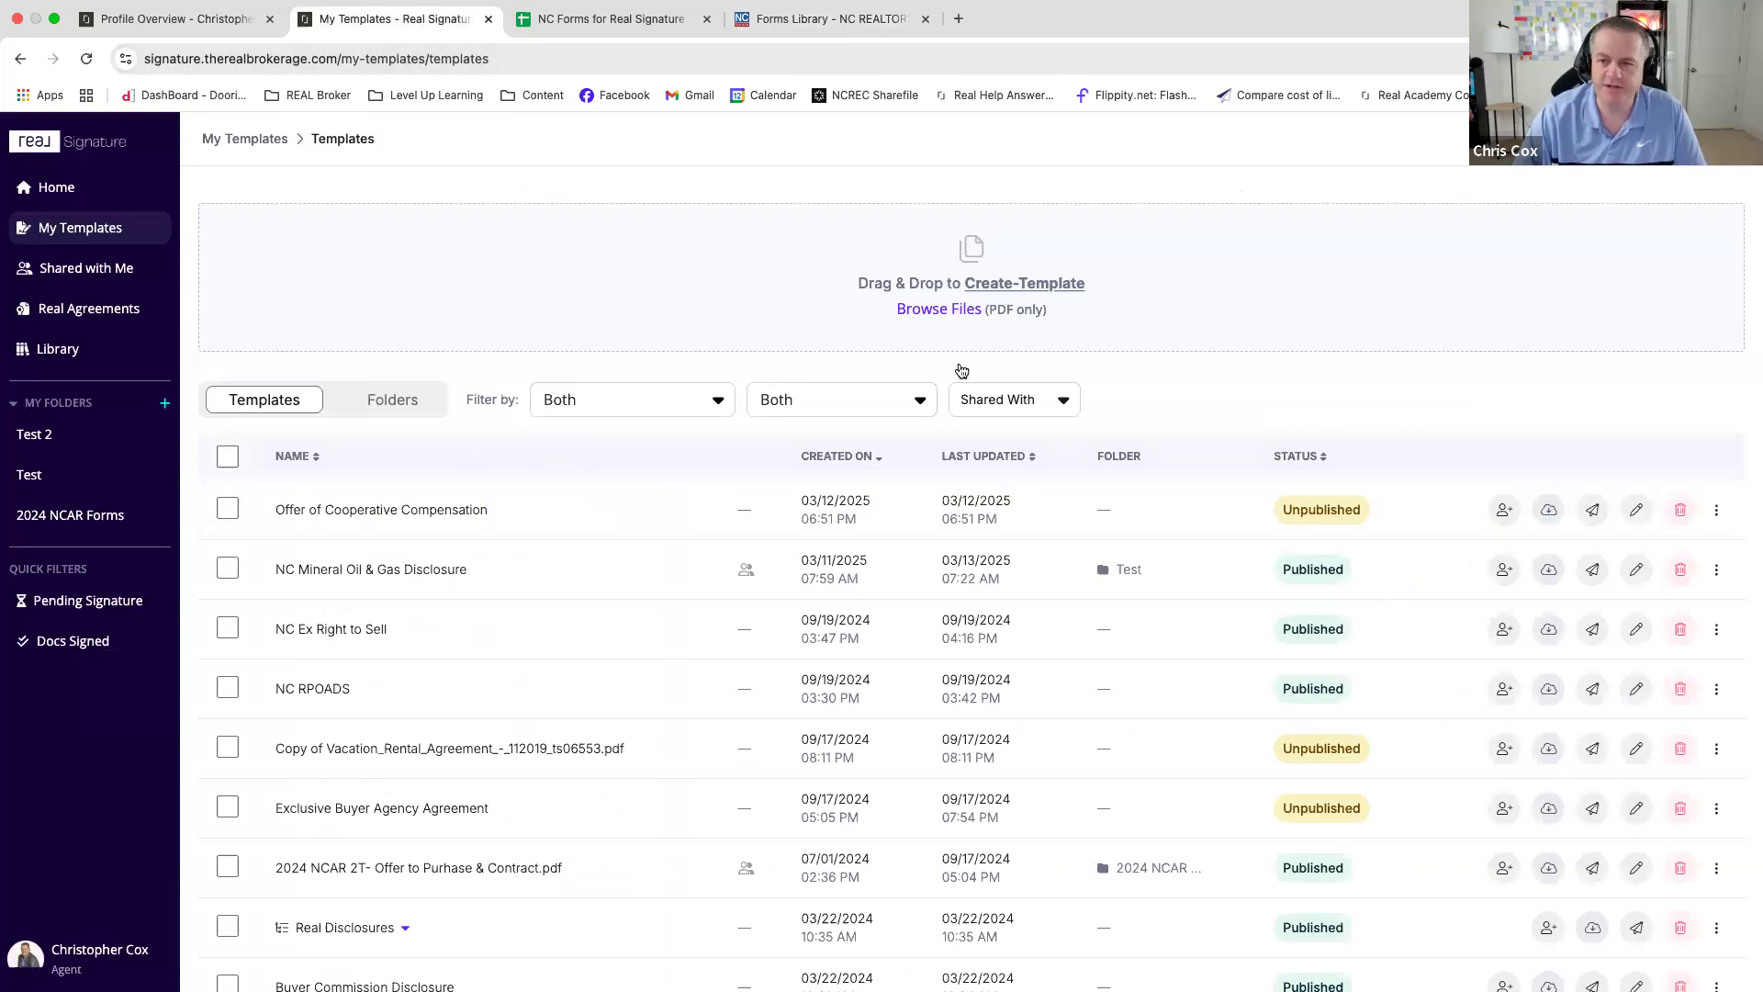
# - Upload form-141-5.pdf from the Downloads folder to create a new template
pyautogui.click(1021, 288)
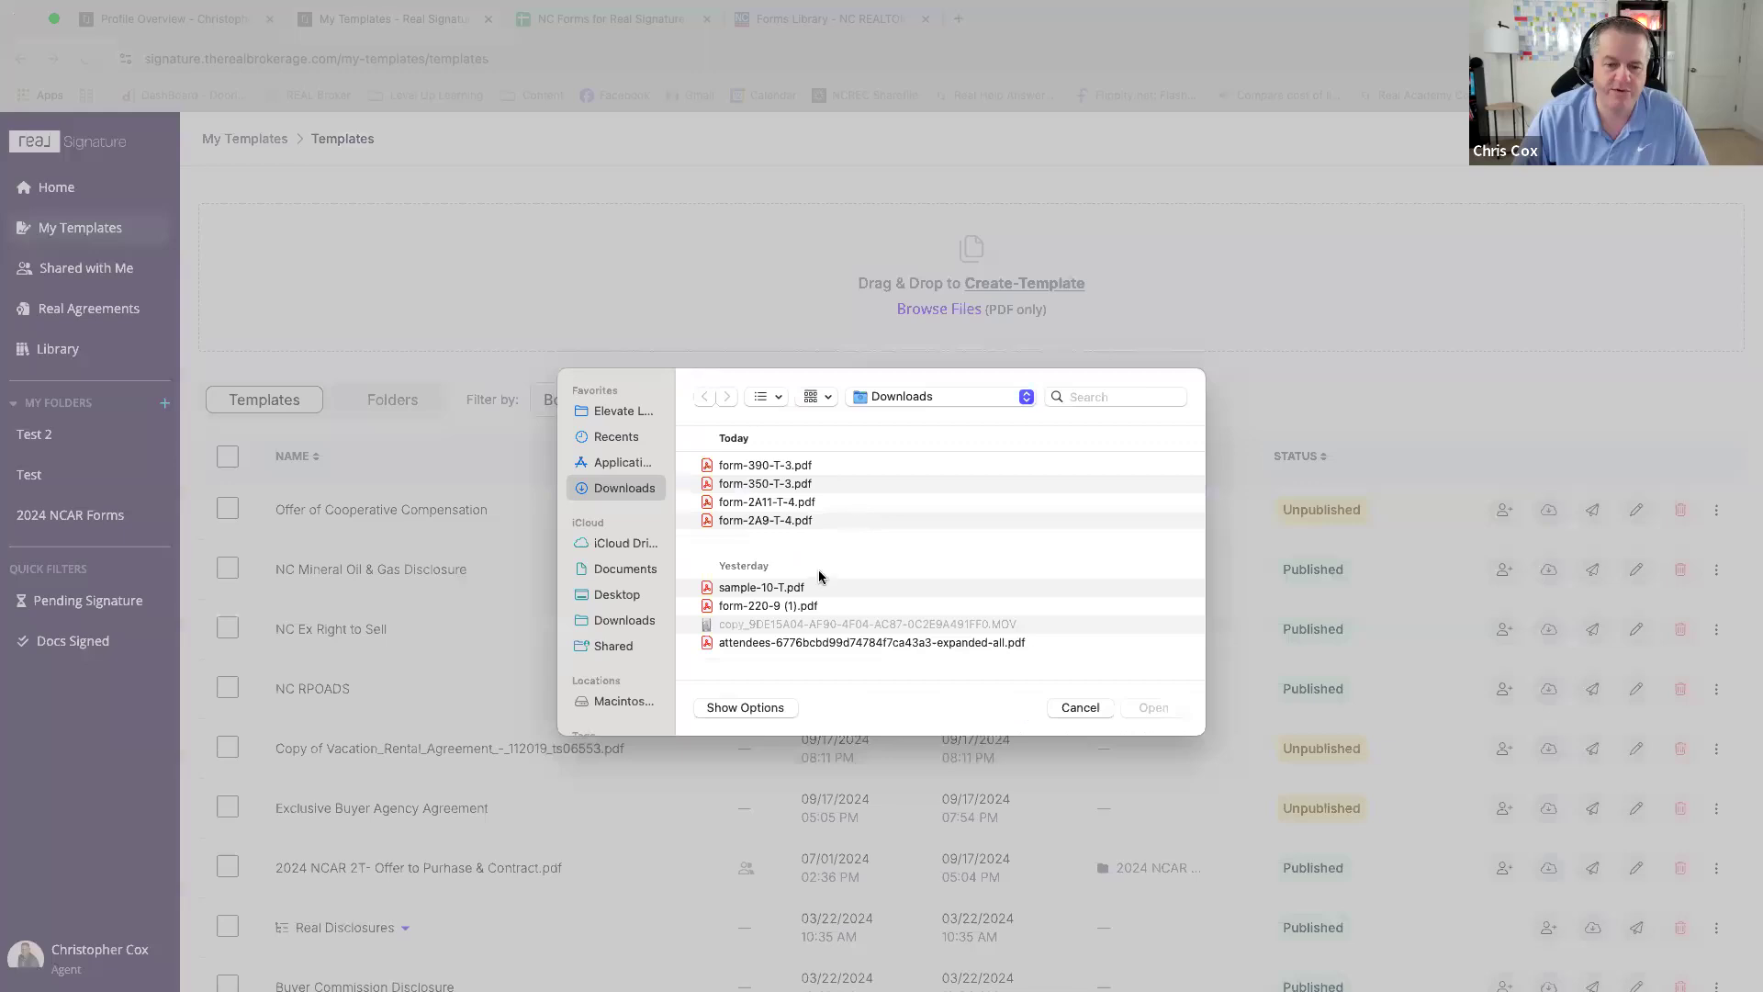
pyautogui.scroll(-10, 801, 575)
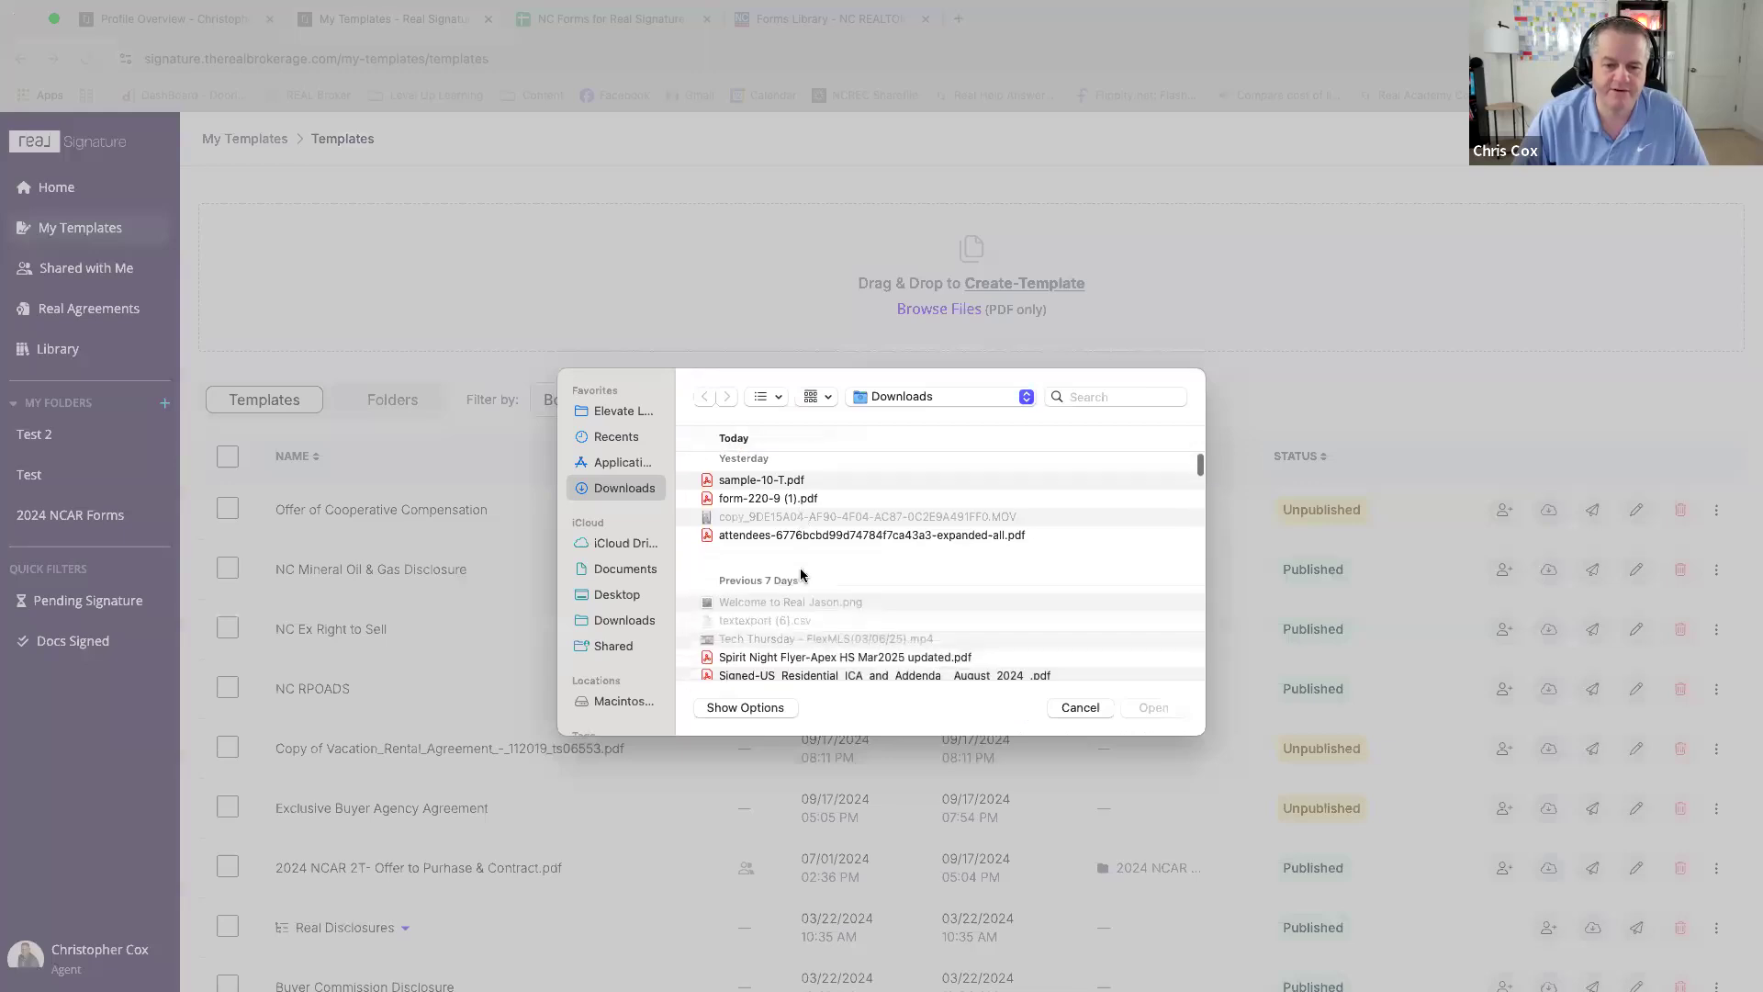
pyautogui.scroll(-2, 741, 637)
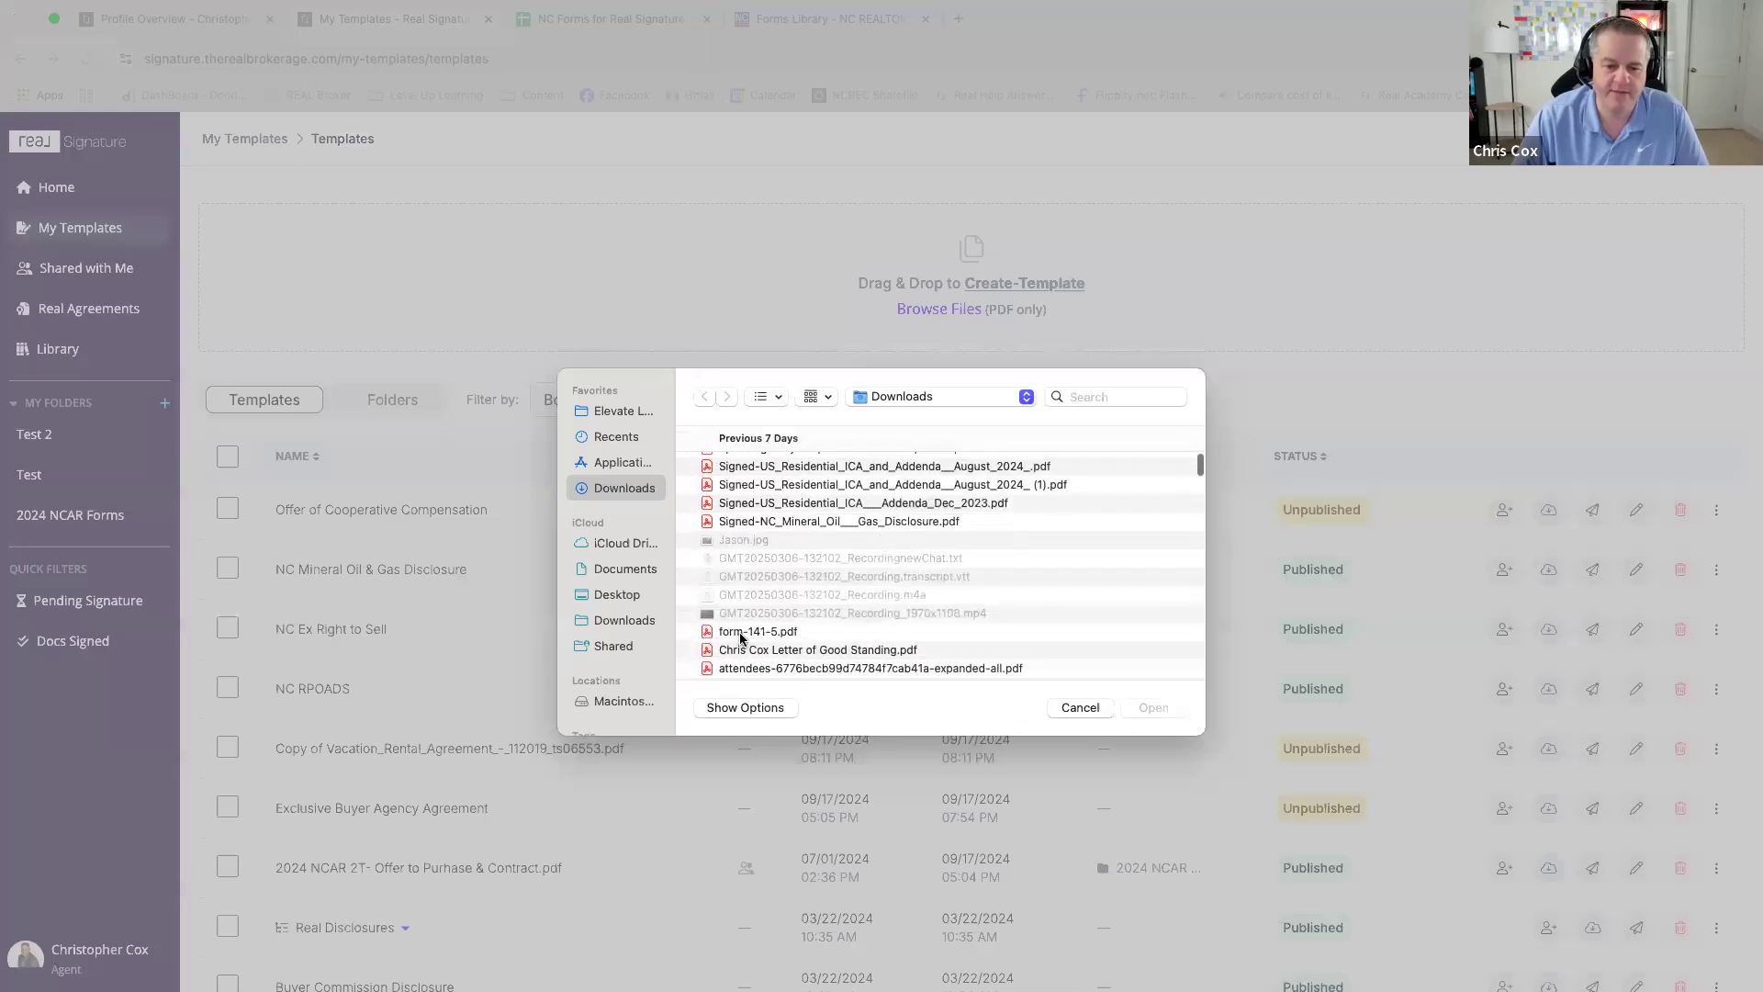
pyautogui.doubleClick(744, 631)
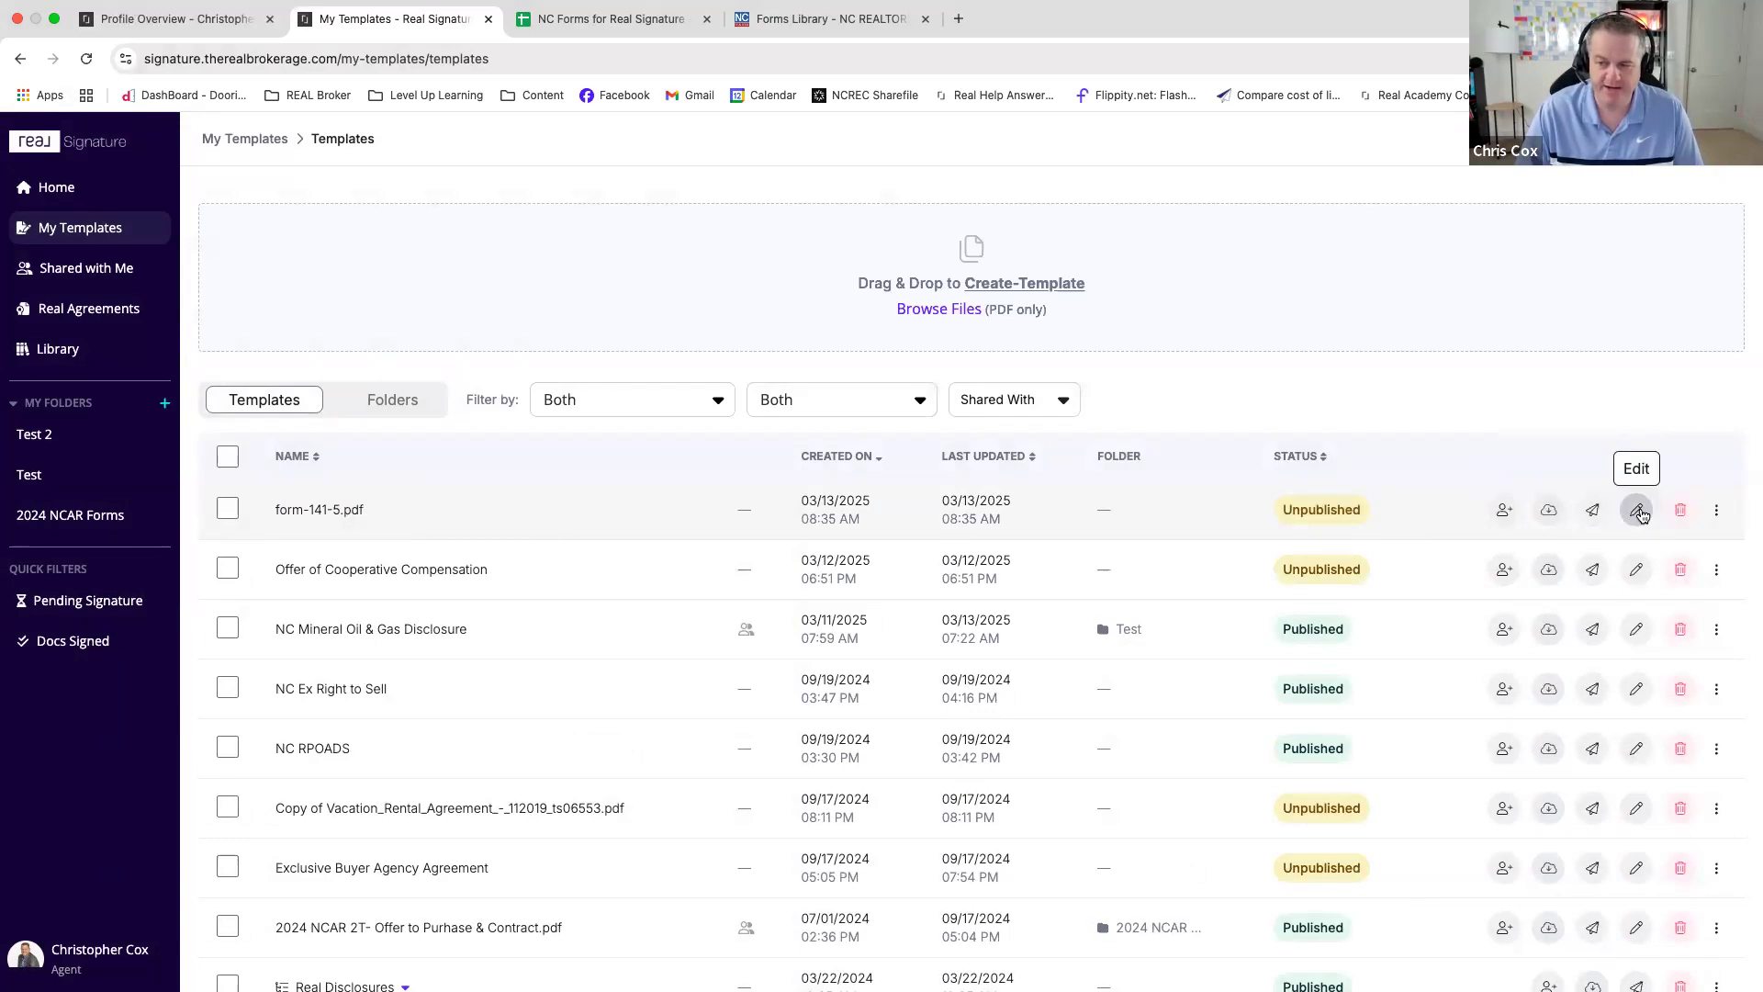
# - Rename the form-141-5.pdf template to NC Mineral Oil Gas Disclosure and remove the Buyer 1 and Buyer 2 signer roles
pyautogui.click(1640, 511)
pyautogui.click(731, 311)
pyautogui.press('super+a')
pyautogui.write('Mi')
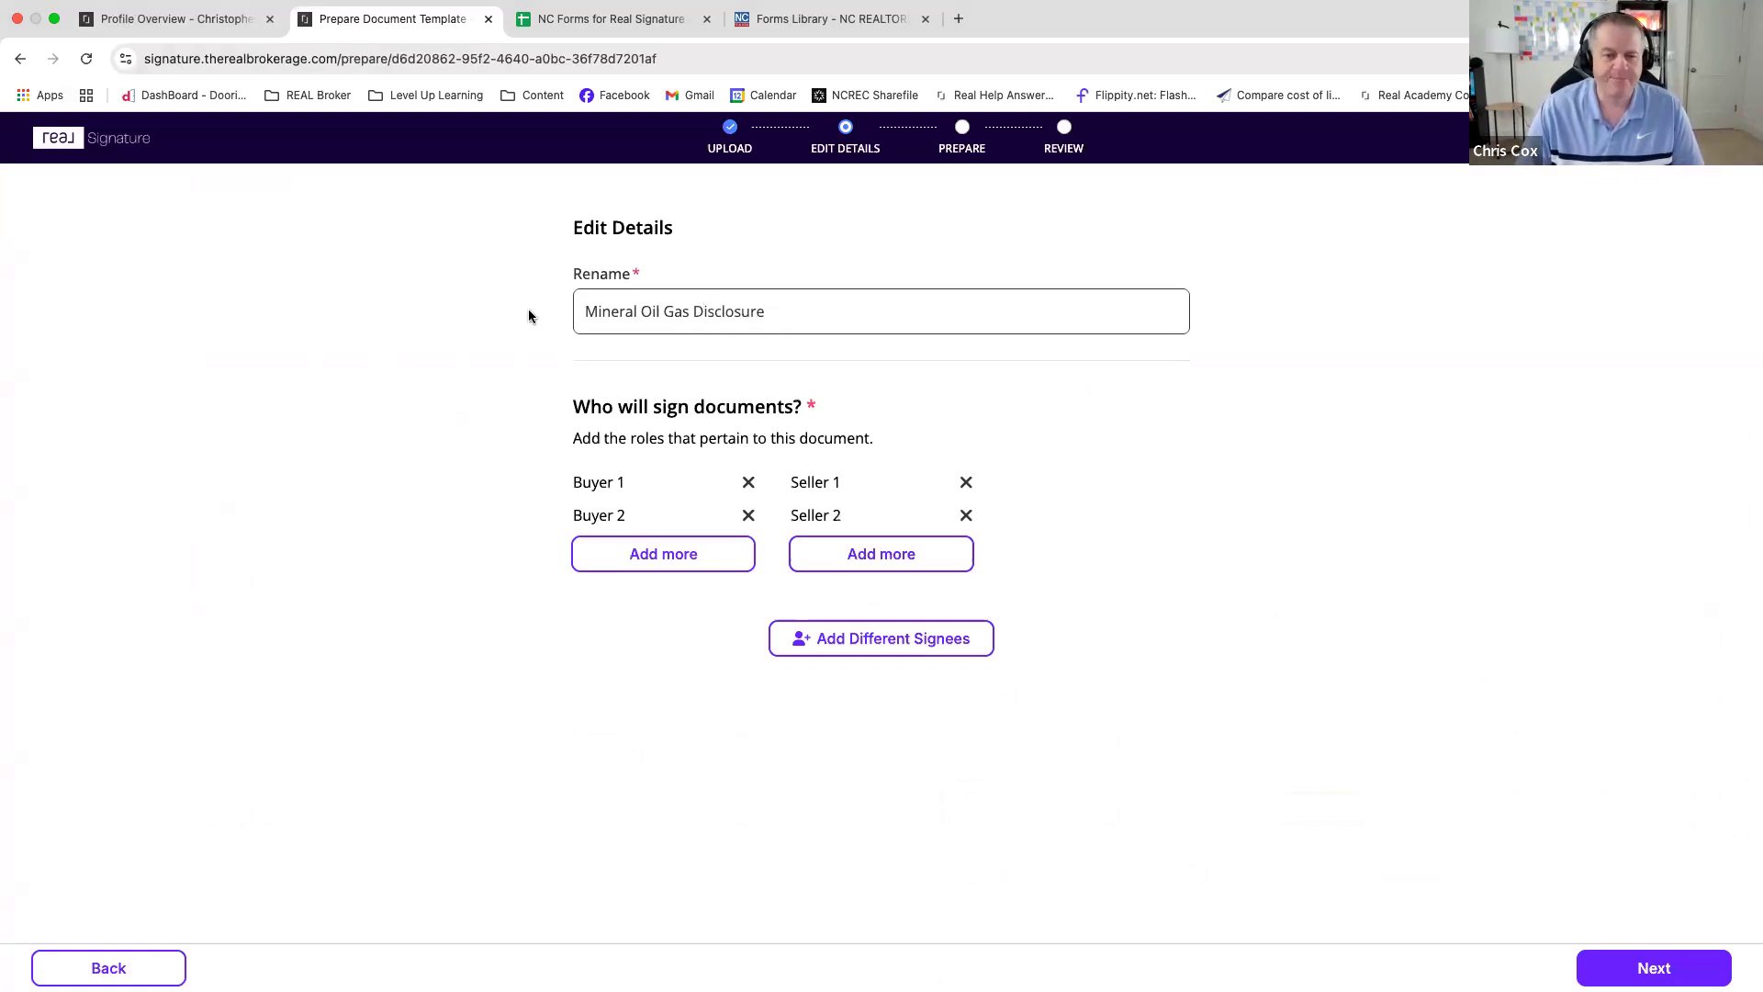
pyautogui.click(586, 312)
pyautogui.write('NC')
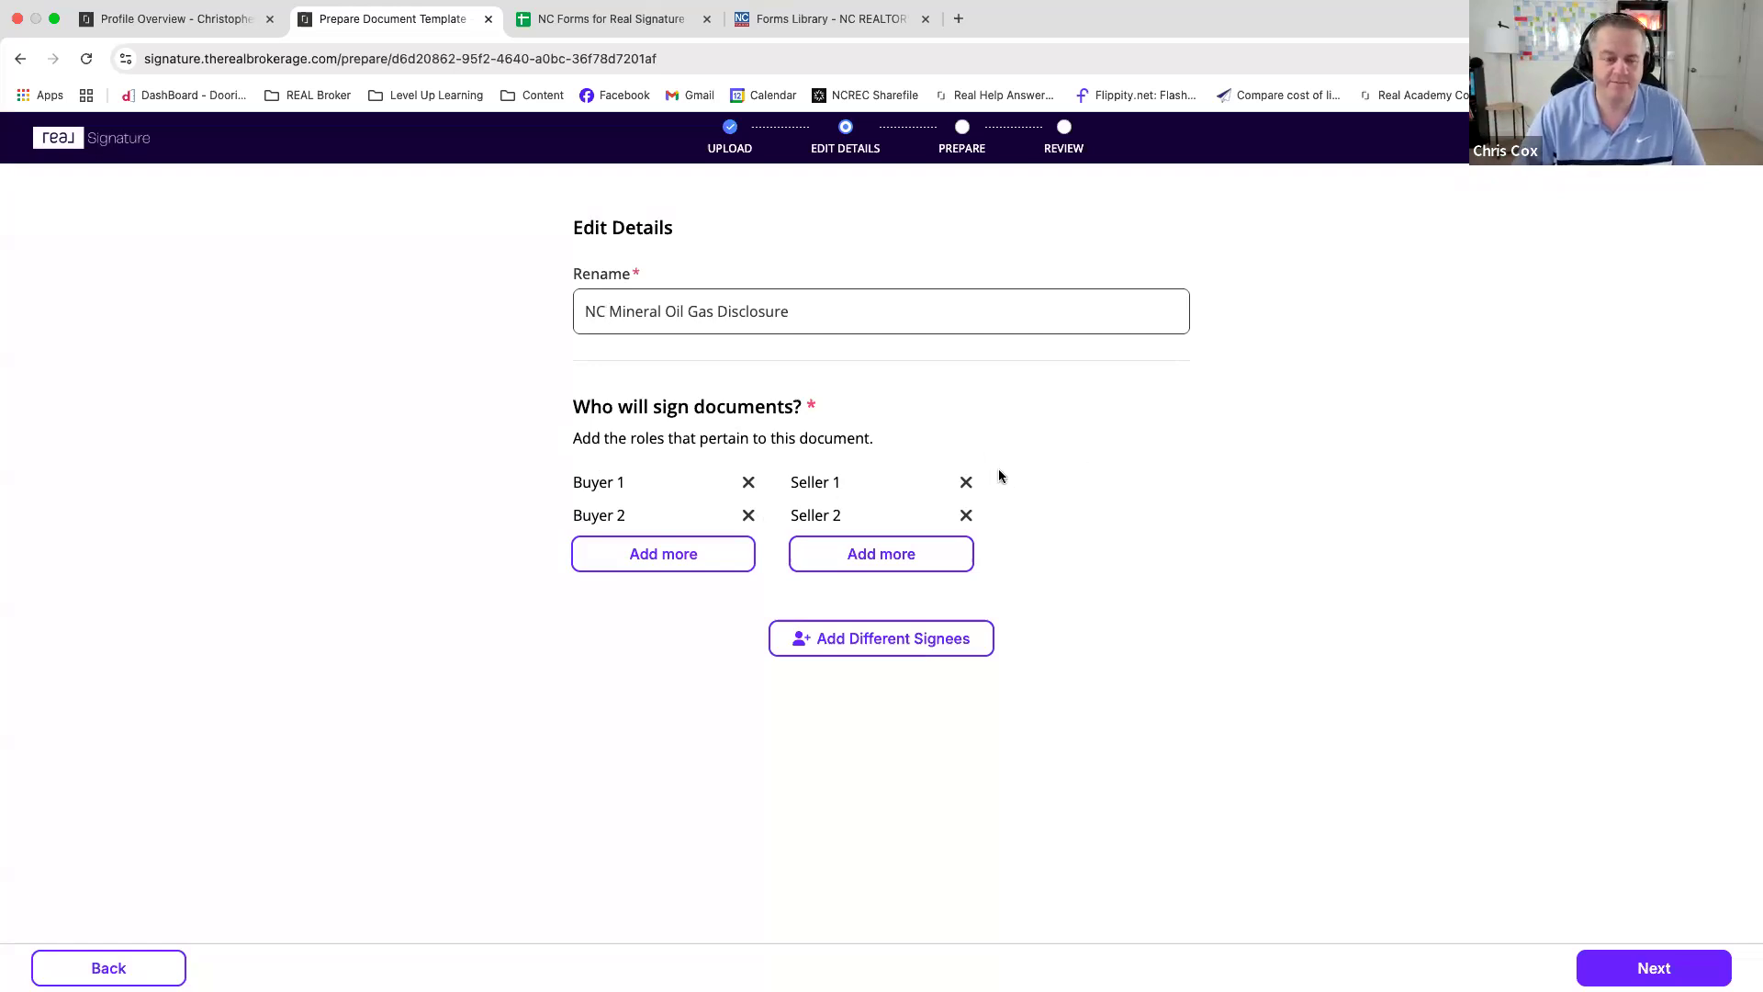
pyautogui.click(747, 483)
pyautogui.click(747, 483)
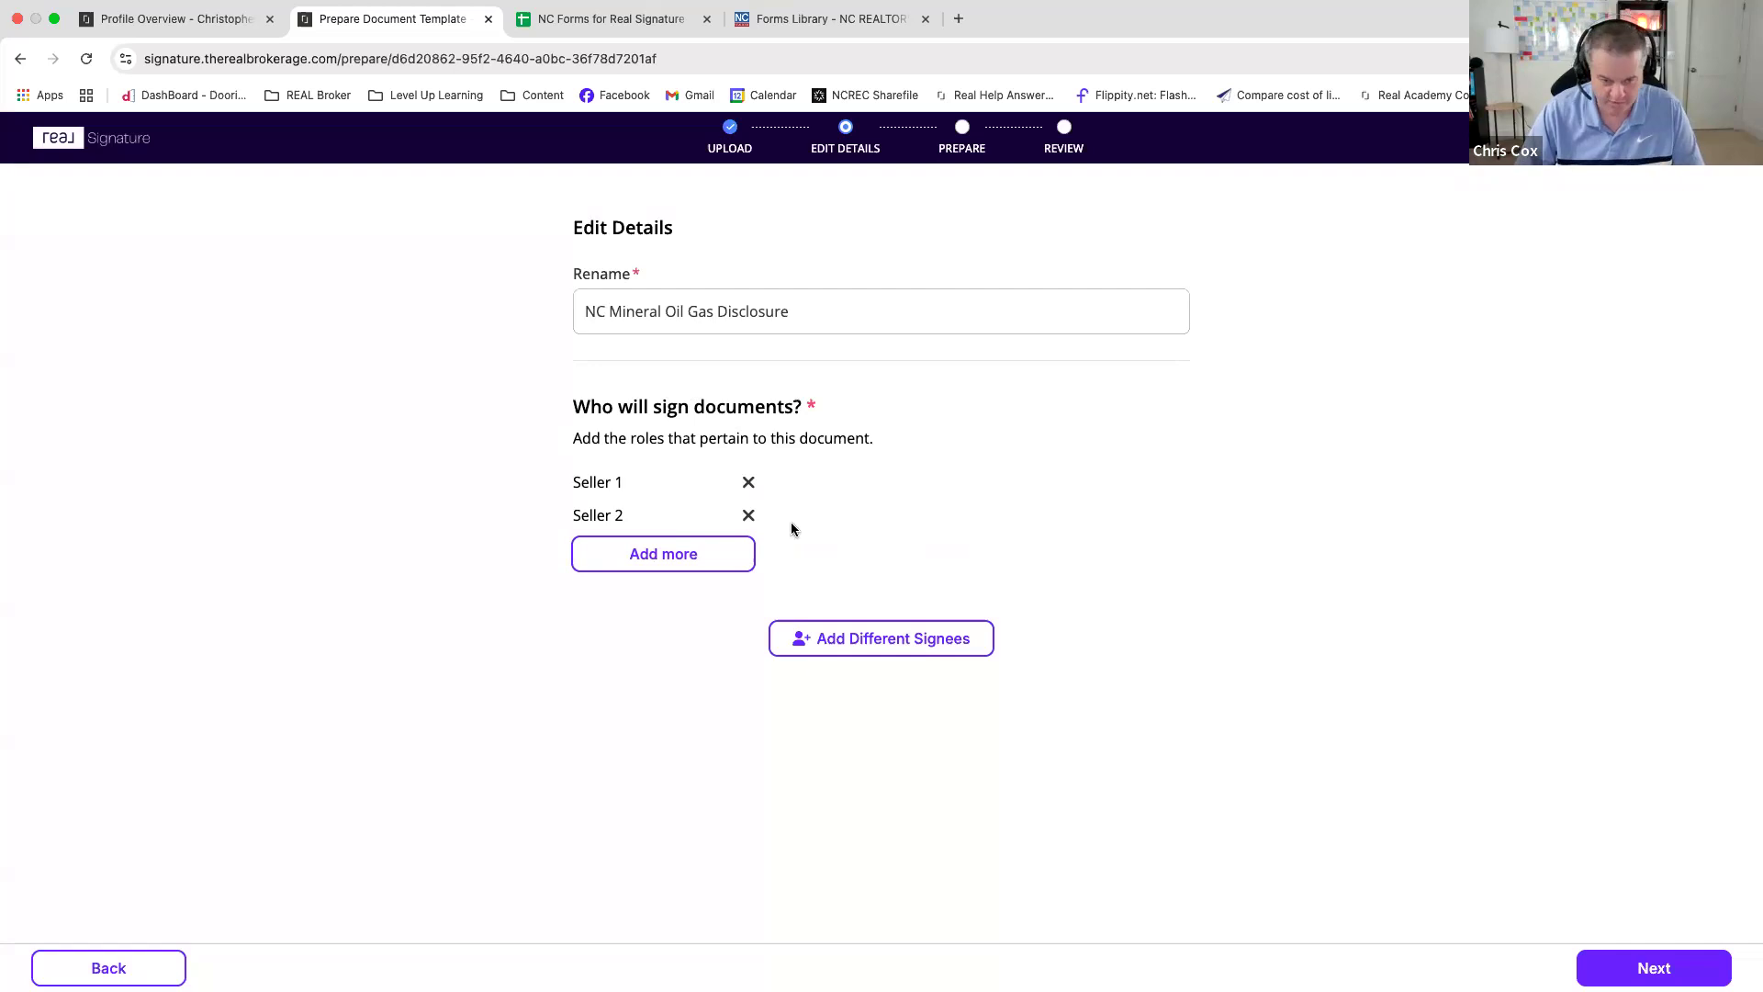
# - Review the additional signee roles offered for the template without adding any
pyautogui.click(901, 646)
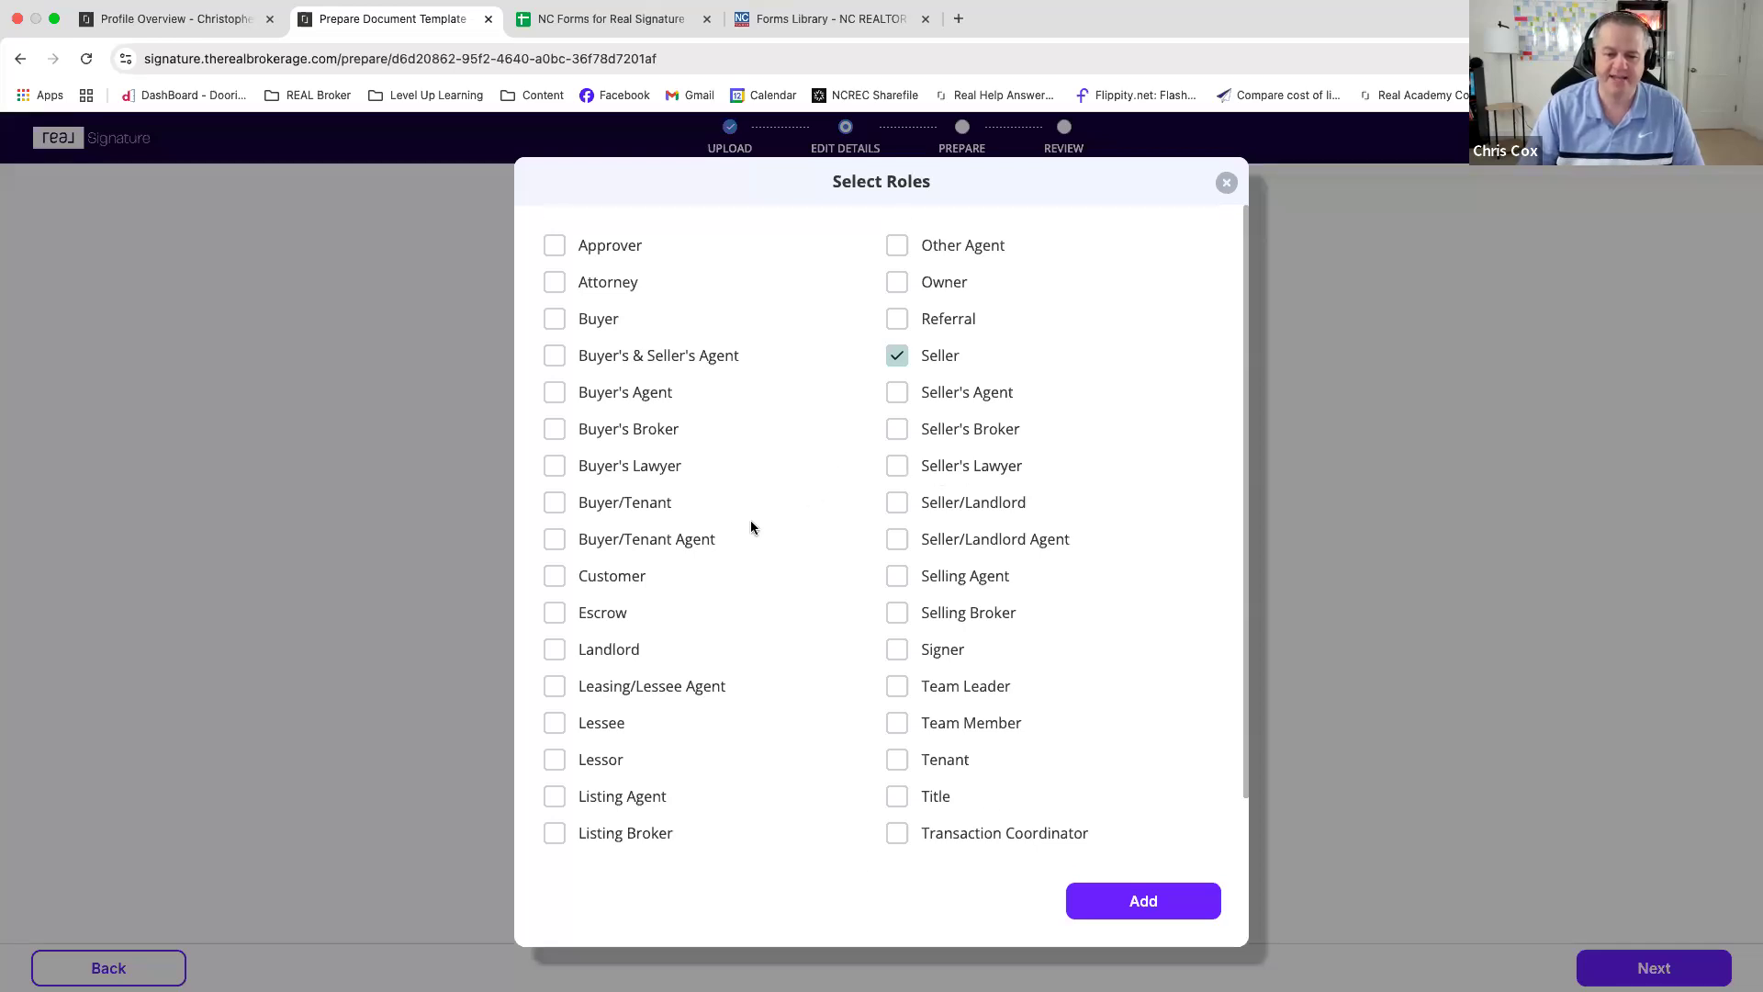
pyautogui.scroll(-2, 751, 526)
pyautogui.scroll(2, 751, 528)
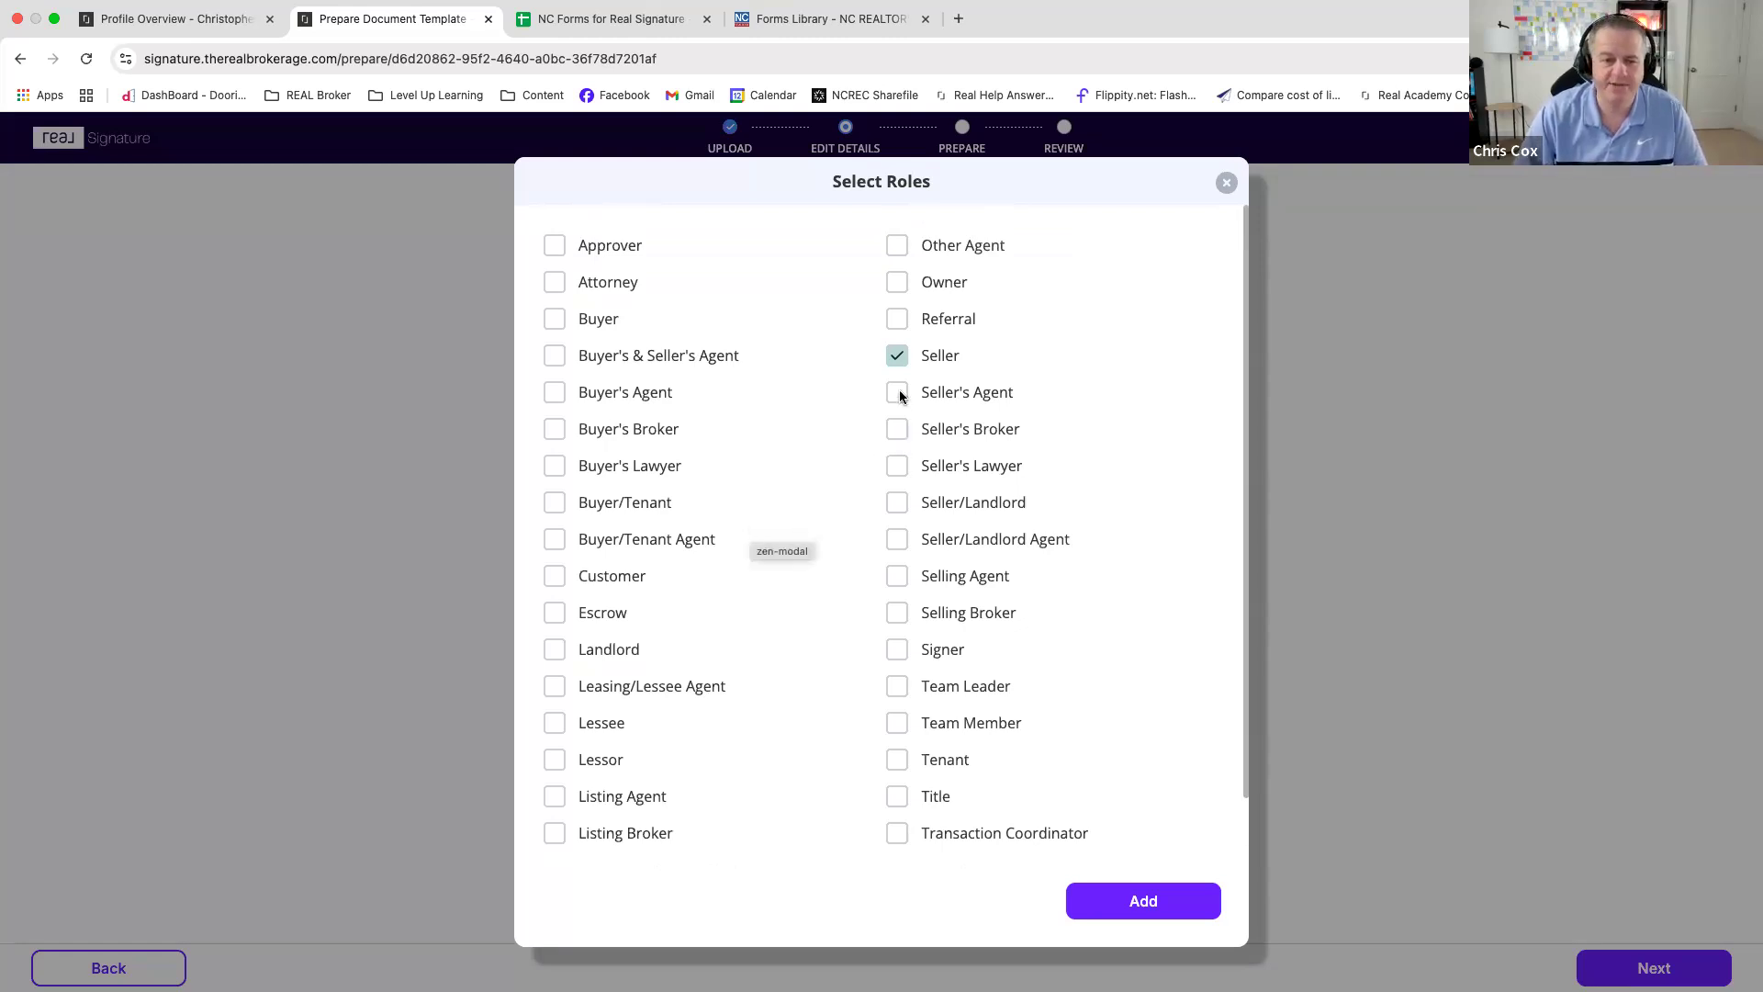
pyautogui.scroll(-2, 645, 471)
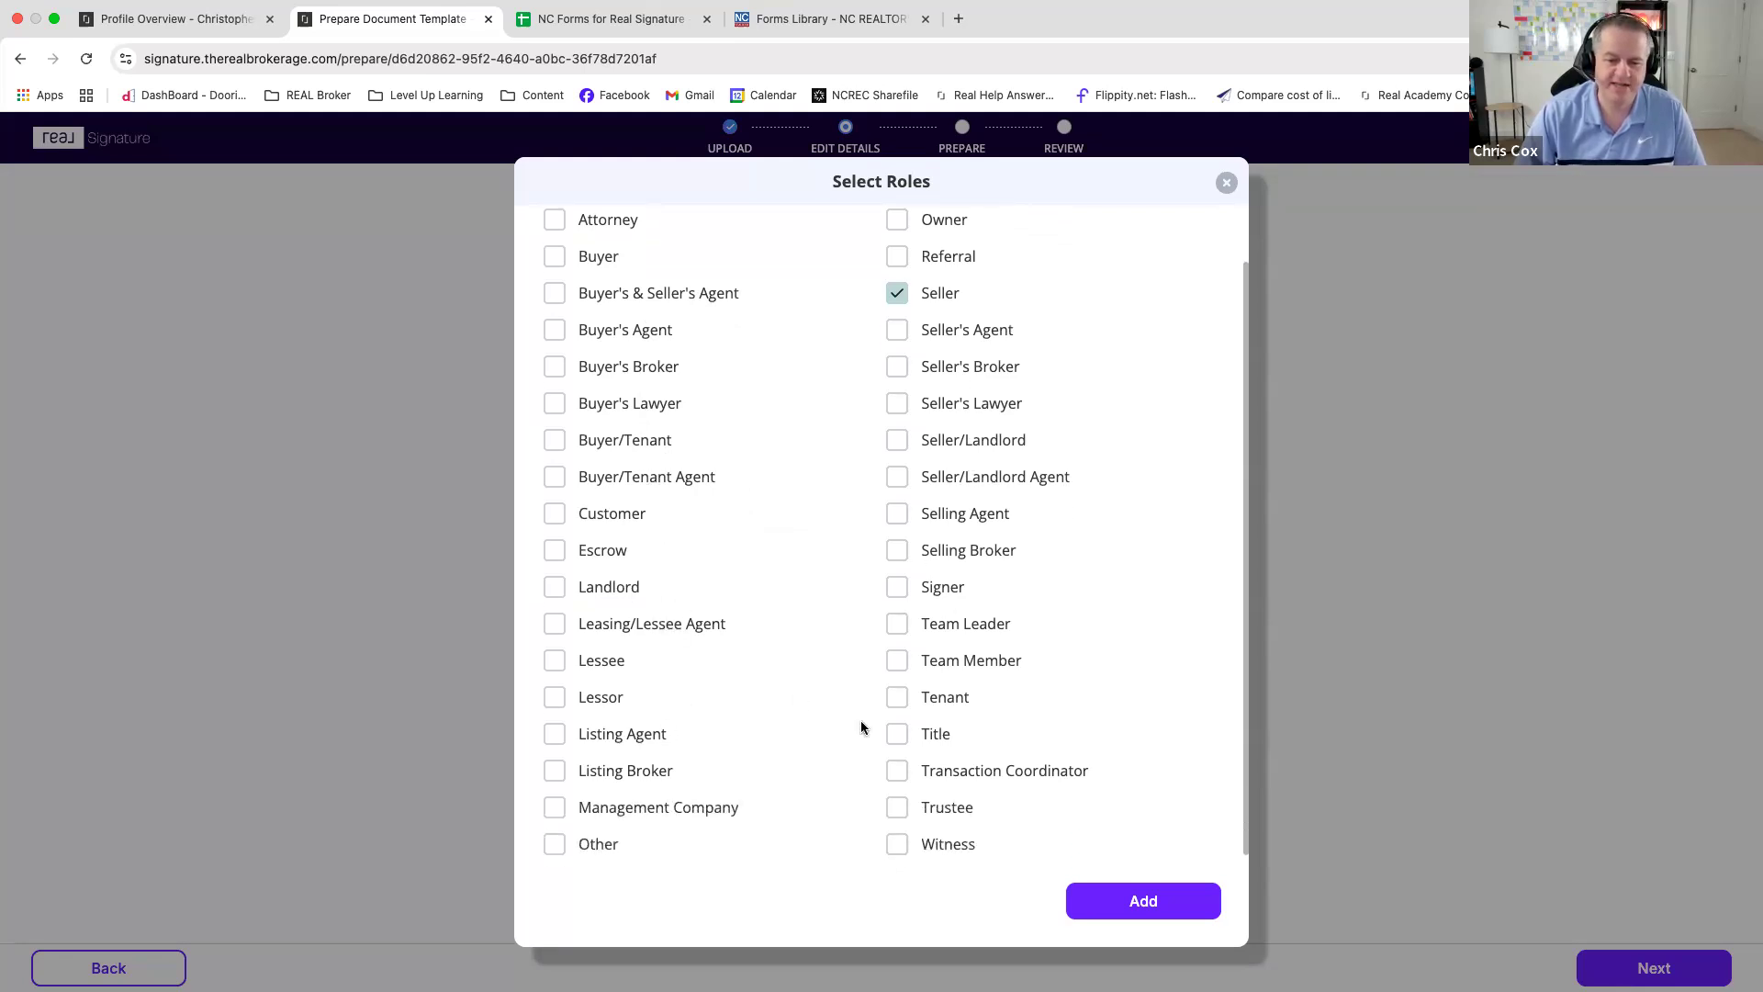
pyautogui.scroll(2, 855, 730)
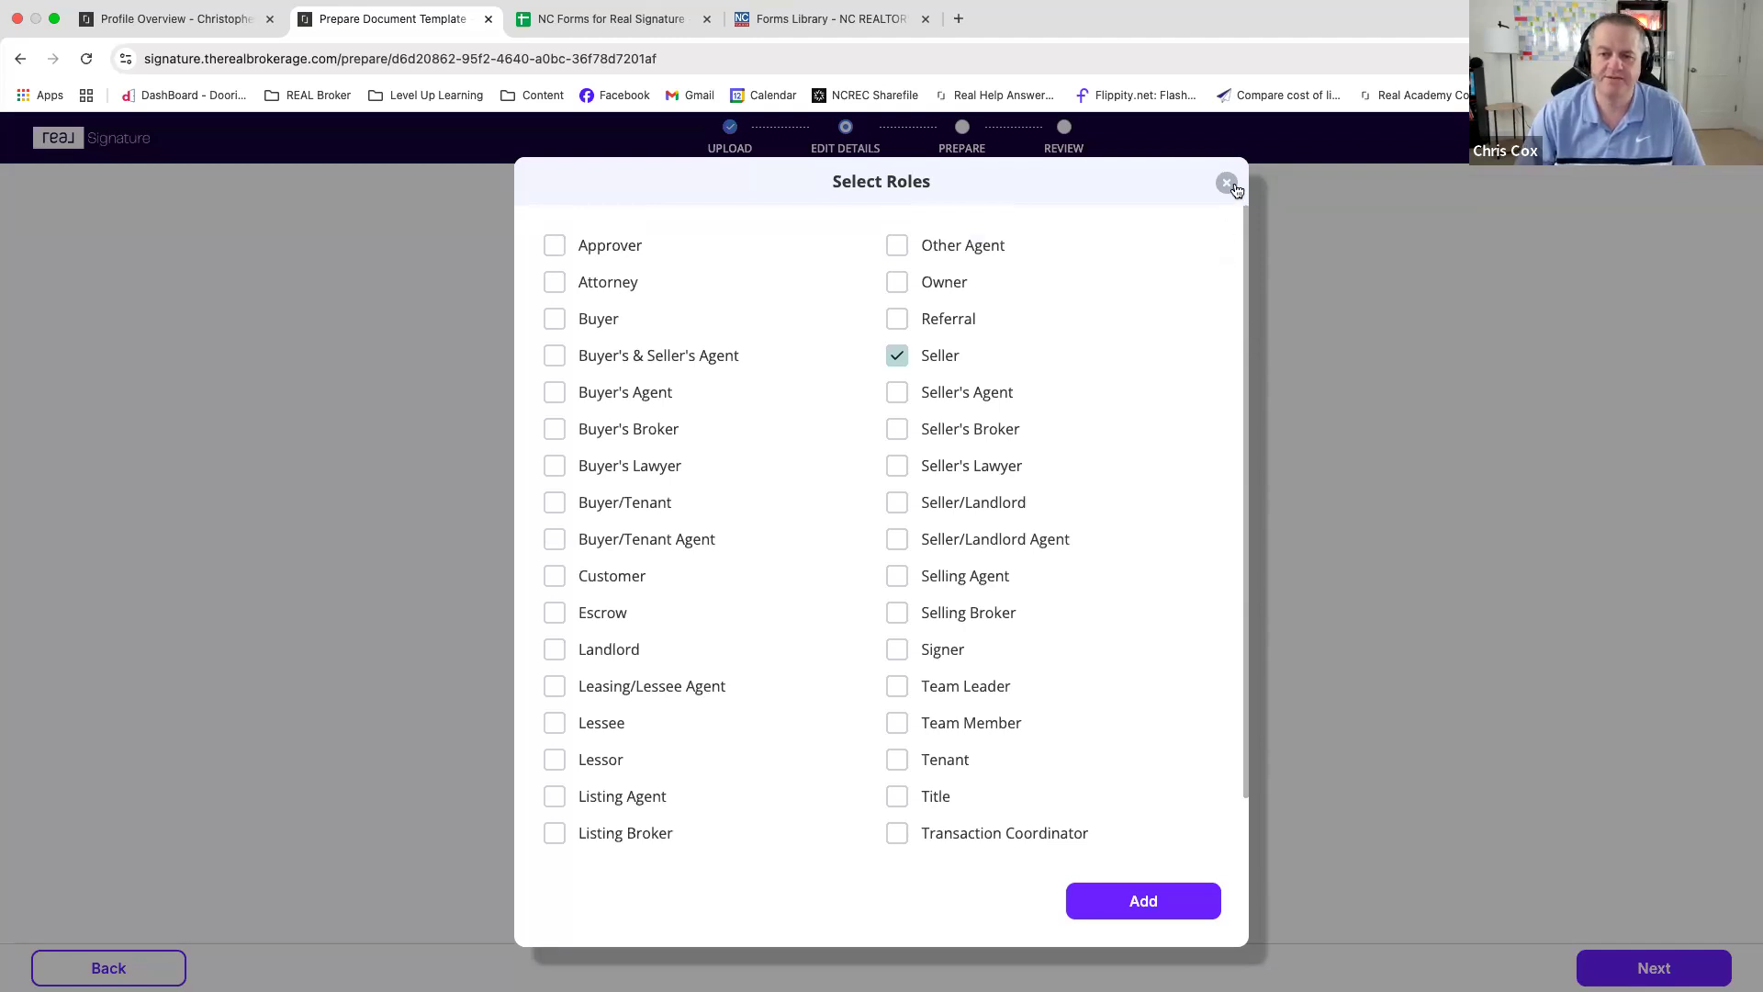
pyautogui.click(1226, 184)
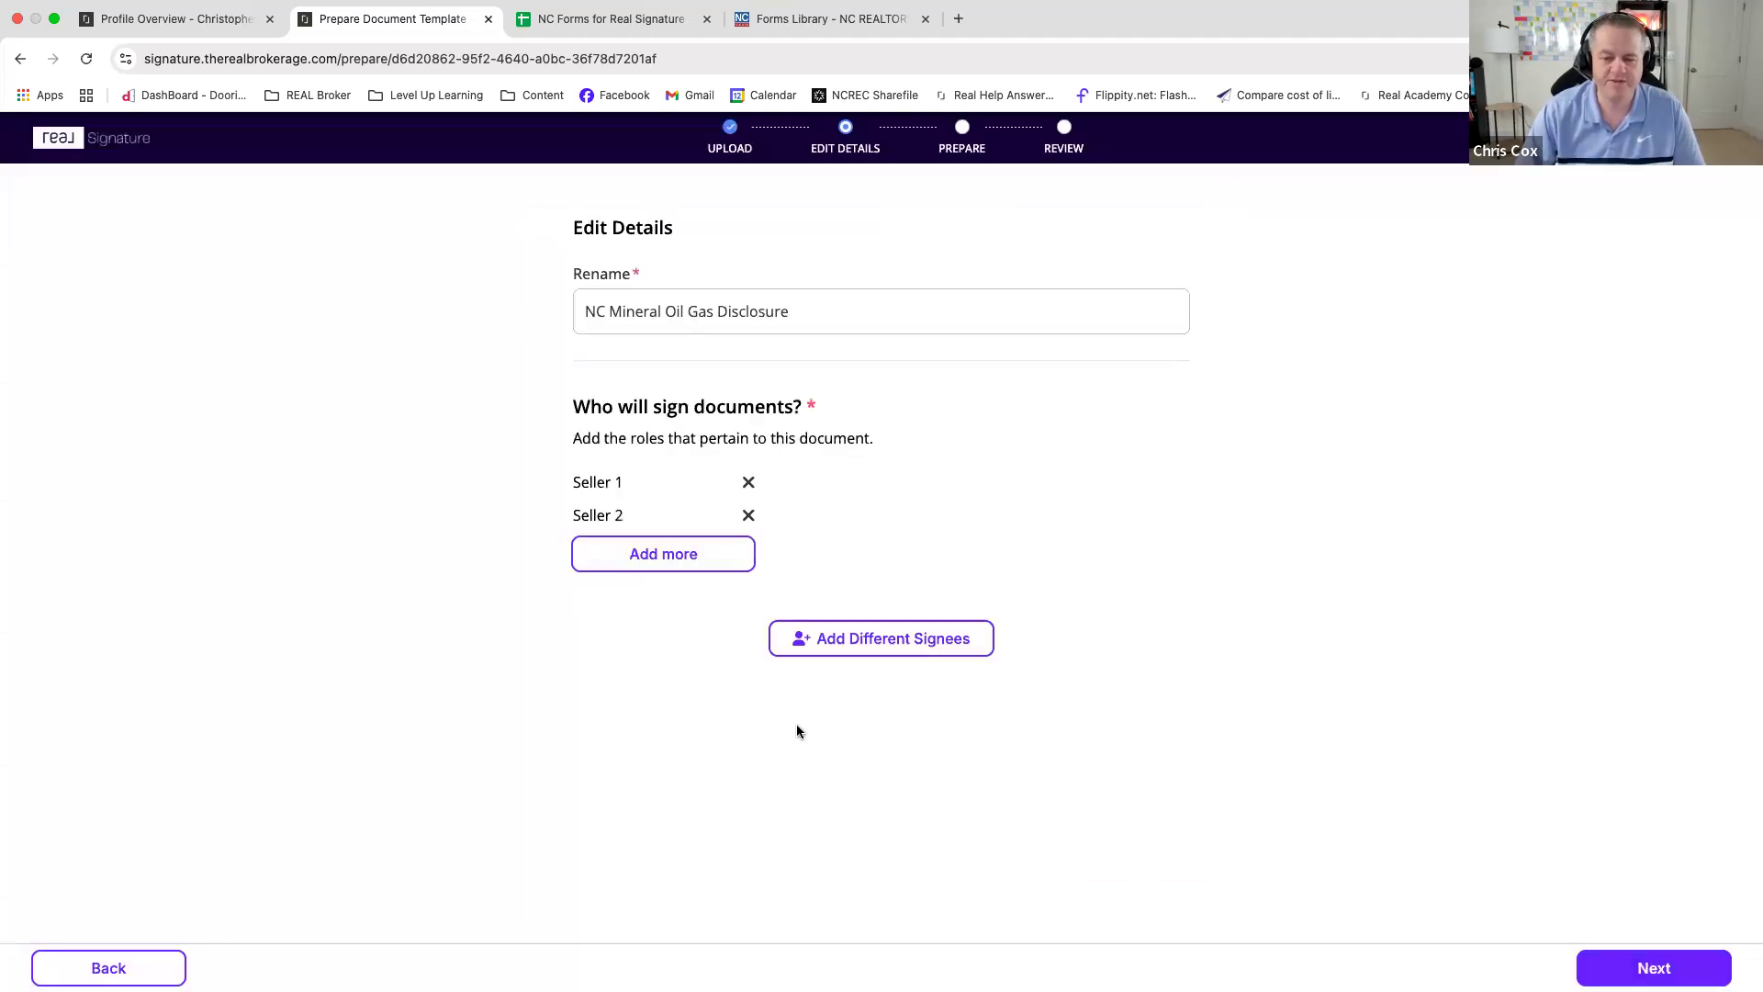
# - Proceed to preparing the document and check which signers its fields can be assigned to, keeping Seller 1 selected
pyautogui.click(1654, 967)
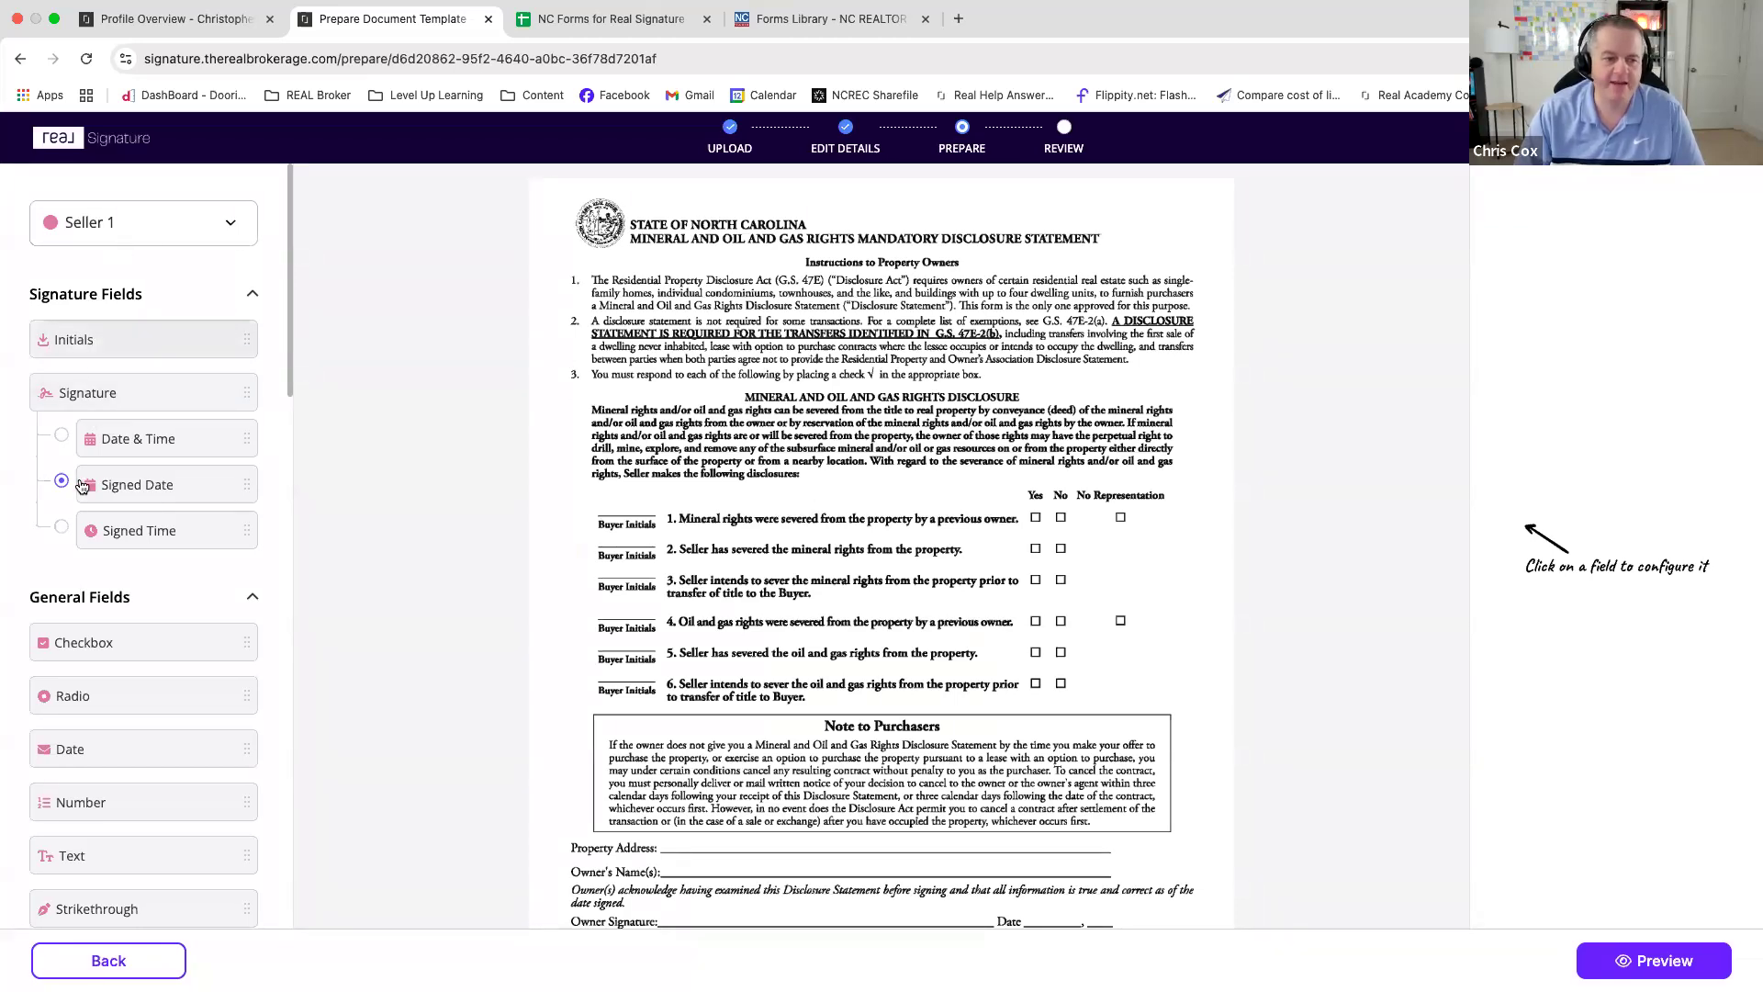
pyautogui.click(232, 226)
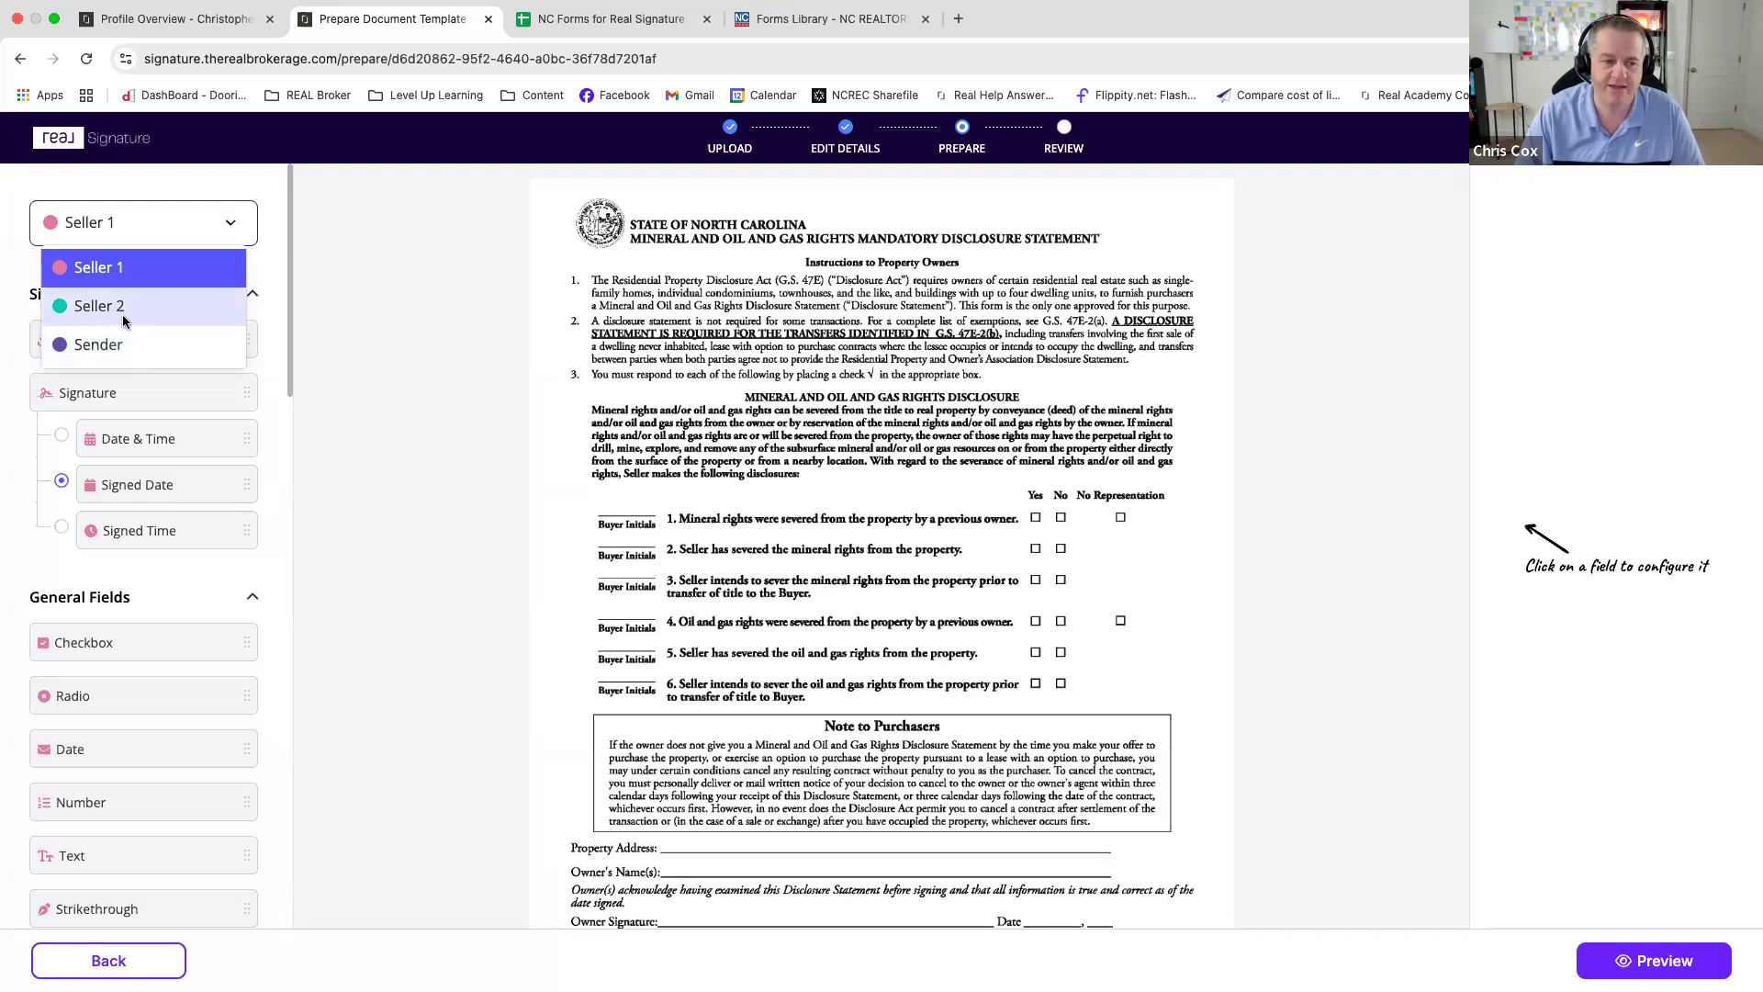
pyautogui.click(388, 352)
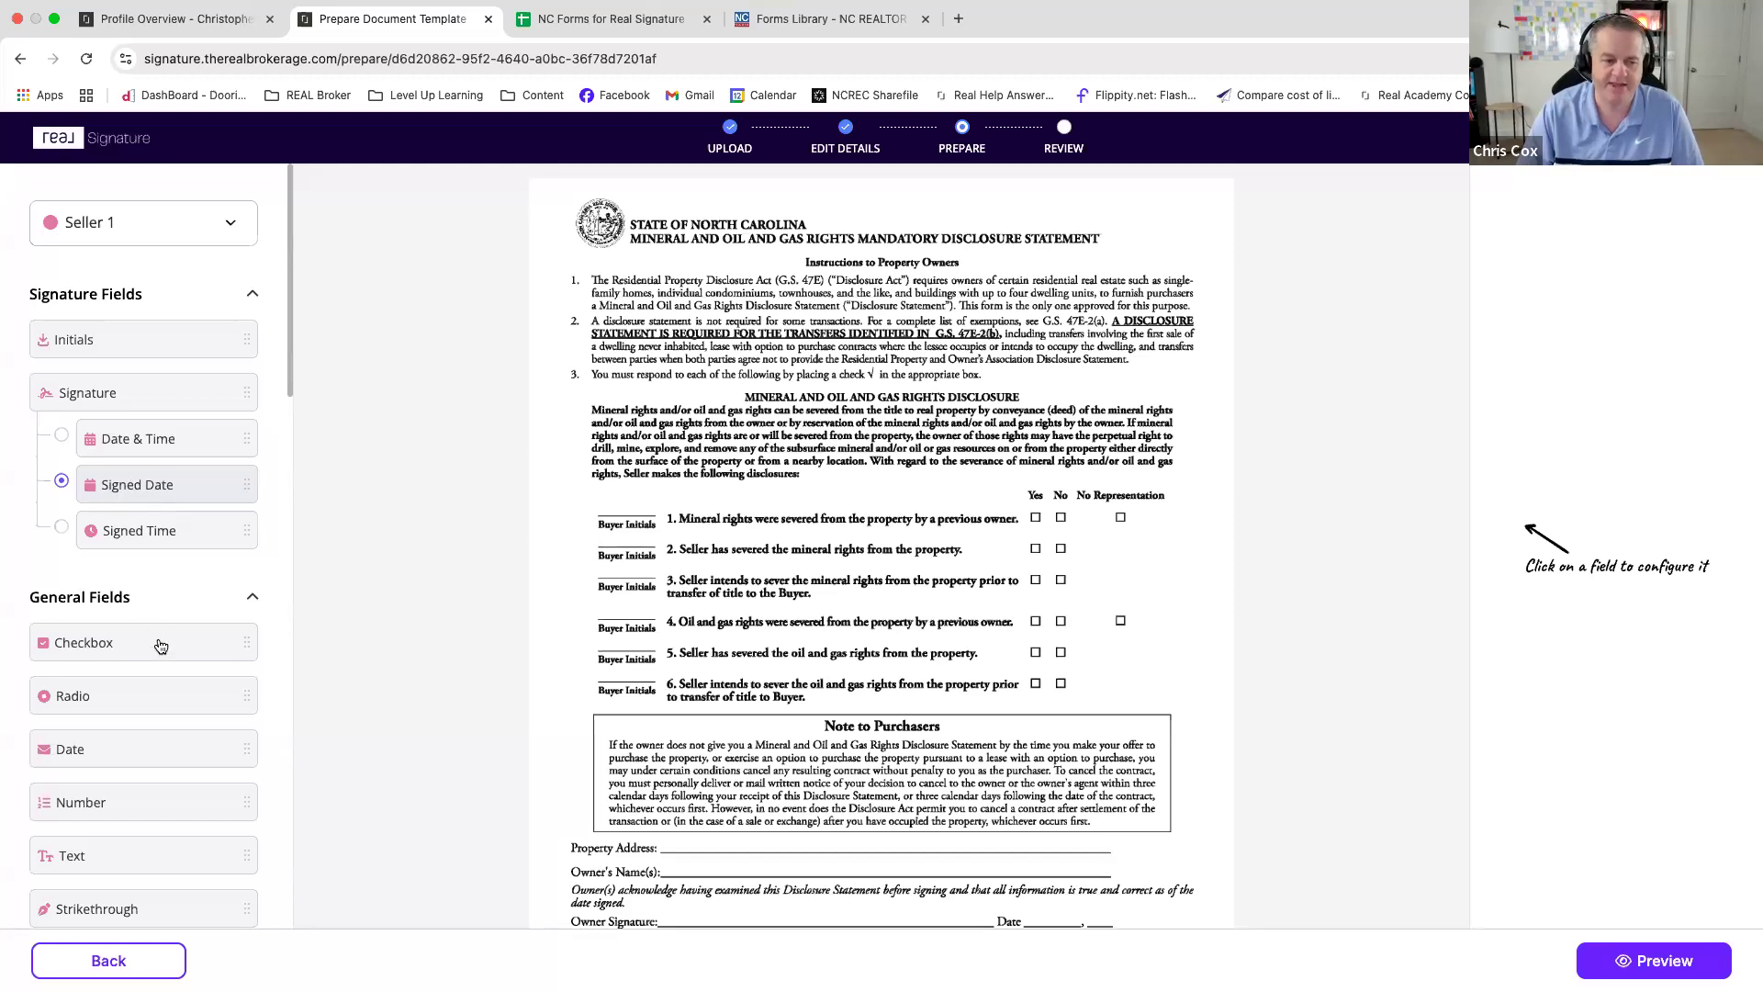
# - Examine the general, signee, brokerage, agent and transaction fields available for placing on the form
pyautogui.scroll(-5, 64, 617)
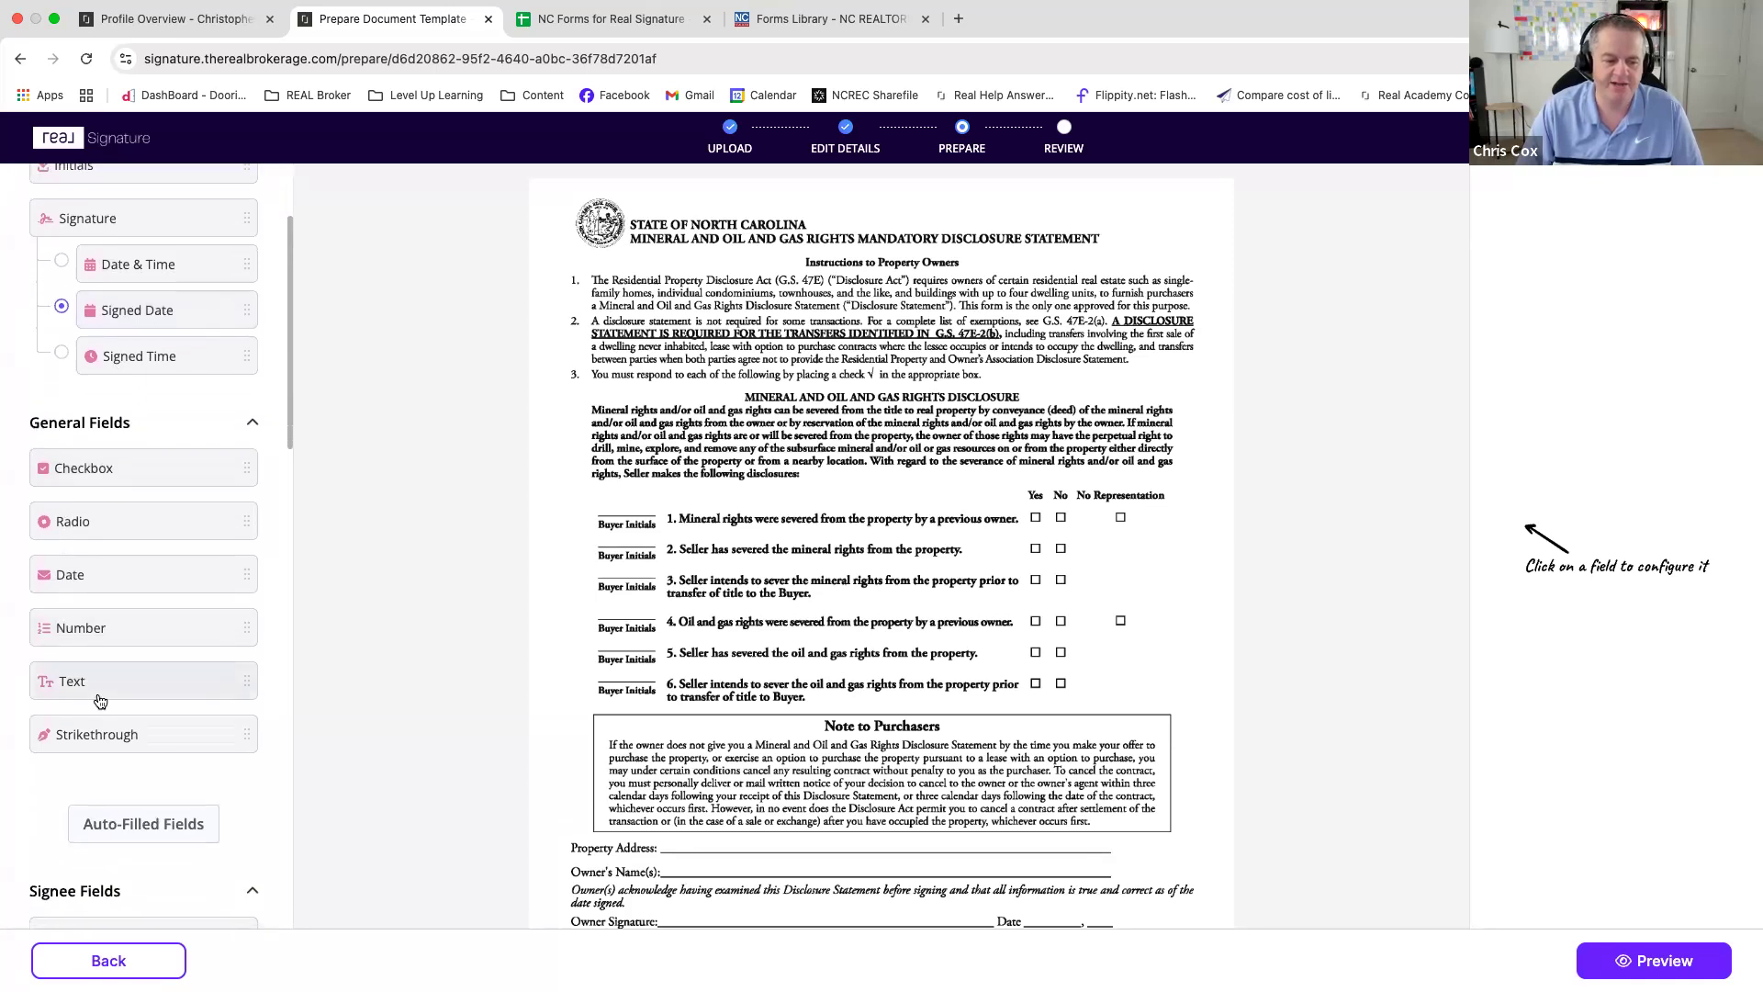
pyautogui.scroll(-2, 101, 679)
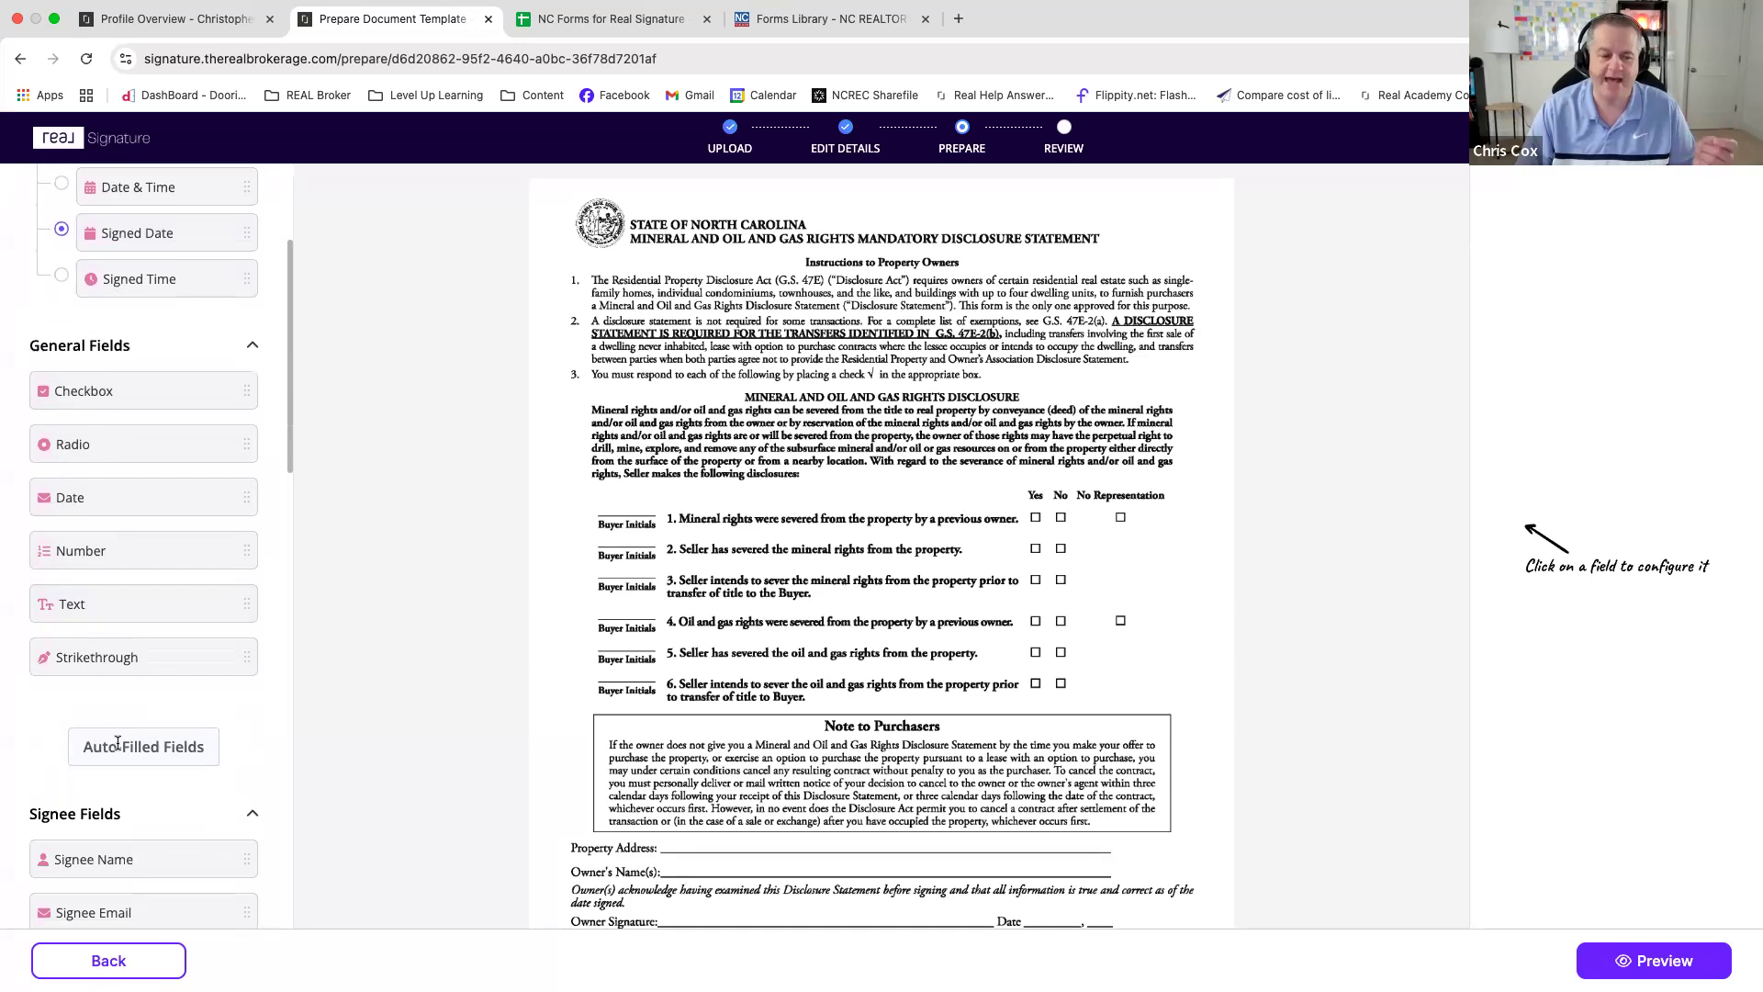
pyautogui.scroll(-2, 123, 744)
pyautogui.scroll(-1, 126, 751)
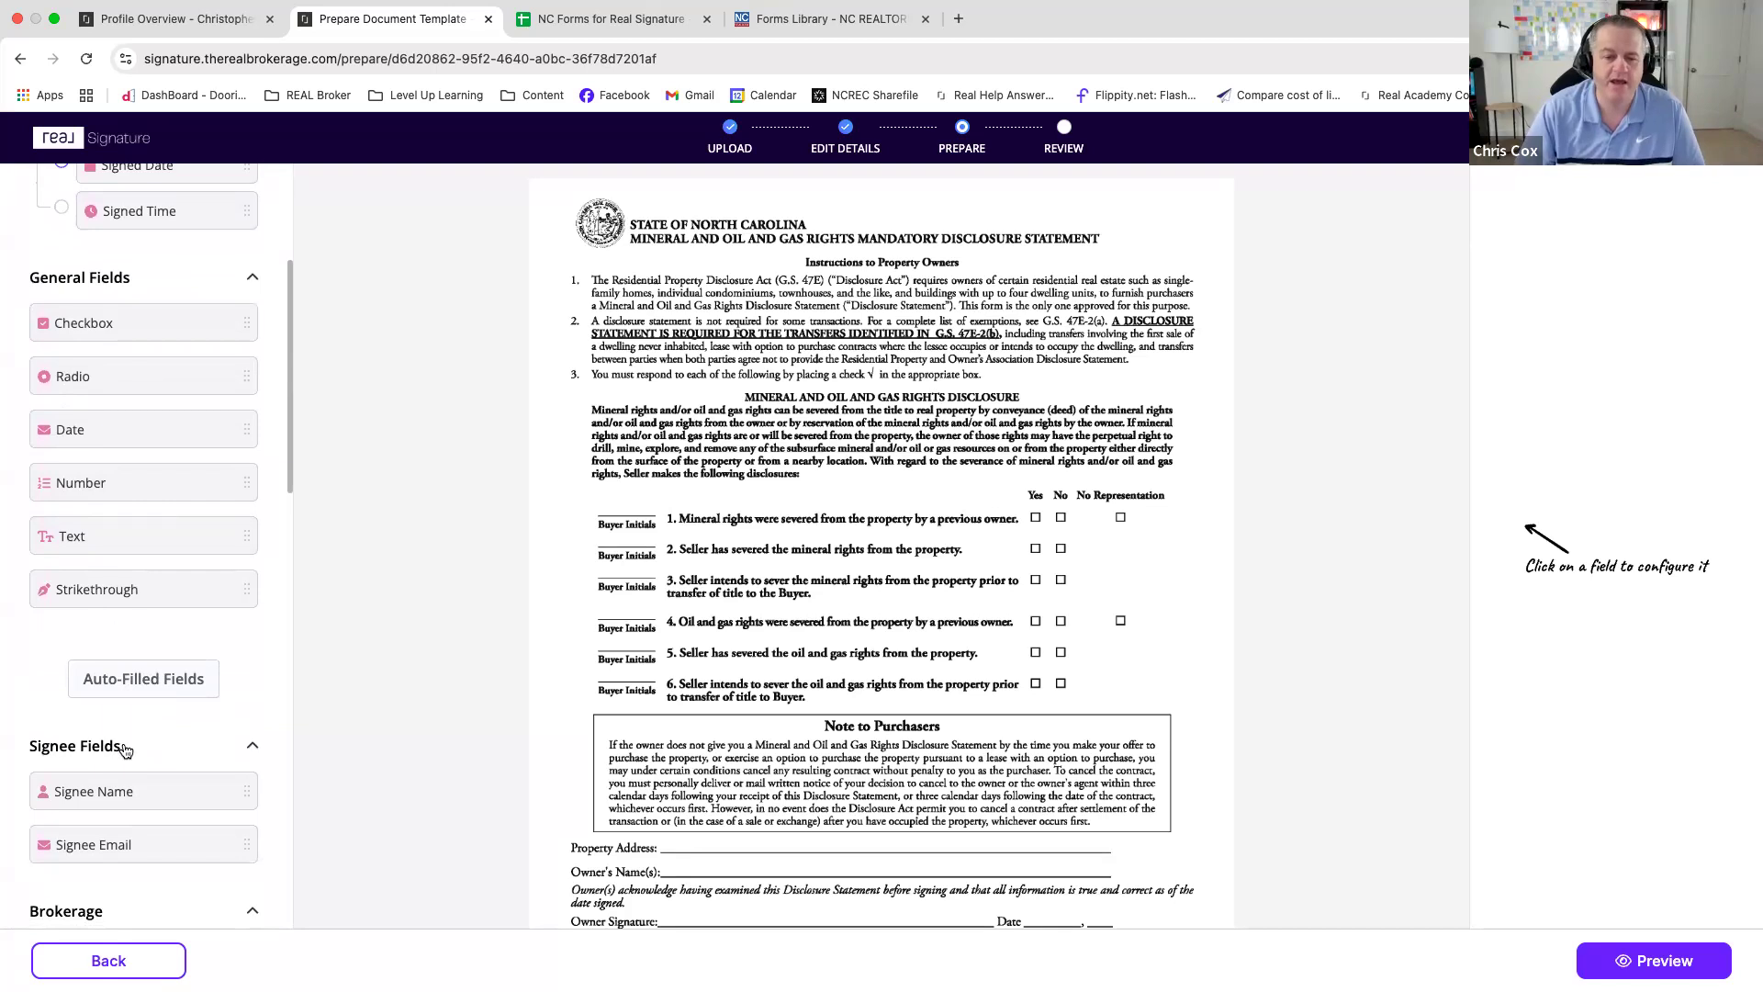
pyautogui.scroll(-2, 91, 713)
pyautogui.scroll(-2, 105, 718)
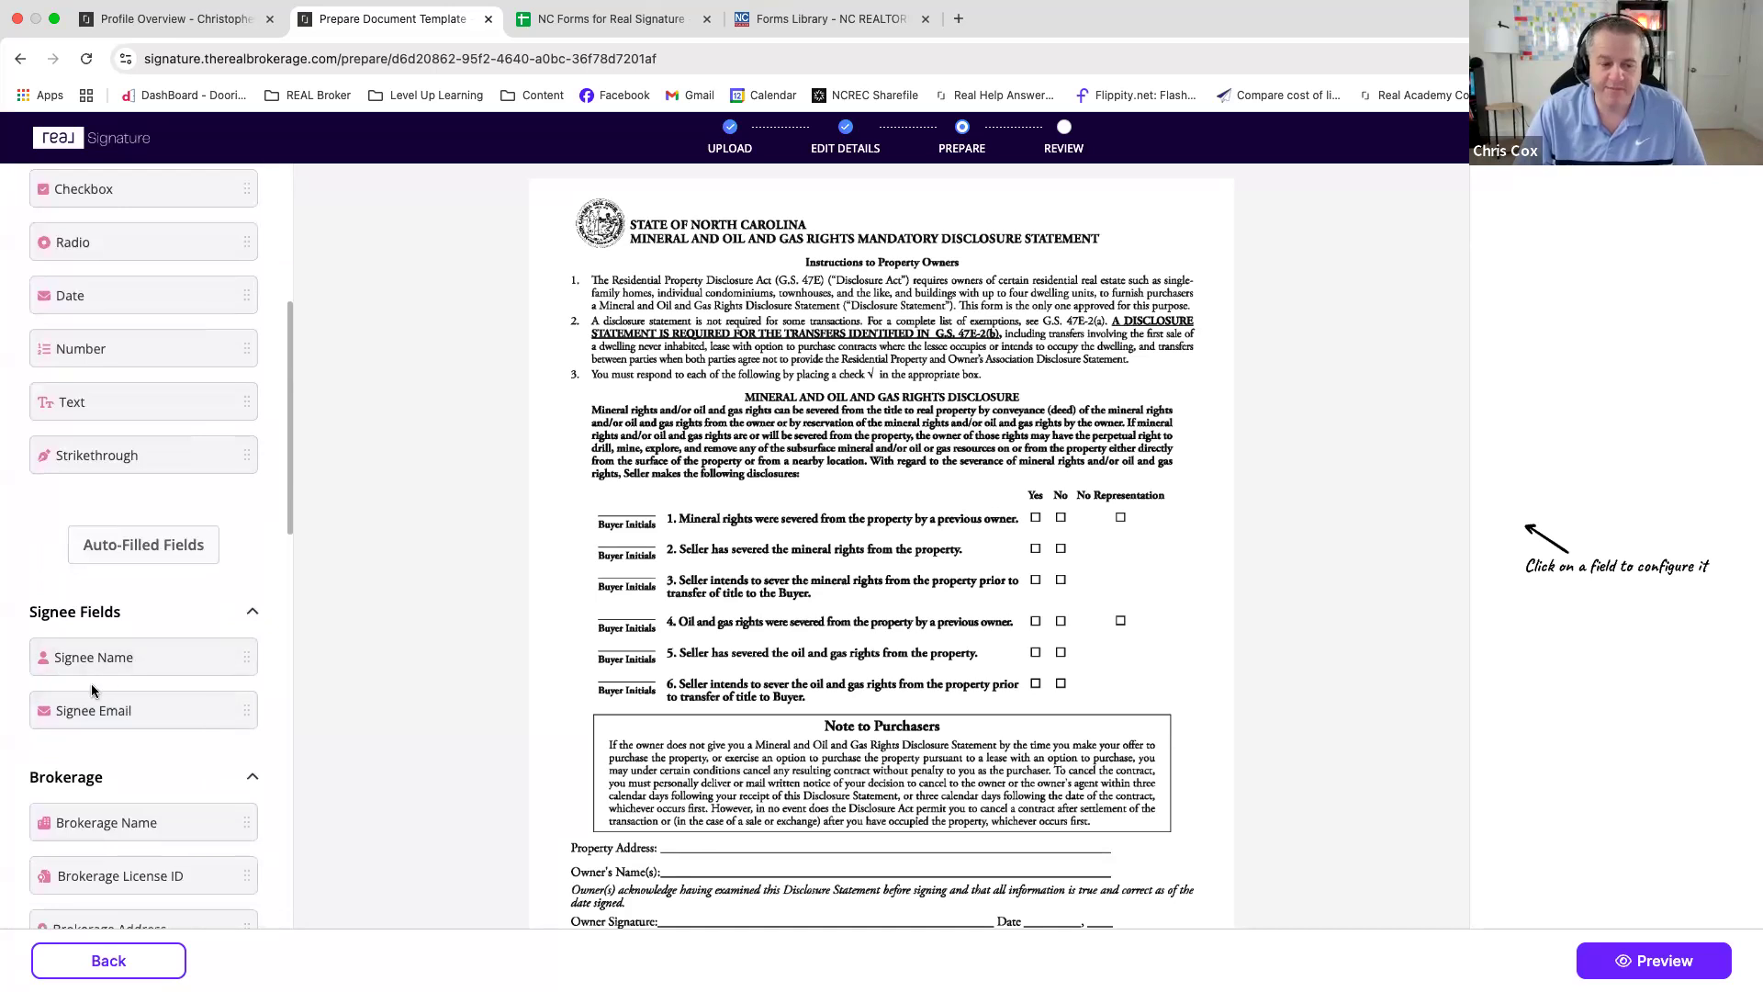
pyautogui.scroll(-3, 138, 680)
pyautogui.scroll(-10, 108, 675)
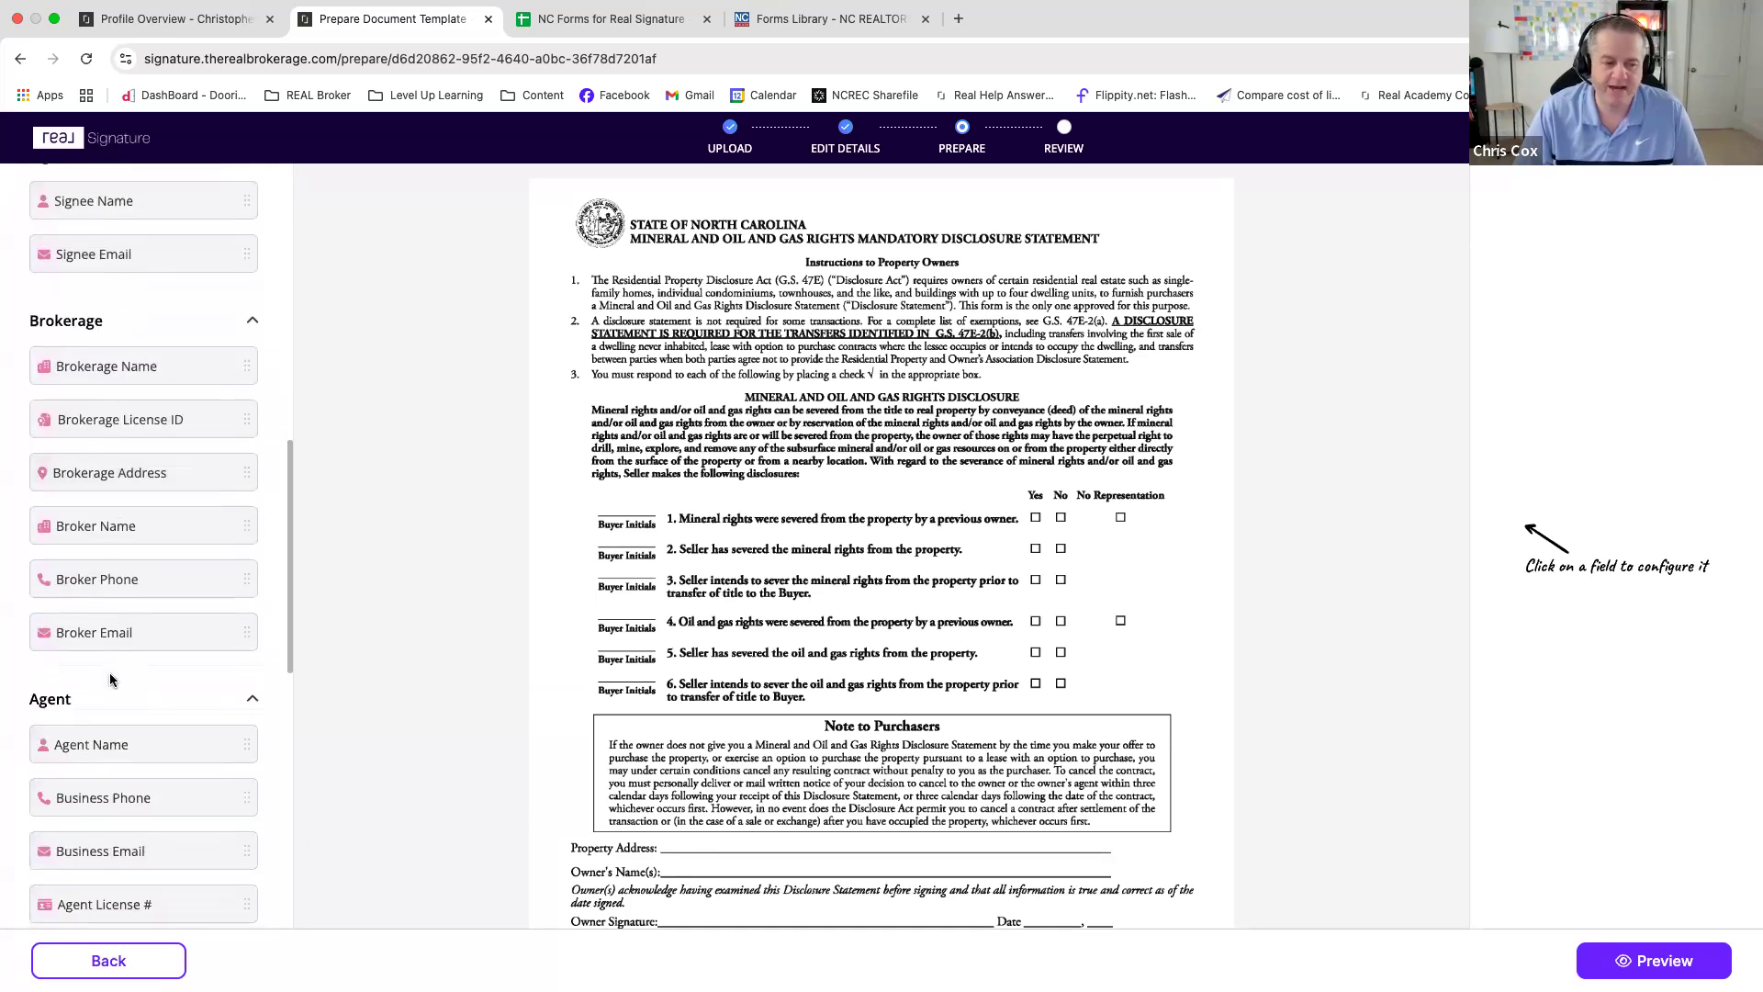
pyautogui.scroll(-5, 112, 680)
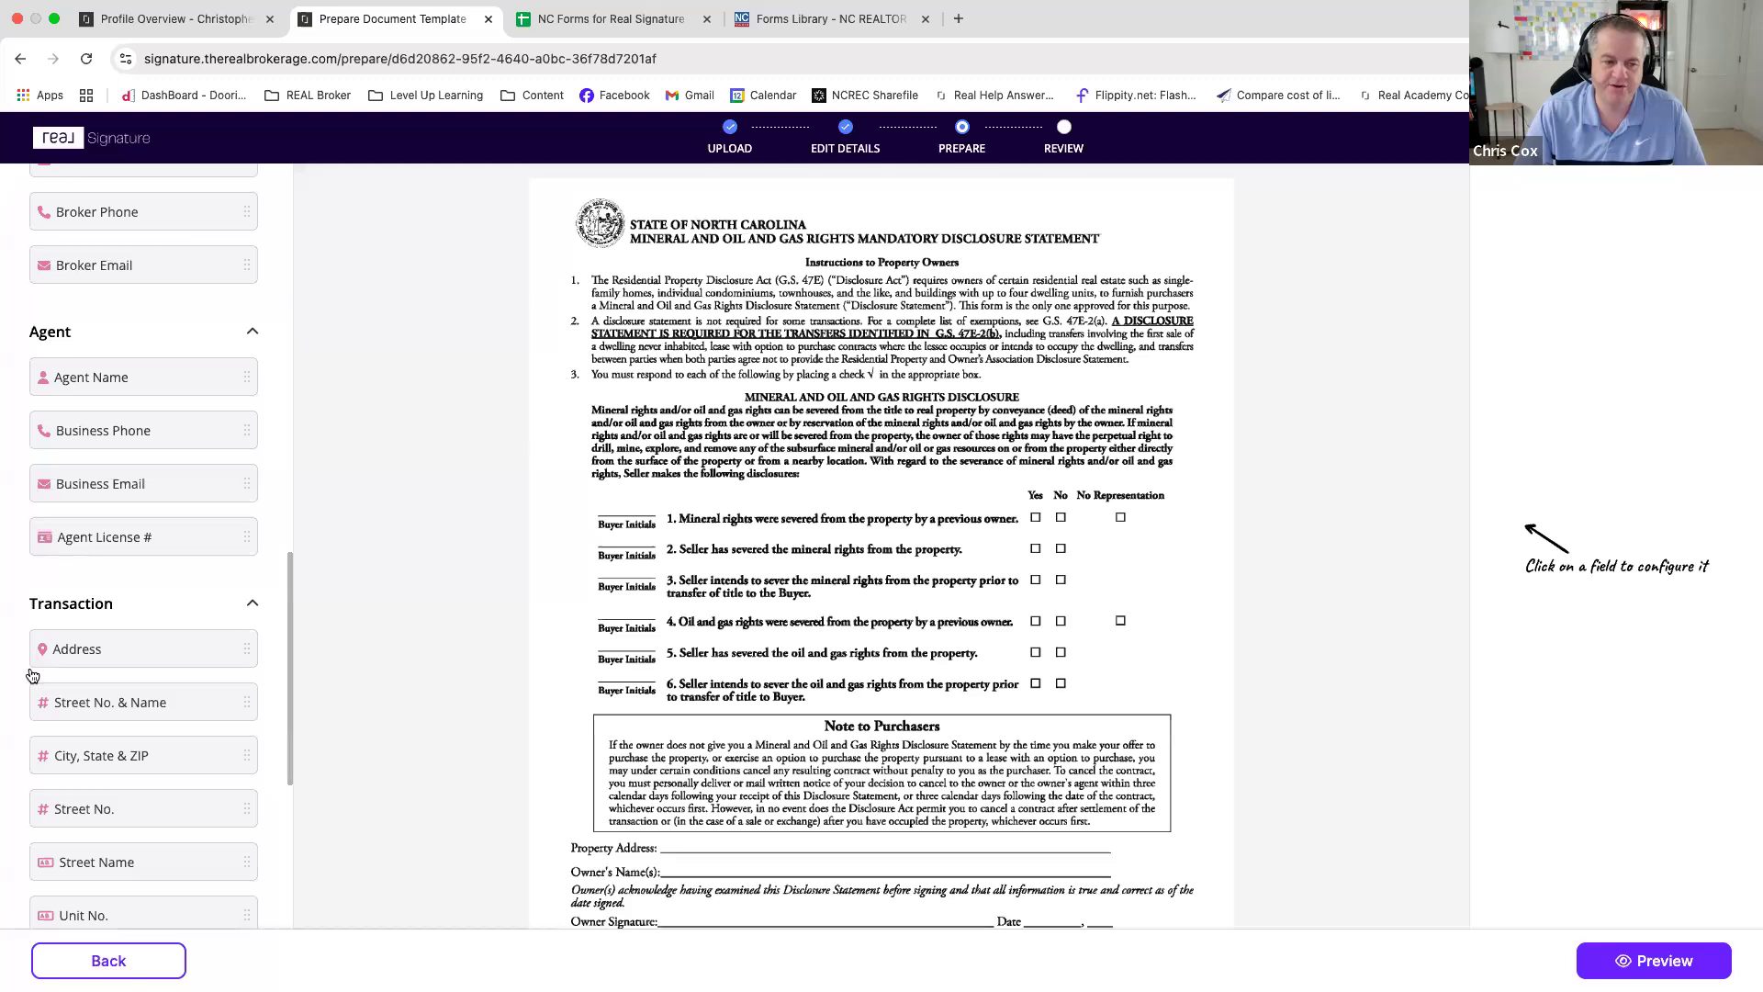
pyautogui.scroll(-8, 120, 717)
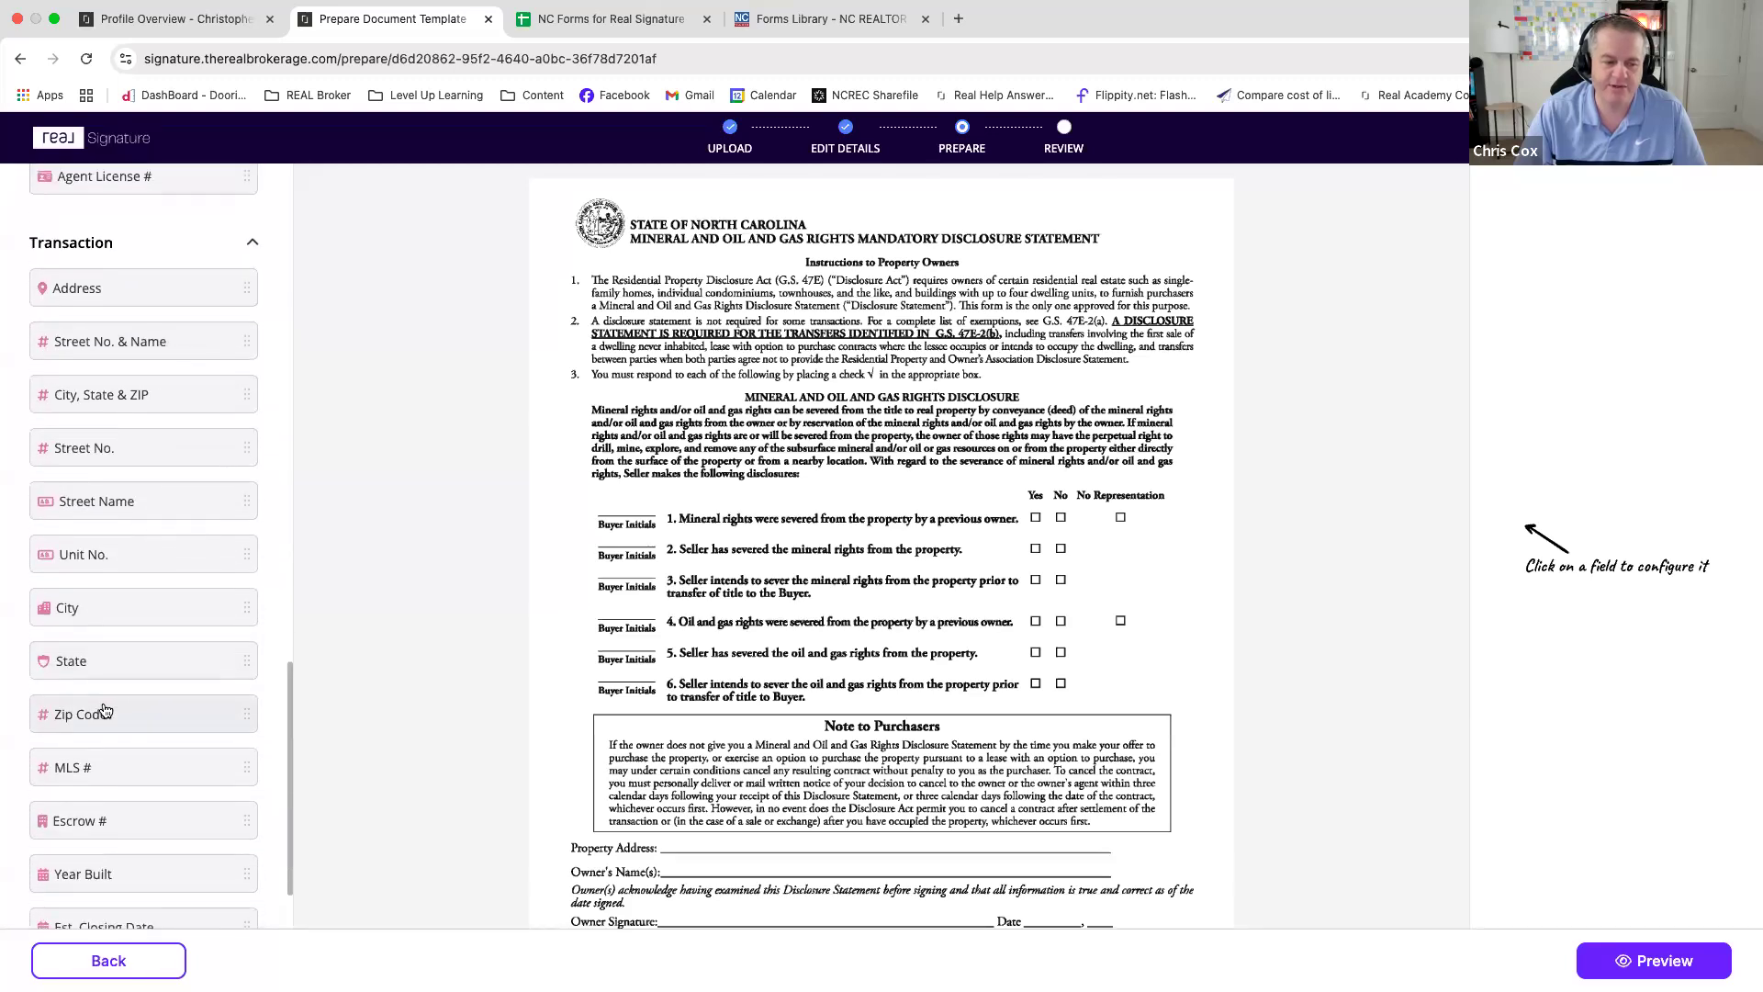
pyautogui.scroll(-2, 97, 726)
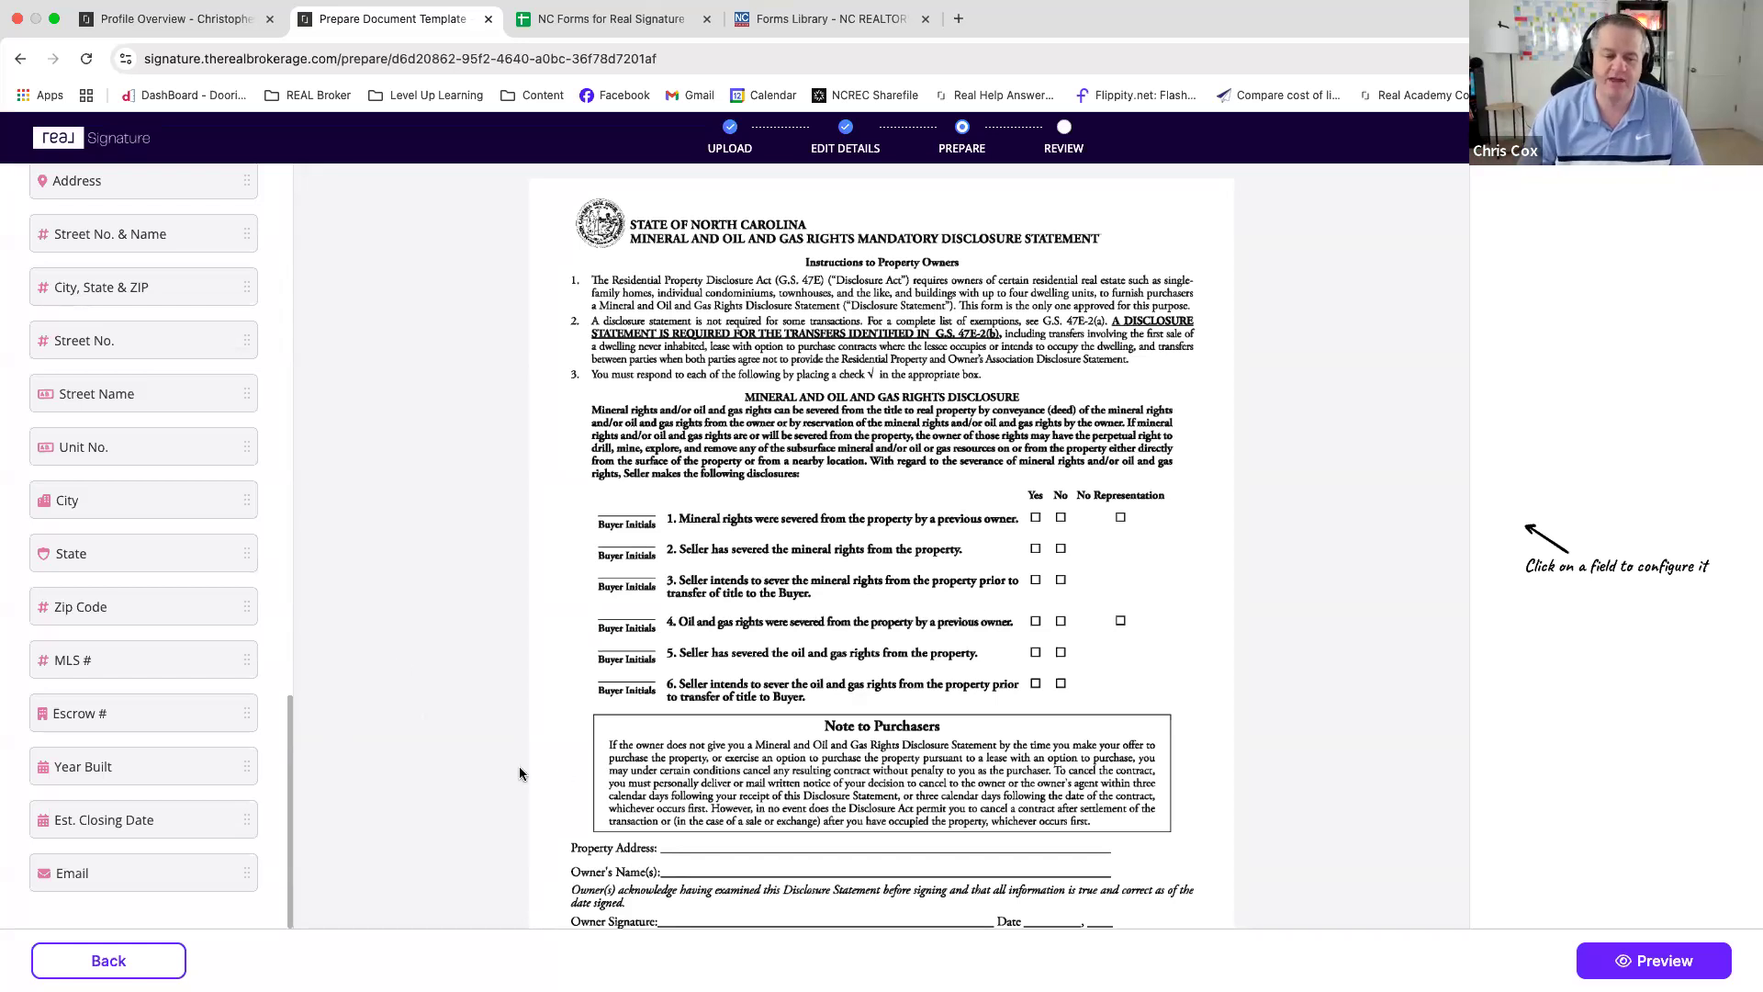
pyautogui.scroll(3, 107, 679)
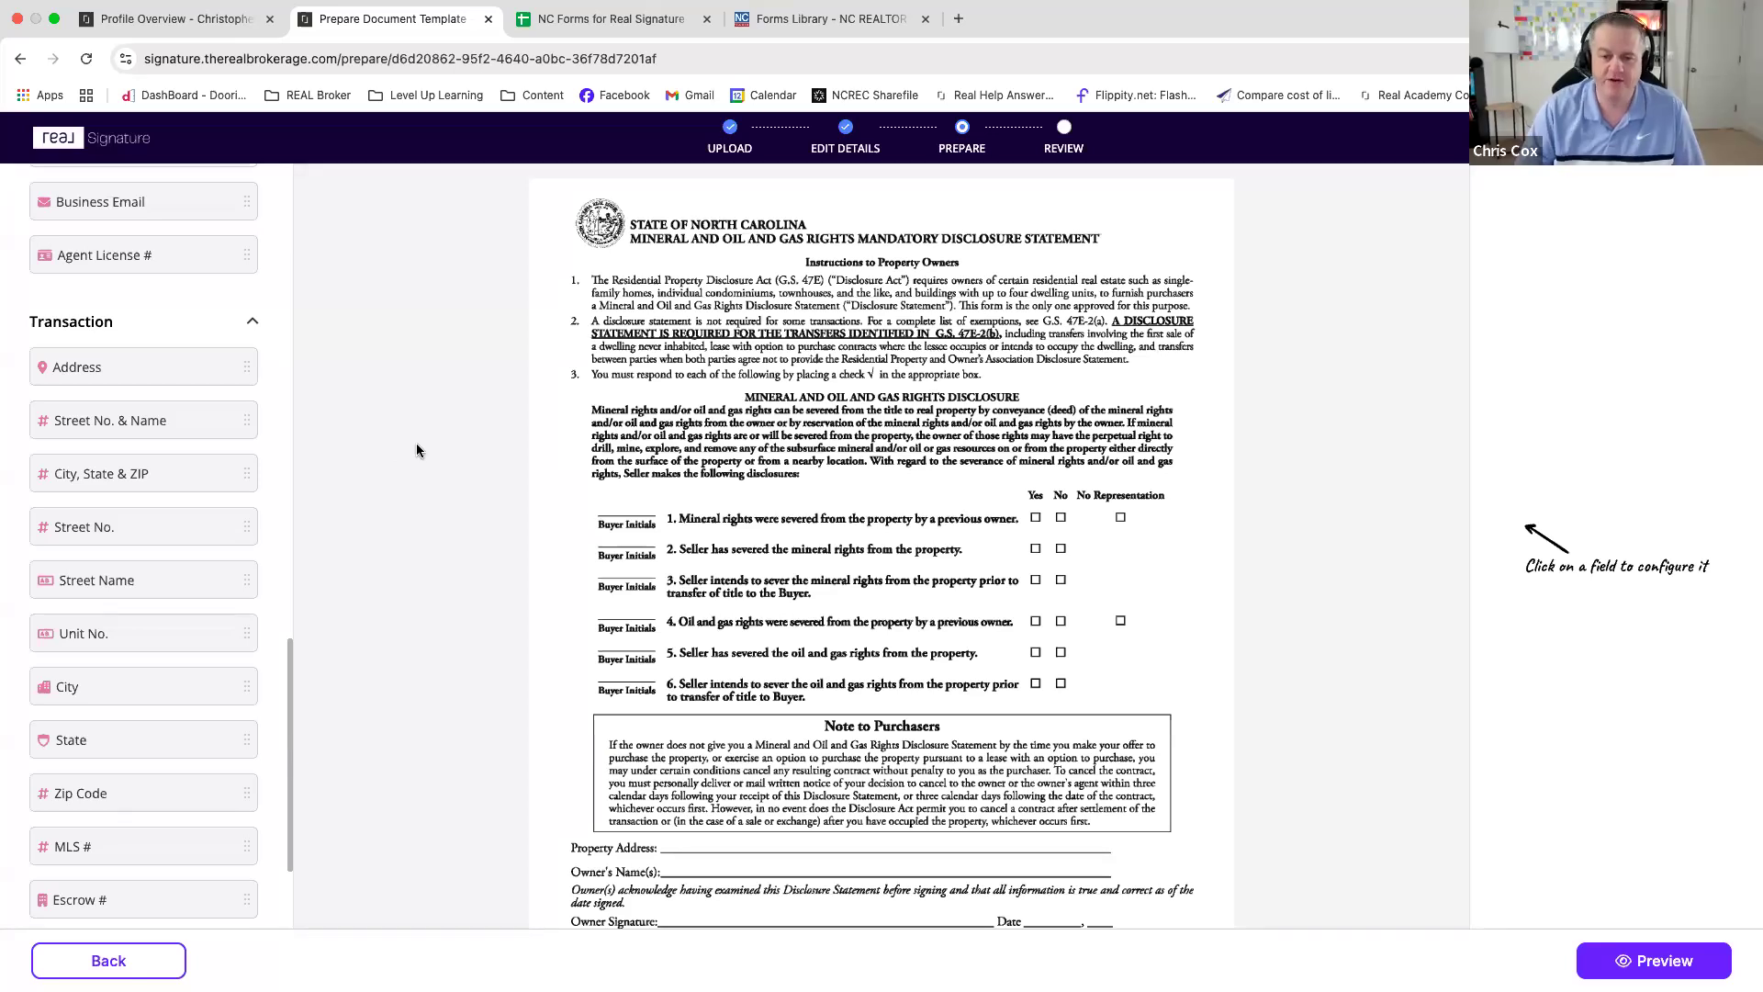
pyautogui.scroll(-3, 183, 606)
pyautogui.scroll(-1, 157, 668)
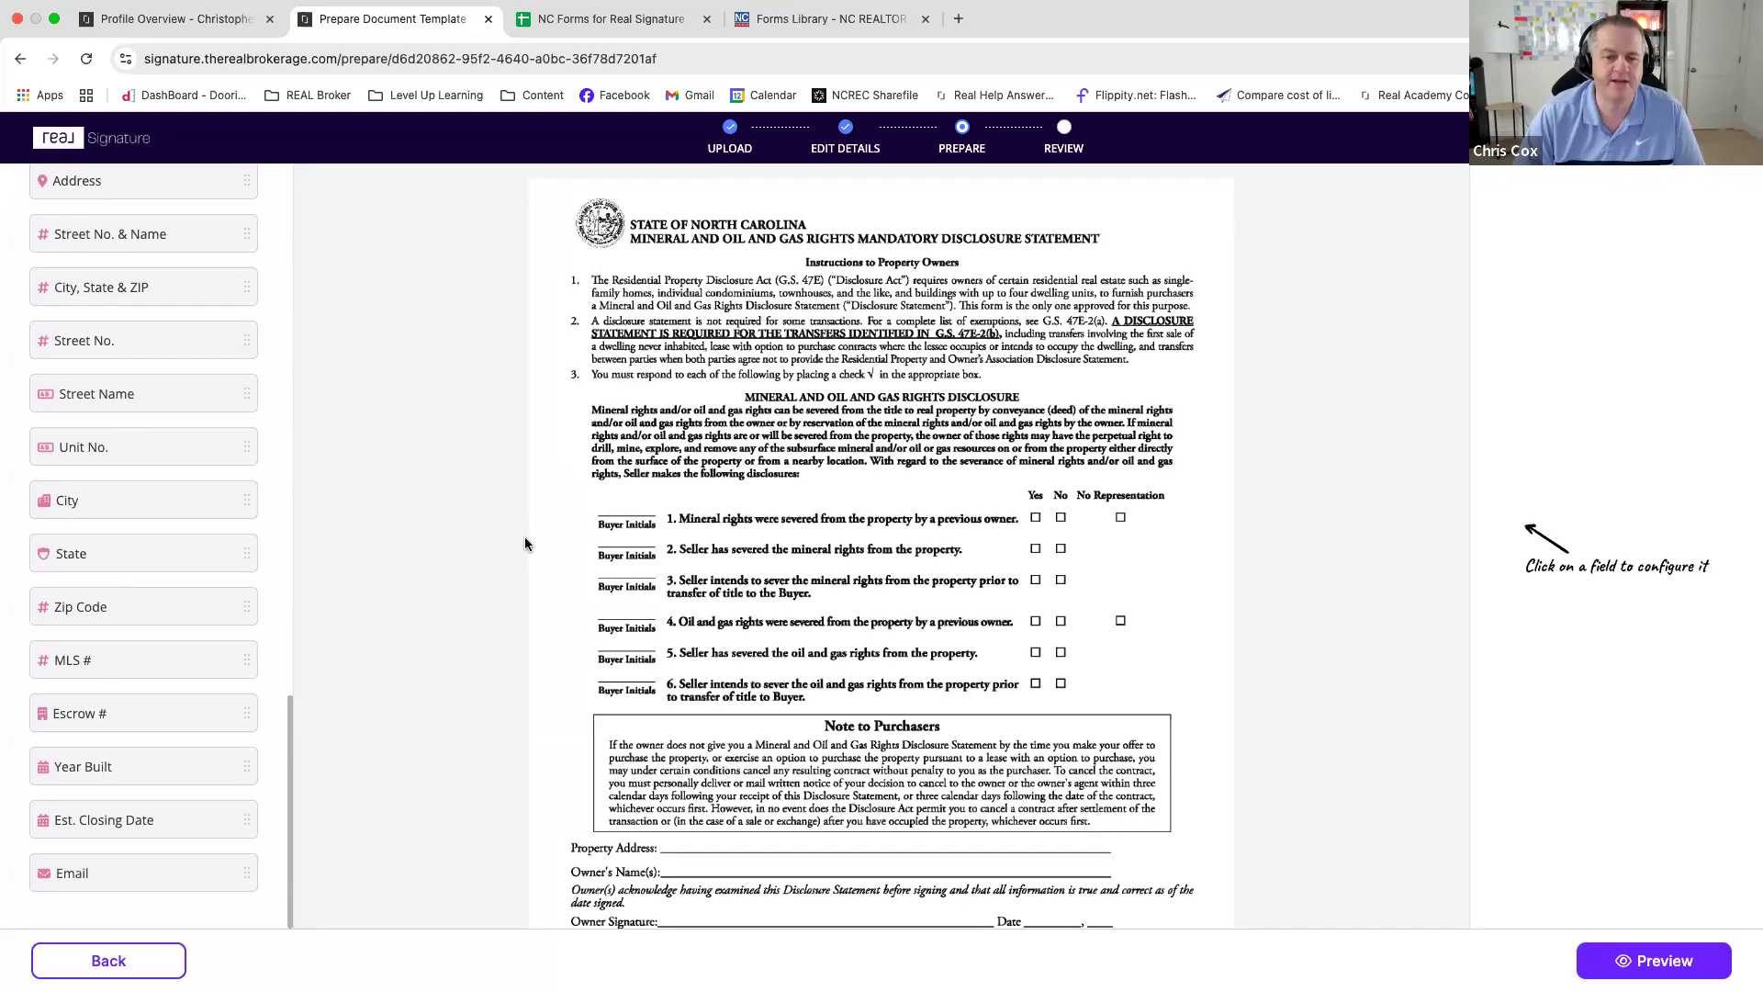
pyautogui.scroll(10, 157, 563)
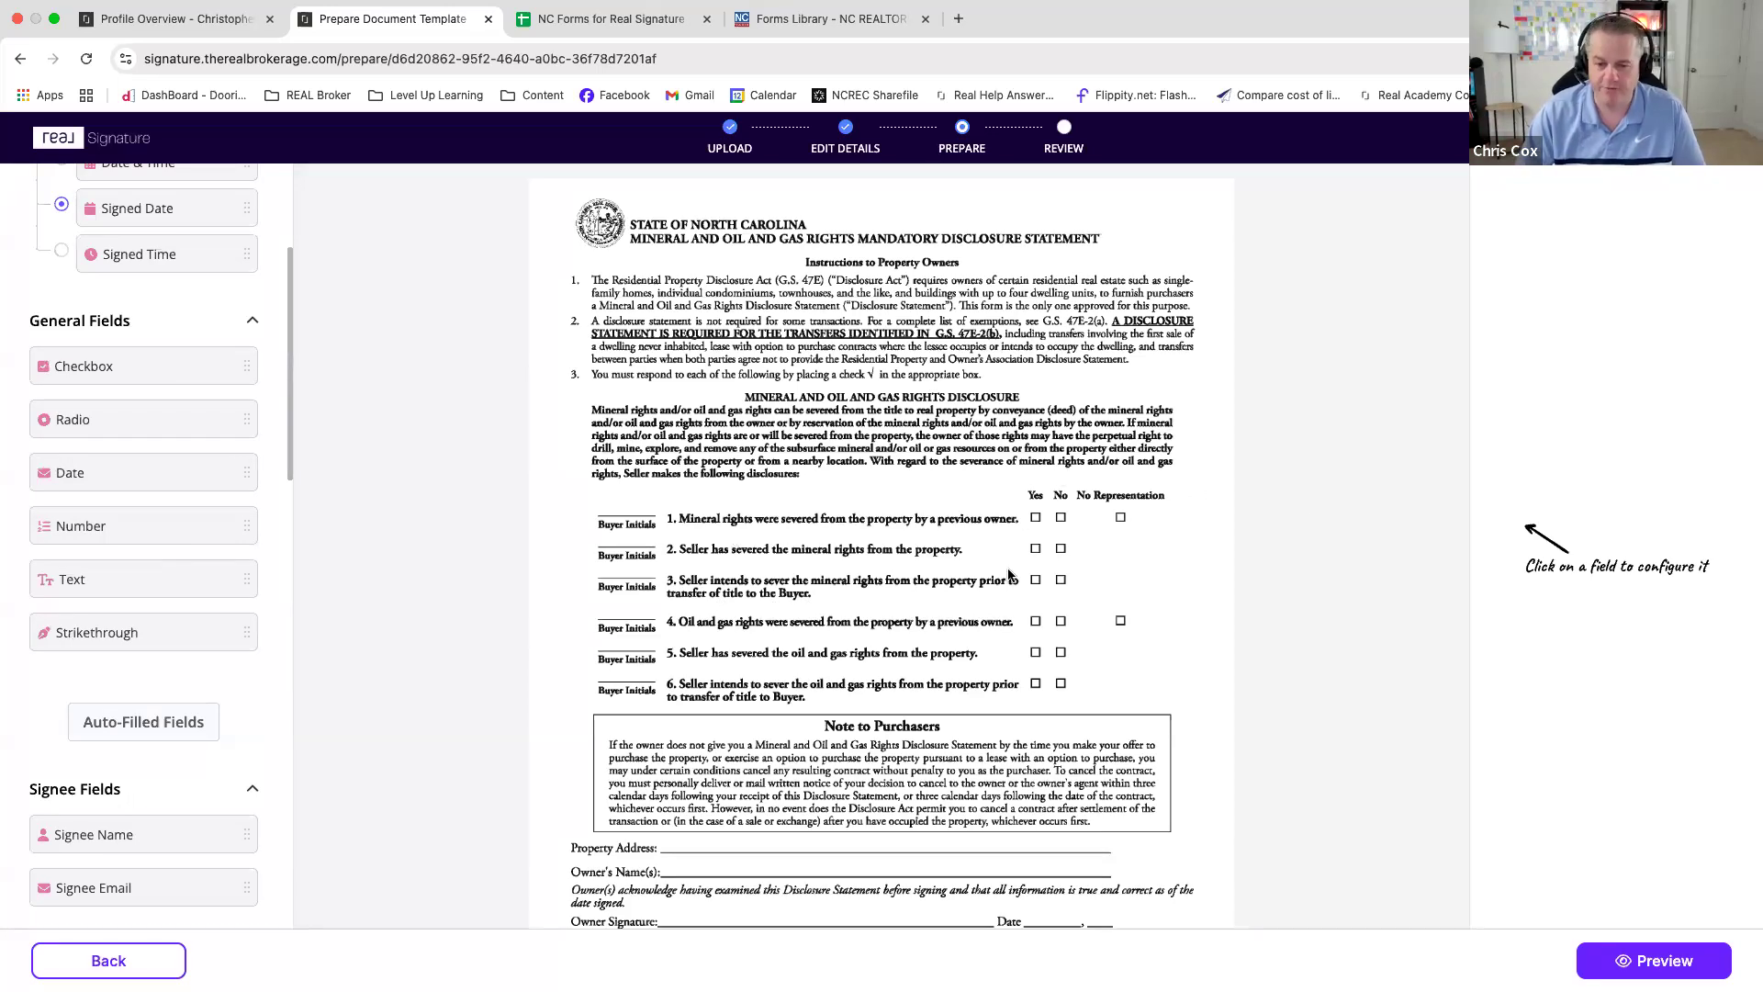
# - Place a Seller 1 checkbox field by the Yes and No boxes of disclosure statement 1
pyautogui.scroll(-2, 837, 748)
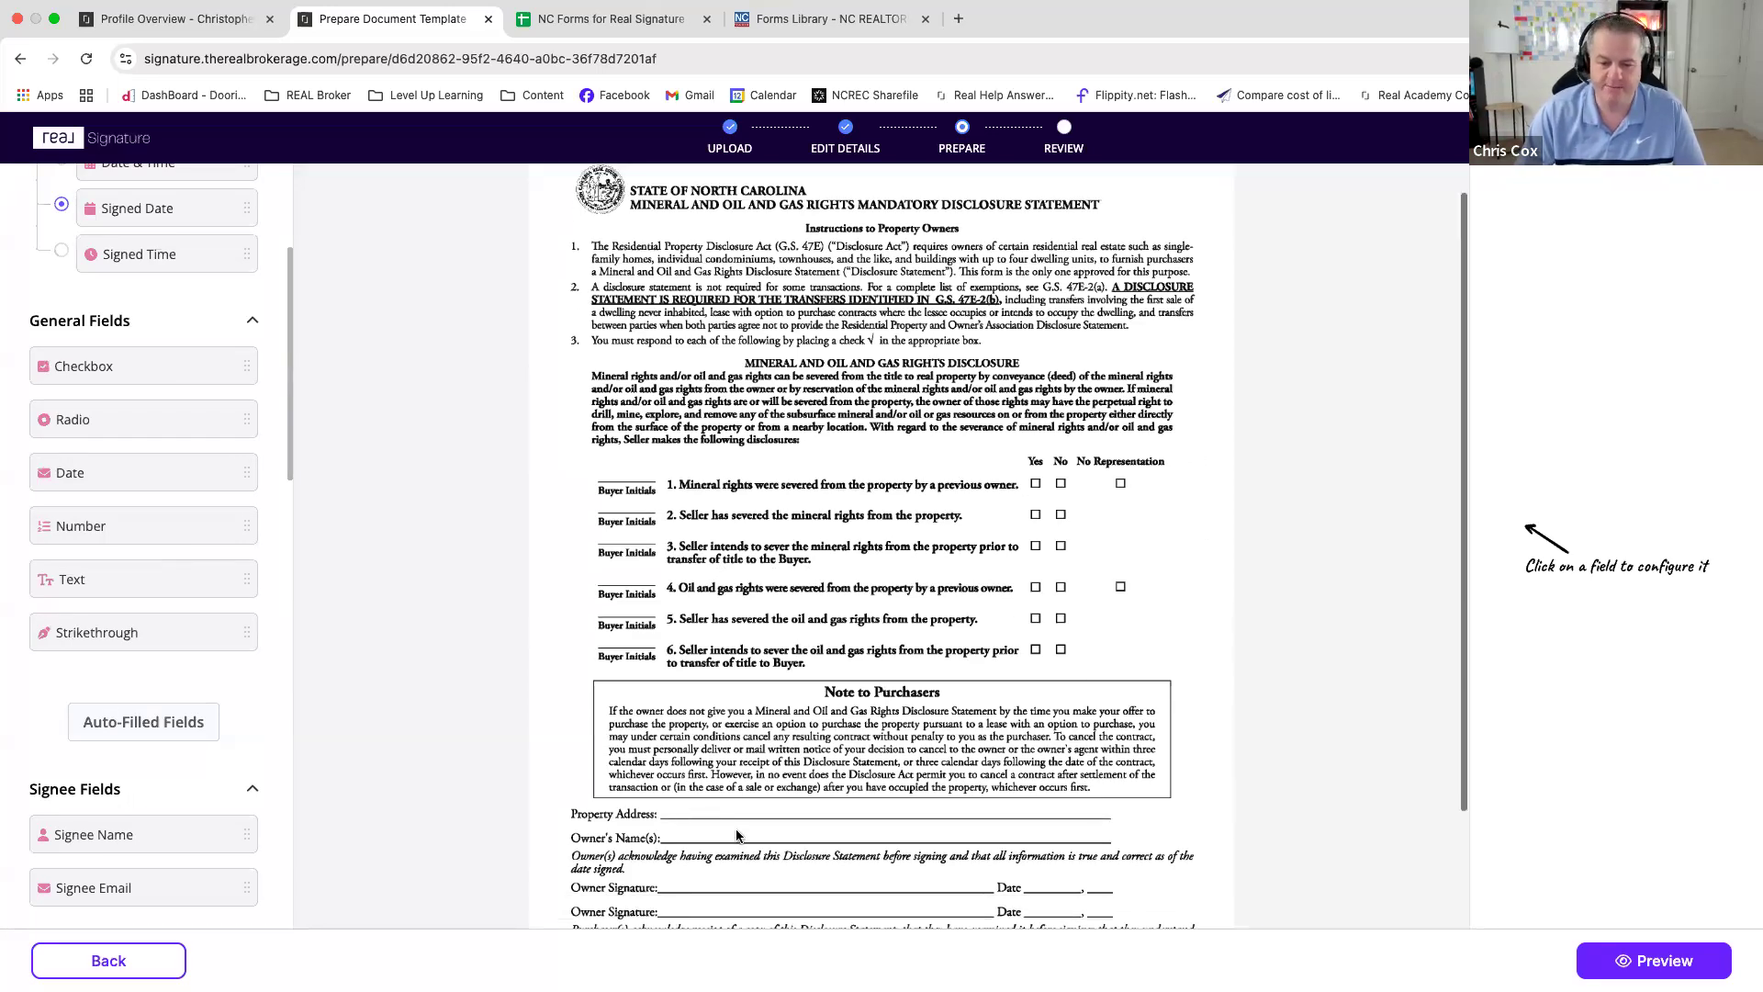
pyautogui.scroll(-2, 808, 789)
pyautogui.scroll(3, 289, 541)
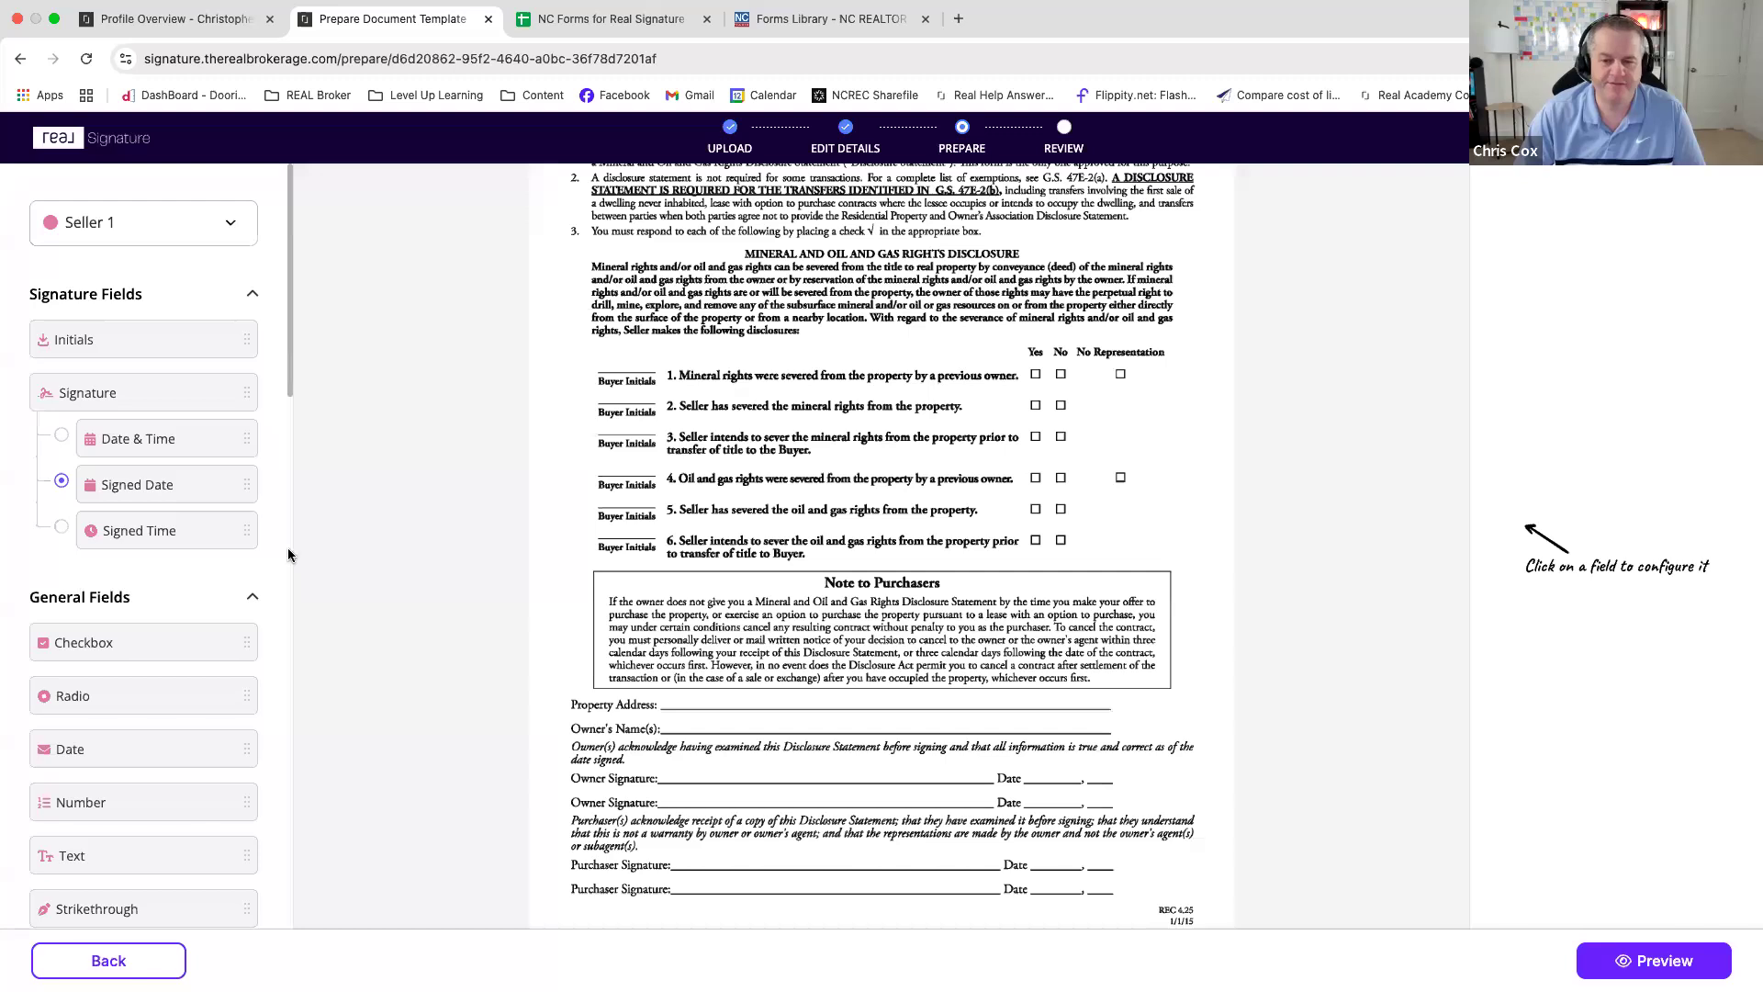
pyautogui.moveTo(86, 648); pyautogui.dragTo(1031, 379)
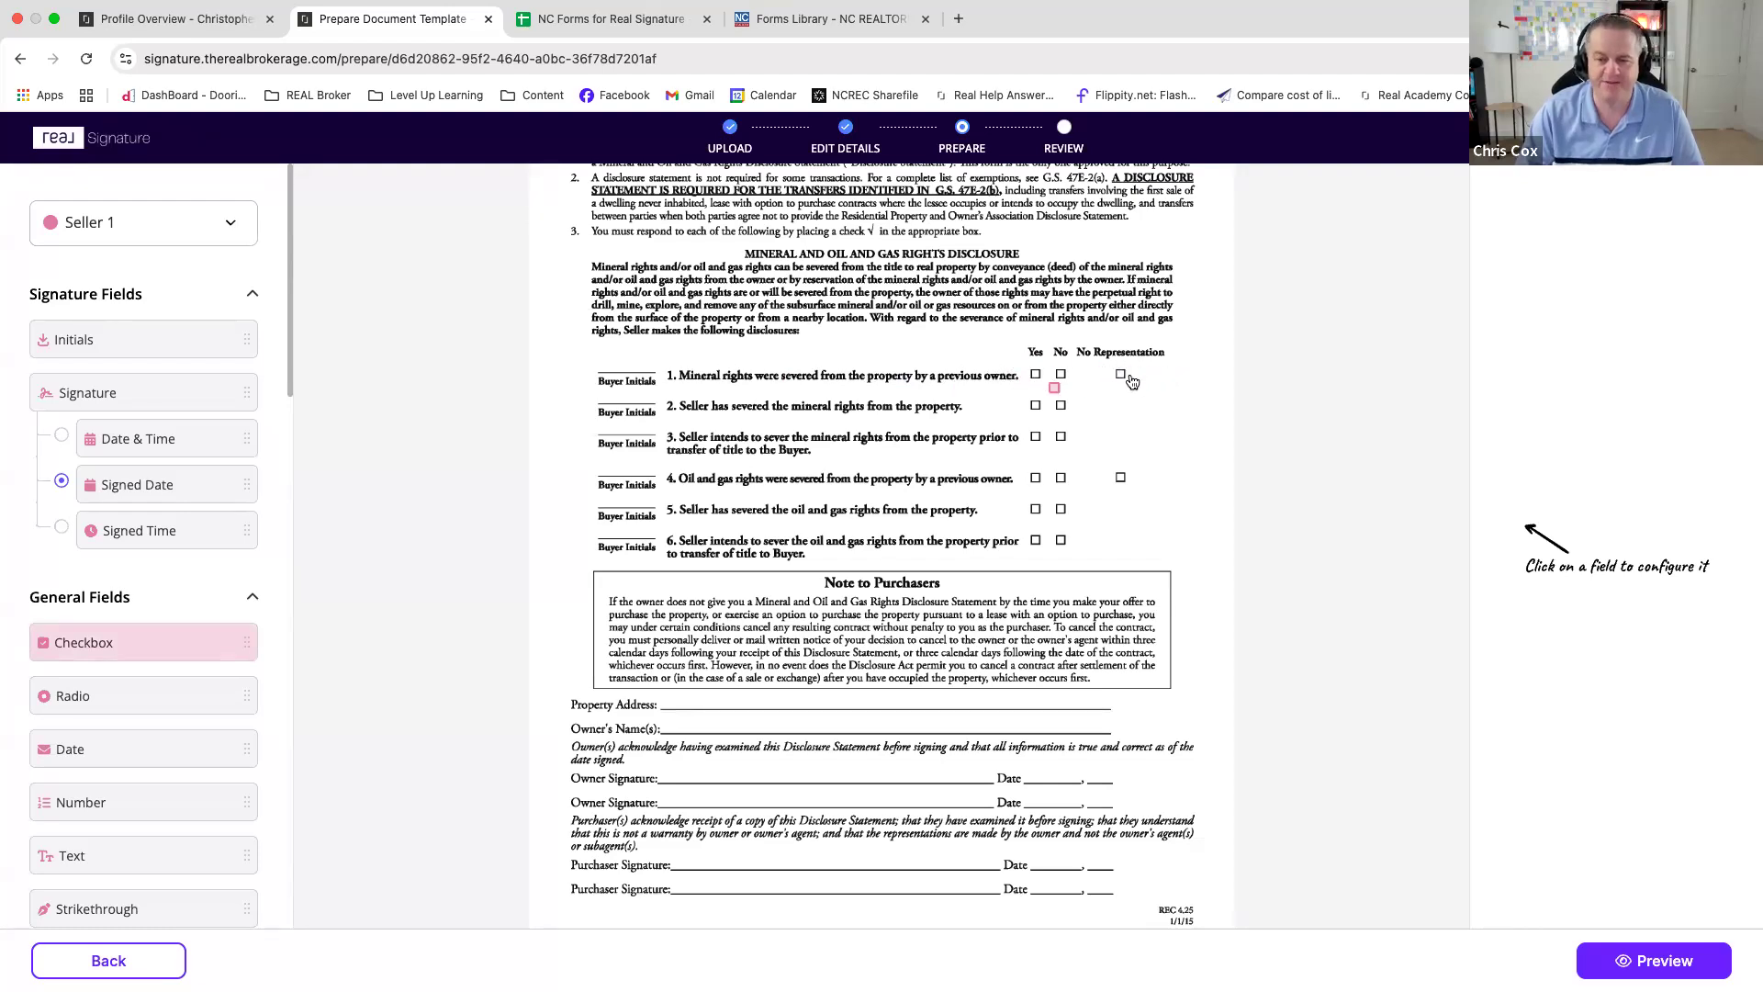
# - Place Seller 1 checkbox fields on the Yes, No and No Representation boxes of disclosure statement 1
pyautogui.click(1032, 375)
pyautogui.click(1059, 376)
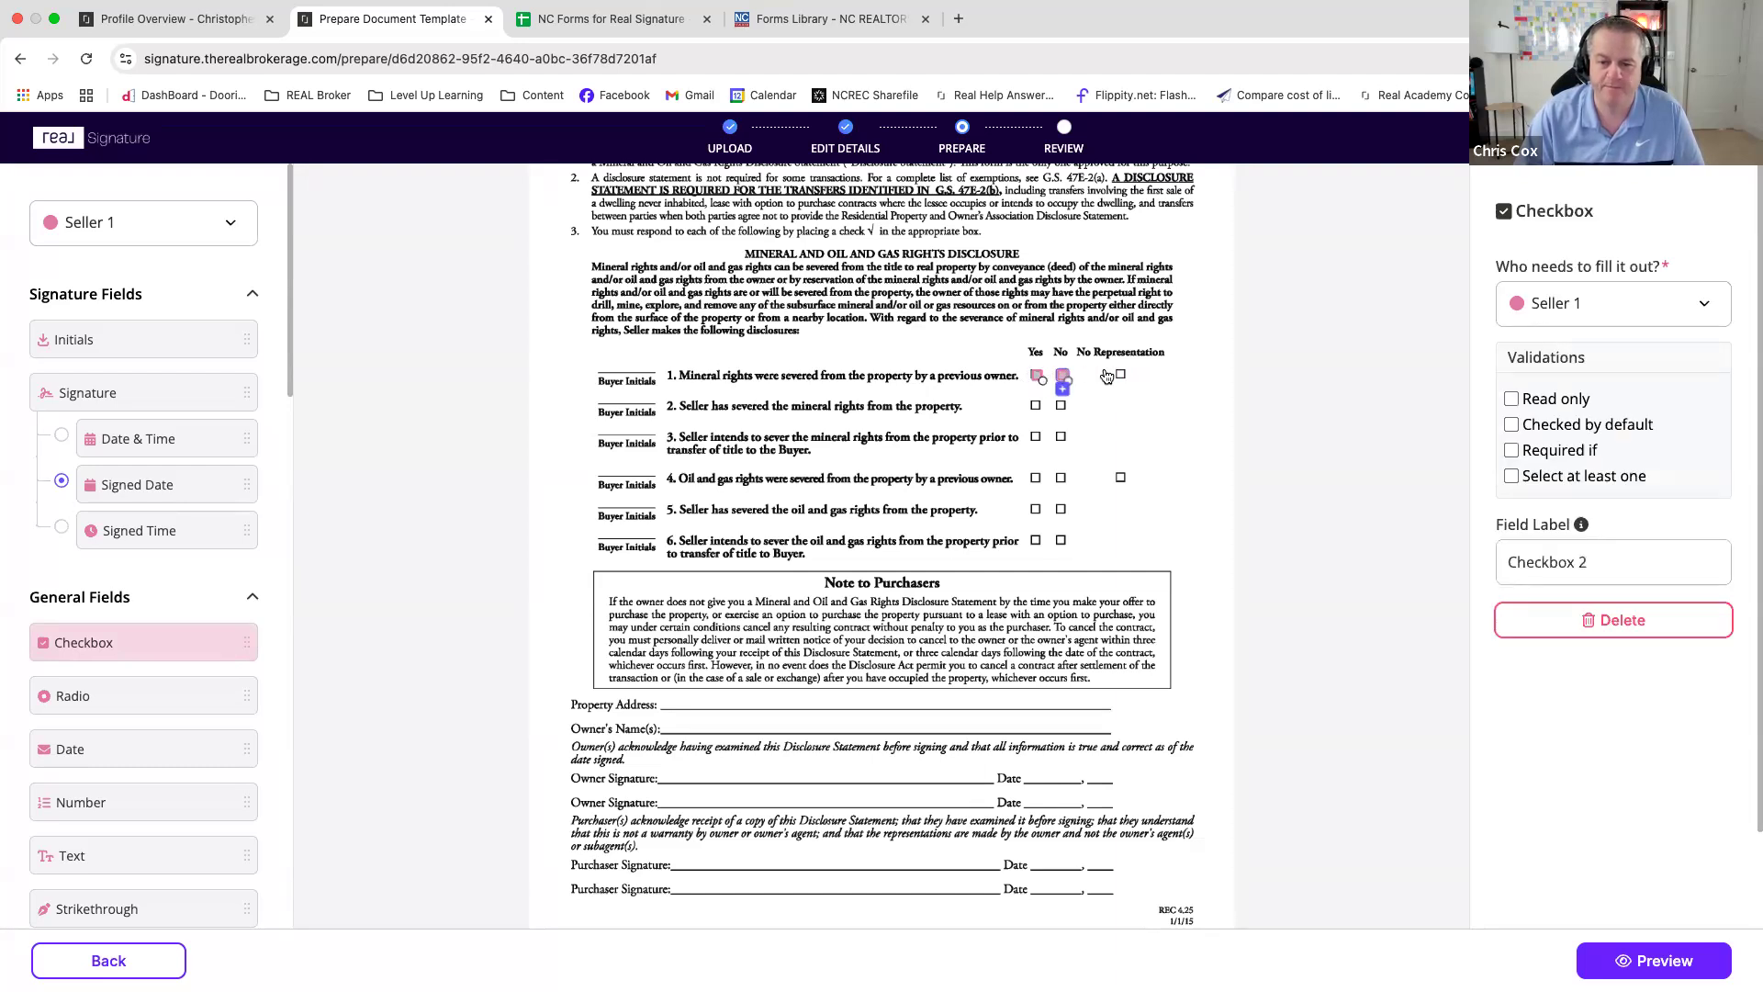
pyautogui.click(1122, 375)
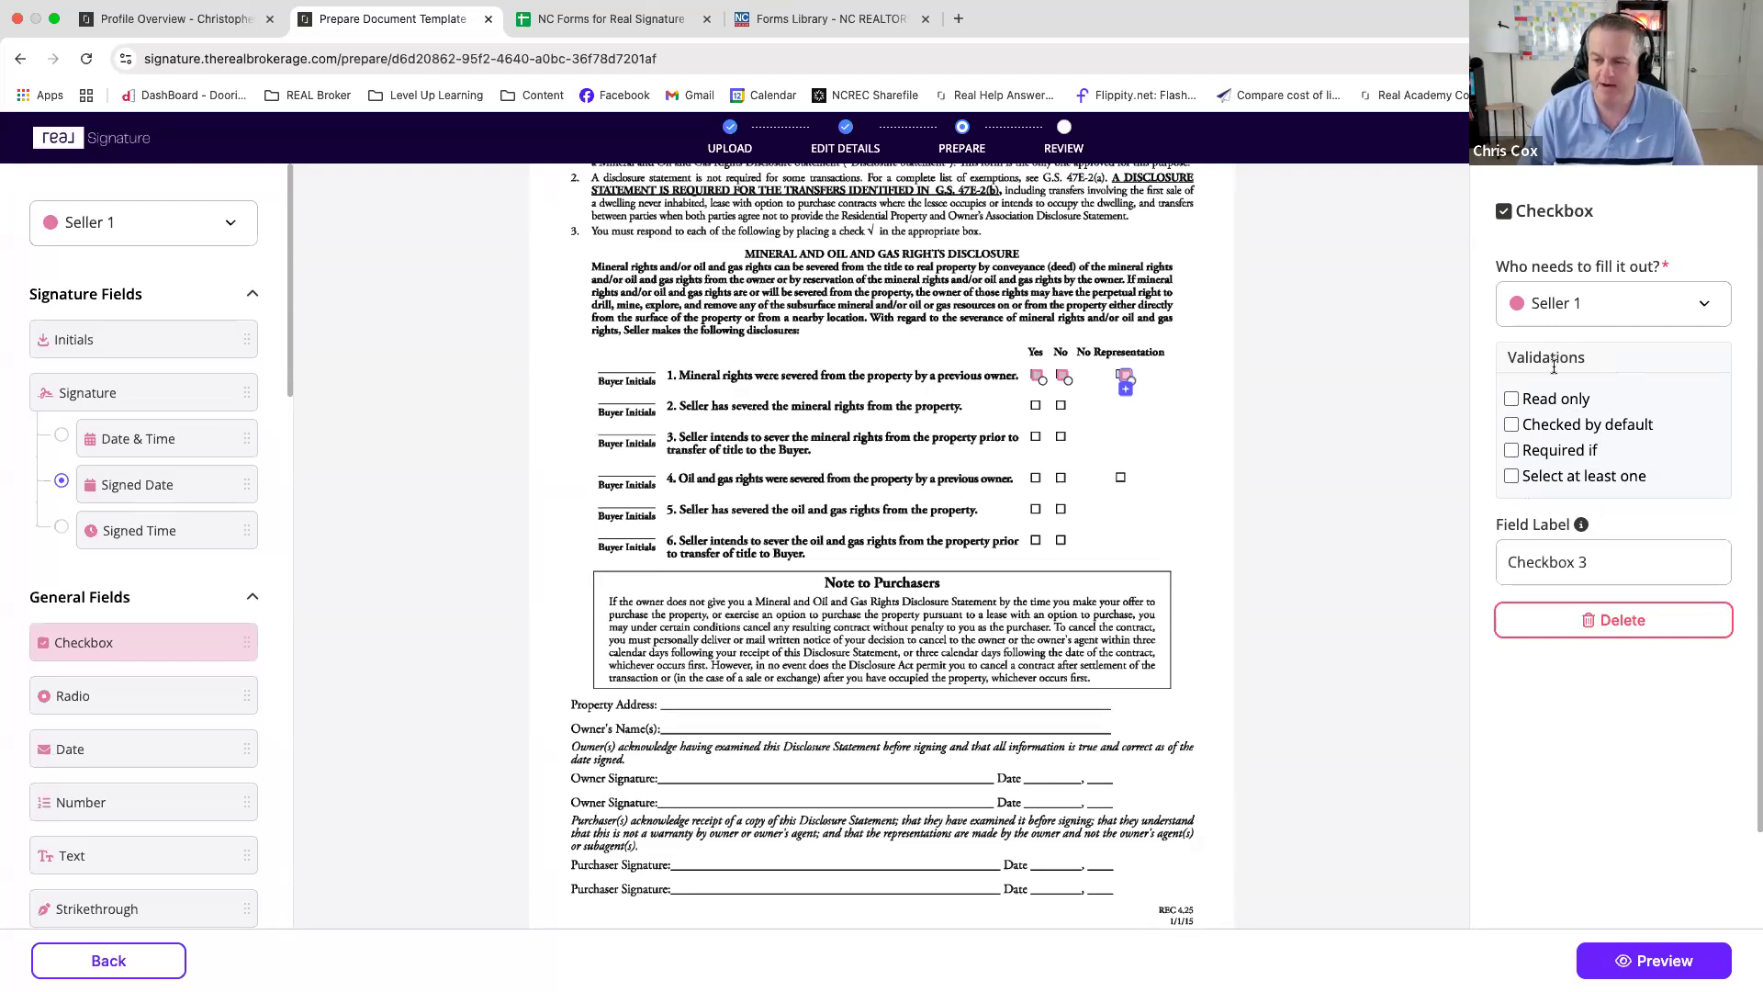
# - Require at least one selection among Checkbox 1, Checkbox 2 and Checkbox 3 for disclosure statement 1
pyautogui.click(1512, 475)
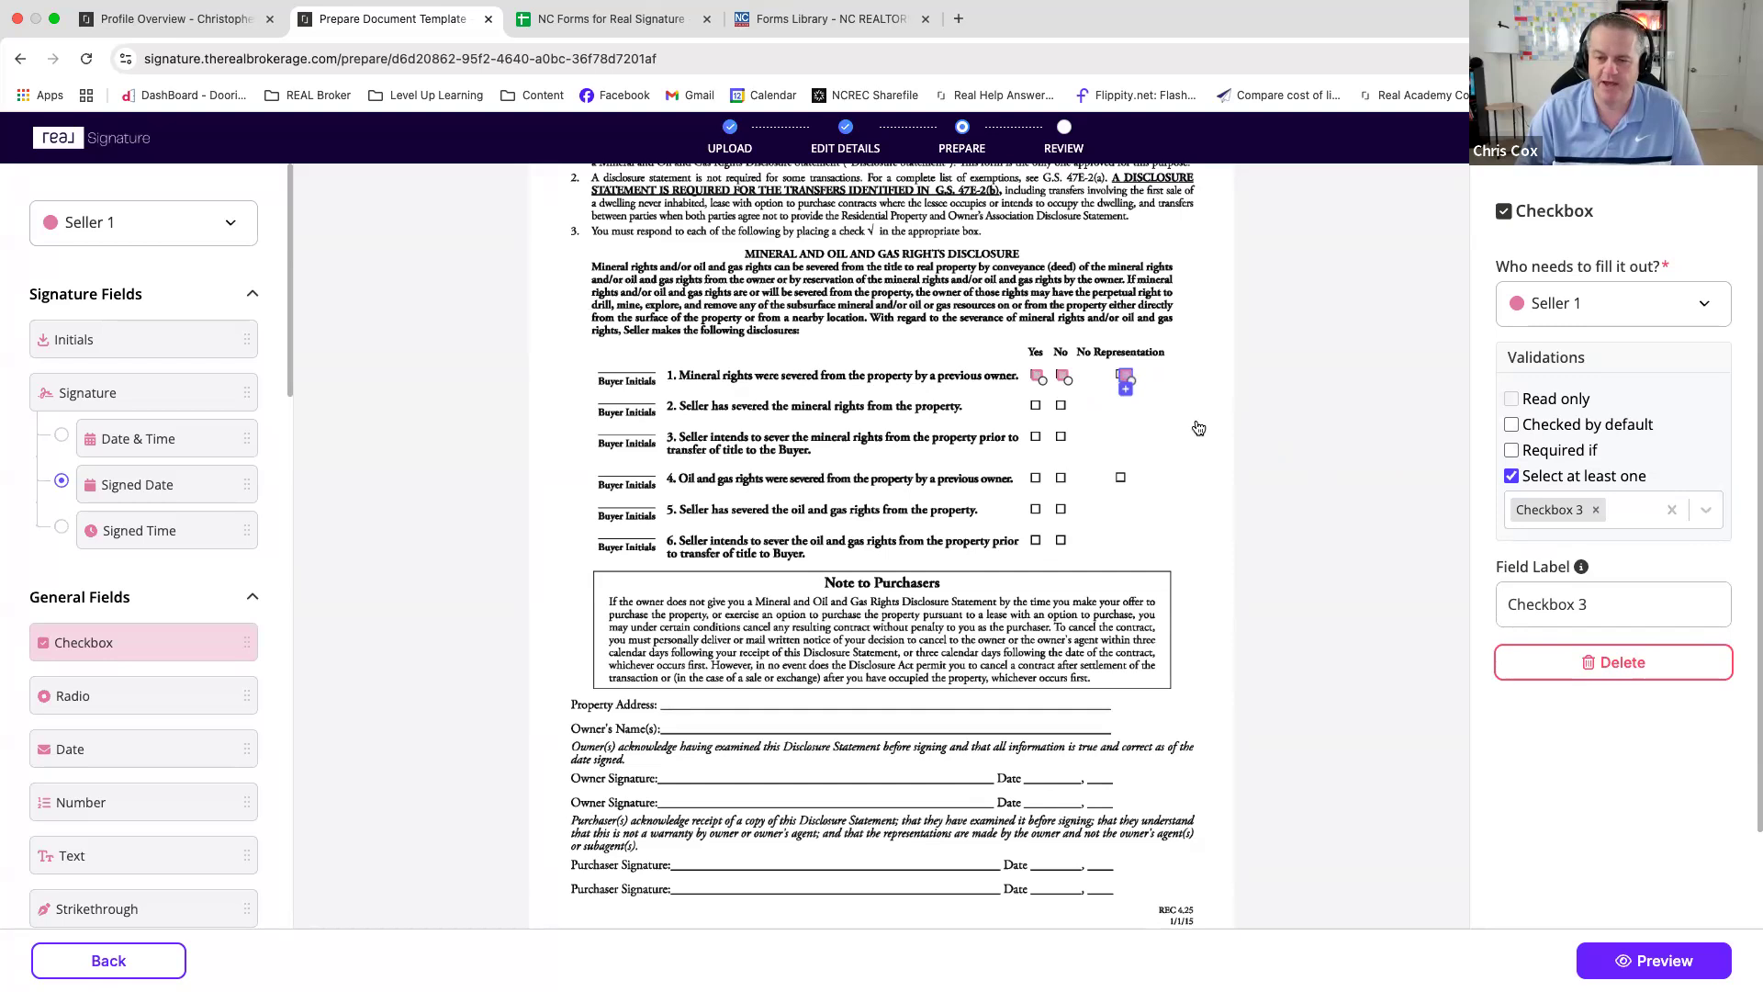
pyautogui.click(1611, 510)
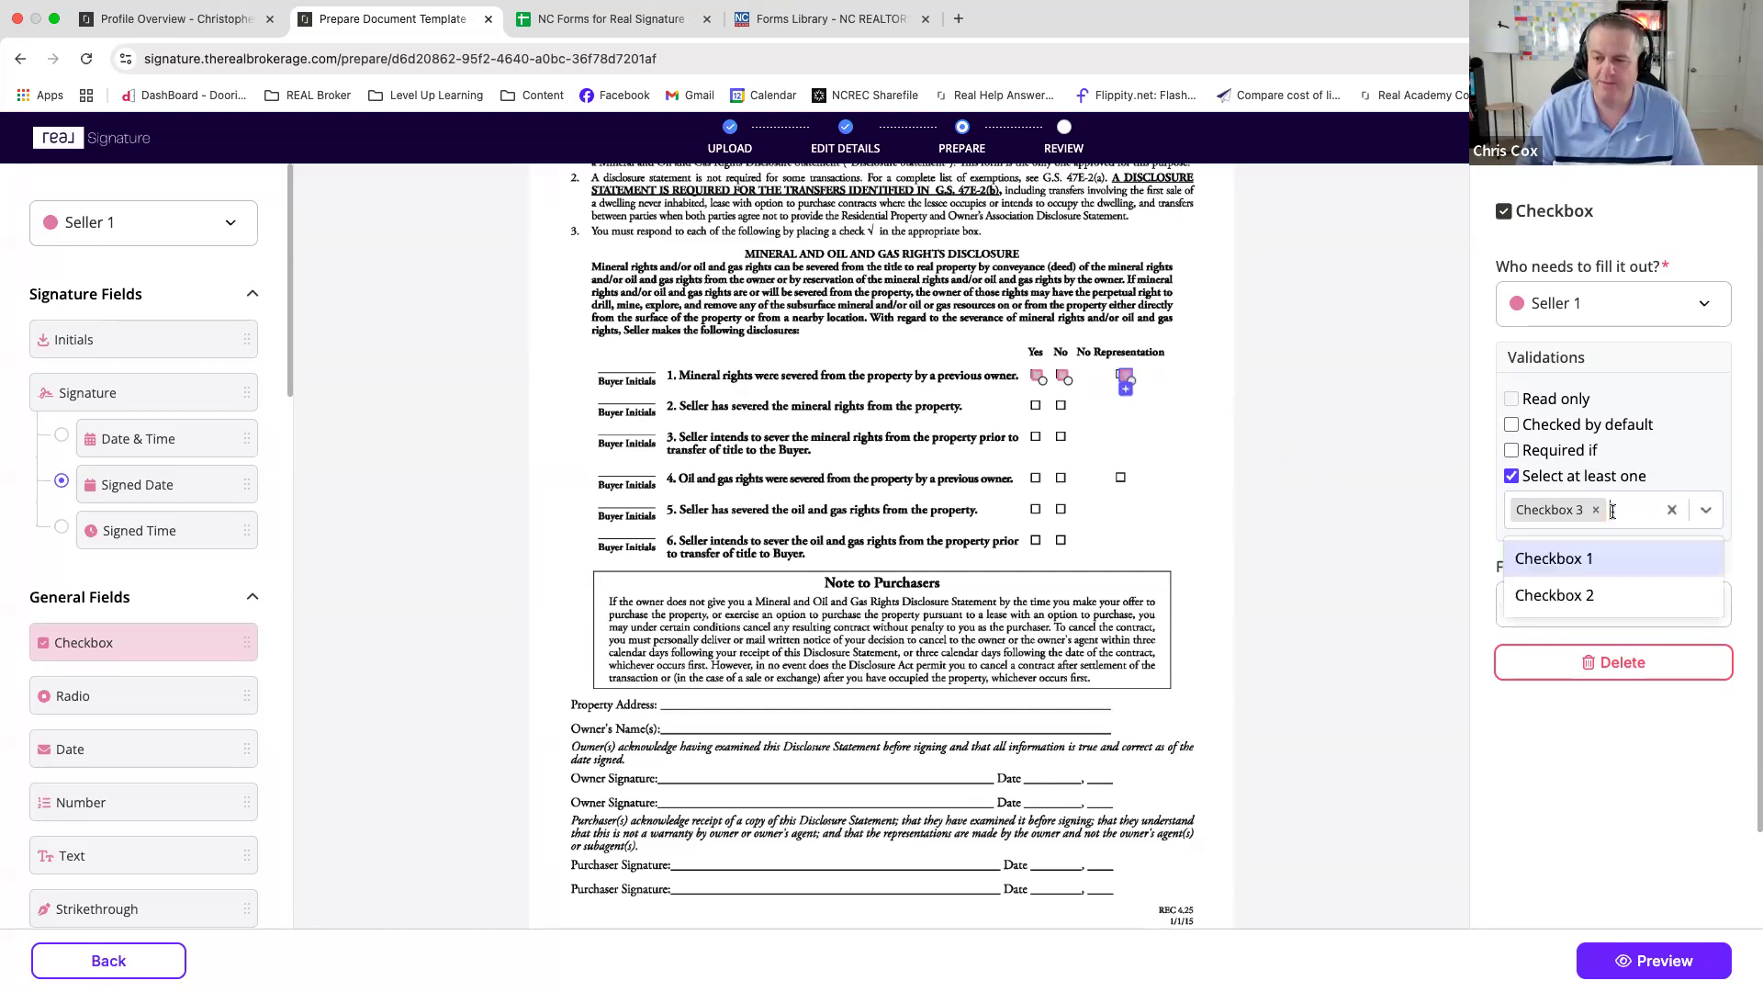
pyautogui.click(1569, 558)
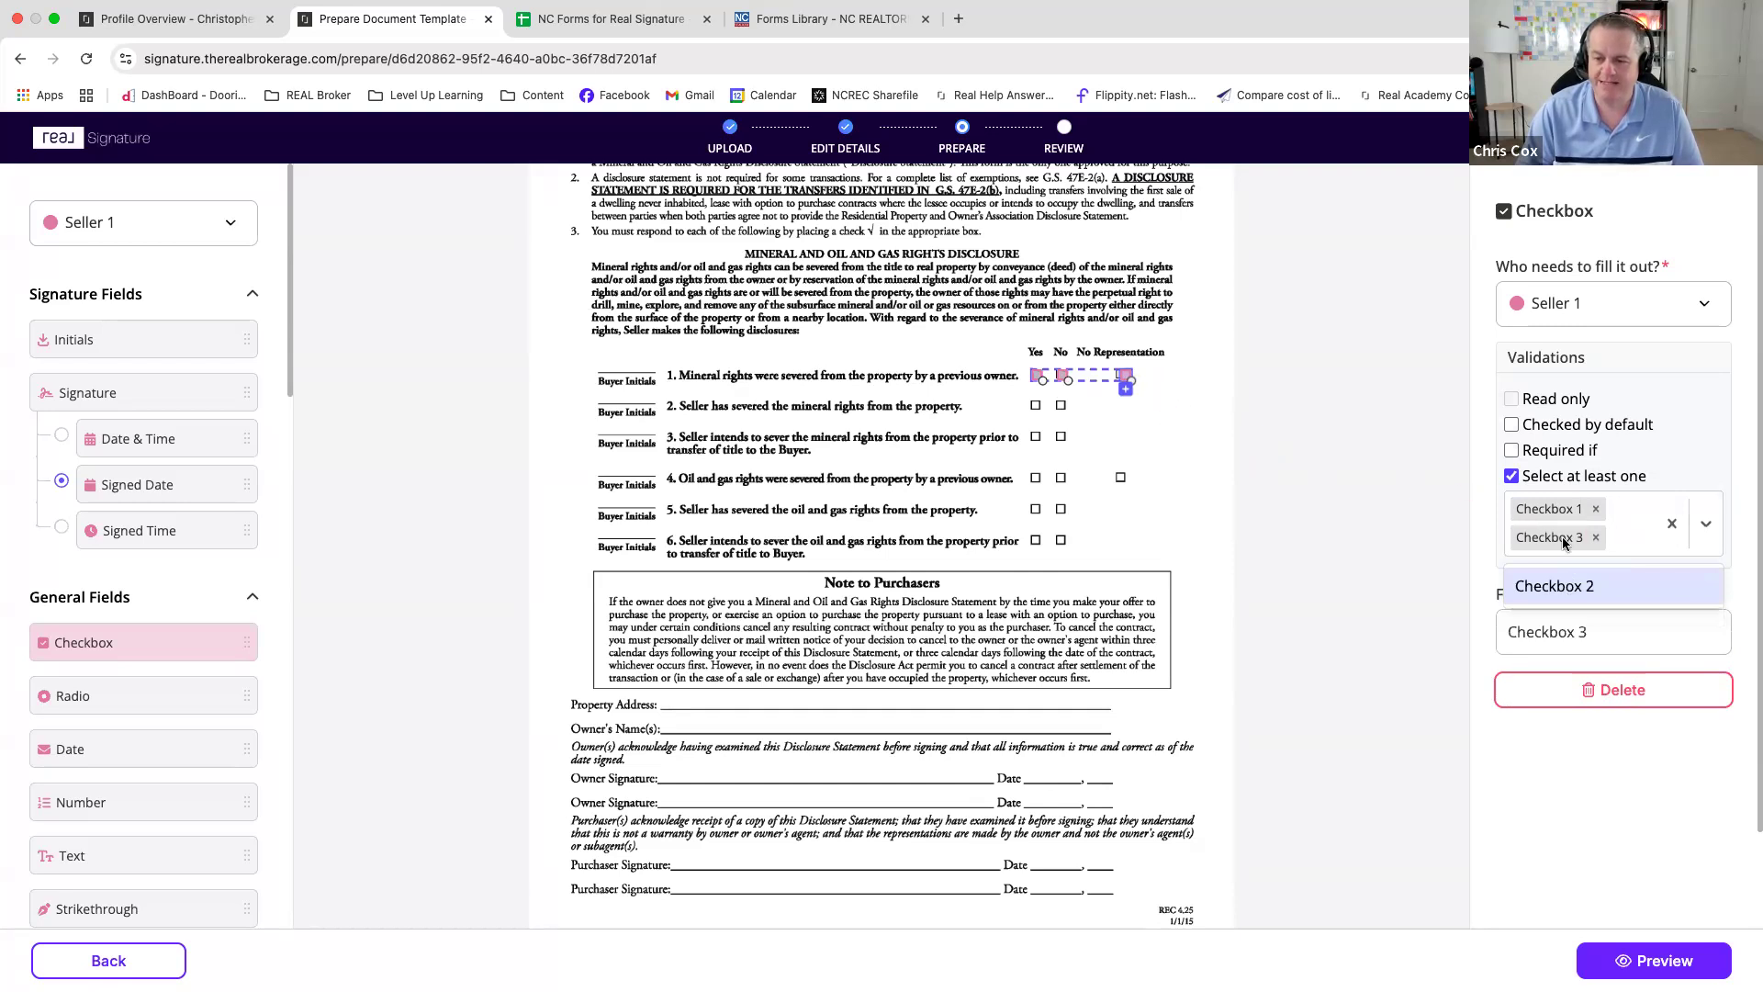
pyautogui.click(1572, 588)
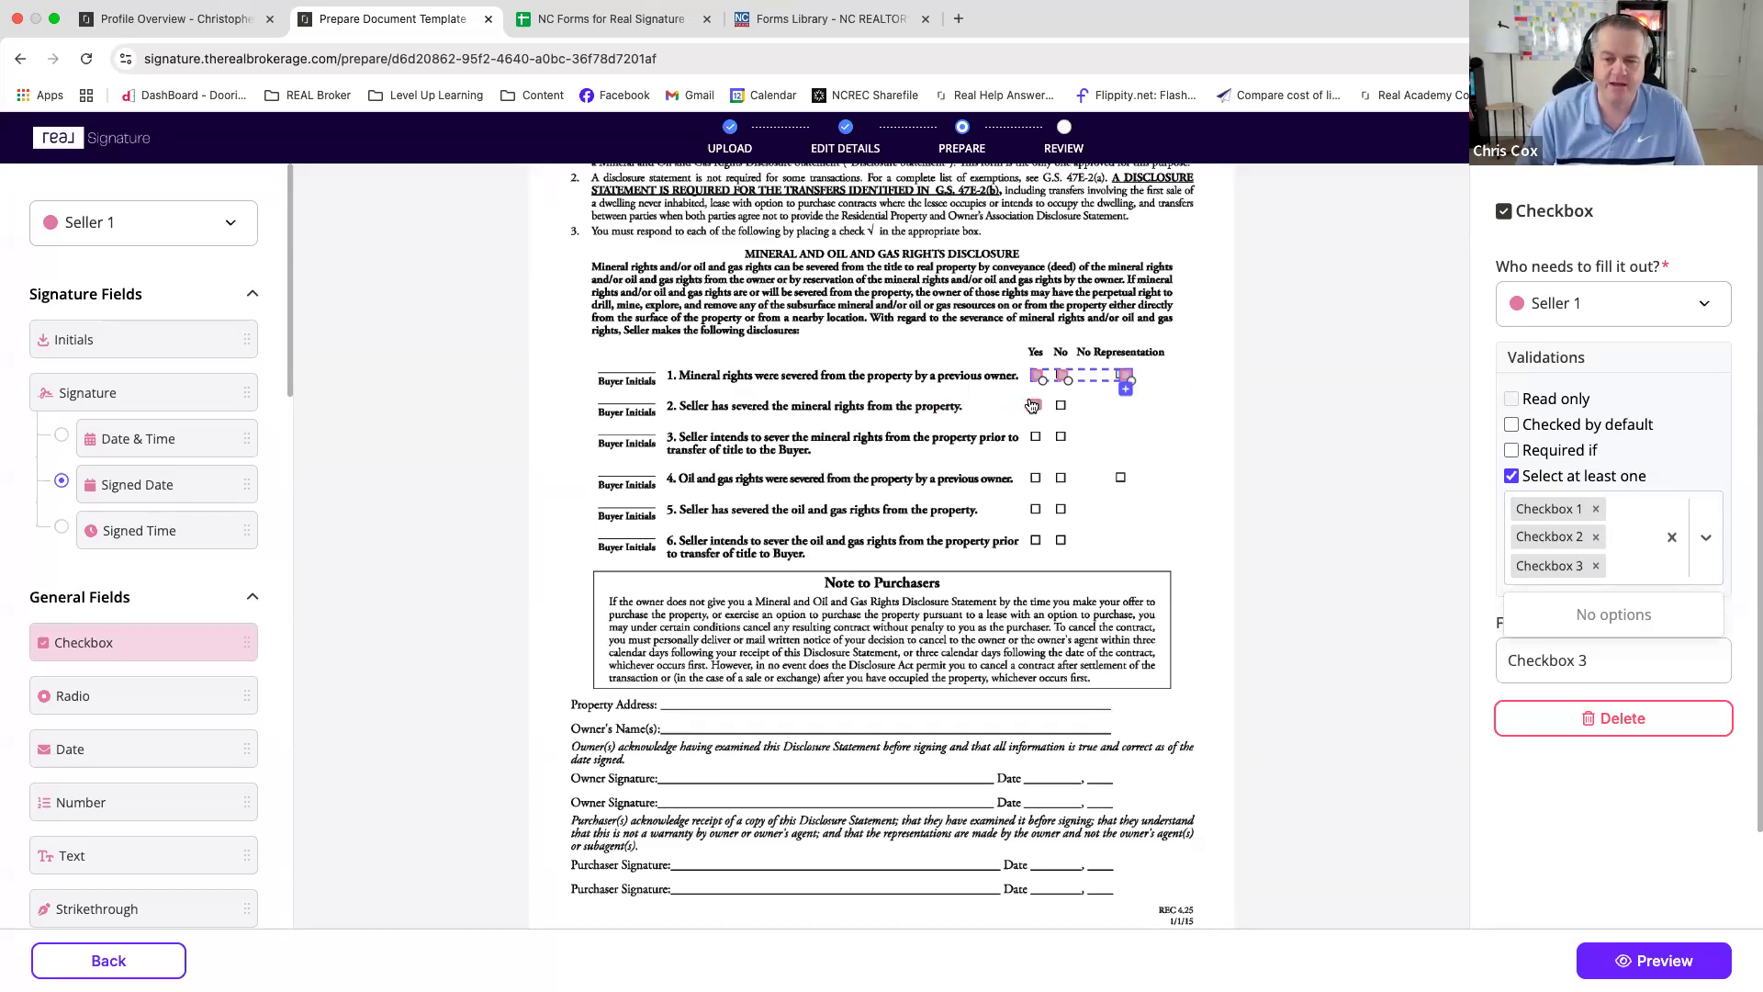
# - Place Seller 1 checkboxes on statement 2's Yes and No boxes and require at least one of Checkbox 4 and Checkbox 5
pyautogui.click(1043, 405)
pyautogui.click(1058, 405)
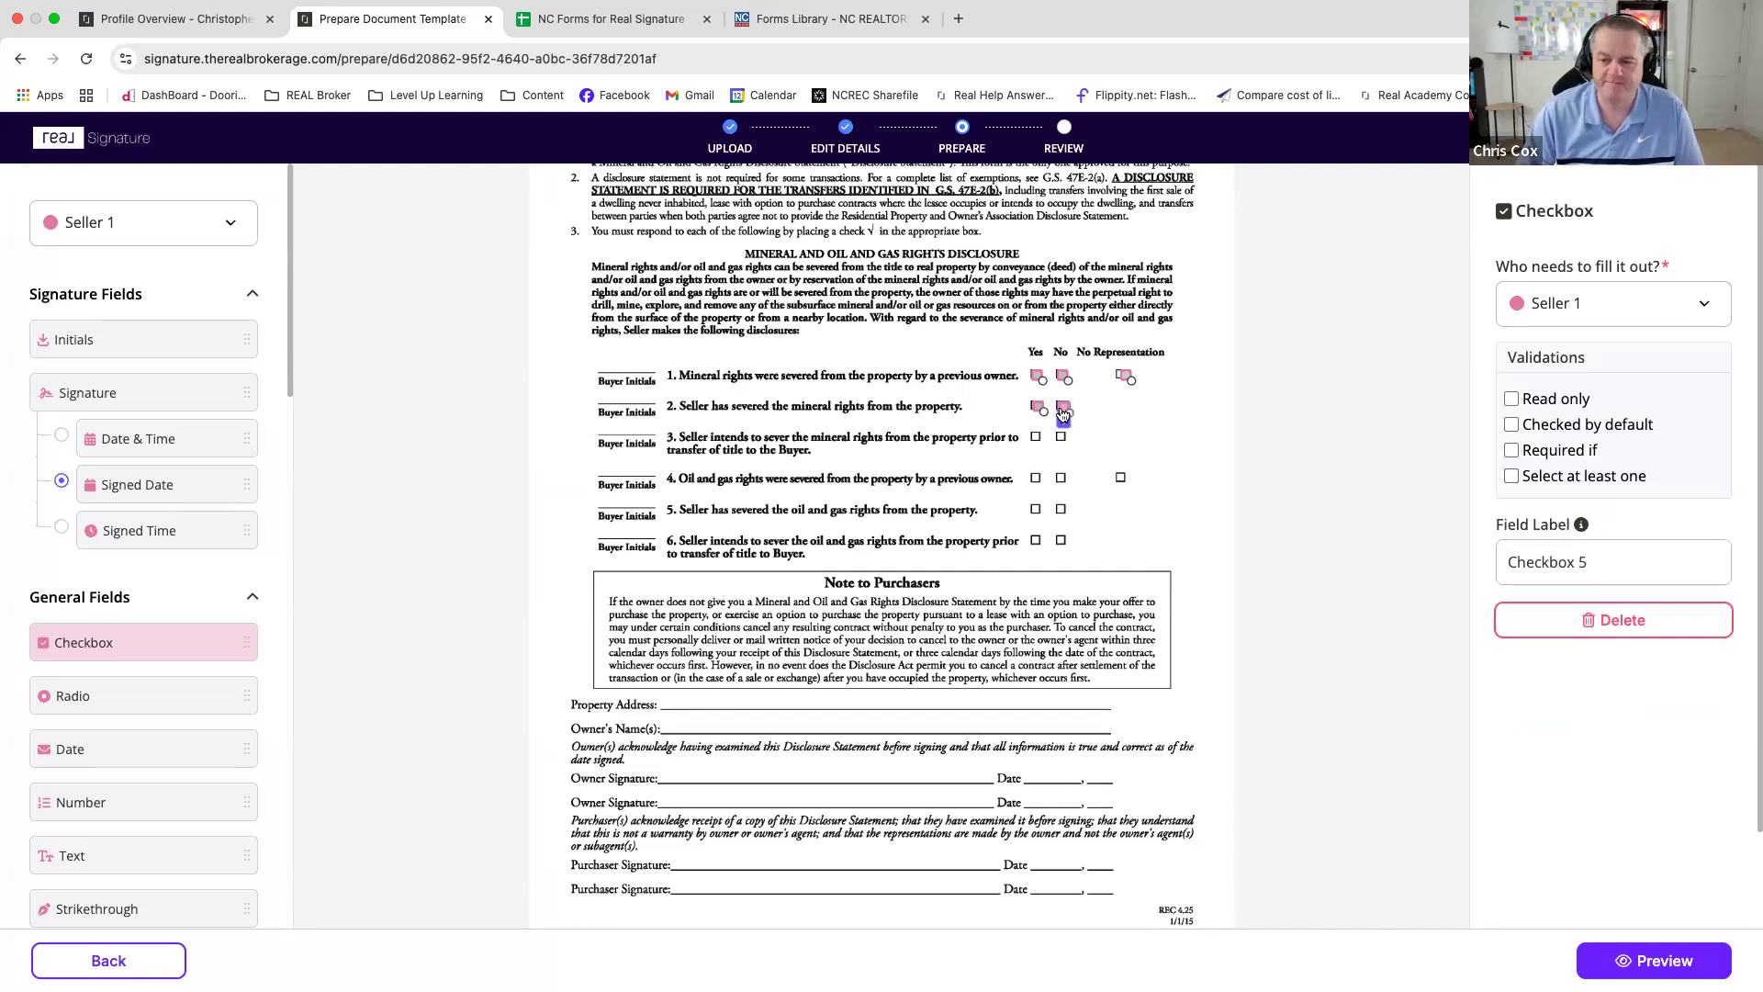
pyautogui.click(1511, 476)
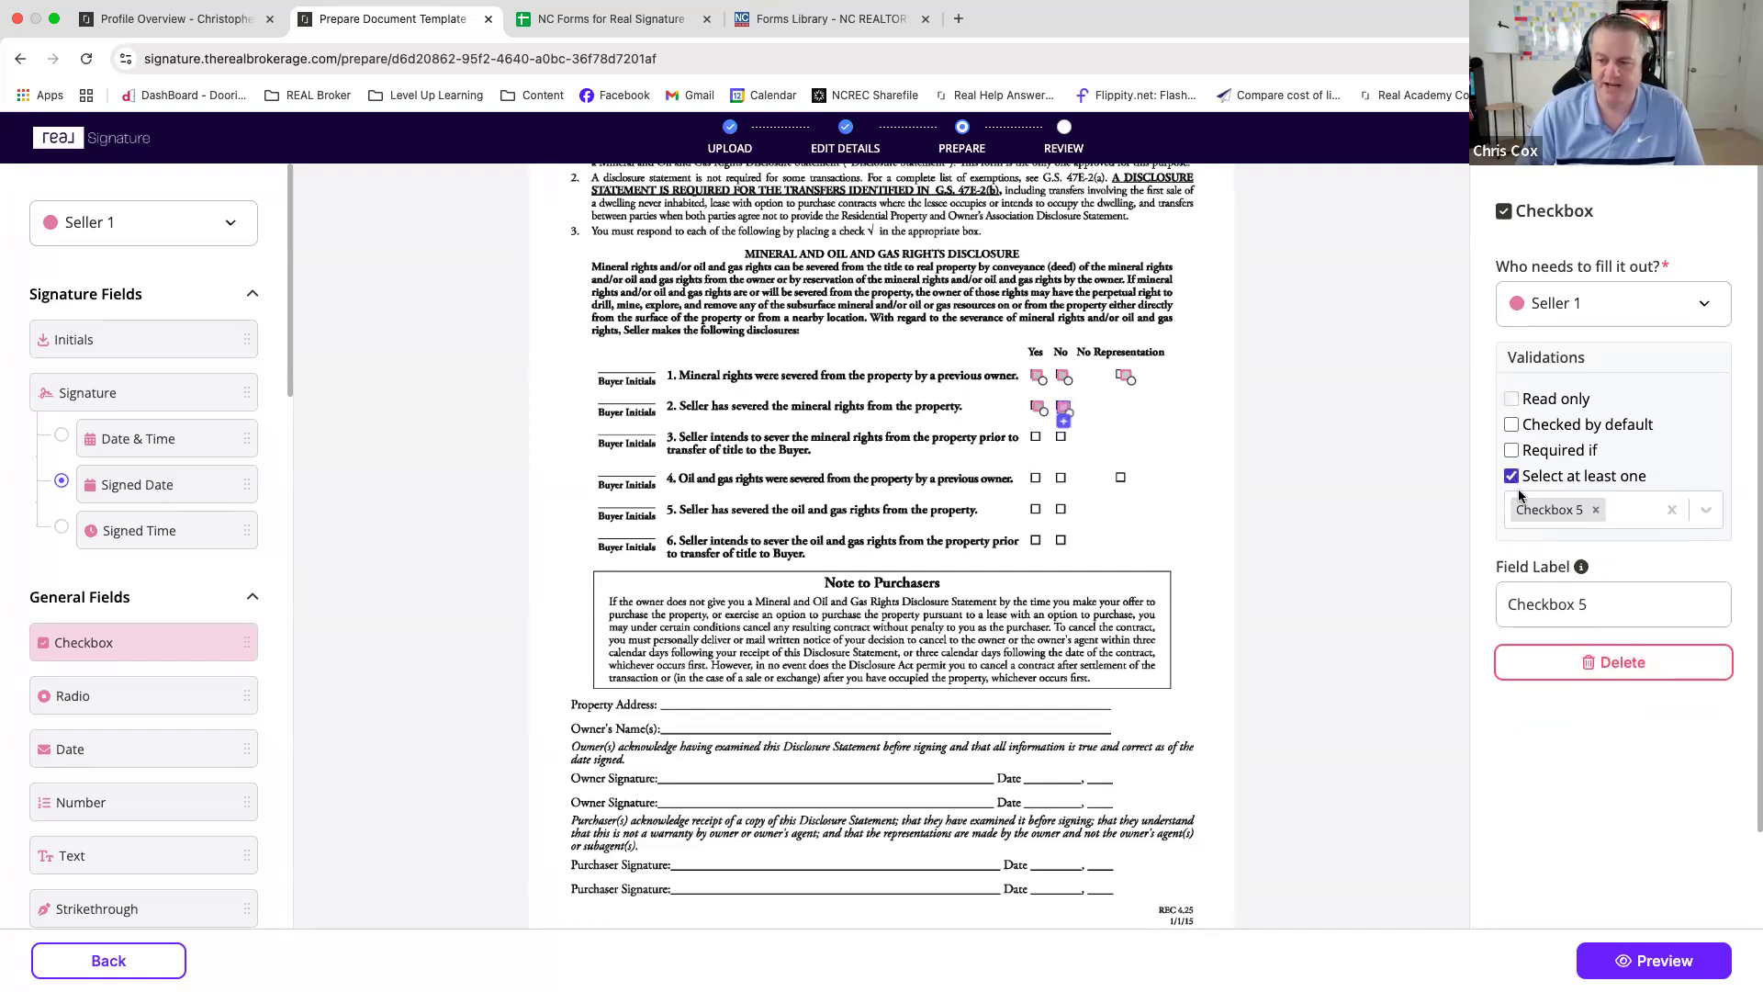
pyautogui.click(1612, 515)
pyautogui.click(1557, 665)
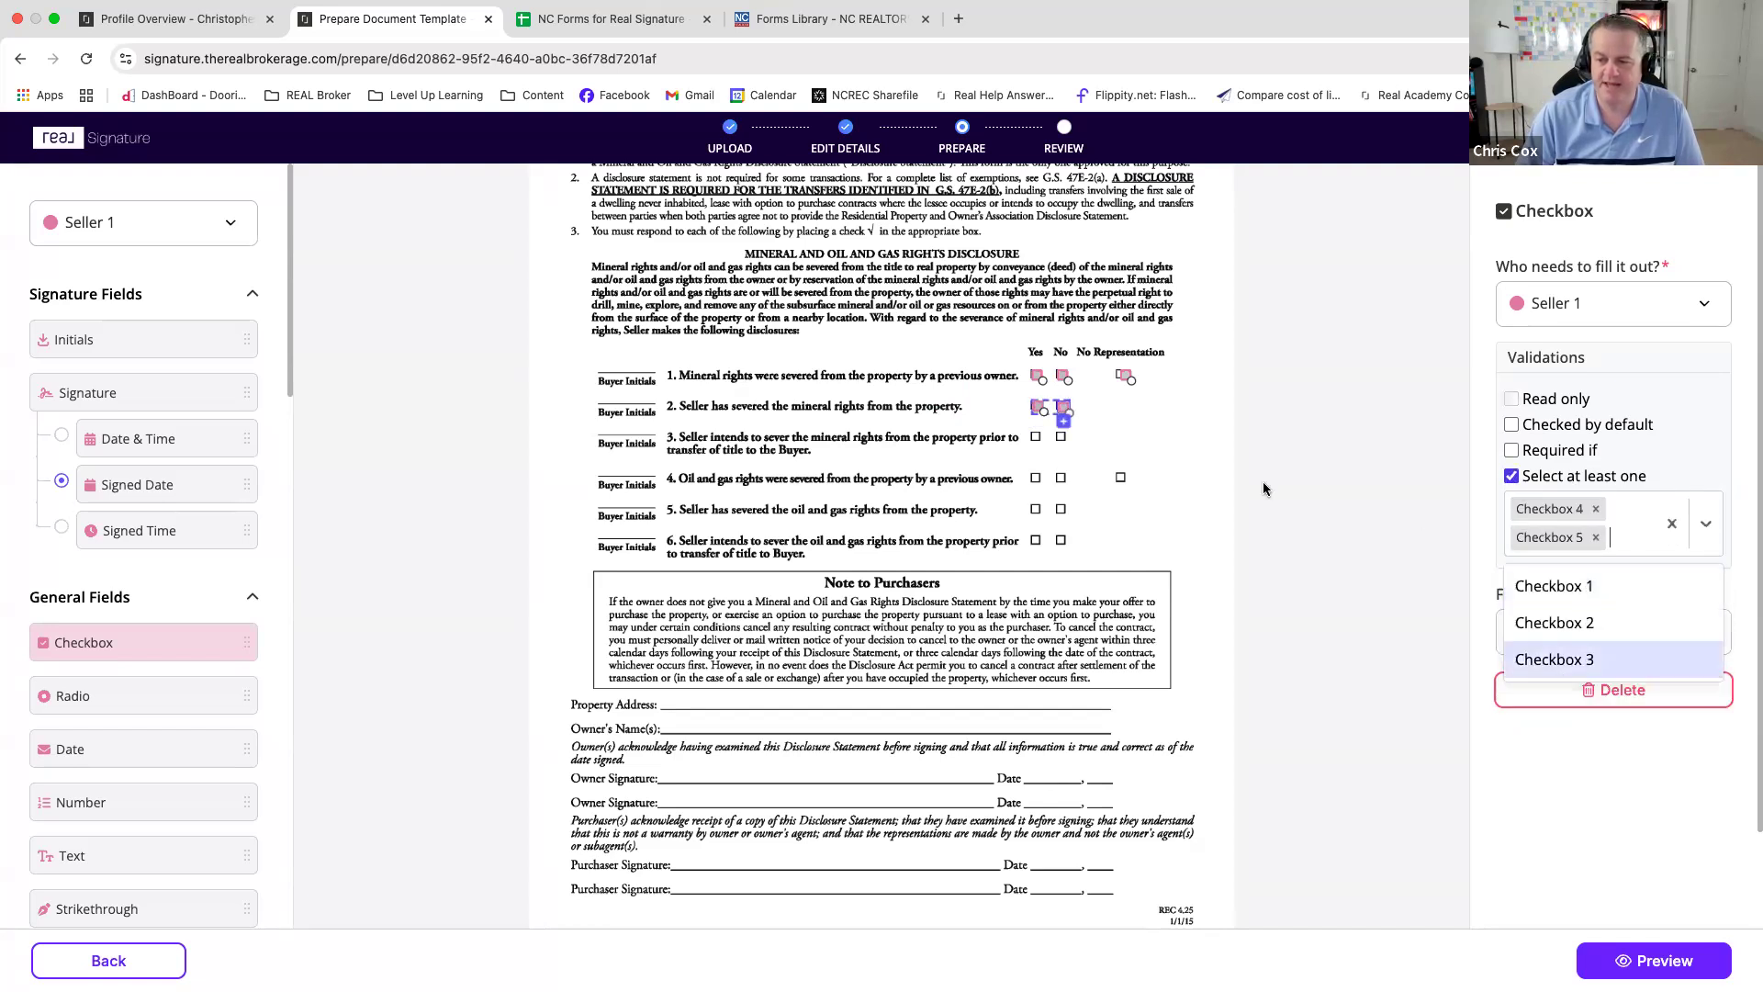
# - Place Seller 1 checkboxes on statement 3's Yes and No boxes and require at least one of Checkbox 6 and Checkbox 7
pyautogui.click(1032, 437)
pyautogui.click(1063, 438)
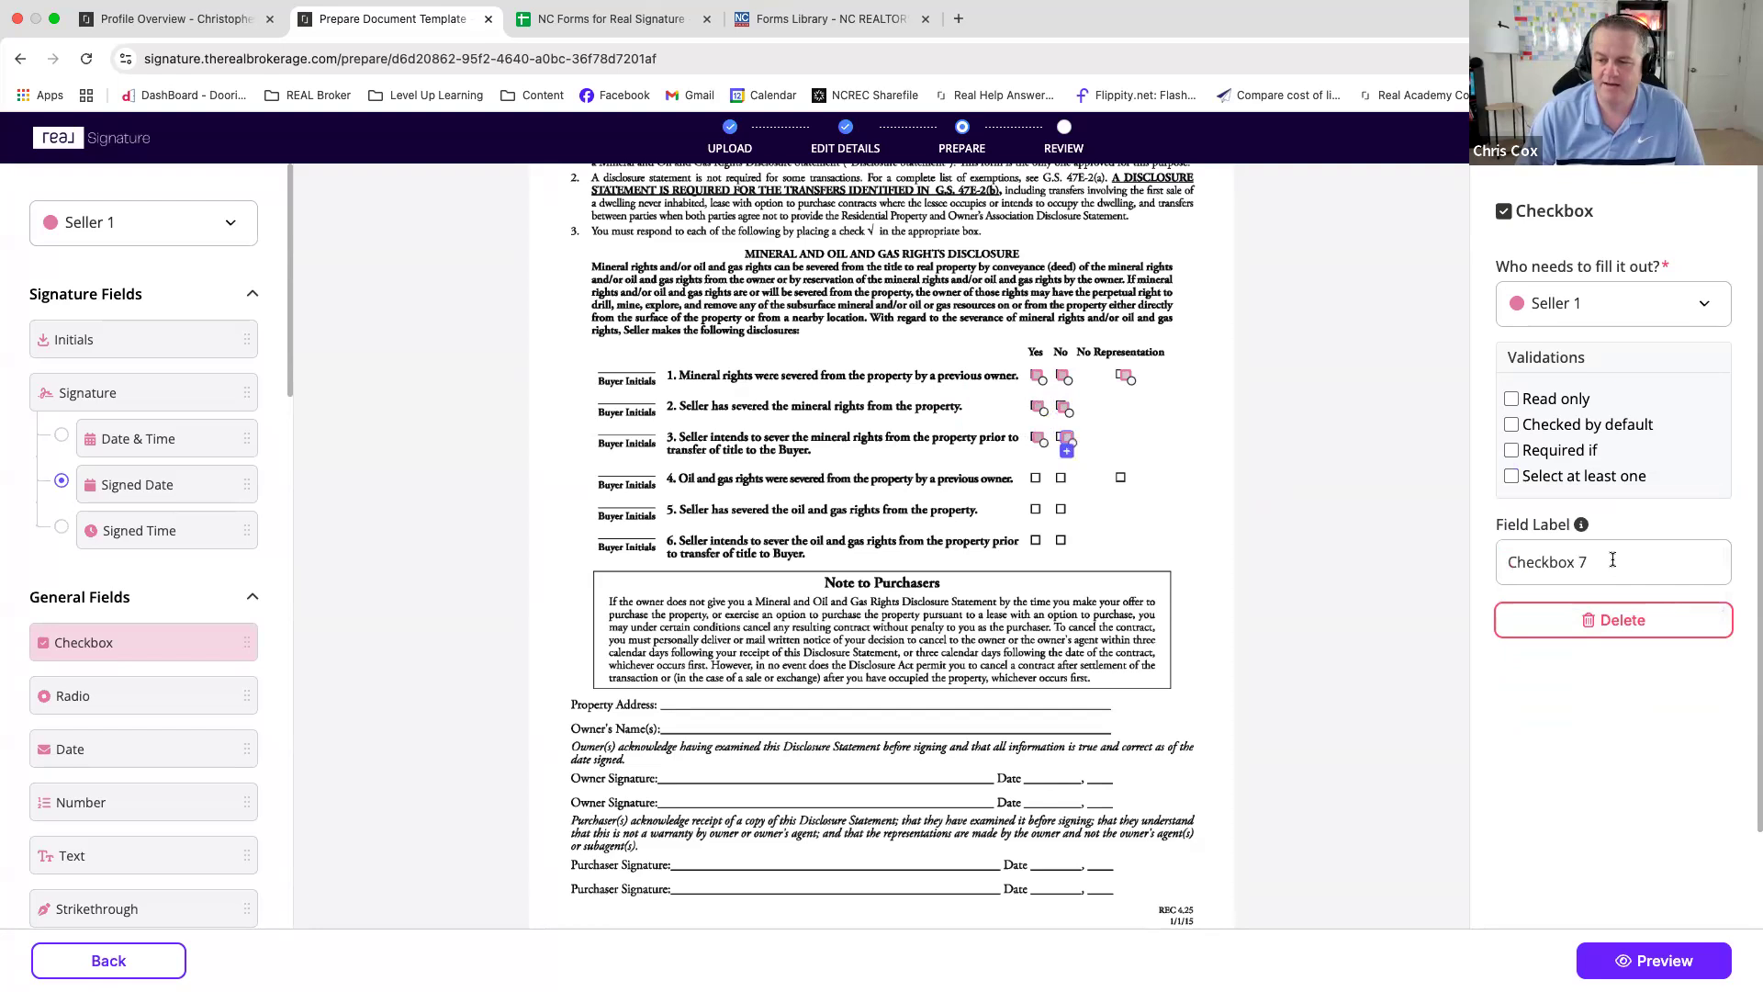
pyautogui.click(1512, 476)
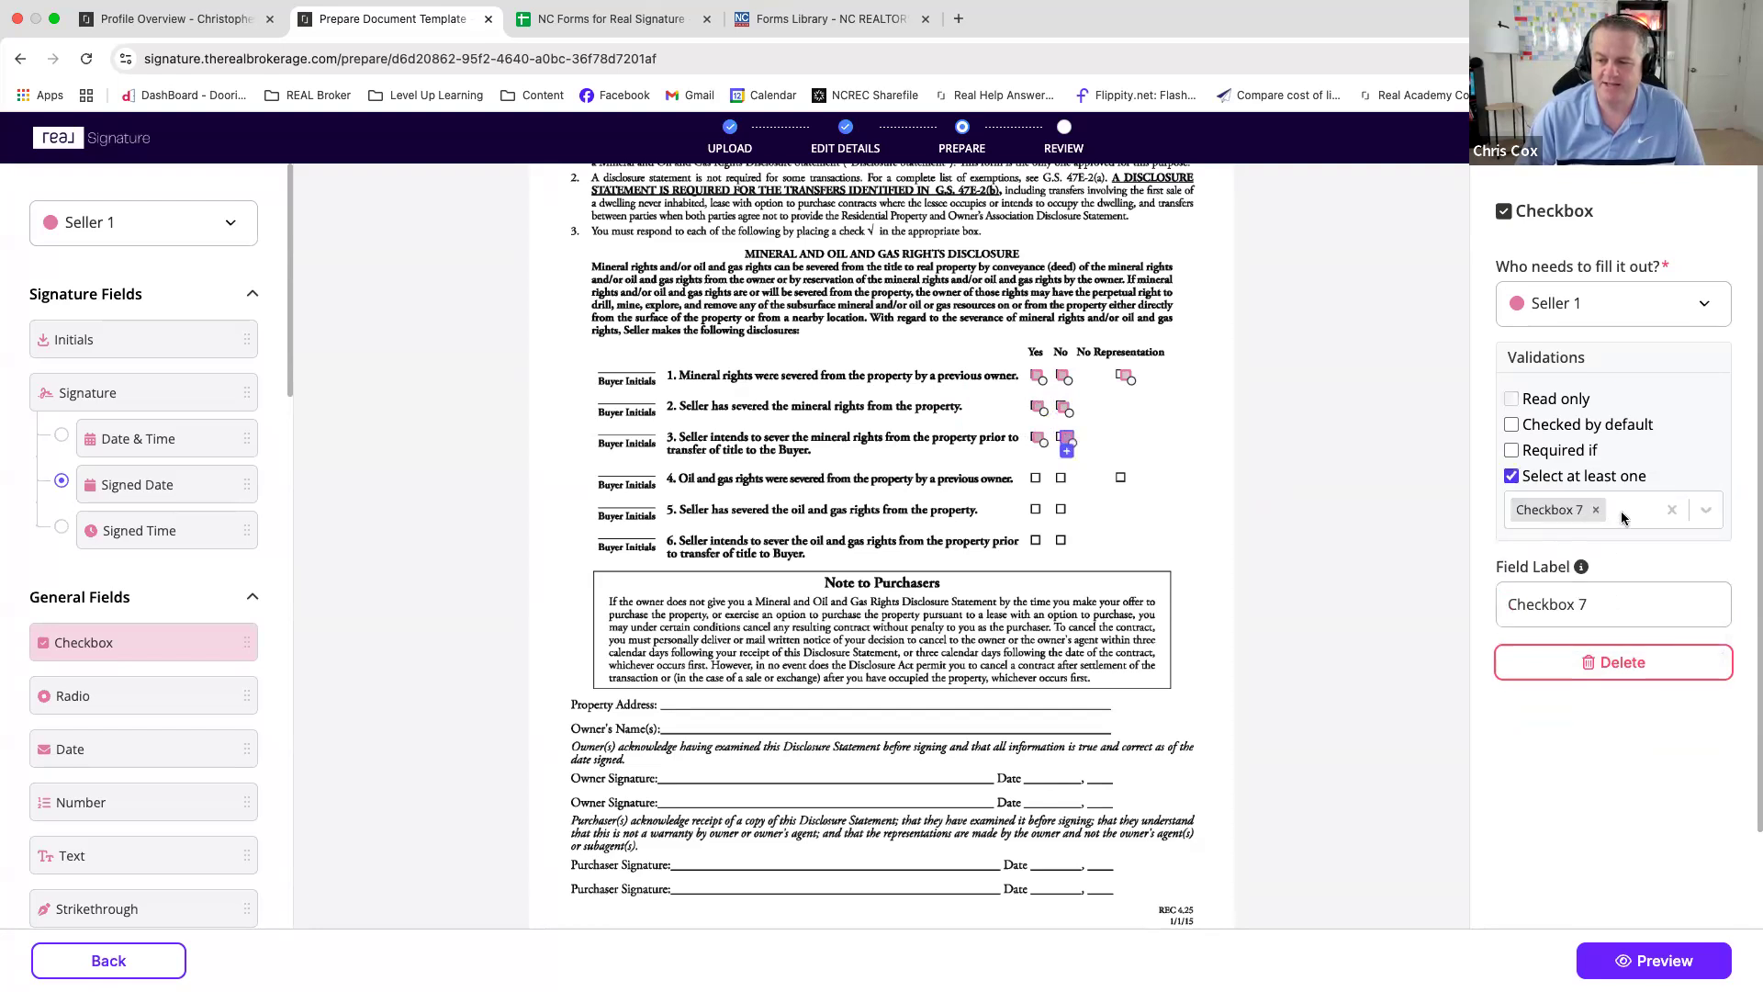
pyautogui.click(1623, 517)
pyautogui.click(1558, 735)
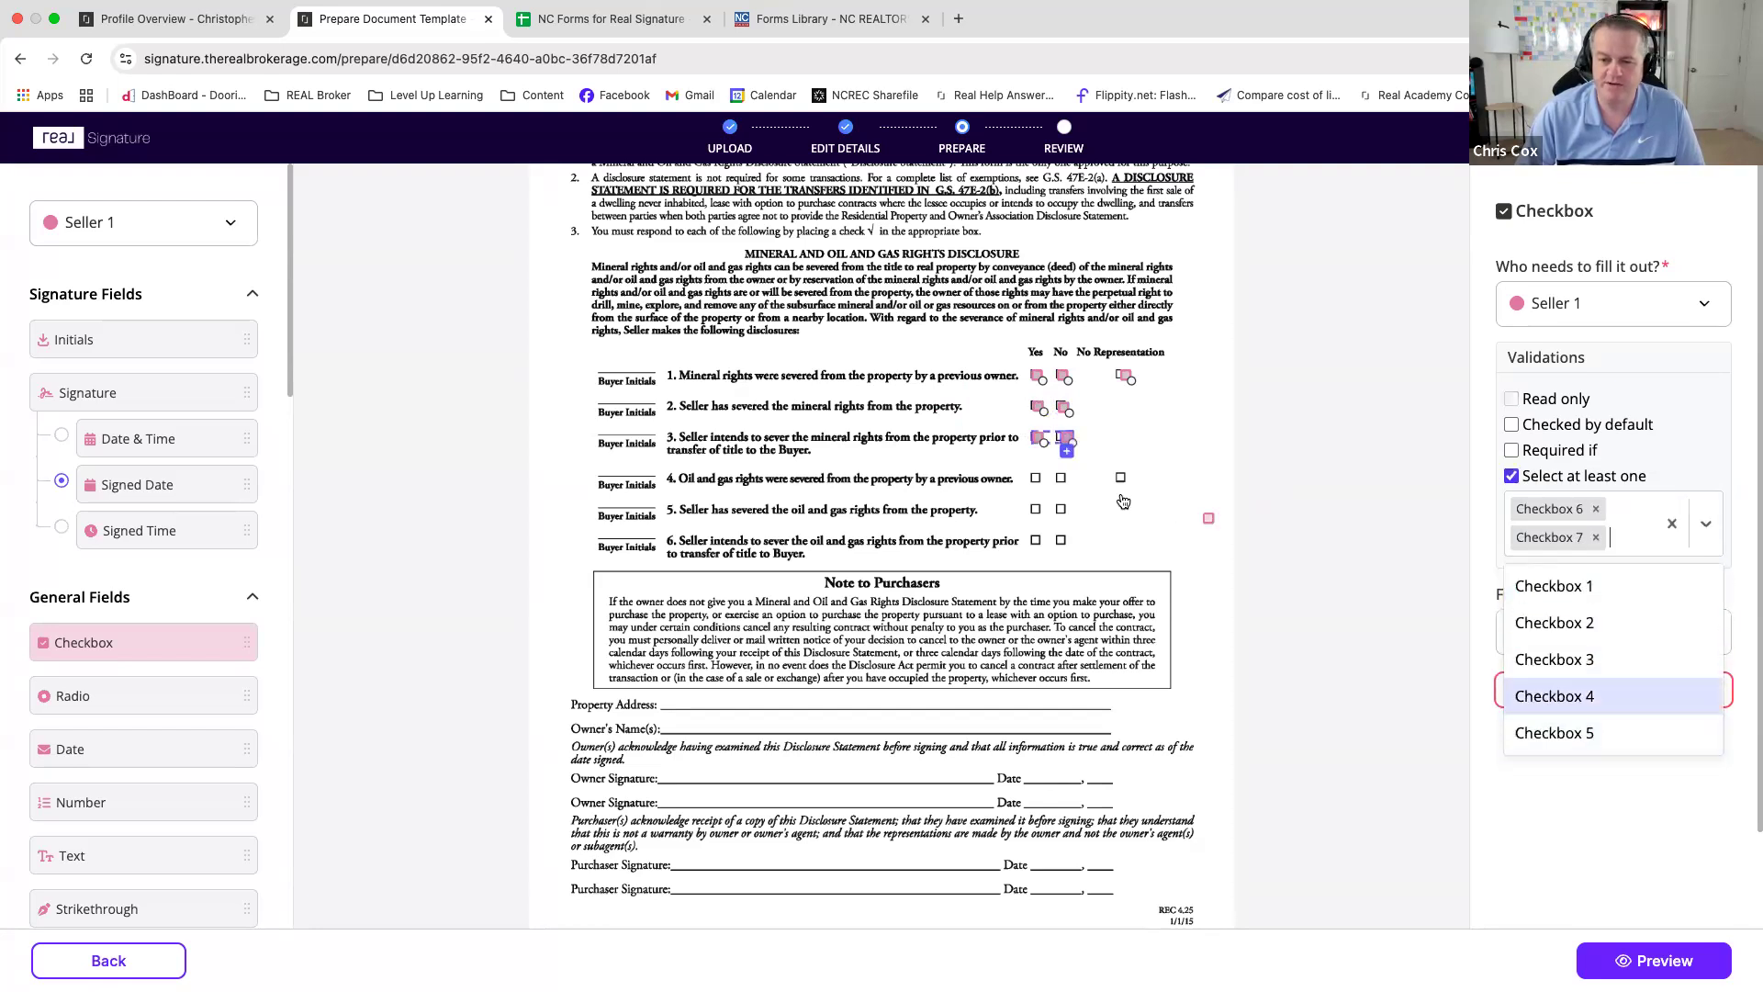
# - Place Seller 1 checkbox fields on the Yes, No and No Representation boxes of disclosure statement 4
pyautogui.click(1044, 481)
pyautogui.click(1036, 479)
pyautogui.click(1062, 479)
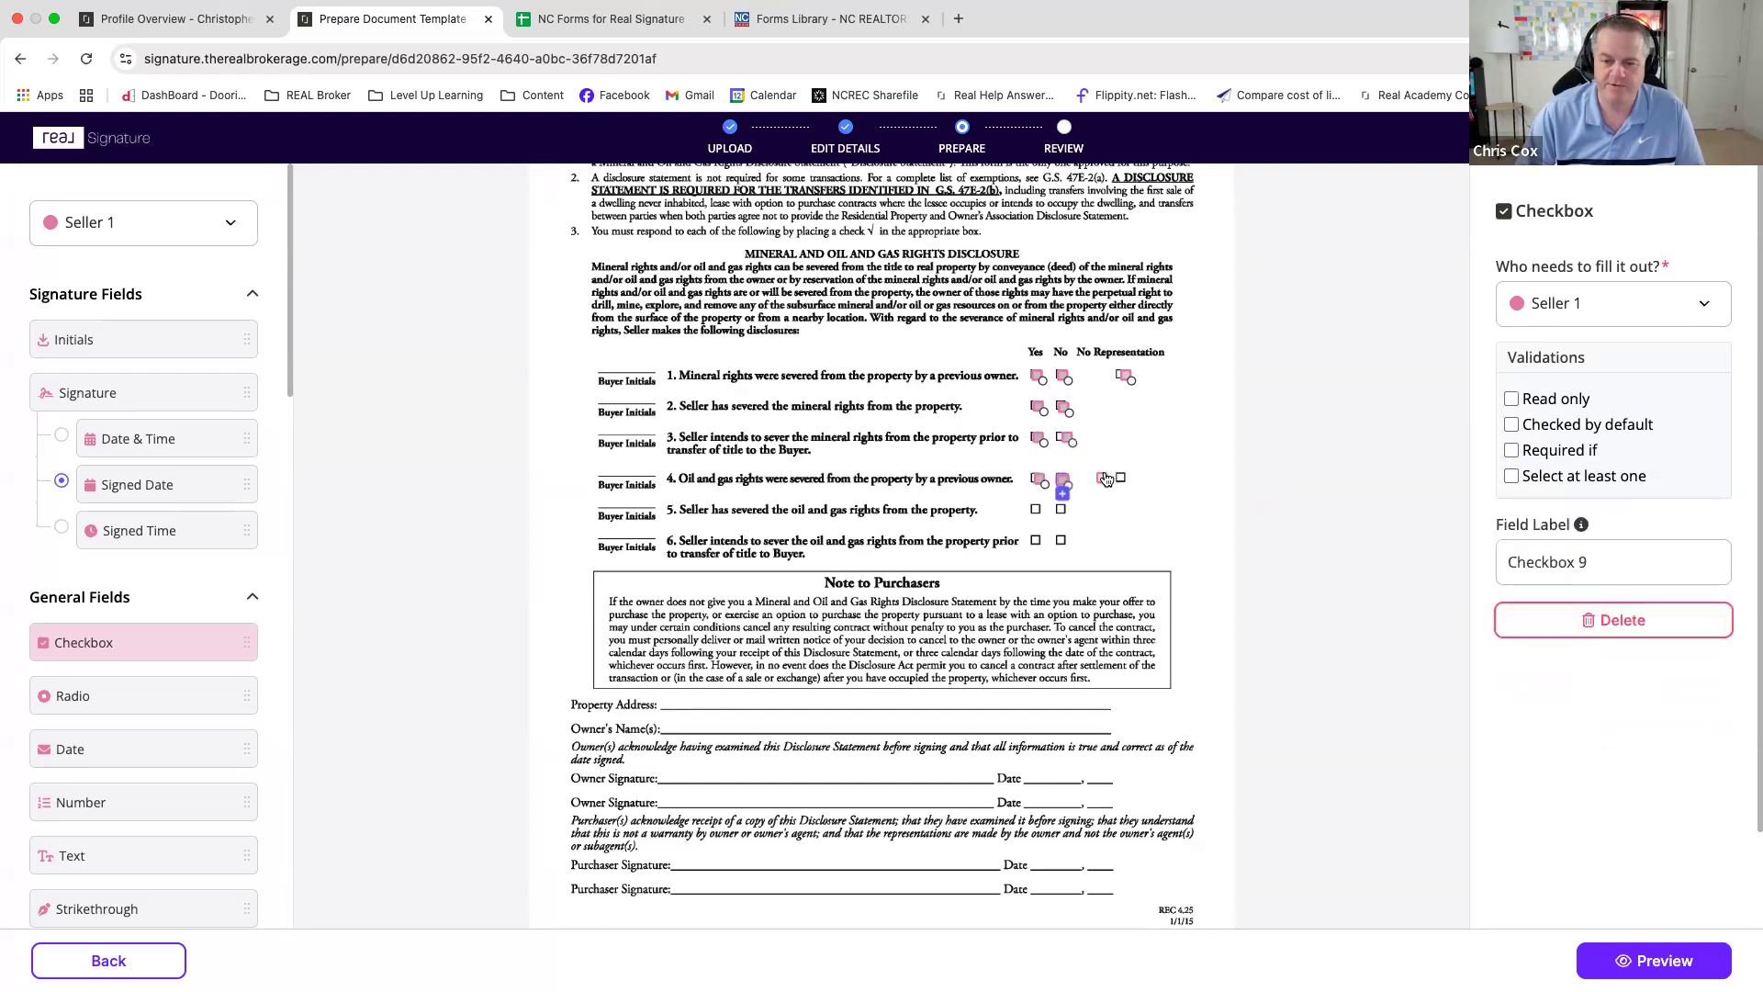
pyautogui.click(1115, 479)
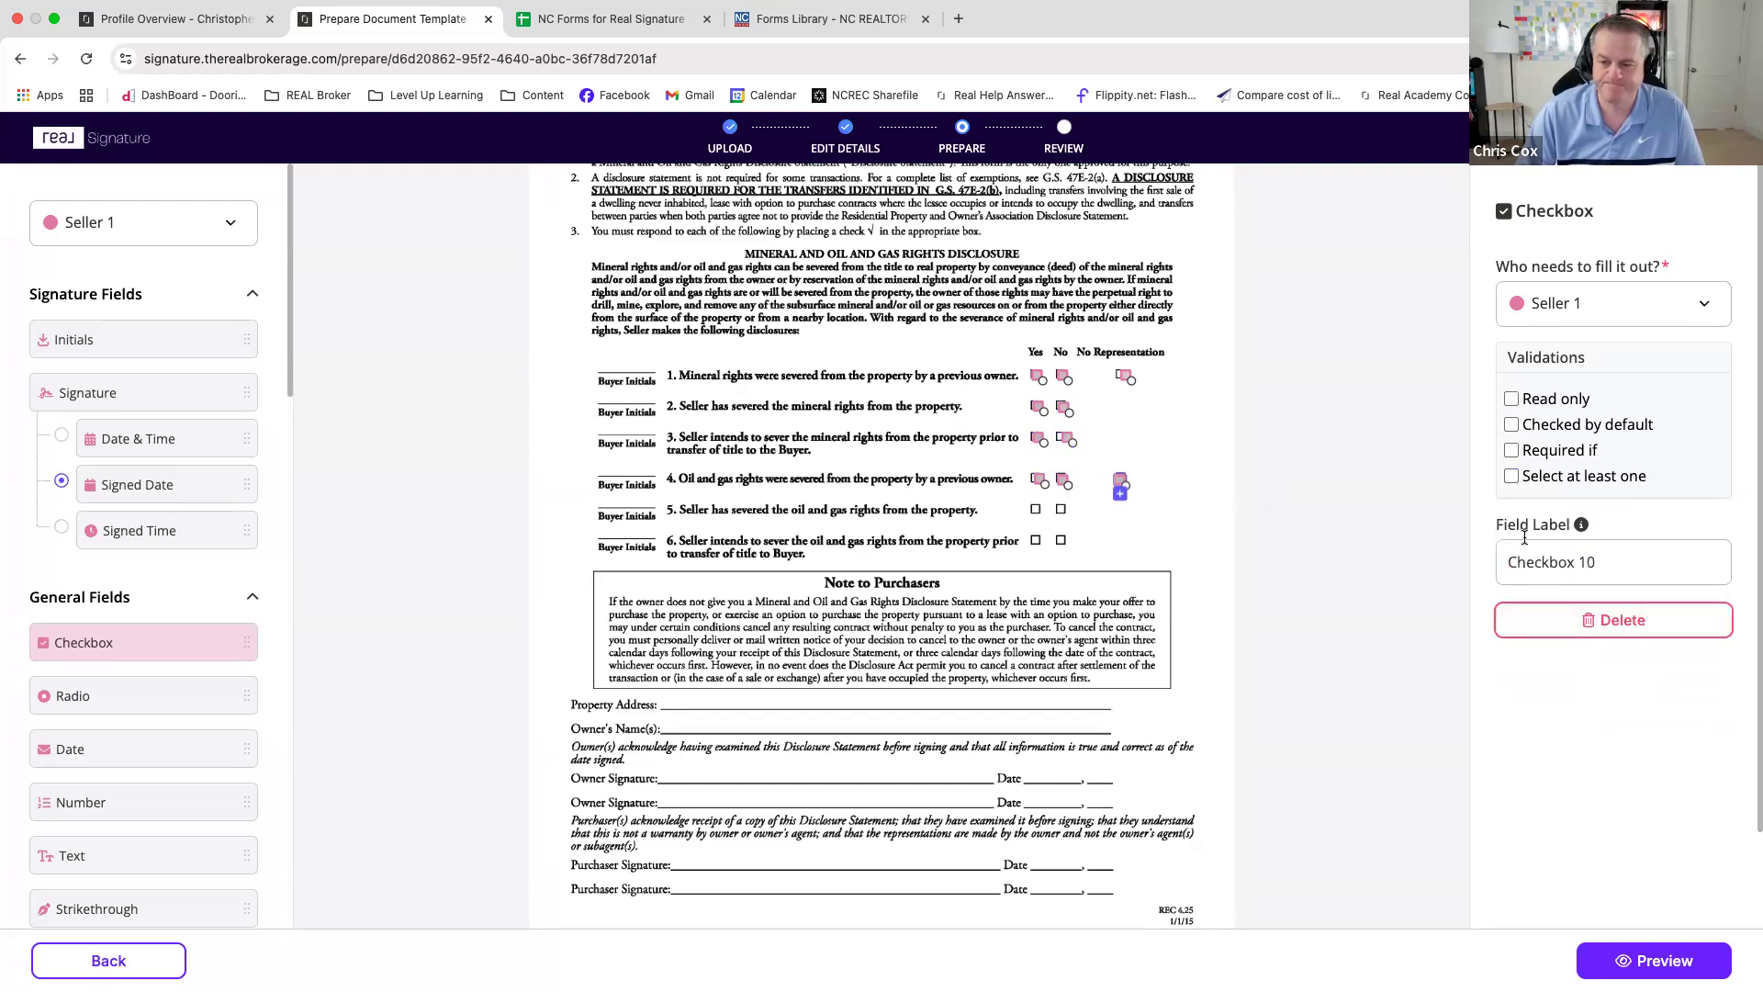
# - Require at least one selection among Checkbox 8, Checkbox 9 and Checkbox 10 for disclosure statement 4
pyautogui.click(1574, 477)
pyautogui.click(1631, 511)
pyautogui.scroll(-1, 1556, 791)
pyautogui.click(1561, 786)
pyautogui.click(1619, 538)
pyautogui.click(1619, 538)
pyautogui.scroll(-1, 1602, 630)
pyautogui.click(1574, 815)
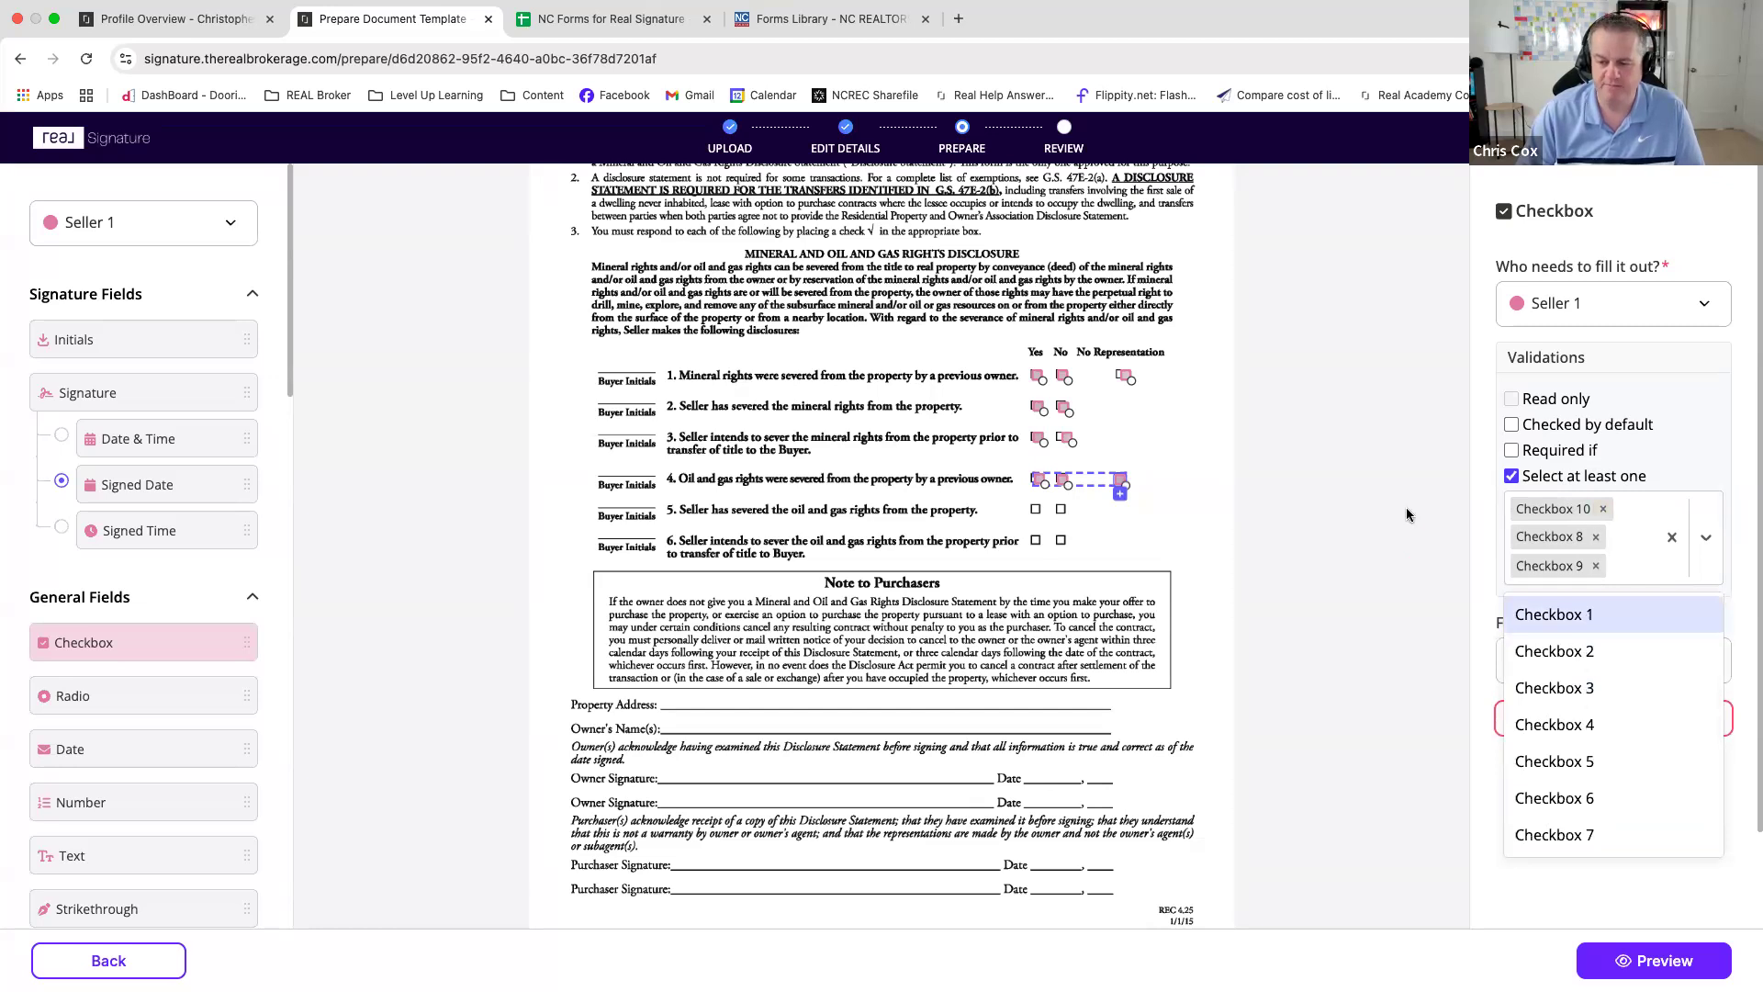
# - Place Seller 1 checkboxes on statement 5's Yes and No boxes and require at least one of Checkbox 11 and Checkbox 12
pyautogui.moveTo(1272, 502); pyautogui.dragTo(1063, 523)
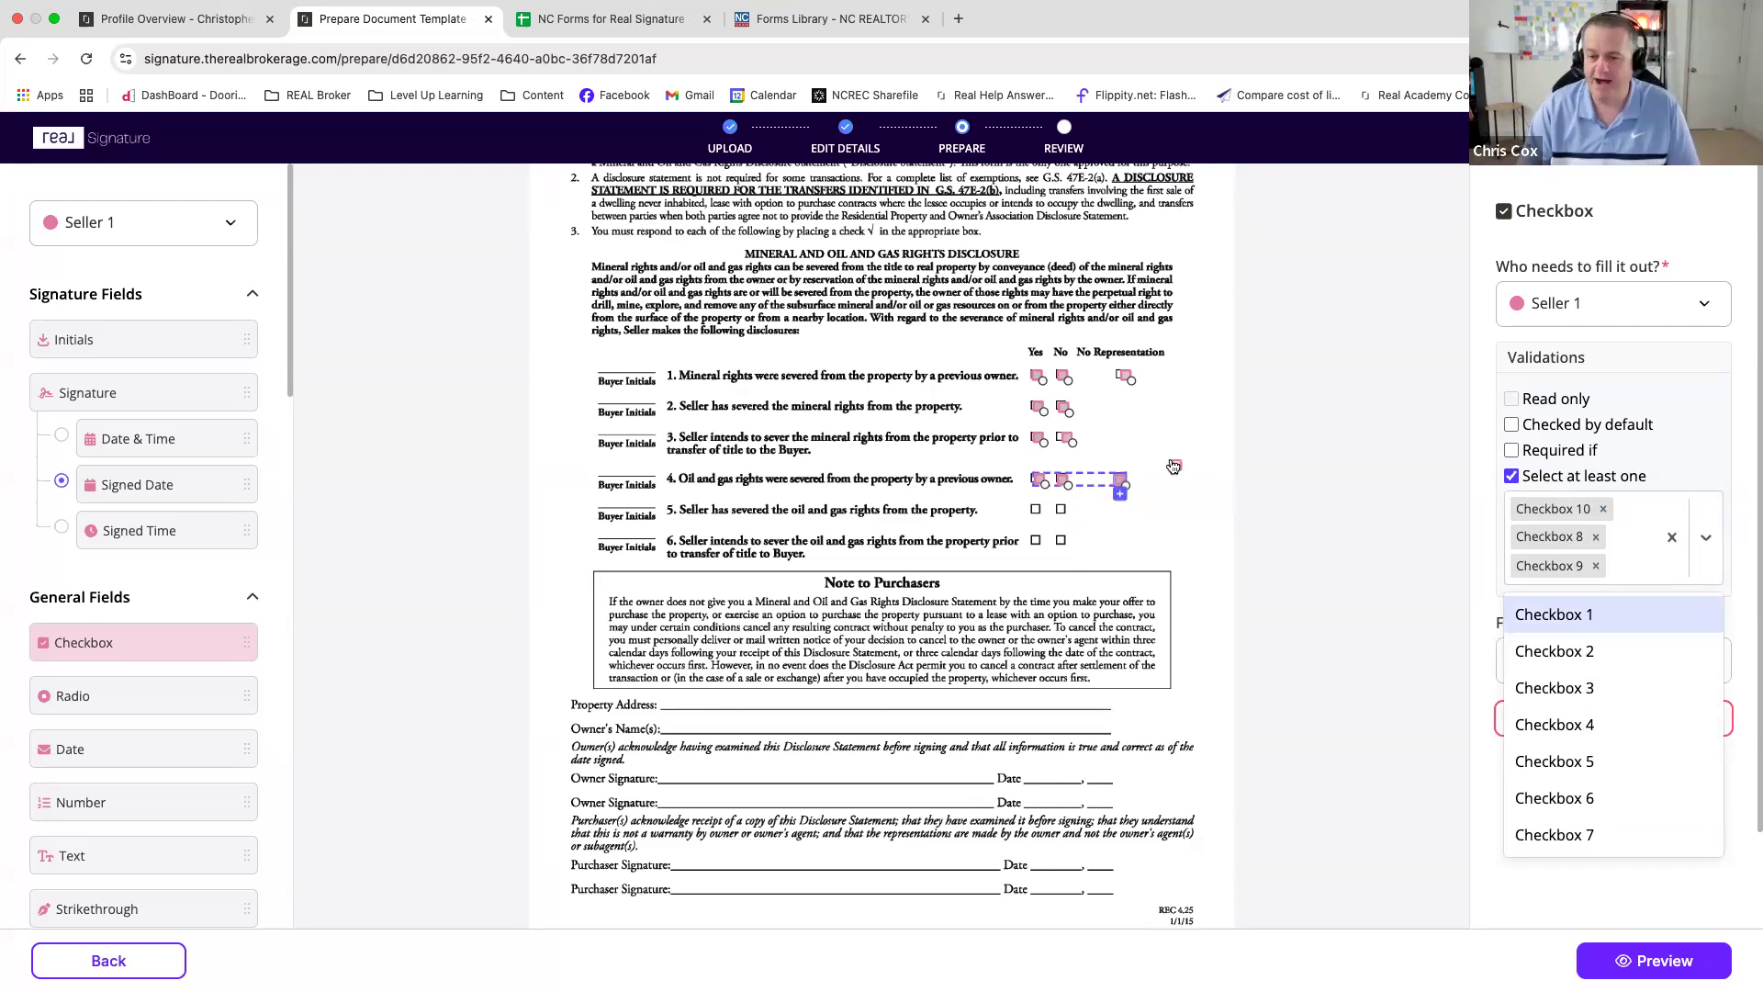
pyautogui.click(1031, 509)
pyautogui.click(1061, 509)
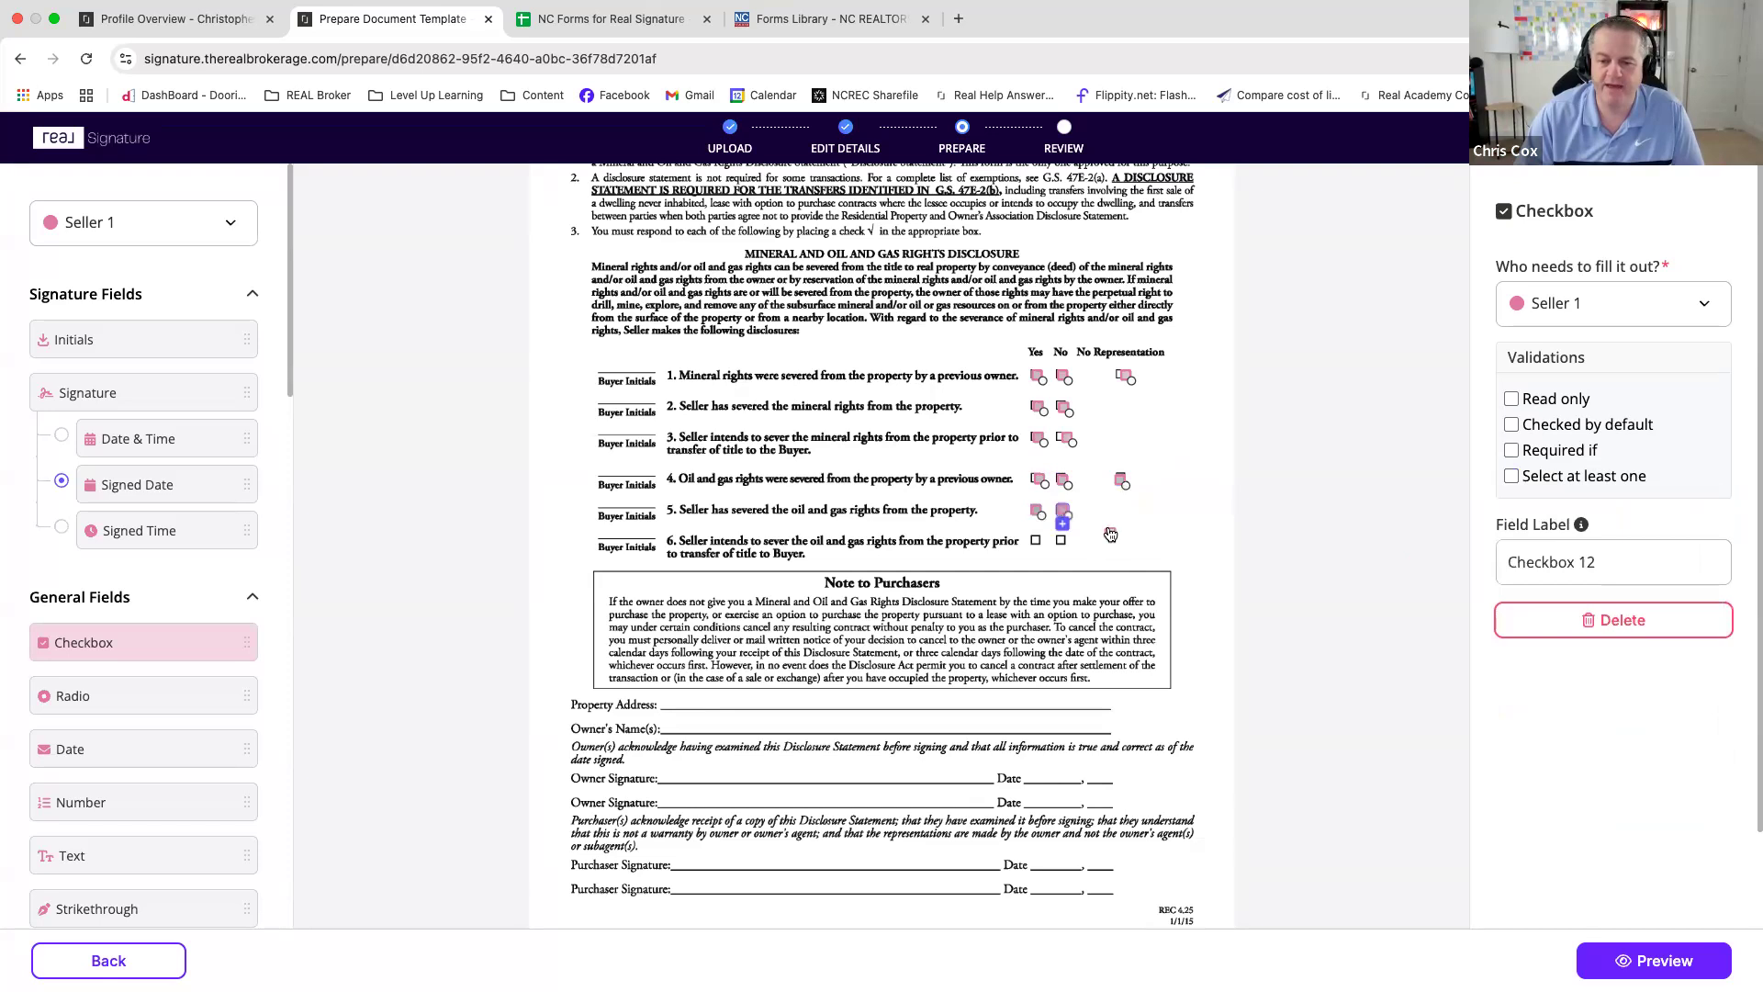
pyautogui.click(1567, 476)
pyautogui.click(1618, 512)
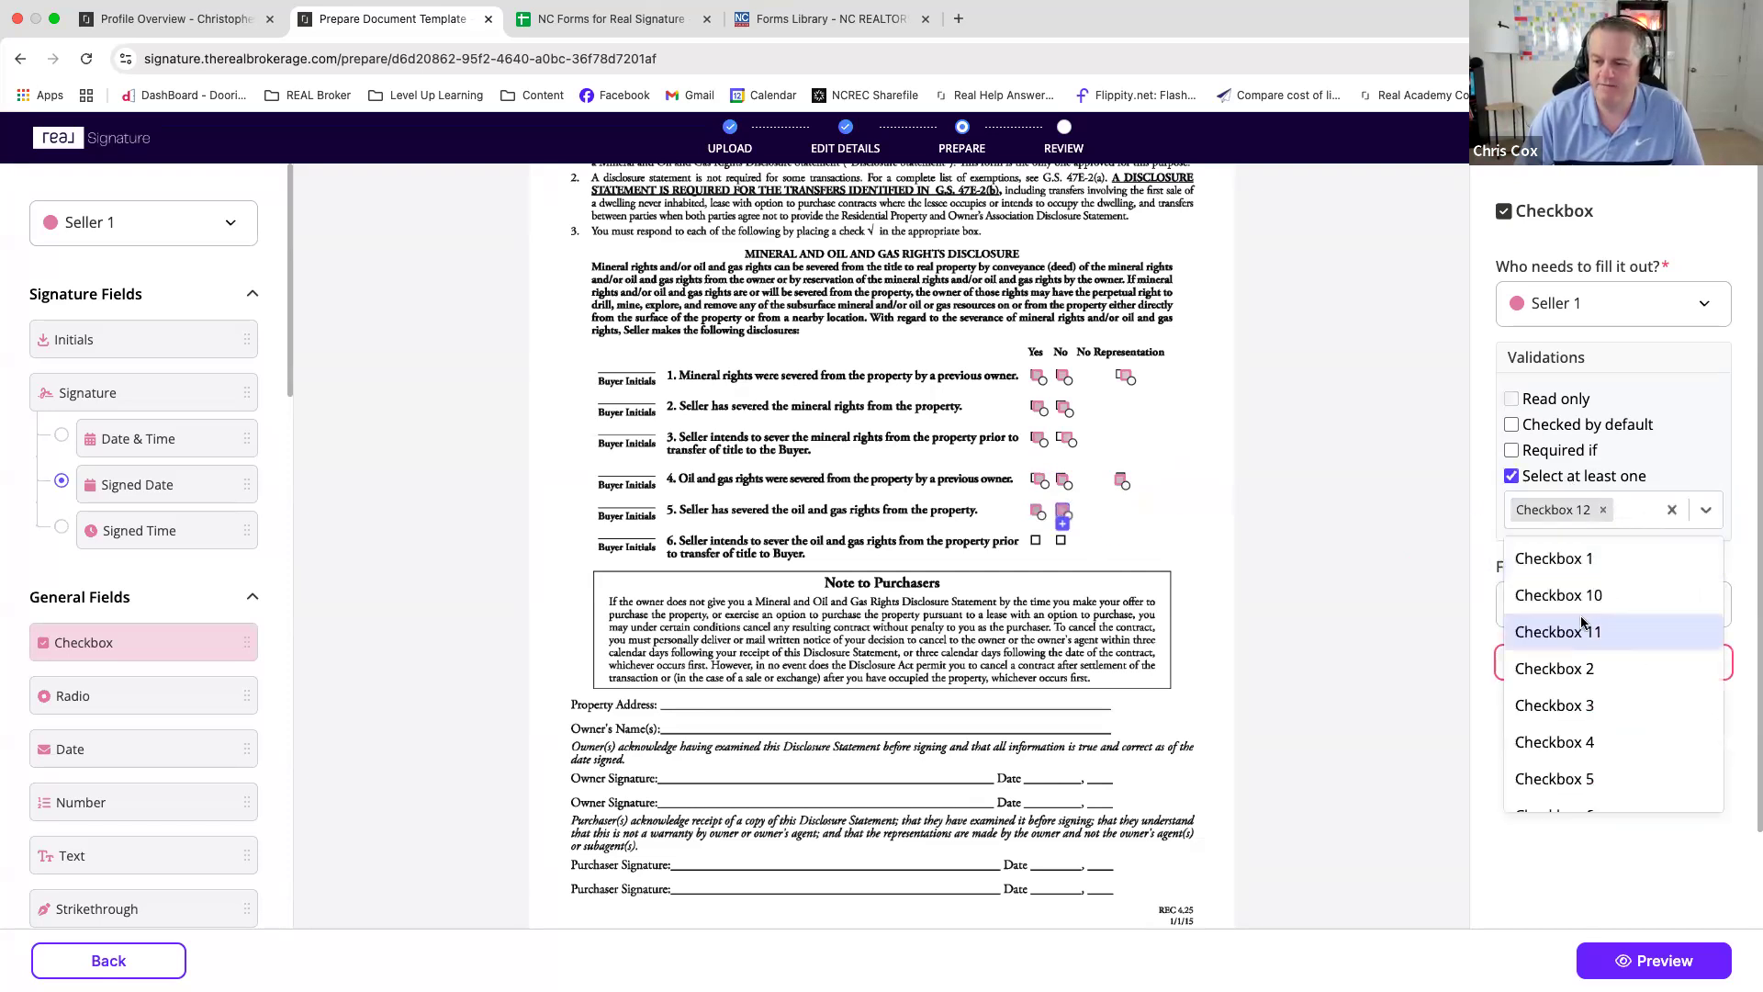
pyautogui.click(1596, 634)
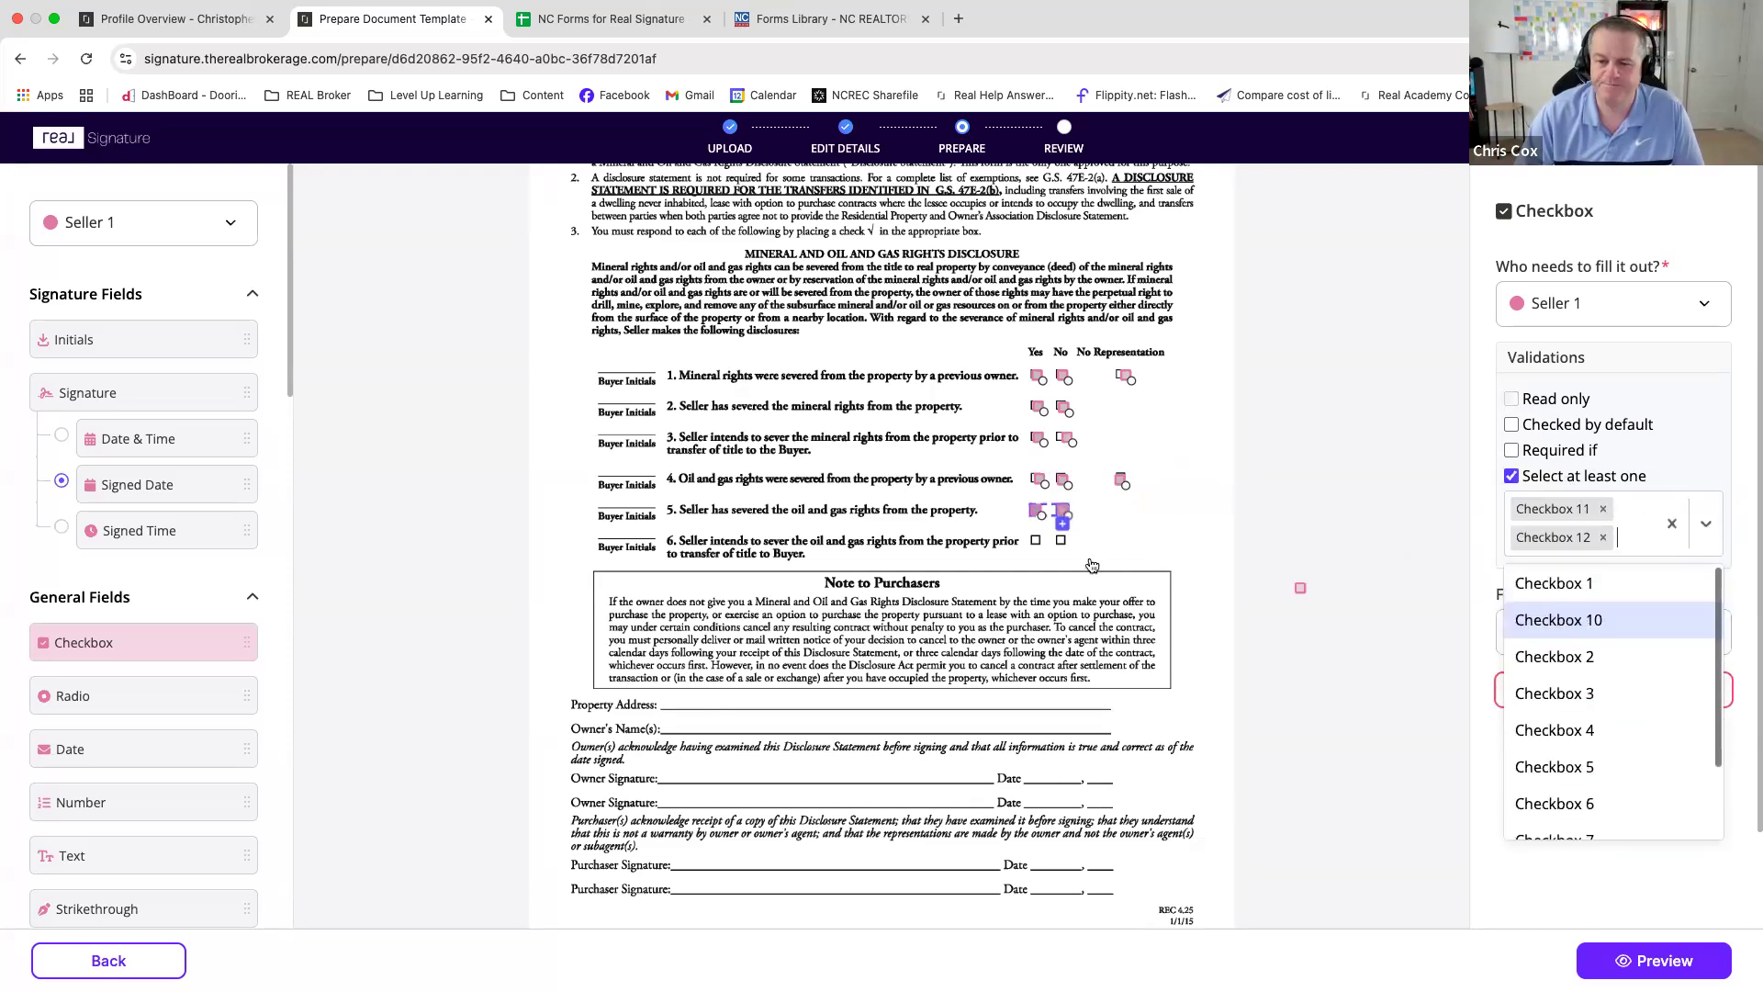
# - Place Seller 1 checkboxes on statement 6's Yes and No boxes and require at least one of Checkbox 13 and Checkbox 14
pyautogui.click(1032, 539)
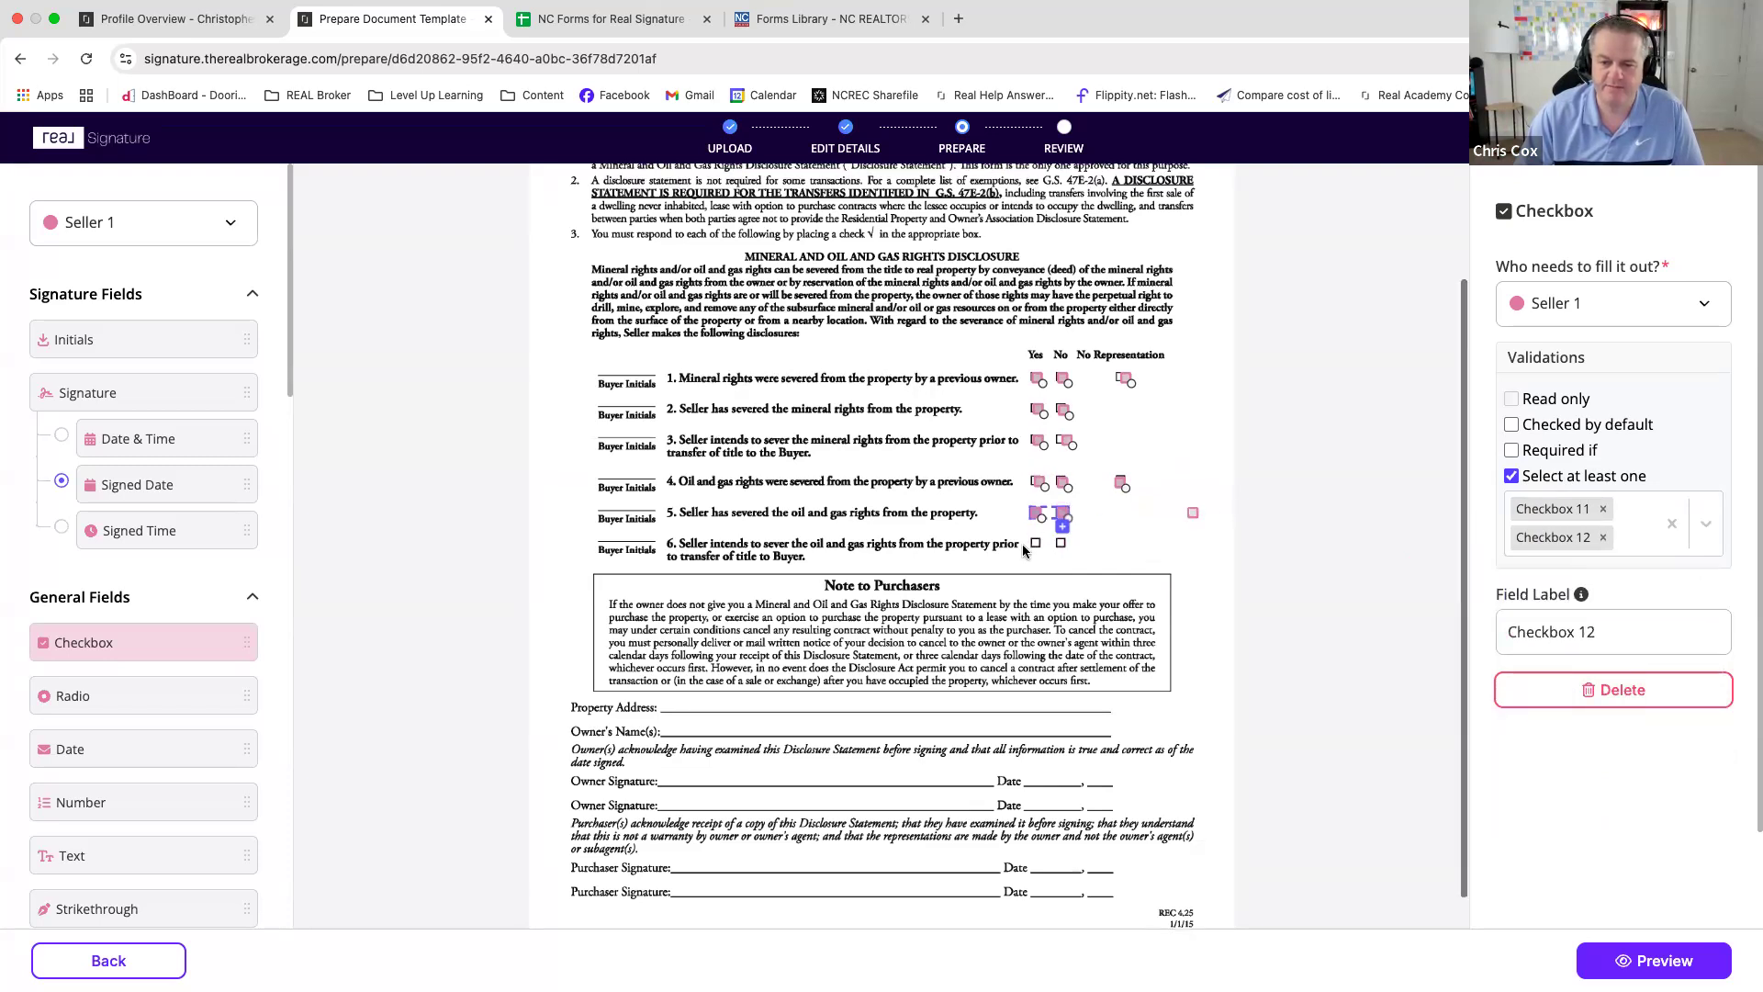
pyautogui.scroll(1, 1035, 543)
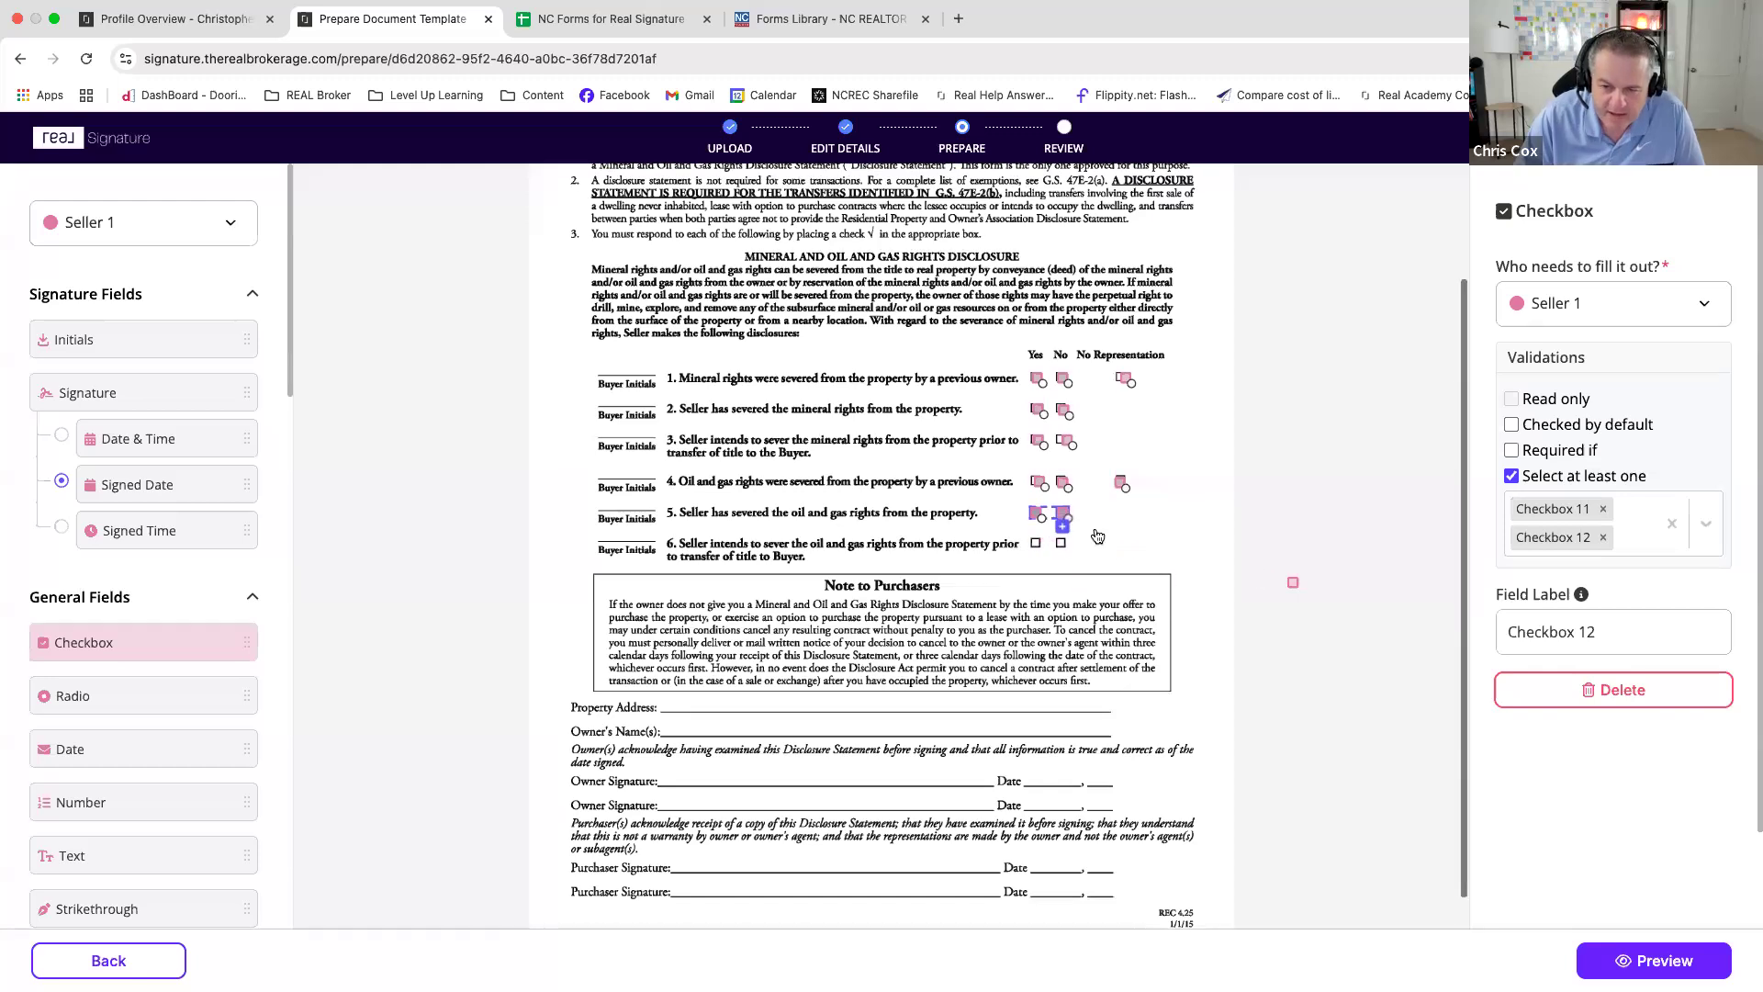
pyautogui.click(114, 635)
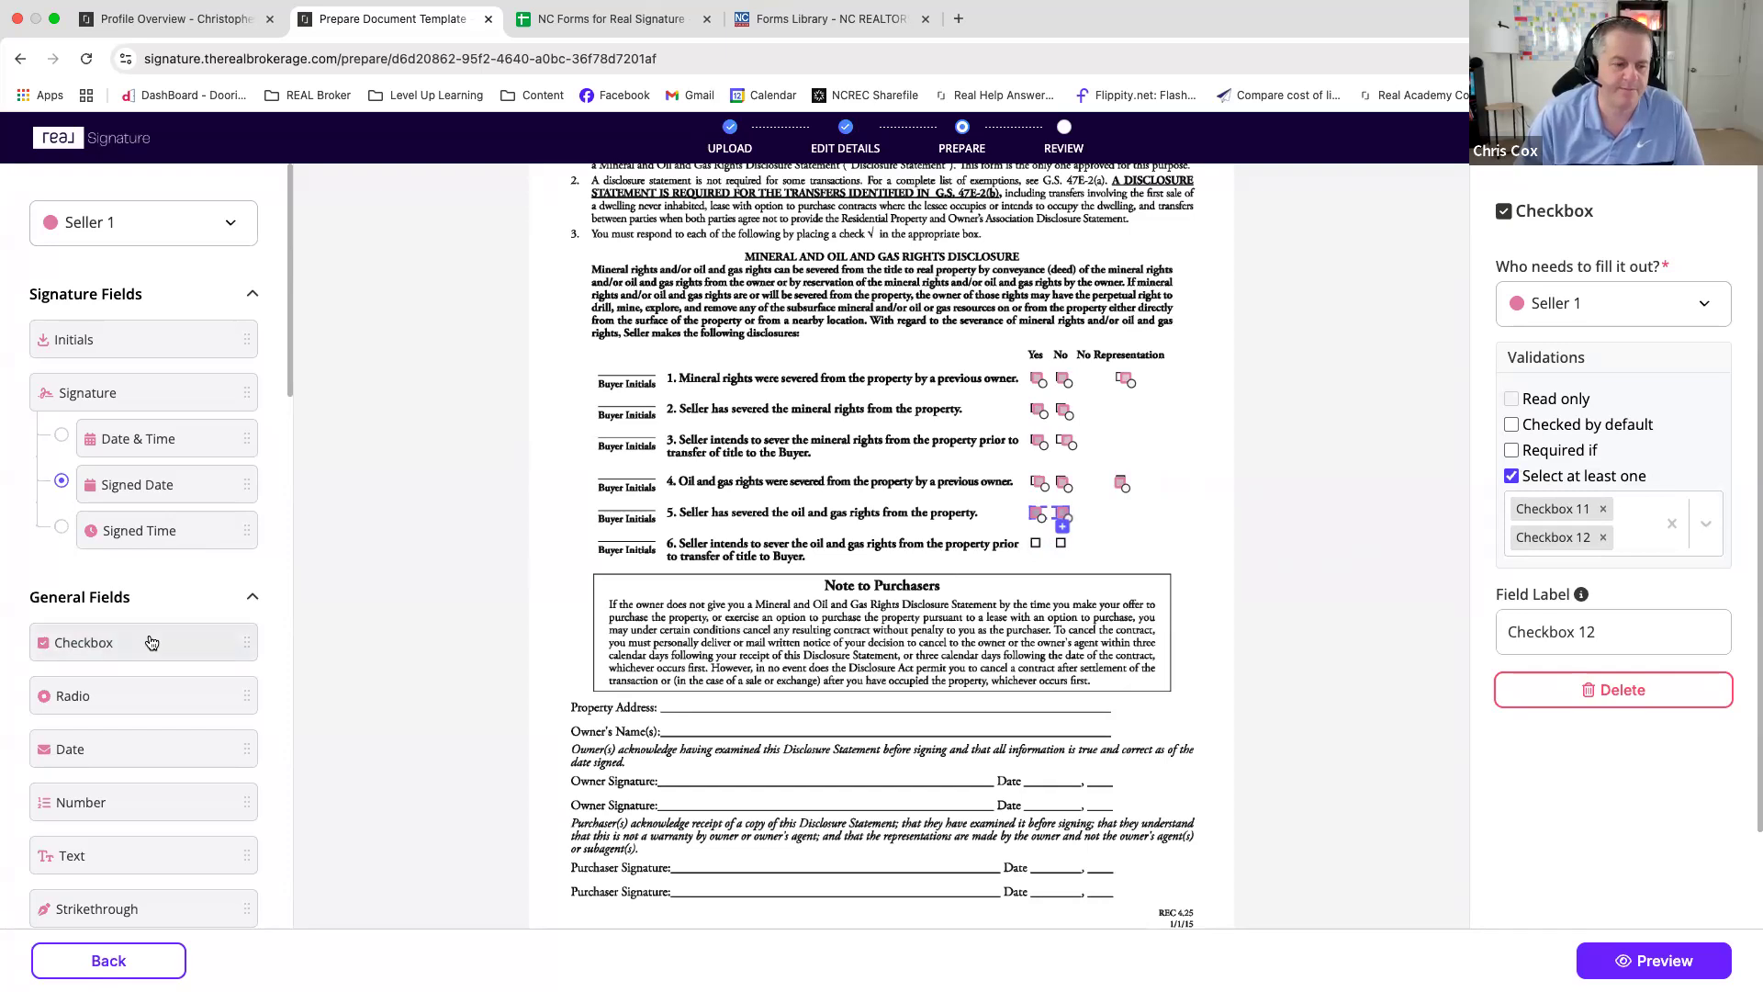
pyautogui.click(101, 643)
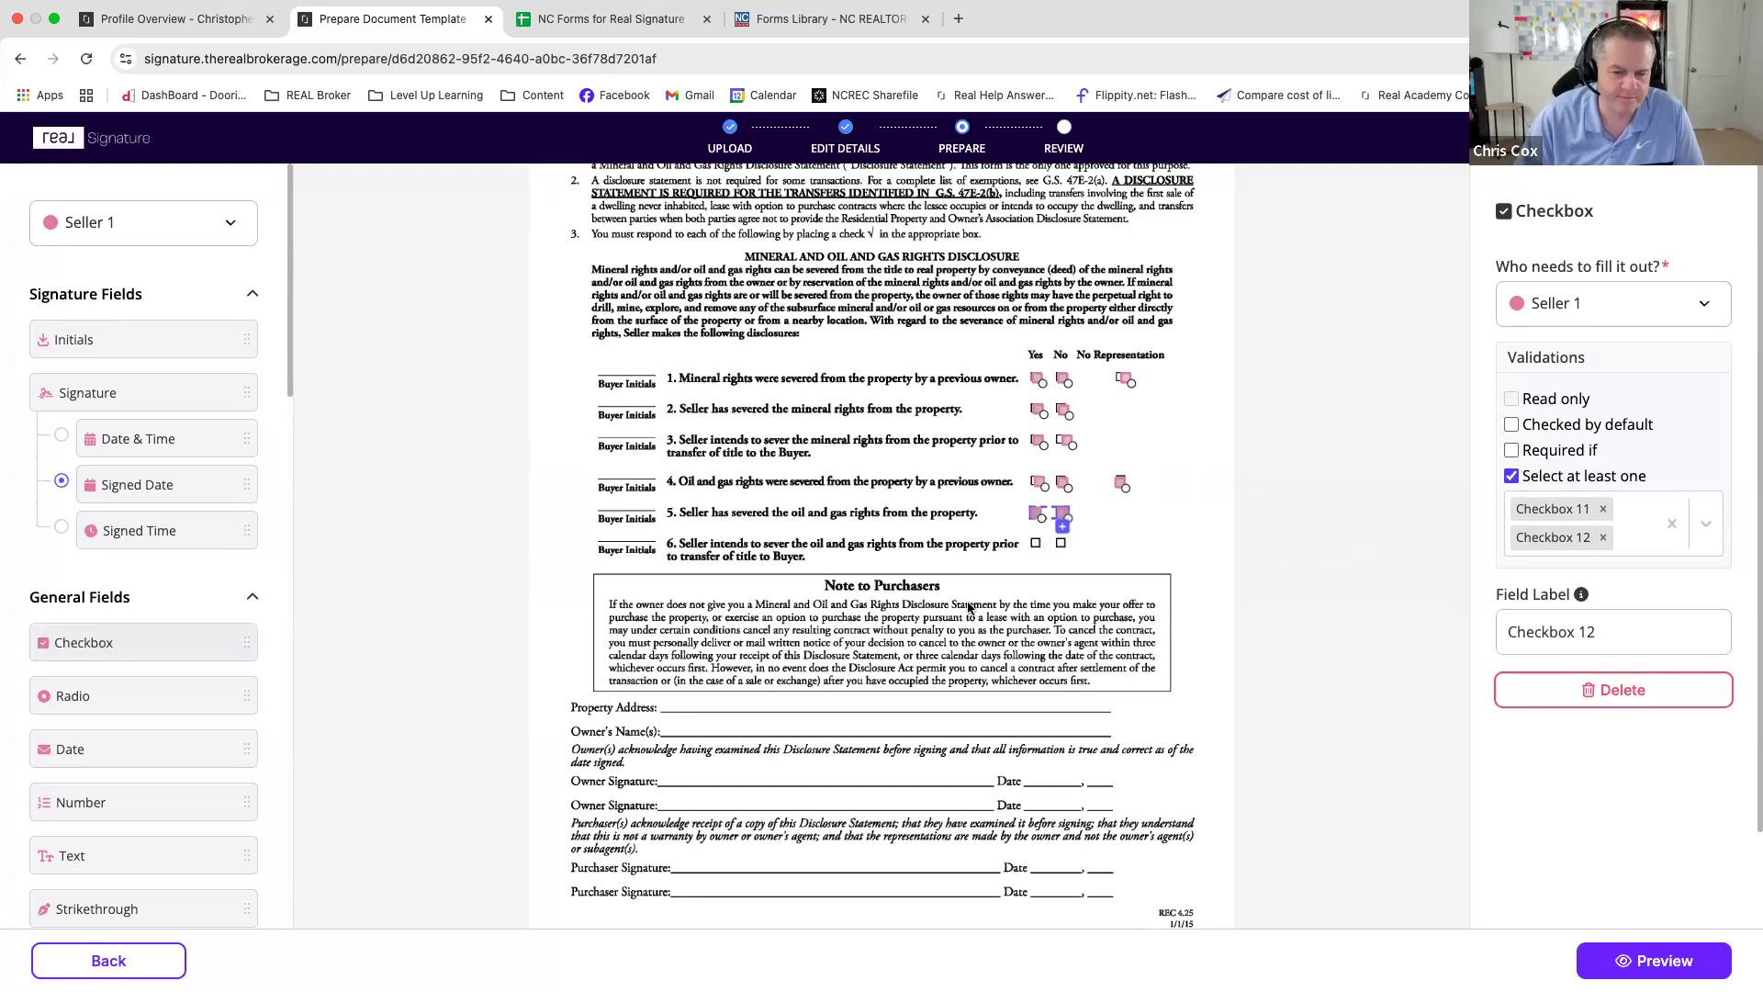
pyautogui.click(1034, 544)
pyautogui.click(1060, 544)
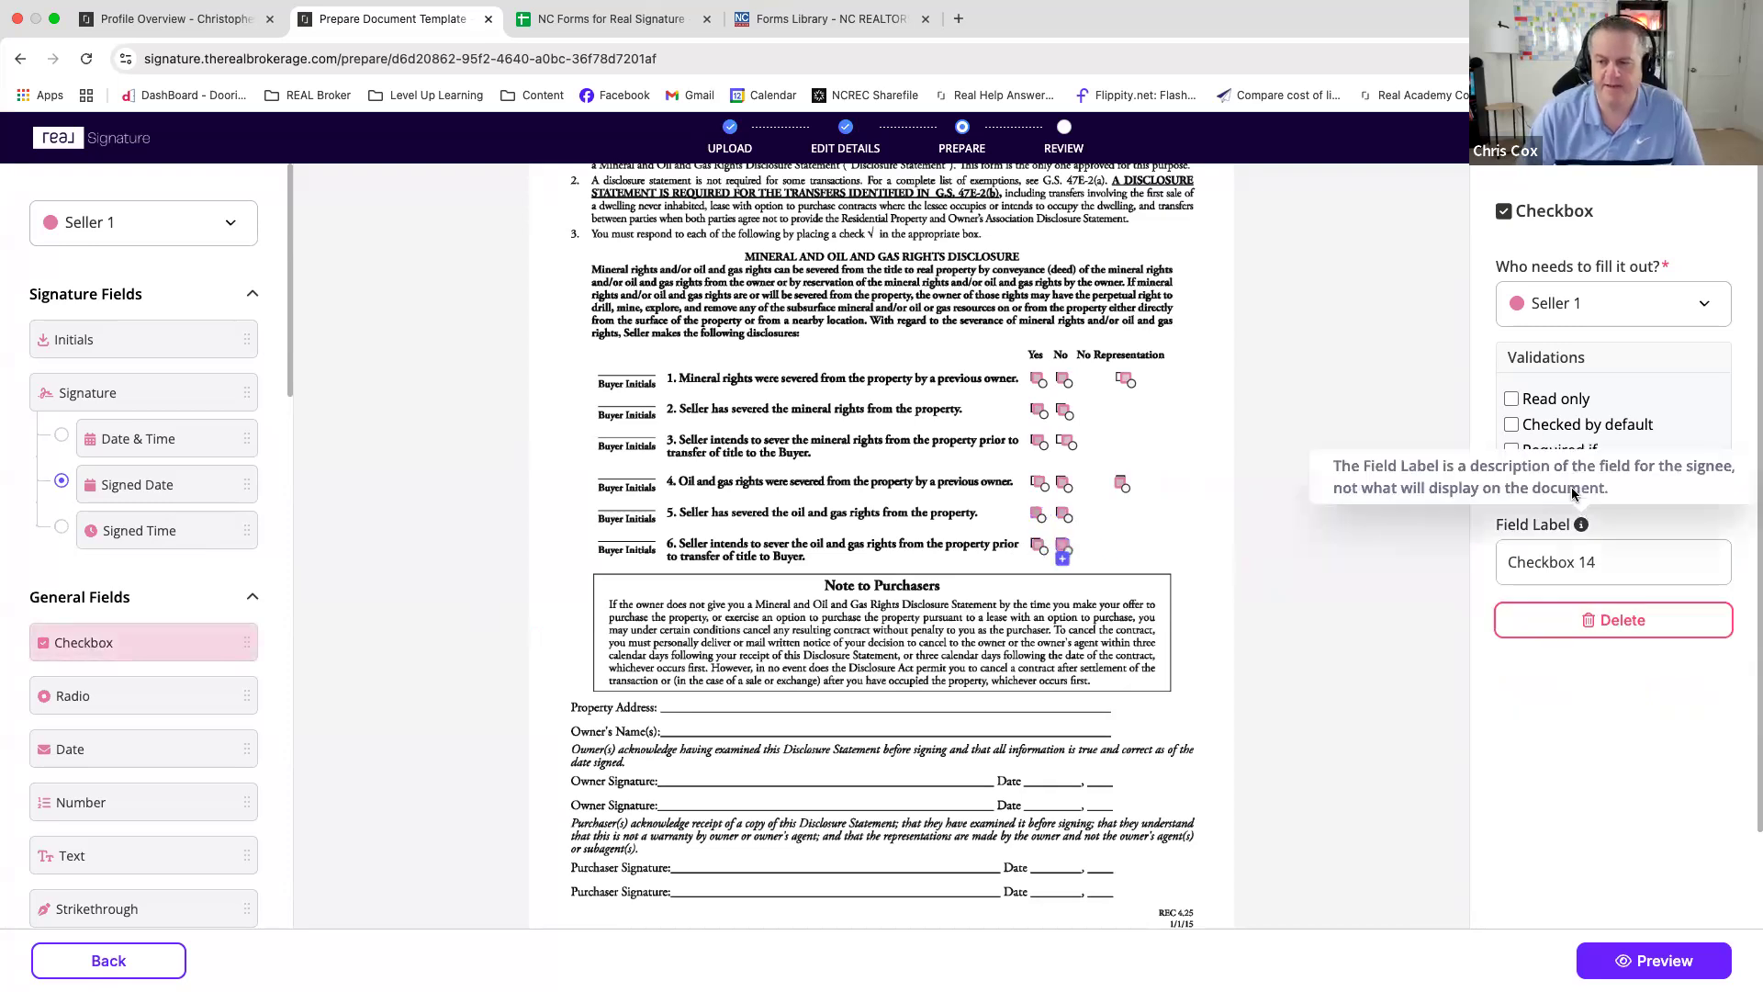
pyautogui.click(1578, 477)
pyautogui.click(1630, 516)
pyautogui.scroll(-2, 1591, 632)
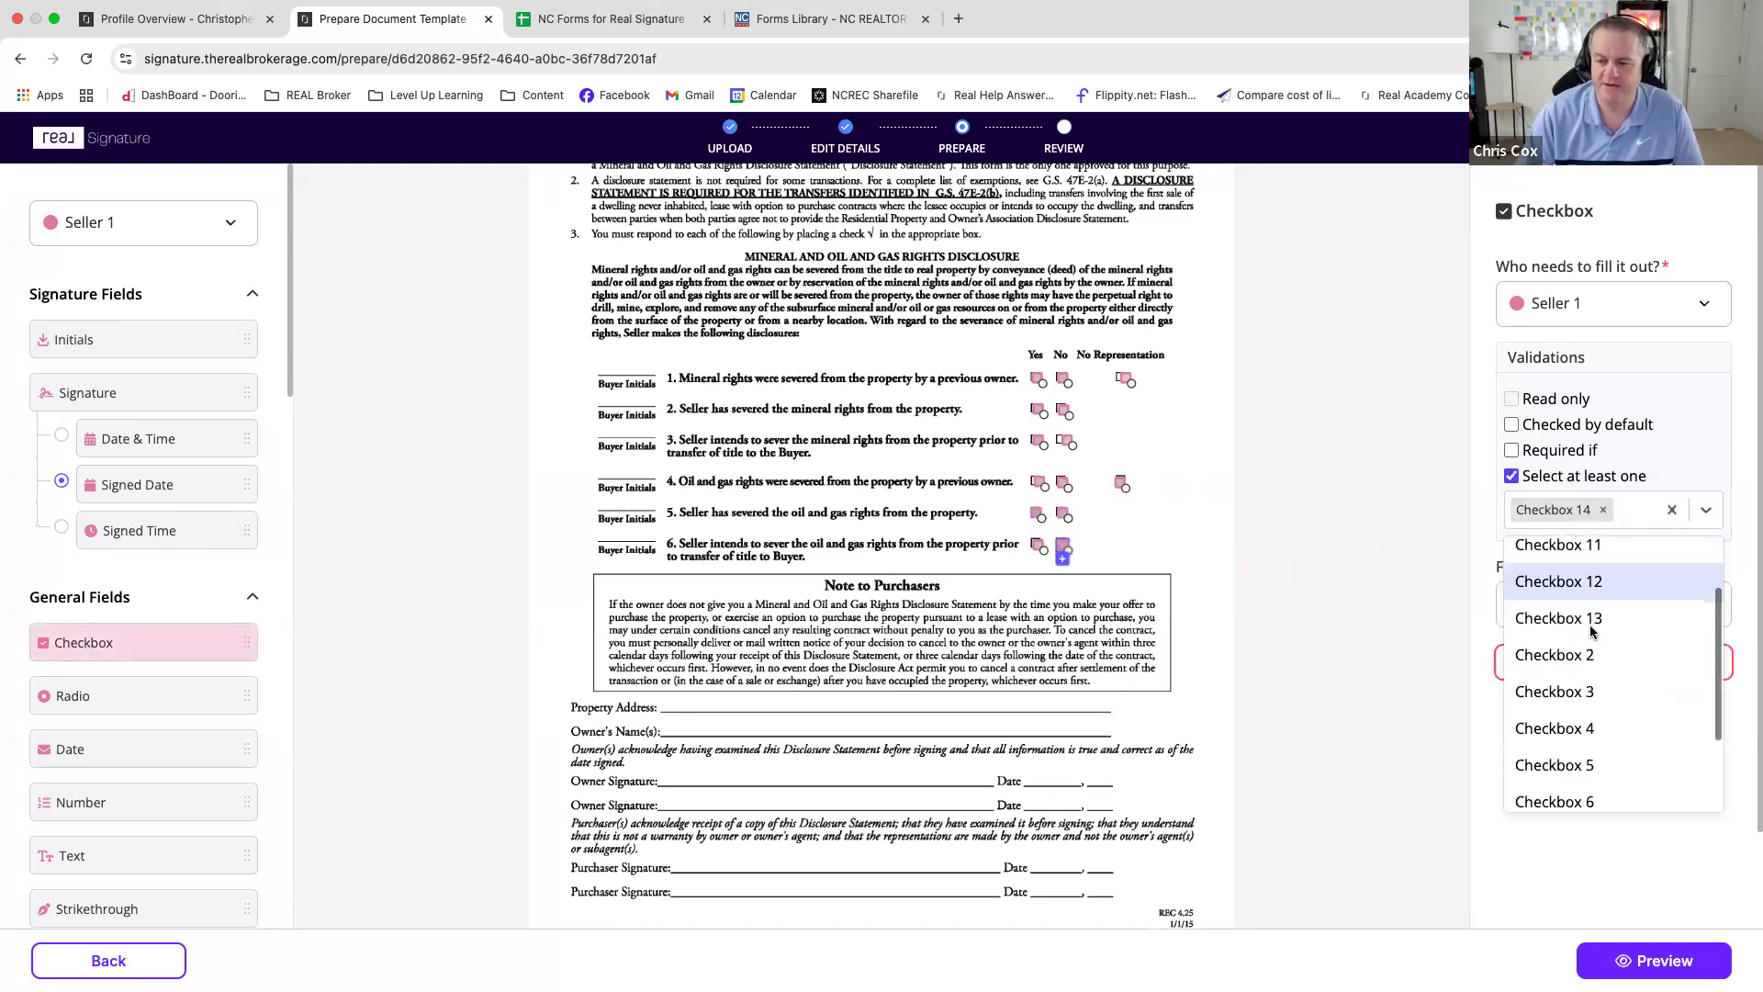
pyautogui.click(1579, 560)
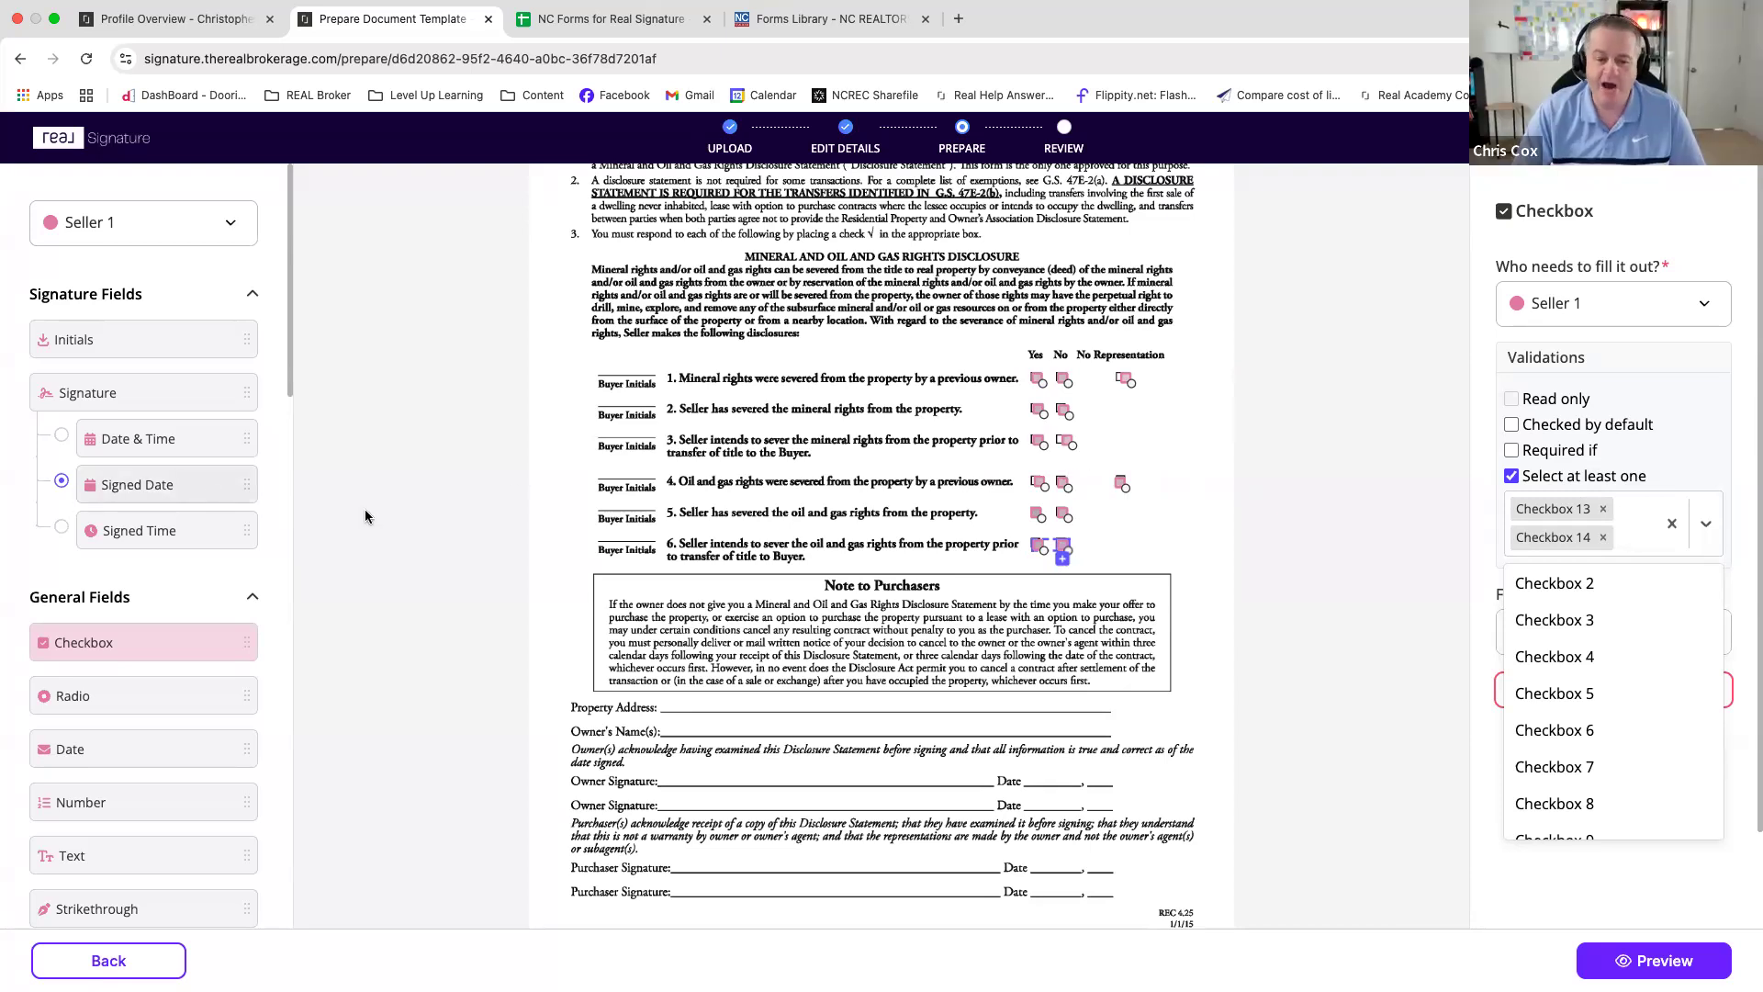
# - Assign fields to Sender, place a transaction Address field on the Property Address line, and resize it to span most of the line
pyautogui.scroll(1, 740, 773)
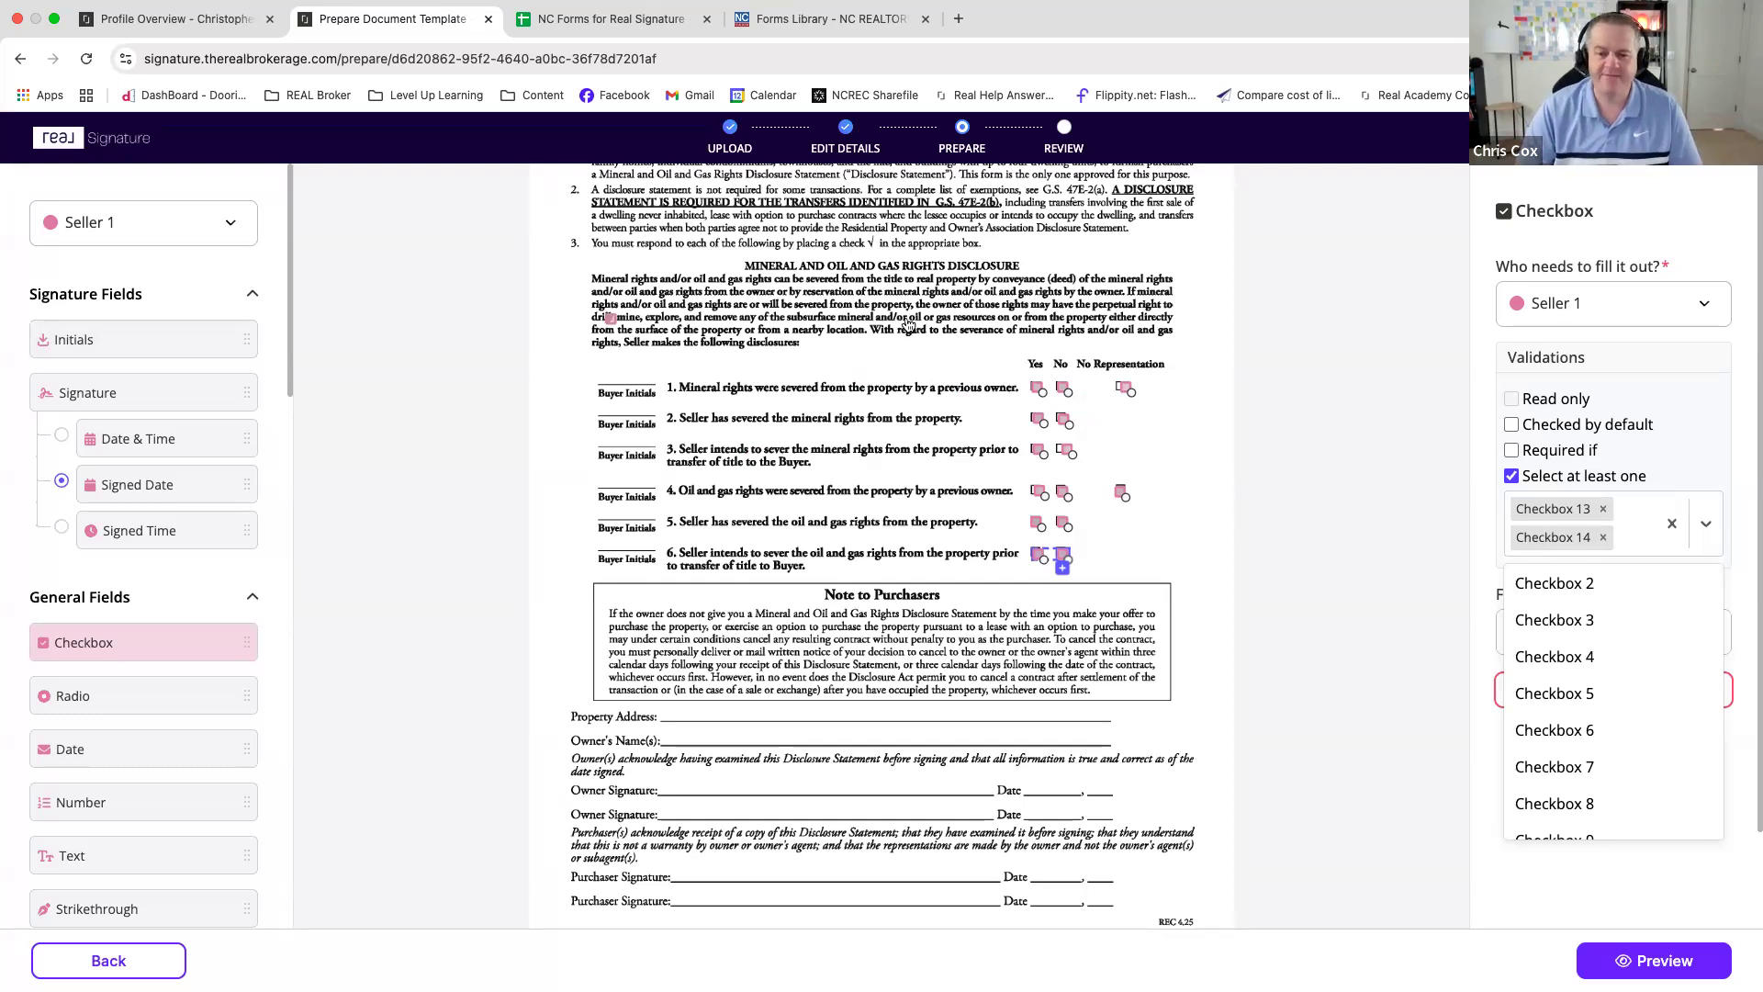
pyautogui.click(183, 221)
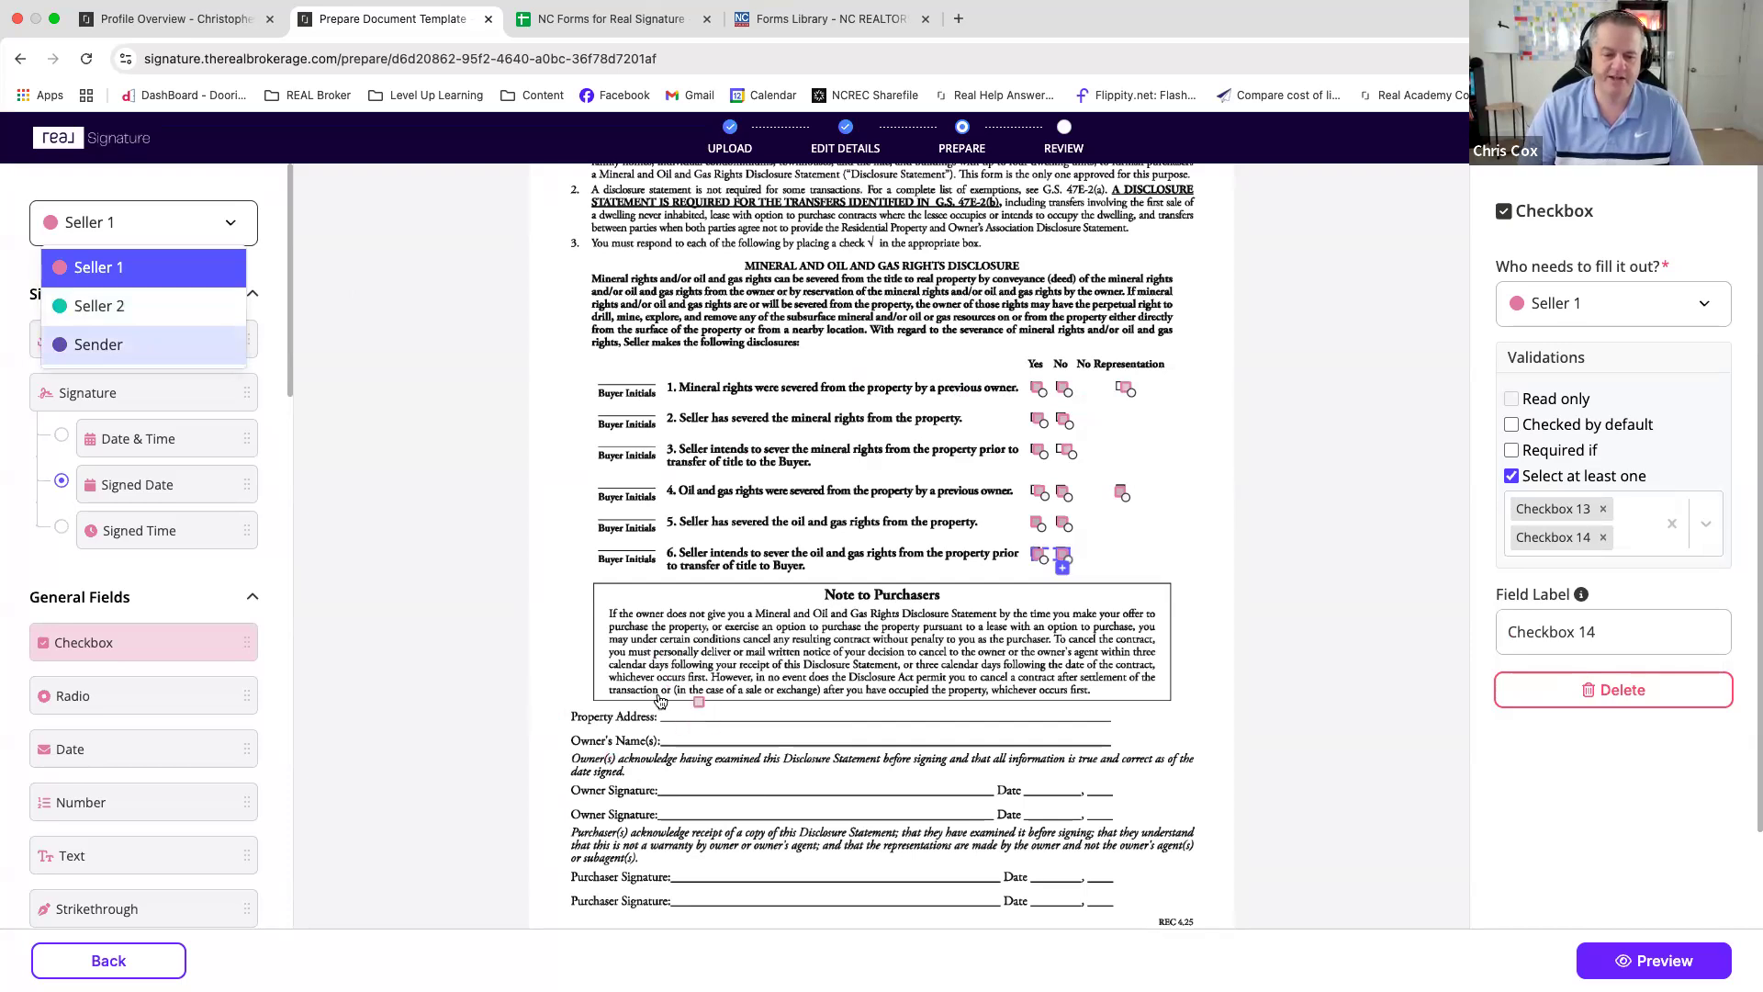
pyautogui.click(101, 345)
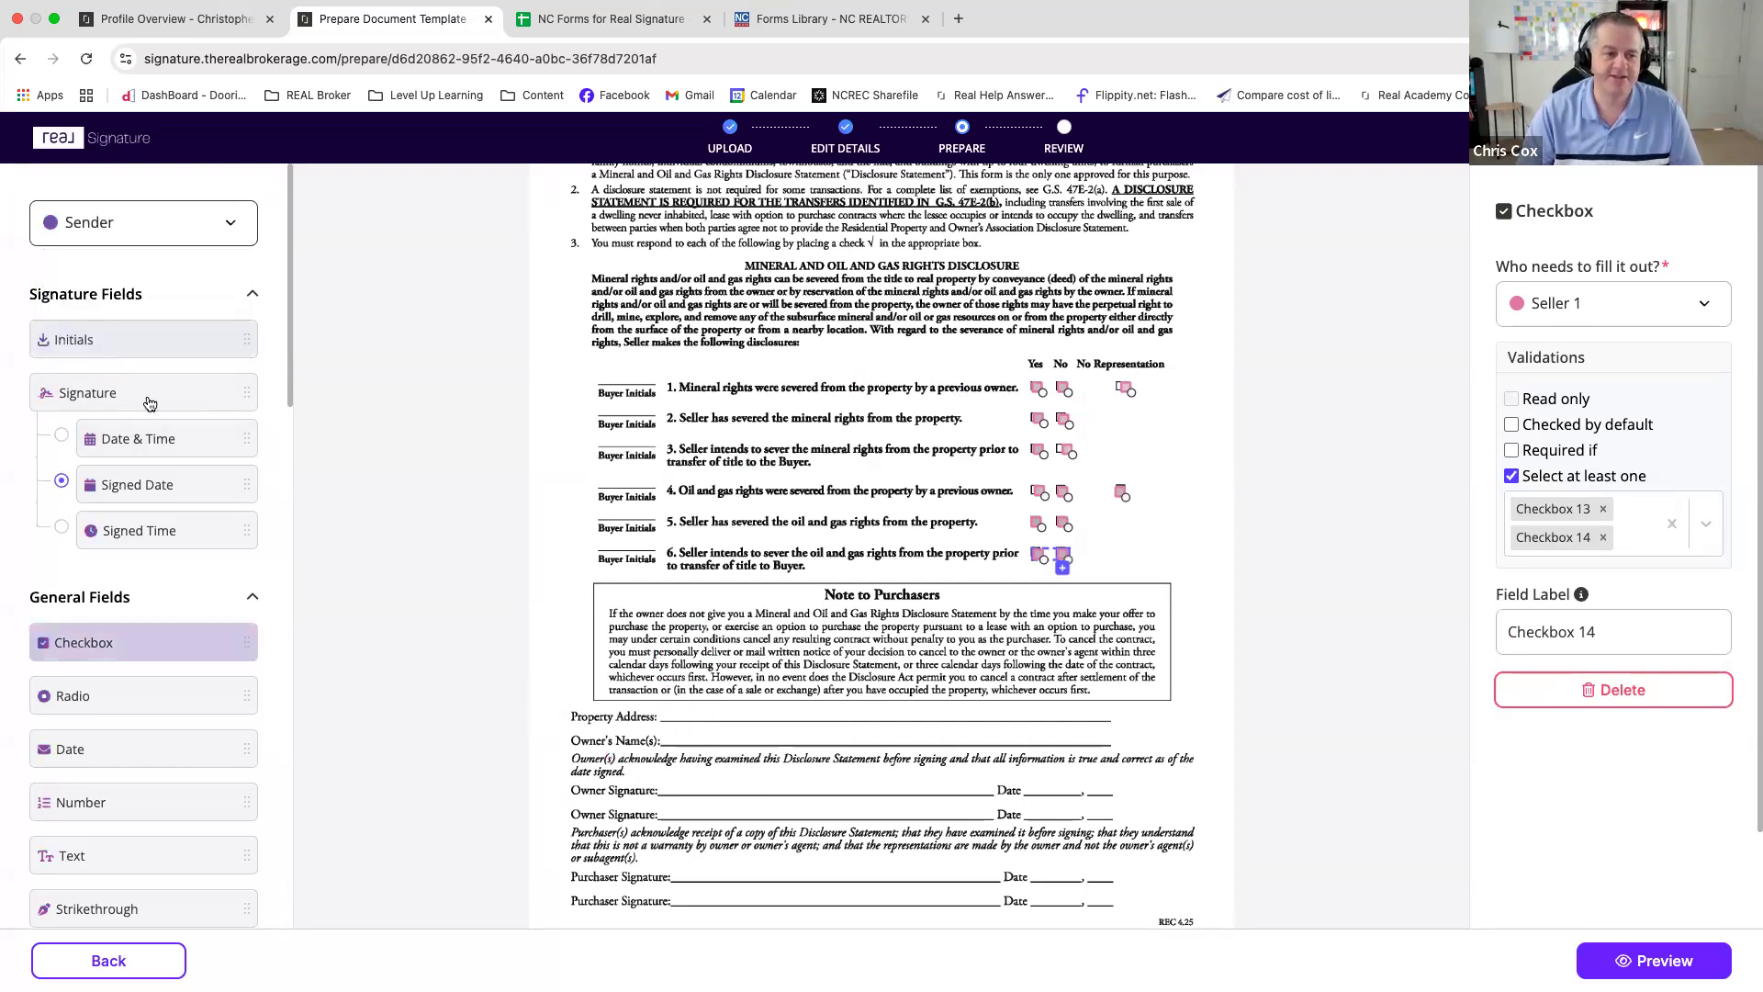
pyautogui.scroll(-8, 152, 358)
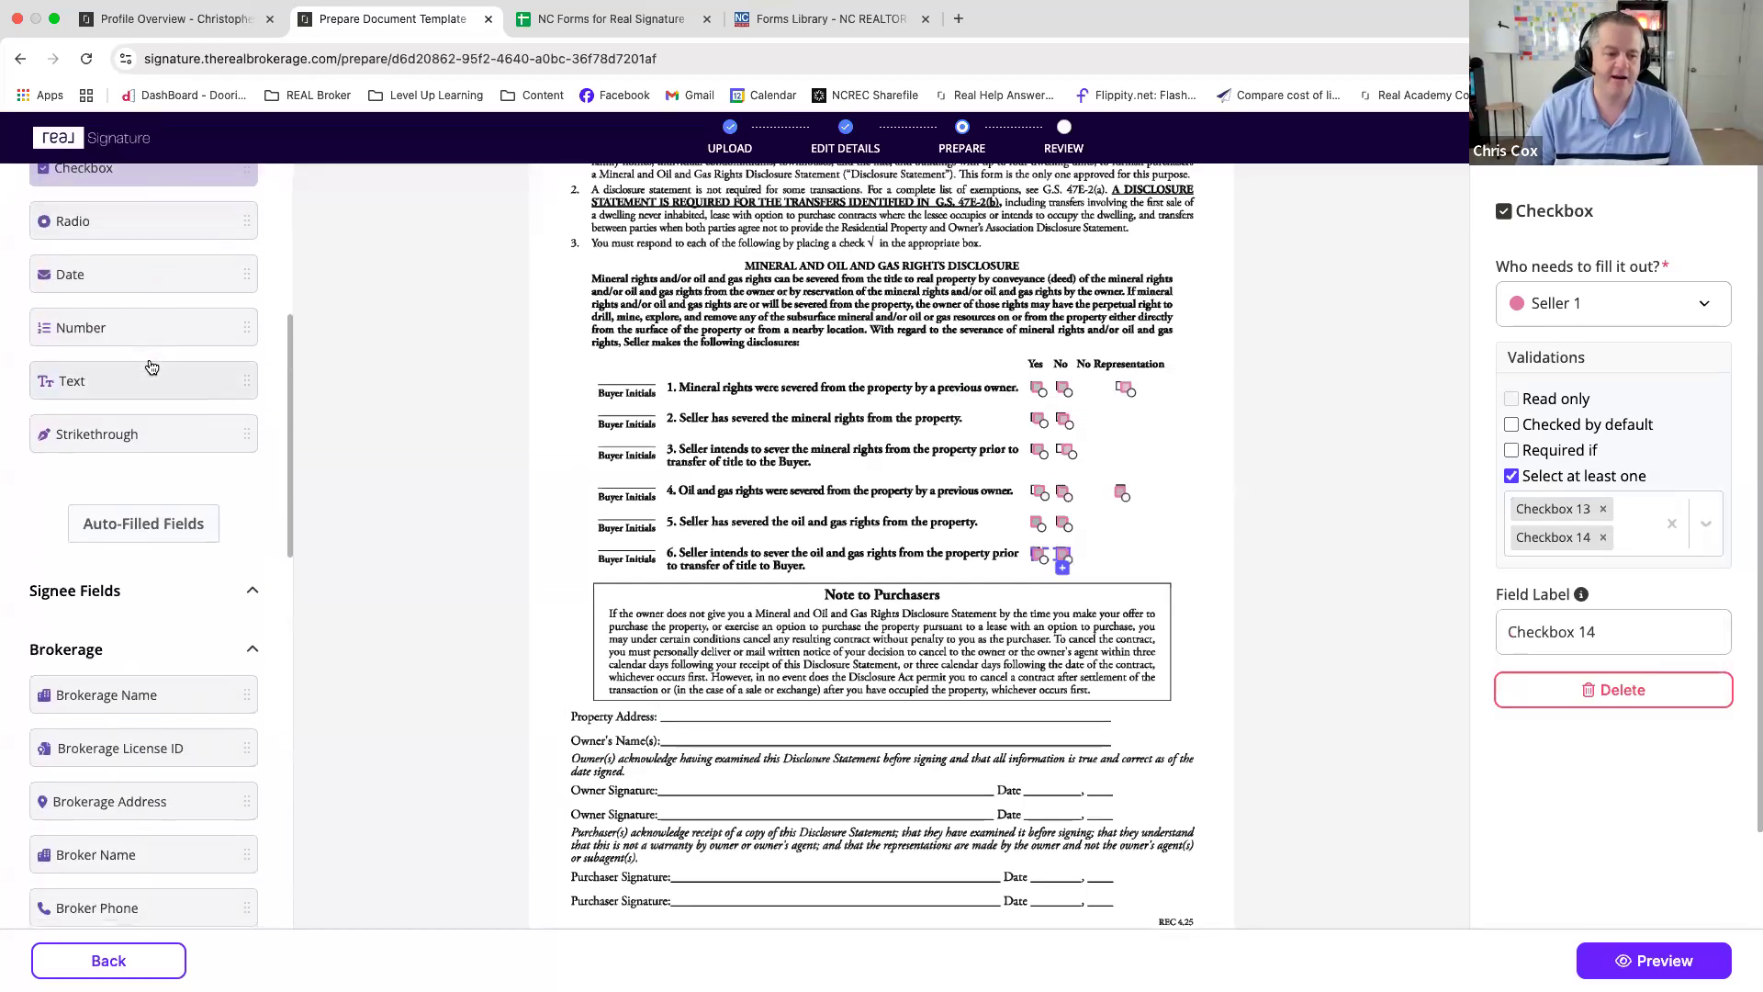
pyautogui.scroll(-10, 144, 377)
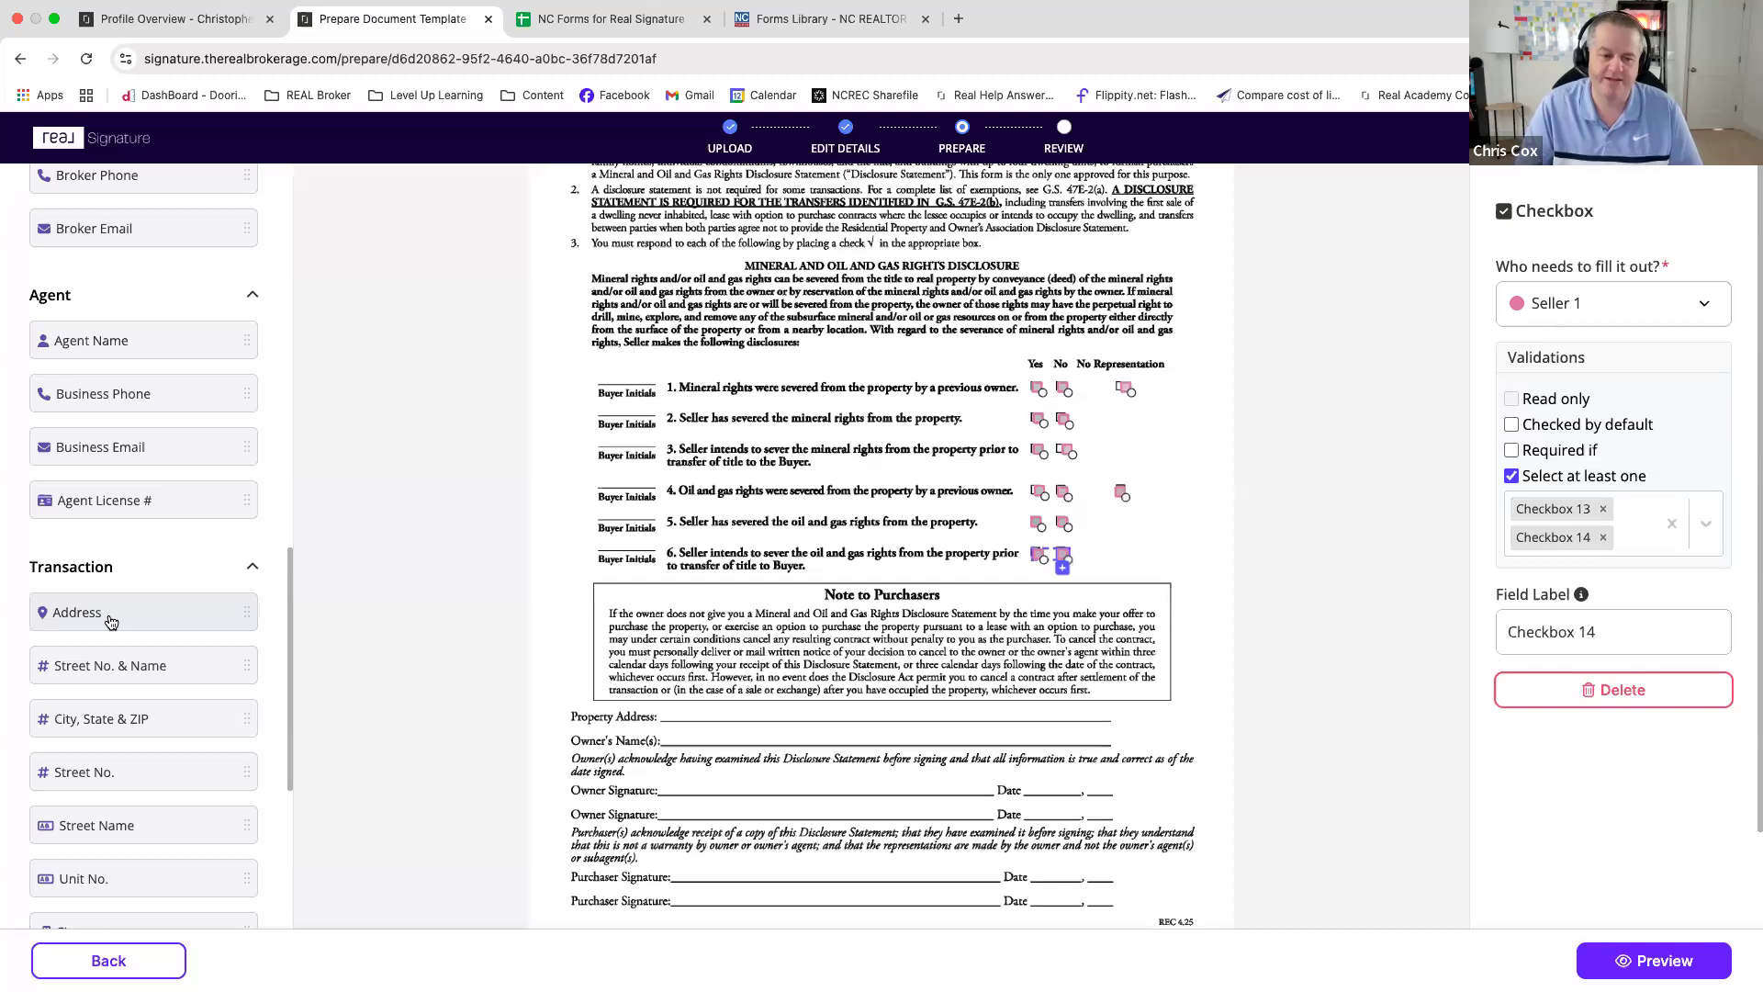
pyautogui.moveTo(103, 620); pyautogui.dragTo(660, 706)
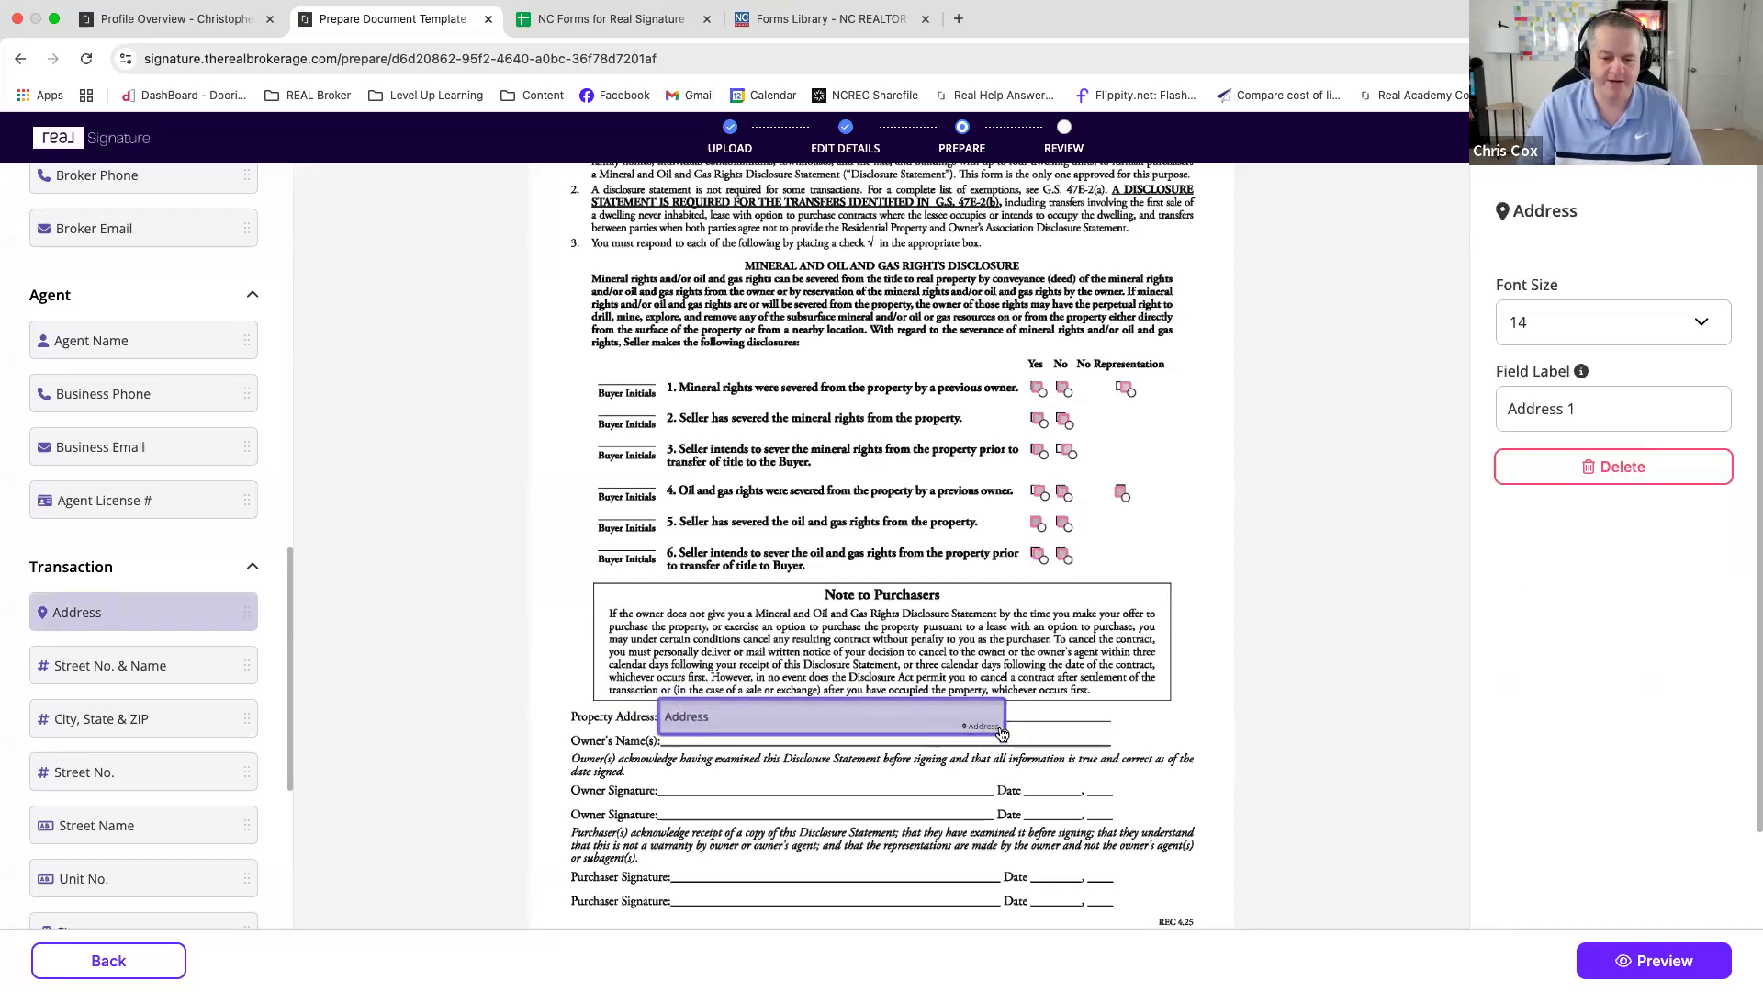
pyautogui.moveTo(999, 726); pyautogui.dragTo(1084, 718)
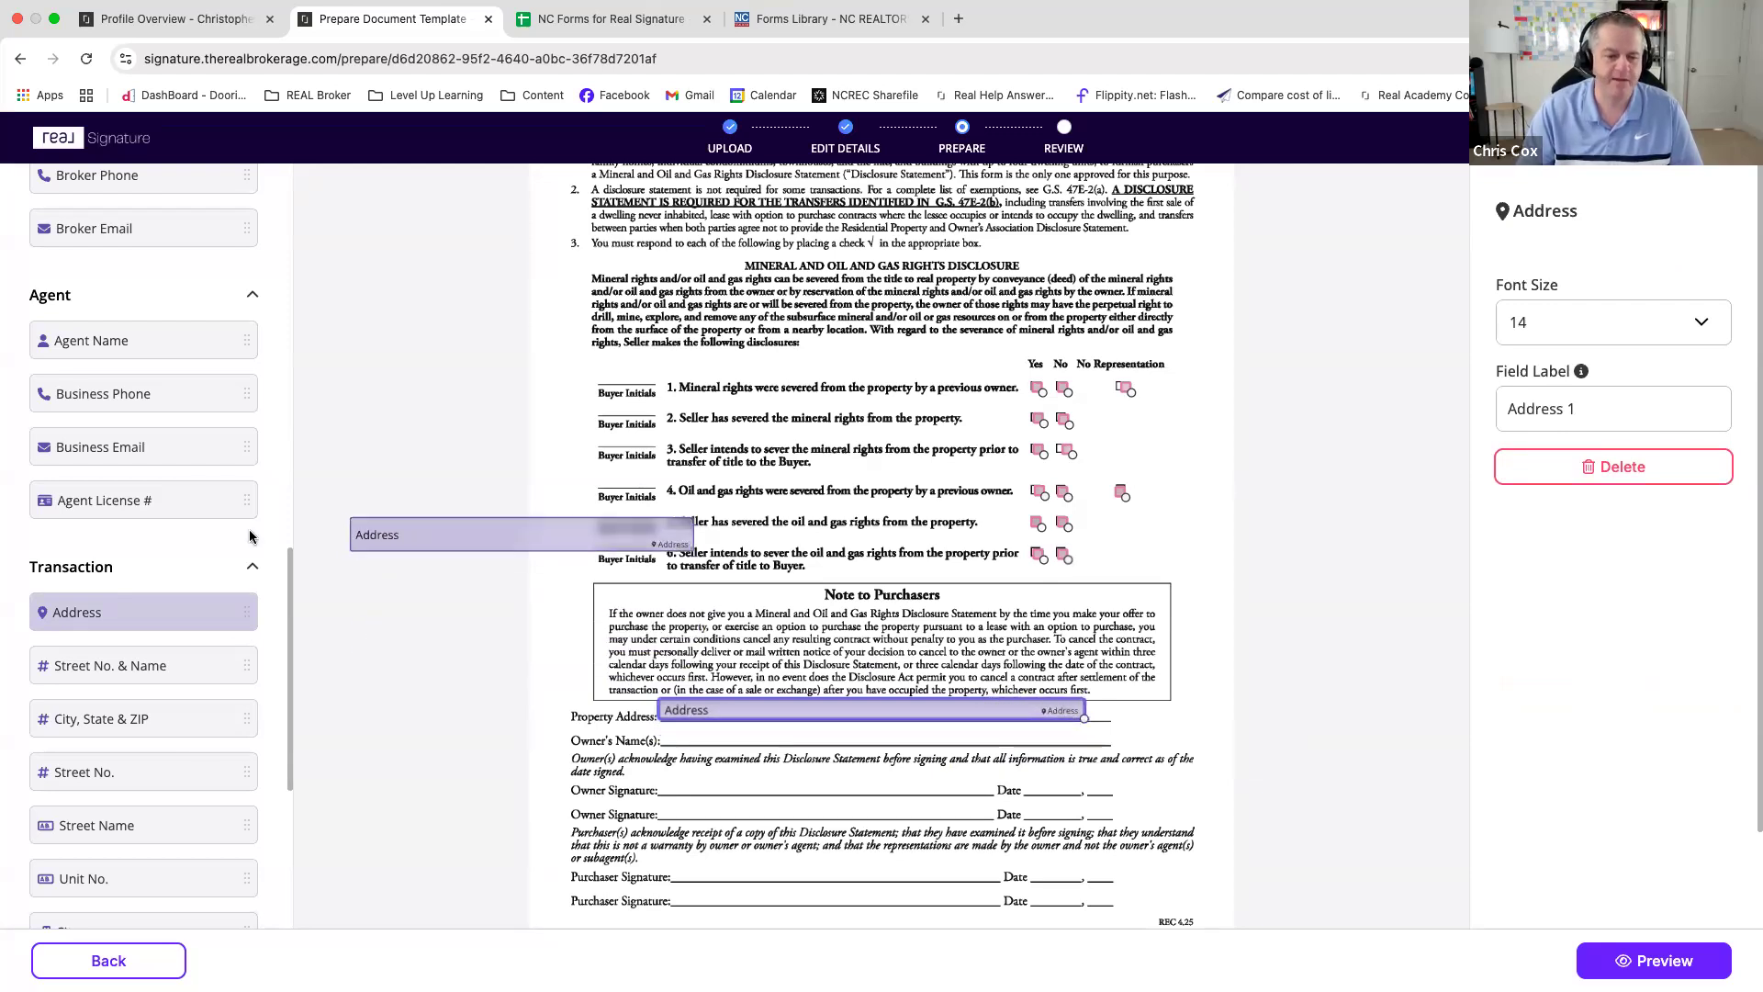
# - Assign fields to Seller 1 and place an auto-filled Signee Name field at the start of the Owner's Name(s) line
pyautogui.scroll(5, 184, 551)
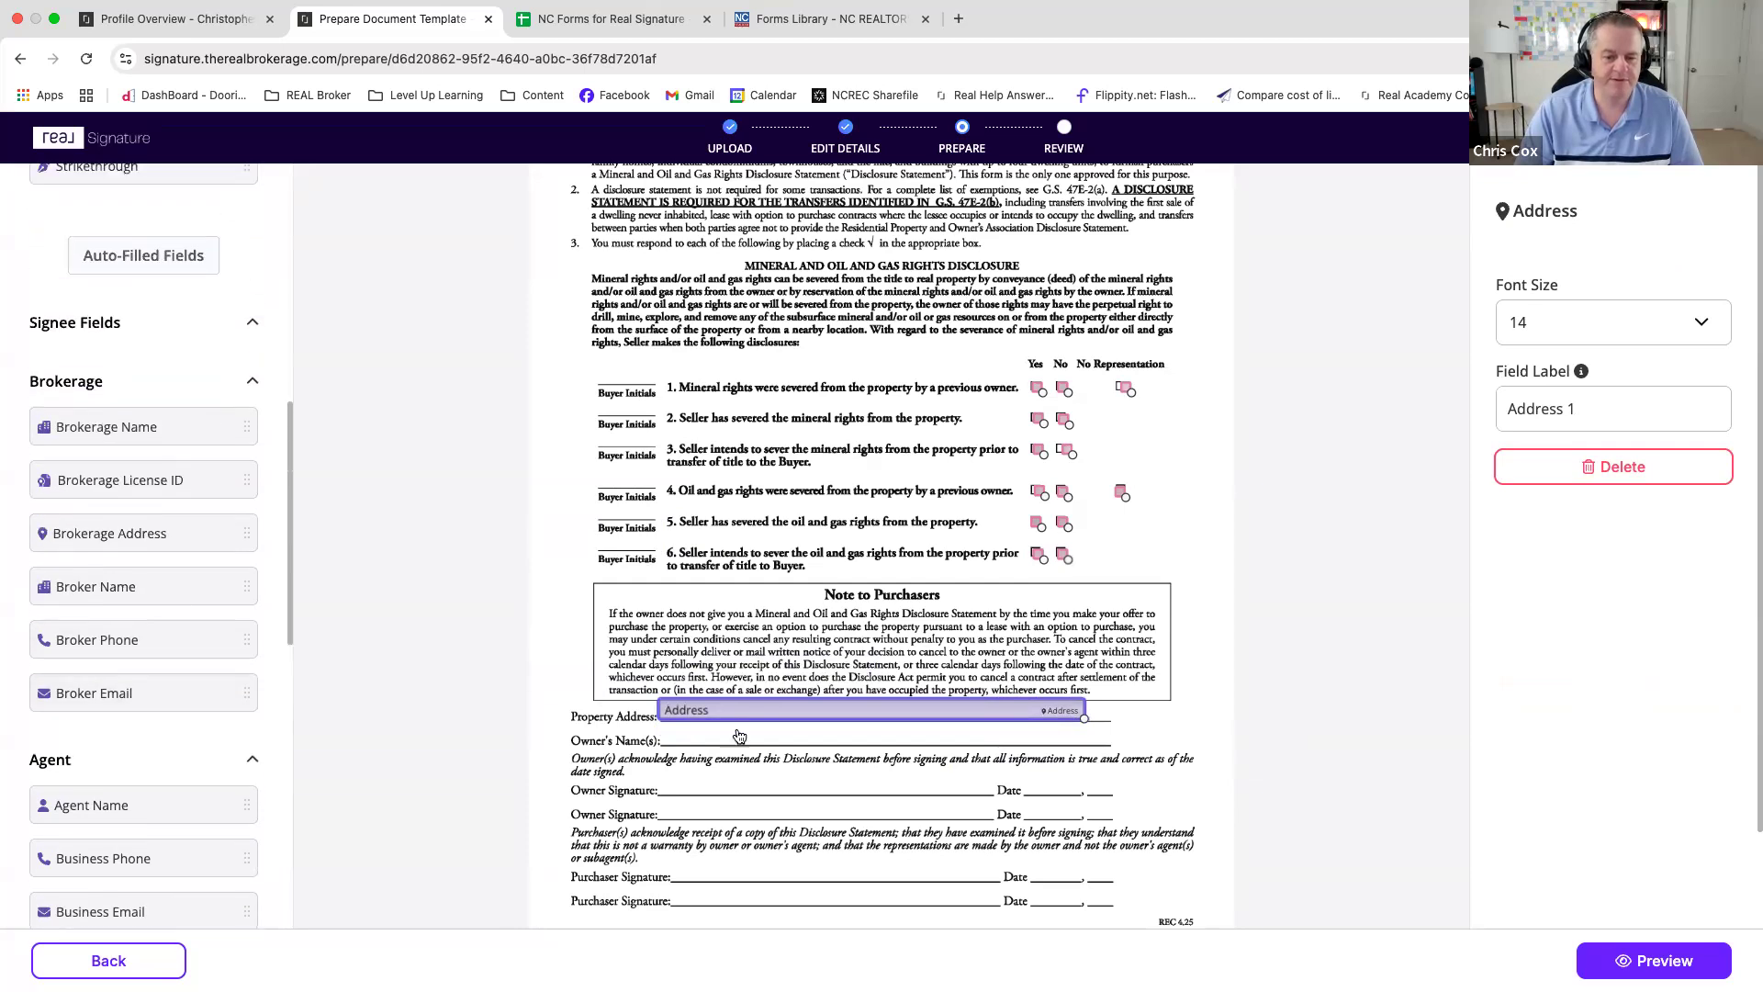
pyautogui.scroll(5, 78, 456)
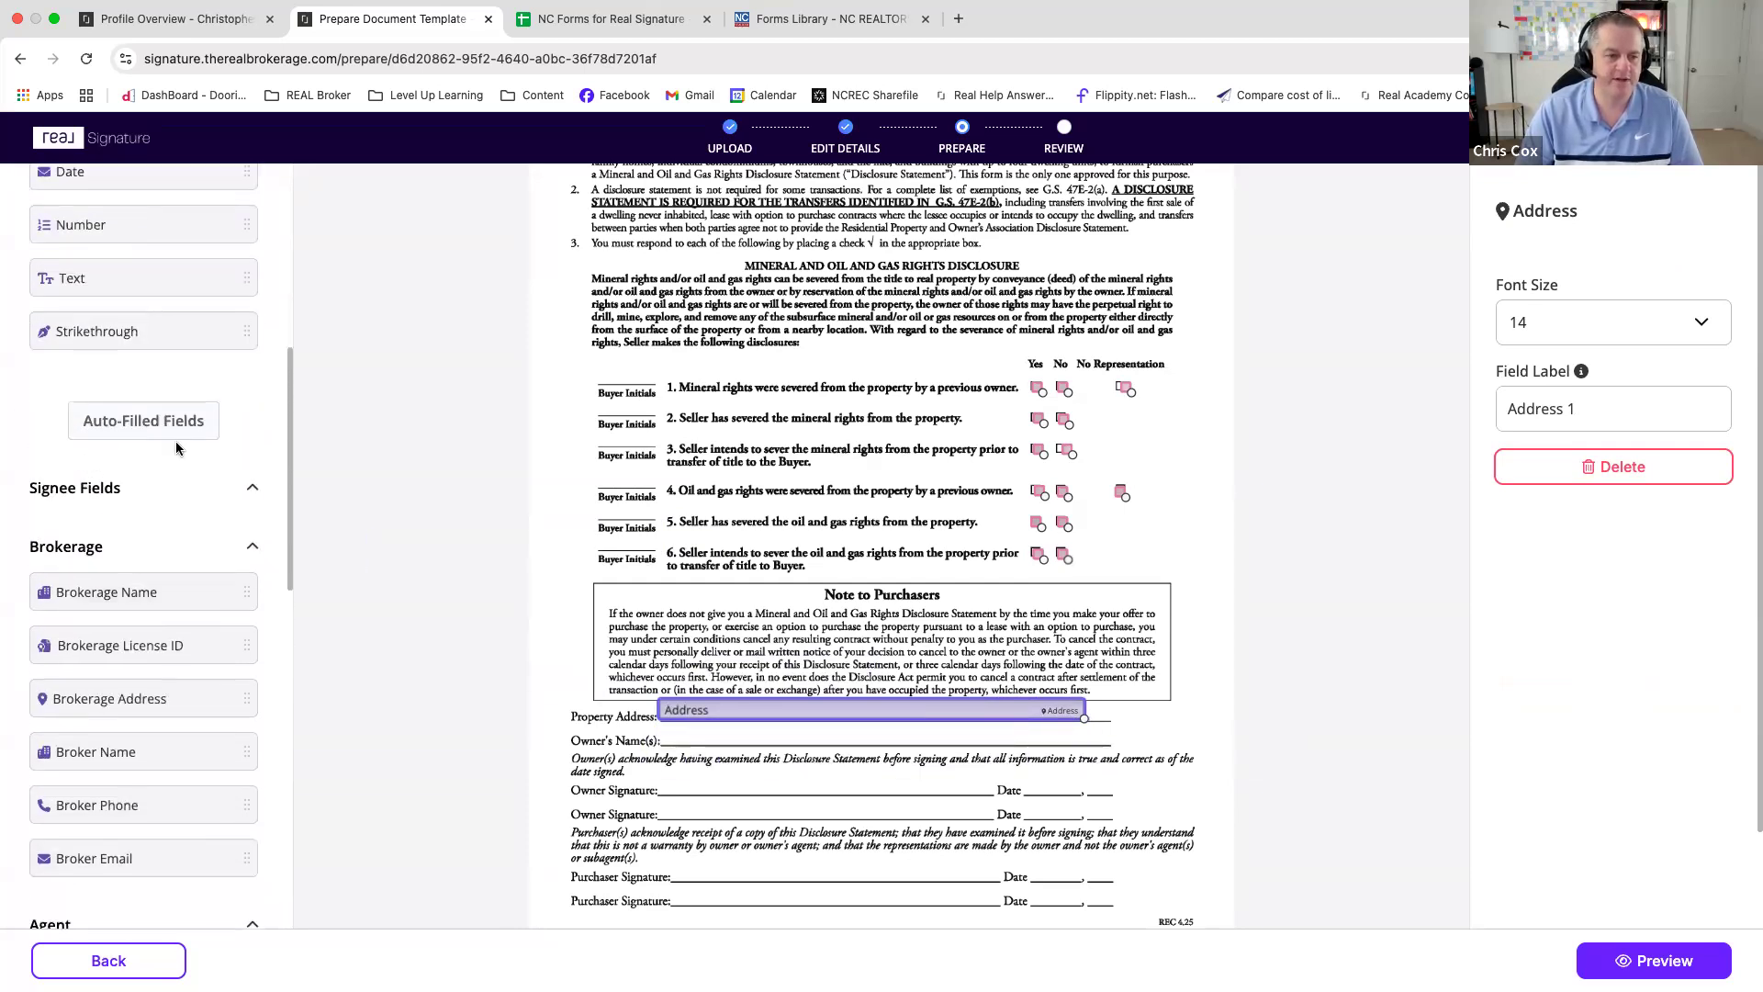
pyautogui.scroll(-2, 148, 448)
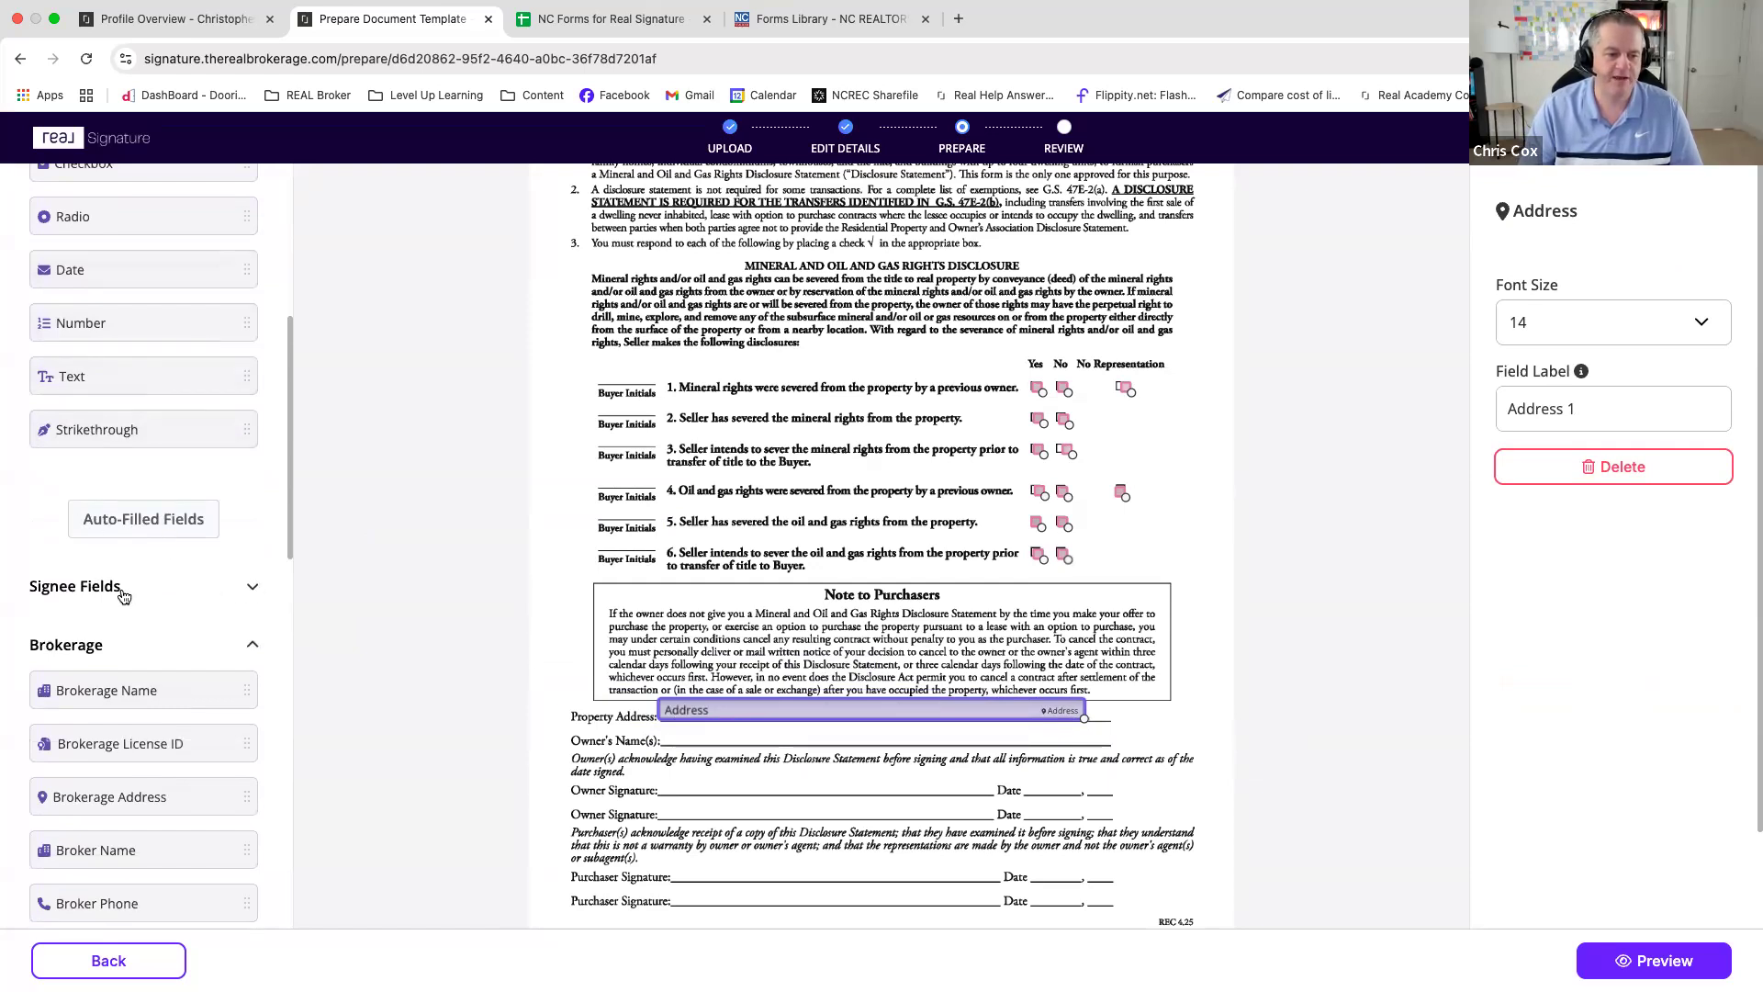
pyautogui.scroll(-1, 118, 560)
pyautogui.scroll(6, 138, 413)
pyautogui.click(162, 222)
pyautogui.click(118, 264)
pyautogui.scroll(-4, 120, 580)
pyautogui.scroll(-1, 120, 587)
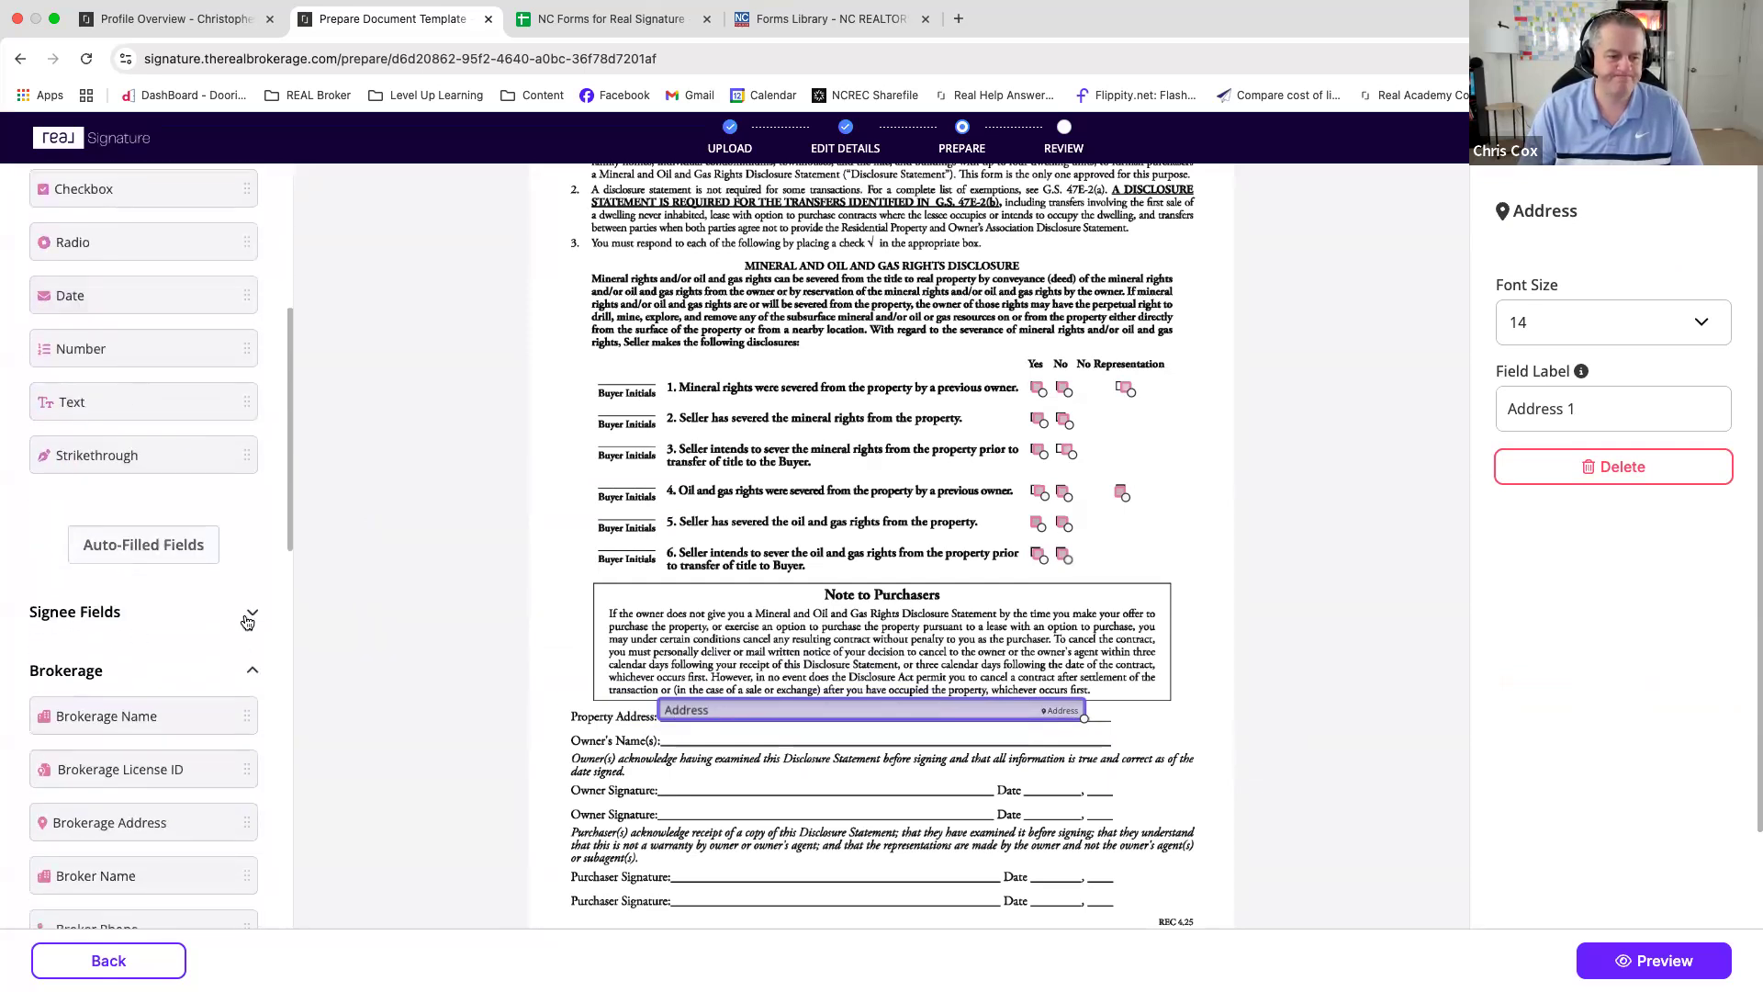
pyautogui.click(251, 612)
pyautogui.moveTo(104, 658); pyautogui.dragTo(665, 735)
# - Assign fields to Seller 2 and place a Signee Name field on the second half of the Owner's Name(s) line
pyautogui.scroll(5, 163, 358)
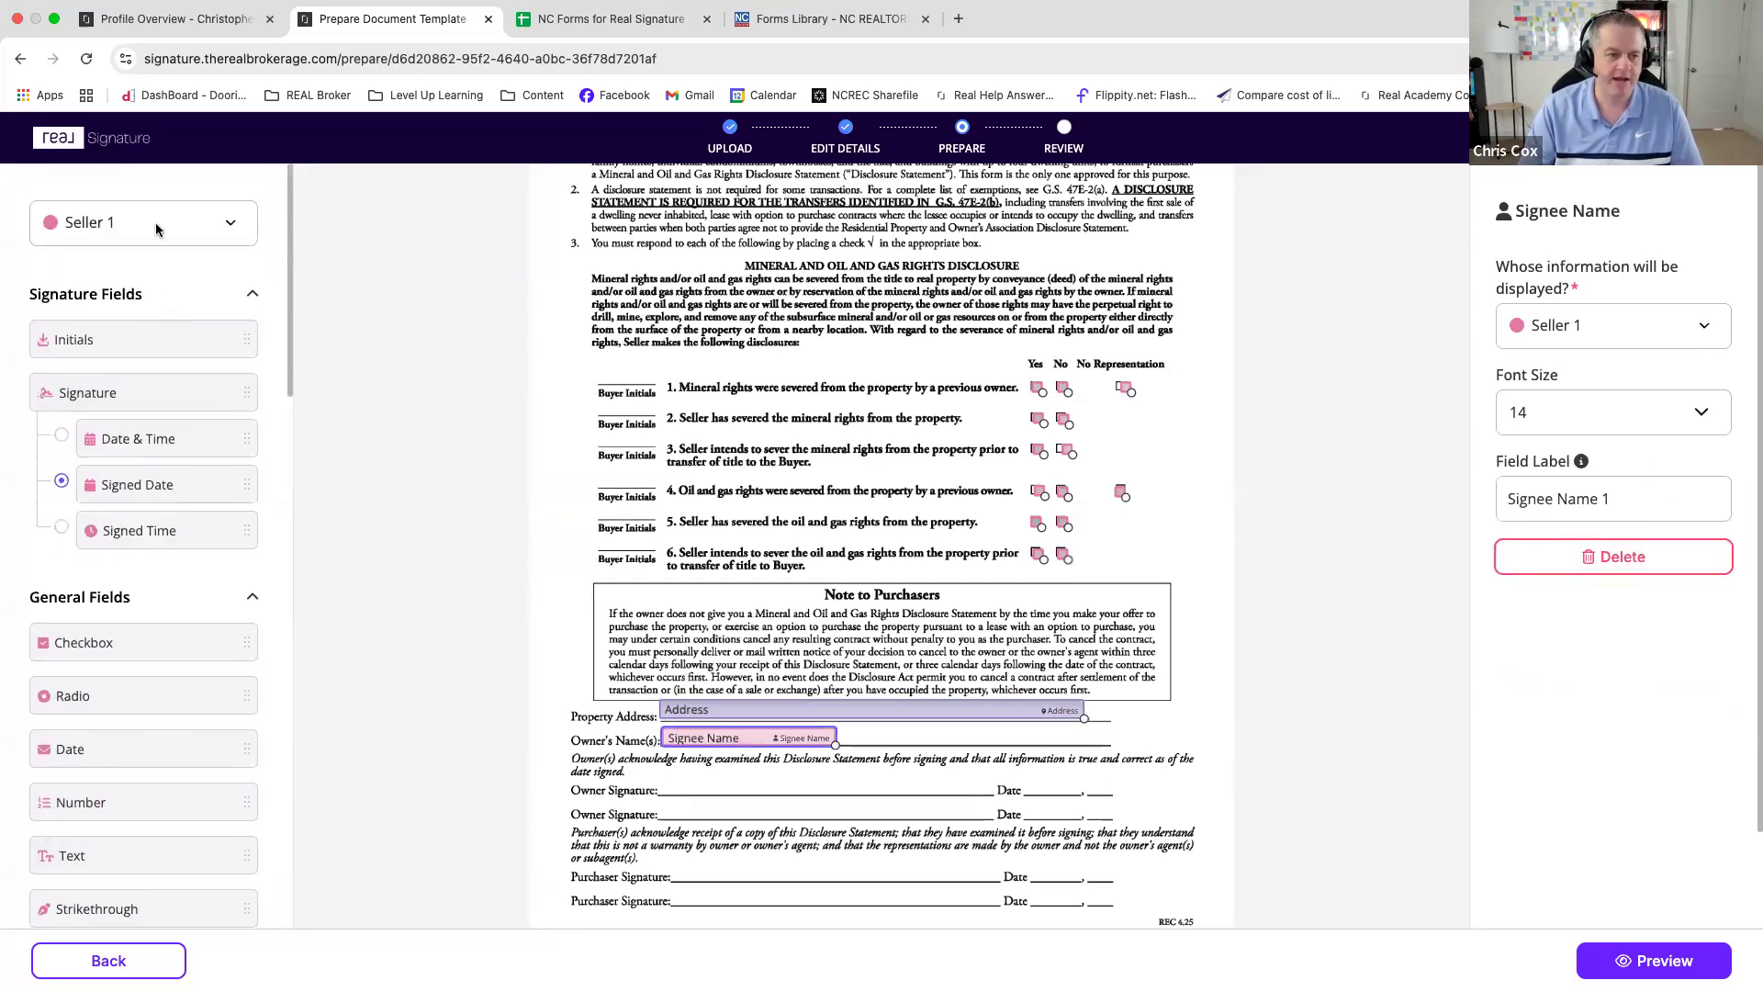
pyautogui.click(156, 229)
pyautogui.click(118, 303)
pyautogui.scroll(-4, 133, 510)
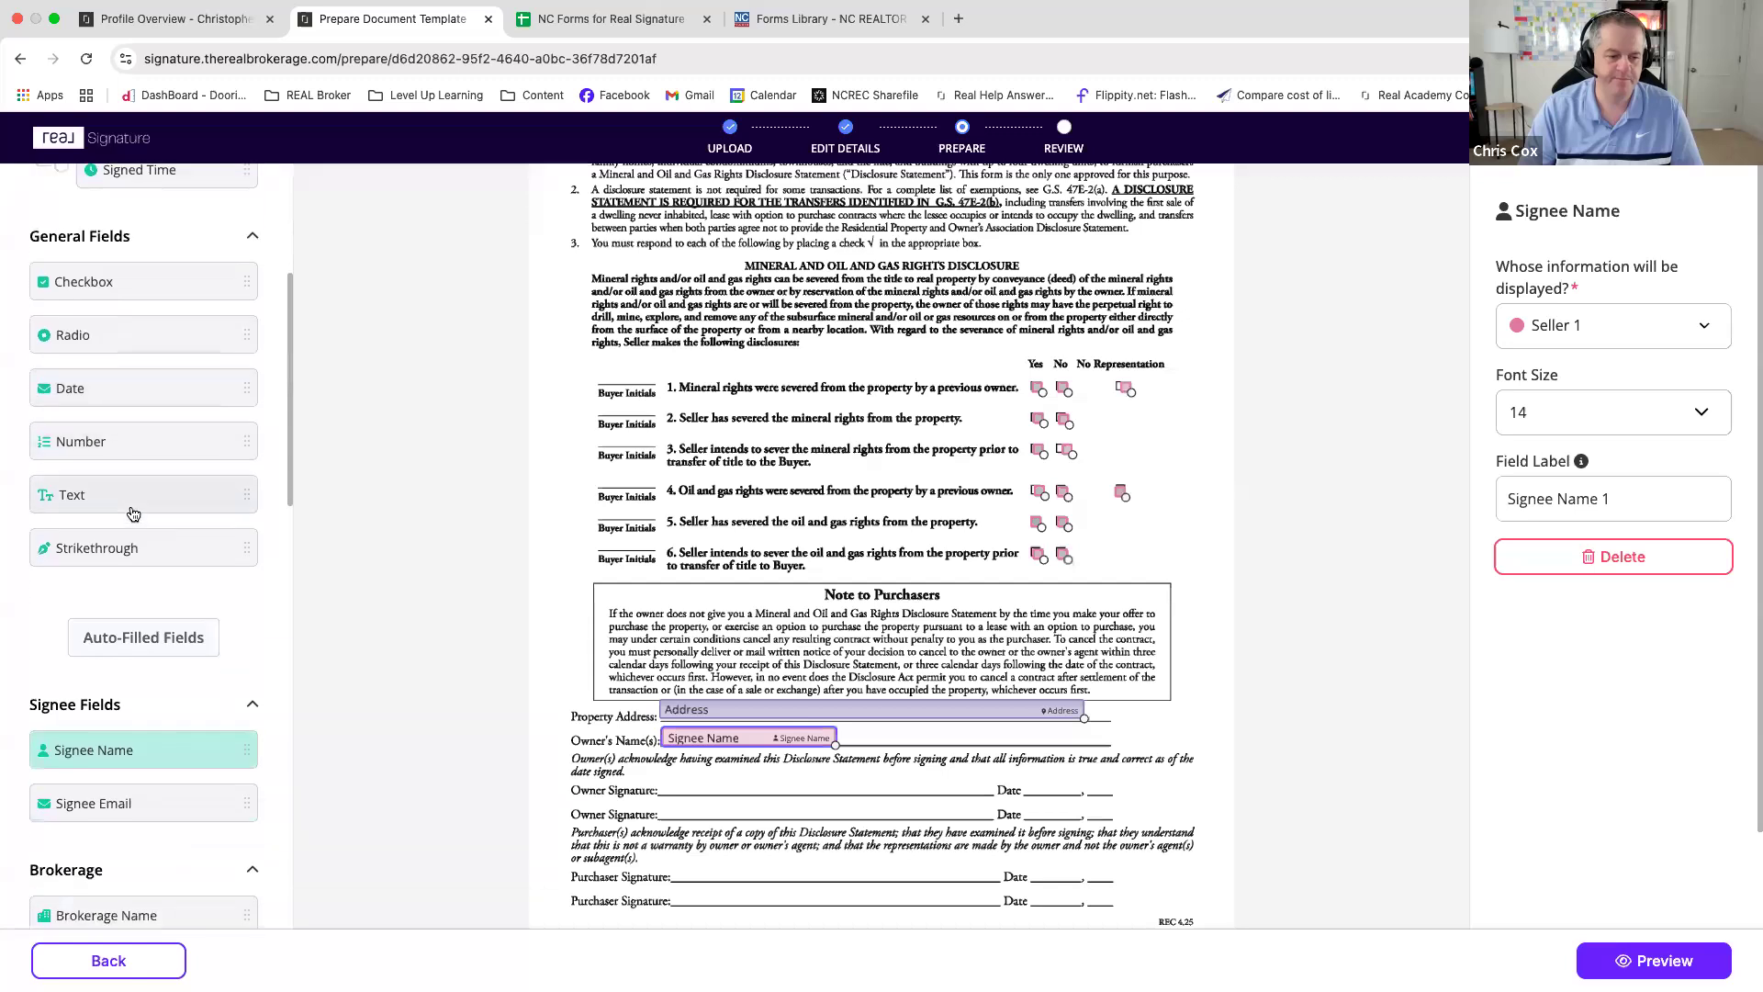
pyautogui.scroll(-1, 130, 643)
pyautogui.moveTo(304, 698); pyautogui.dragTo(921, 736)
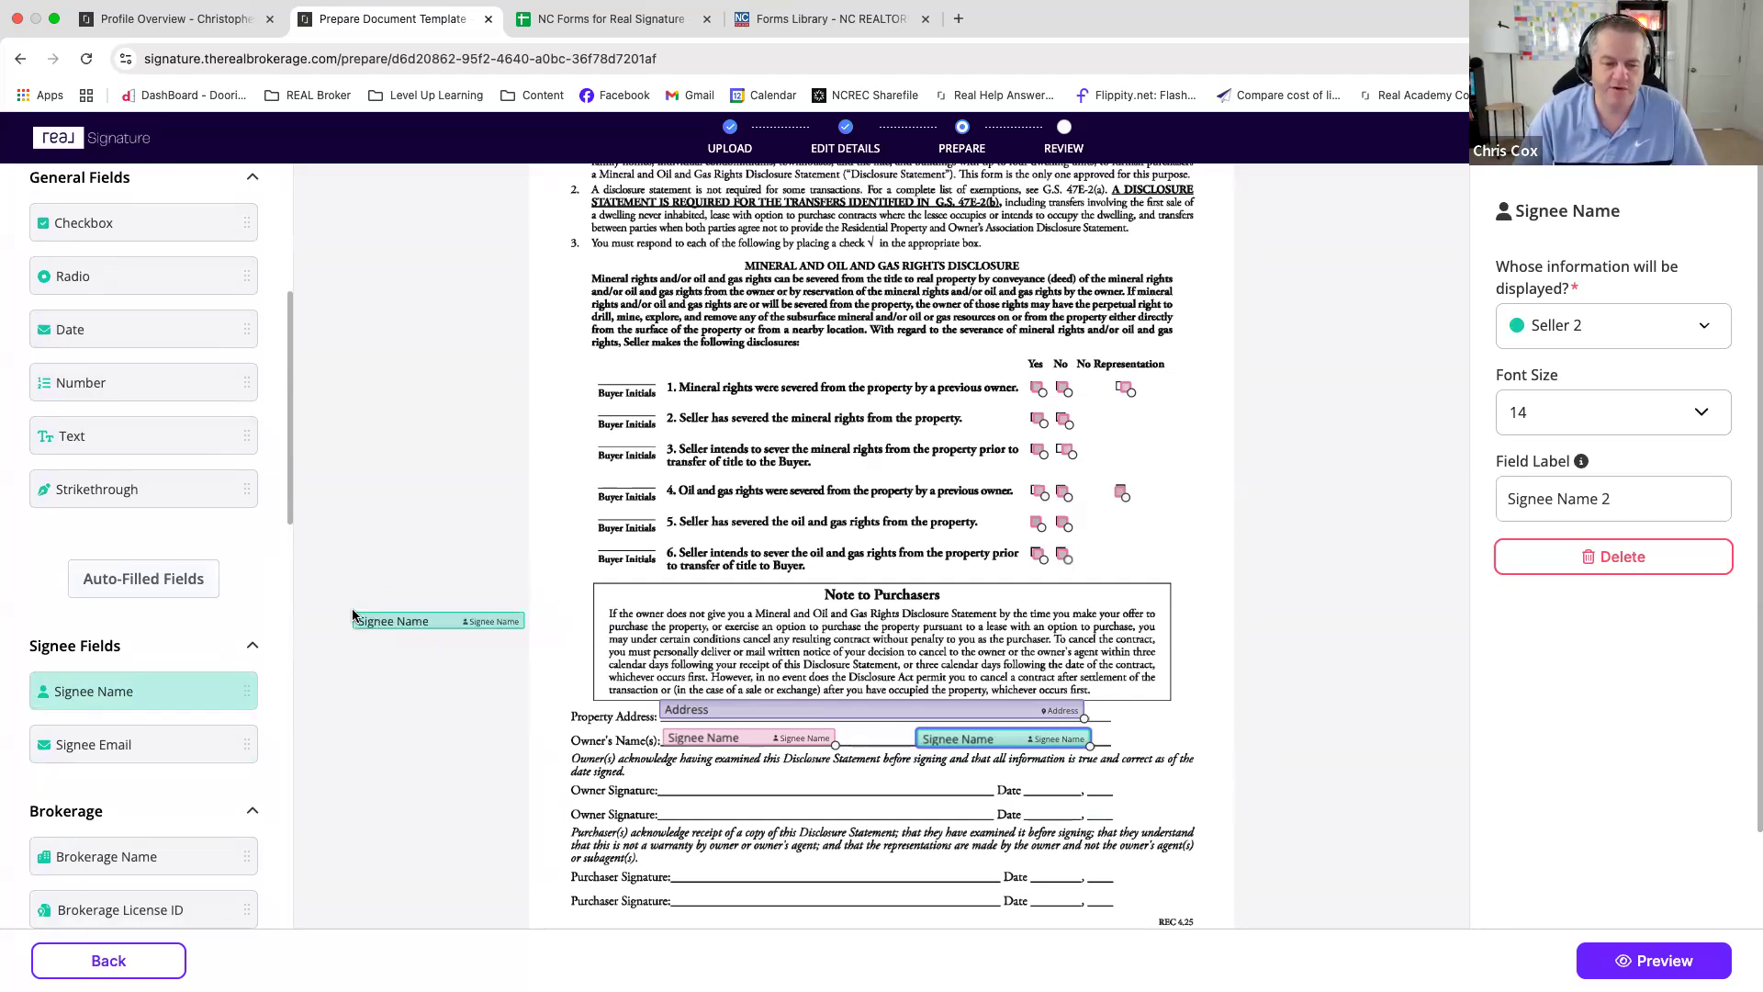
# - Place a Seller 1 Signature on the first Owner Signature line and move its Signed Date onto that line's Date blank
pyautogui.scroll(5, 229, 364)
pyautogui.click(112, 236)
pyautogui.click(110, 267)
pyautogui.scroll(-5, 177, 657)
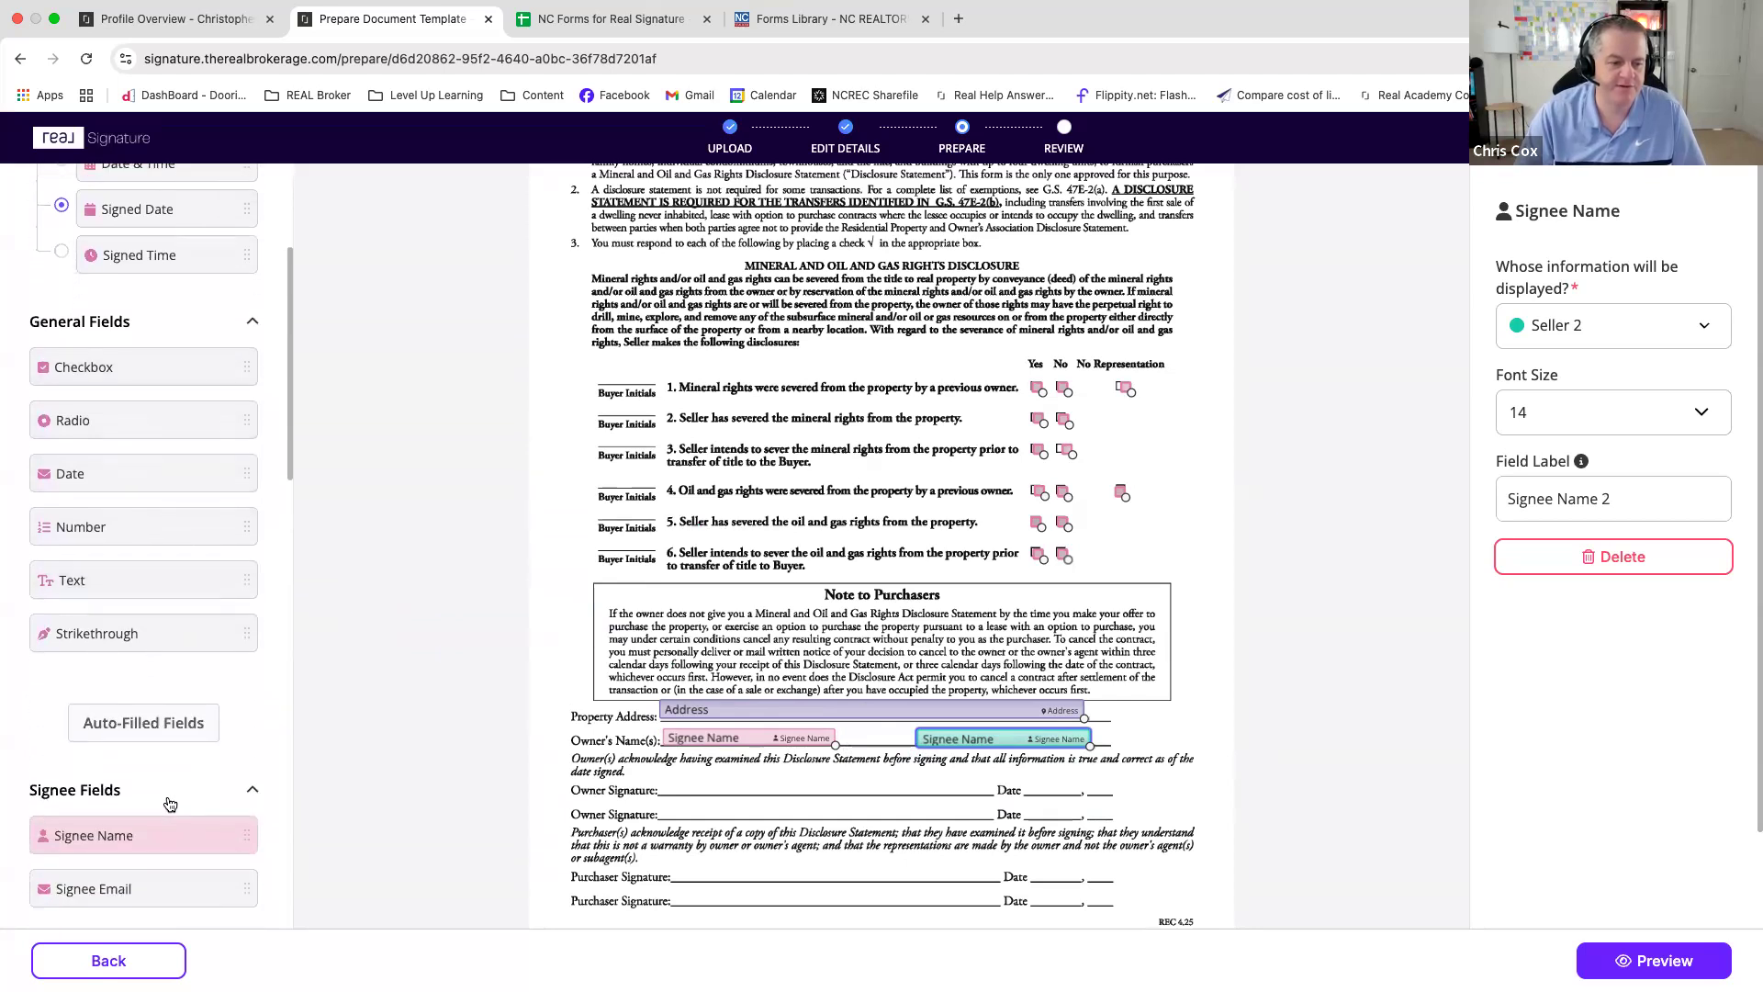
pyautogui.scroll(5, 145, 586)
pyautogui.click(117, 393)
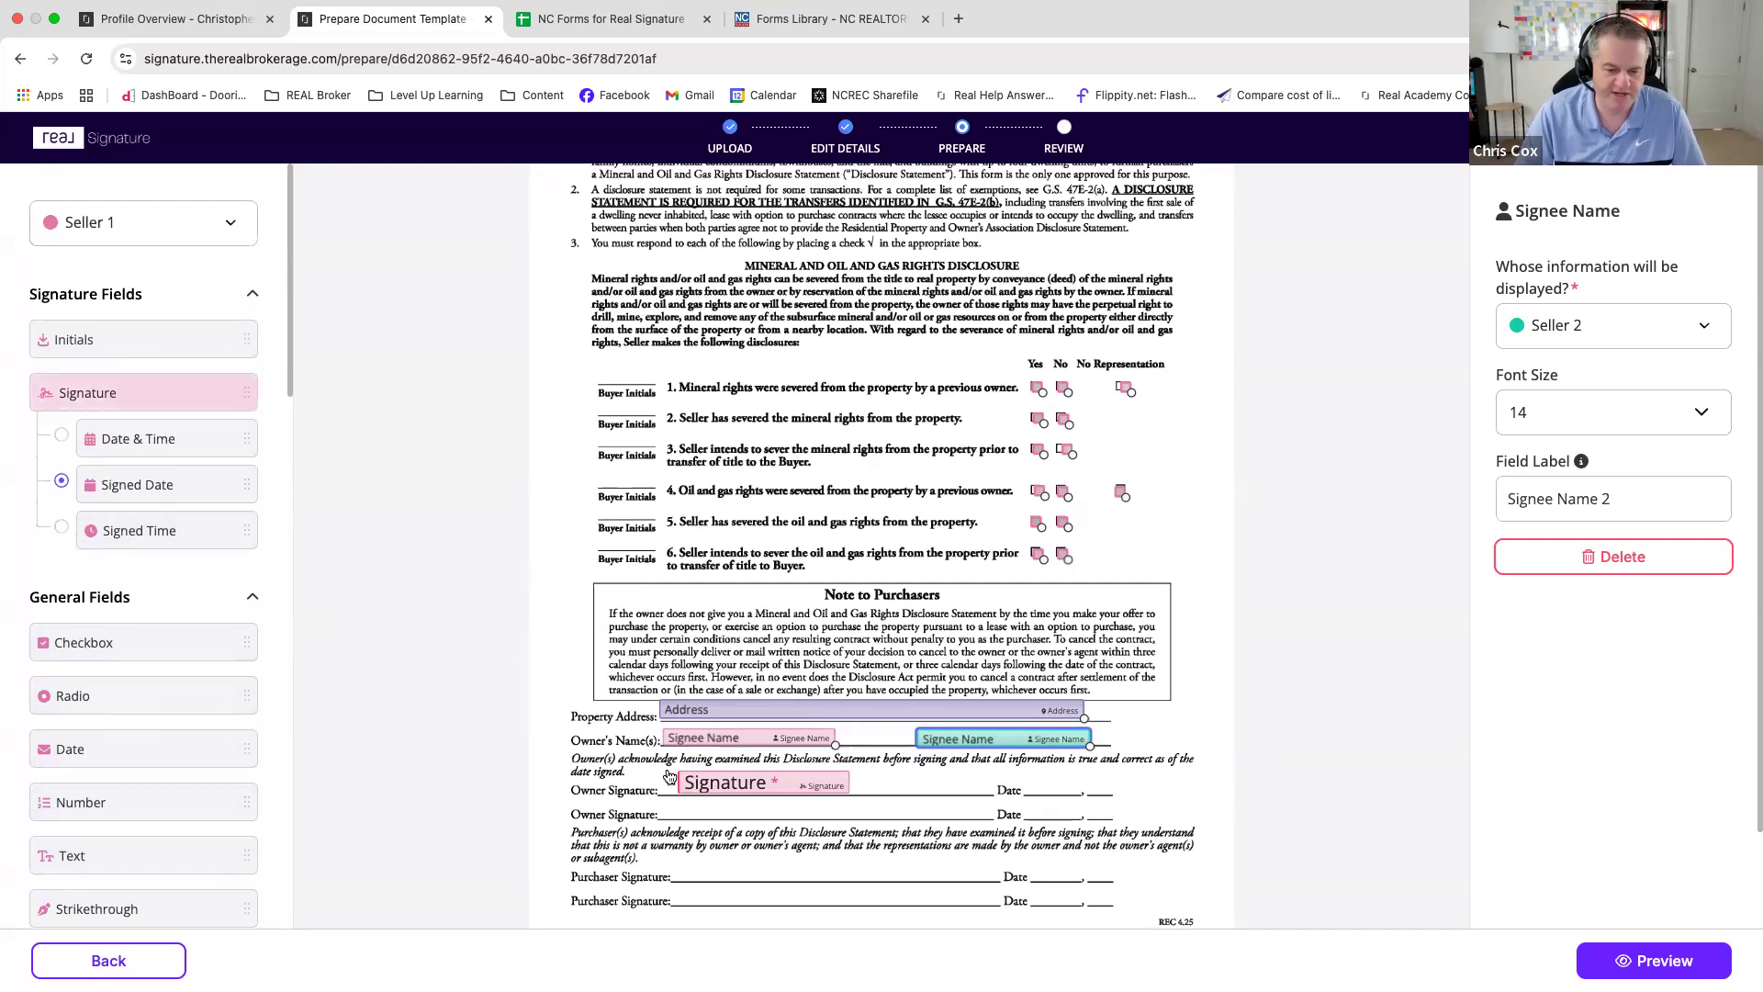
pyautogui.click(659, 776)
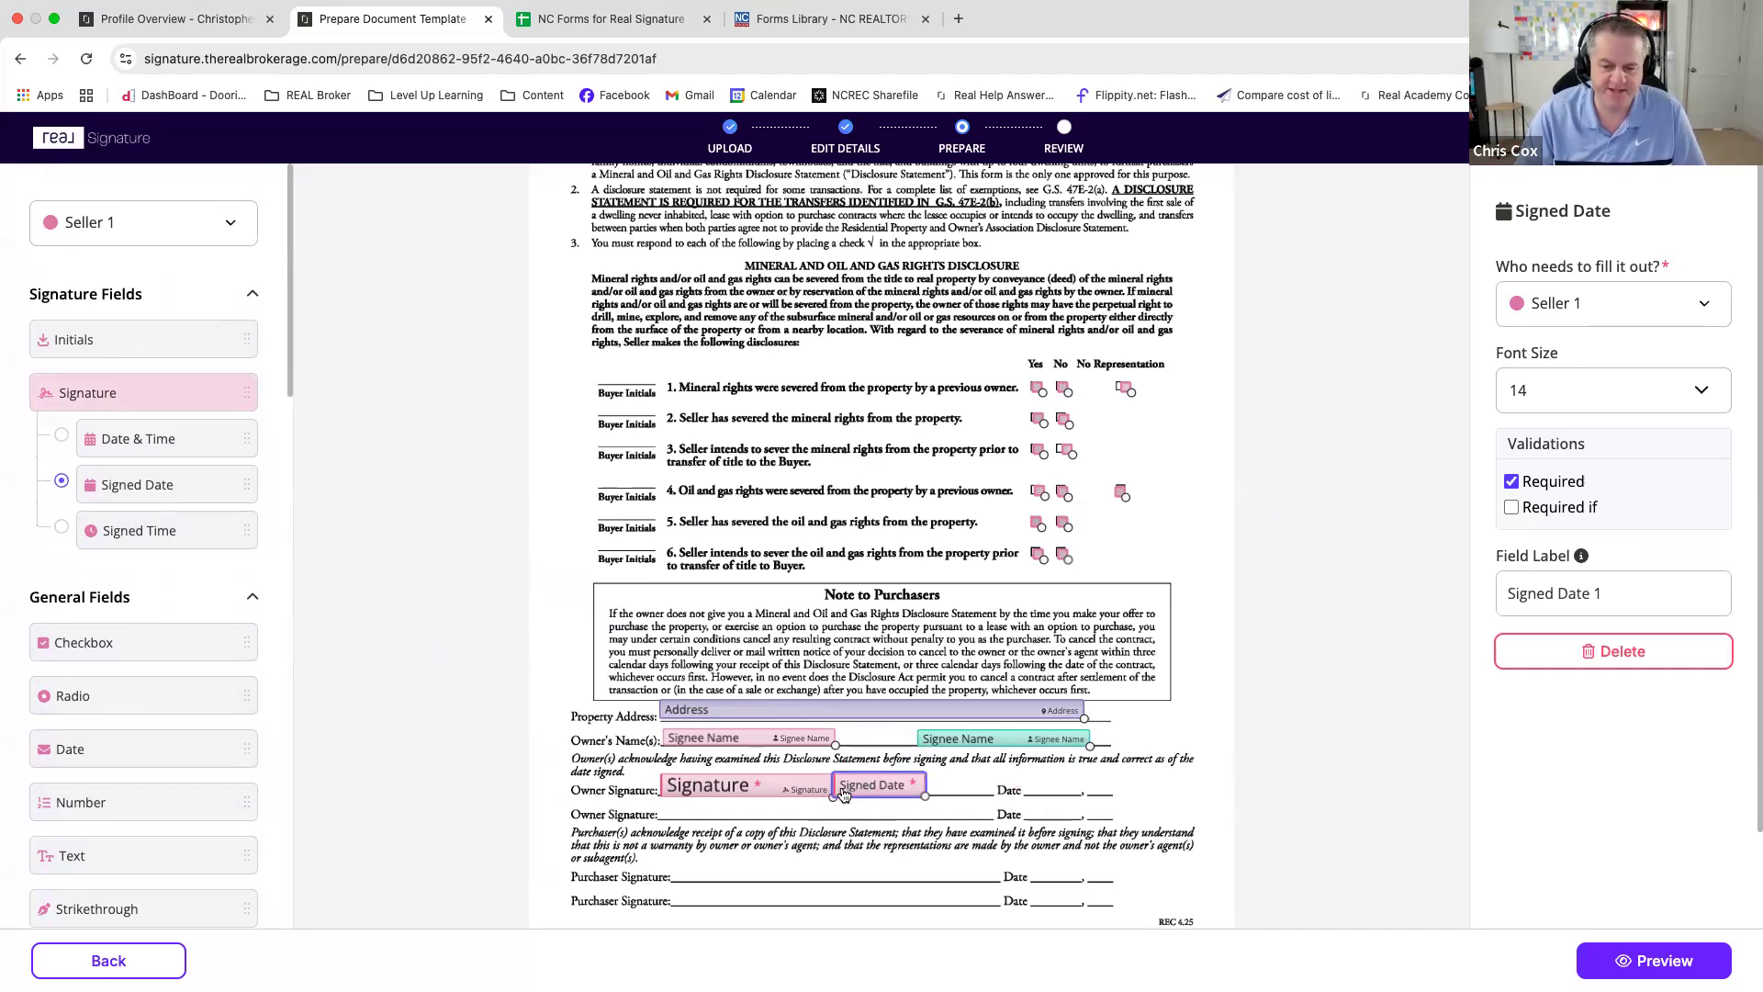
pyautogui.moveTo(857, 790); pyautogui.dragTo(1049, 788)
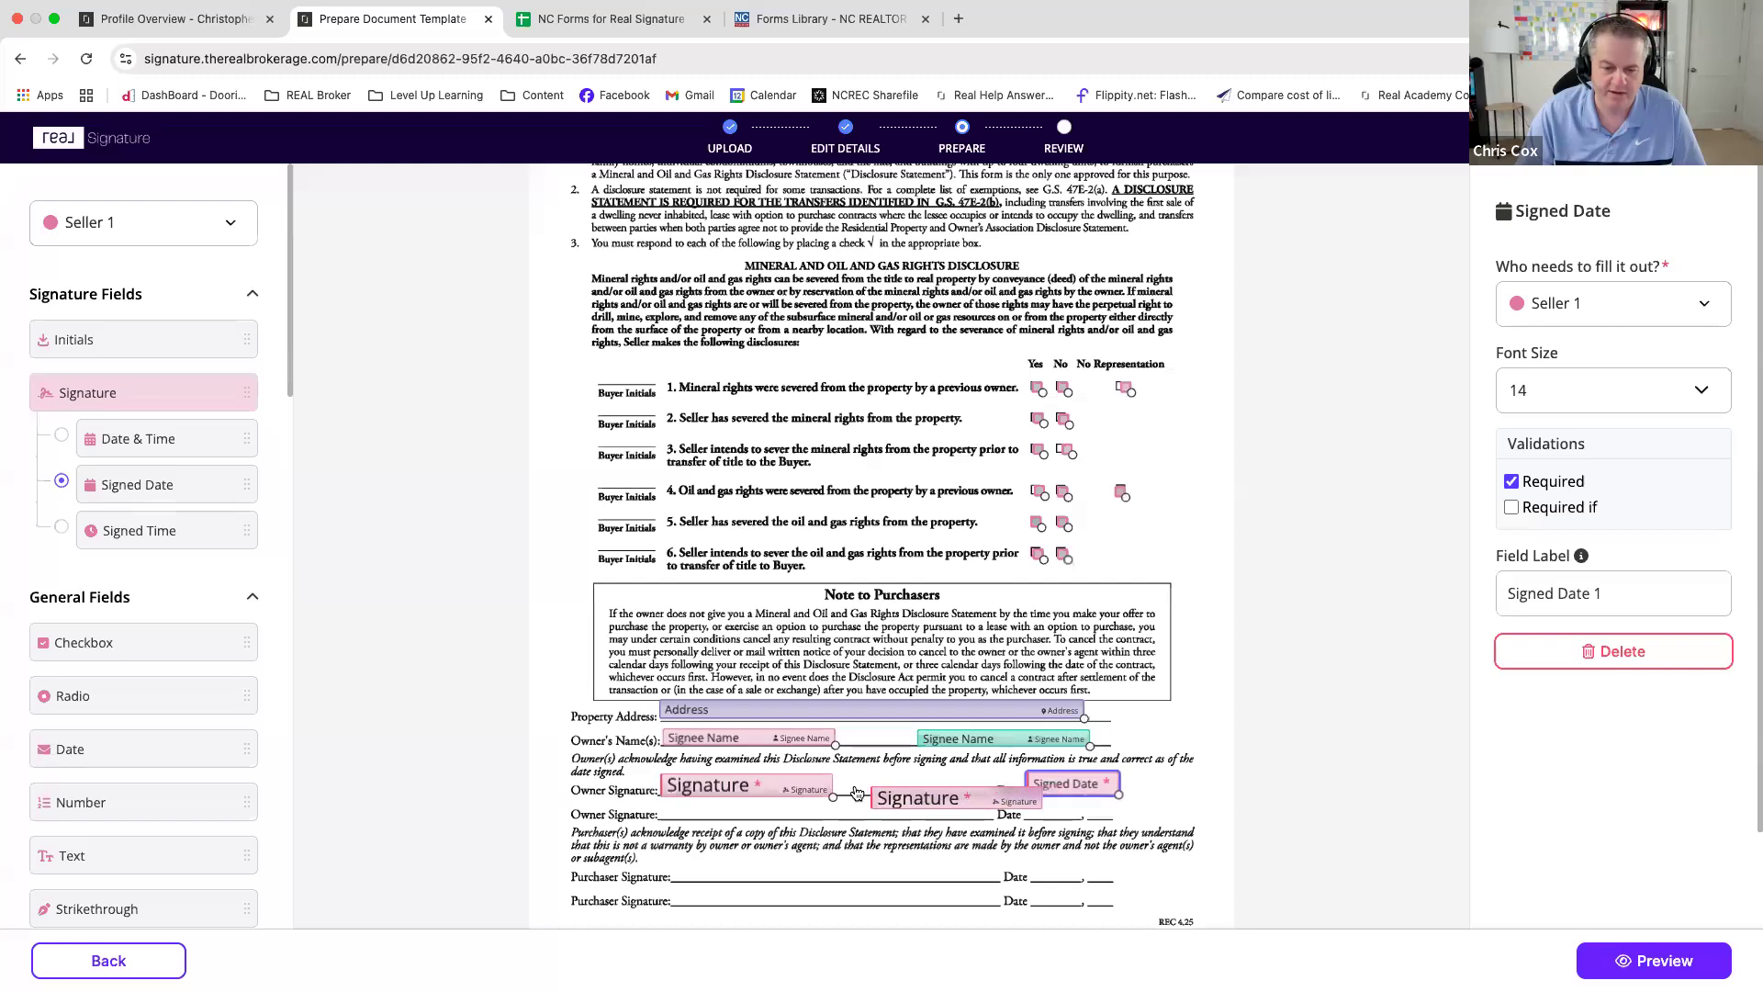
# - Place a Seller 2 Signature on the second Owner Signature line and move its Signed Date onto that line's Date blank
pyautogui.click(143, 230)
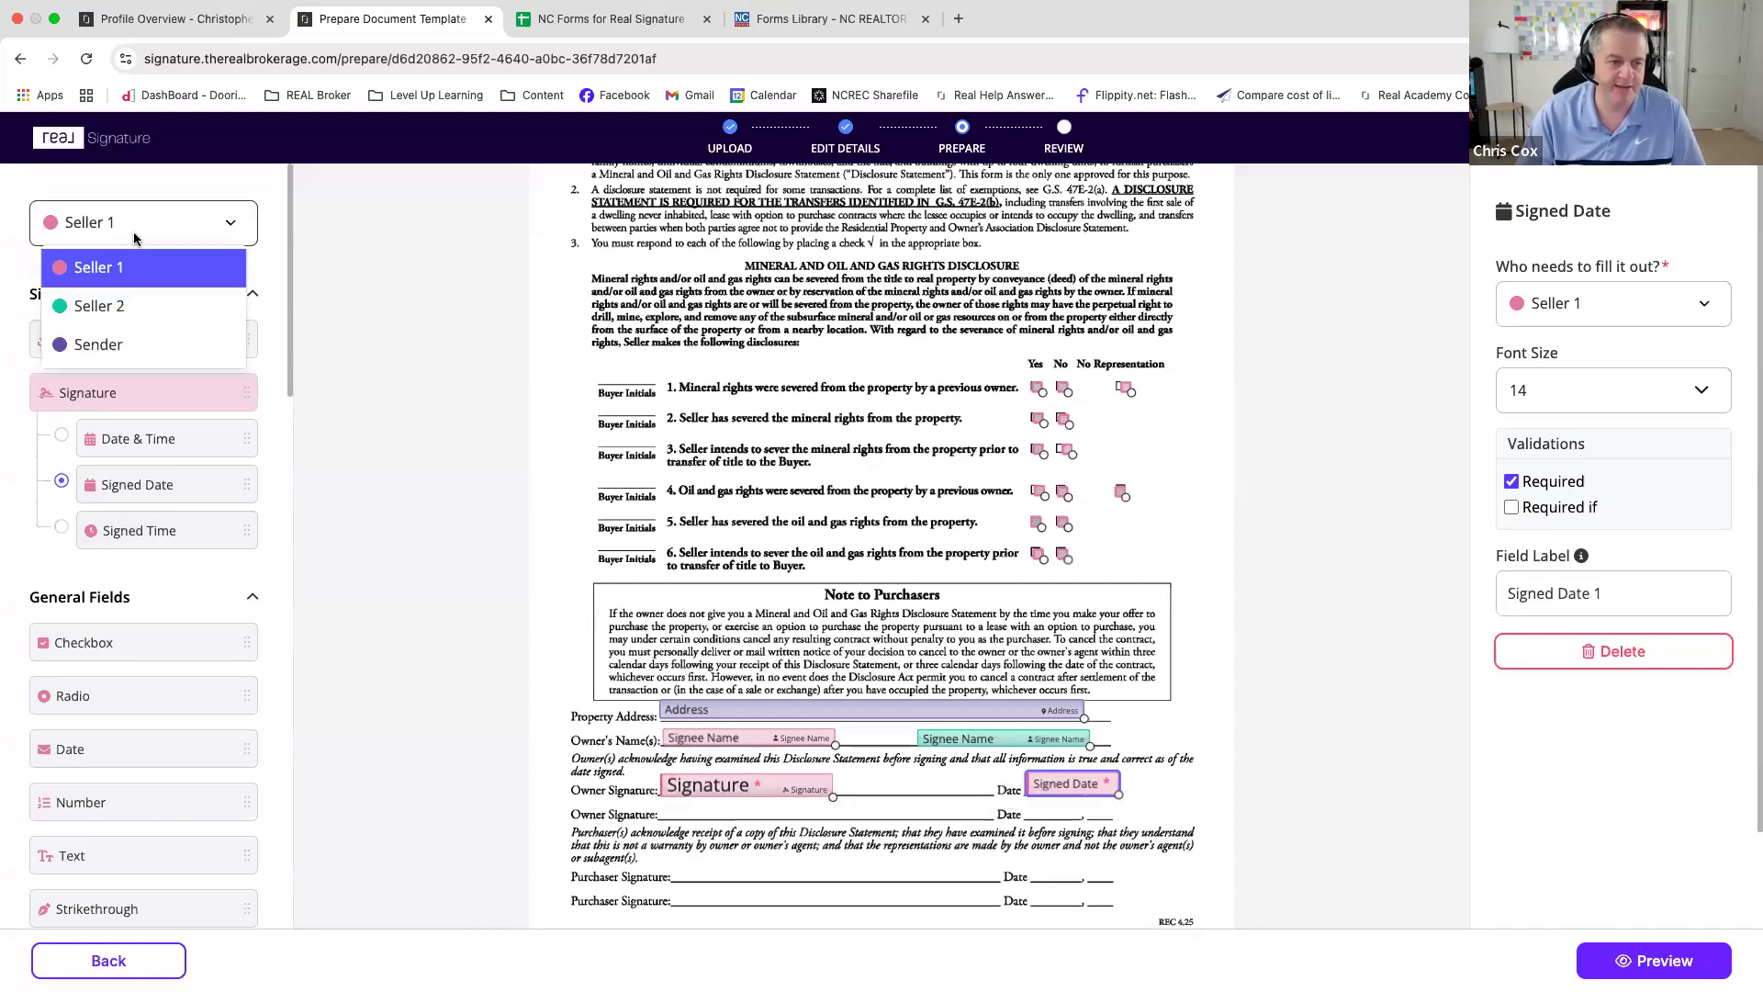
pyautogui.click(110, 303)
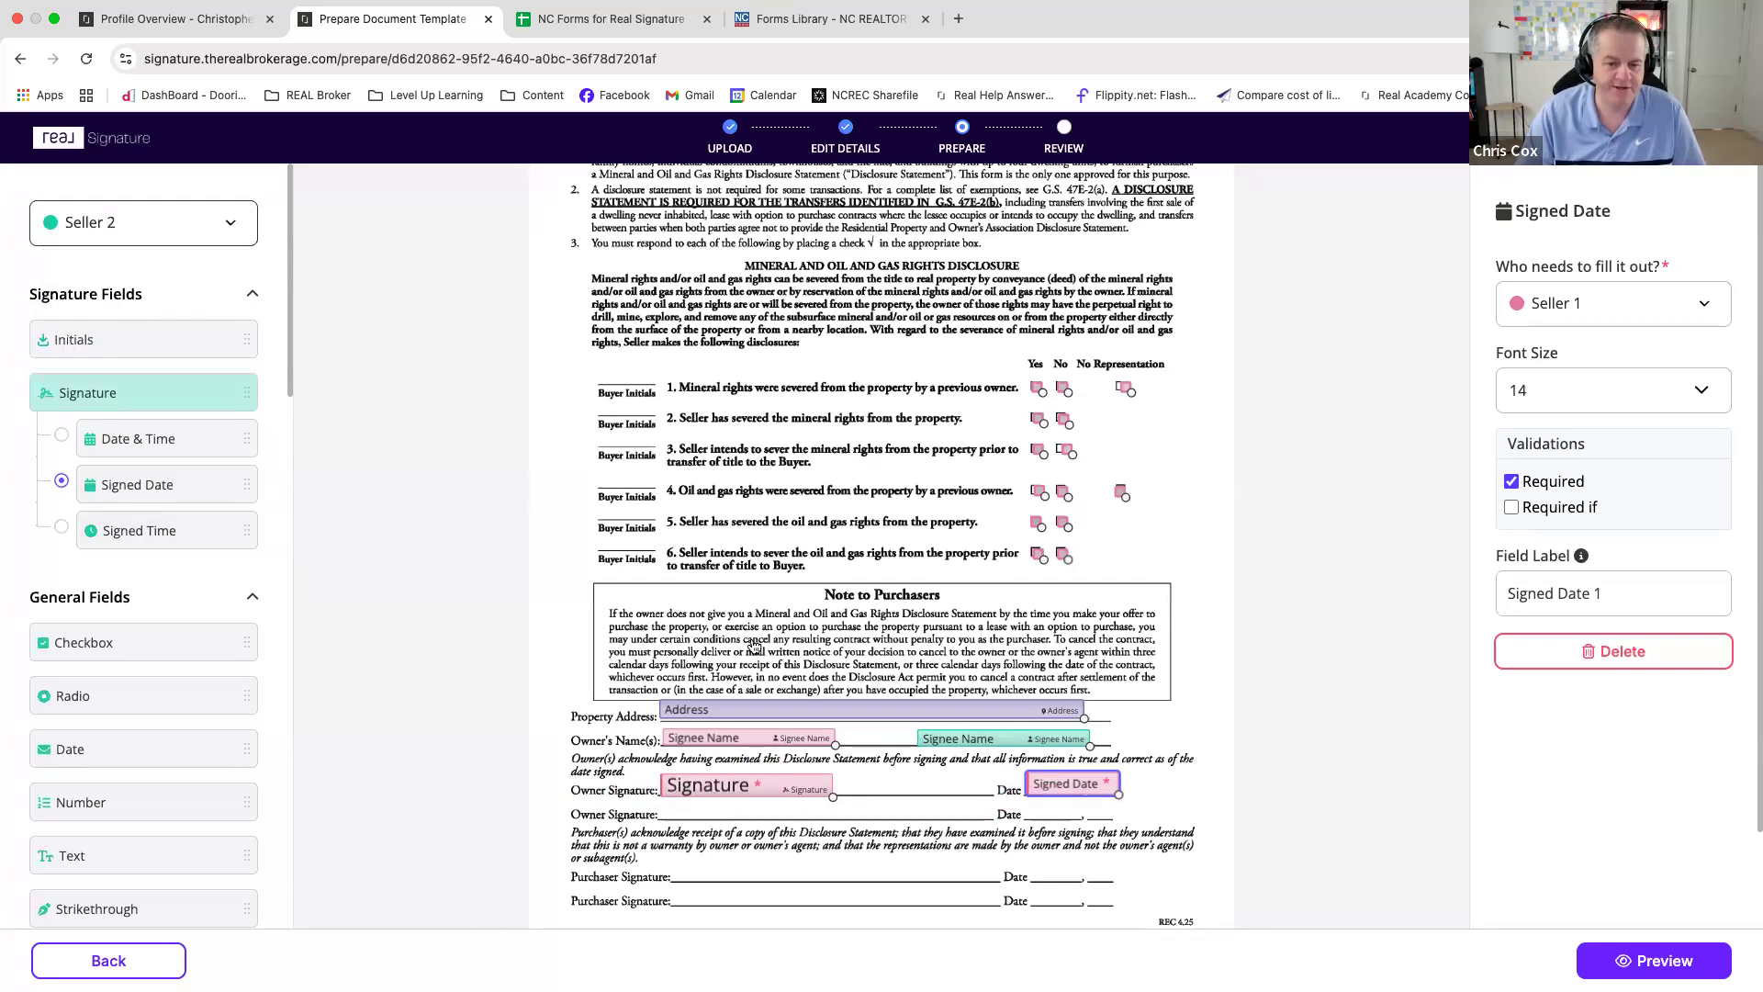
pyautogui.click(665, 809)
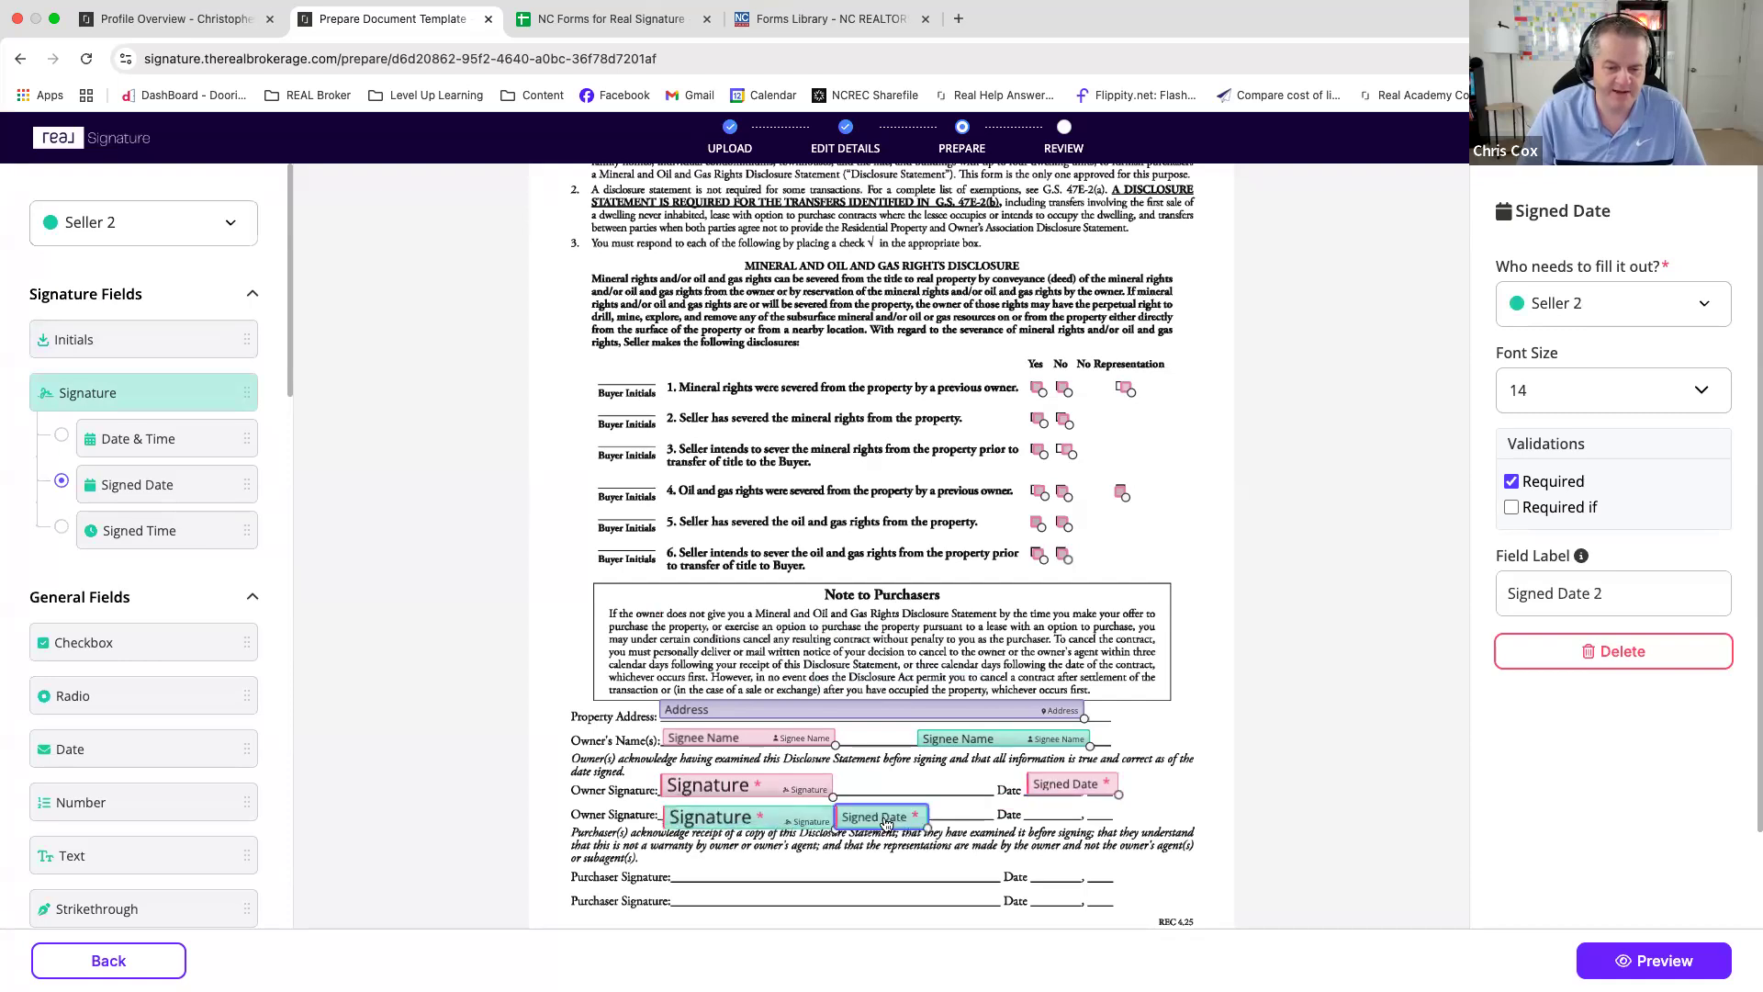
pyautogui.moveTo(887, 822); pyautogui.dragTo(1079, 819)
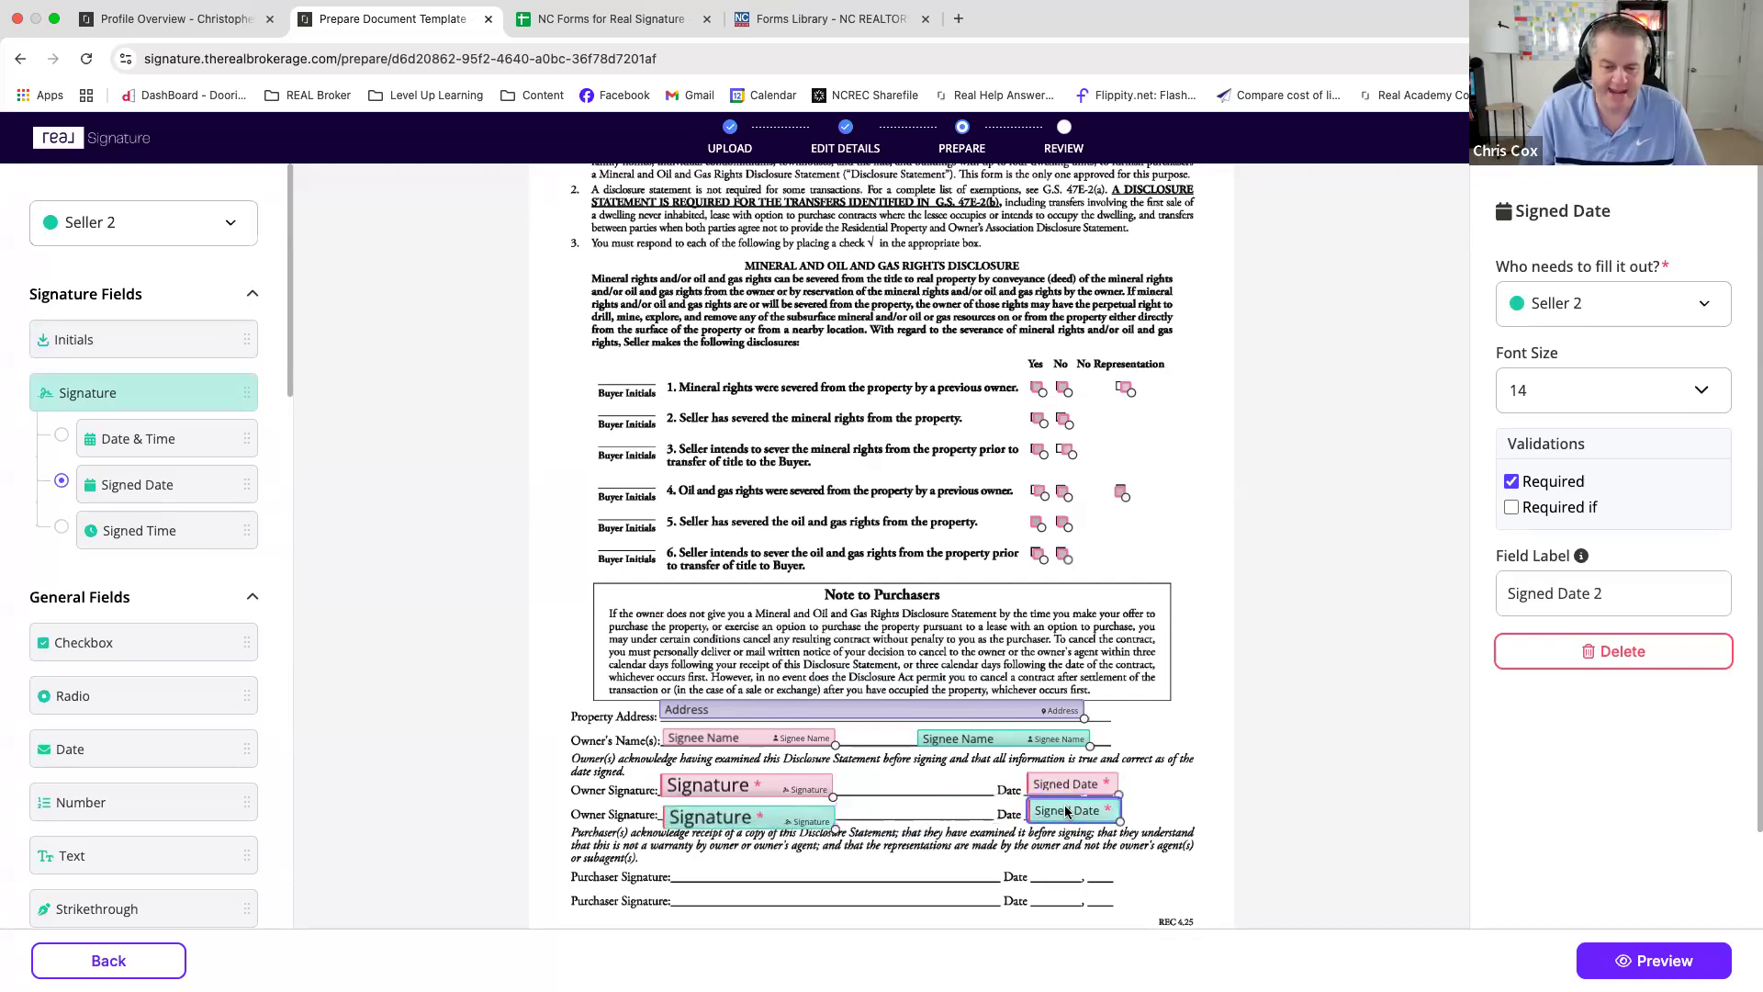
# - Shrink both owners' Signature fields slightly and align them on their respective Owner Signature lines
pyautogui.moveTo(812, 820); pyautogui.dragTo(817, 785)
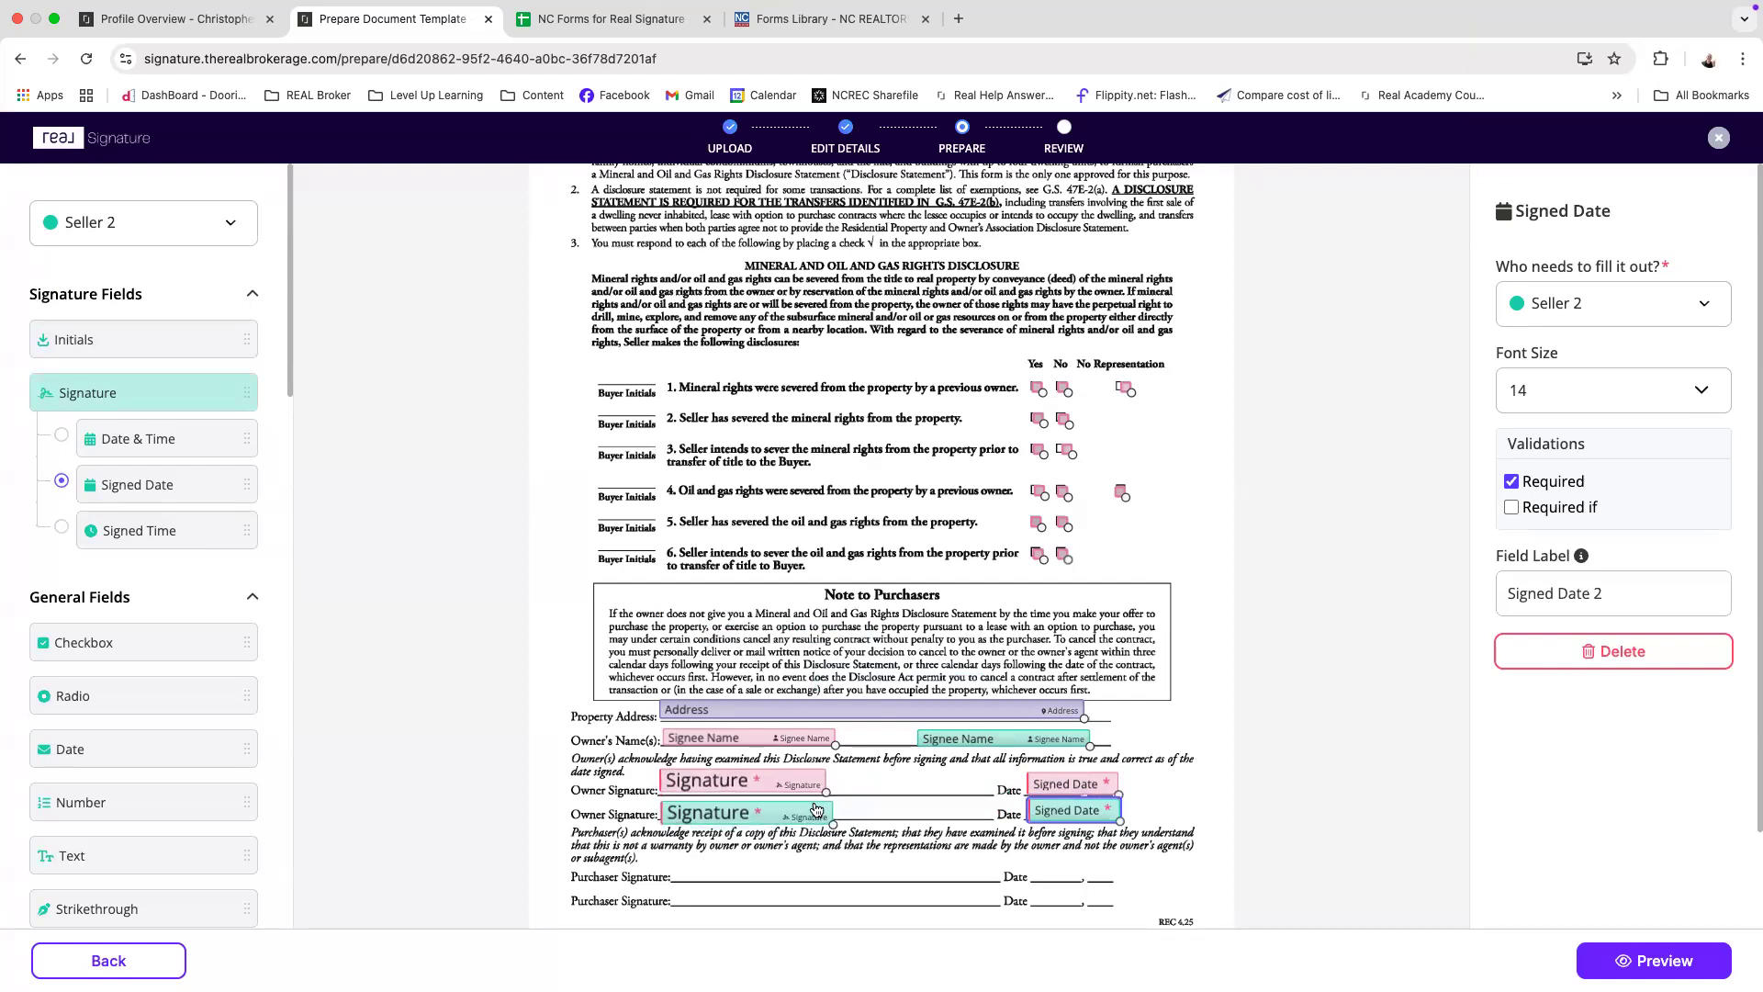
pyautogui.click(819, 816)
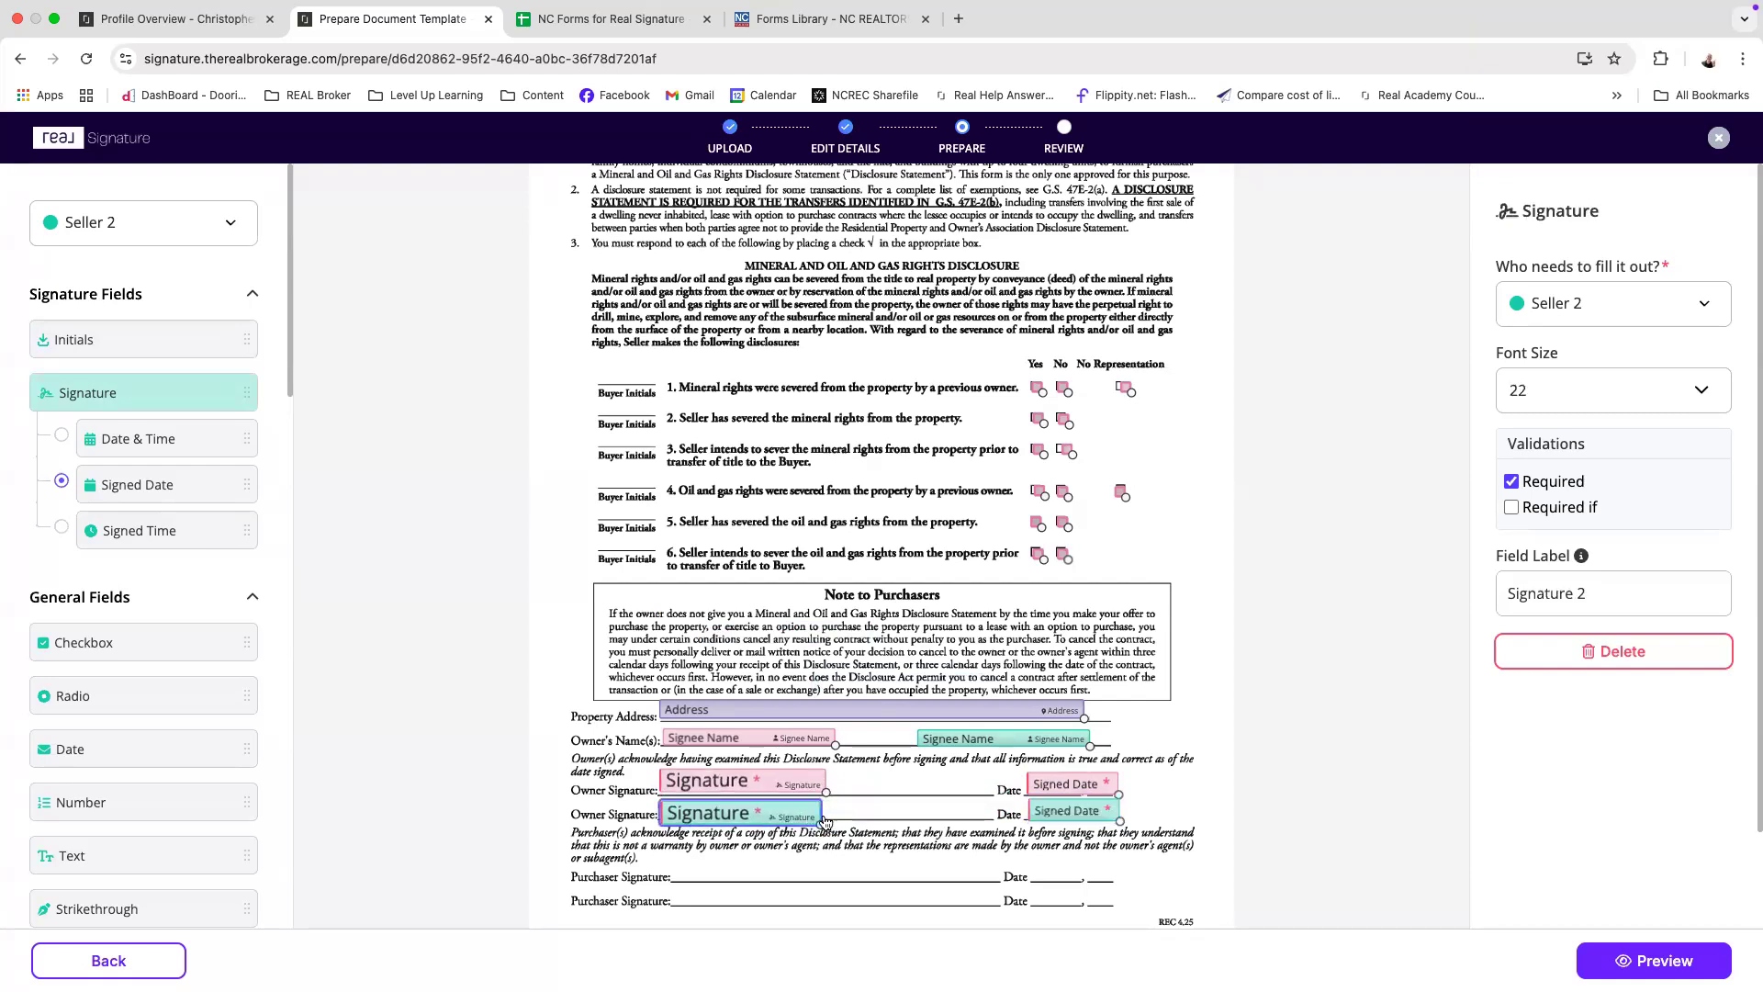
pyautogui.moveTo(808, 817); pyautogui.dragTo(808, 795)
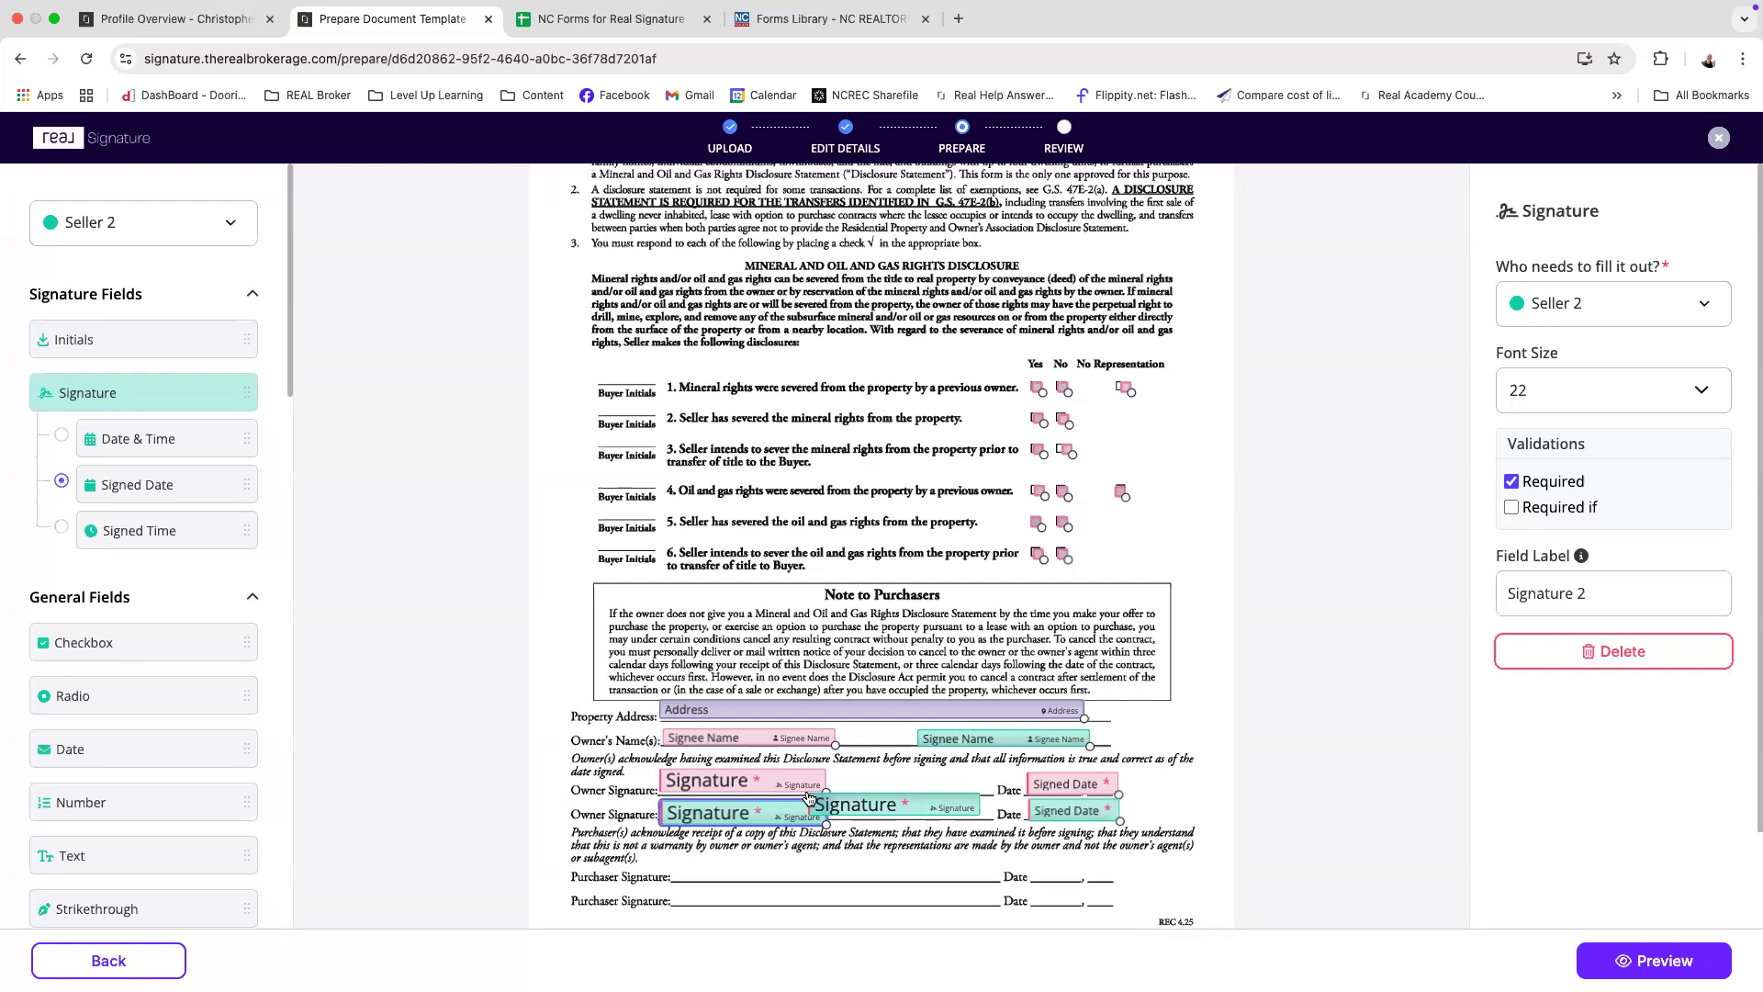
pyautogui.moveTo(808, 797)
pyautogui.mouseDown()
pyautogui.moveTo(976, 432)
pyautogui.moveTo(1010, 403)
pyautogui.moveTo(159, 389)
pyautogui.mouseUp()
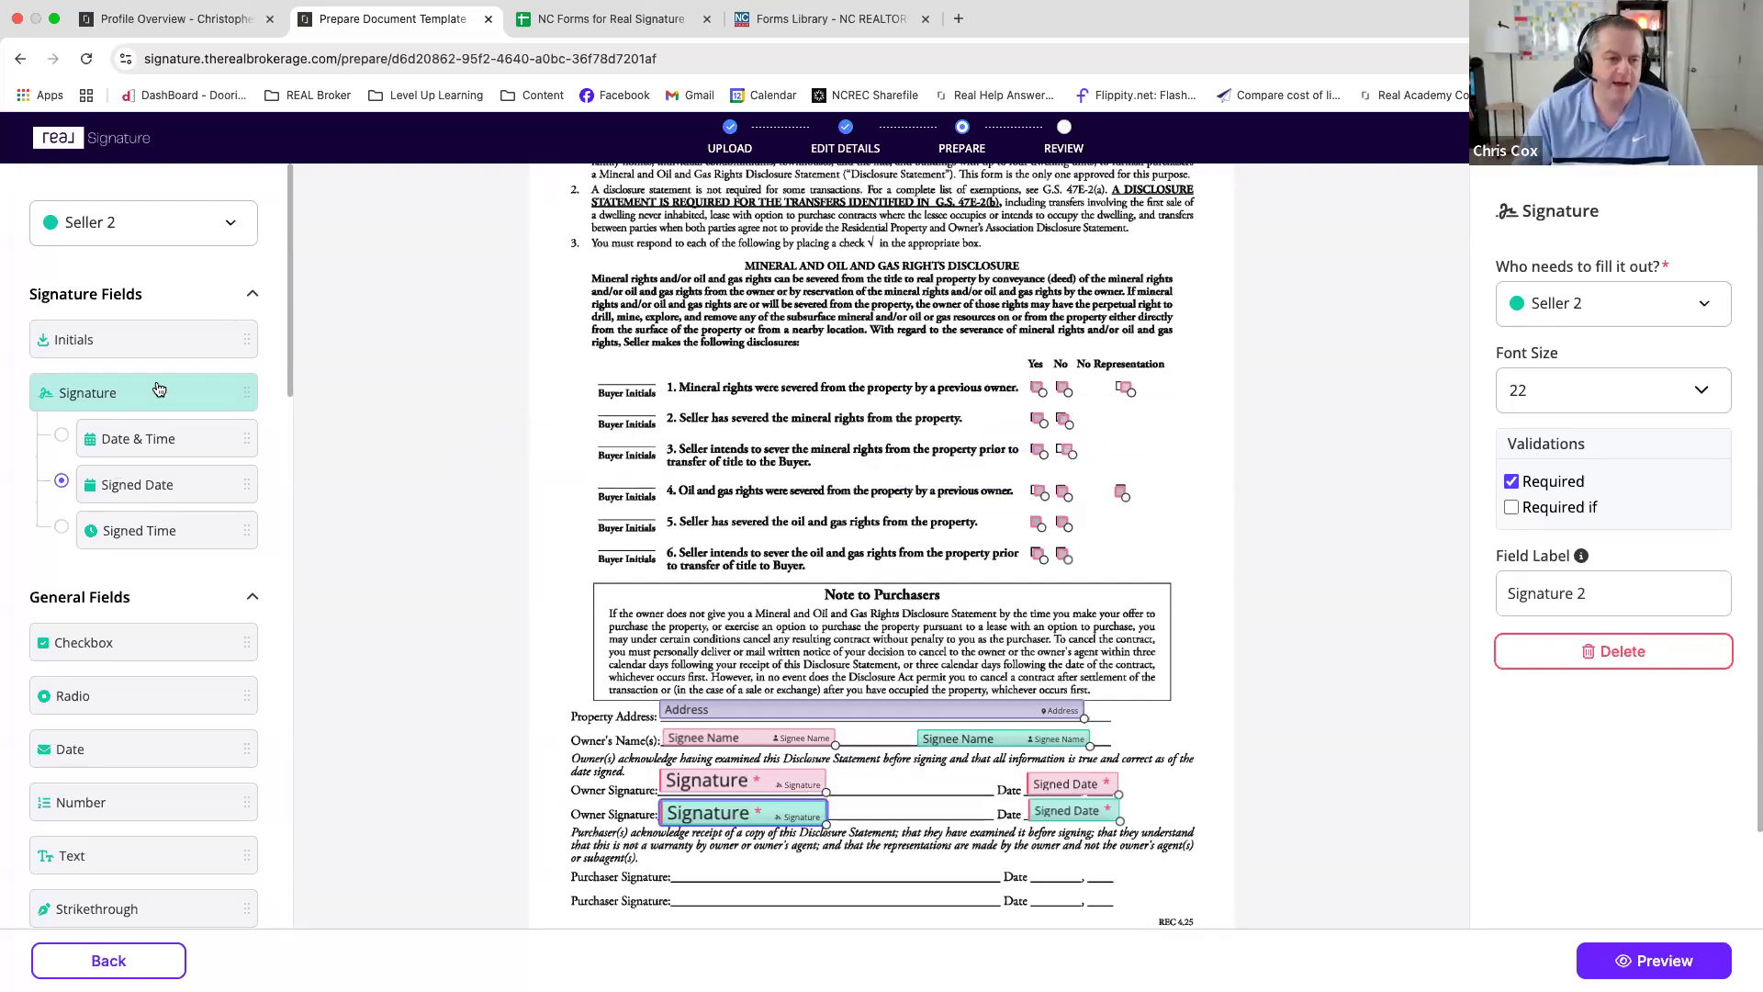
# - Examine the validation settings of the Yes checkbox for disclosure statement 1
pyautogui.click(196, 294)
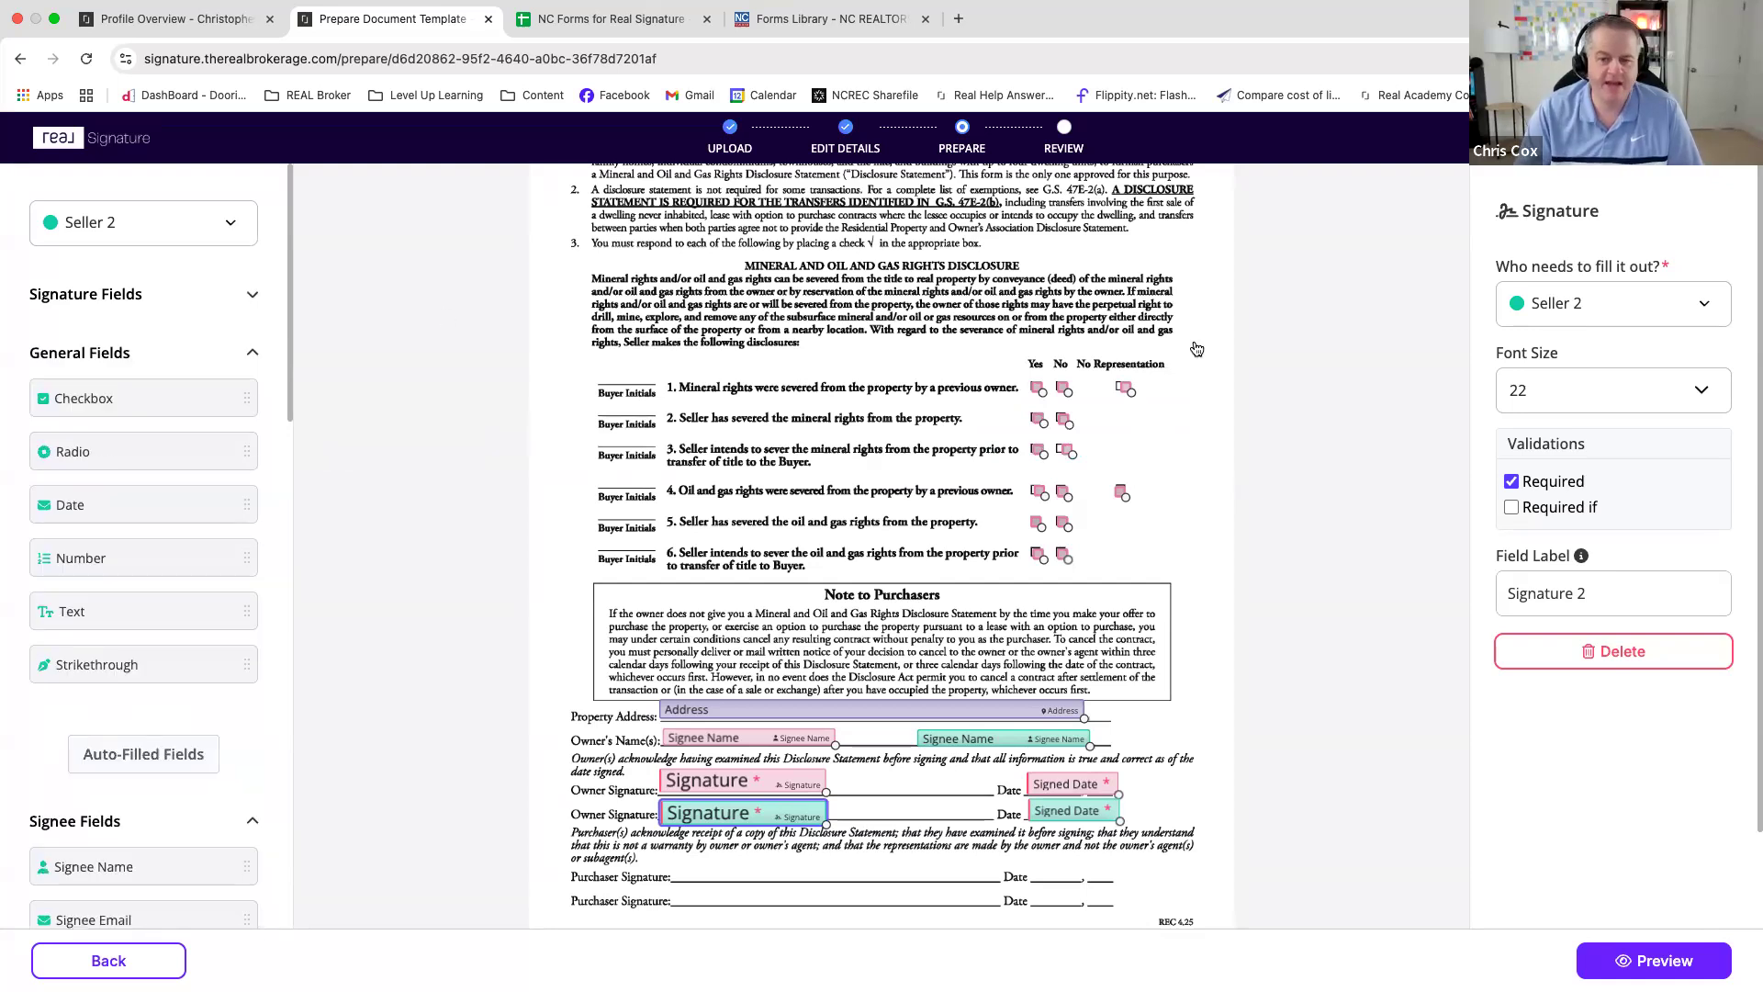
pyautogui.click(1038, 390)
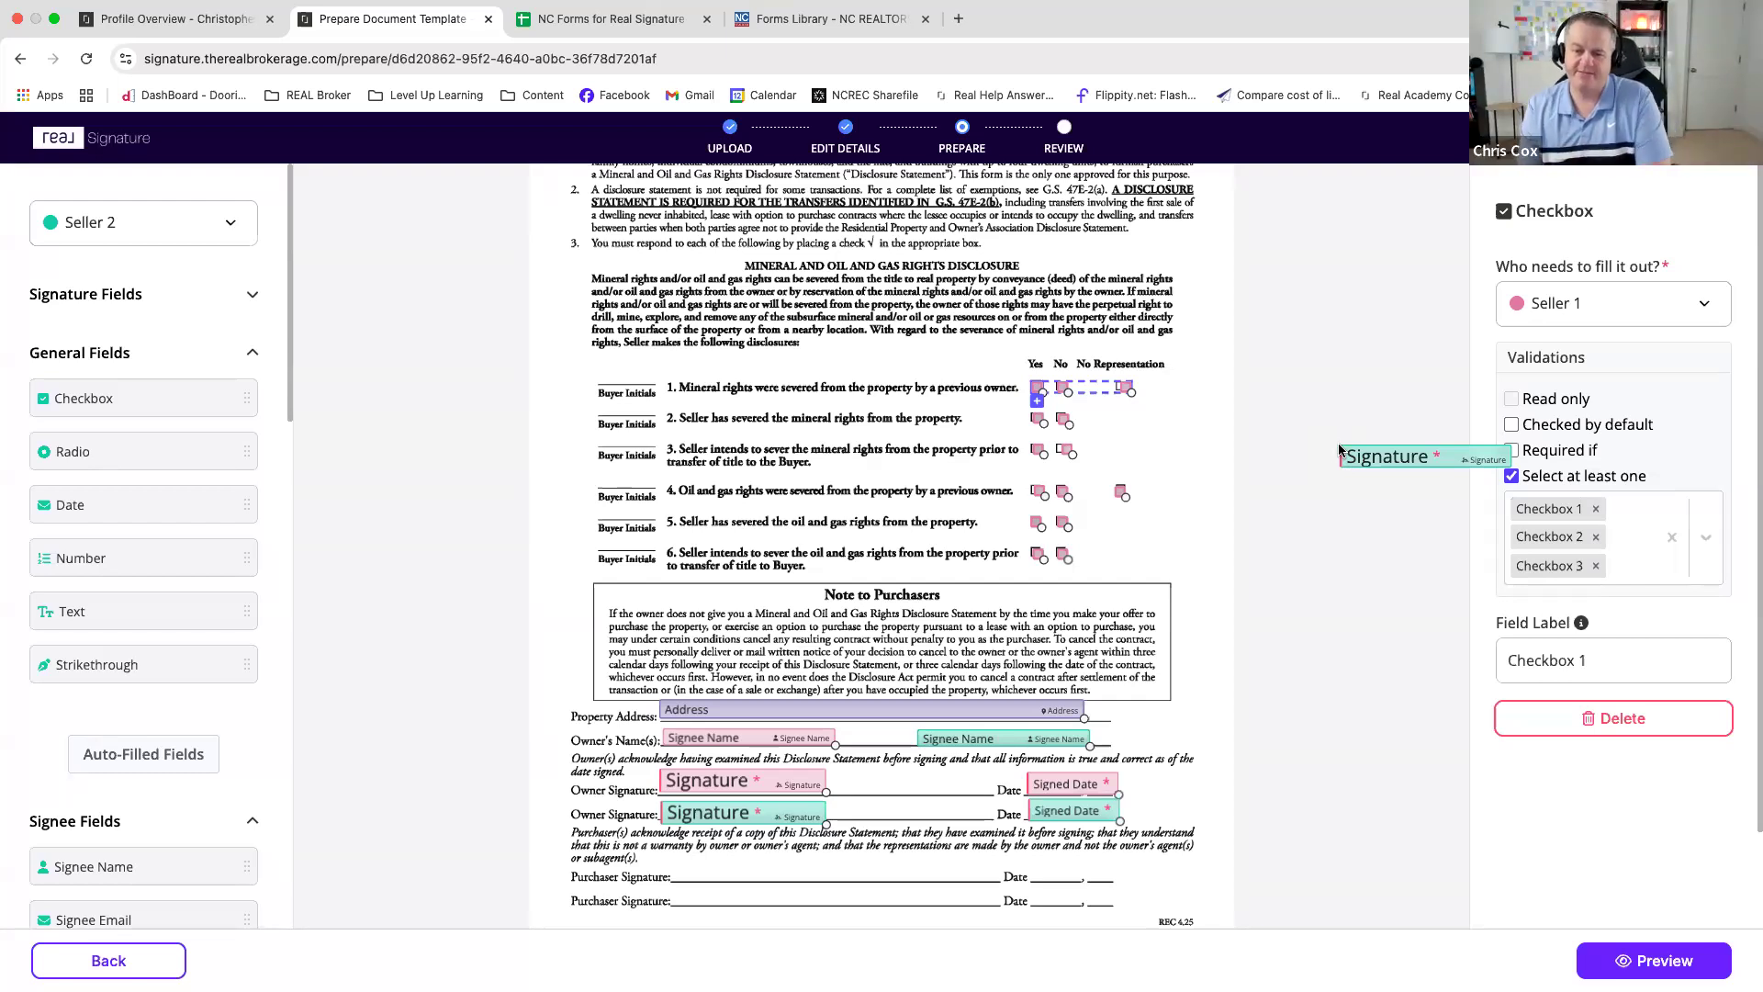
pyautogui.moveTo(1339, 450)
pyautogui.mouseDown()
pyautogui.moveTo(1320, 508)
pyautogui.moveTo(1394, 512)
pyautogui.mouseUp()
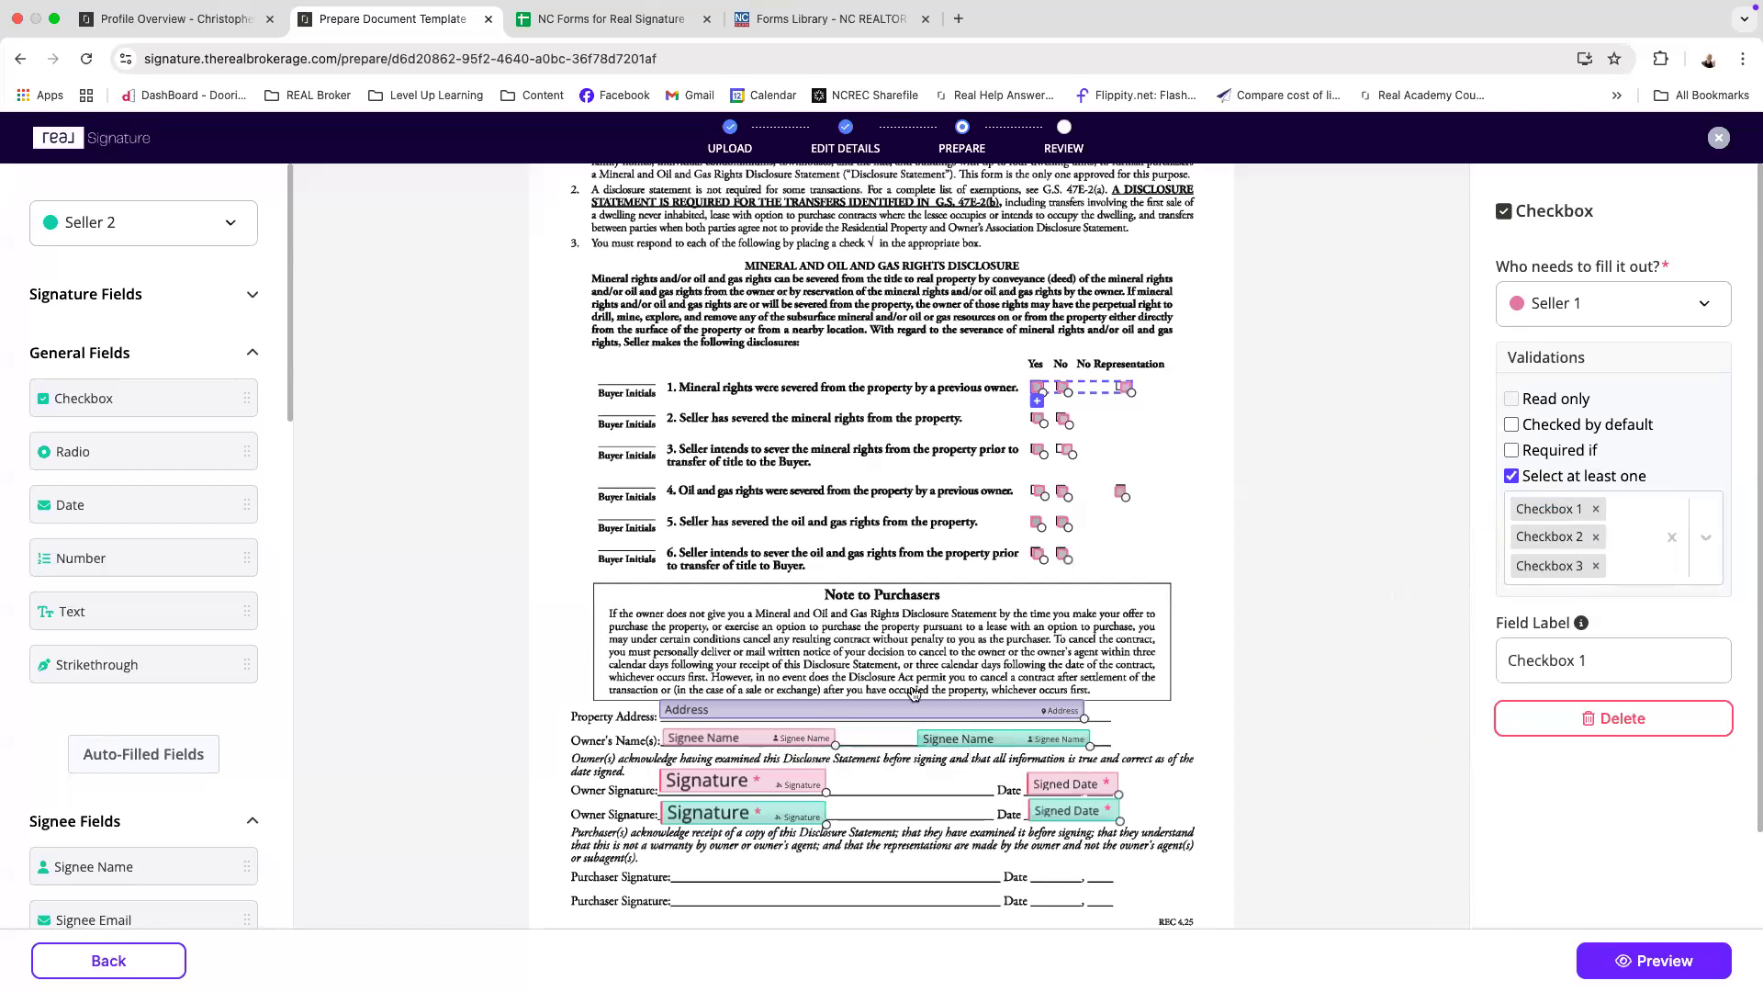
# - Preview the completed NC Mineral Oil Gas Disclosure template, check its field placement, and publish it
pyautogui.scroll(3, 897, 567)
pyautogui.scroll(-3, 898, 567)
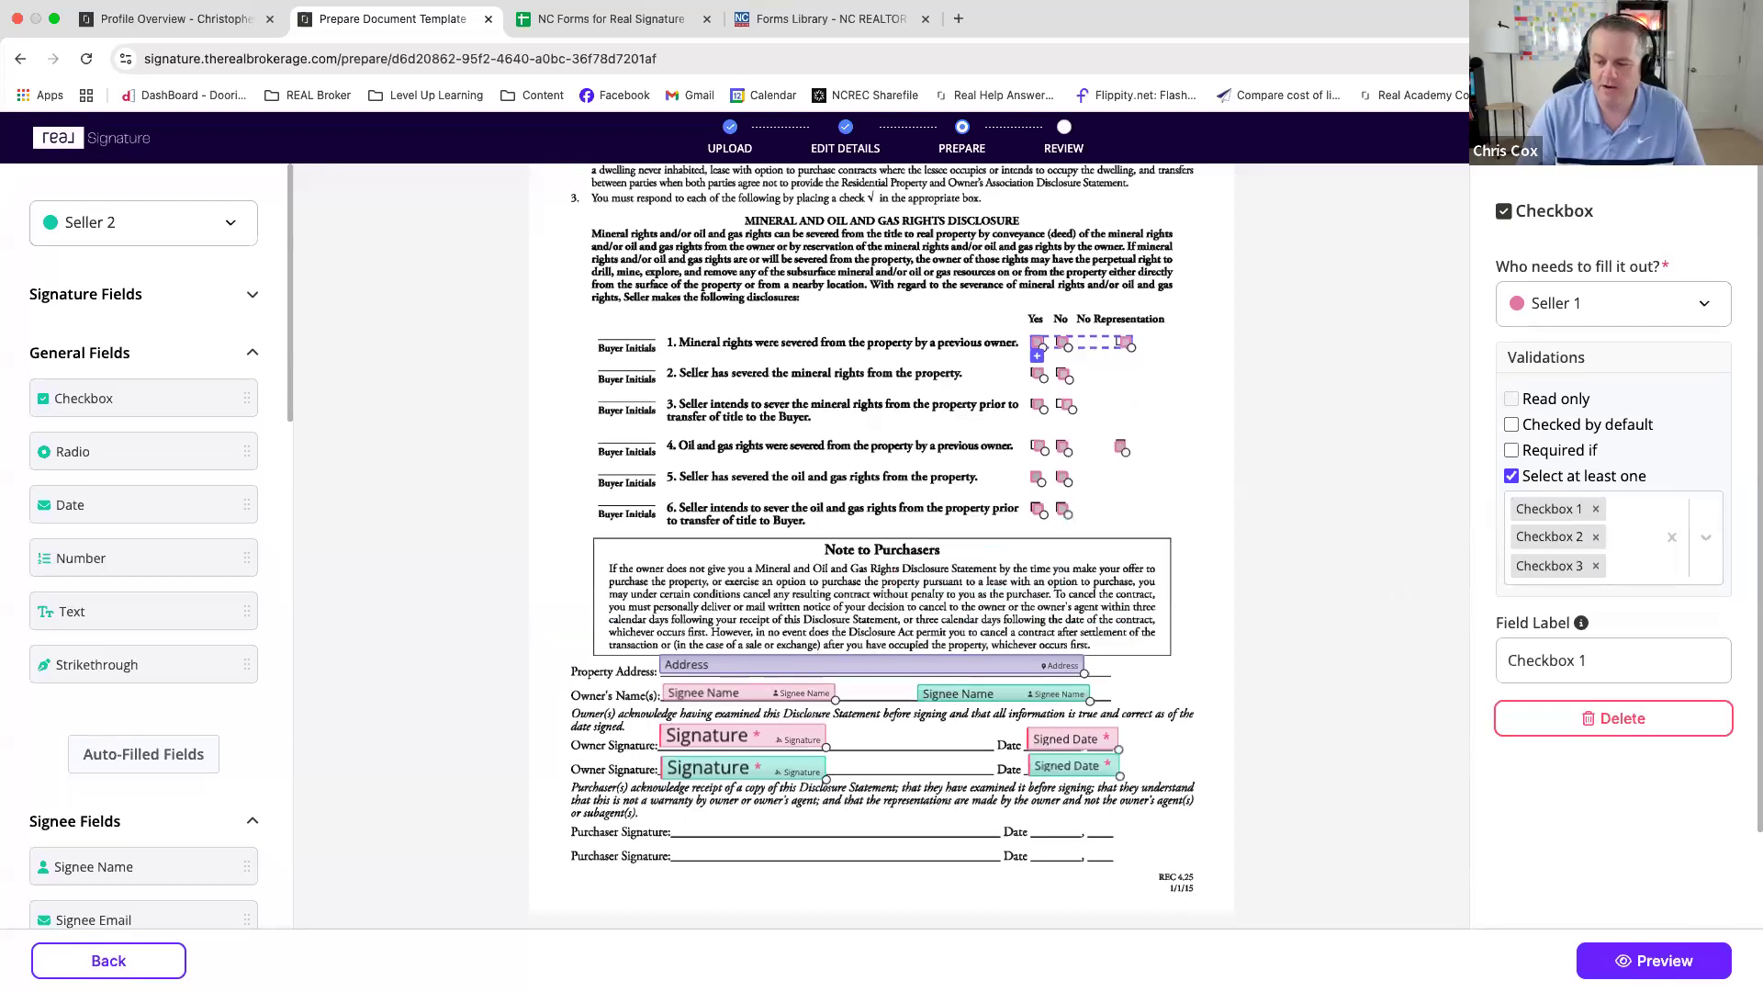
pyautogui.click(1664, 964)
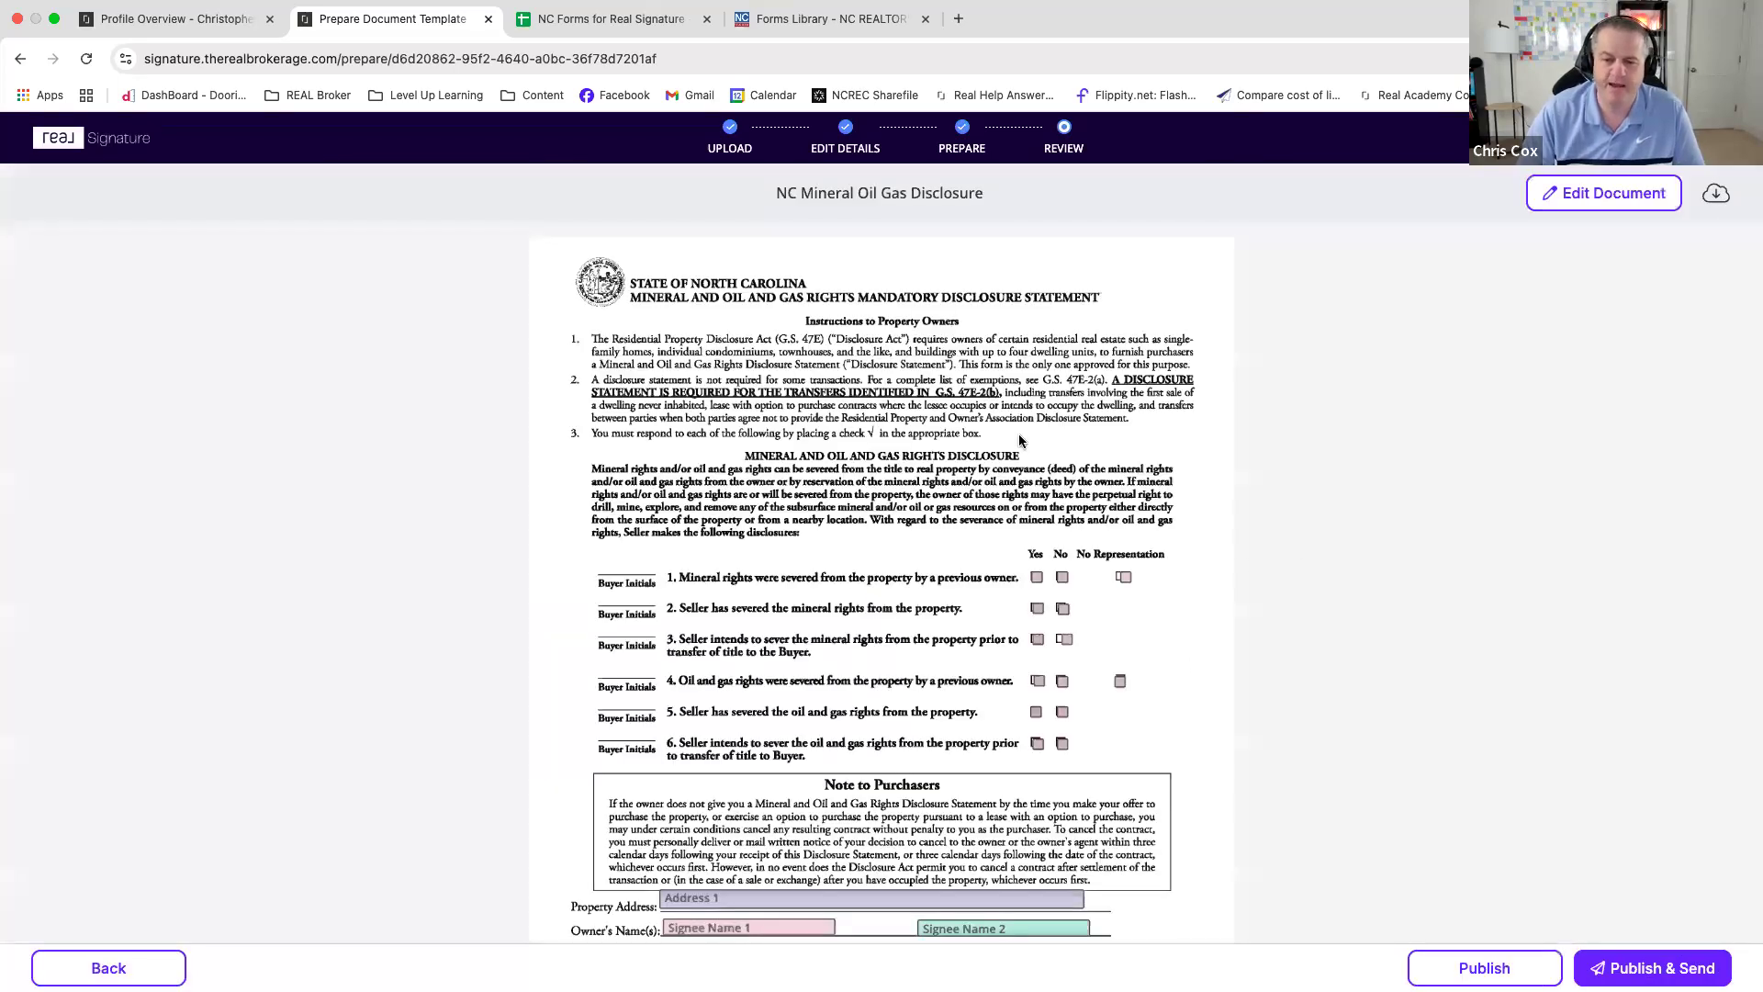
pyautogui.scroll(-2, 872, 481)
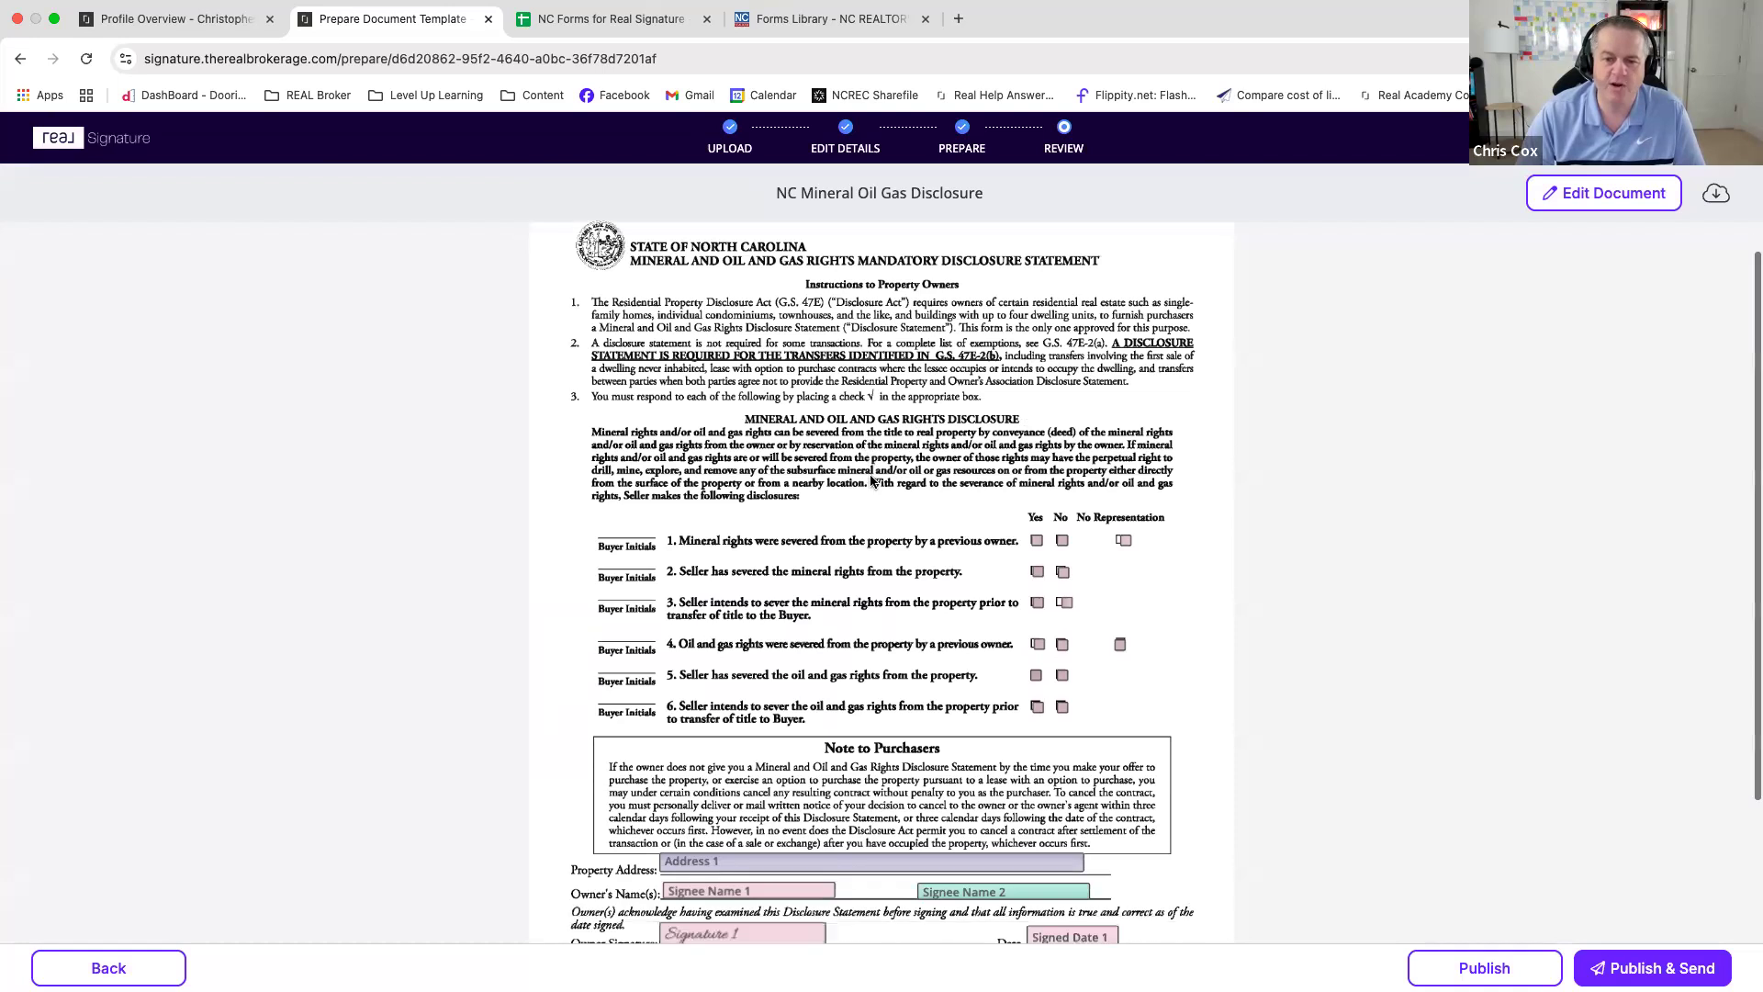
pyautogui.scroll(-1, 872, 482)
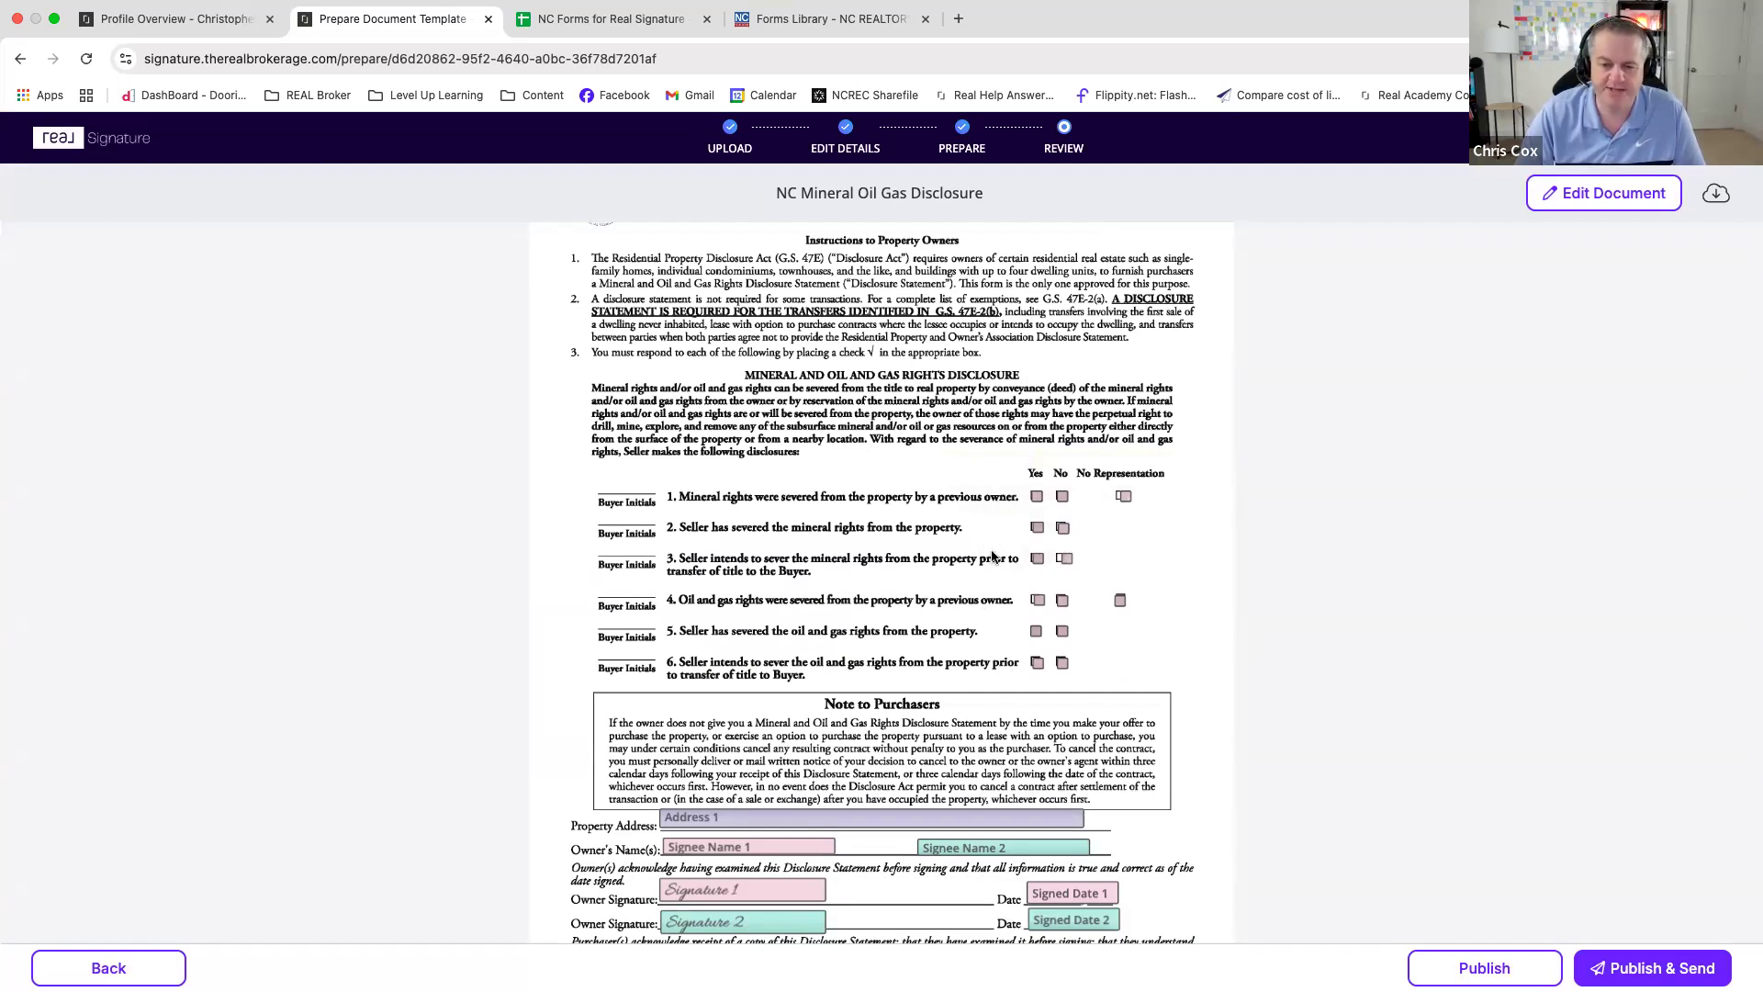
pyautogui.scroll(-2, 863, 731)
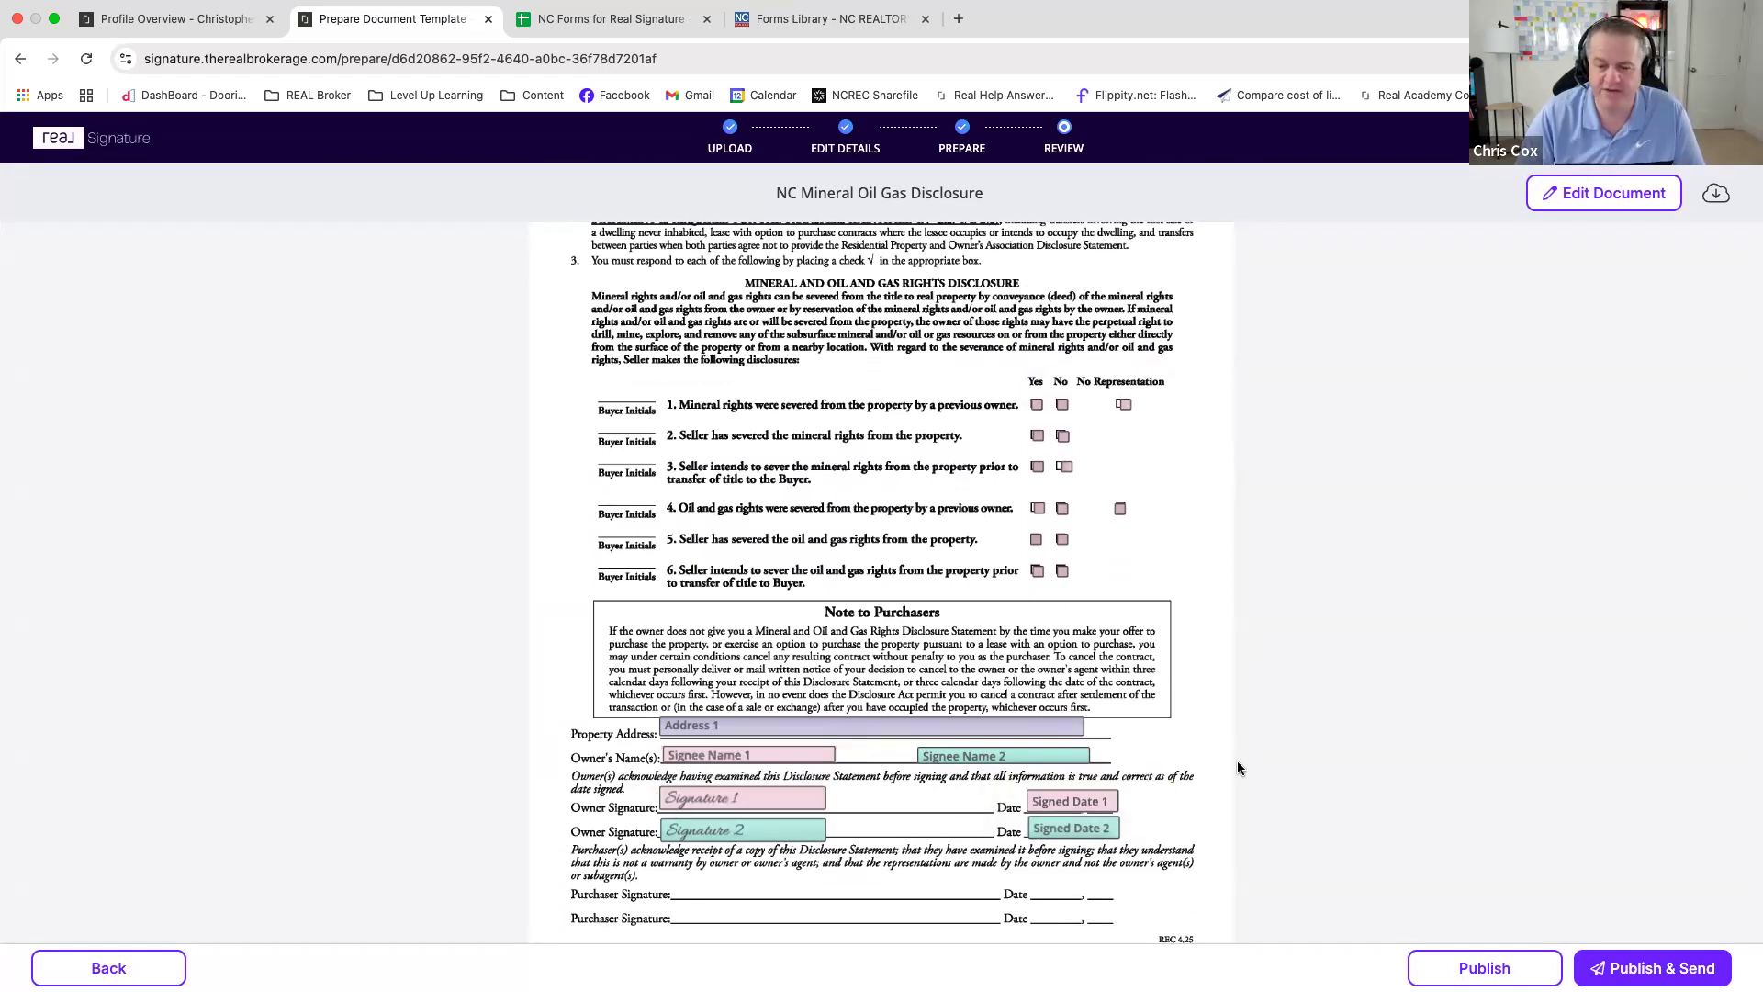
pyautogui.scroll(-1, 1386, 759)
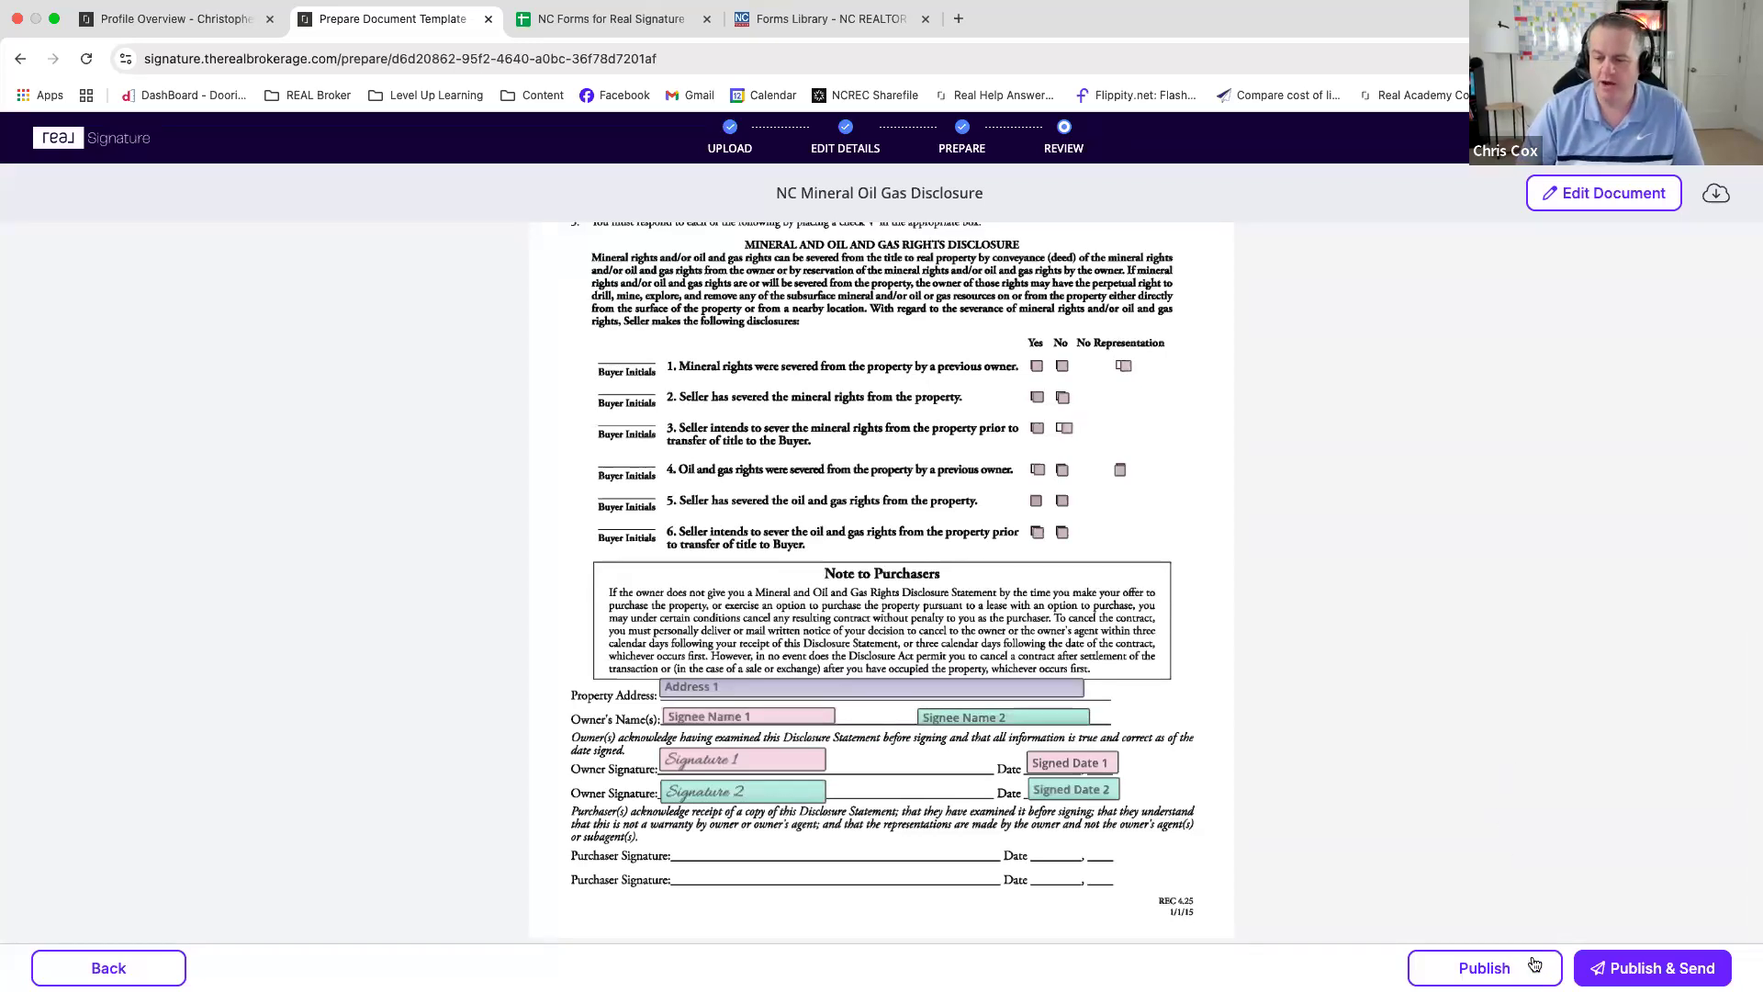
pyautogui.click(1484, 968)
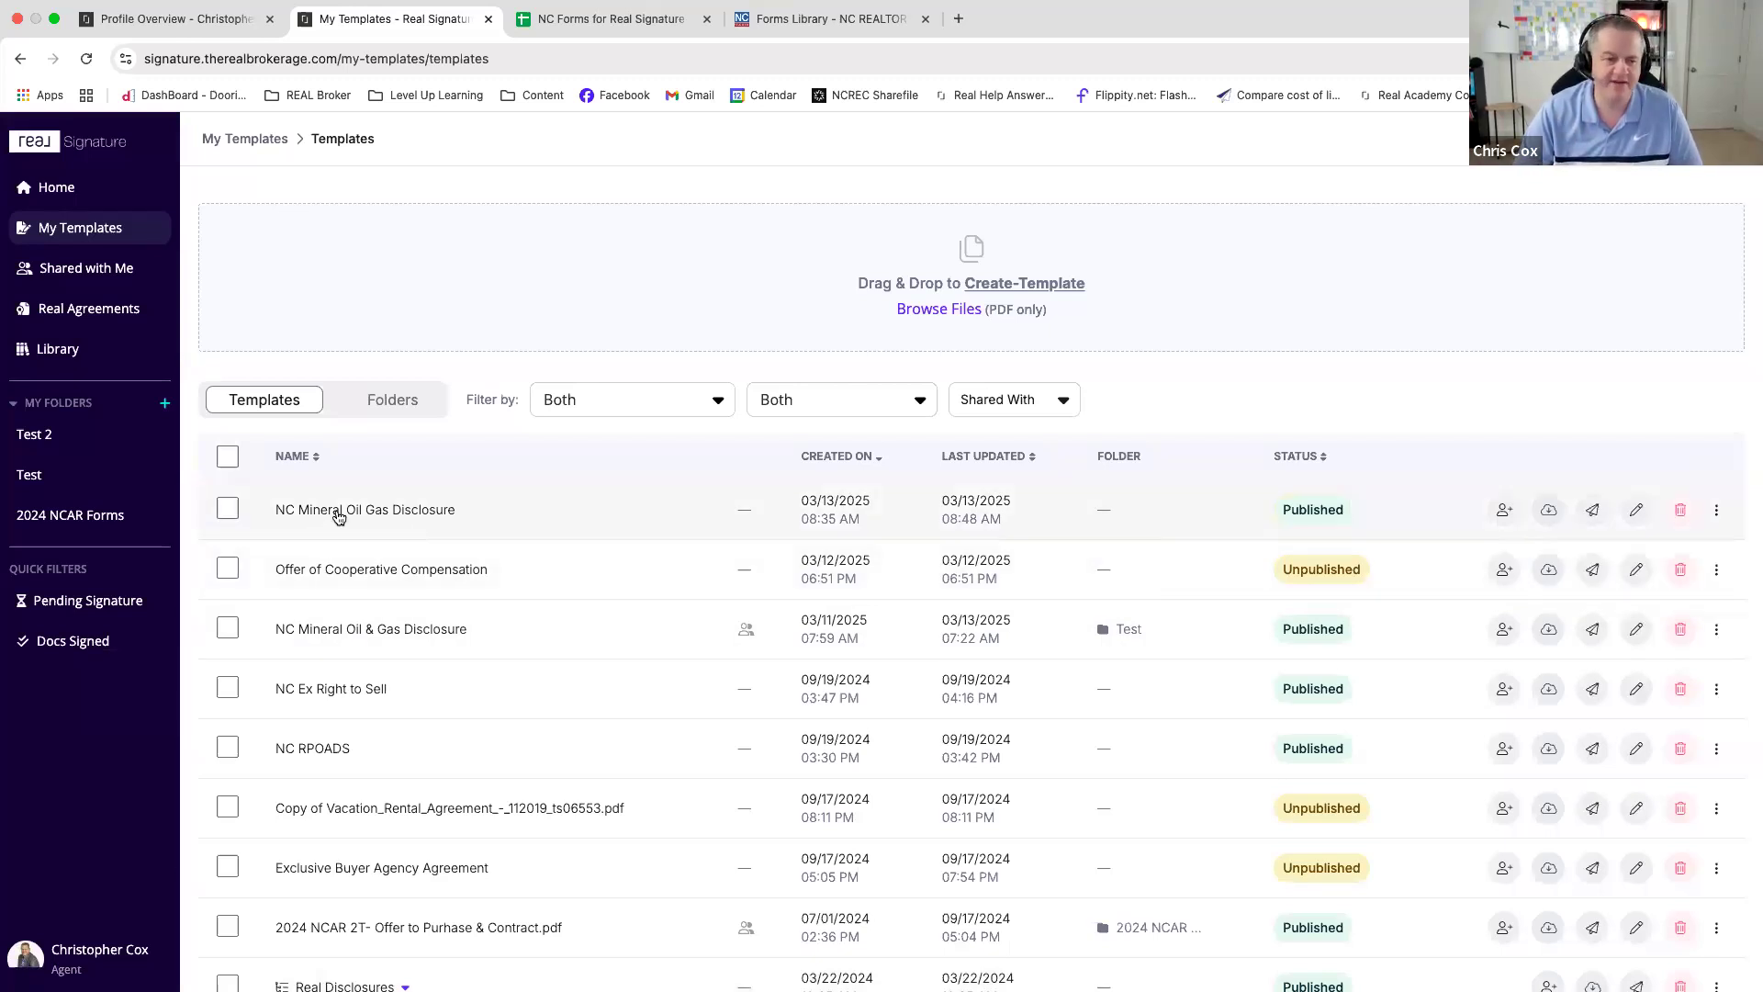
# - Start sending the NC Mineral Oil Gas Disclosure template without connecting a transaction, and remove the second Seller recipient
pyautogui.click(1592, 511)
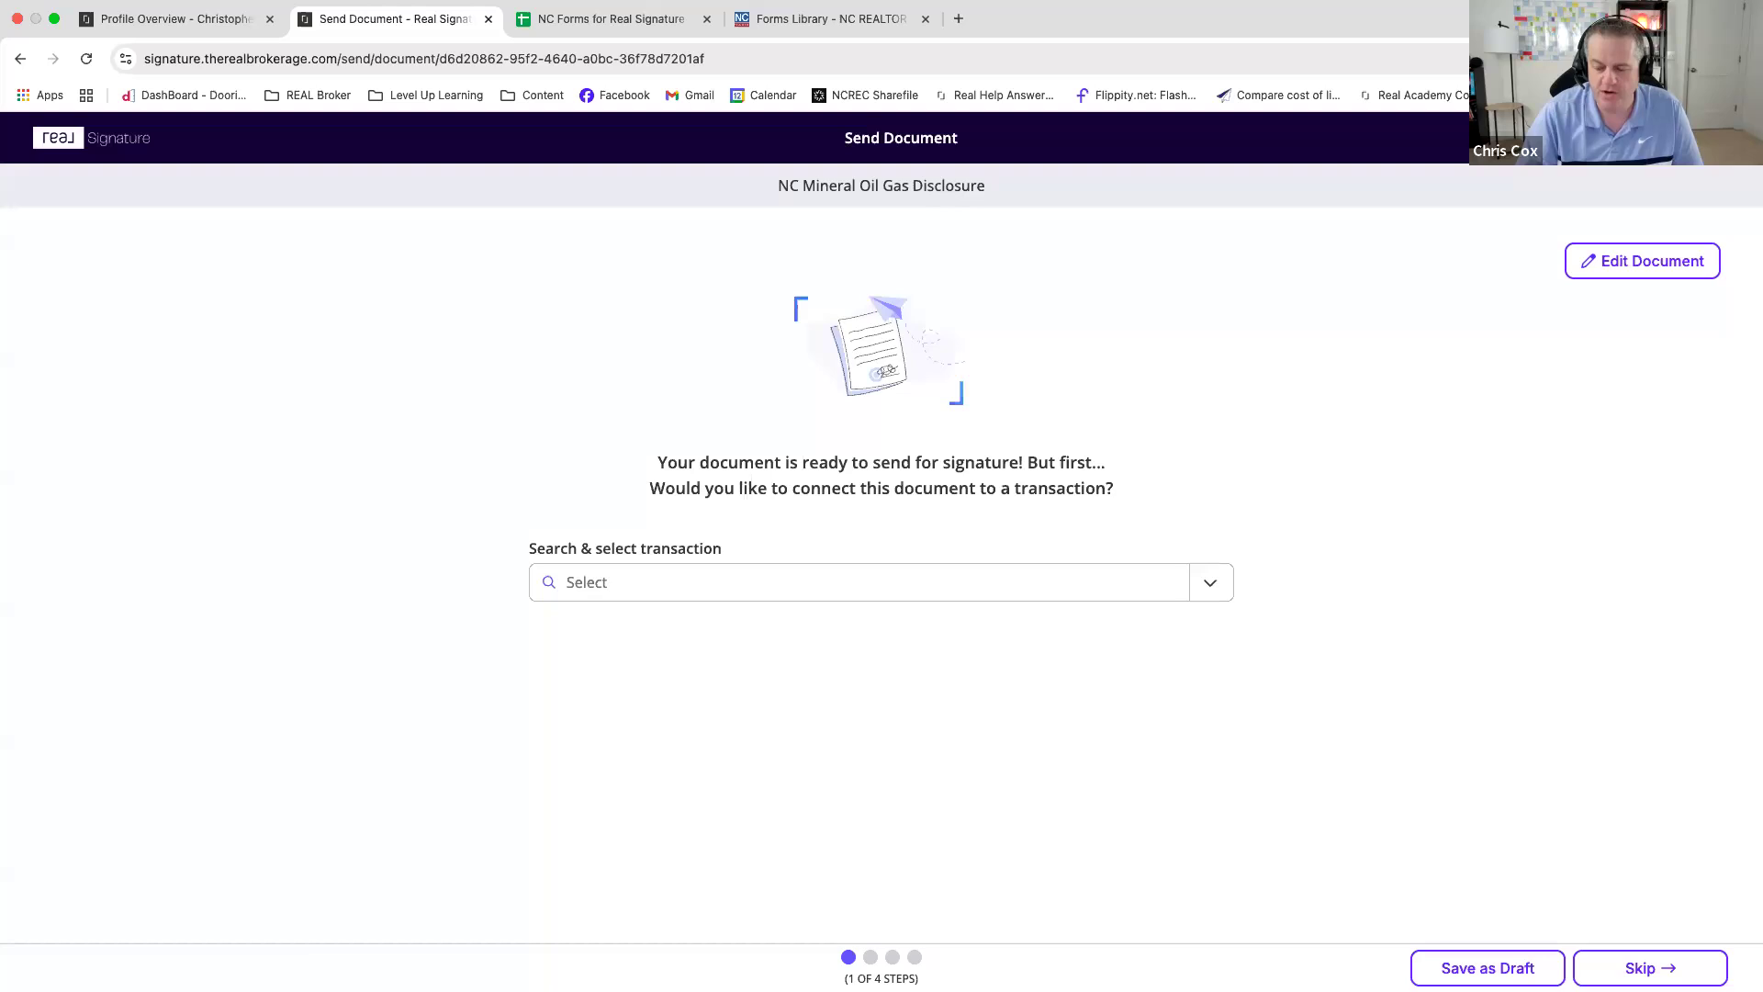
pyautogui.click(1669, 970)
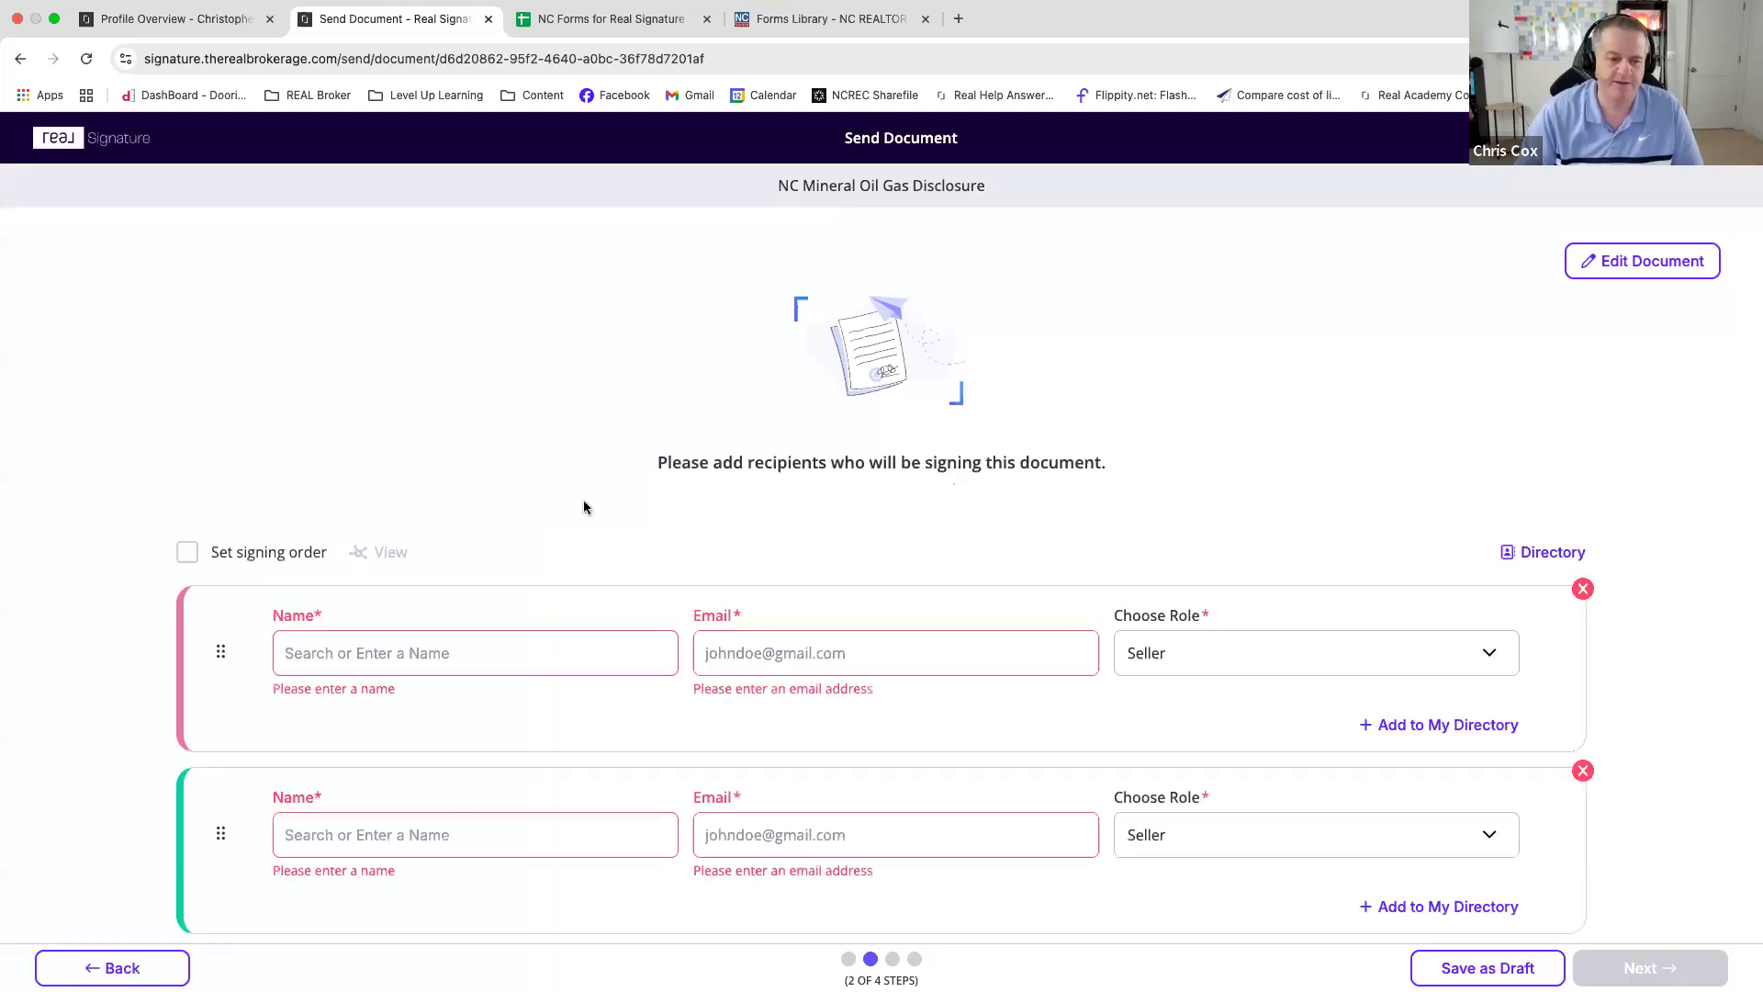
pyautogui.moveTo(334, 555)
pyautogui.scroll(-2, 334, 562)
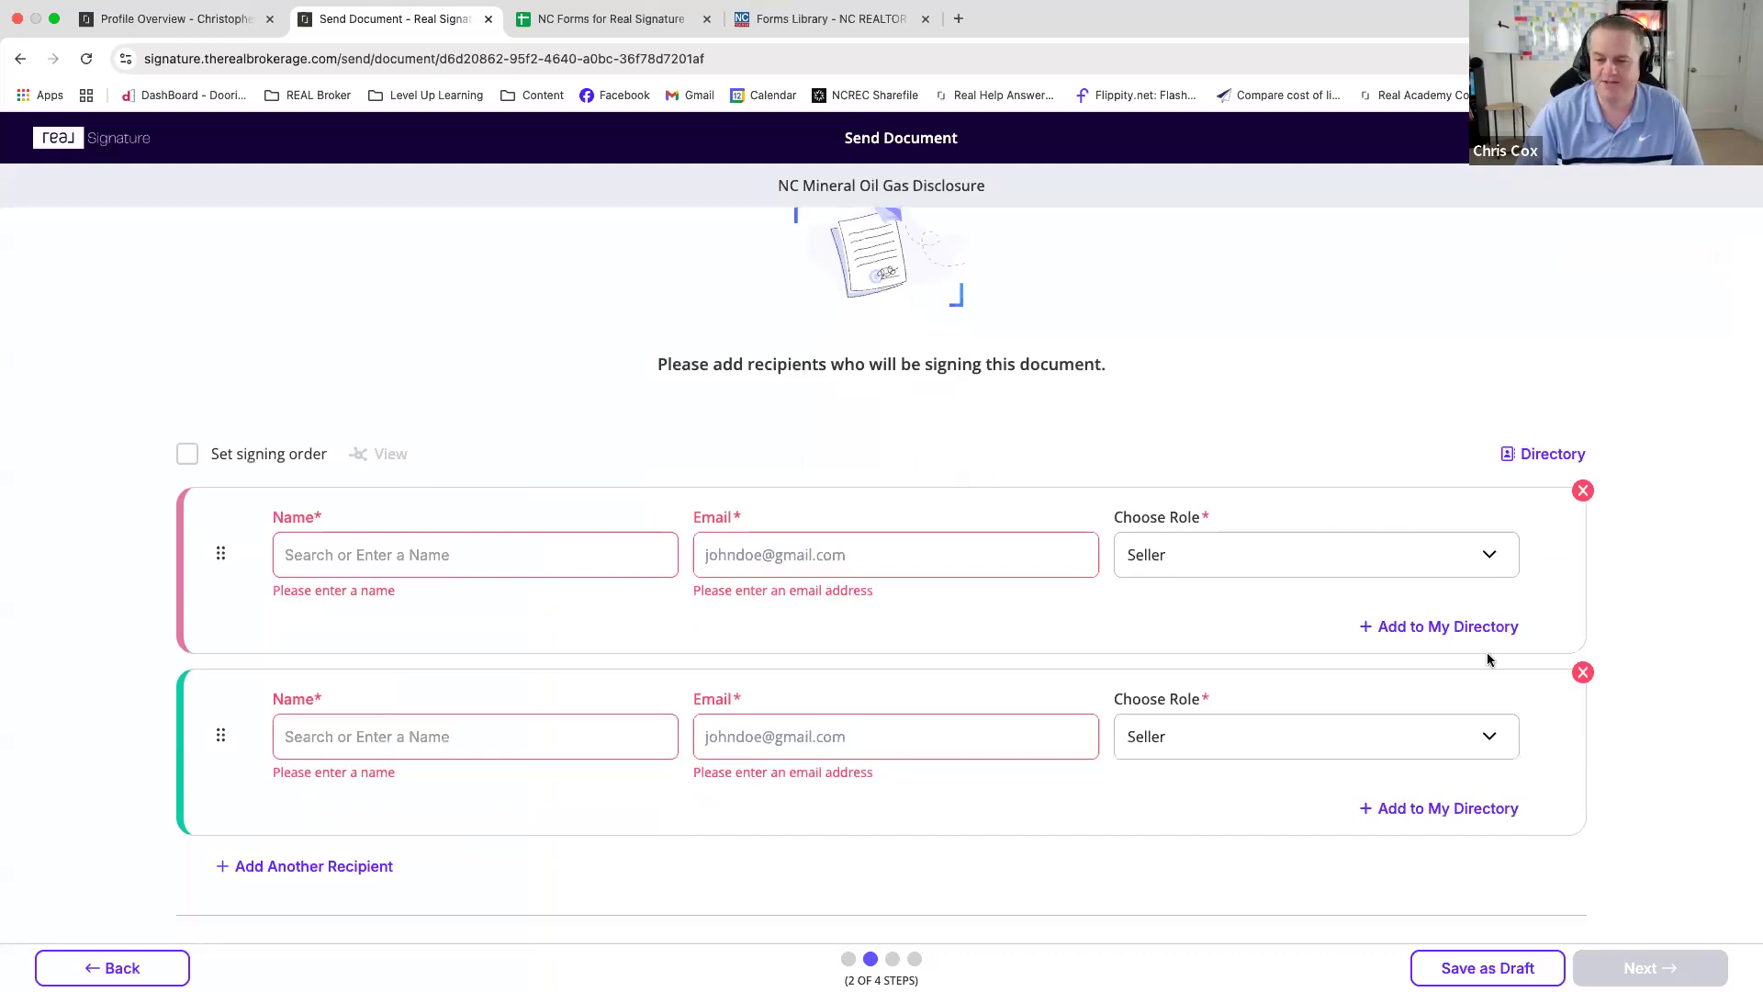
pyautogui.click(1582, 673)
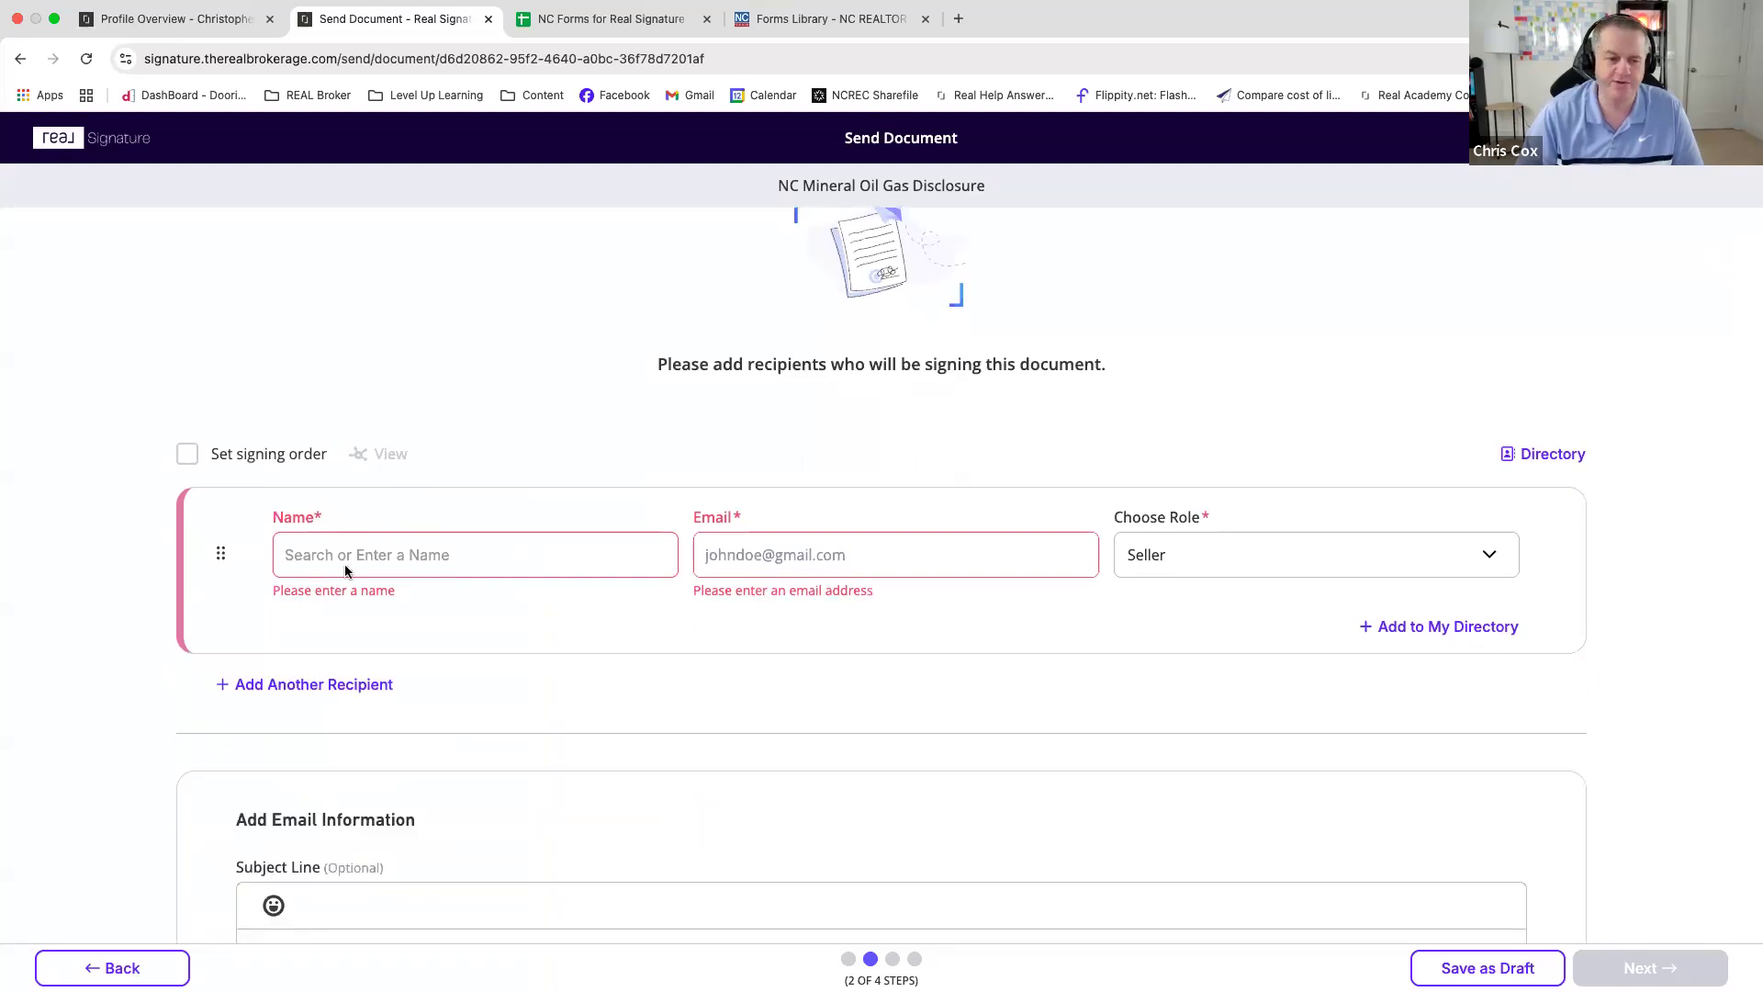
# - Fill in the test seller's full name and email address for the remaining Seller recipient
pyautogui.click(435, 557)
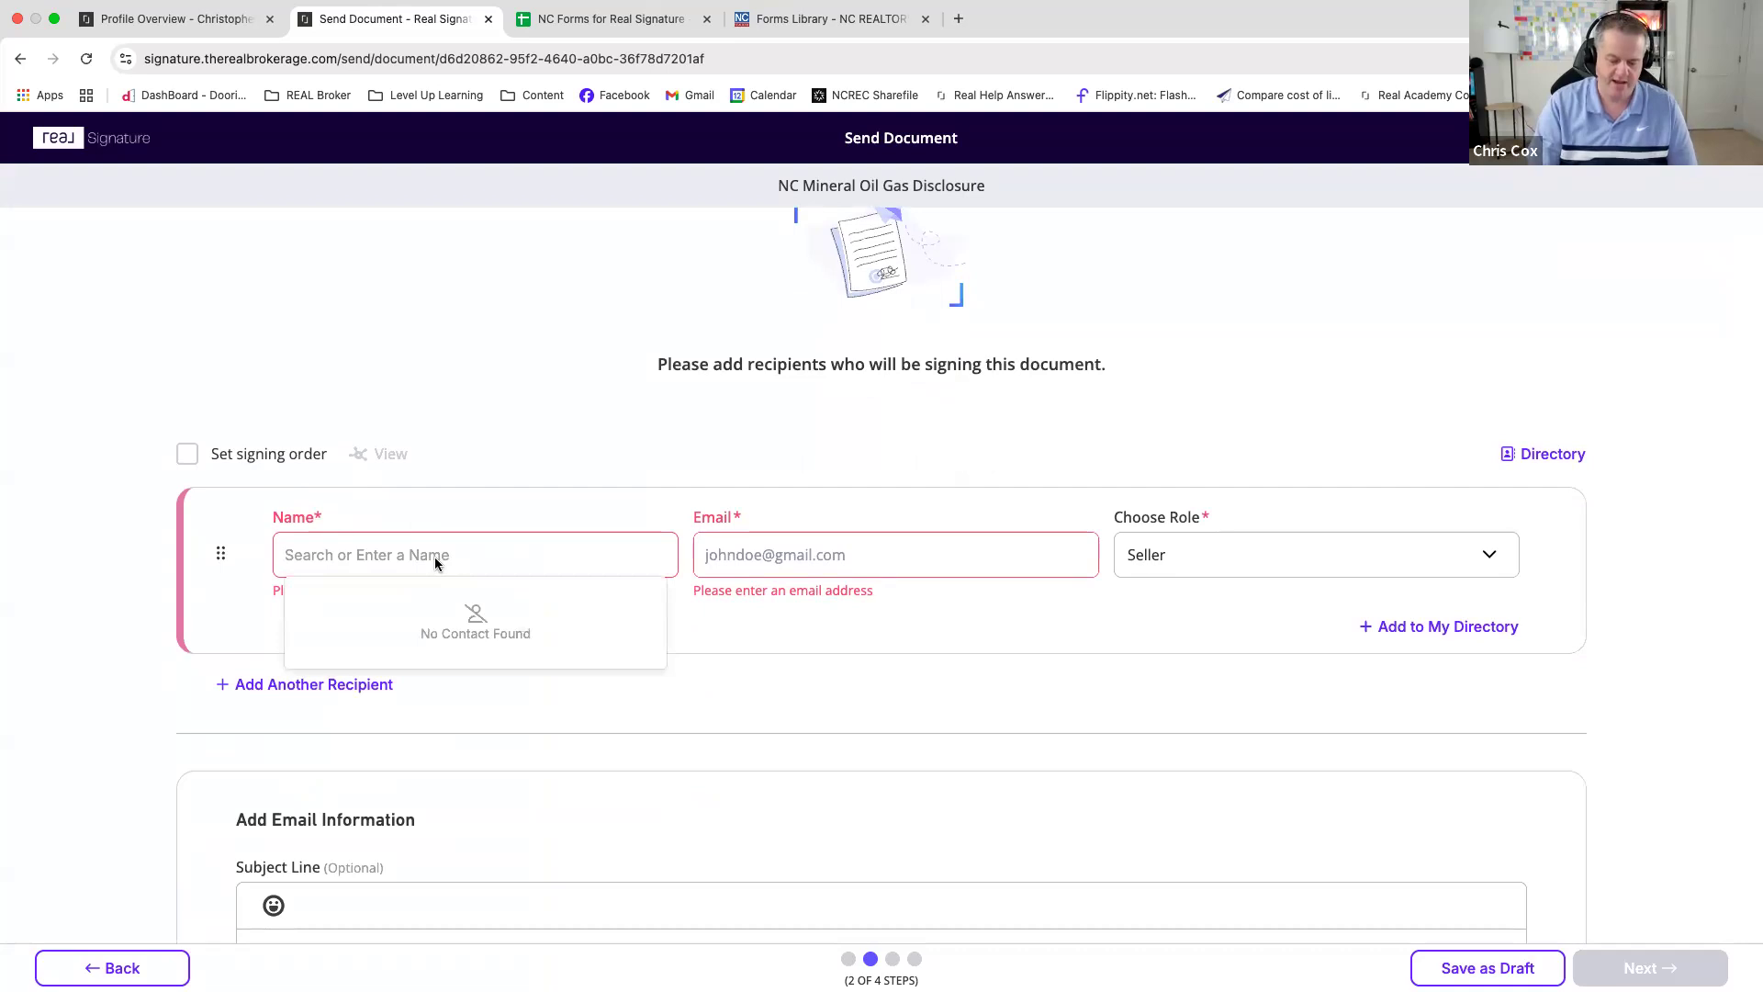
pyautogui.write('Test Mc')
pyautogui.write('T')
pyautogui.press('BackSpace')
pyautogui.write('M')
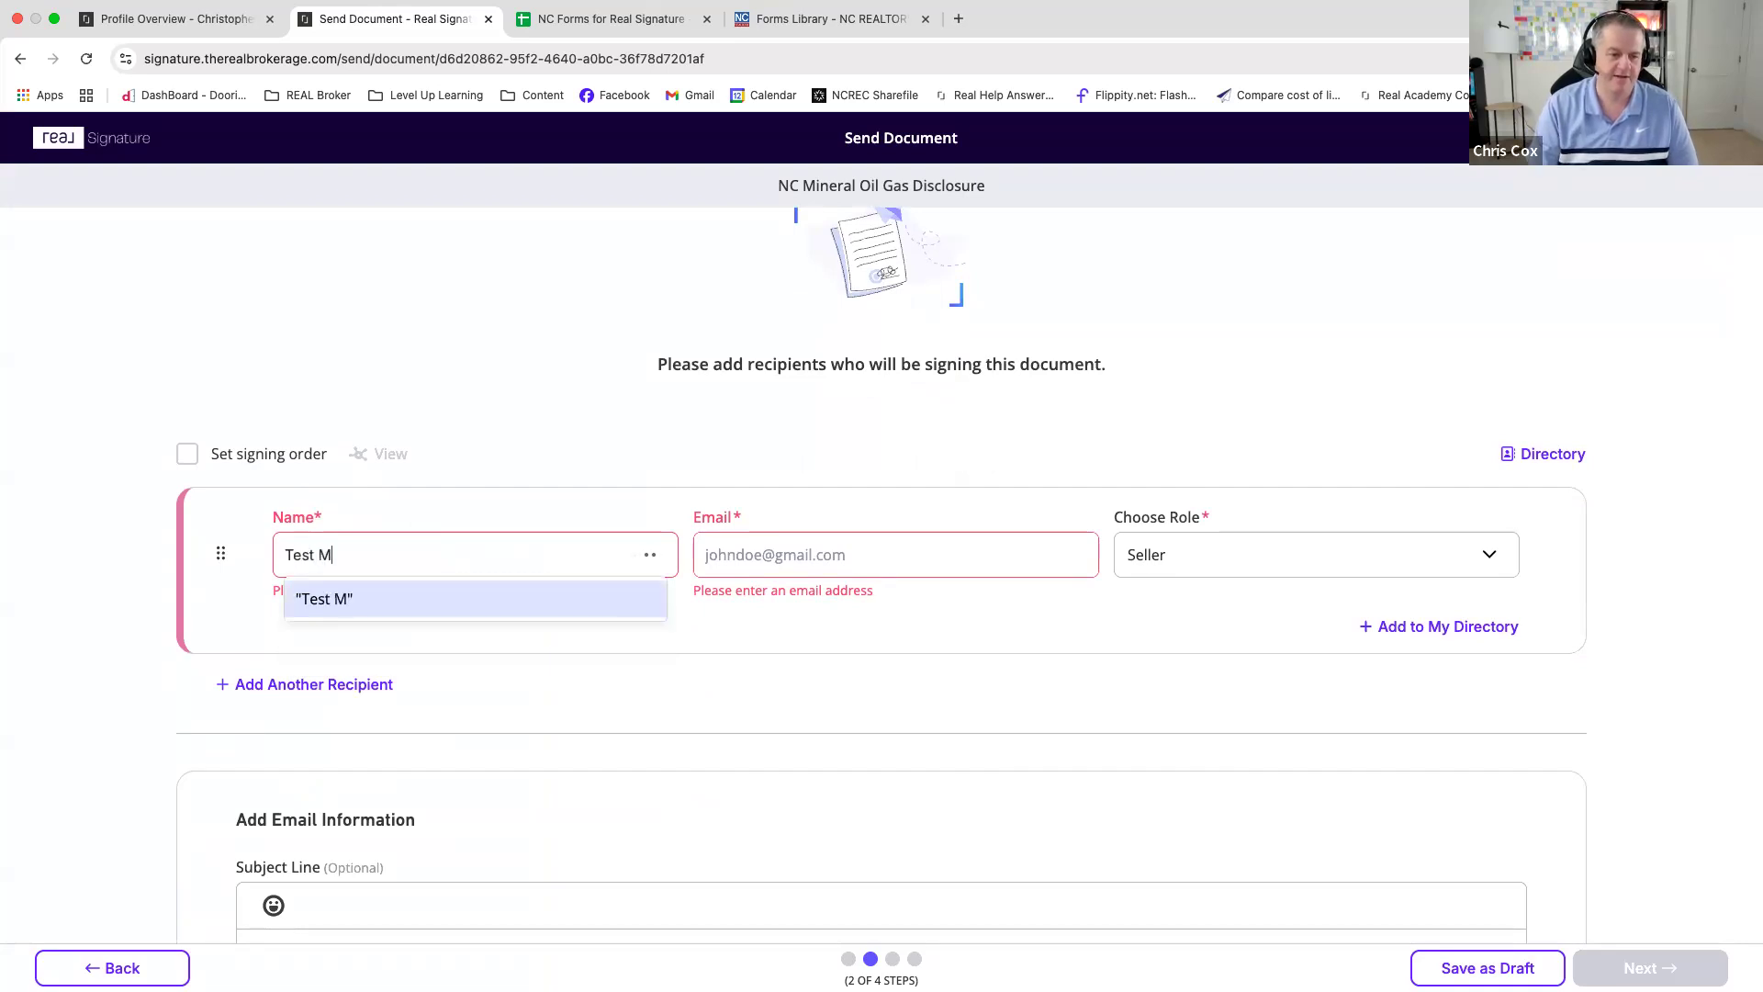
pyautogui.write('cTesterson')
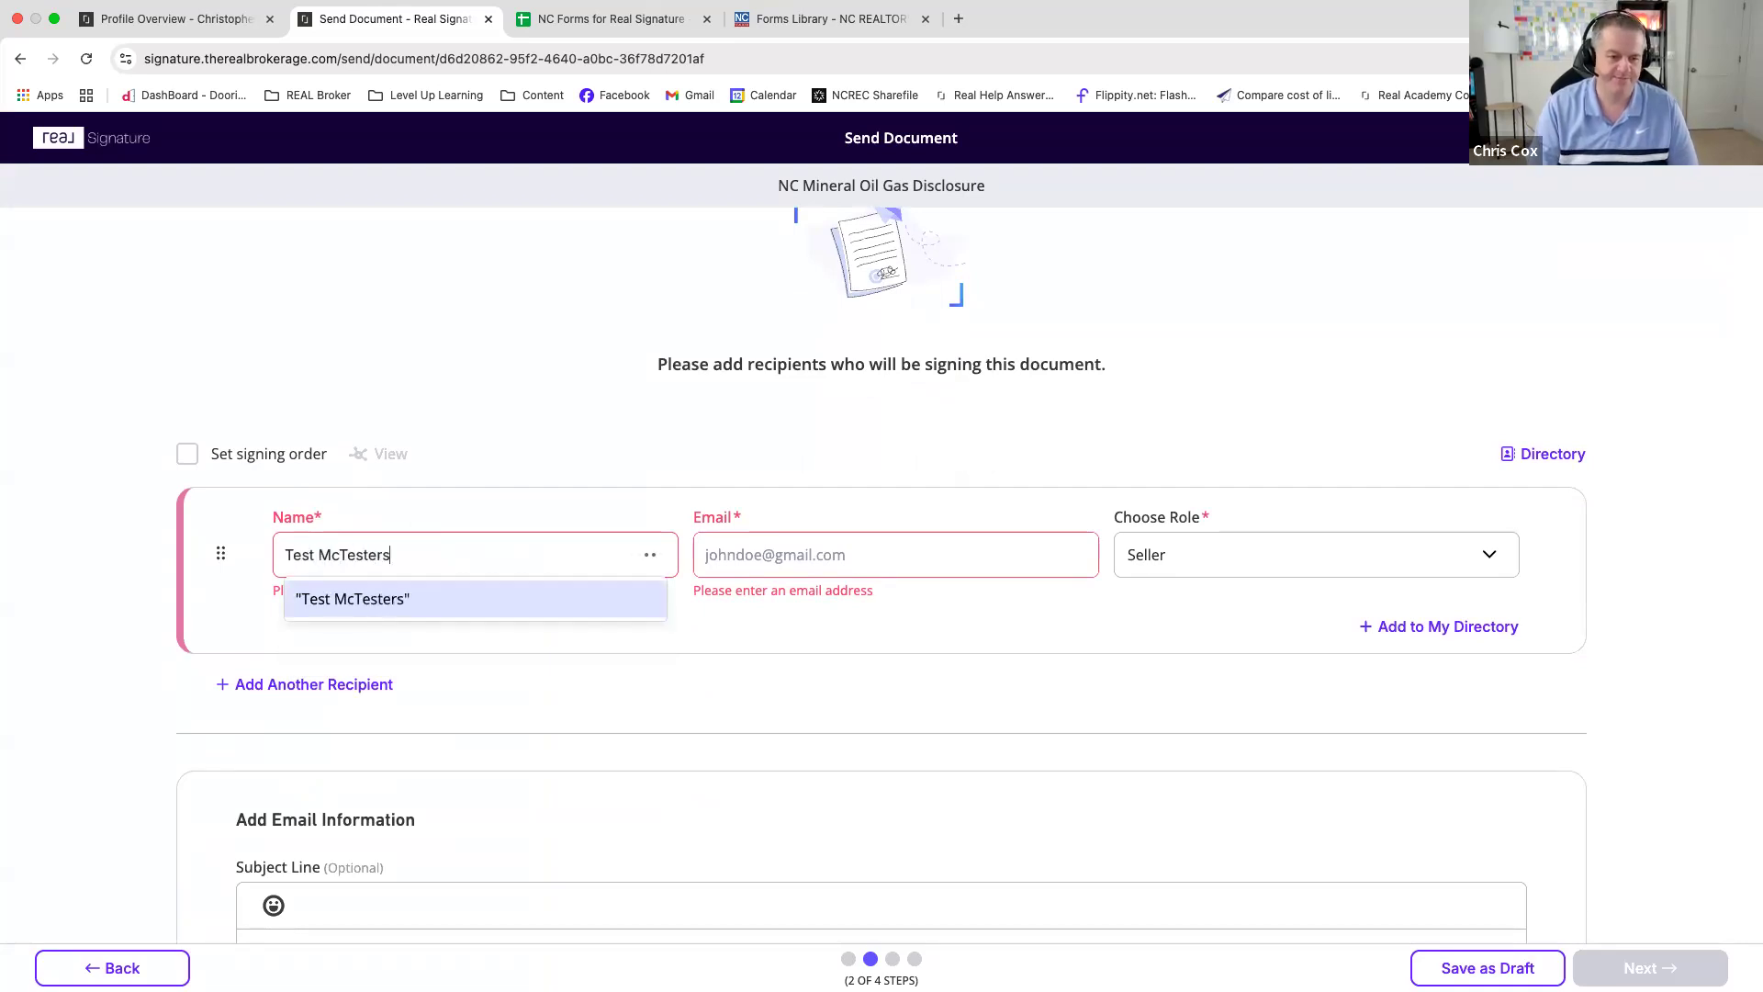
pyautogui.press('Return')
pyautogui.click(753, 557)
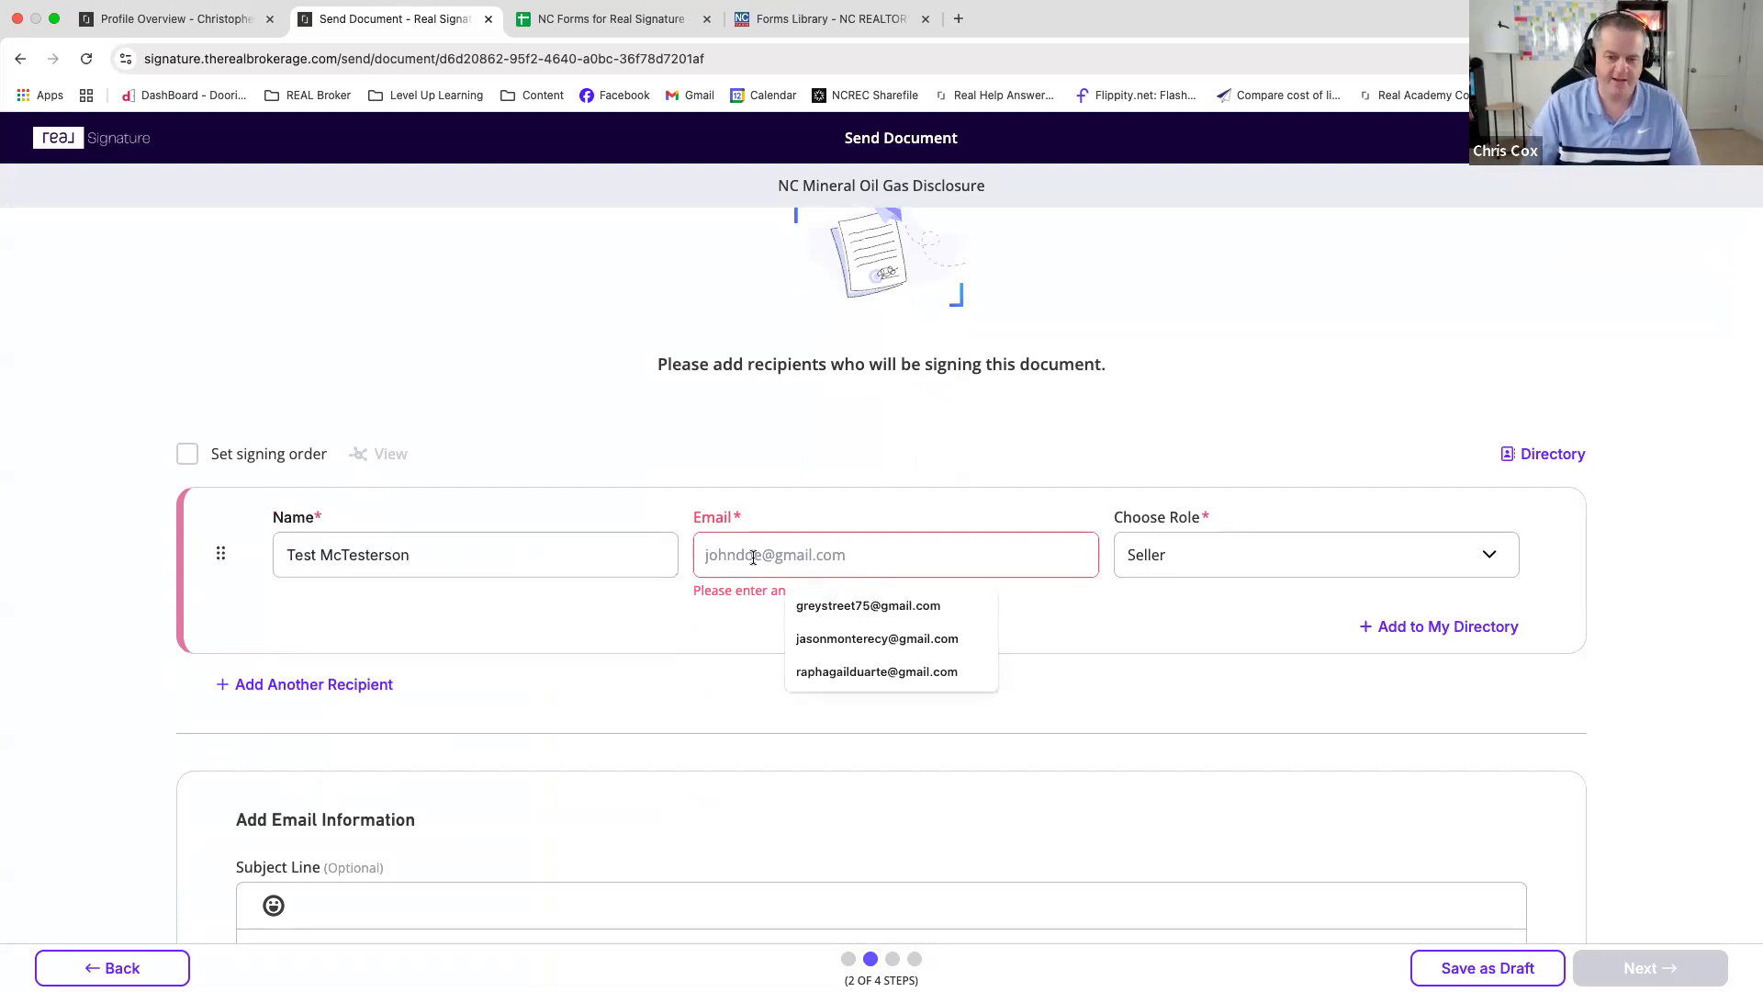
pyautogui.click(808, 605)
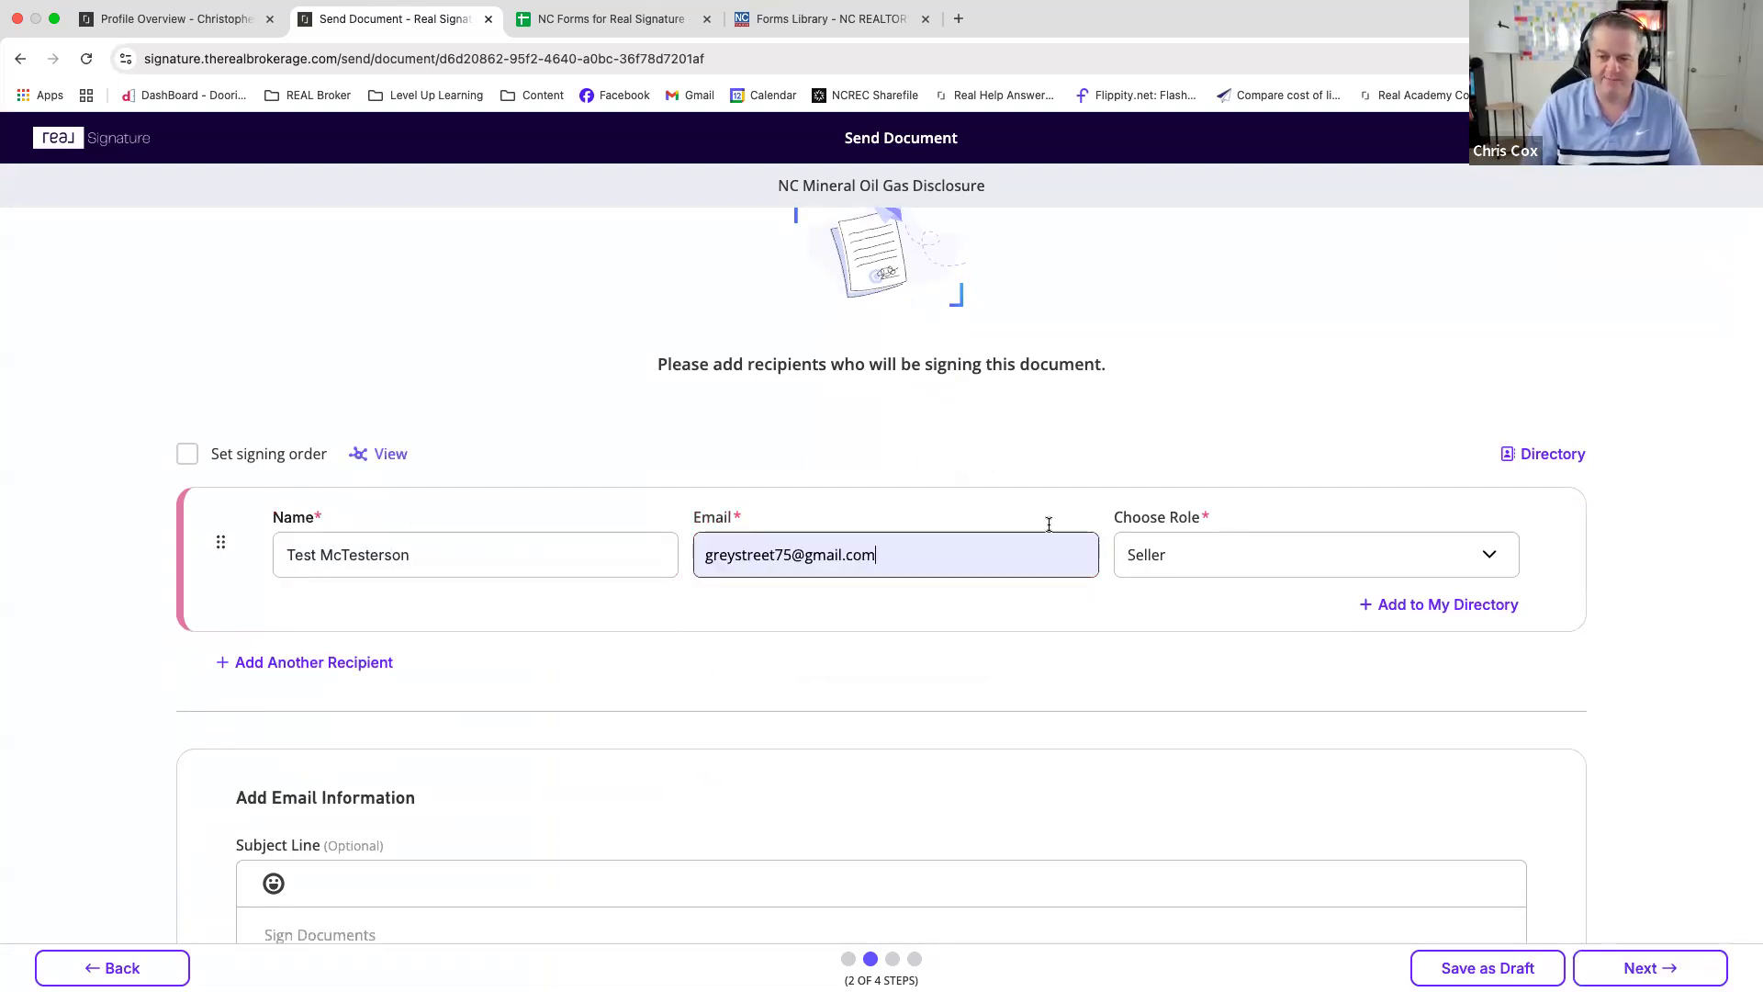
# - Set the email subject line to "Sign These Documents" and the email message to "Now", and continue to the sender information
pyautogui.scroll(-3, 450, 658)
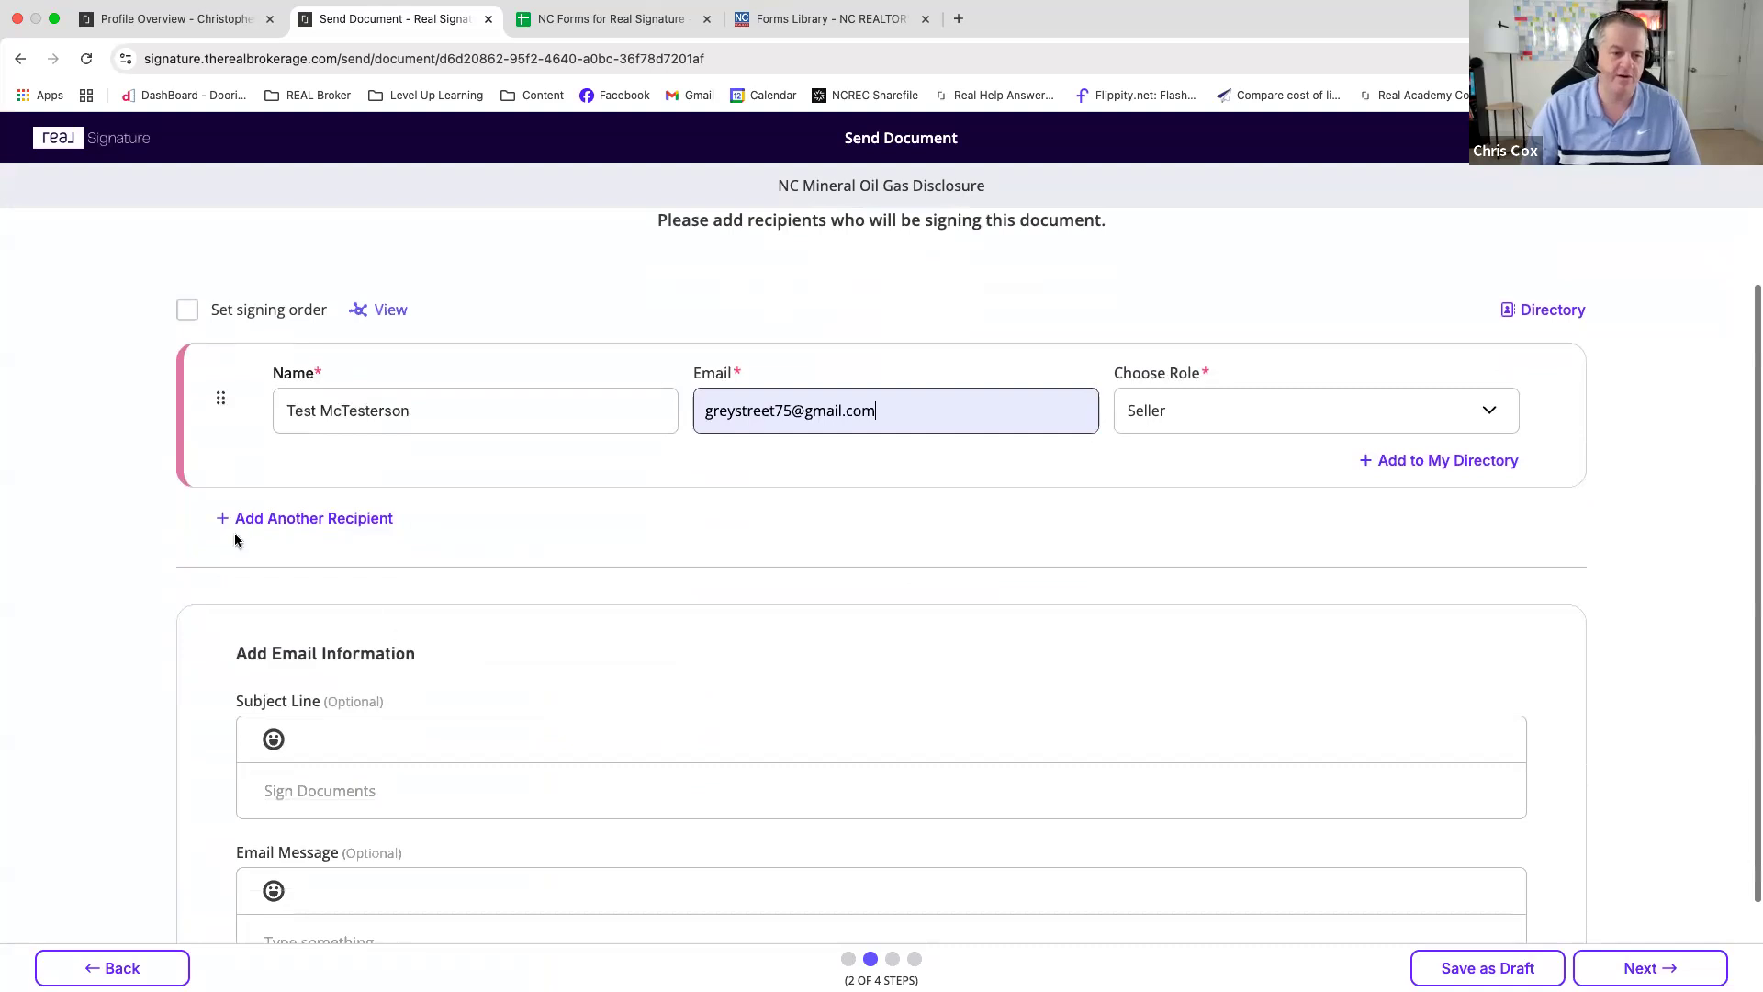
pyautogui.scroll(-2, 529, 608)
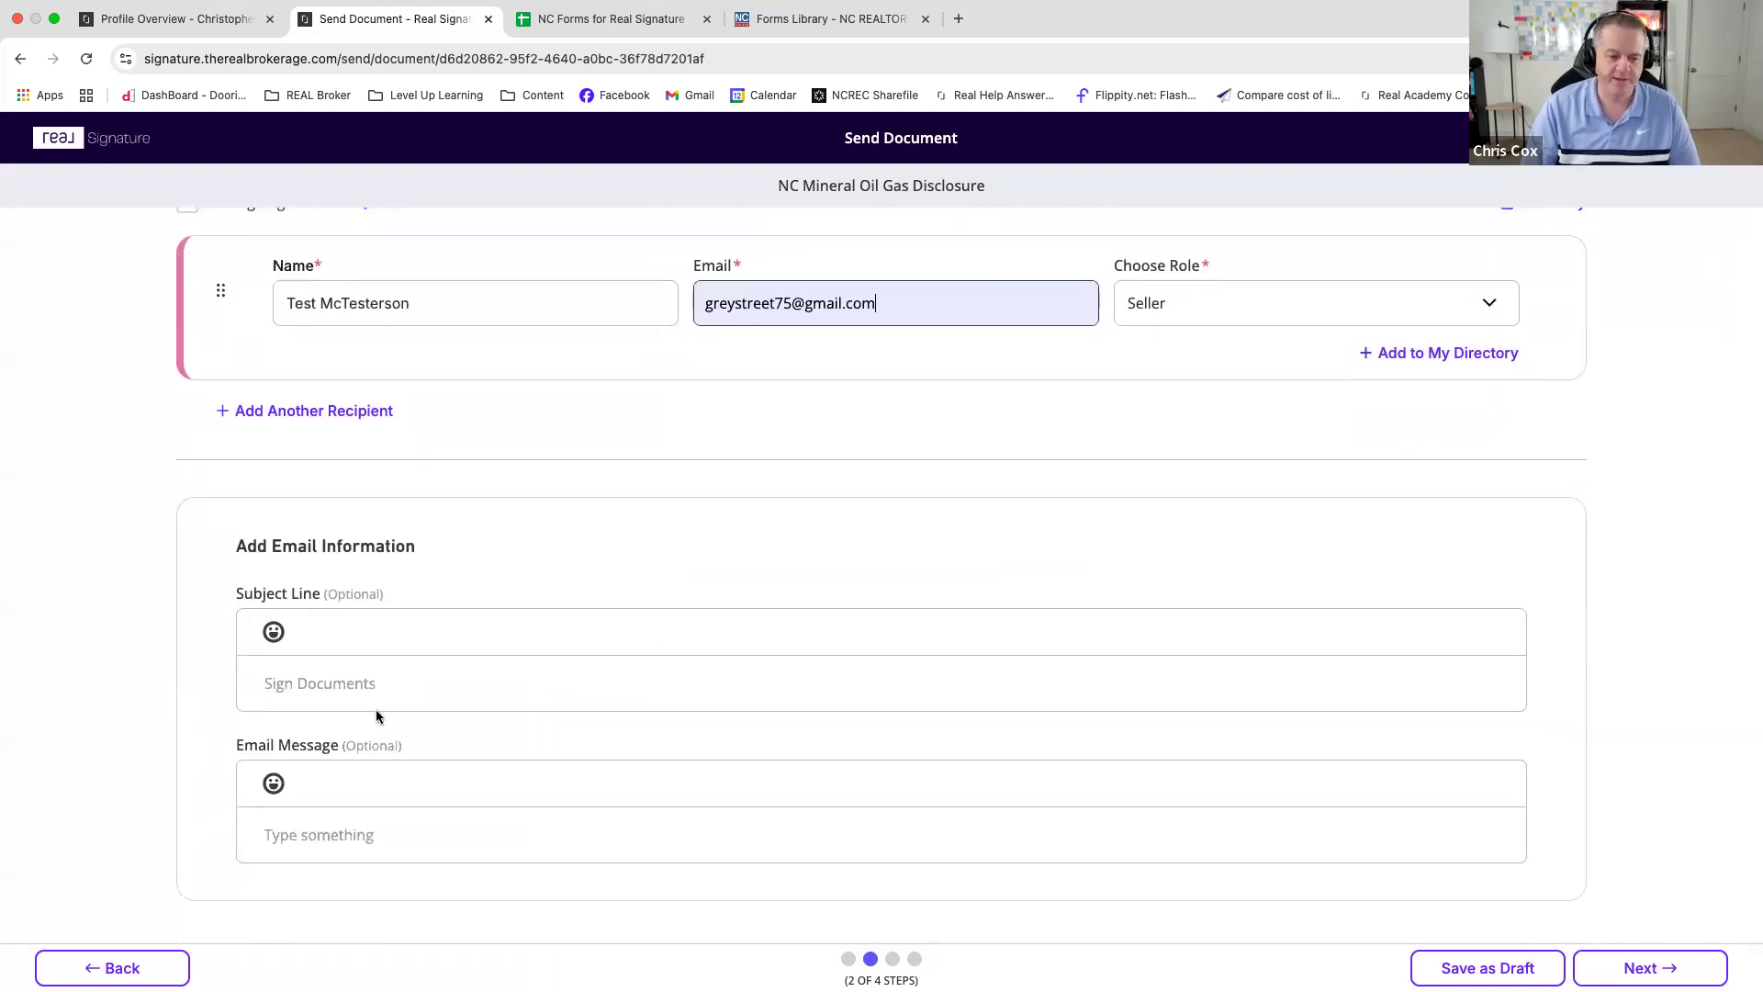
pyautogui.click(340, 684)
pyautogui.write('Sig')
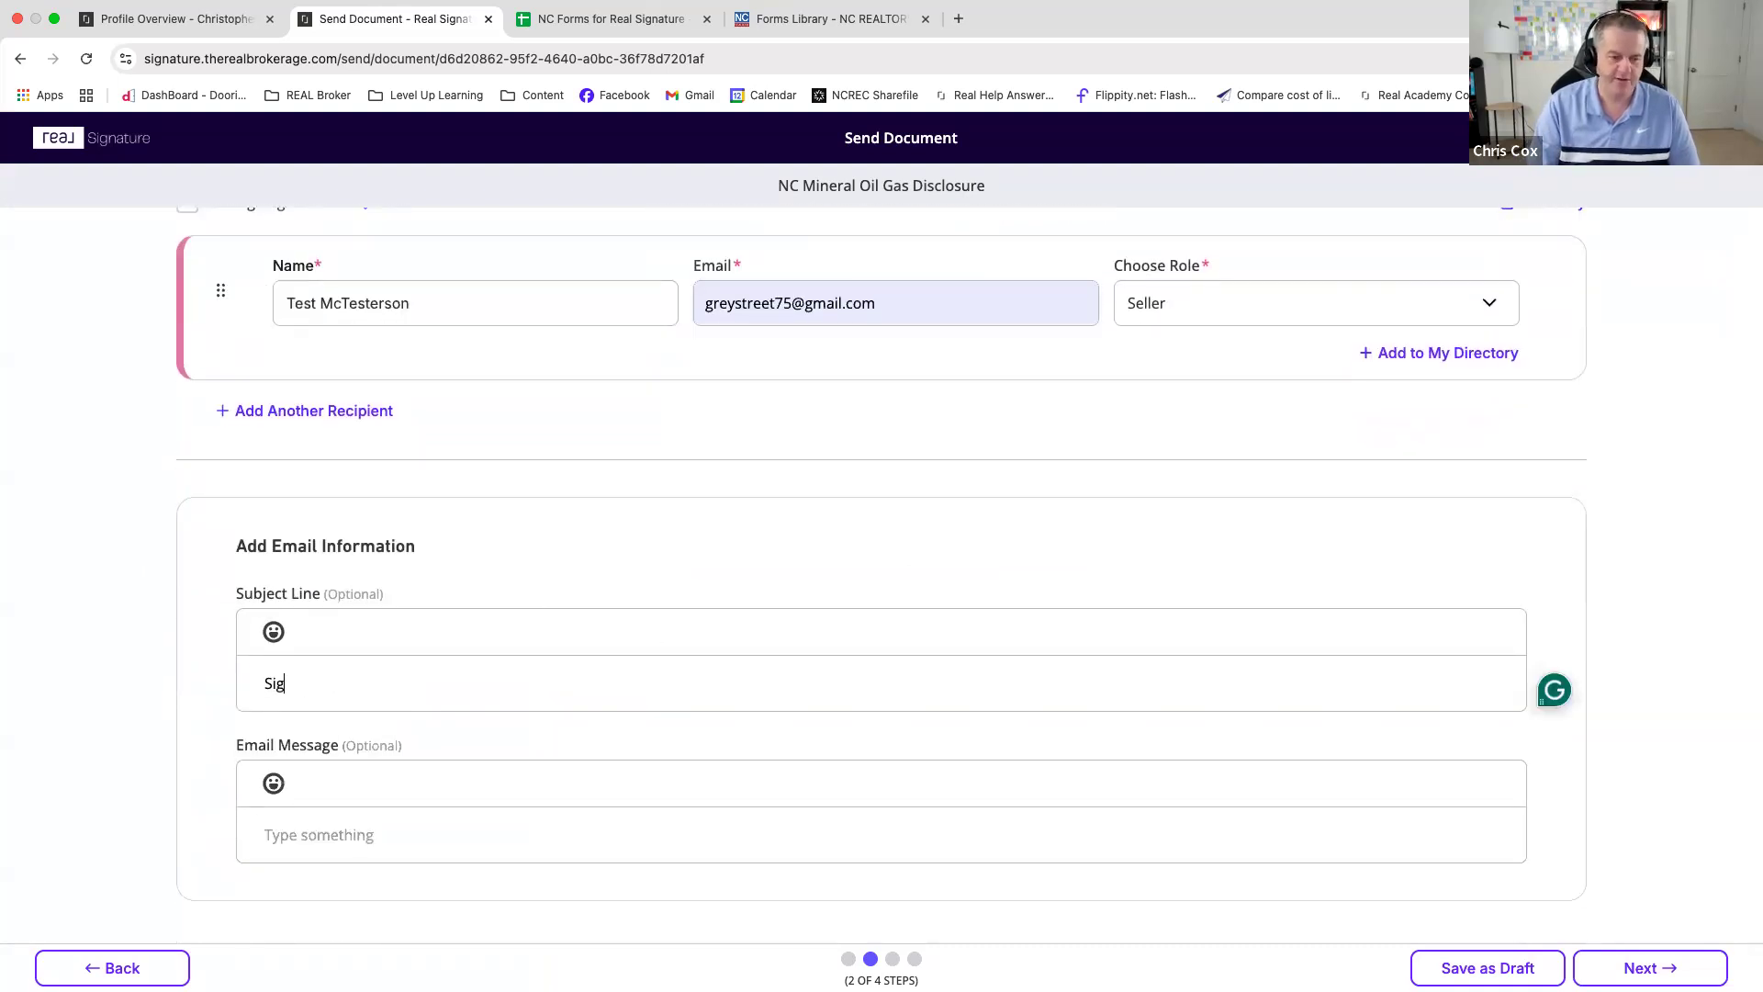
pyautogui.write('n These Documents')
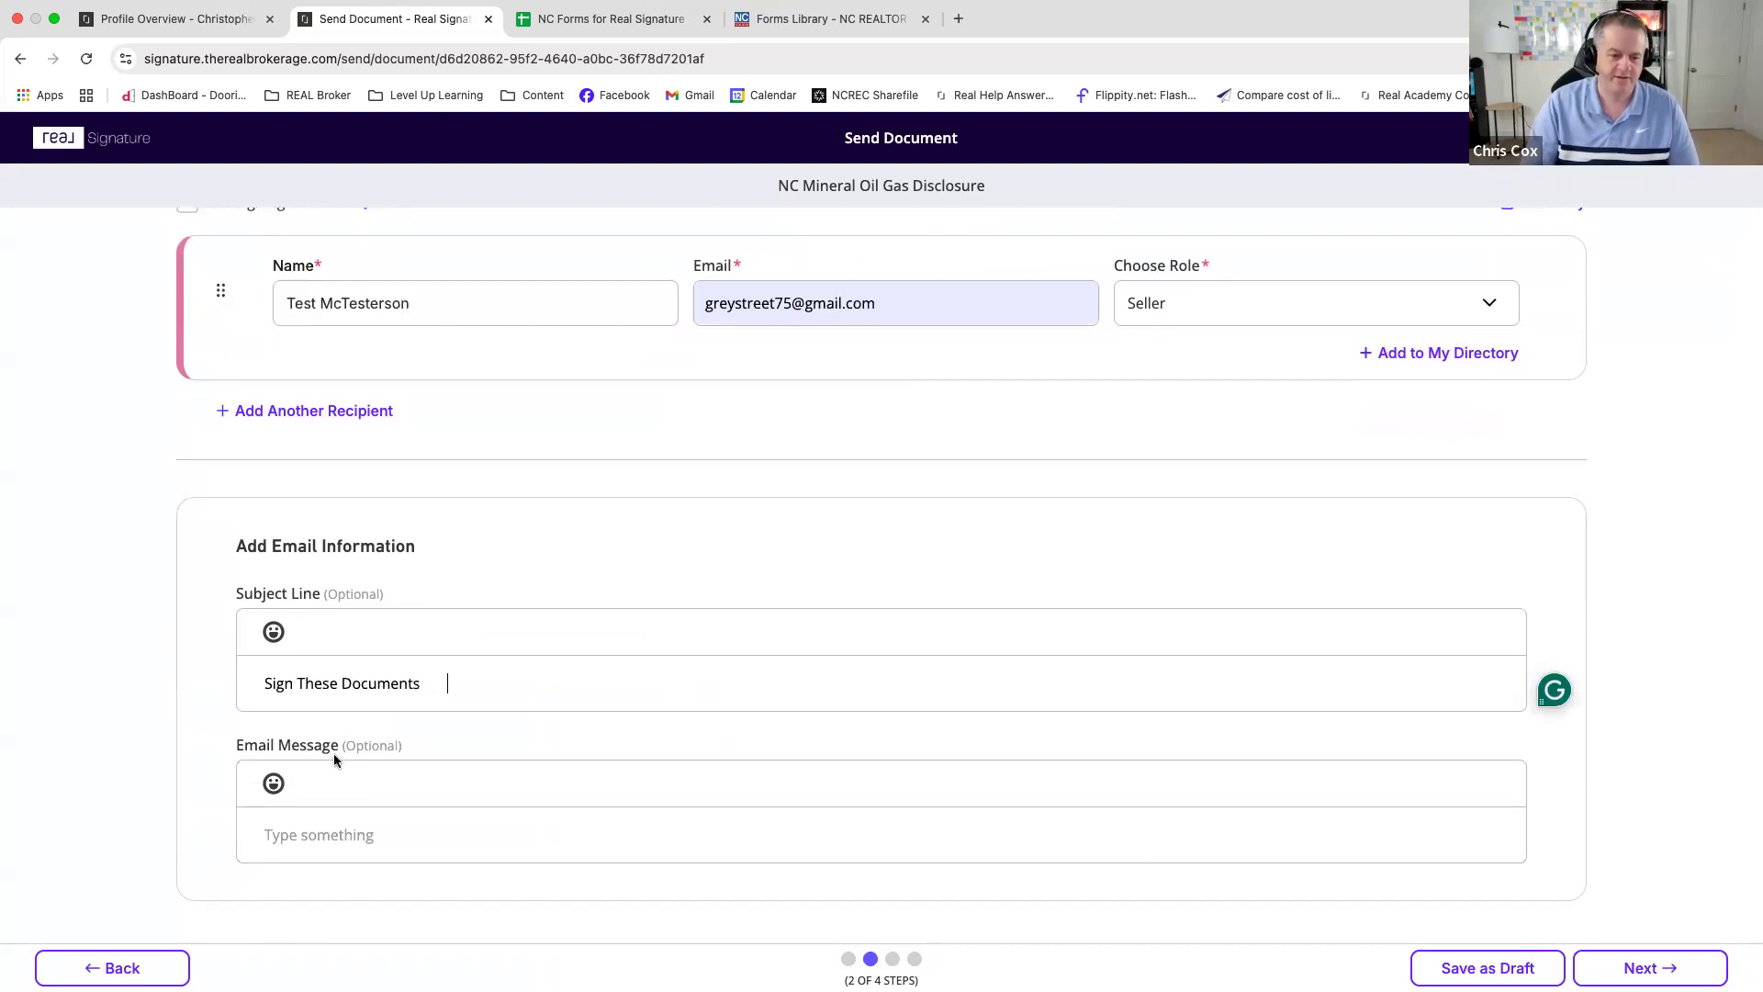
pyautogui.click(286, 838)
pyautogui.write('Now')
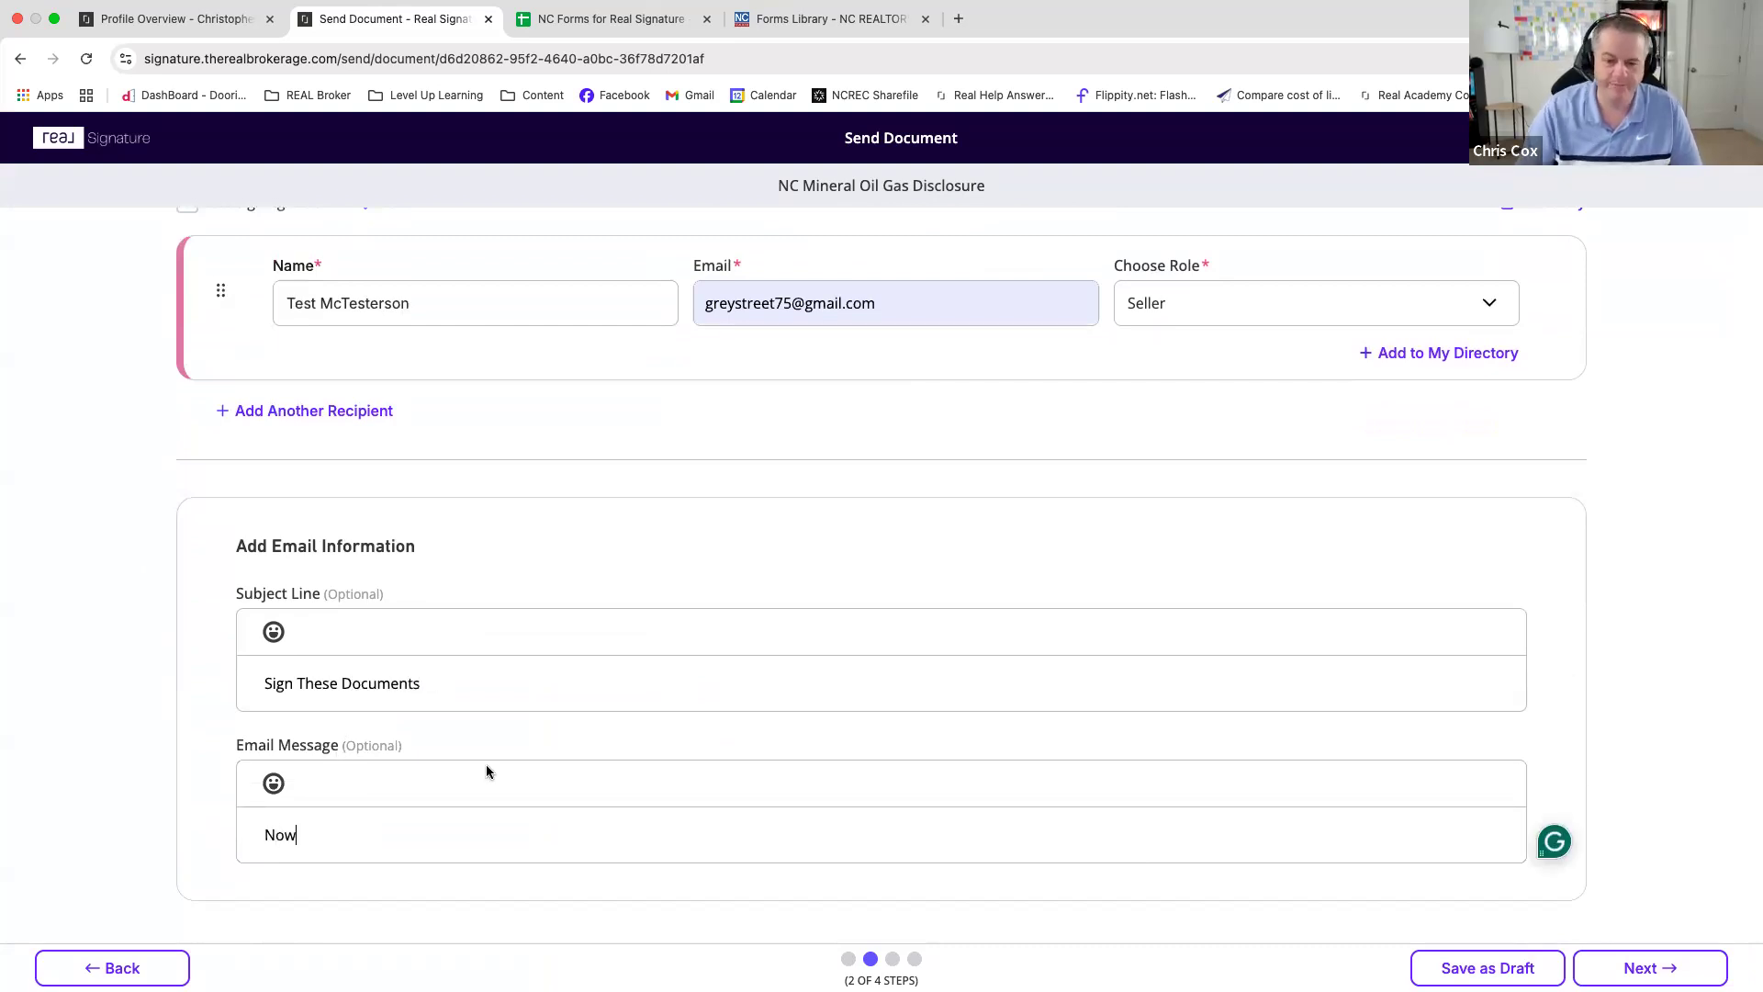
pyautogui.scroll(-1, 1055, 779)
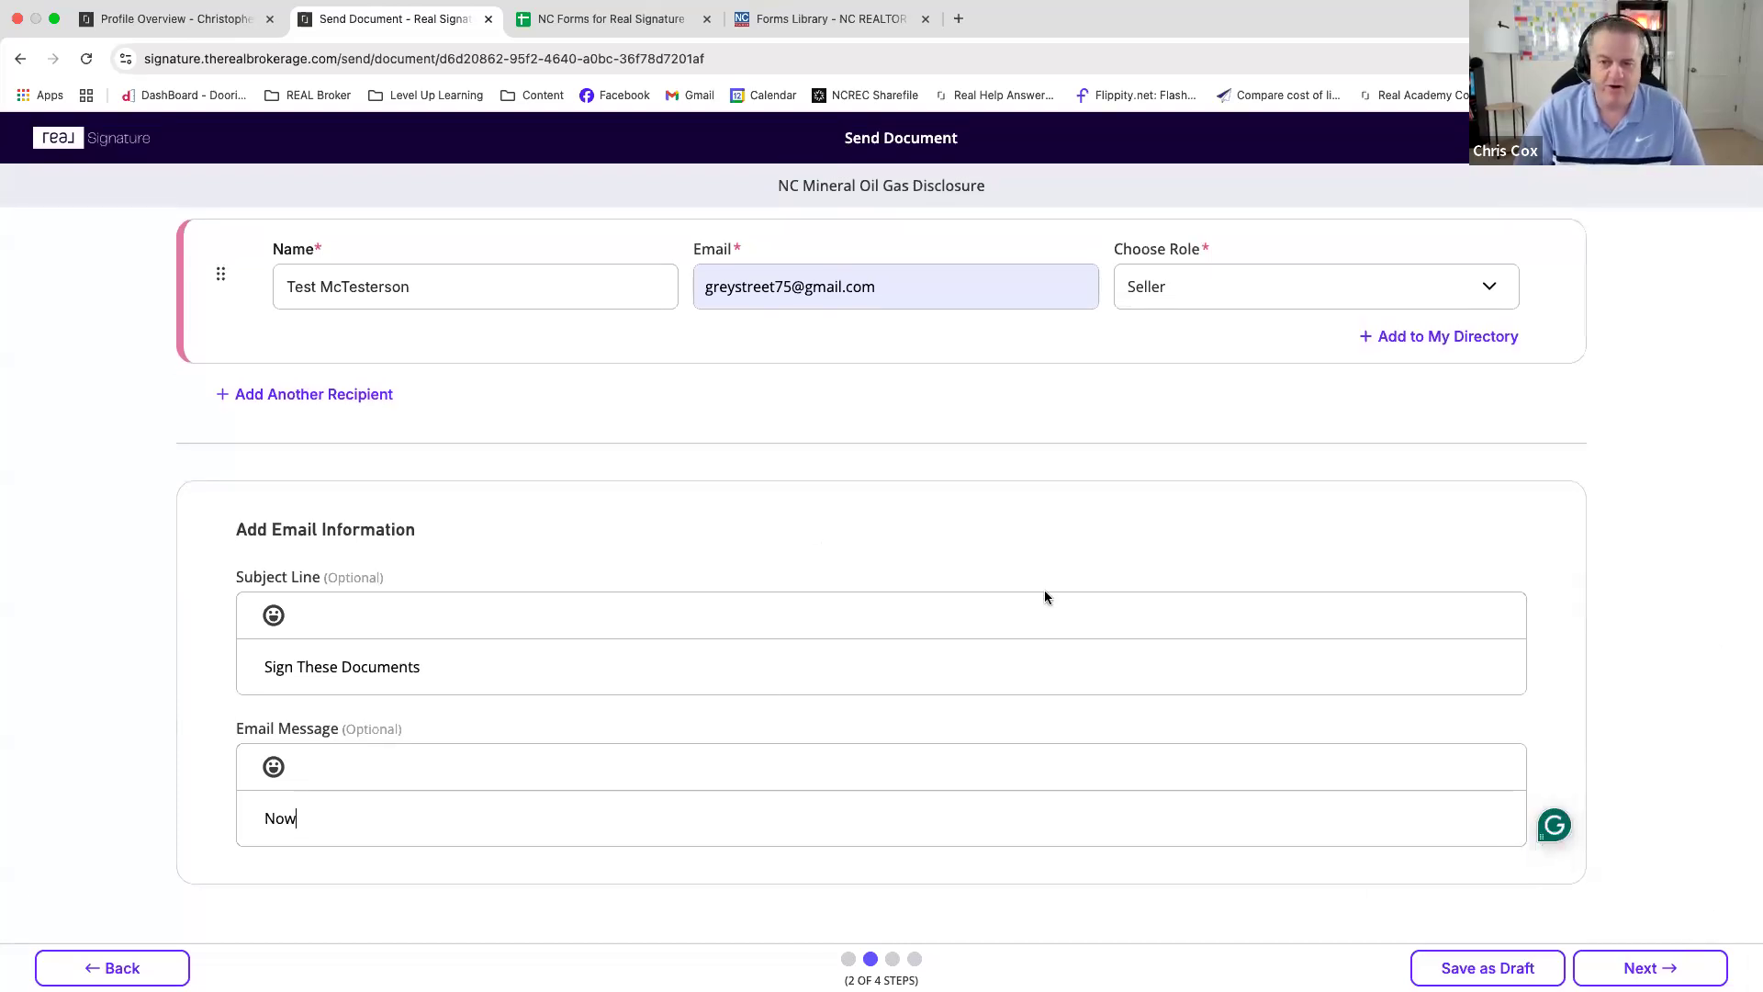
pyautogui.scroll(2, 1204, 633)
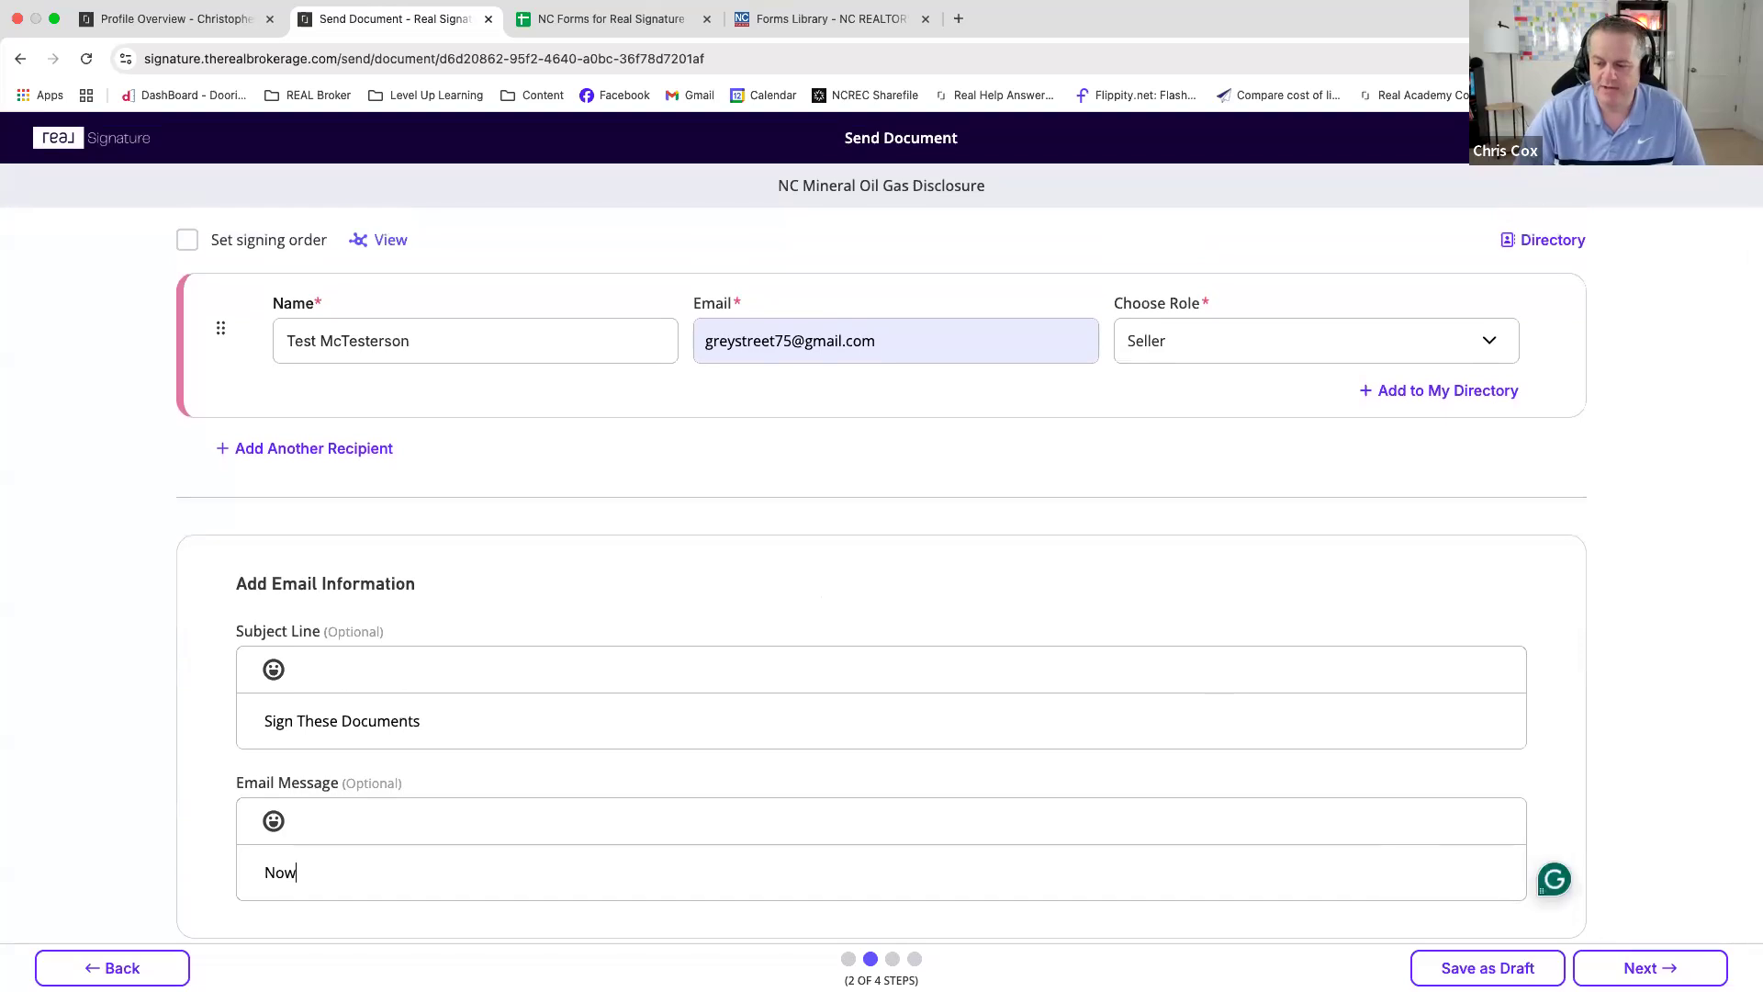
pyautogui.click(1640, 968)
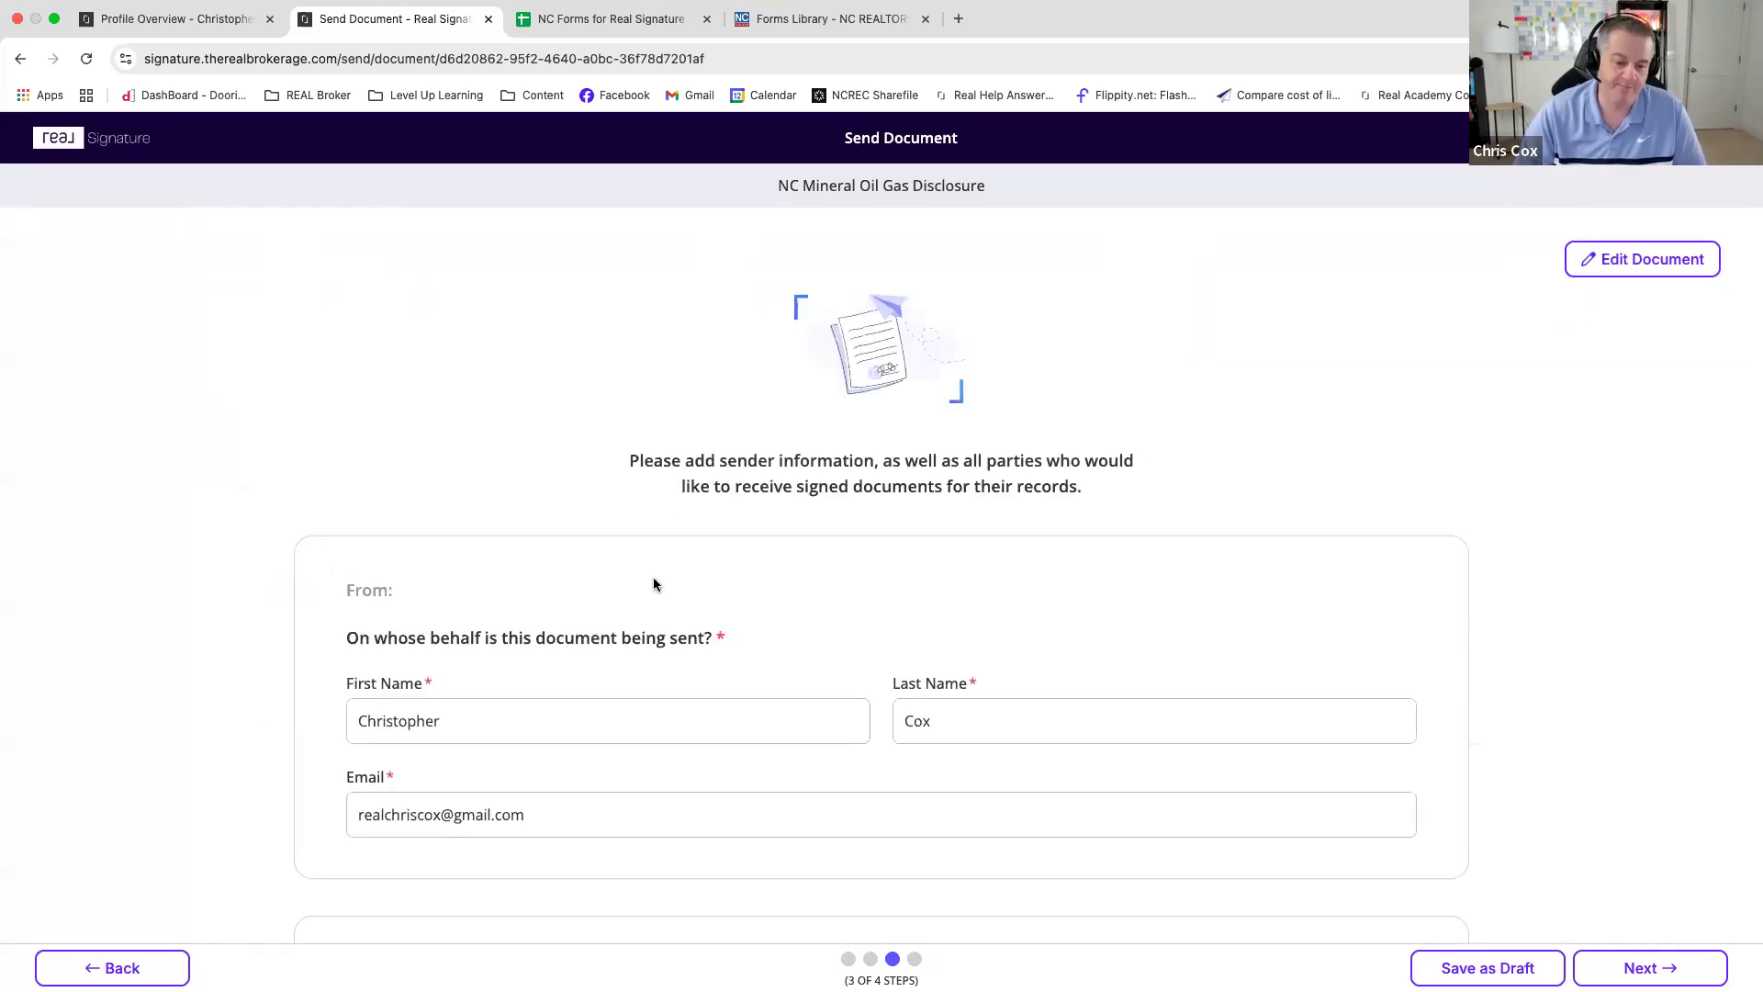
# - Review the sender details, leave the optional CC recipient blank, and continue to the final document page
pyautogui.scroll(-2, 598, 548)
pyautogui.scroll(-4, 811, 610)
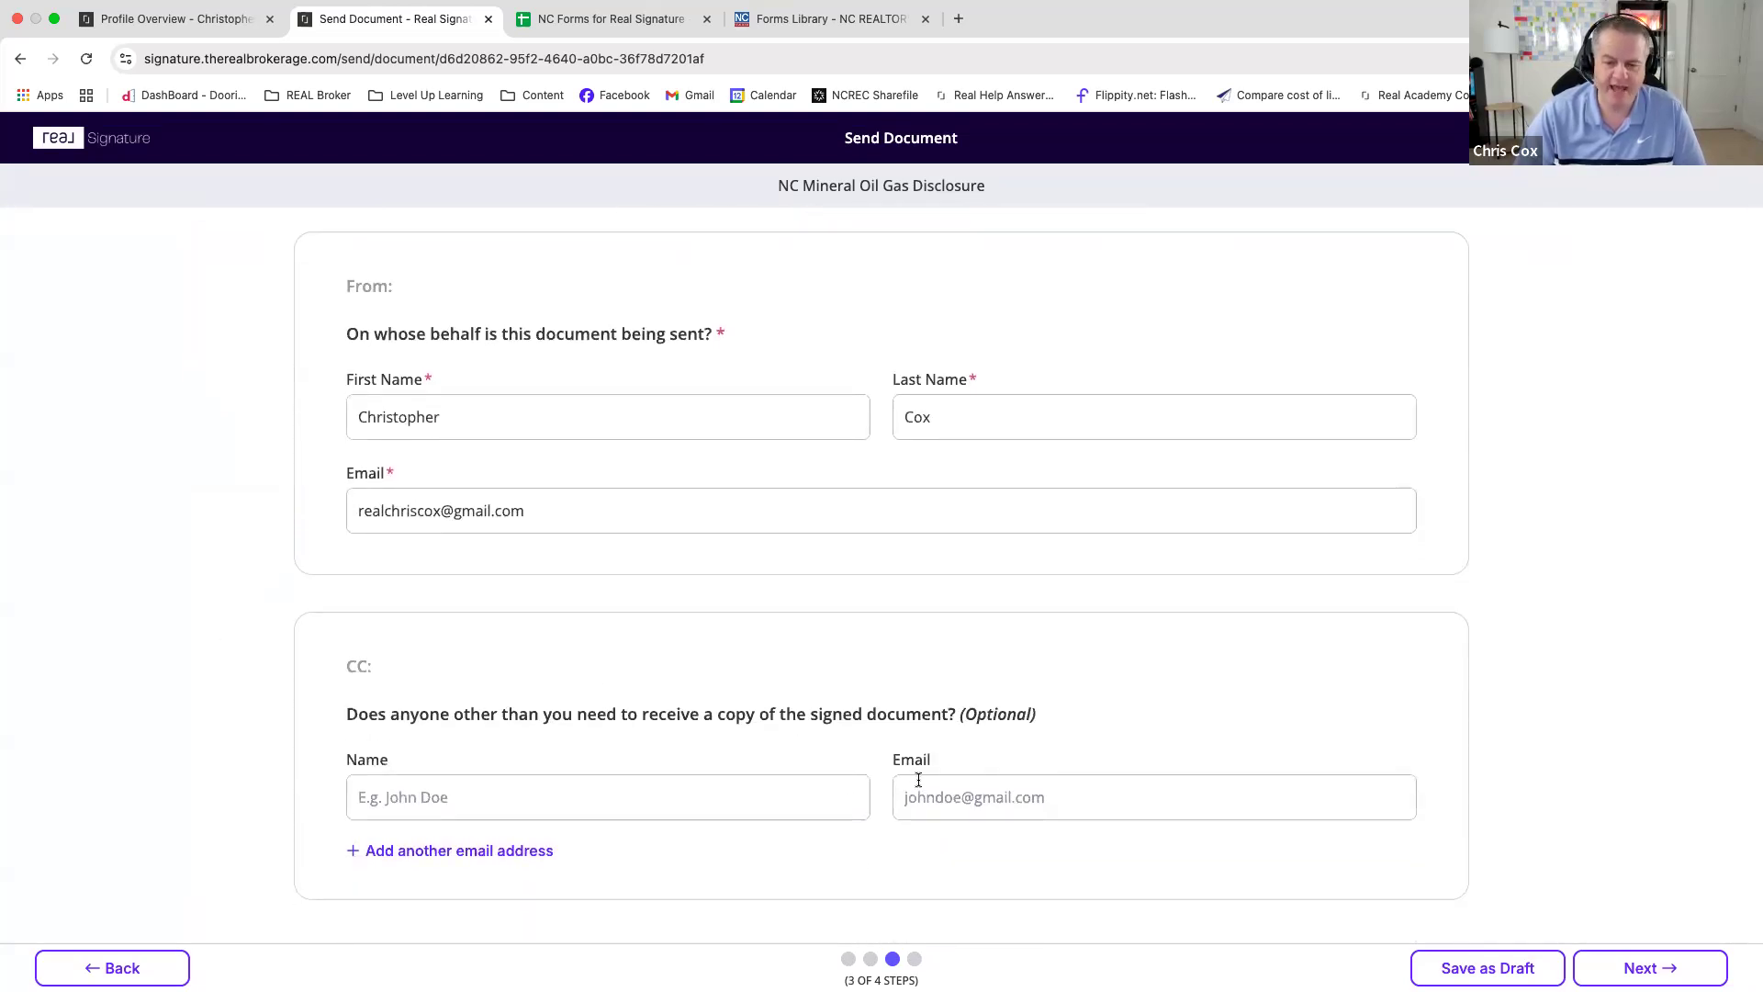
pyautogui.scroll(-1, 772, 714)
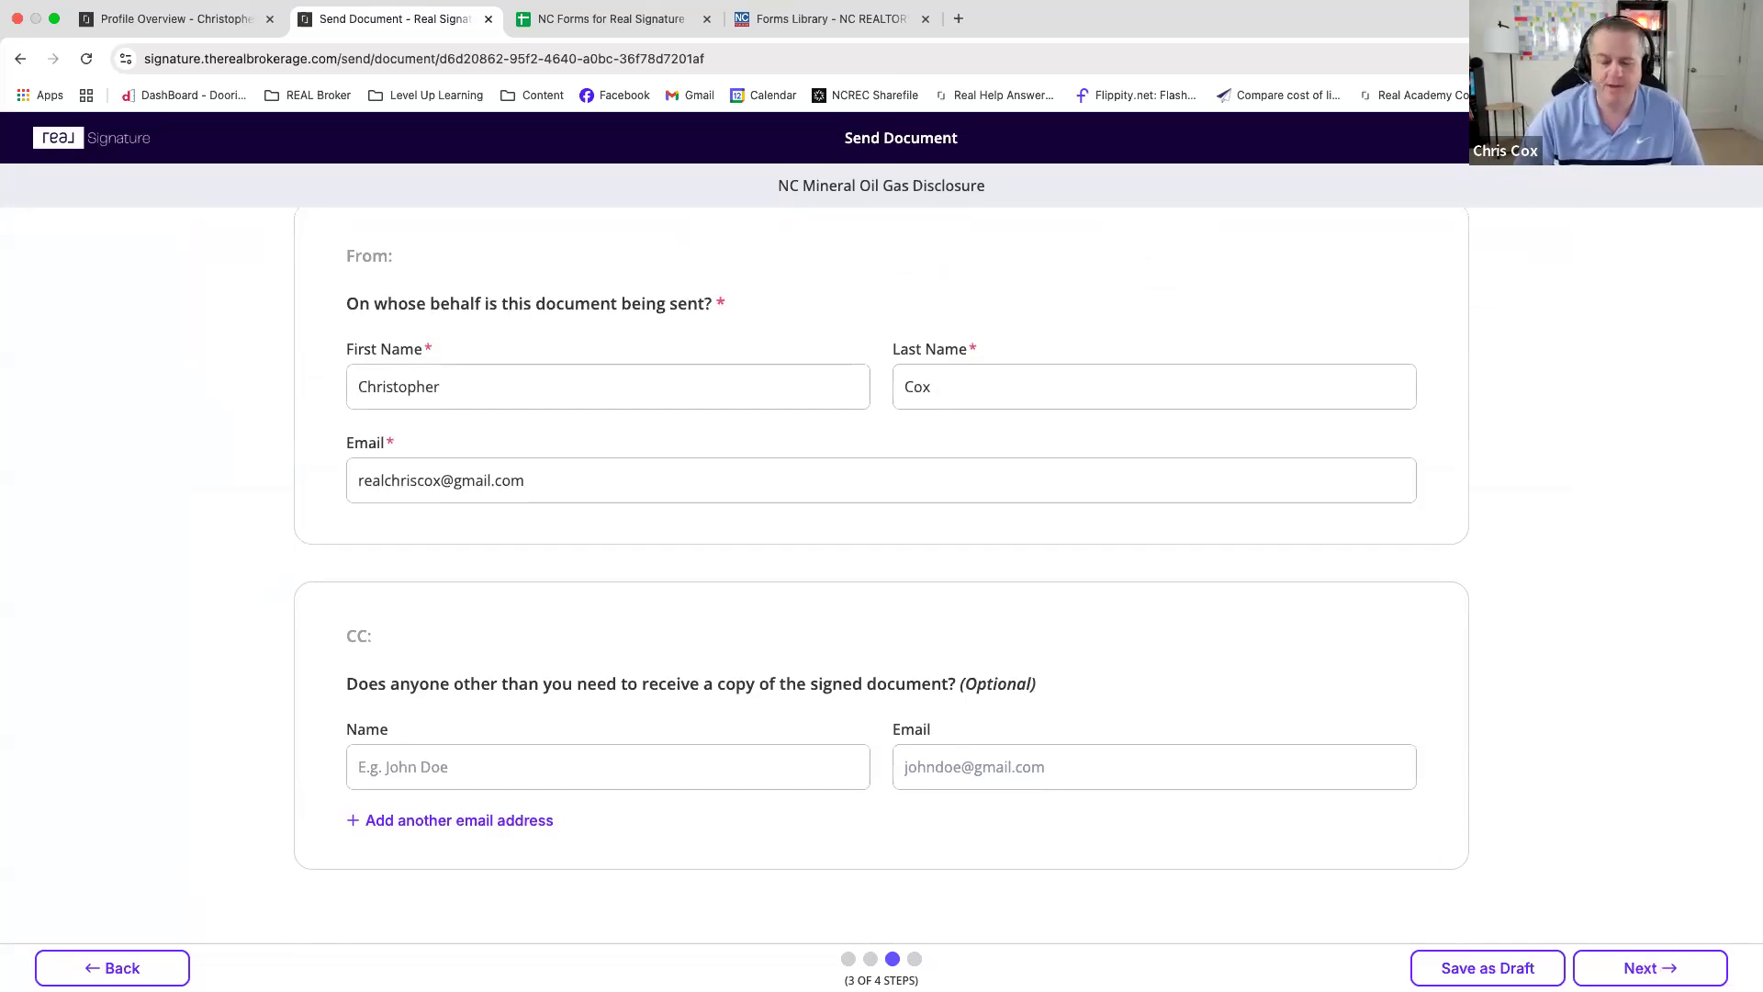
pyautogui.click(1650, 968)
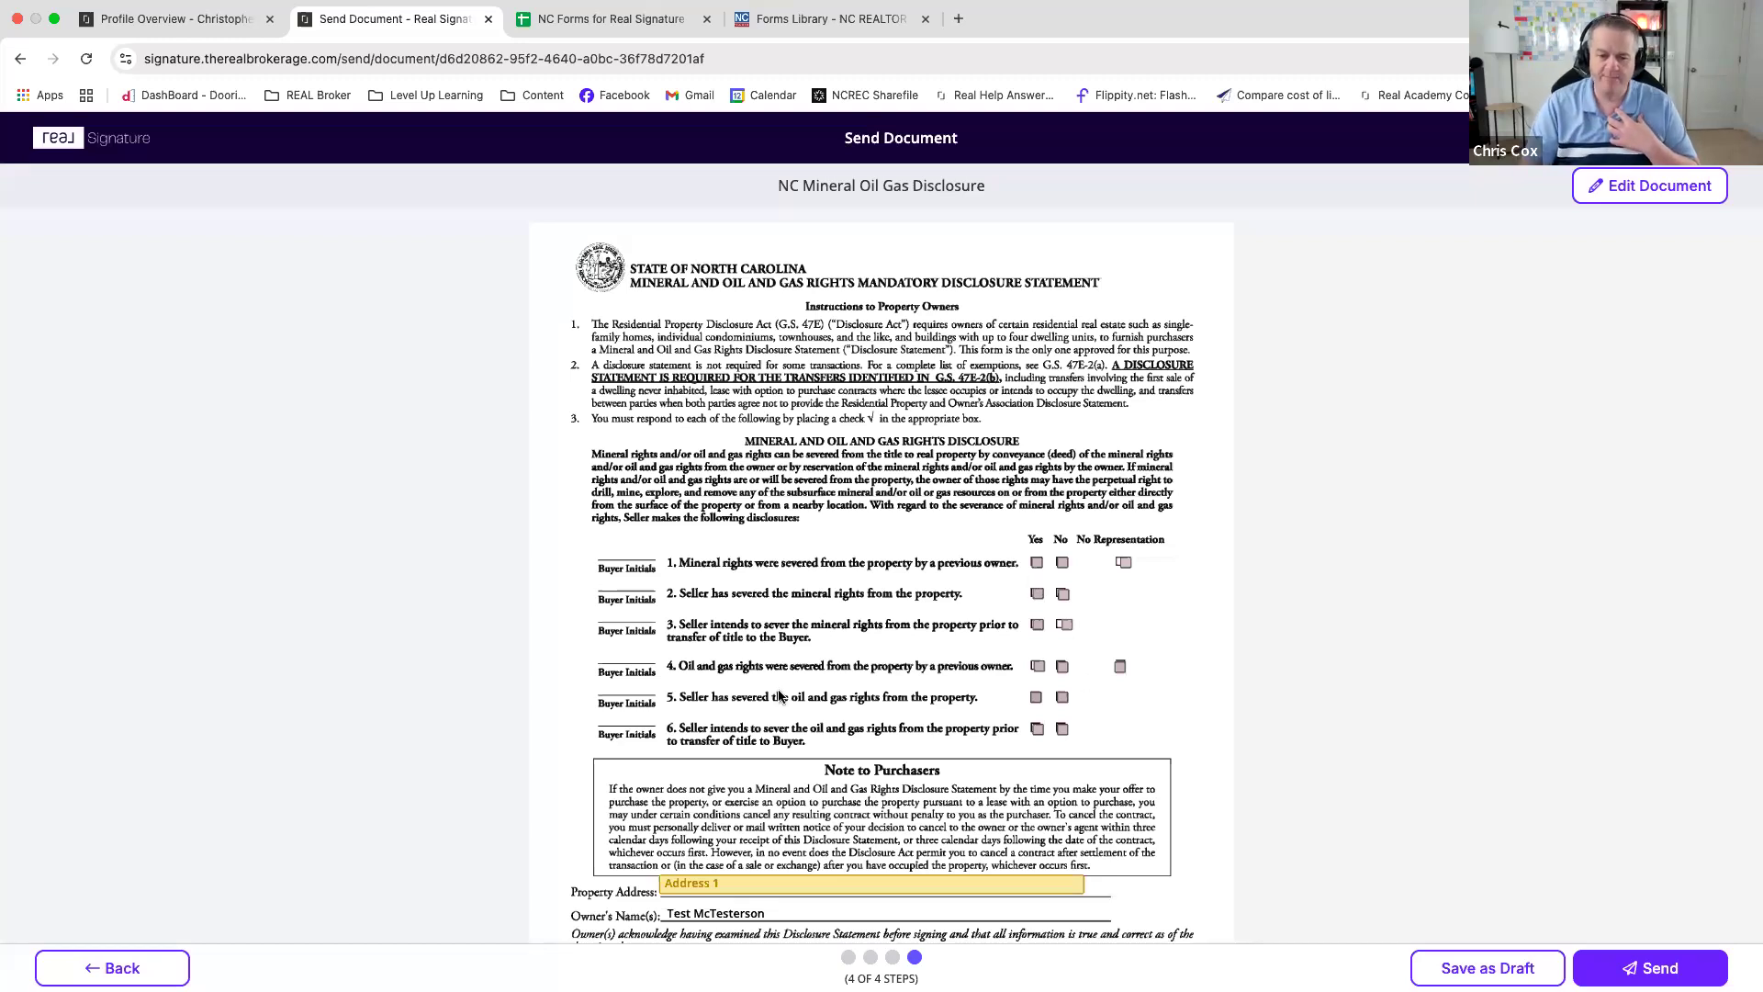
# - Fill in the property address on the disclosure form and send the document for signature
pyautogui.scroll(-2, 898, 735)
pyautogui.scroll(-3, 879, 753)
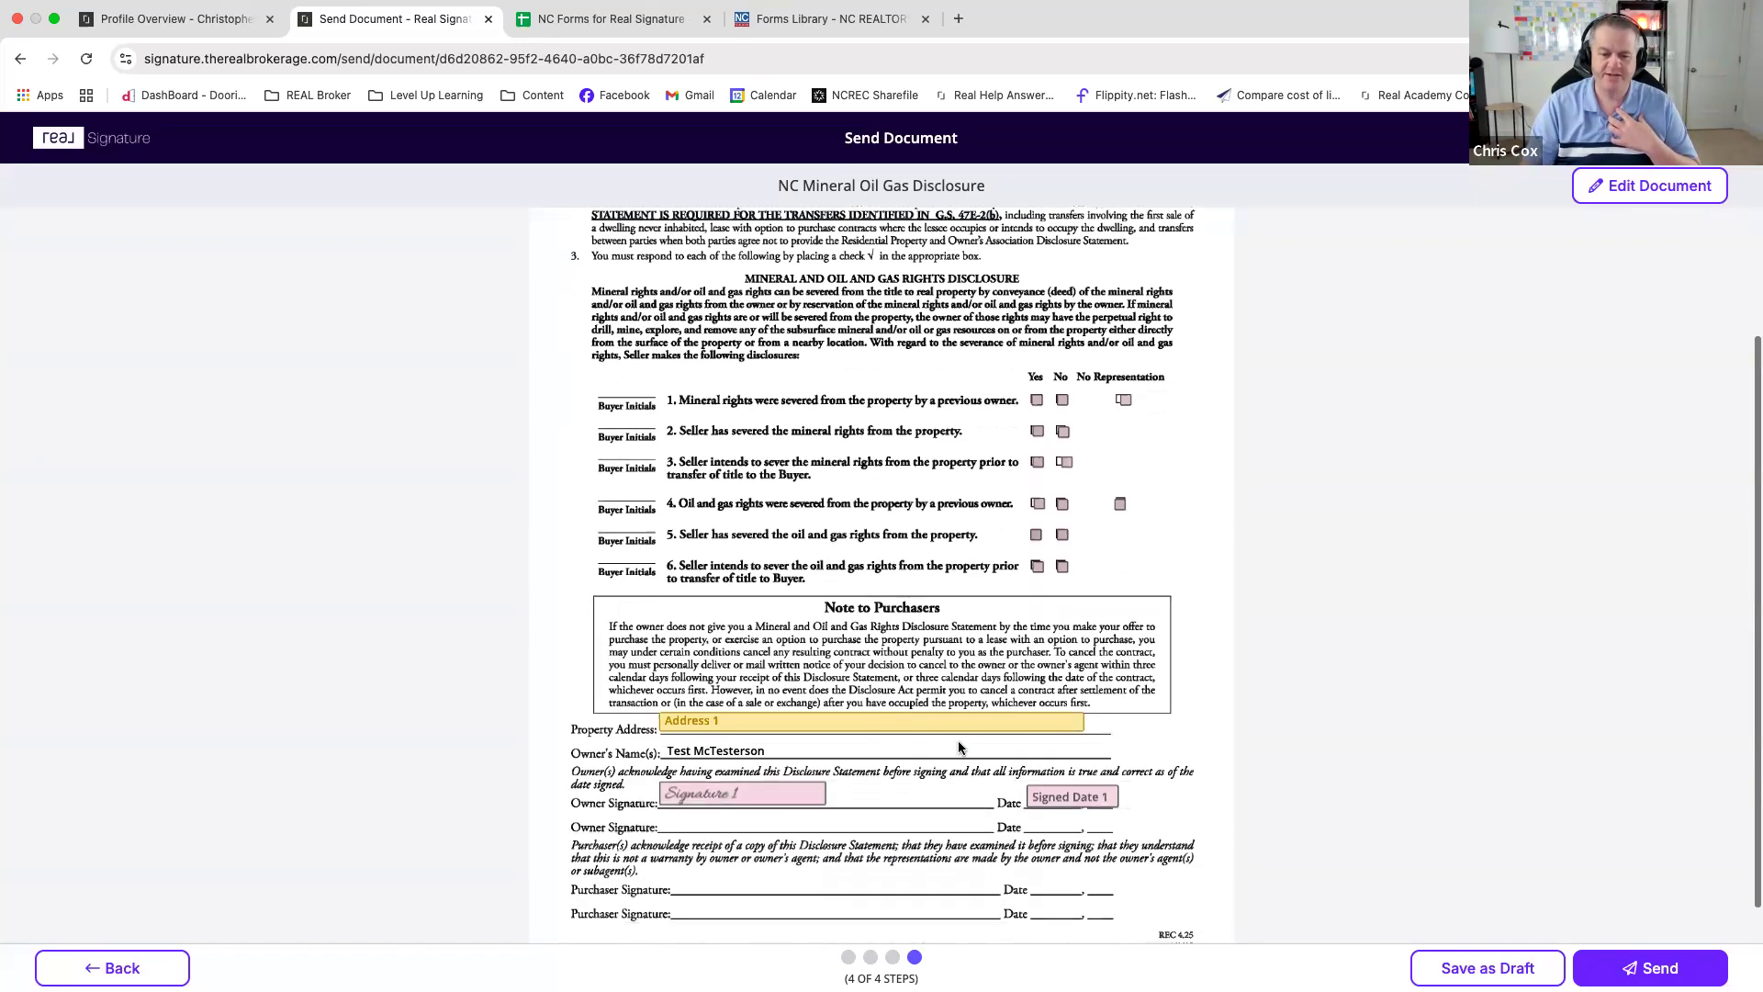
pyautogui.click(757, 704)
pyautogui.write('123 Ban')
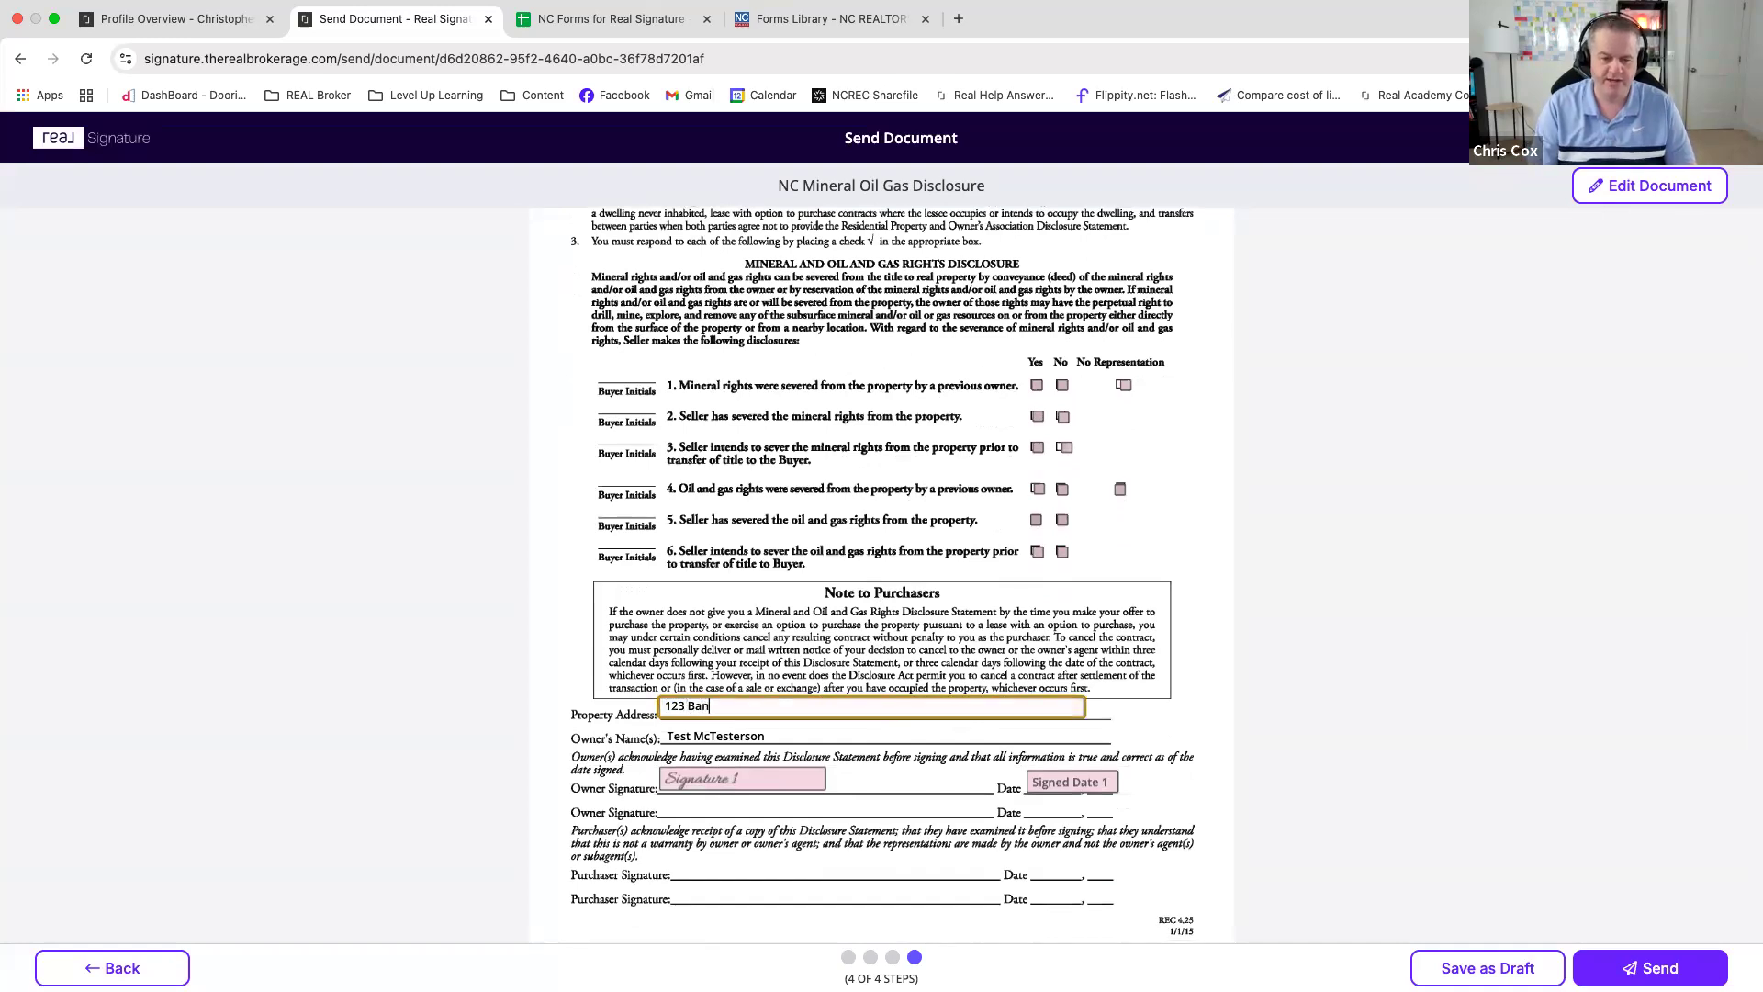
pyautogui.write('ana St, Apex, NC')
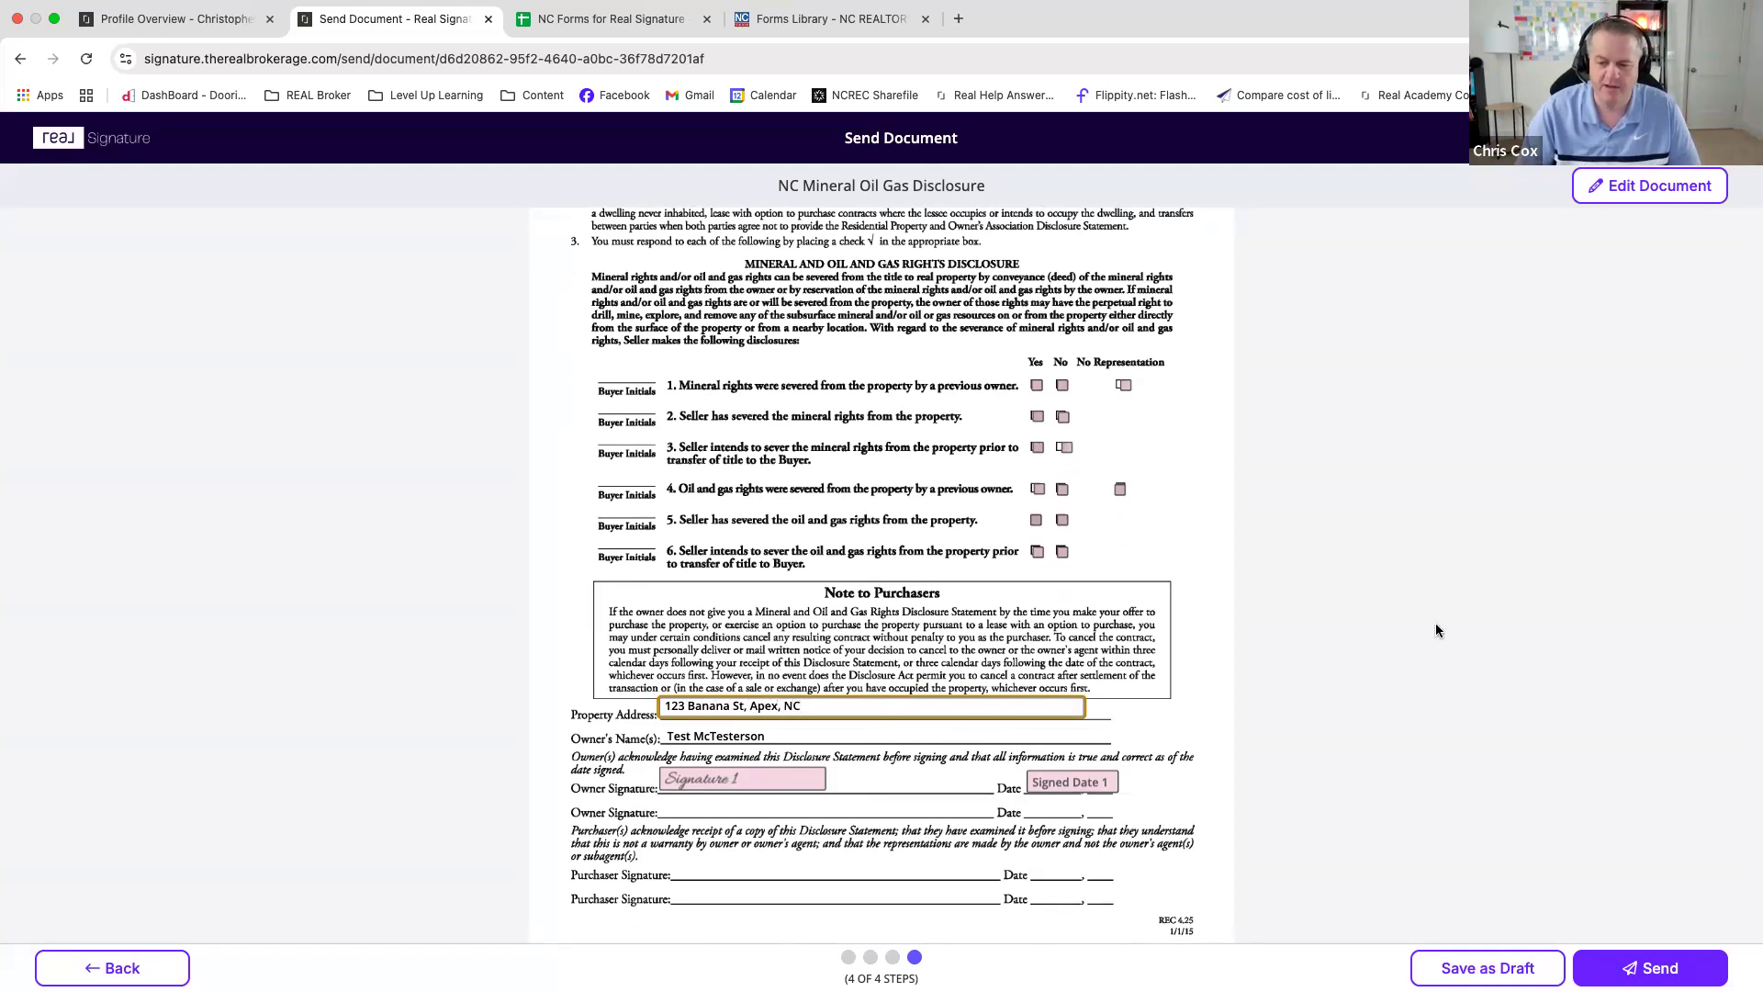
pyautogui.scroll(-1, 1437, 630)
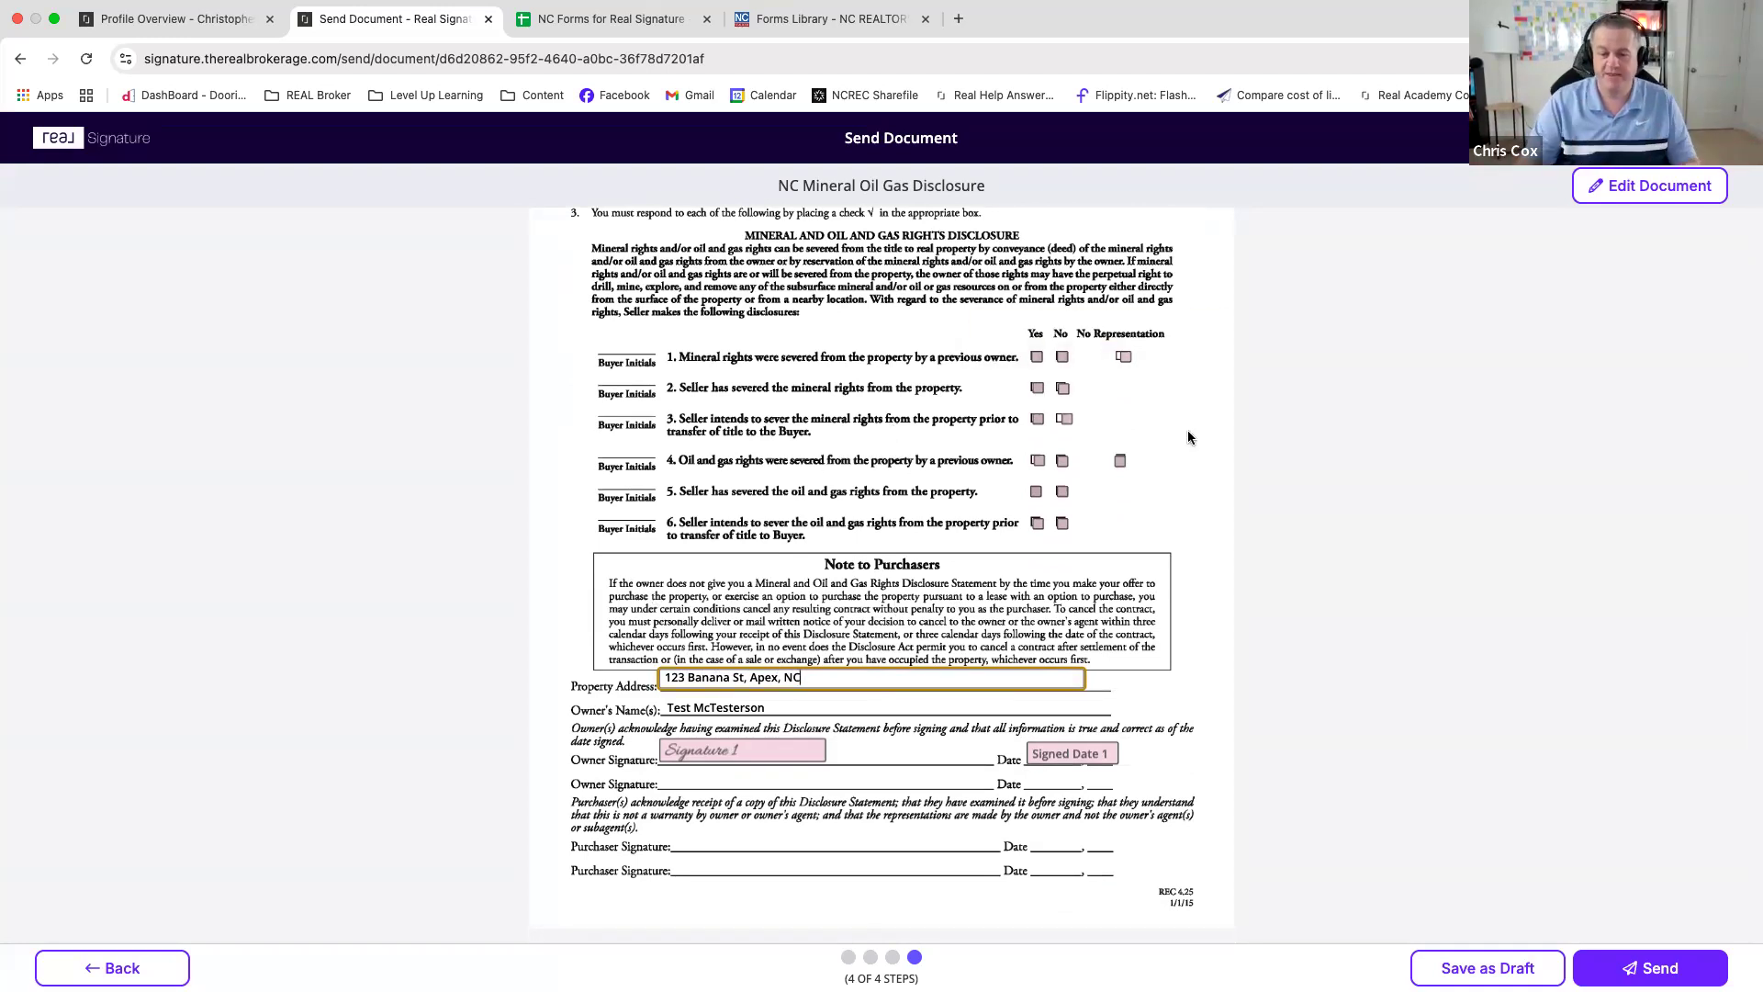
pyautogui.click(1656, 960)
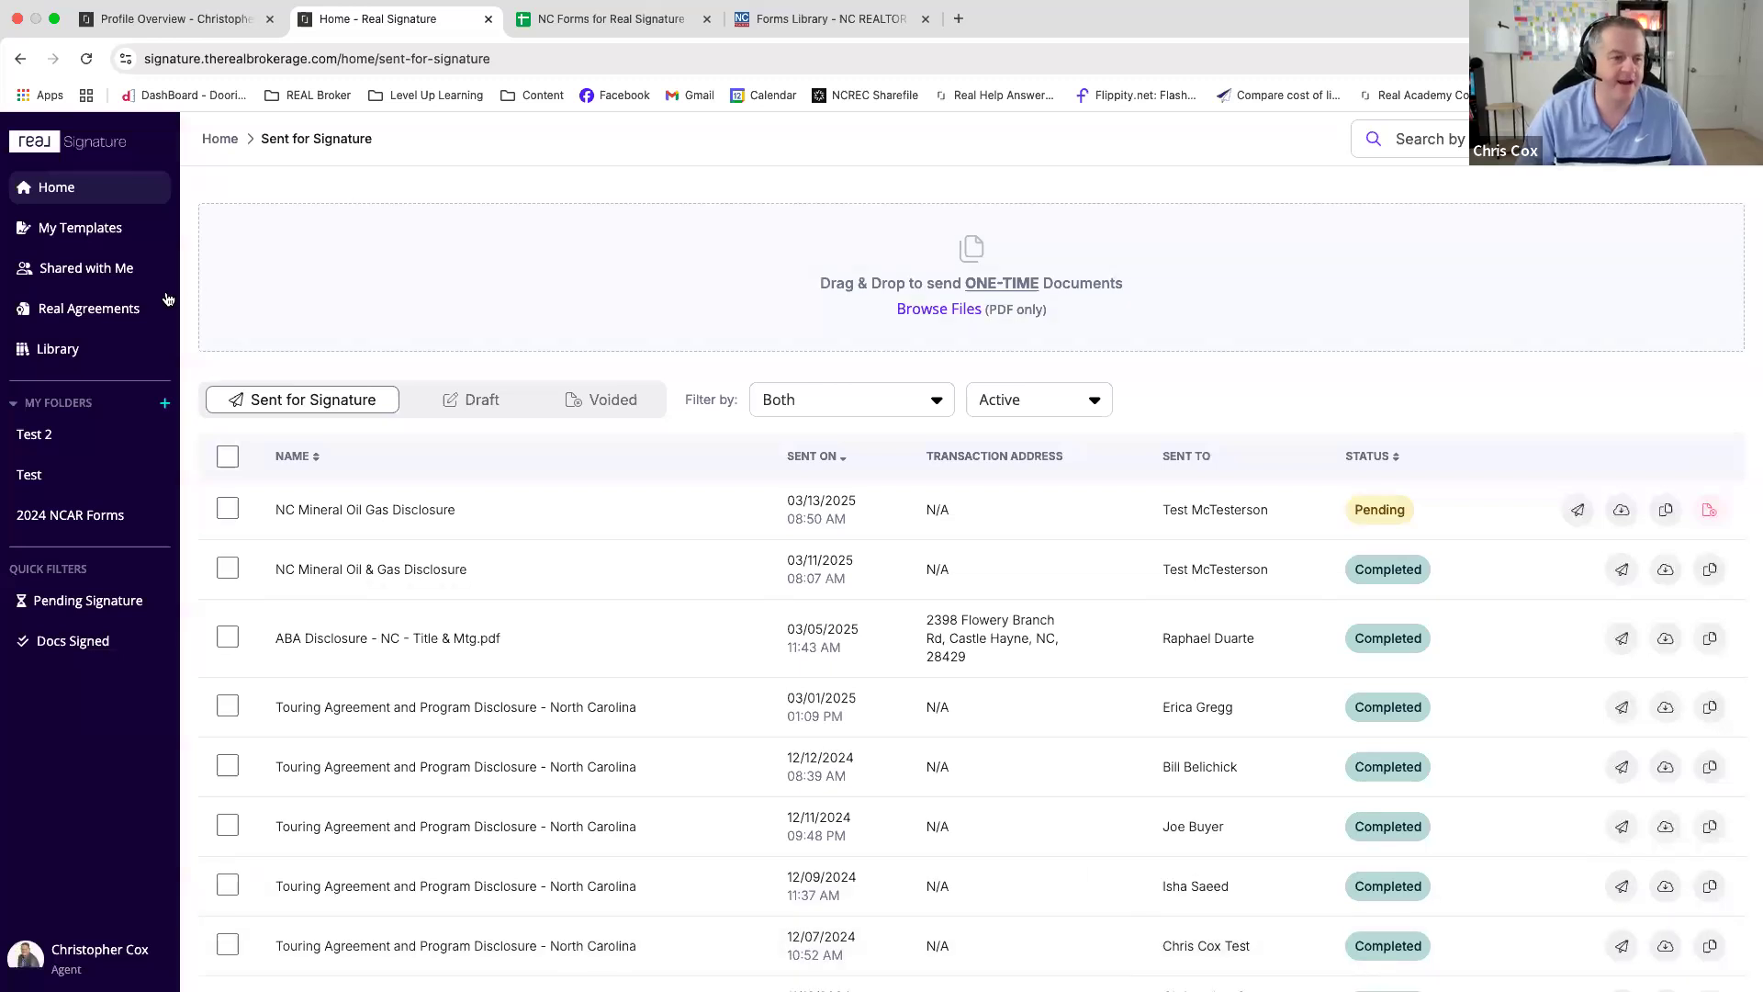
# - Create a new template folder named "Listing Sample Docs" in My Templates
pyautogui.click(81, 228)
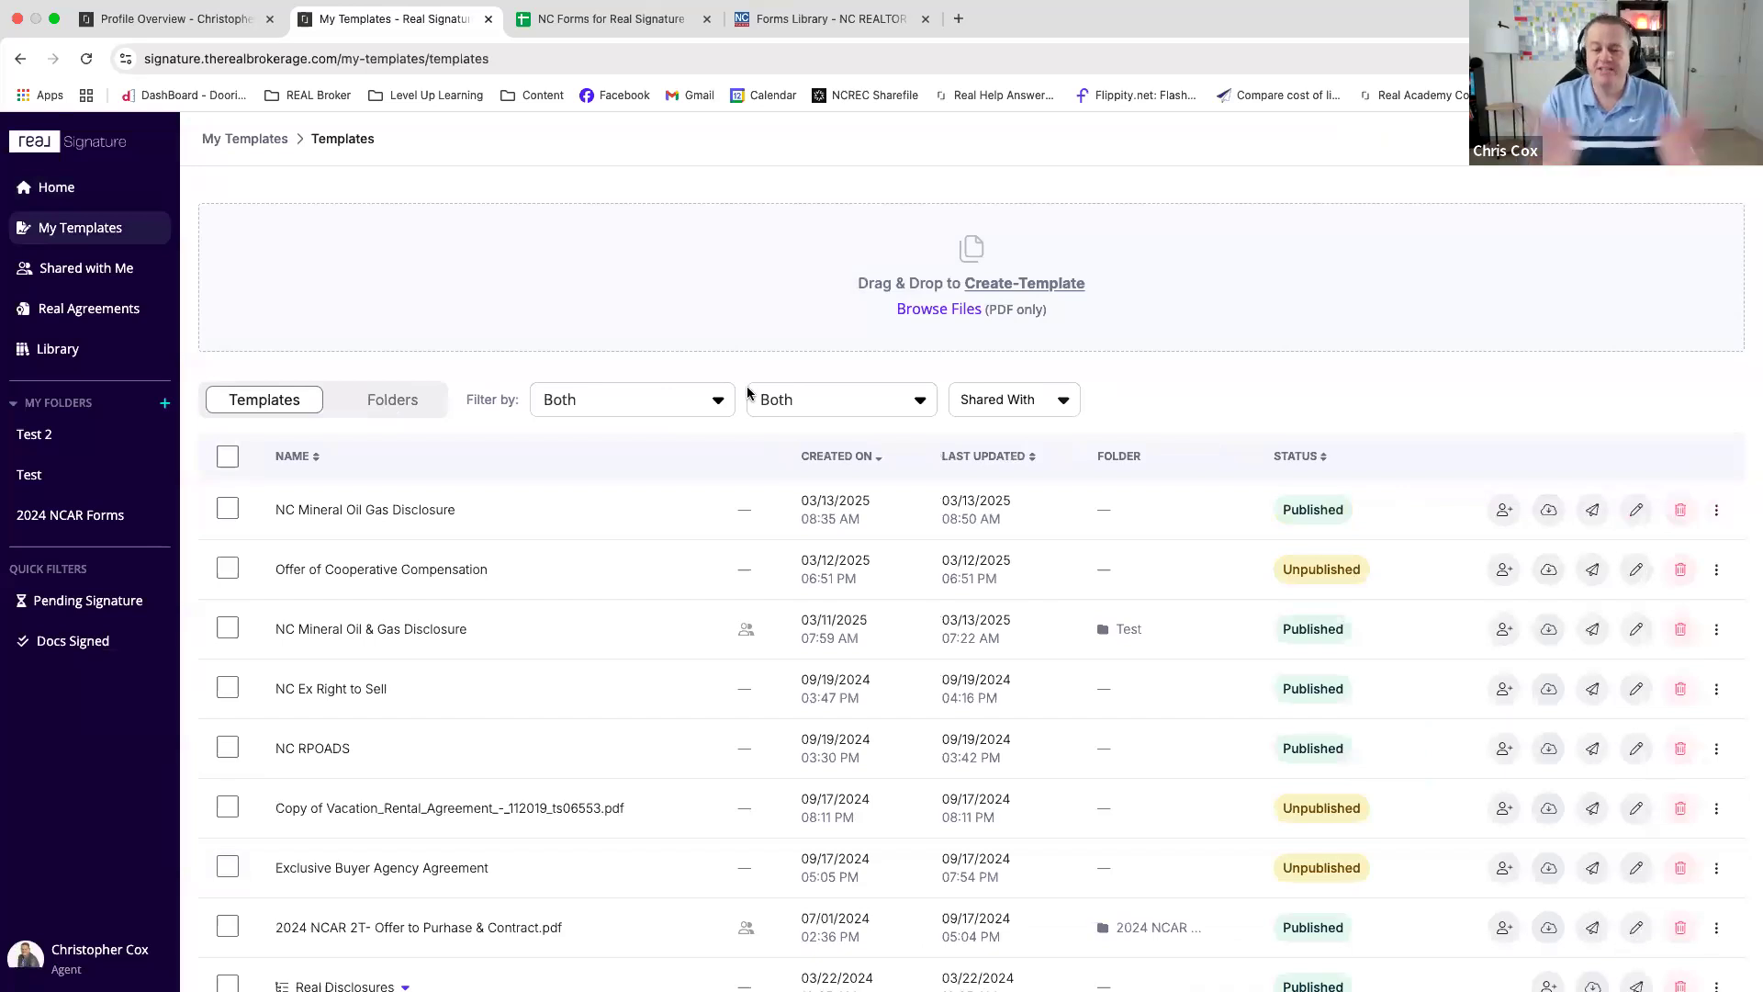
pyautogui.click(386, 396)
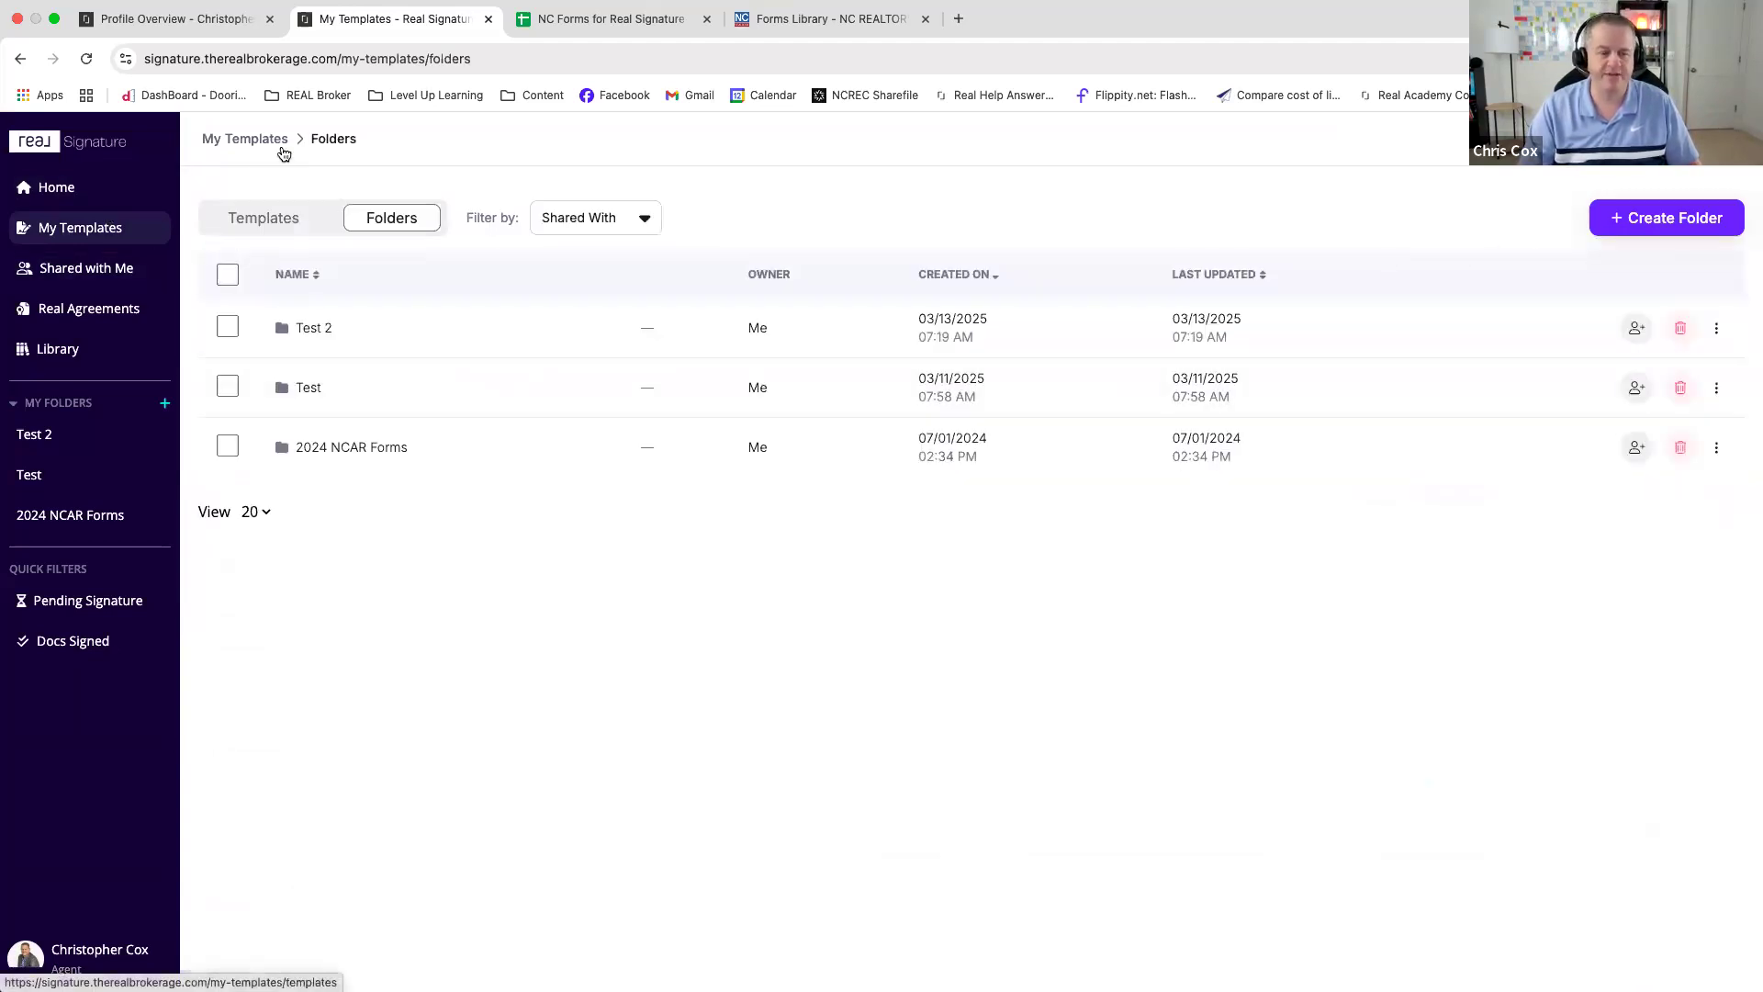
pyautogui.click(254, 214)
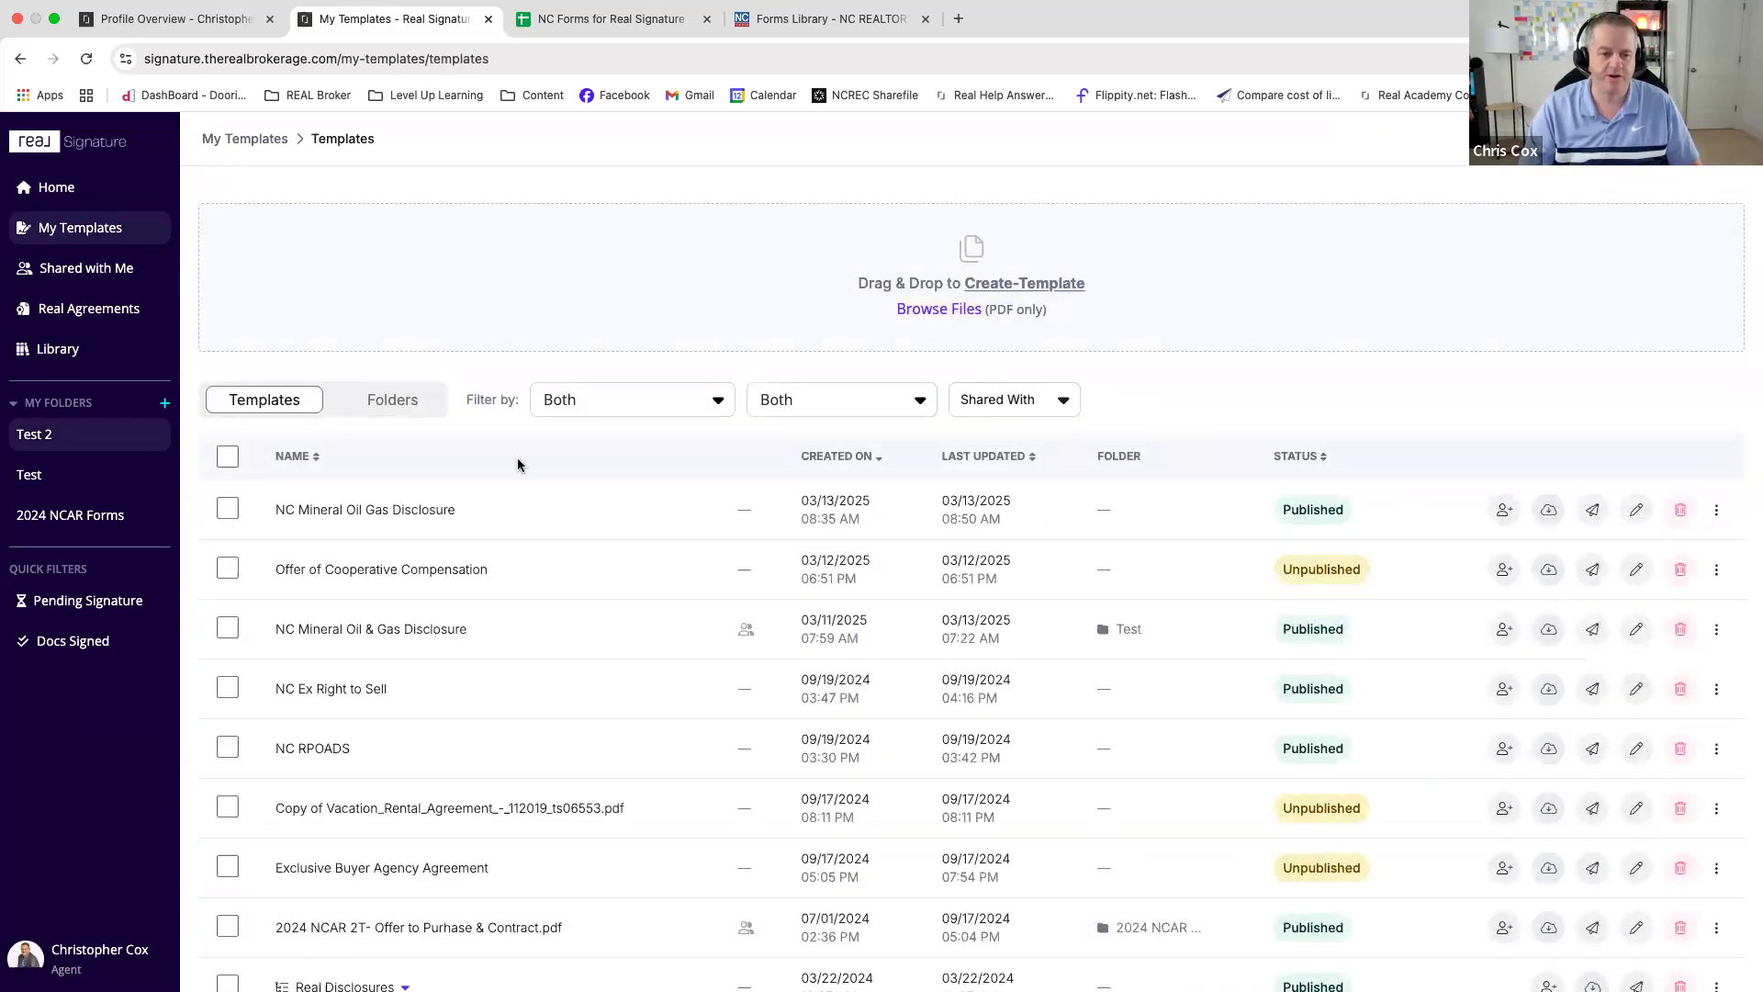
pyautogui.click(371, 404)
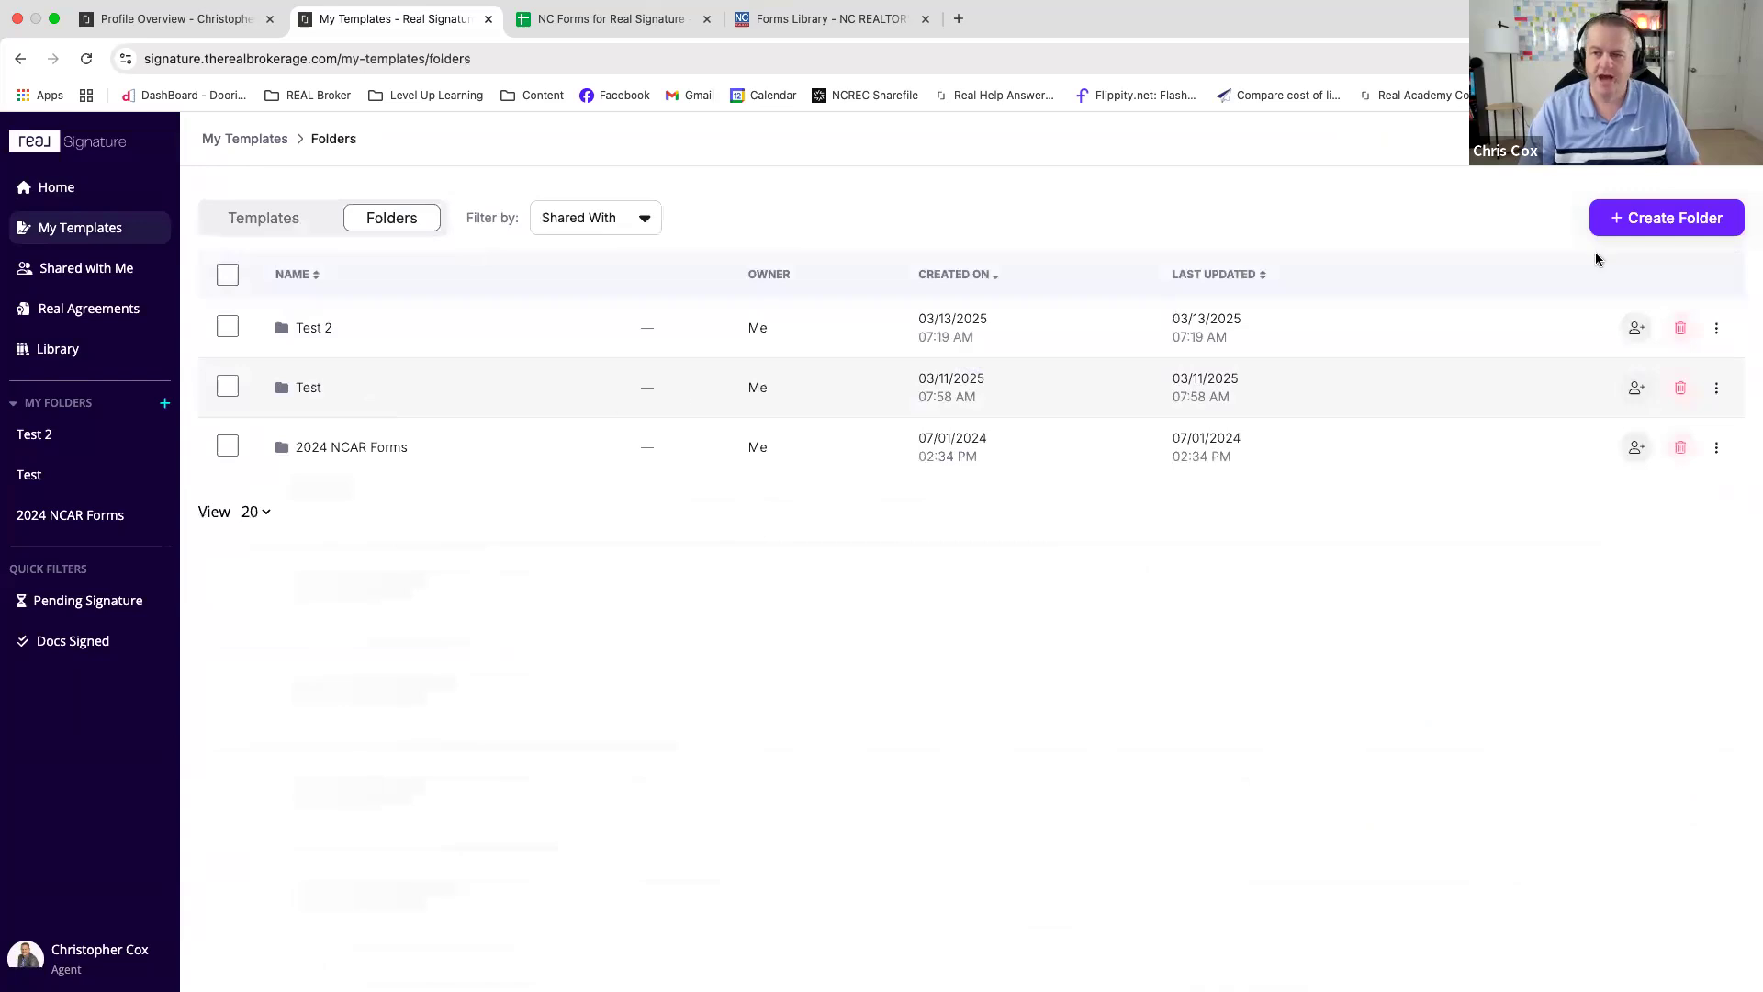
pyautogui.click(1648, 220)
pyautogui.click(988, 554)
pyautogui.write('Listing')
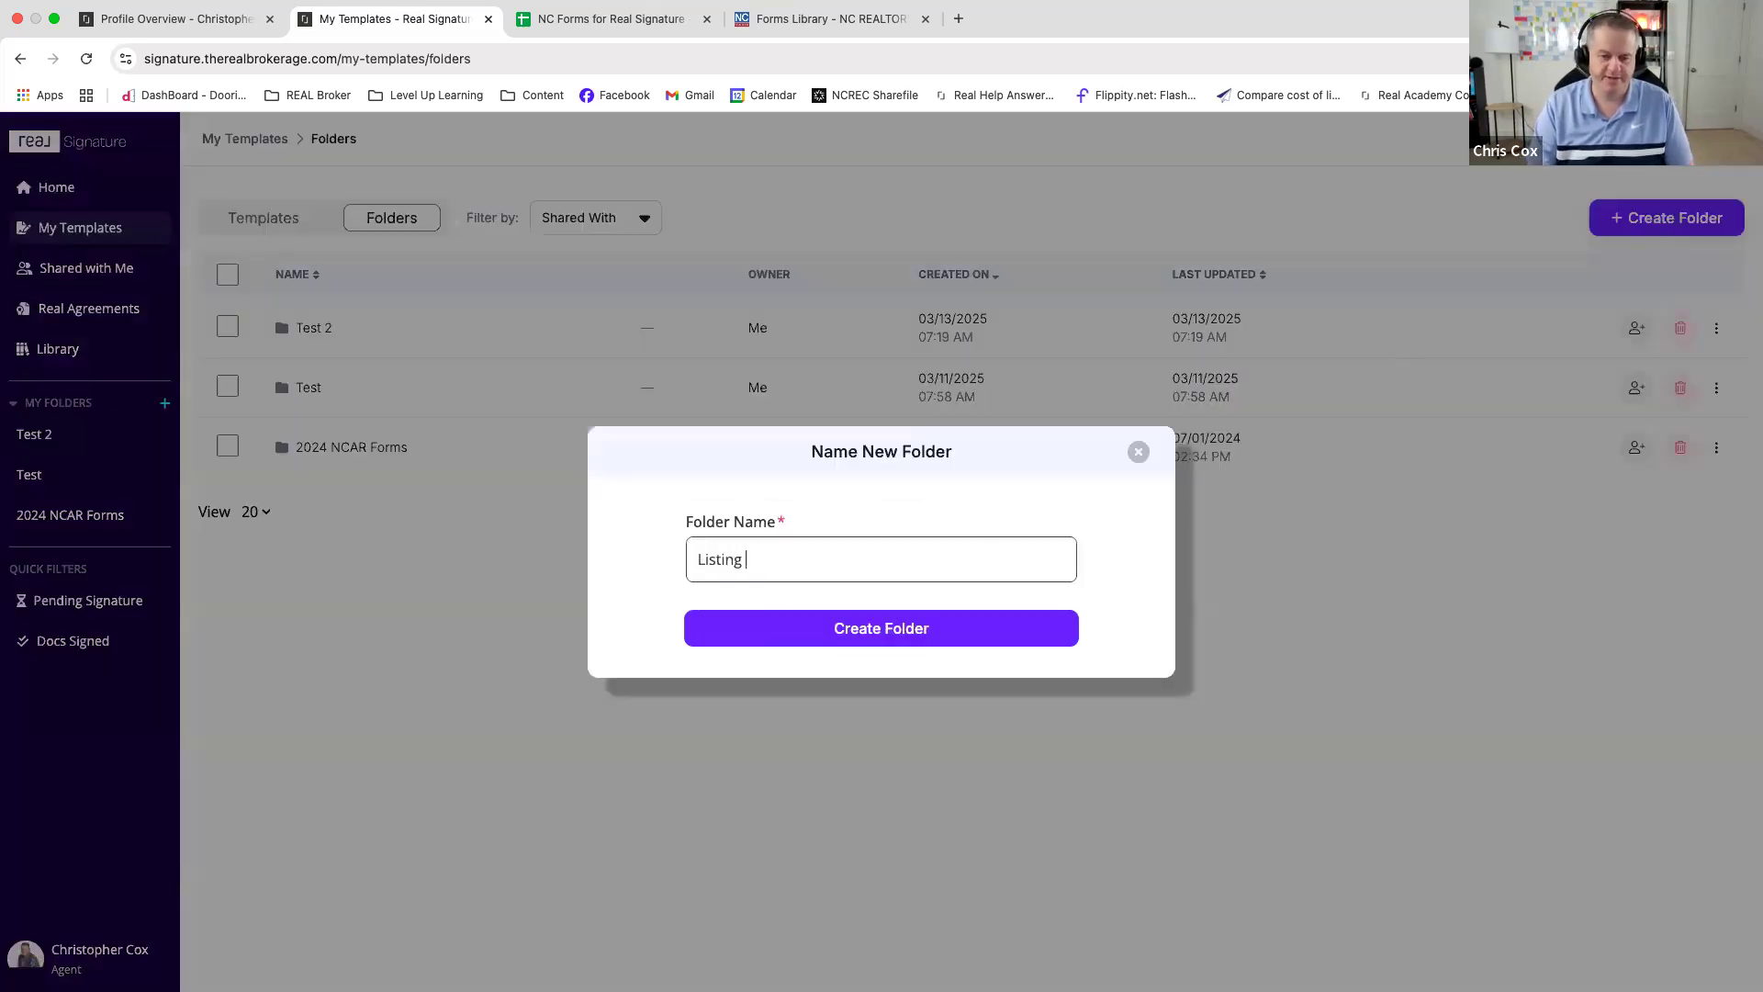
pyautogui.write(' Samples Docs')
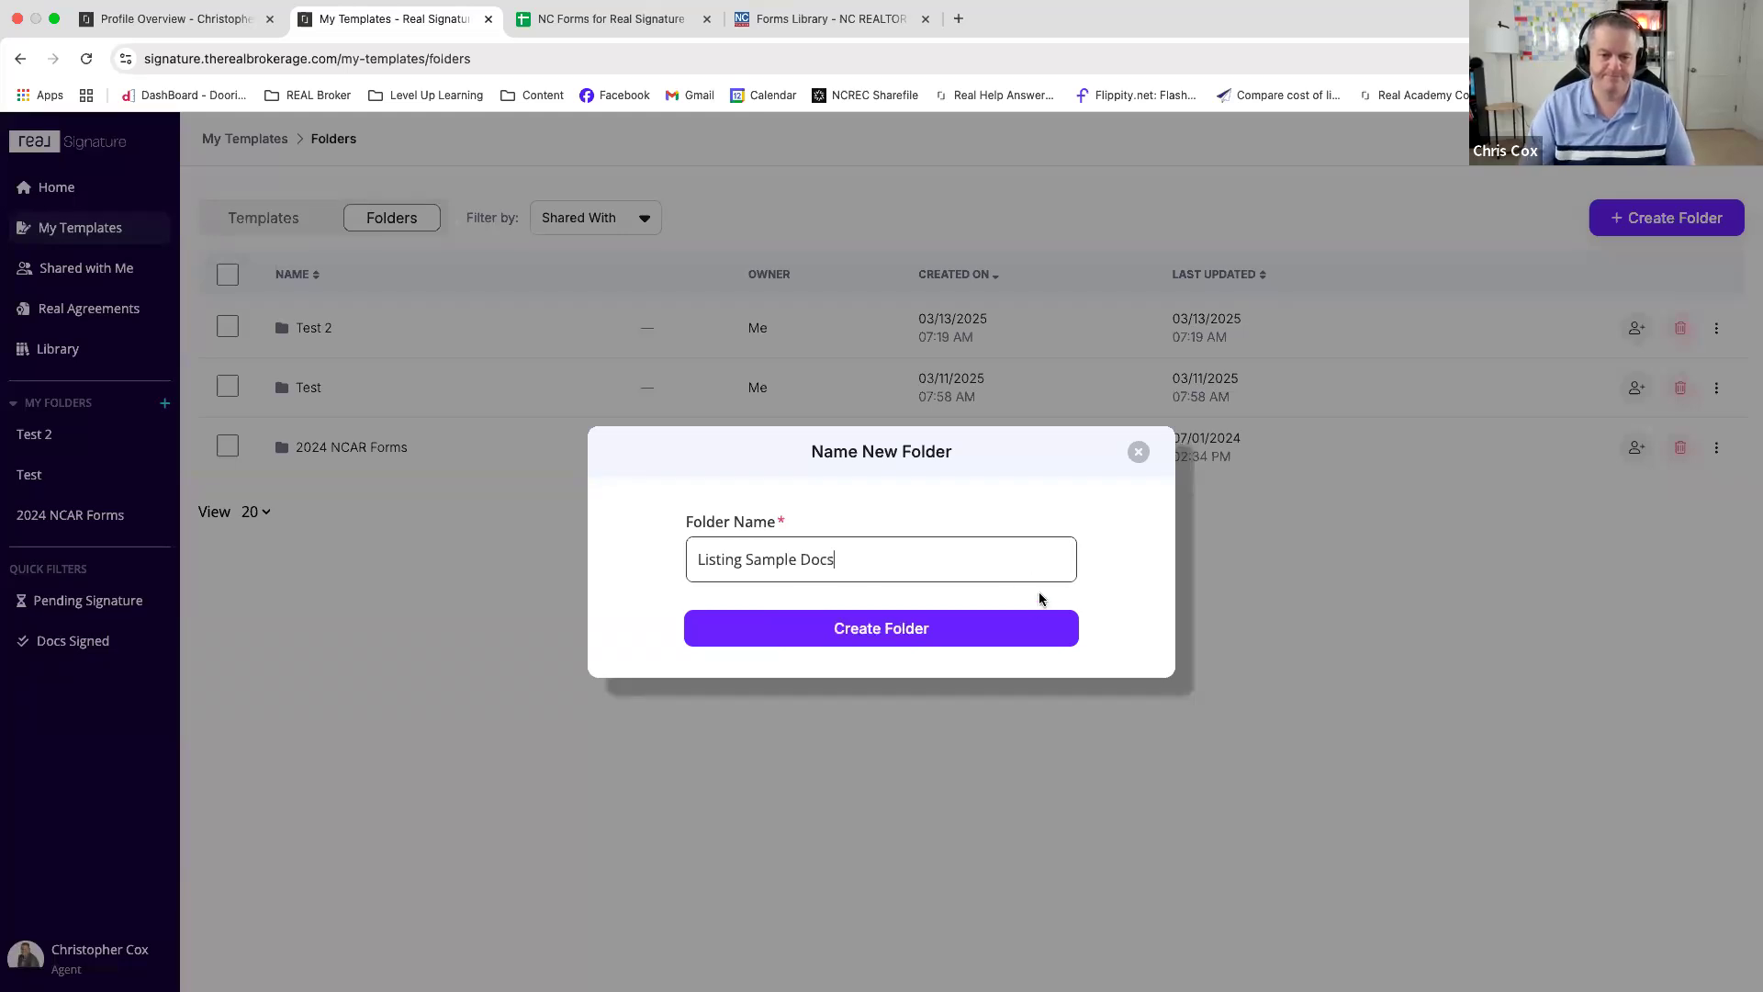
pyautogui.click(955, 632)
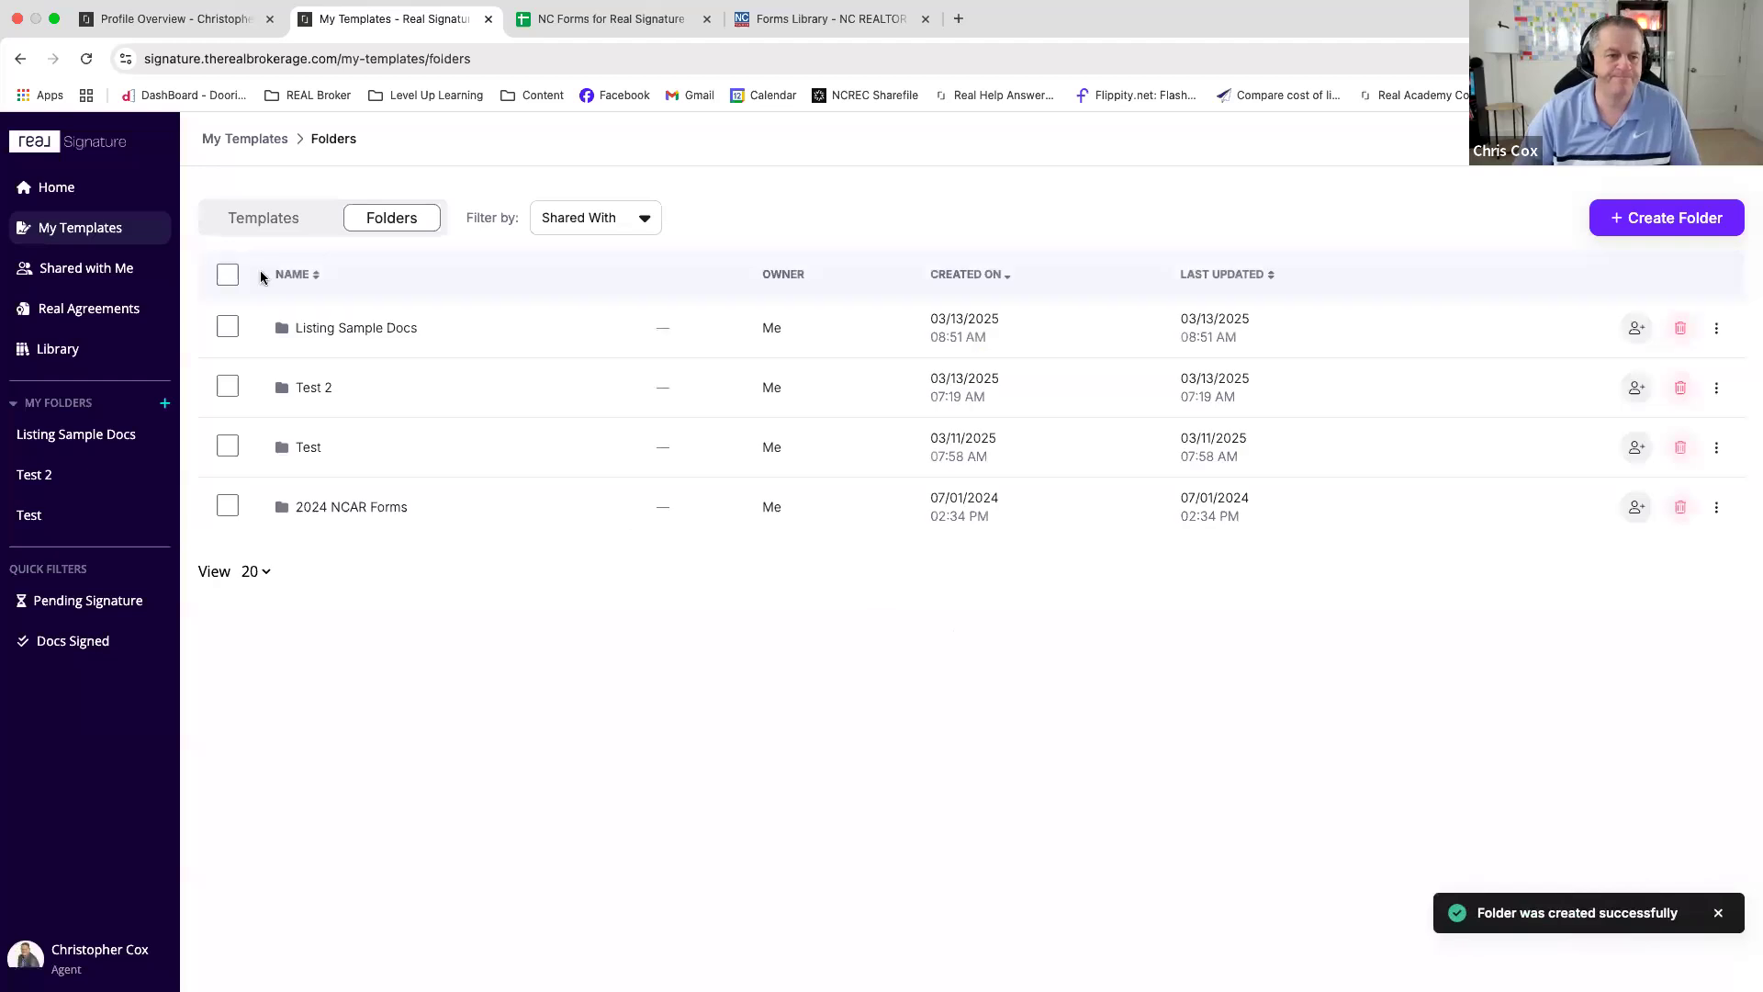
# - Move the NC Mineral Oil Gas Disclosure and Offer of Cooperative Compensation templates into the Listing Sample Docs folder, and return to the folder list
pyautogui.click(267, 221)
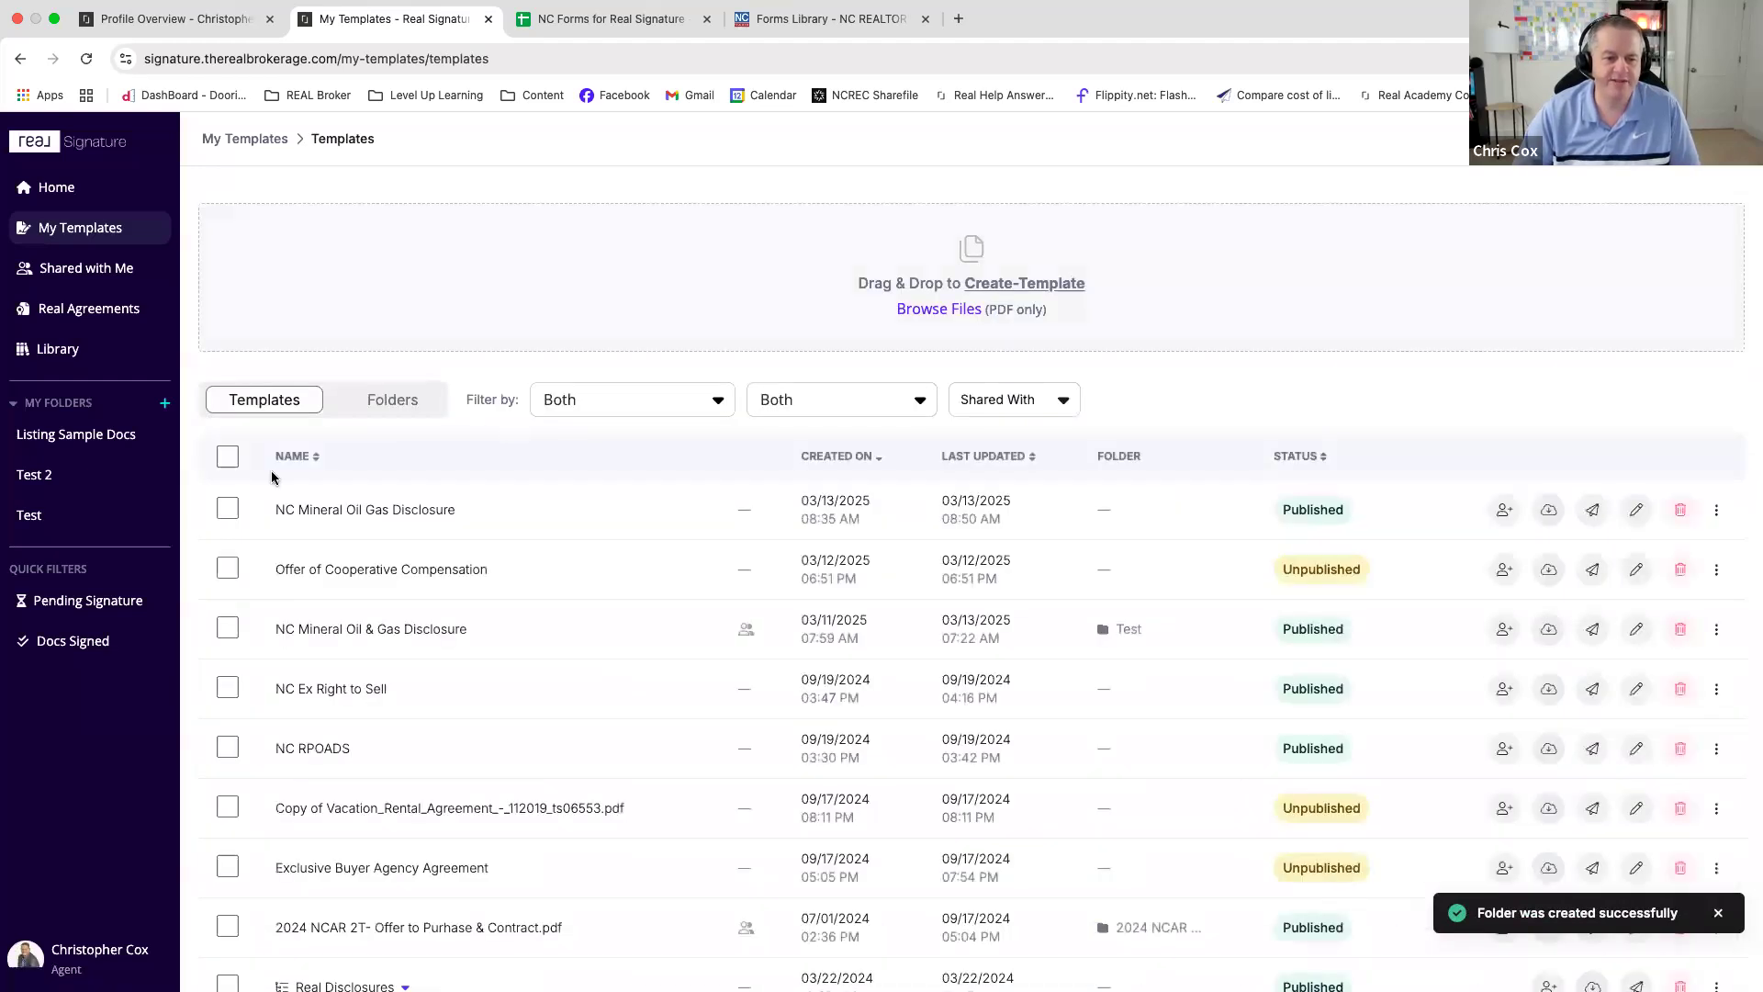
pyautogui.click(227, 509)
pyautogui.click(228, 615)
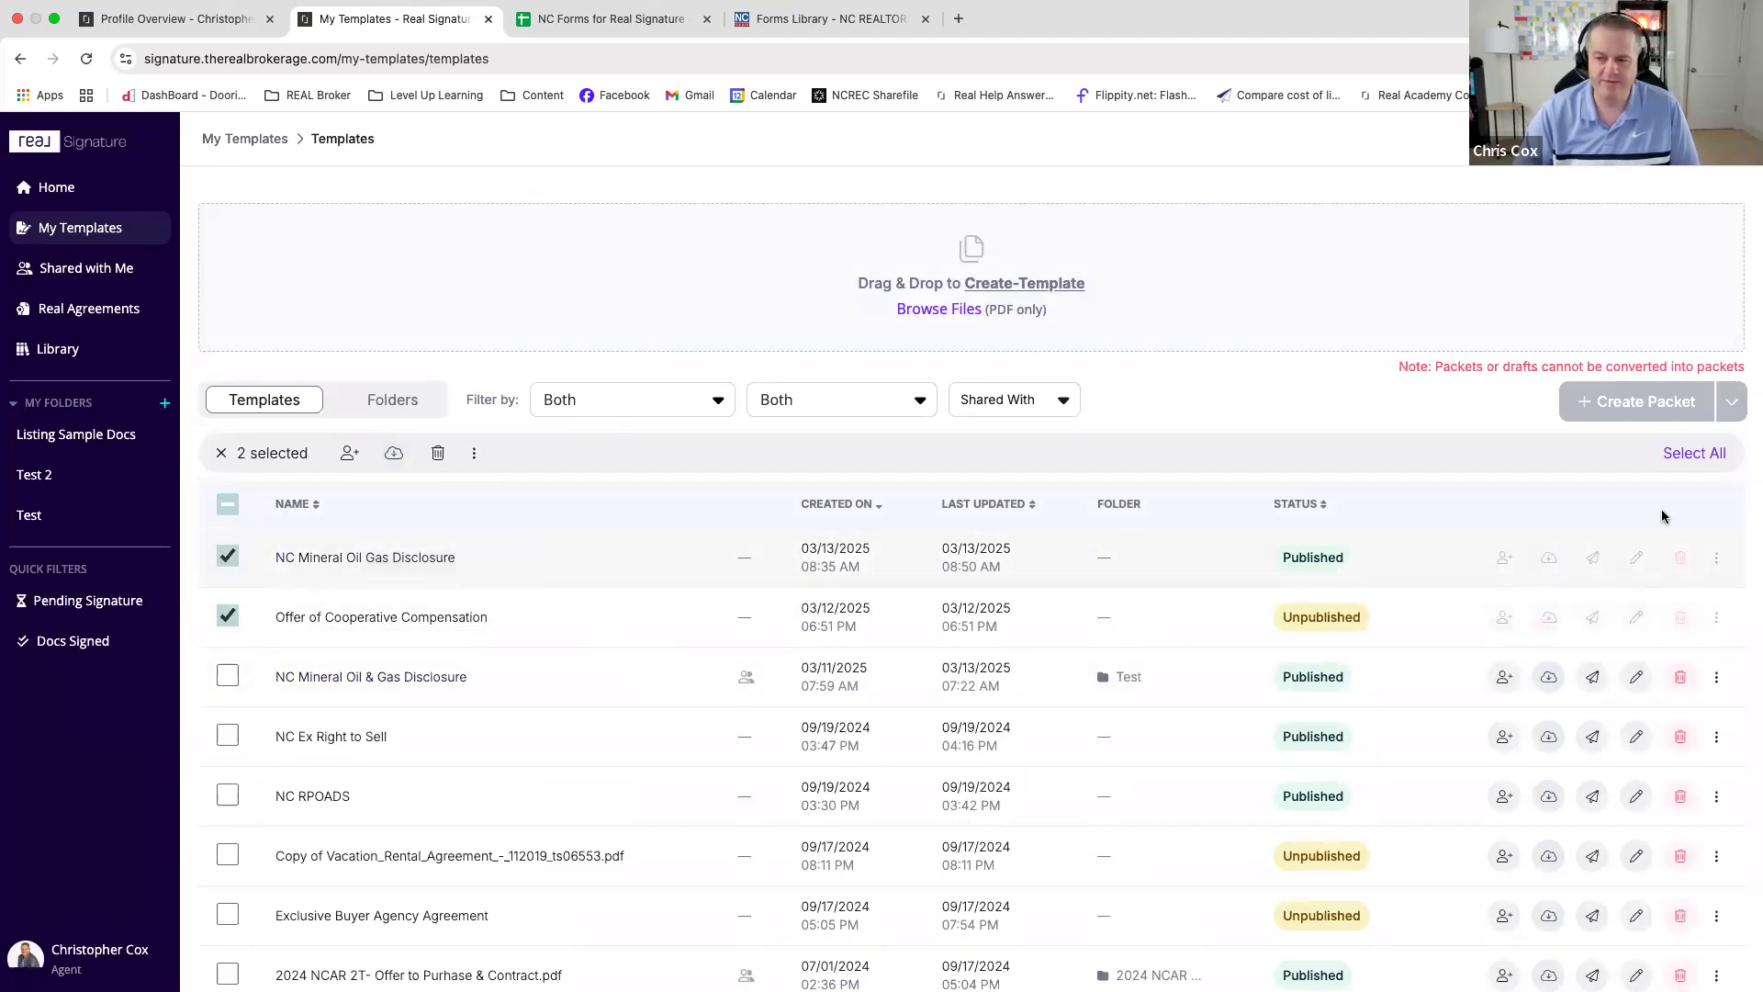
pyautogui.click(475, 456)
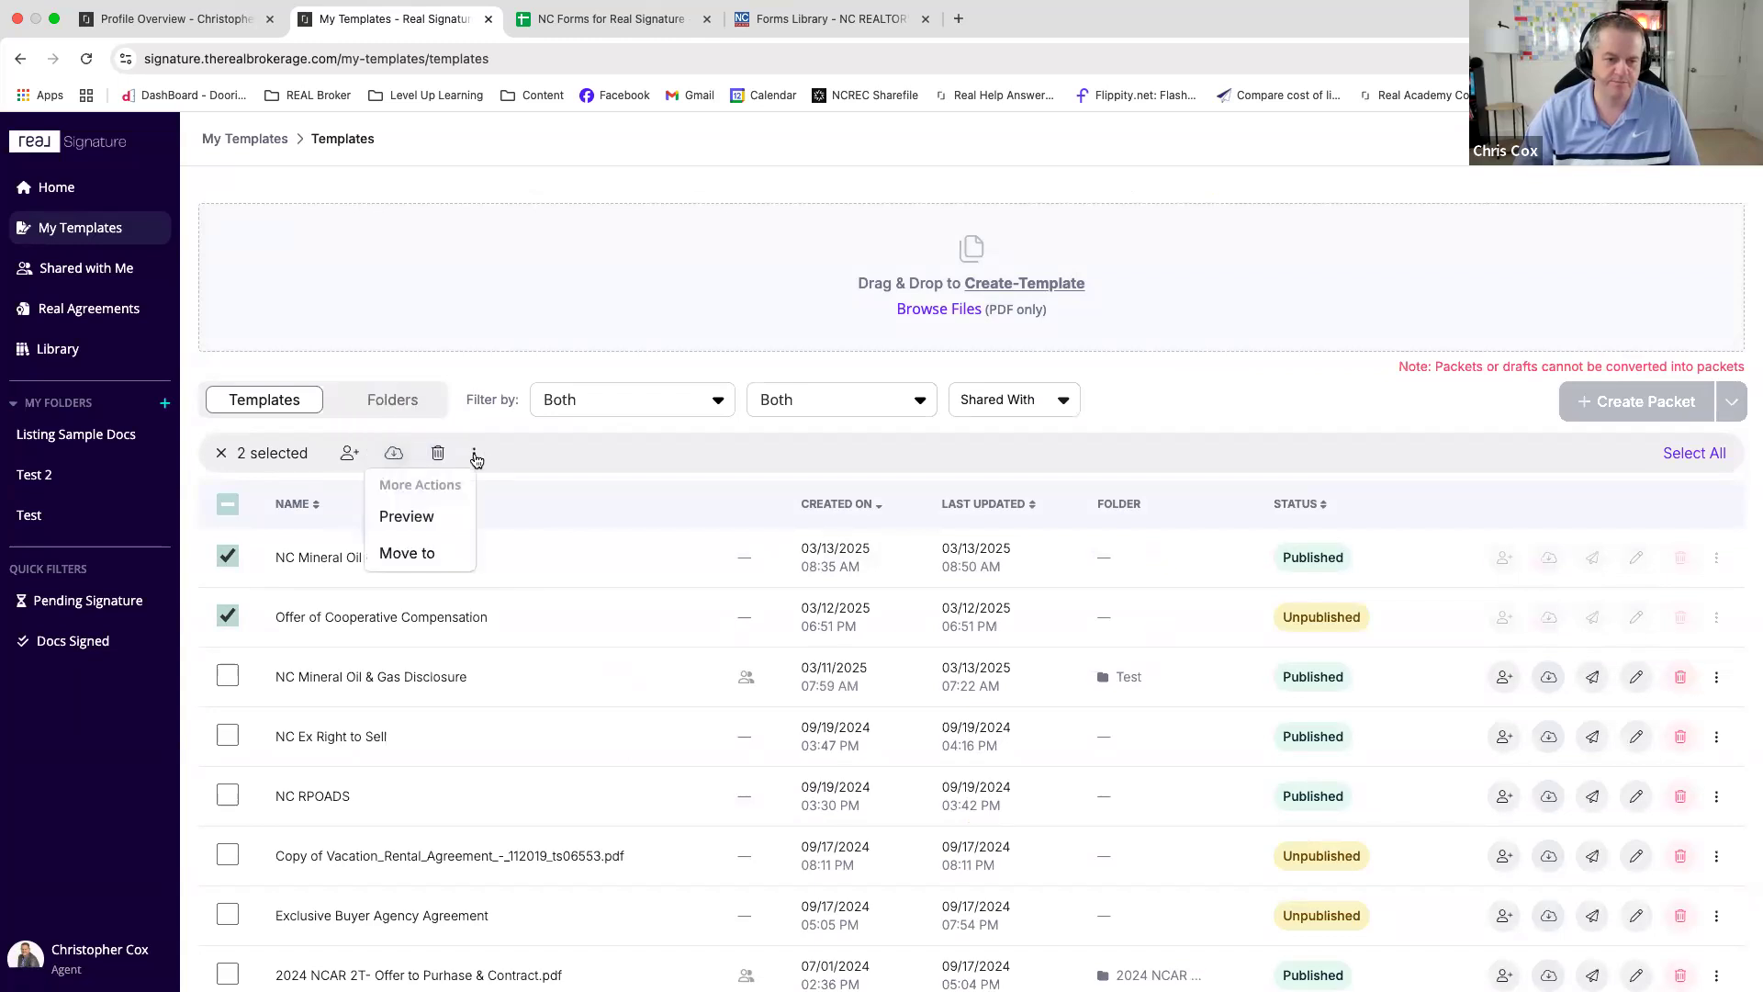
pyautogui.click(414, 555)
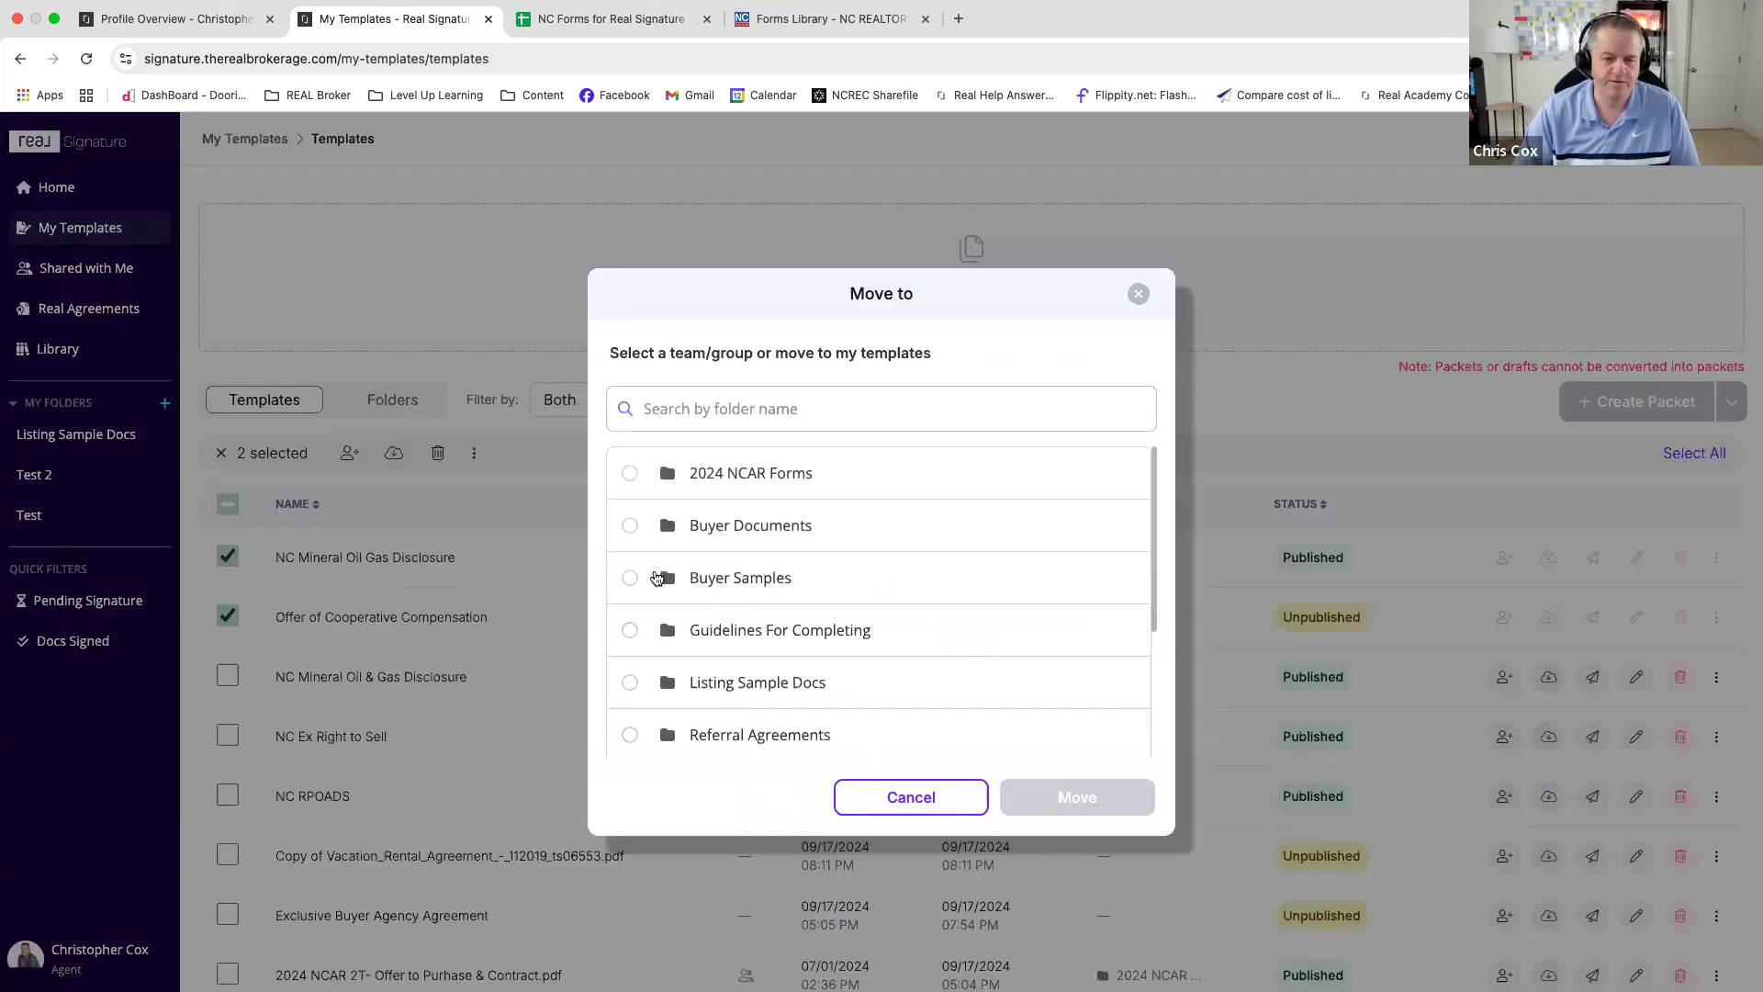
pyautogui.click(629, 582)
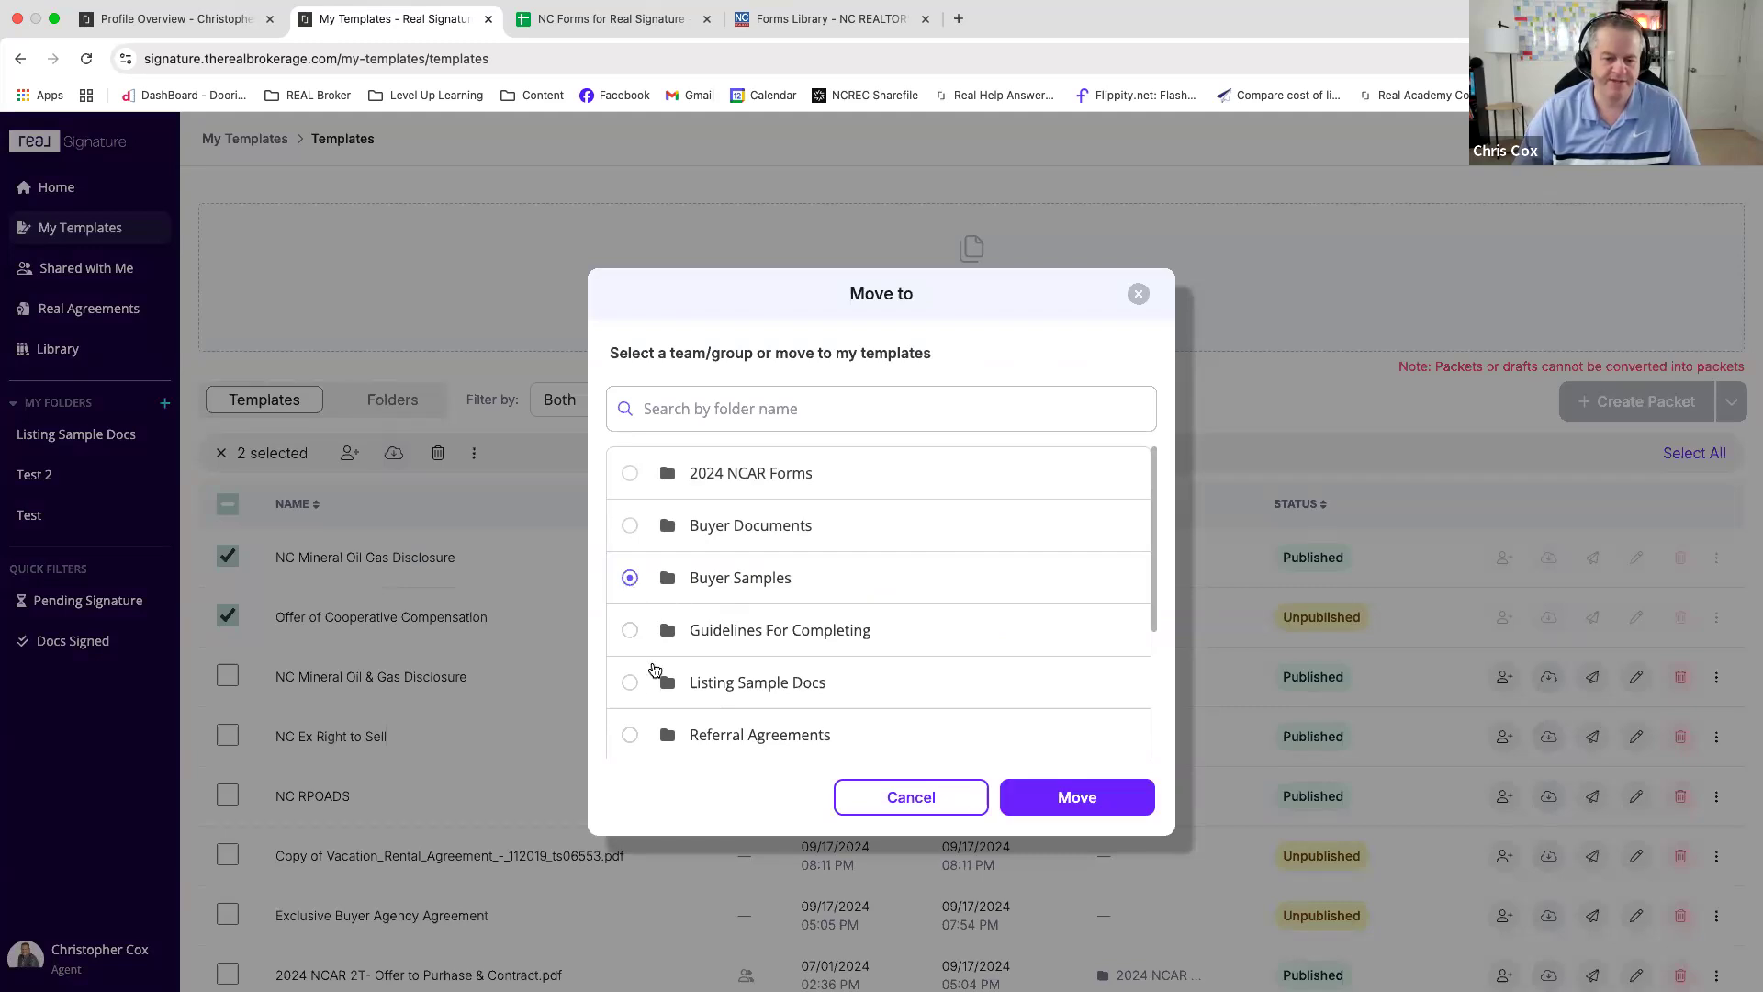
pyautogui.click(655, 679)
pyautogui.click(1068, 799)
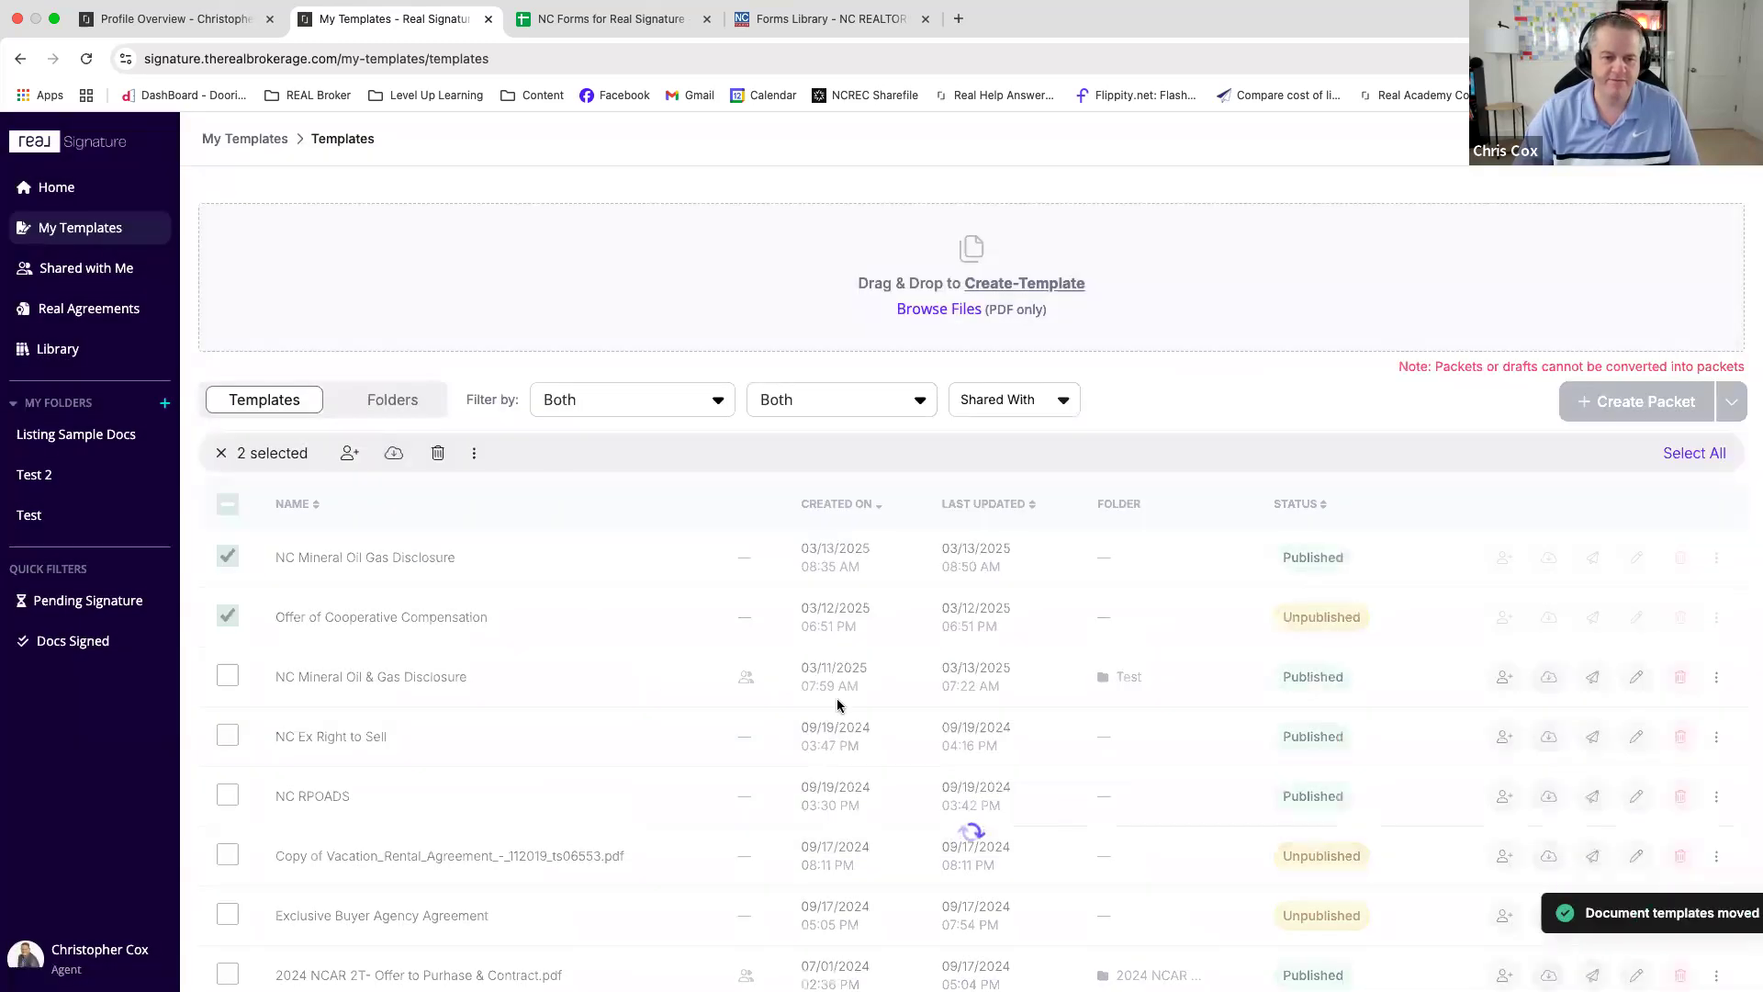
pyautogui.click(393, 400)
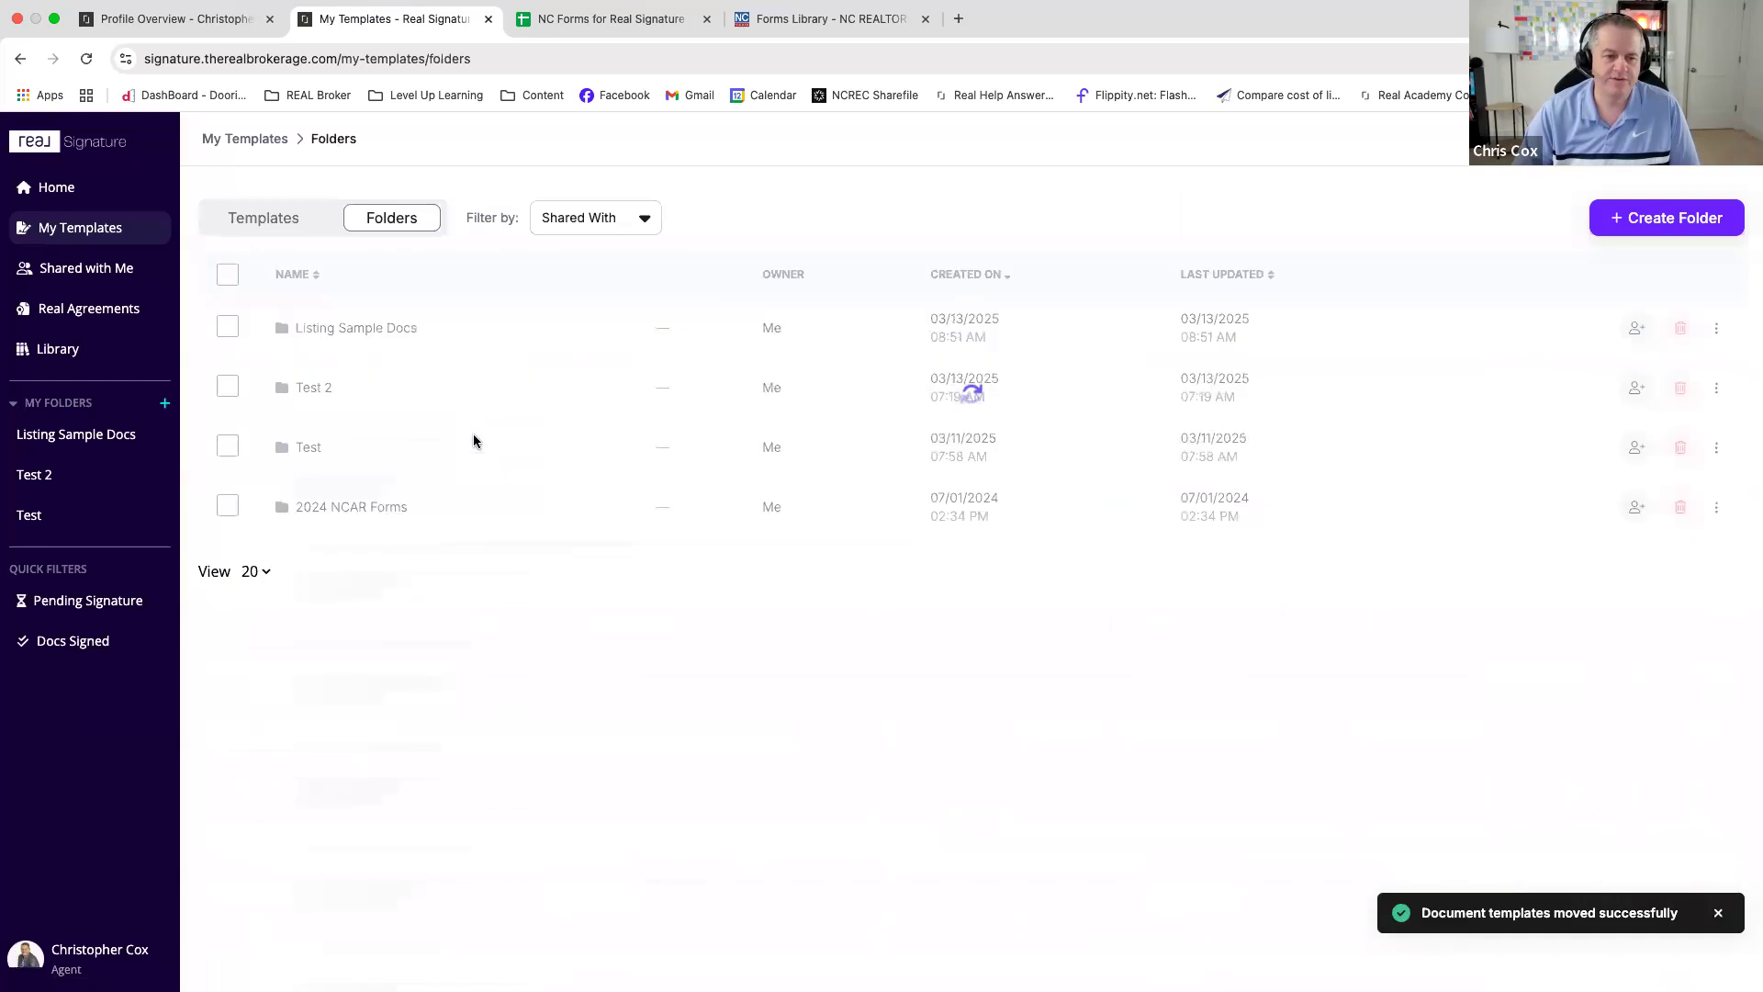
# - Open the Listing Sample Docs folder, start sharing the NC Mineral Oil Gas Disclosure template, and agree to the consent statement
pyautogui.click(324, 330)
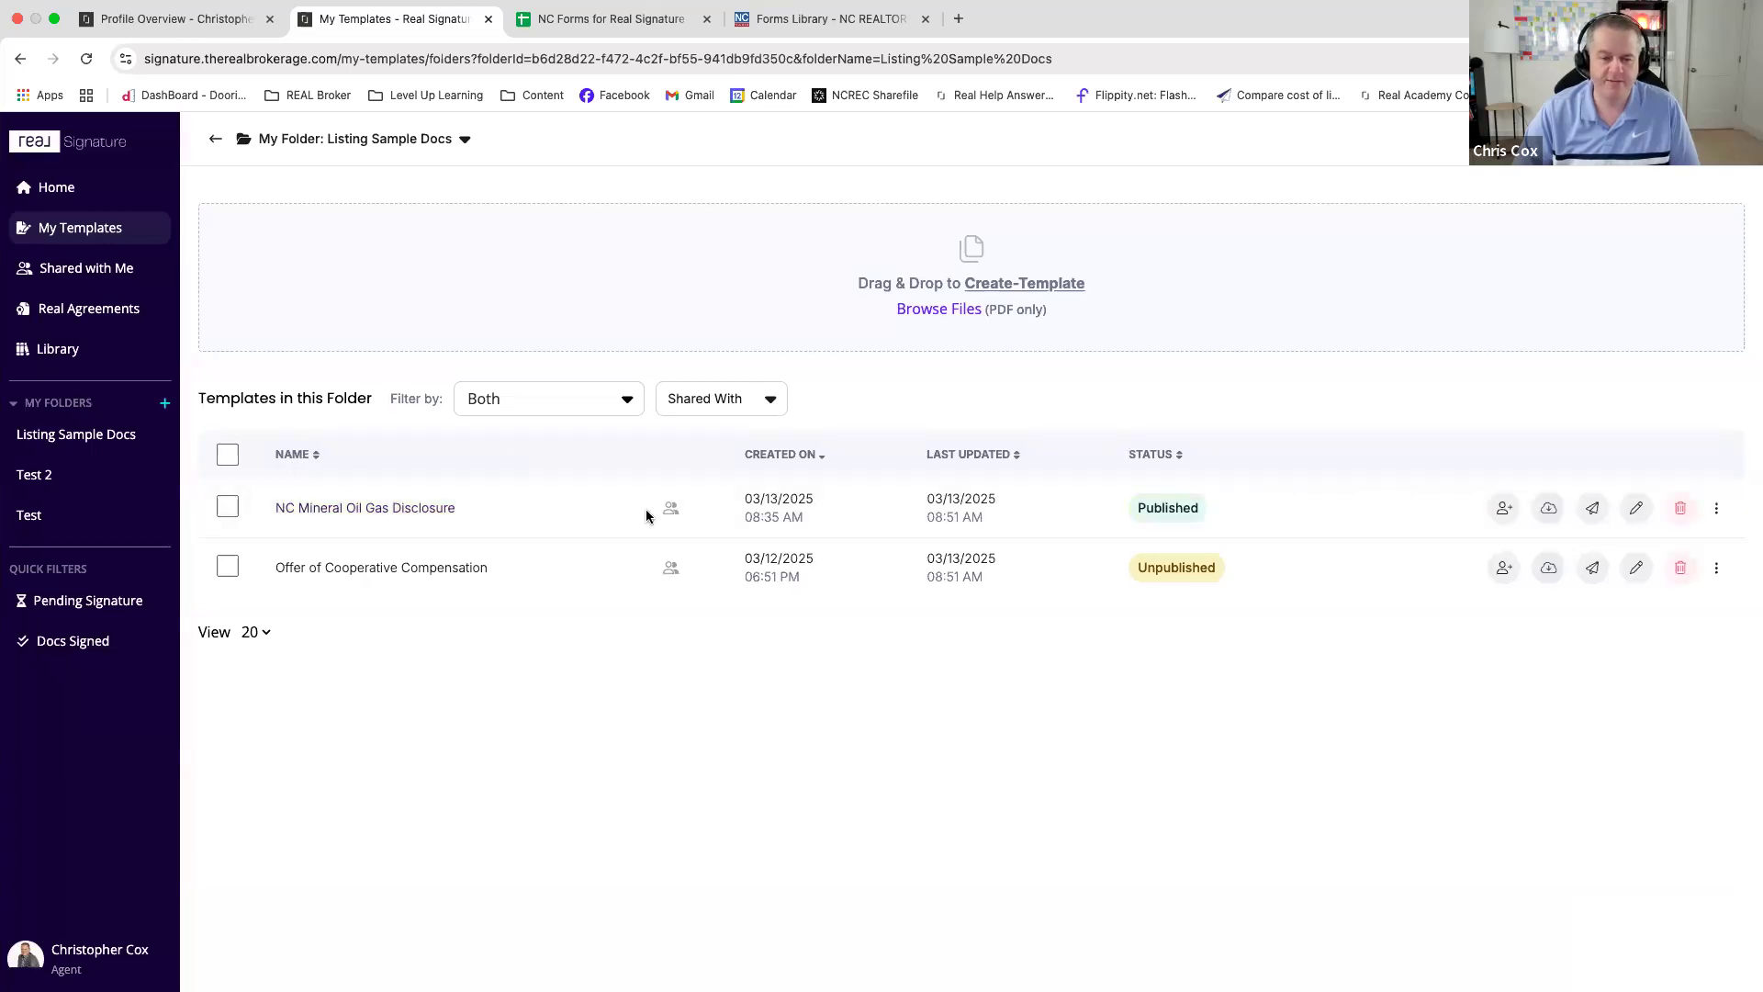
pyautogui.click(1506, 509)
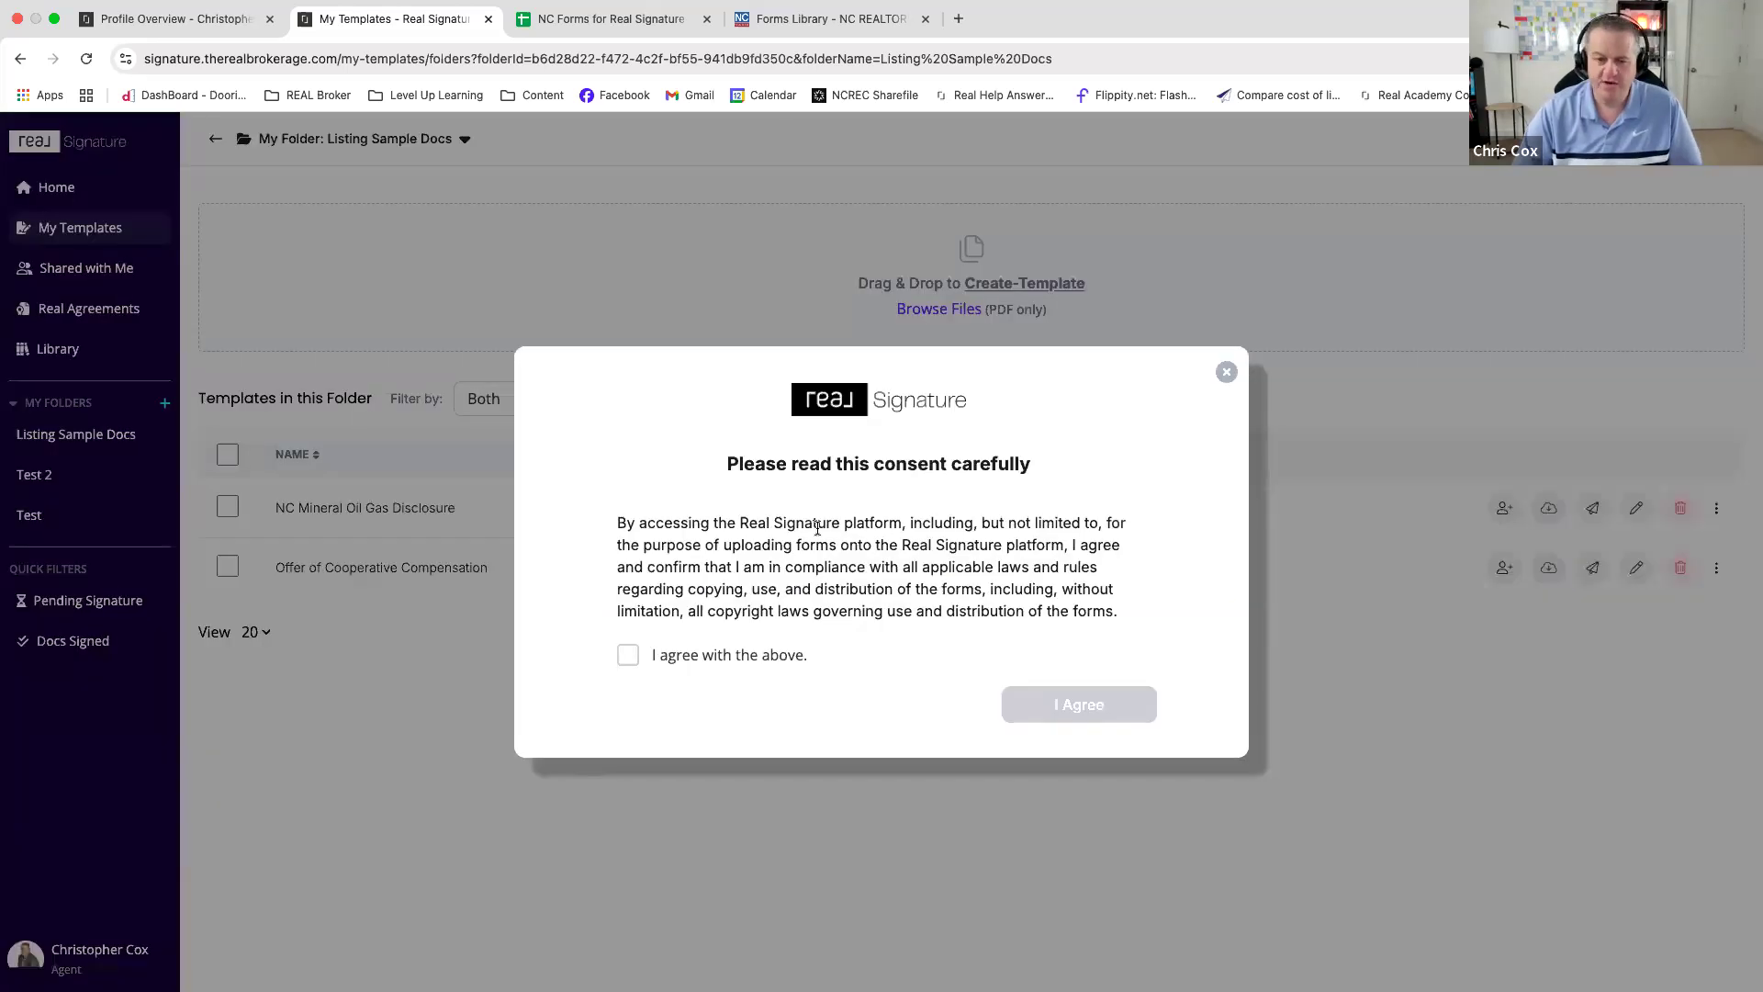
pyautogui.click(676, 657)
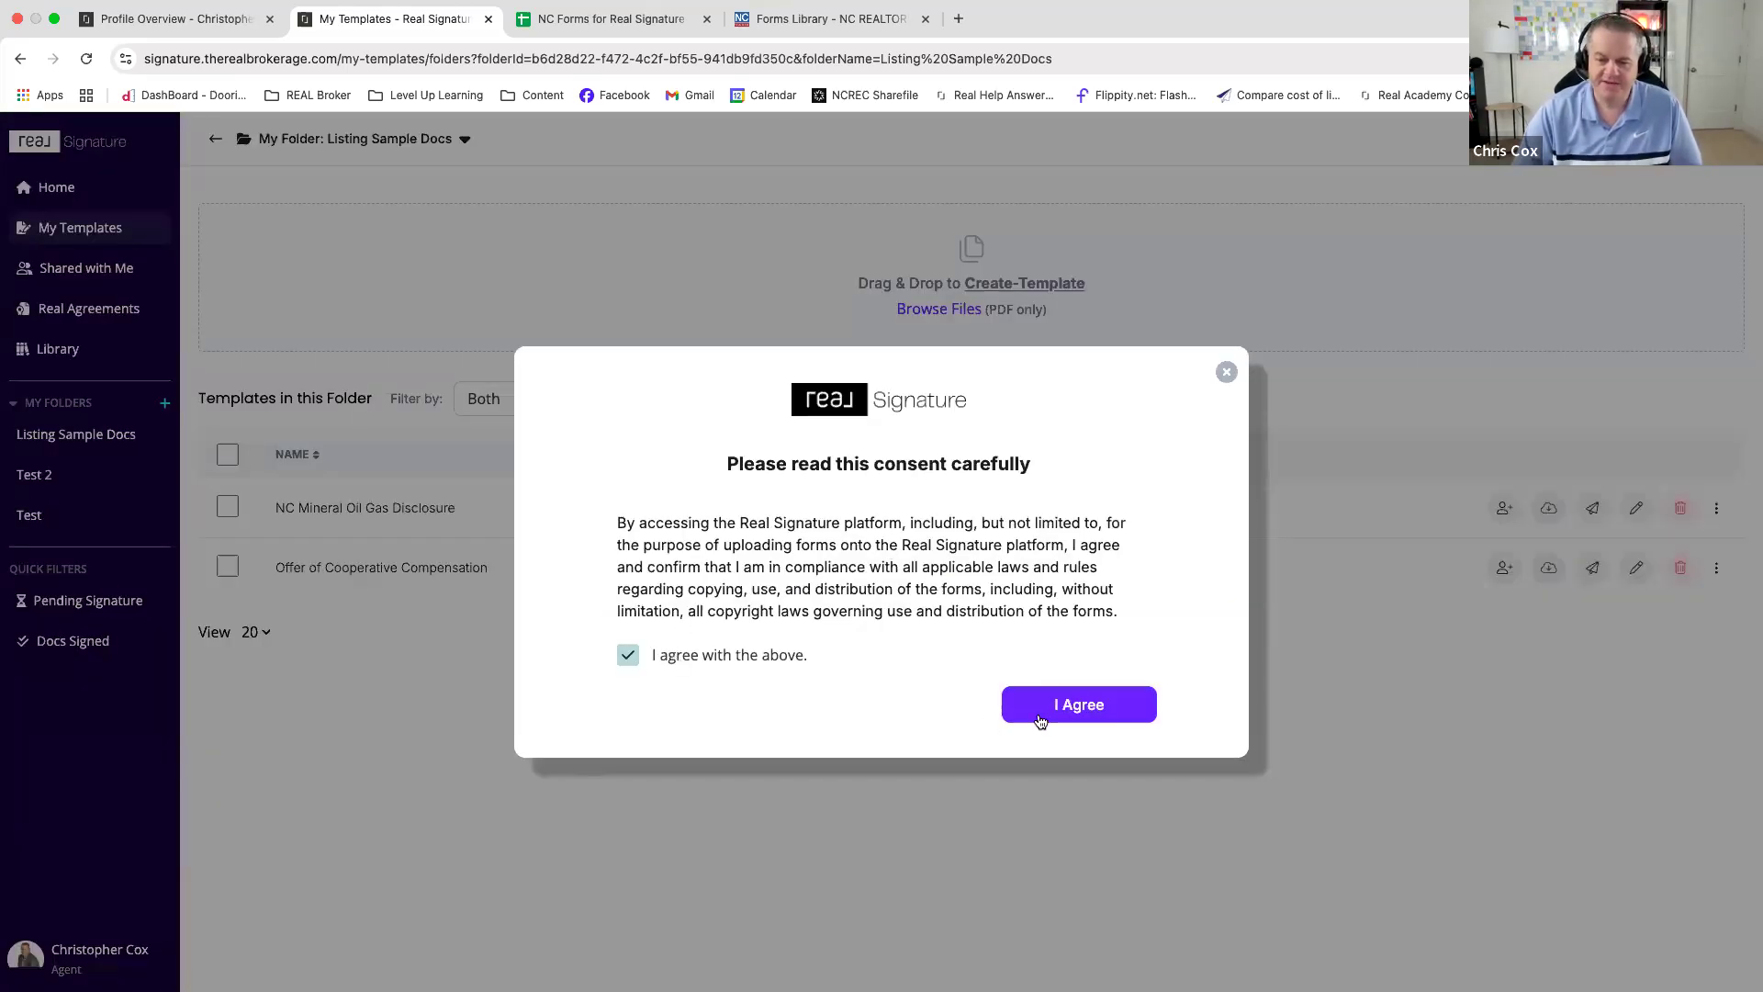
pyautogui.click(1080, 703)
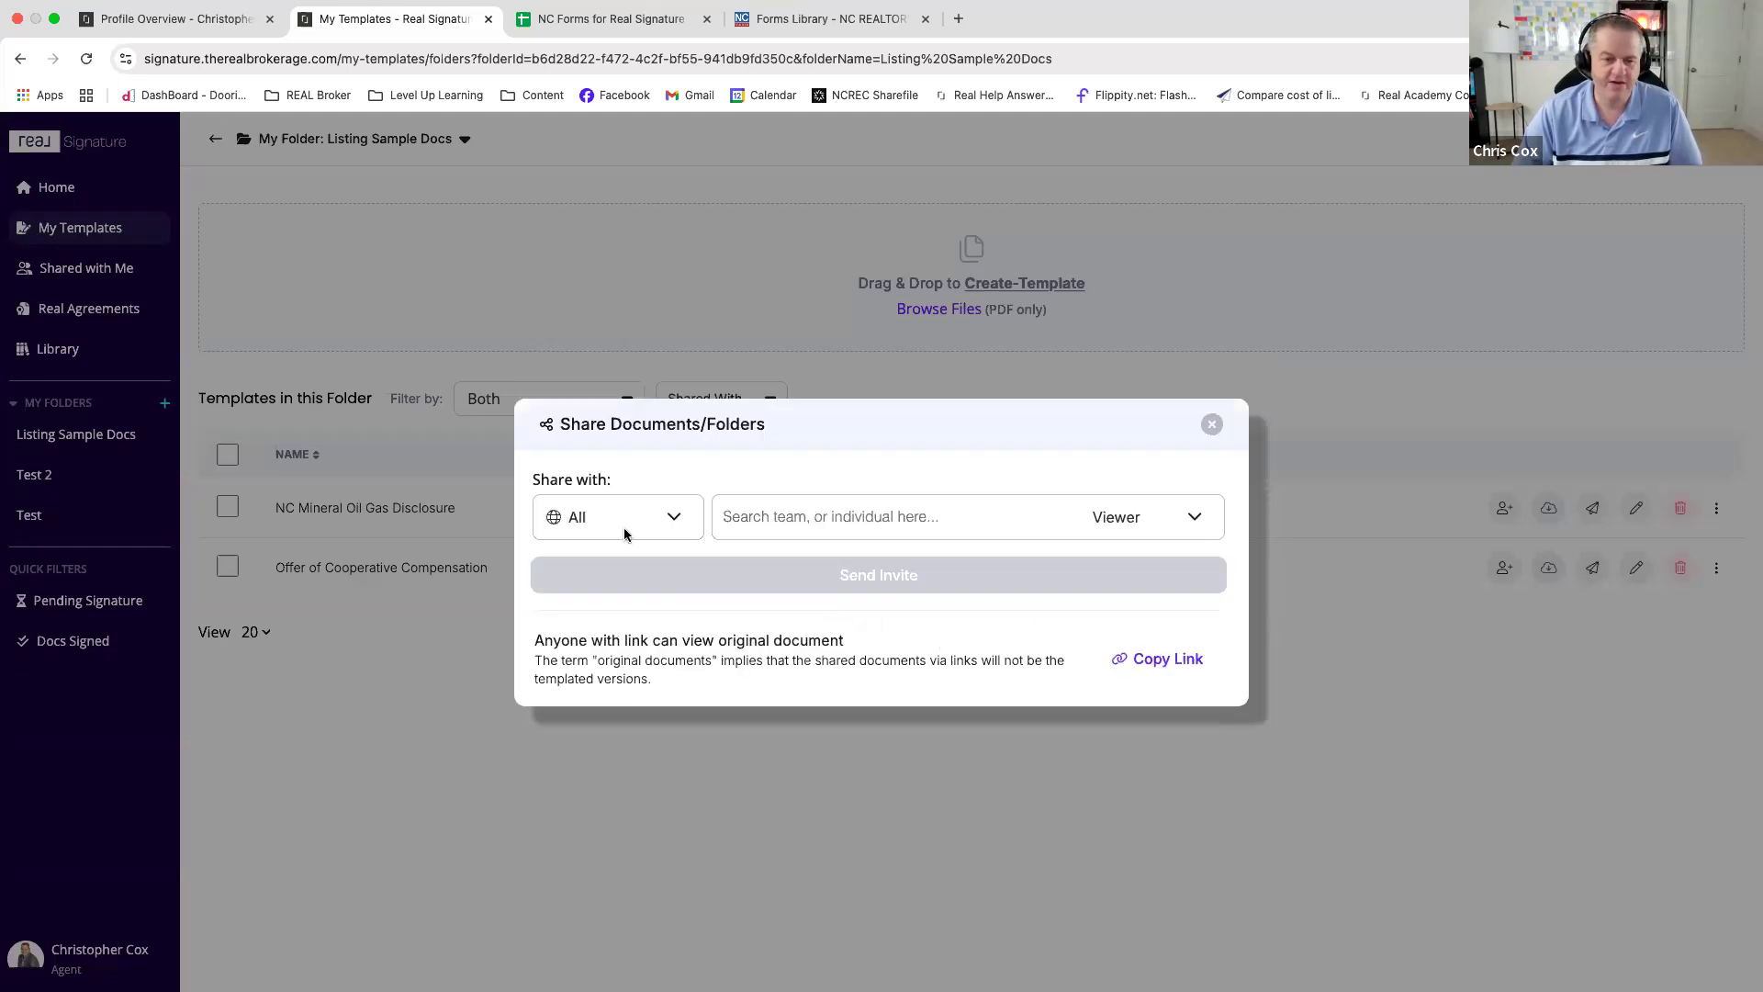
# - Set sharing to Individual and search for a colleague by name as the recipient
pyautogui.click(649, 526)
pyautogui.click(611, 597)
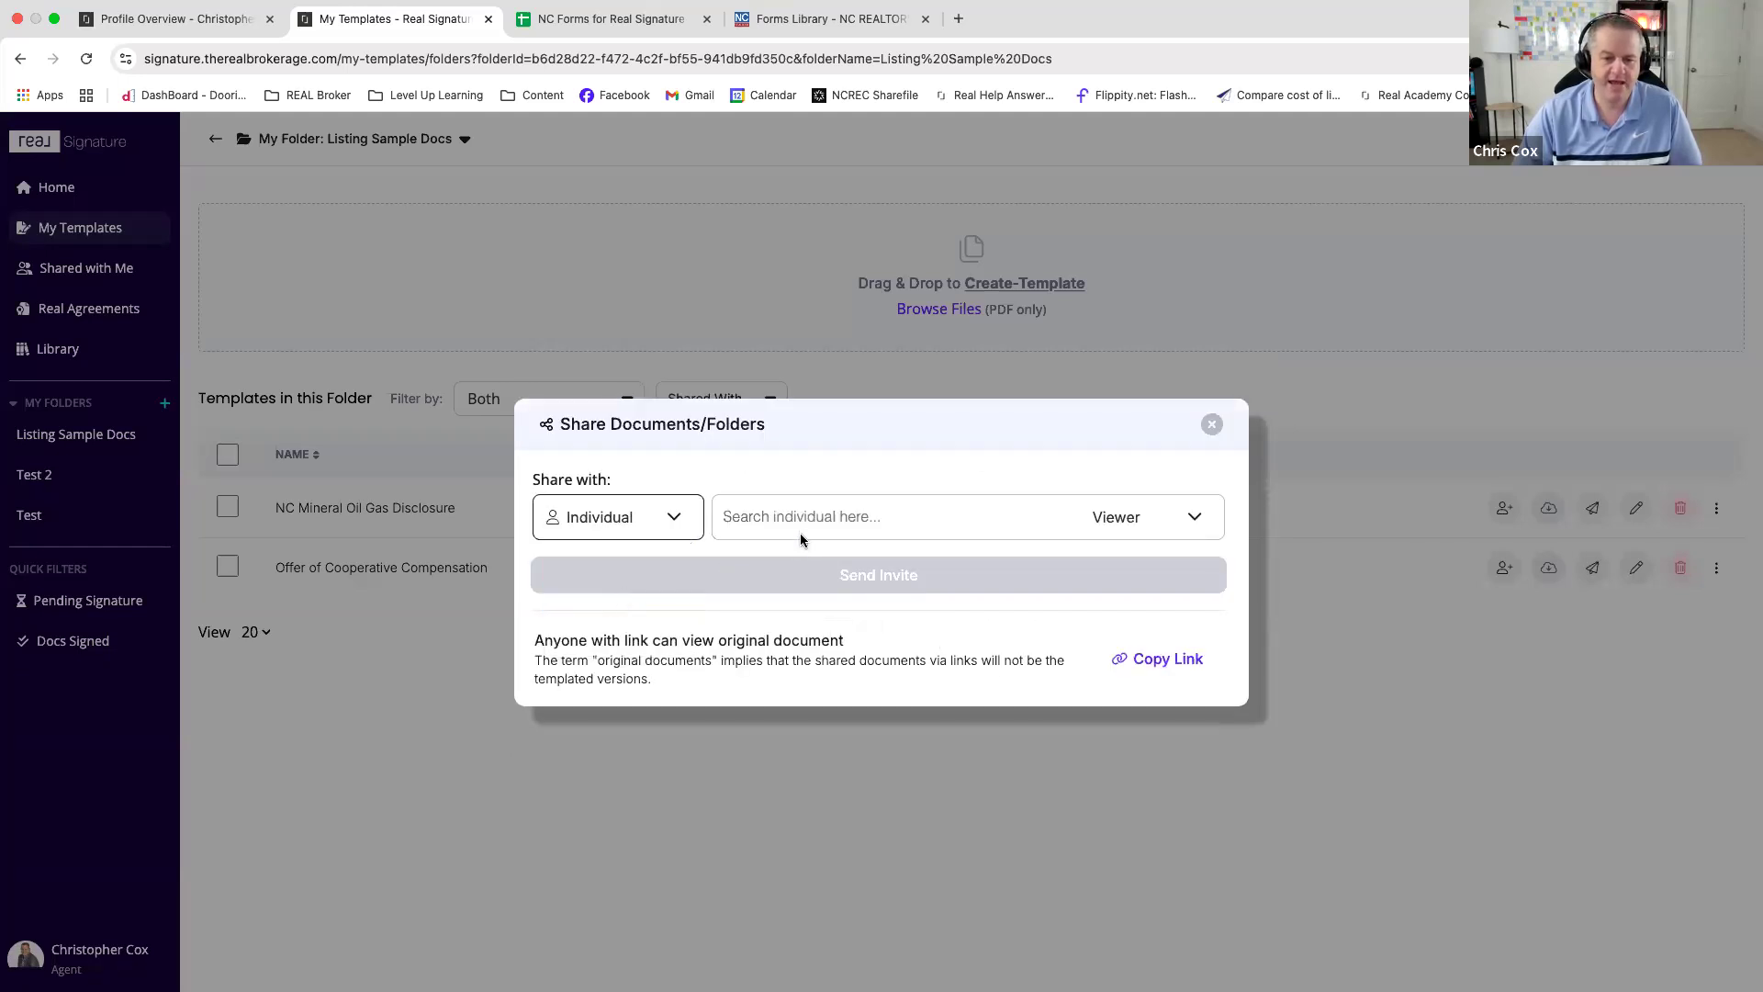
pyautogui.click(801, 521)
pyautogui.write('Diane')
pyautogui.press('BackSpace')
pyautogui.press('BackSpace')
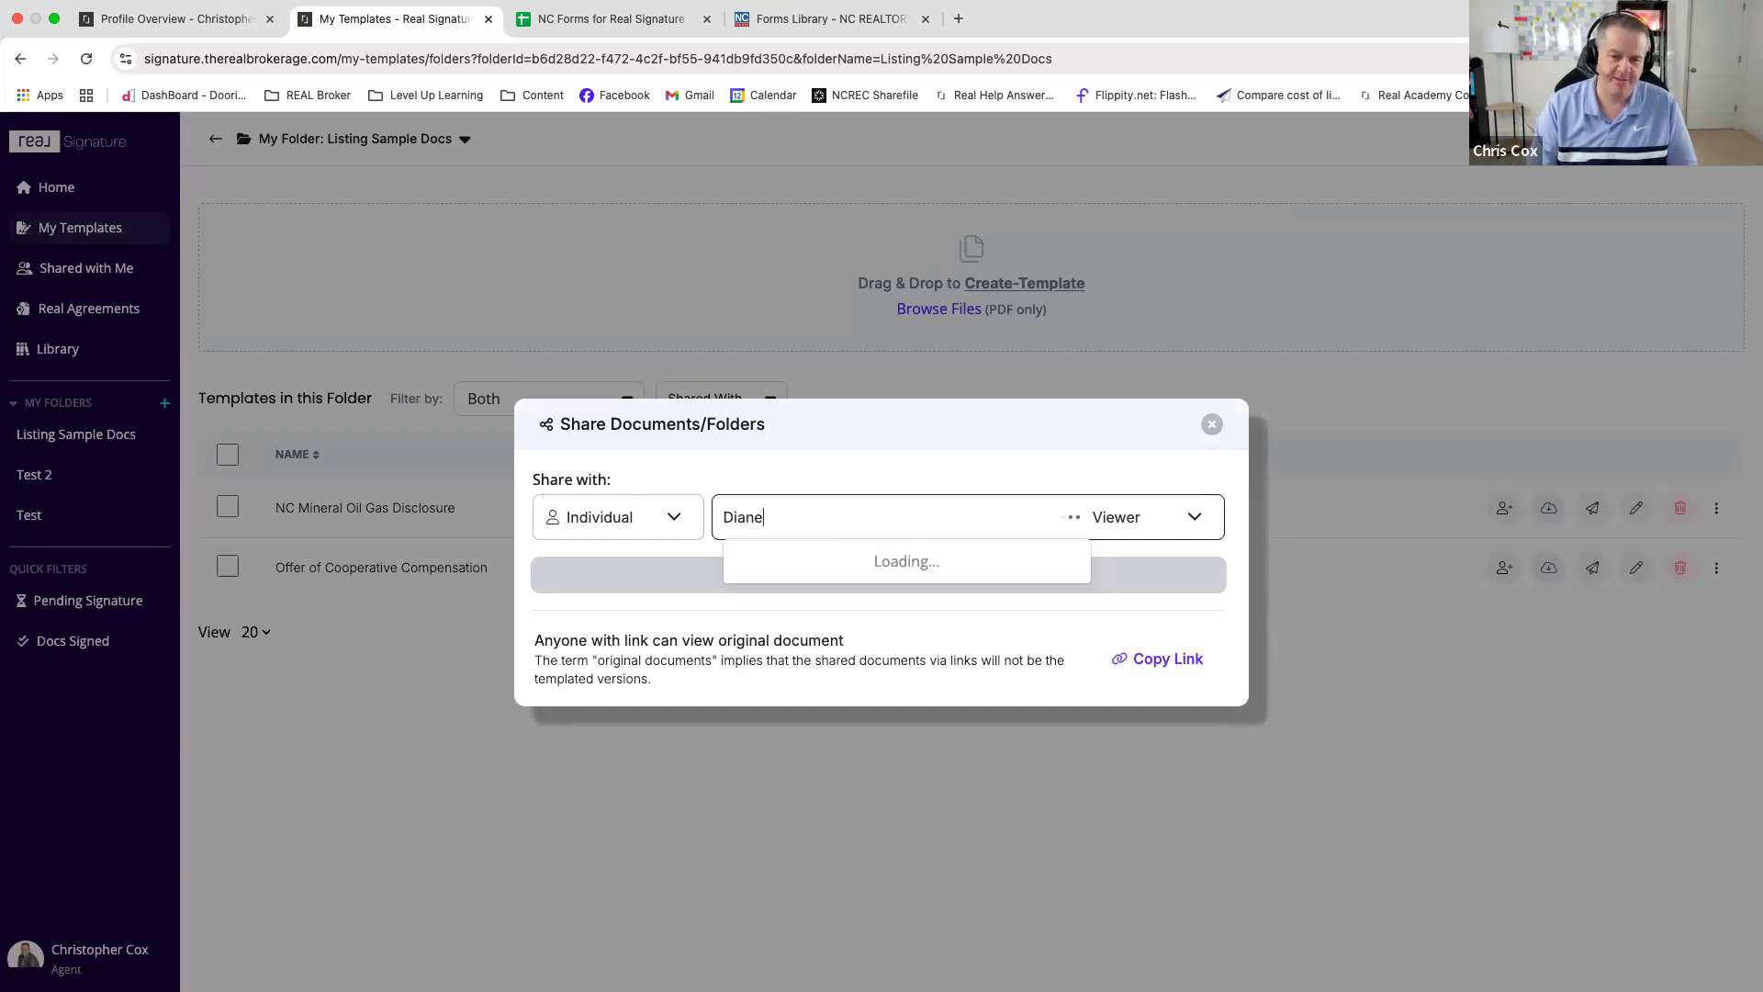
pyautogui.write('F')
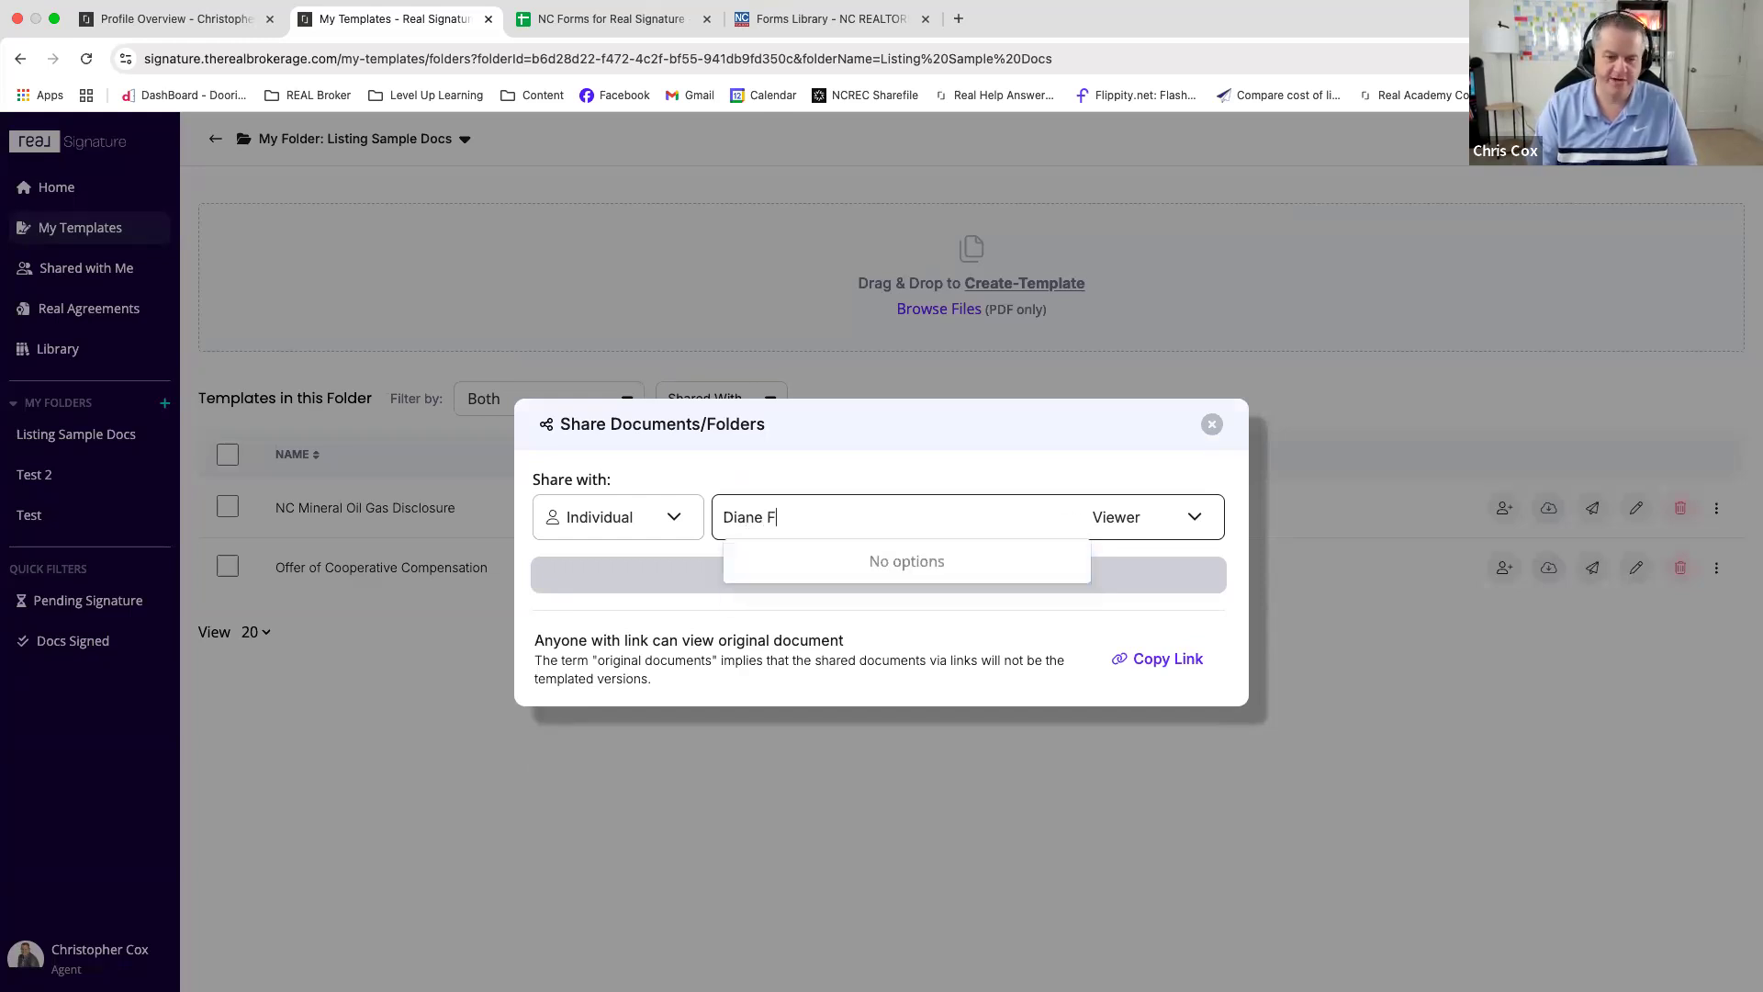
pyautogui.write('l')
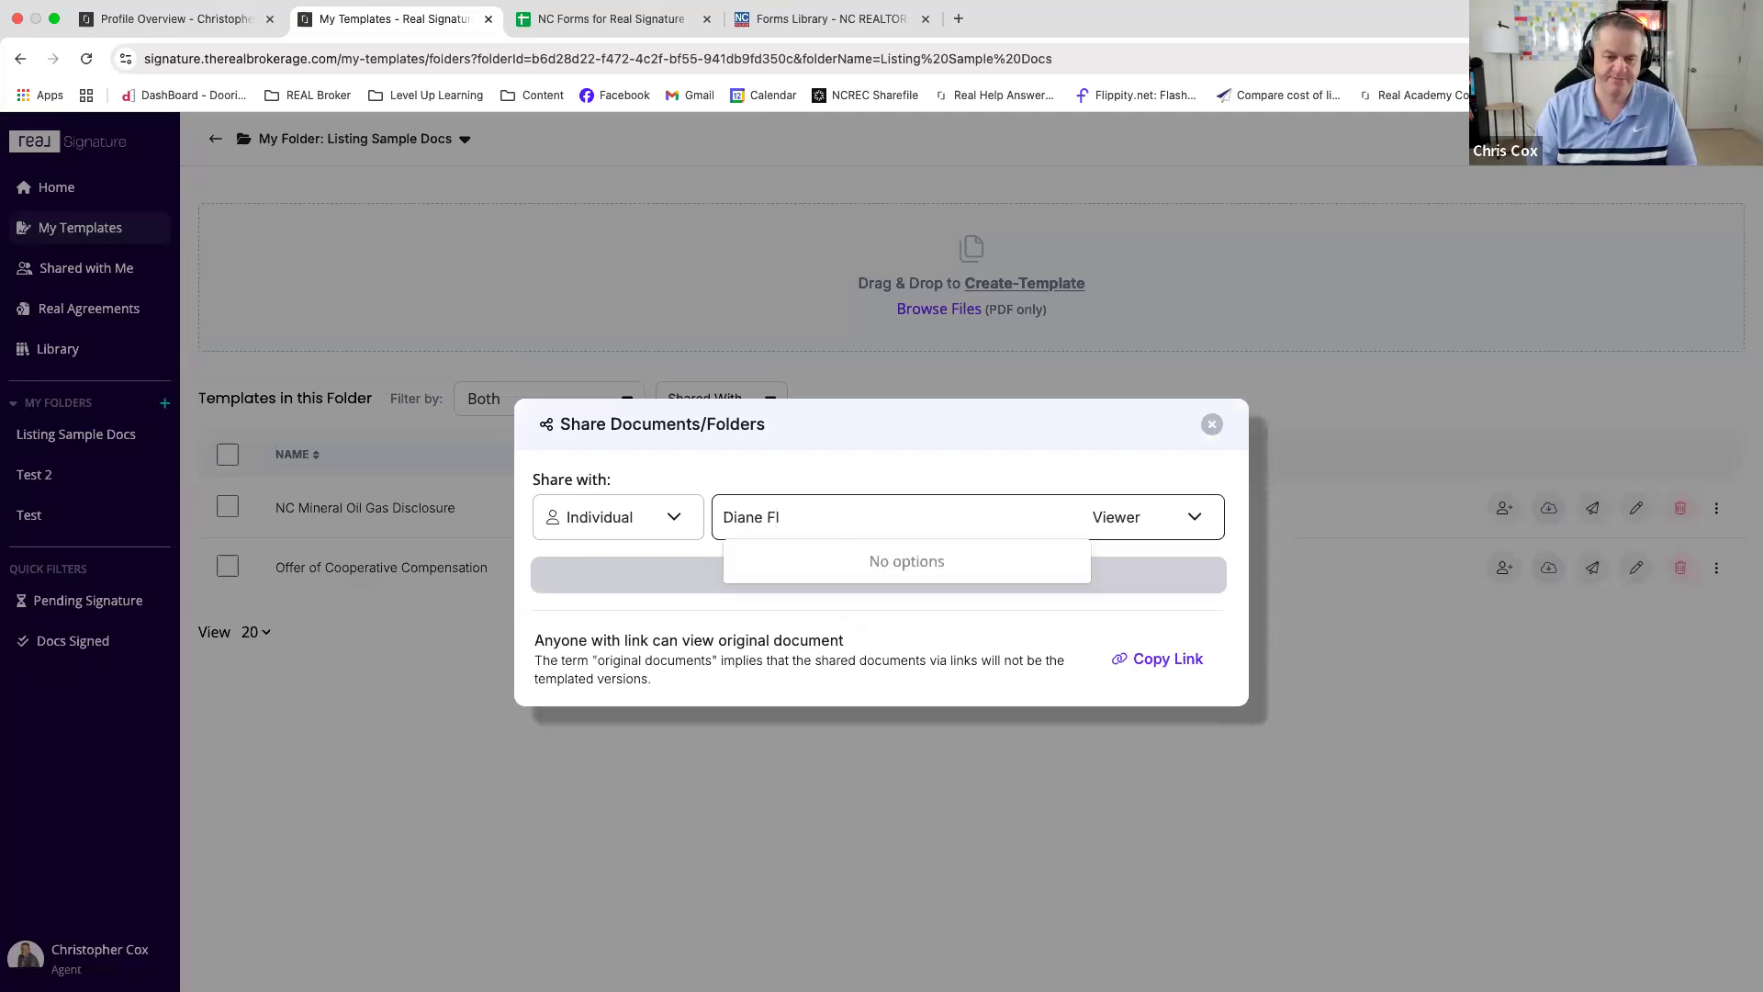
# - Replace the recipient search with a different first name and choose the matching North Carolina agent
pyautogui.press('BackSpace')
pyautogui.press('BackSpace')
pyautogui.press('BackSpace')
pyautogui.press('BackSpace')
pyautogui.press('BackSpace')
pyautogui.press('BackSpace')
pyautogui.press('BackSpace')
pyautogui.press('BackSpace')
pyautogui.write('Hannah')
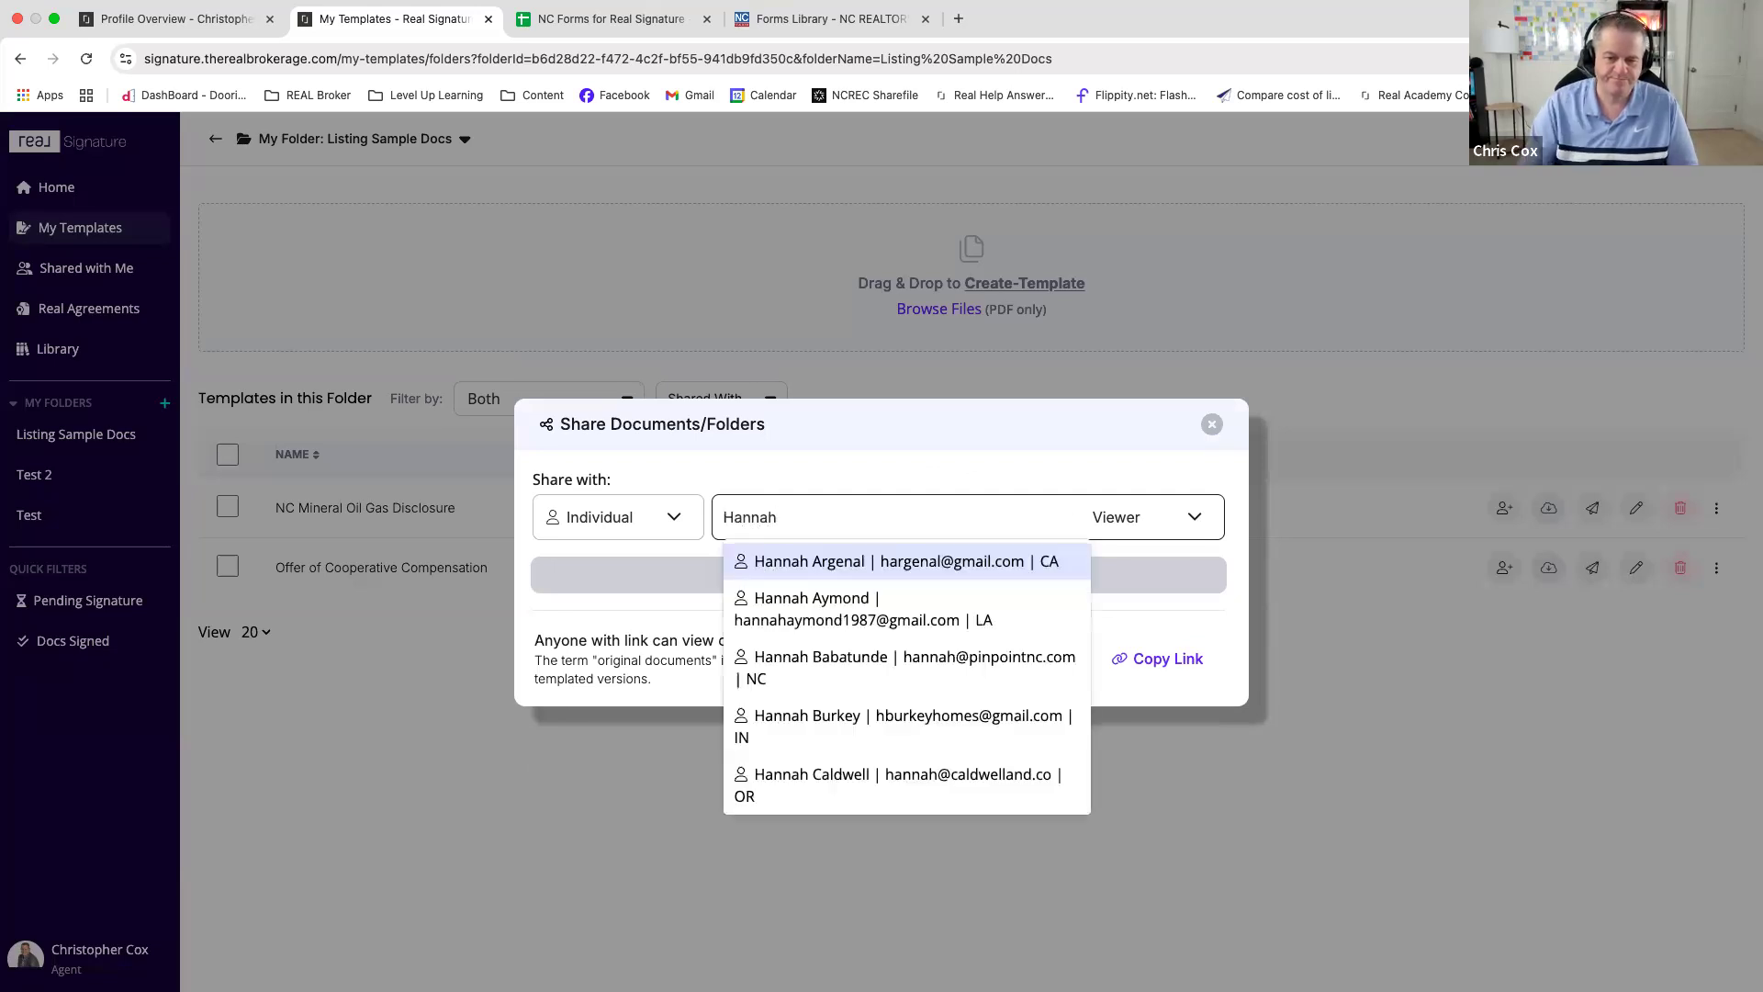
pyautogui.click(831, 661)
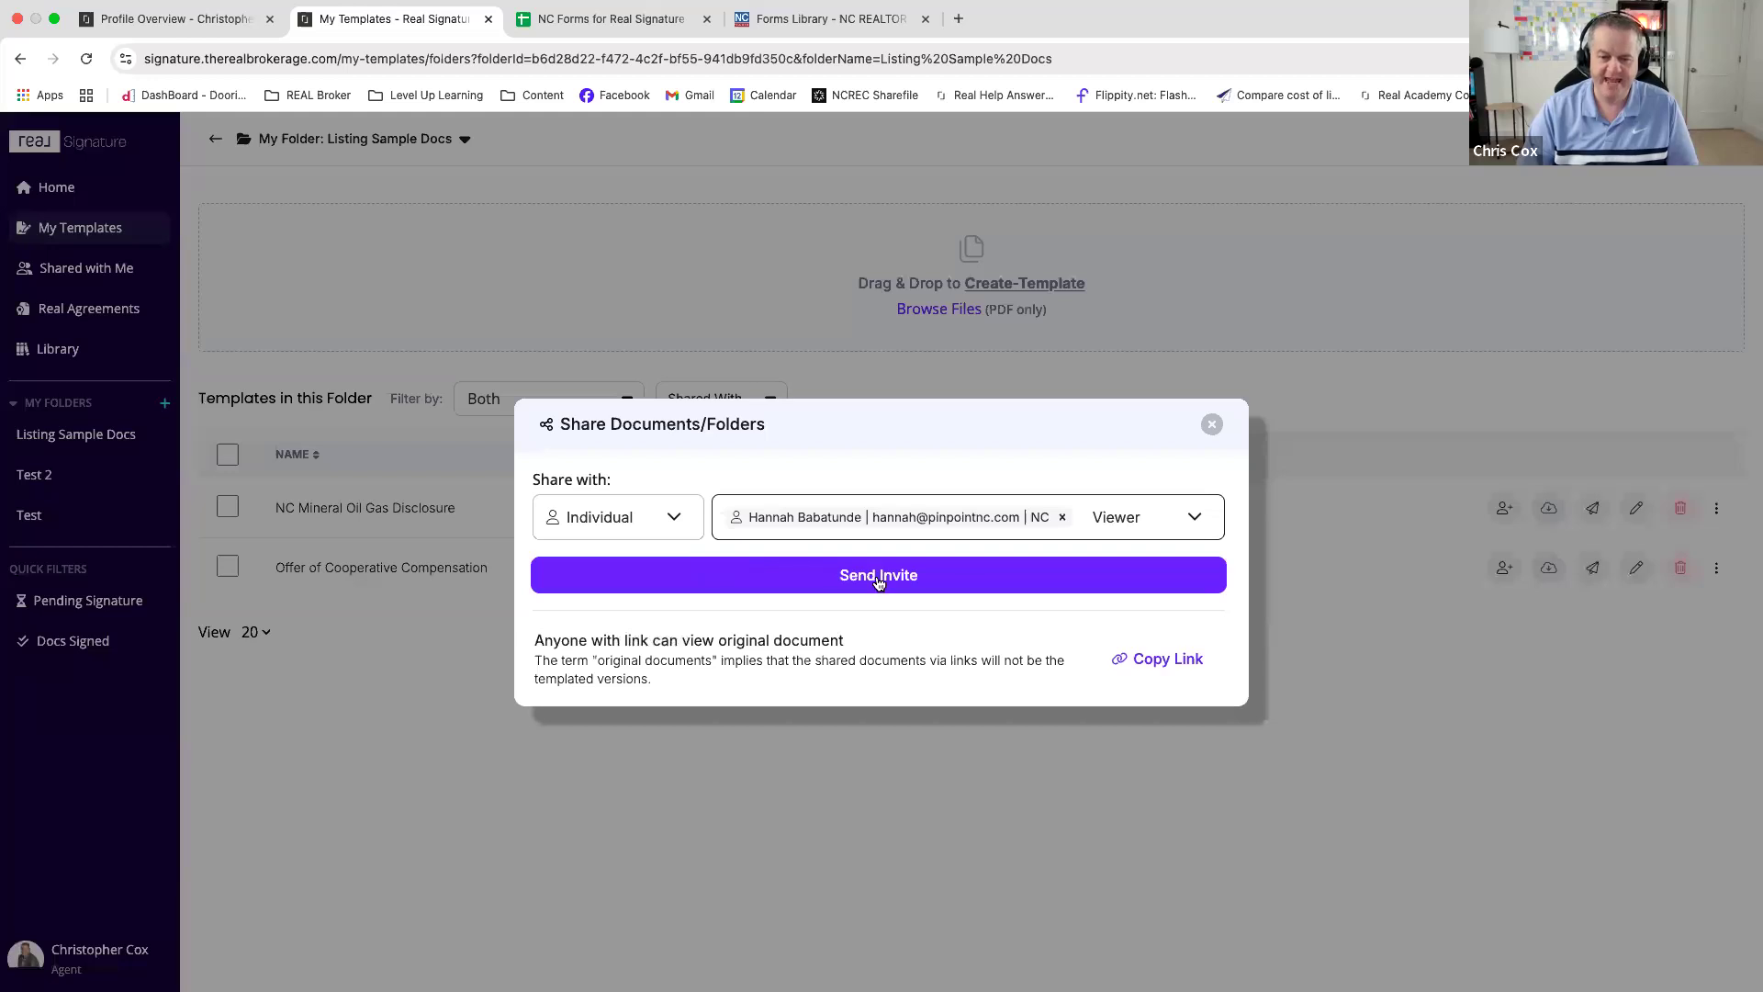
# - Set the recipient's role to Editor, check the note about link sharing, and close the sharing dialog without sending the invite
pyautogui.click(1185, 516)
pyautogui.click(1122, 598)
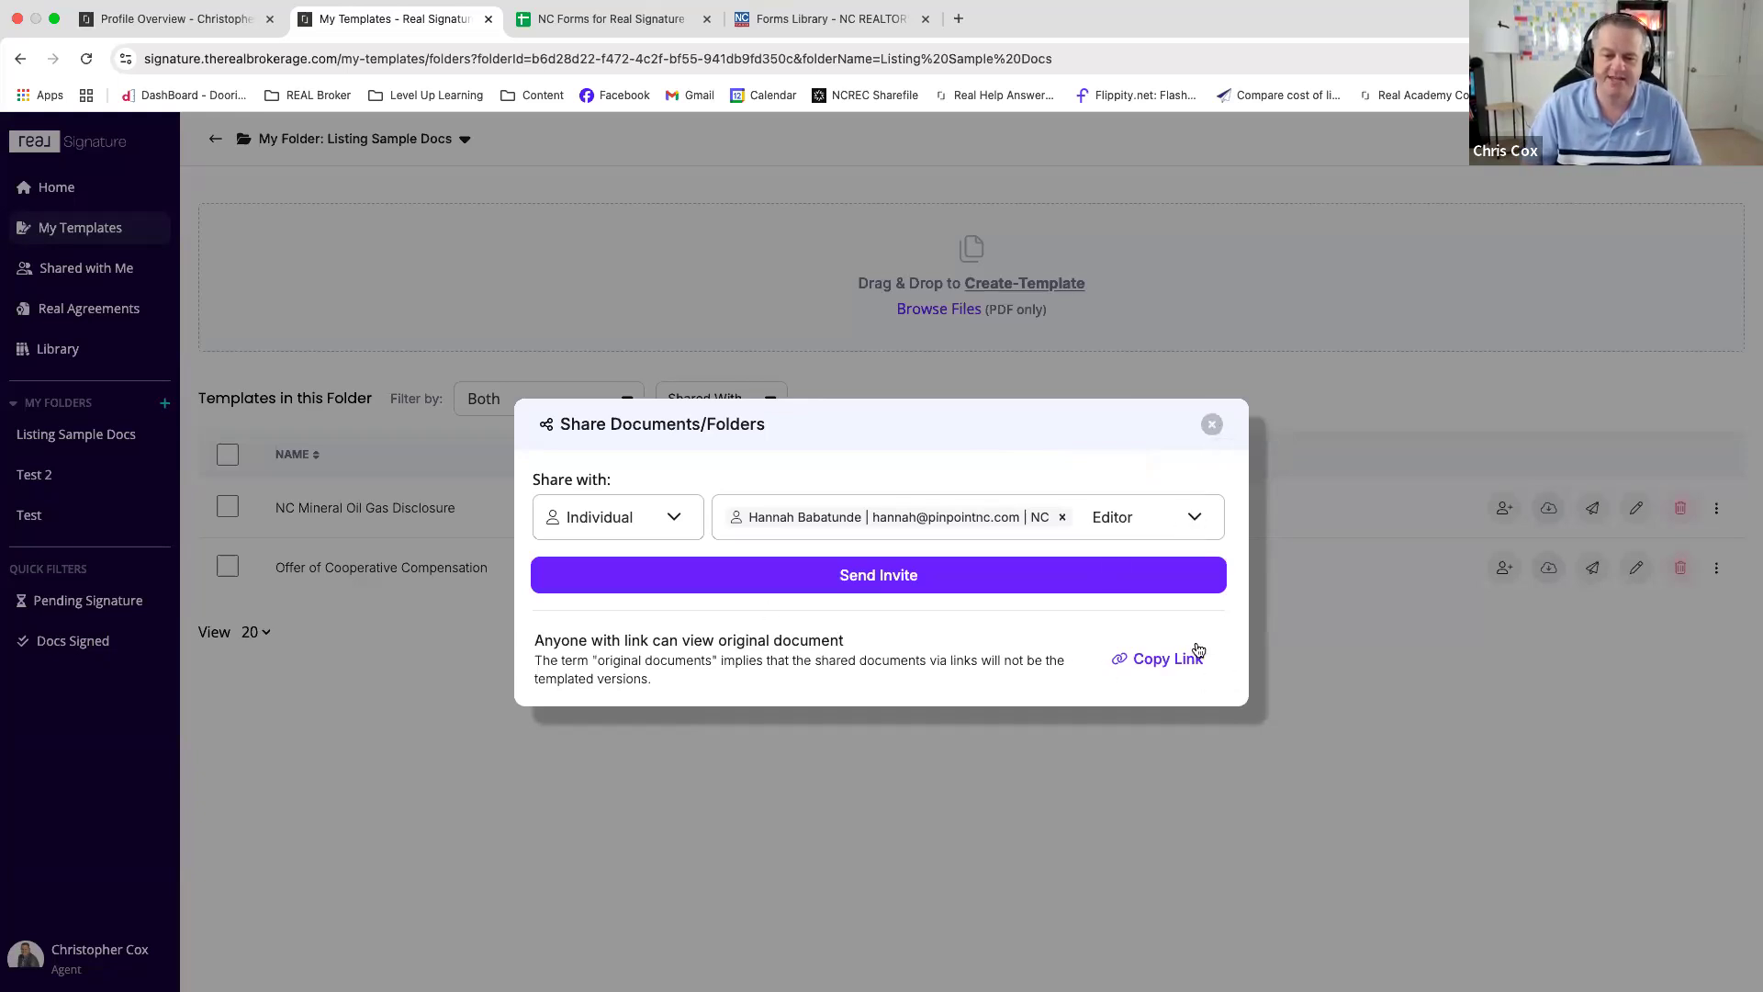
pyautogui.moveTo(721, 668); pyautogui.dragTo(1065, 679)
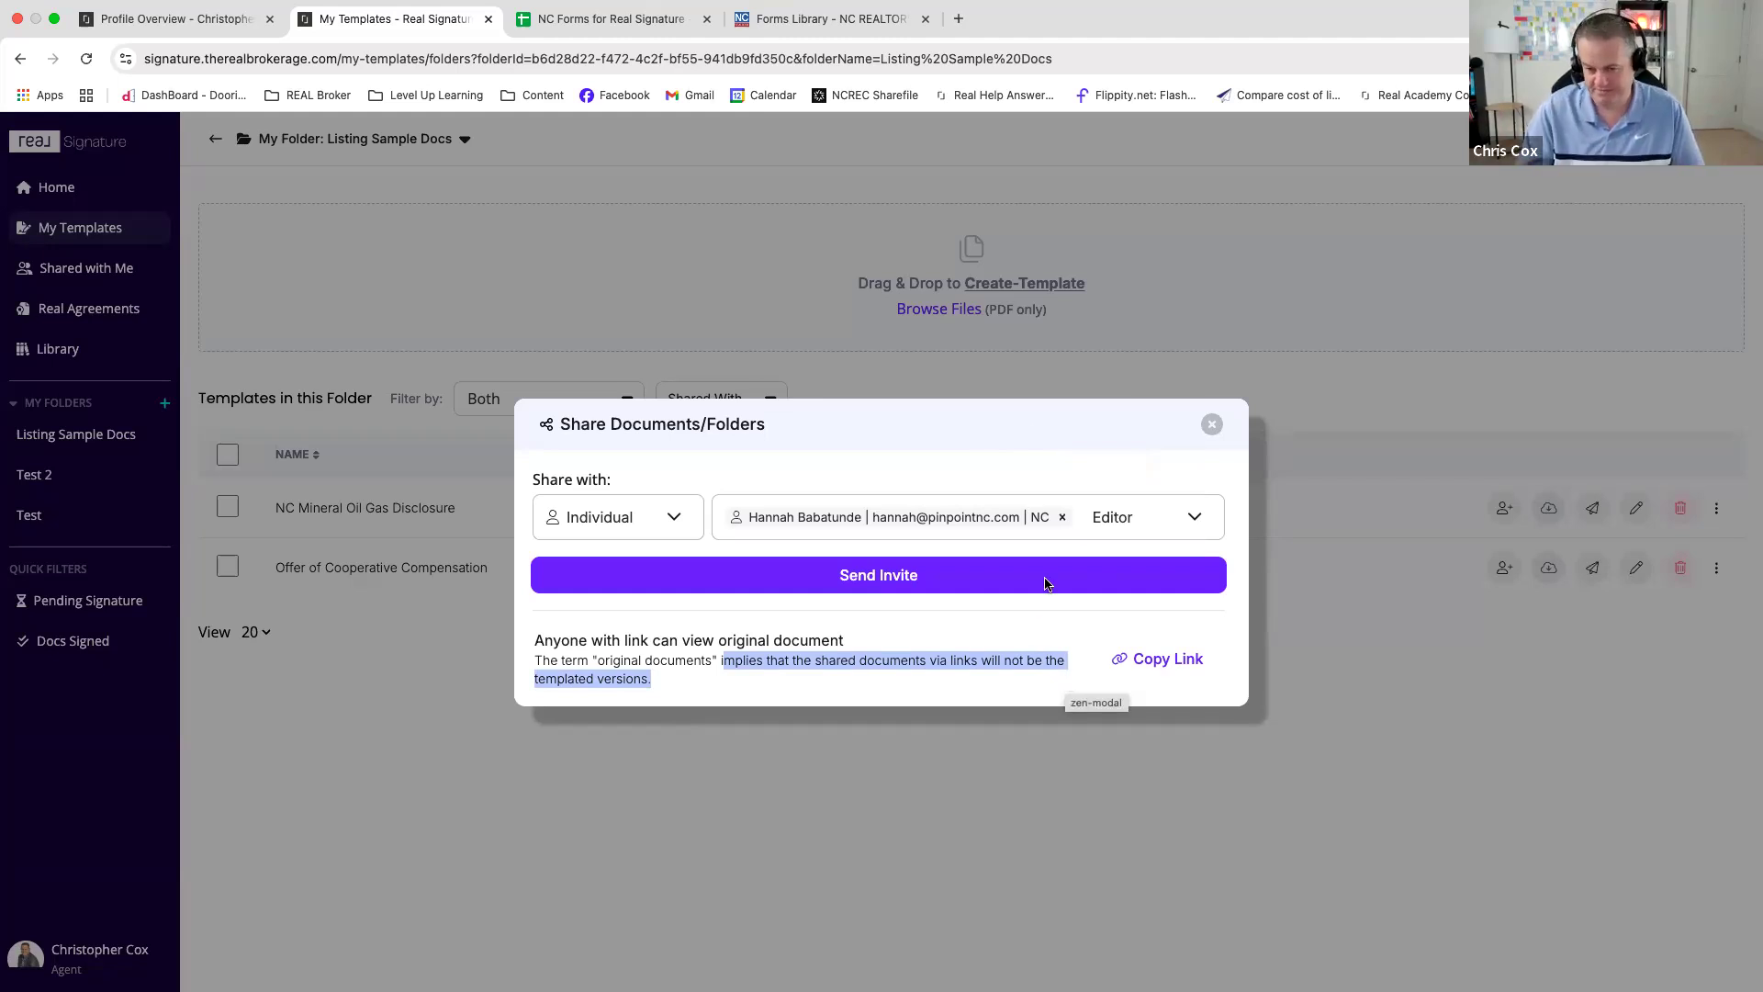
pyautogui.click(1212, 427)
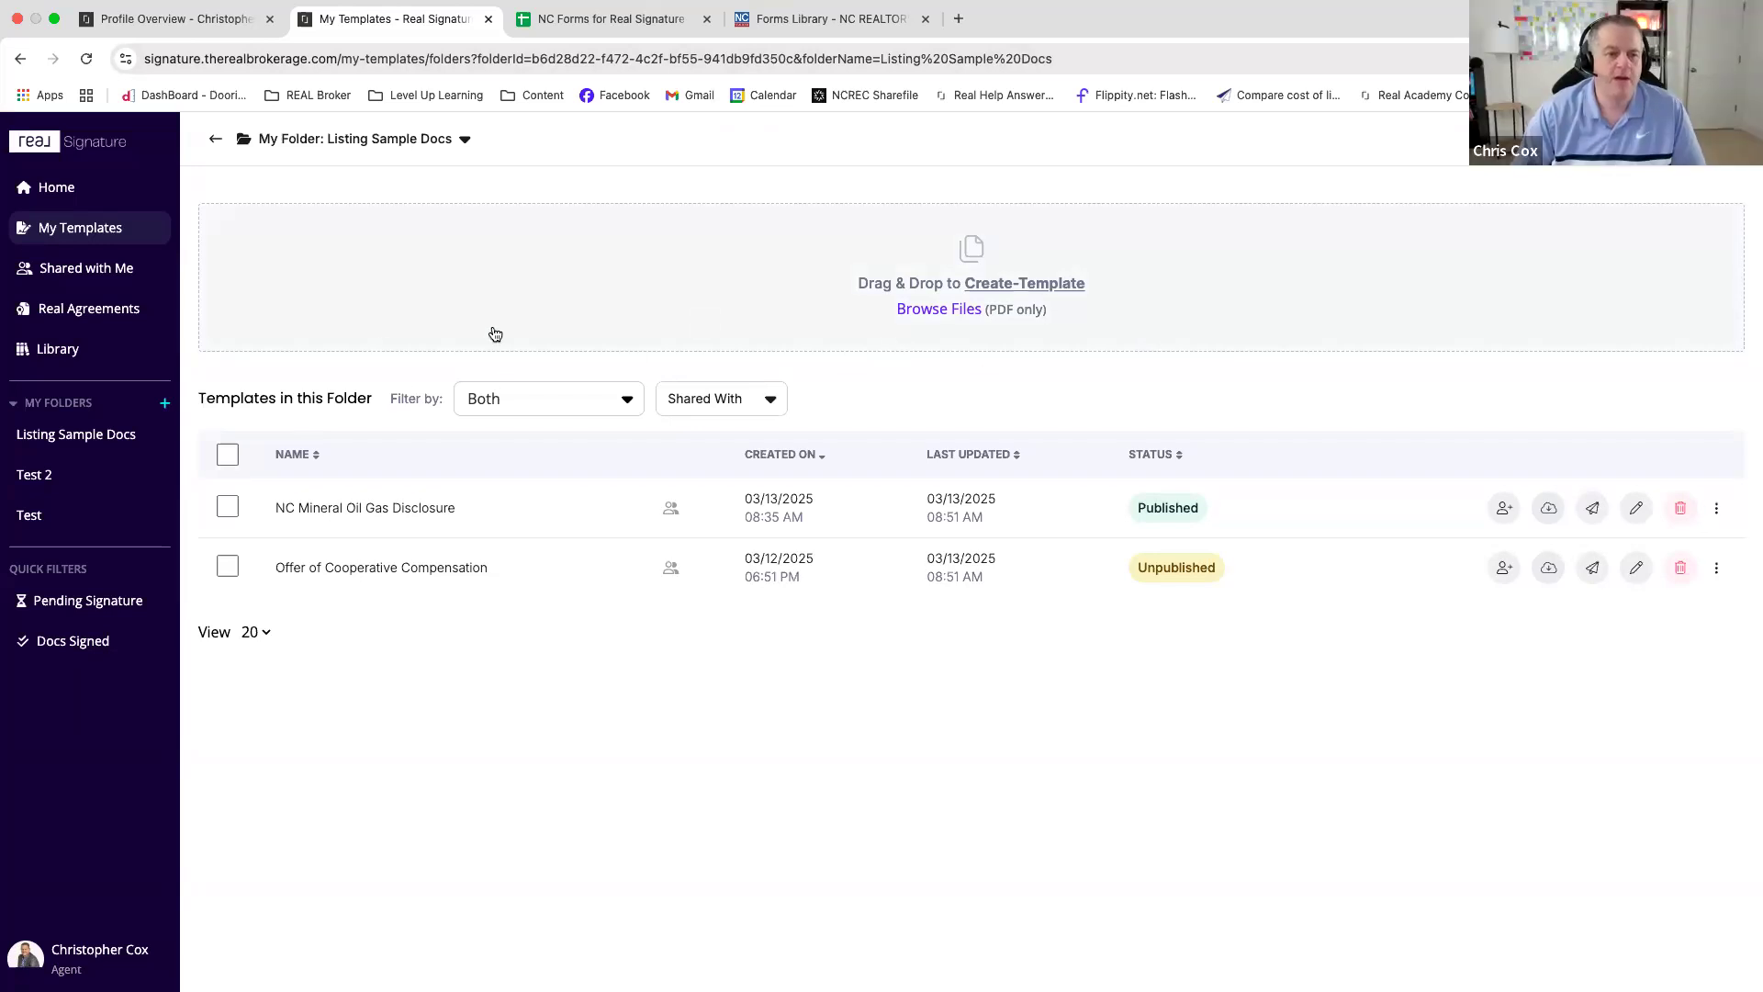
# - Switch to Gmail in a new tab, change to the test seller's account, and open the "Sign These Documents" email
pyautogui.click(959, 18)
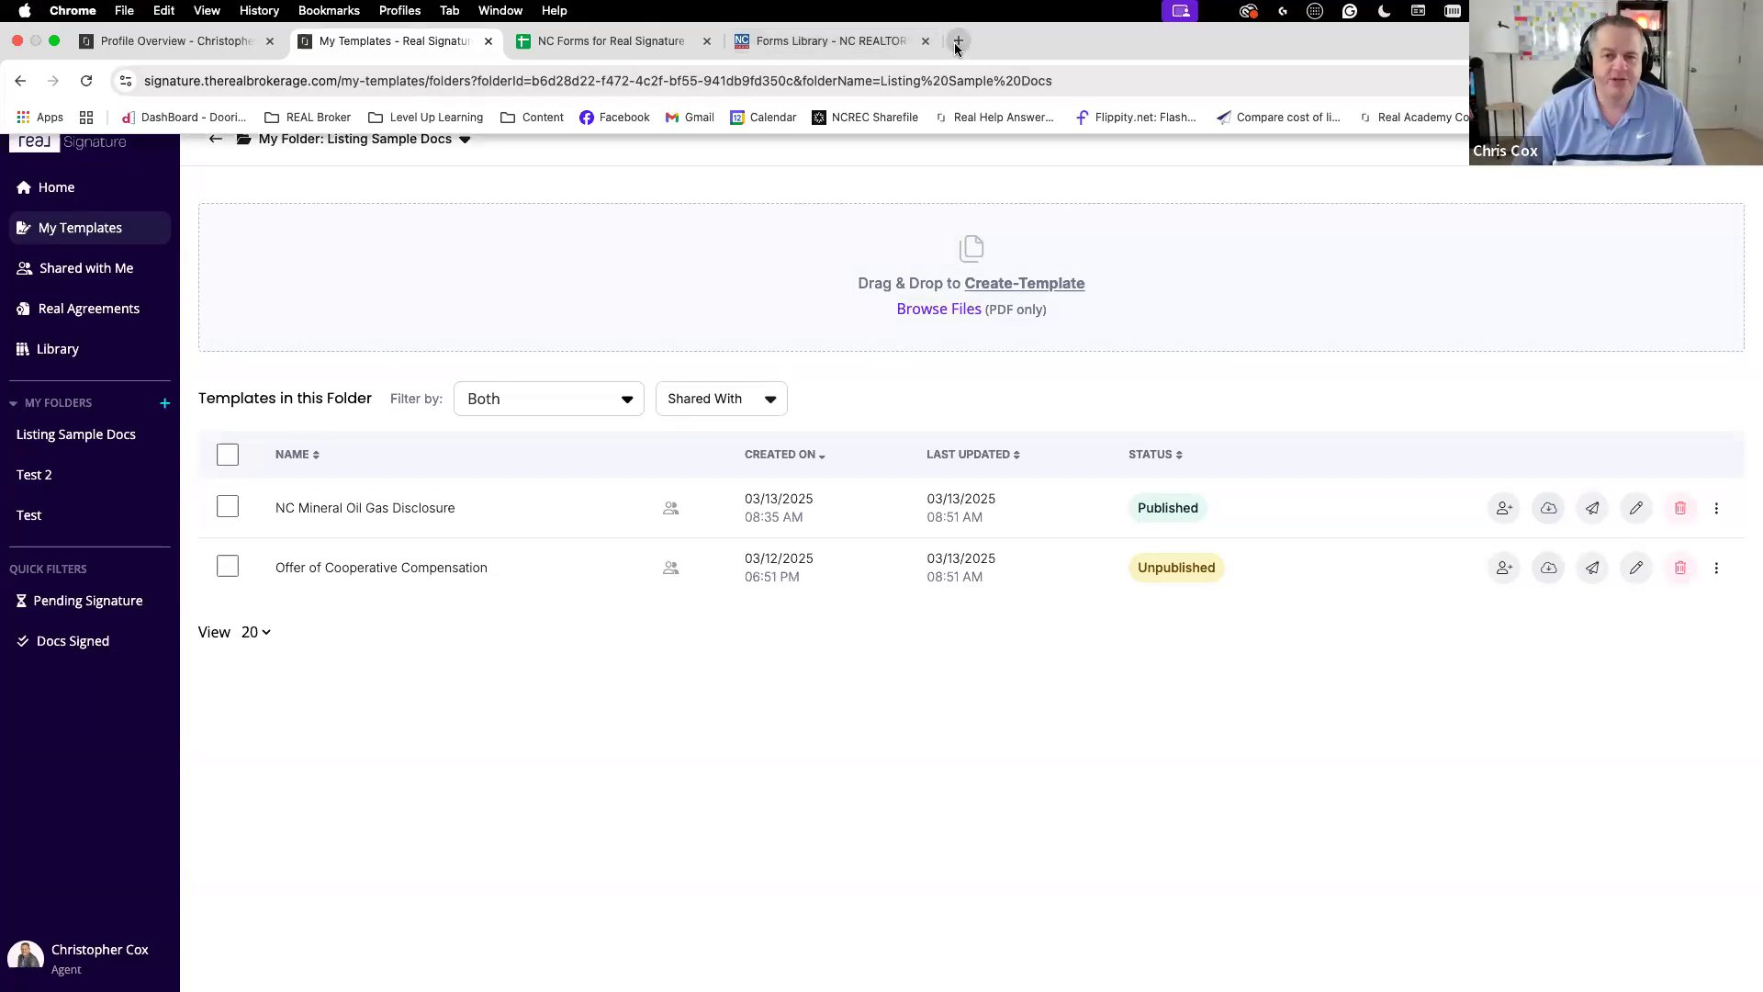
pyautogui.click(696, 116)
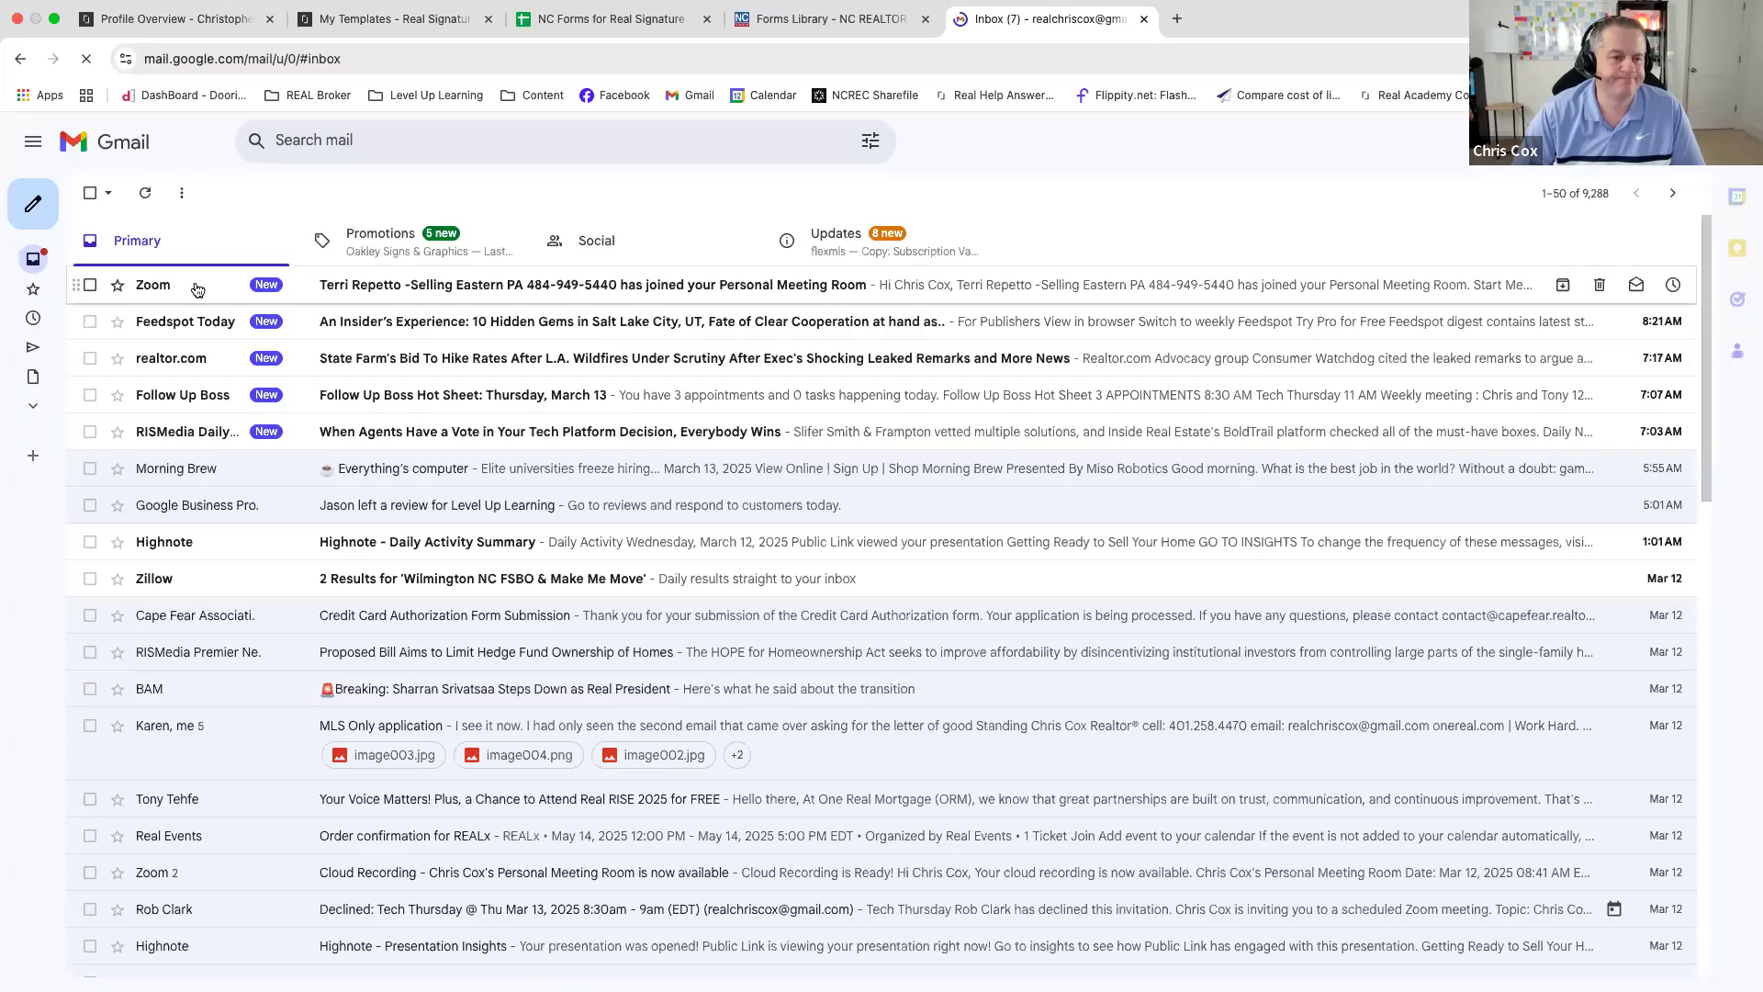
pyautogui.click(1715, 140)
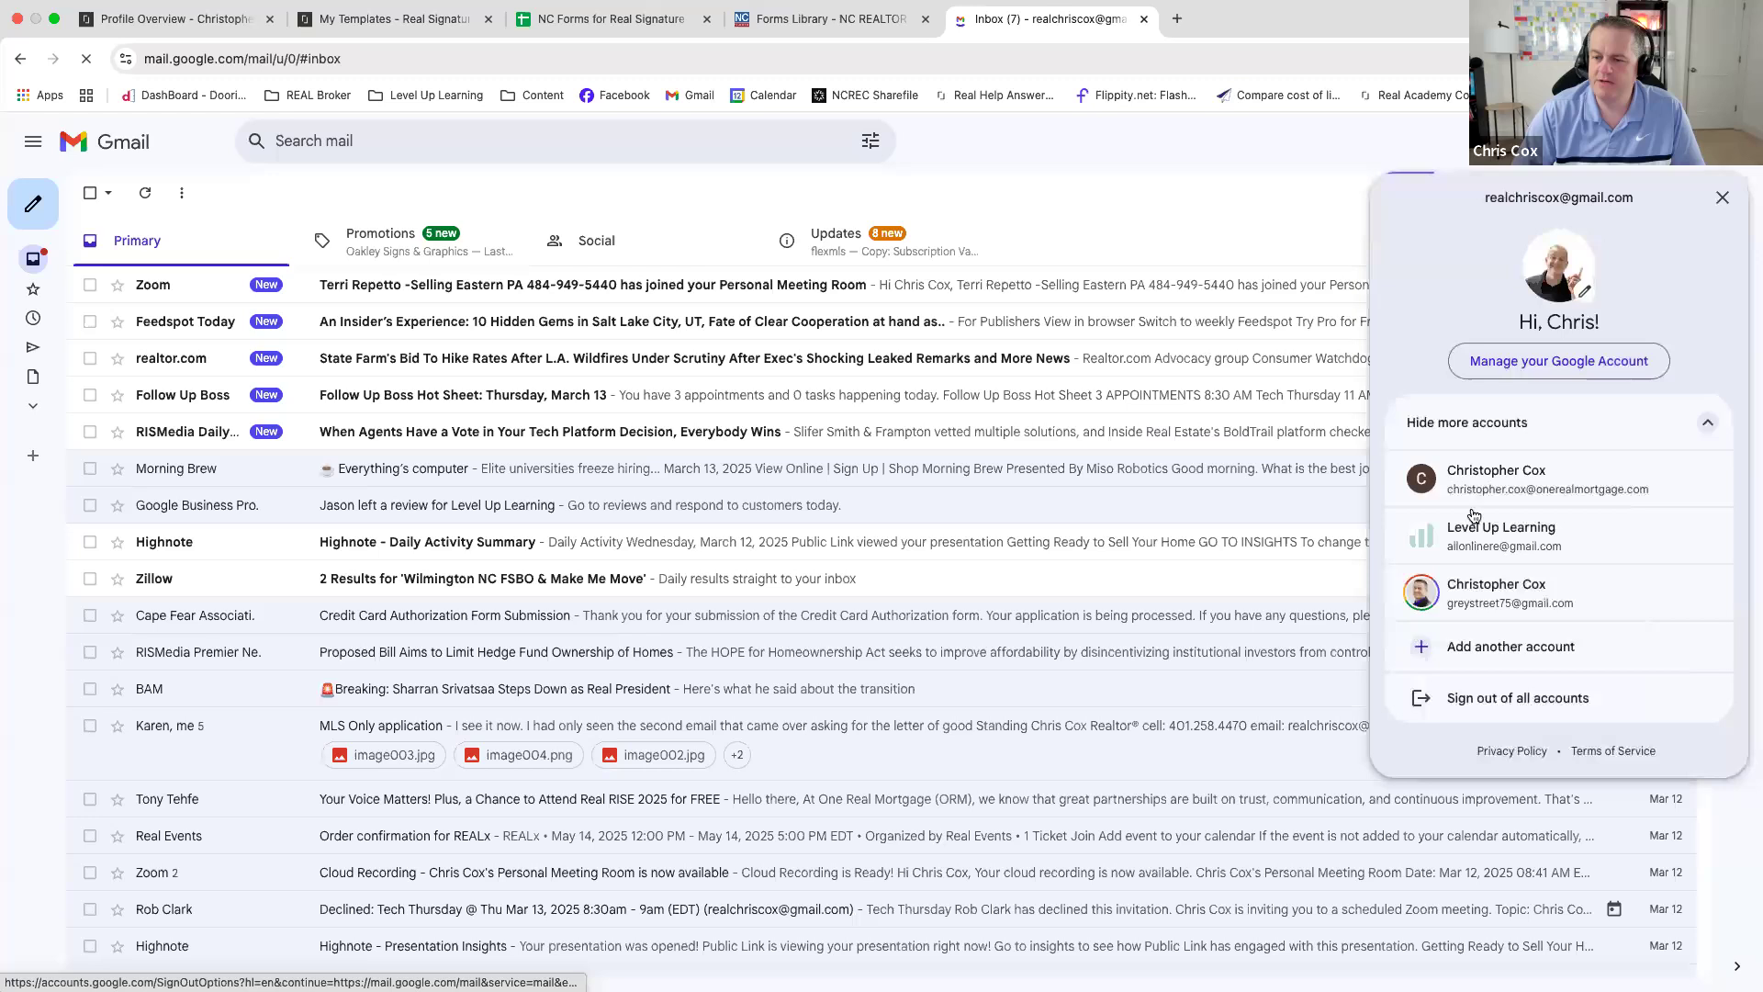
pyautogui.click(1494, 590)
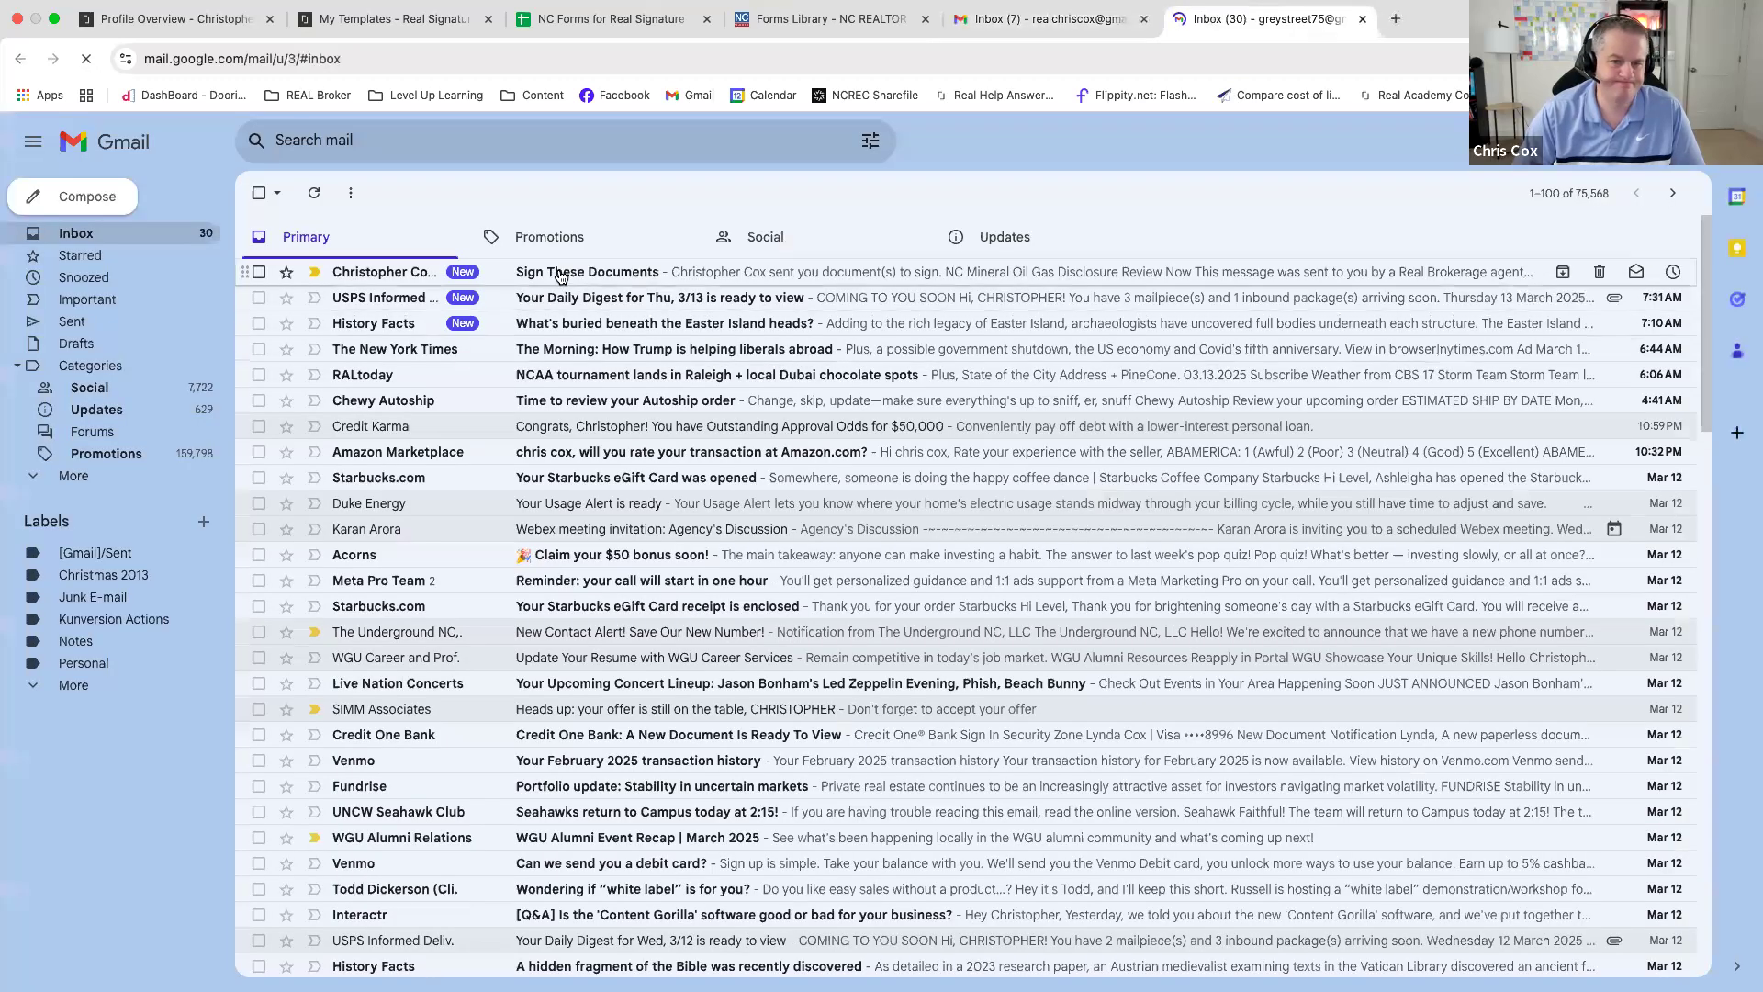
pyautogui.click(560, 272)
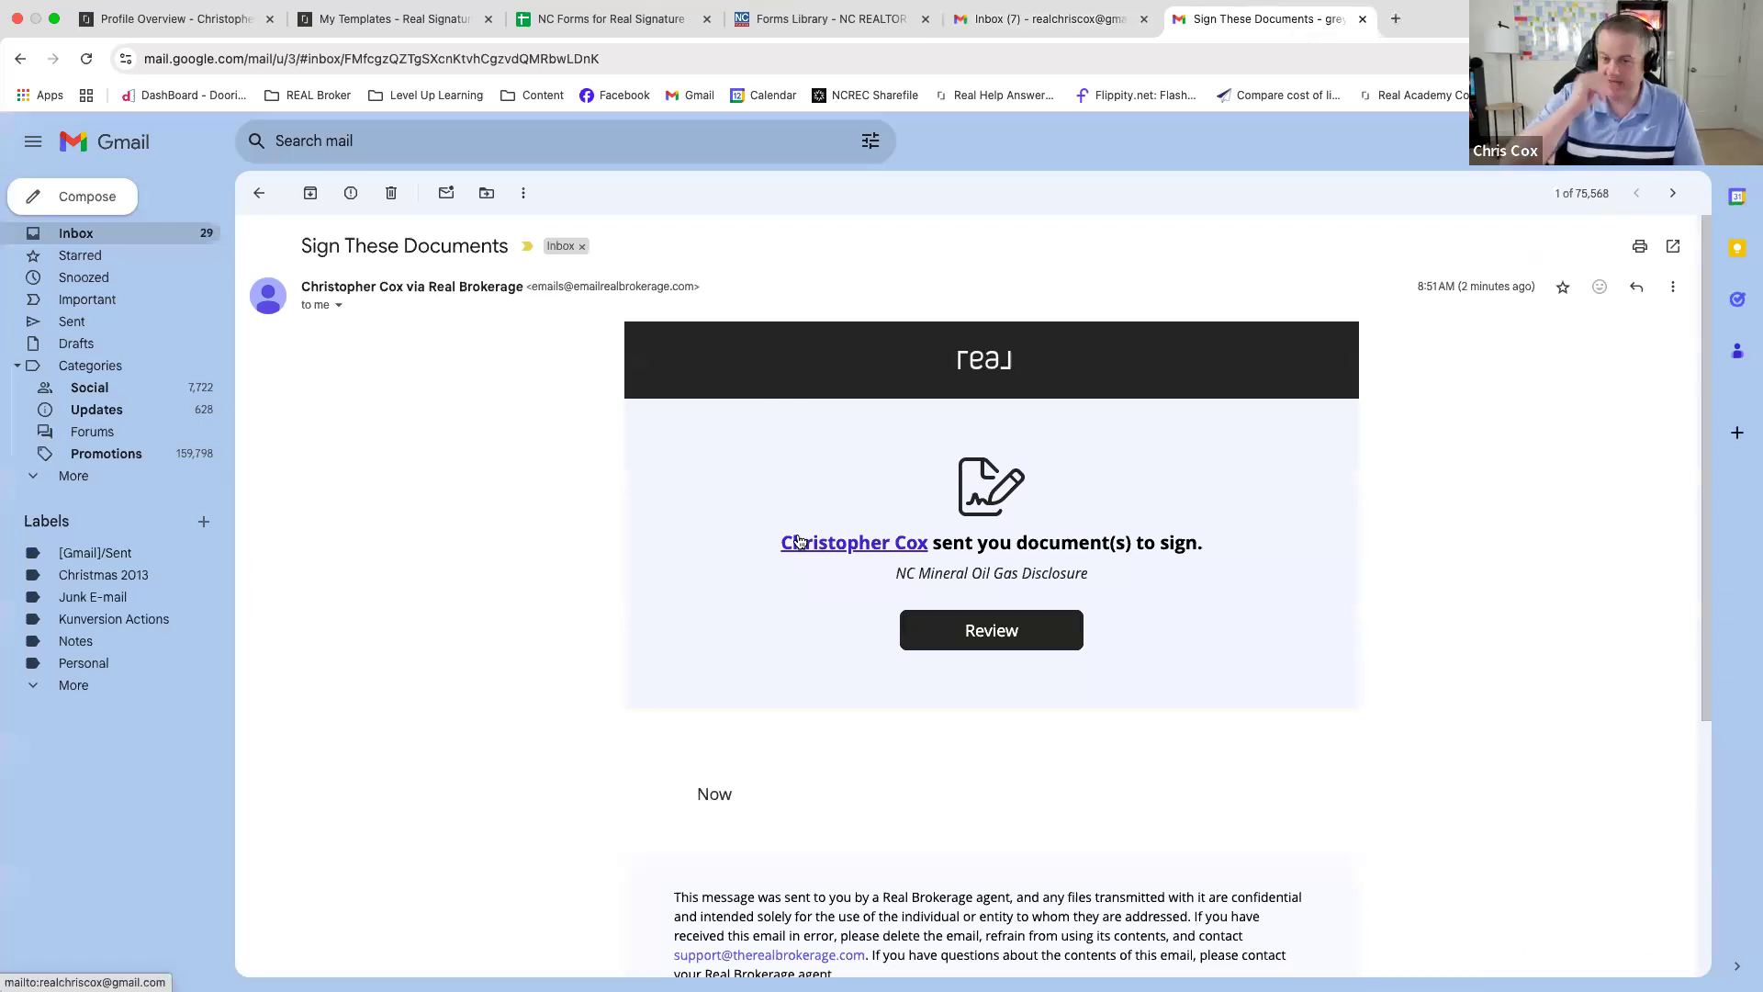
pyautogui.moveTo(734, 795)
pyautogui.mouseDown()
pyautogui.moveTo(677, 795)
pyautogui.moveTo(710, 789)
pyautogui.mouseUp()
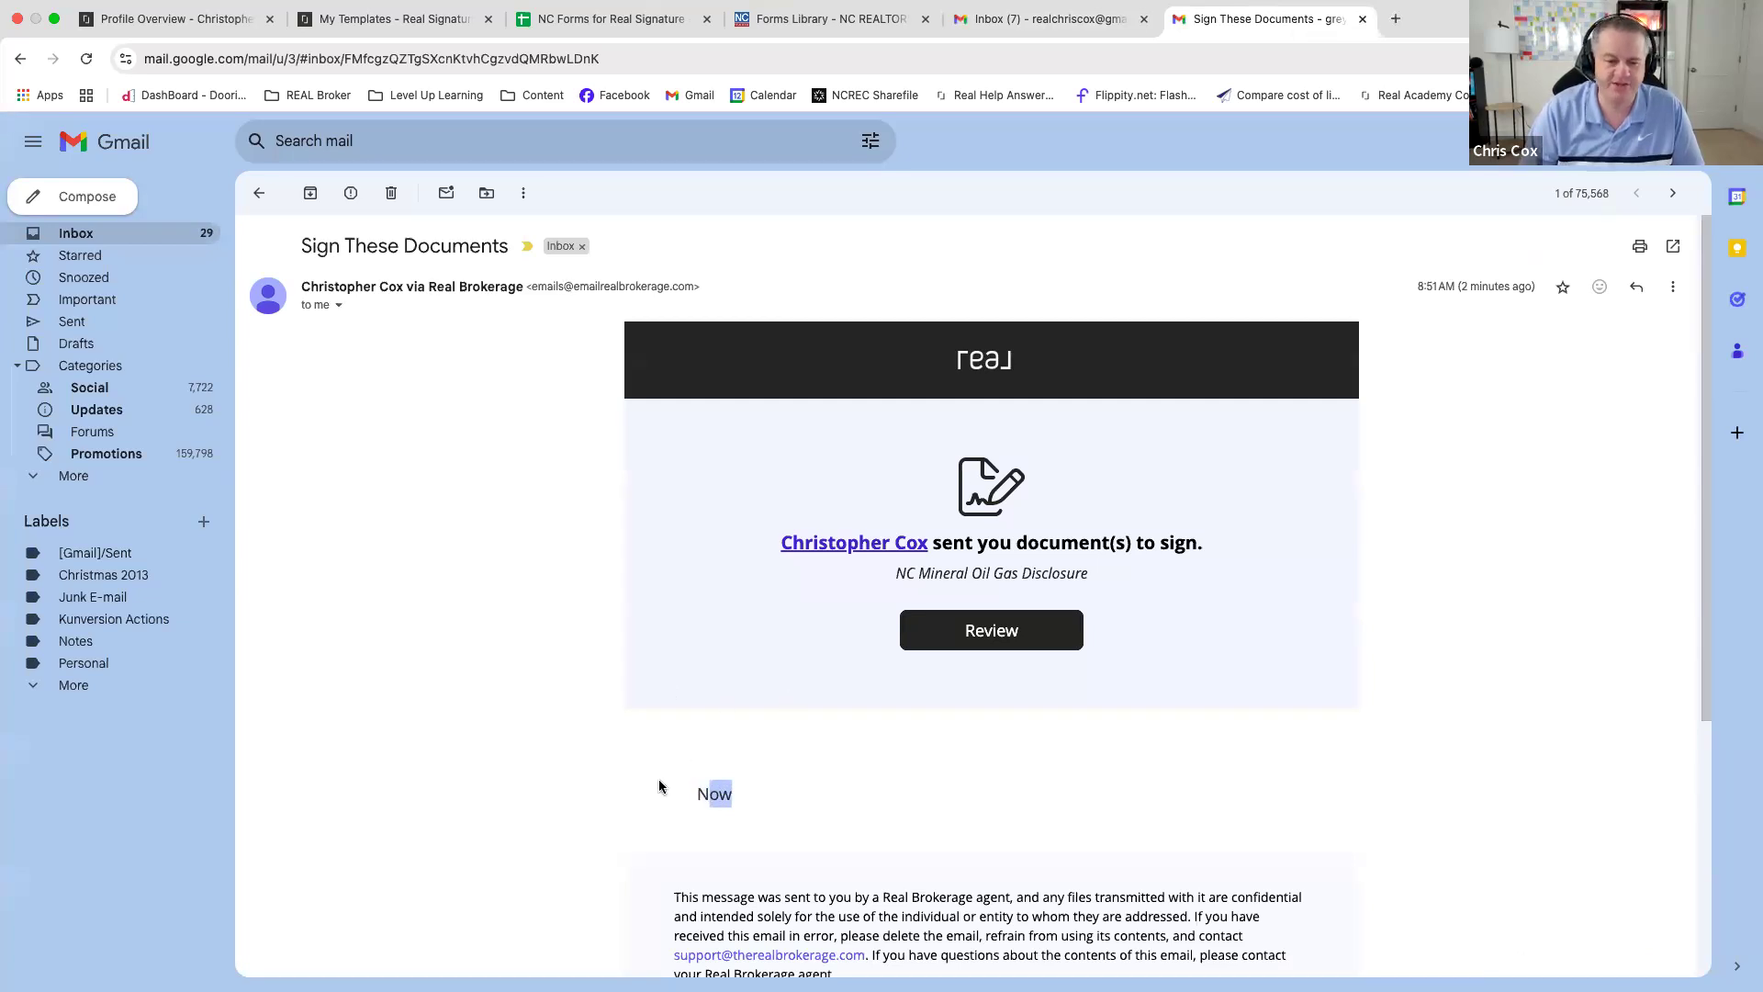
# - Open the NC Mineral Oil Gas Disclosure for review from the email and agree to the electronic signing terms
pyautogui.click(982, 632)
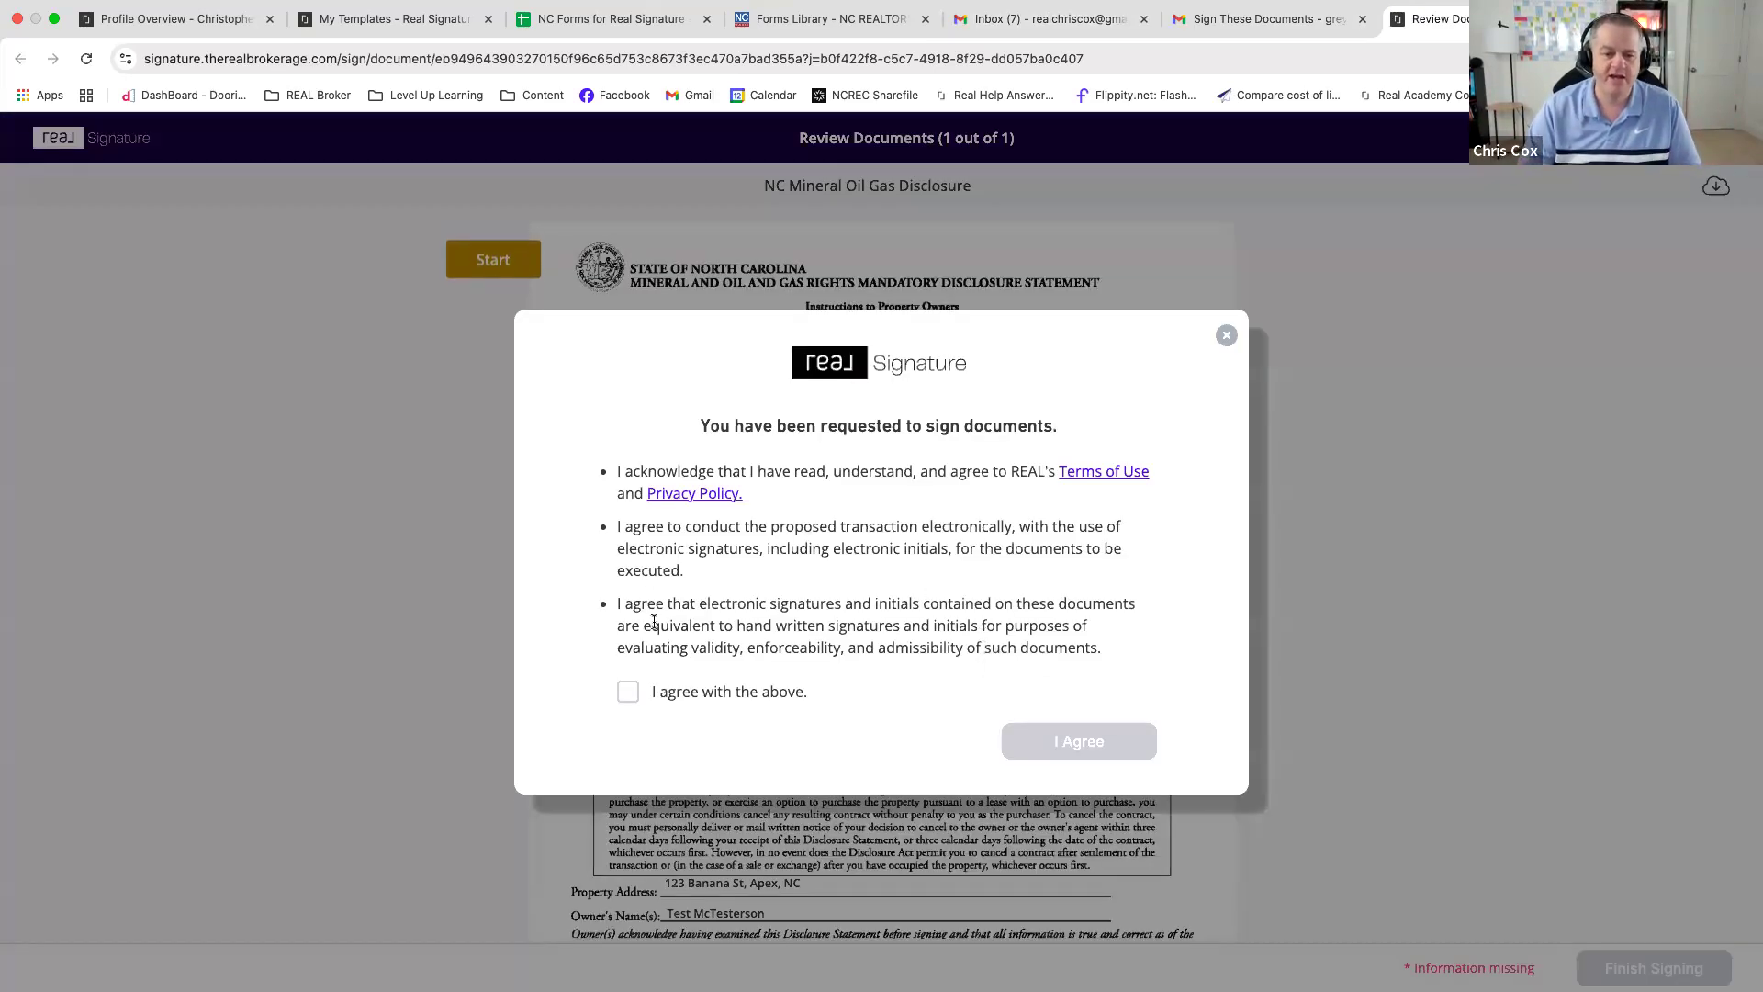
pyautogui.click(627, 693)
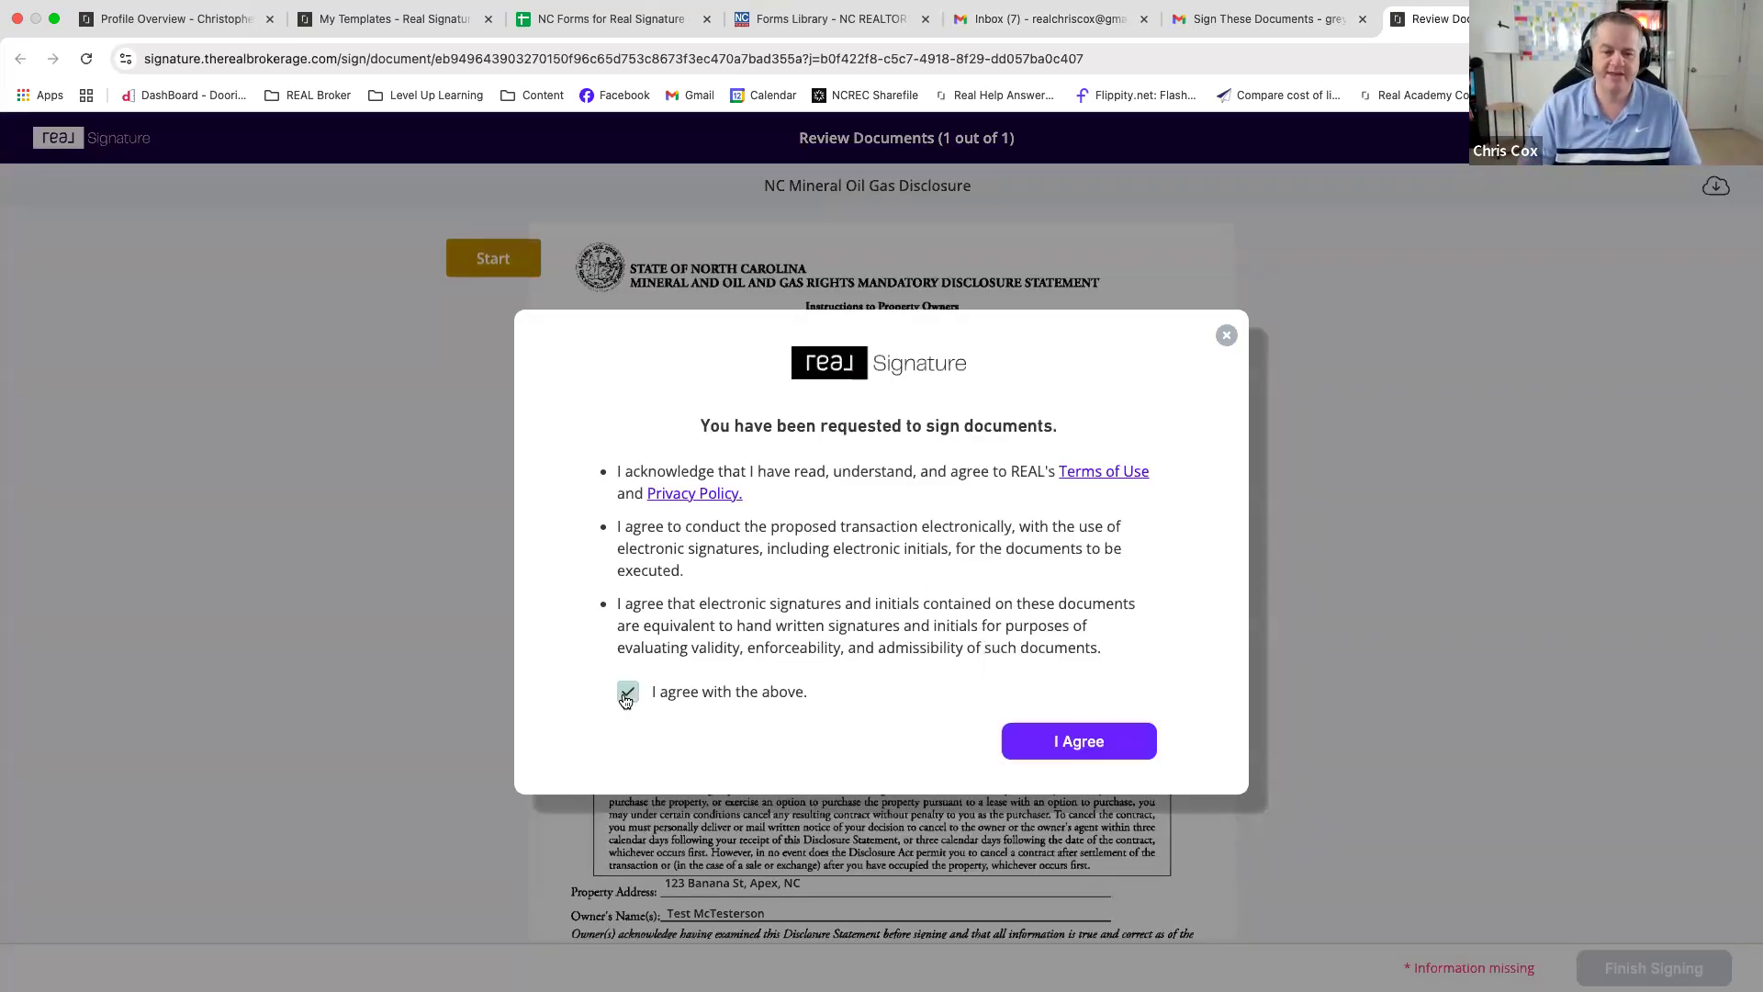
pyautogui.click(1072, 749)
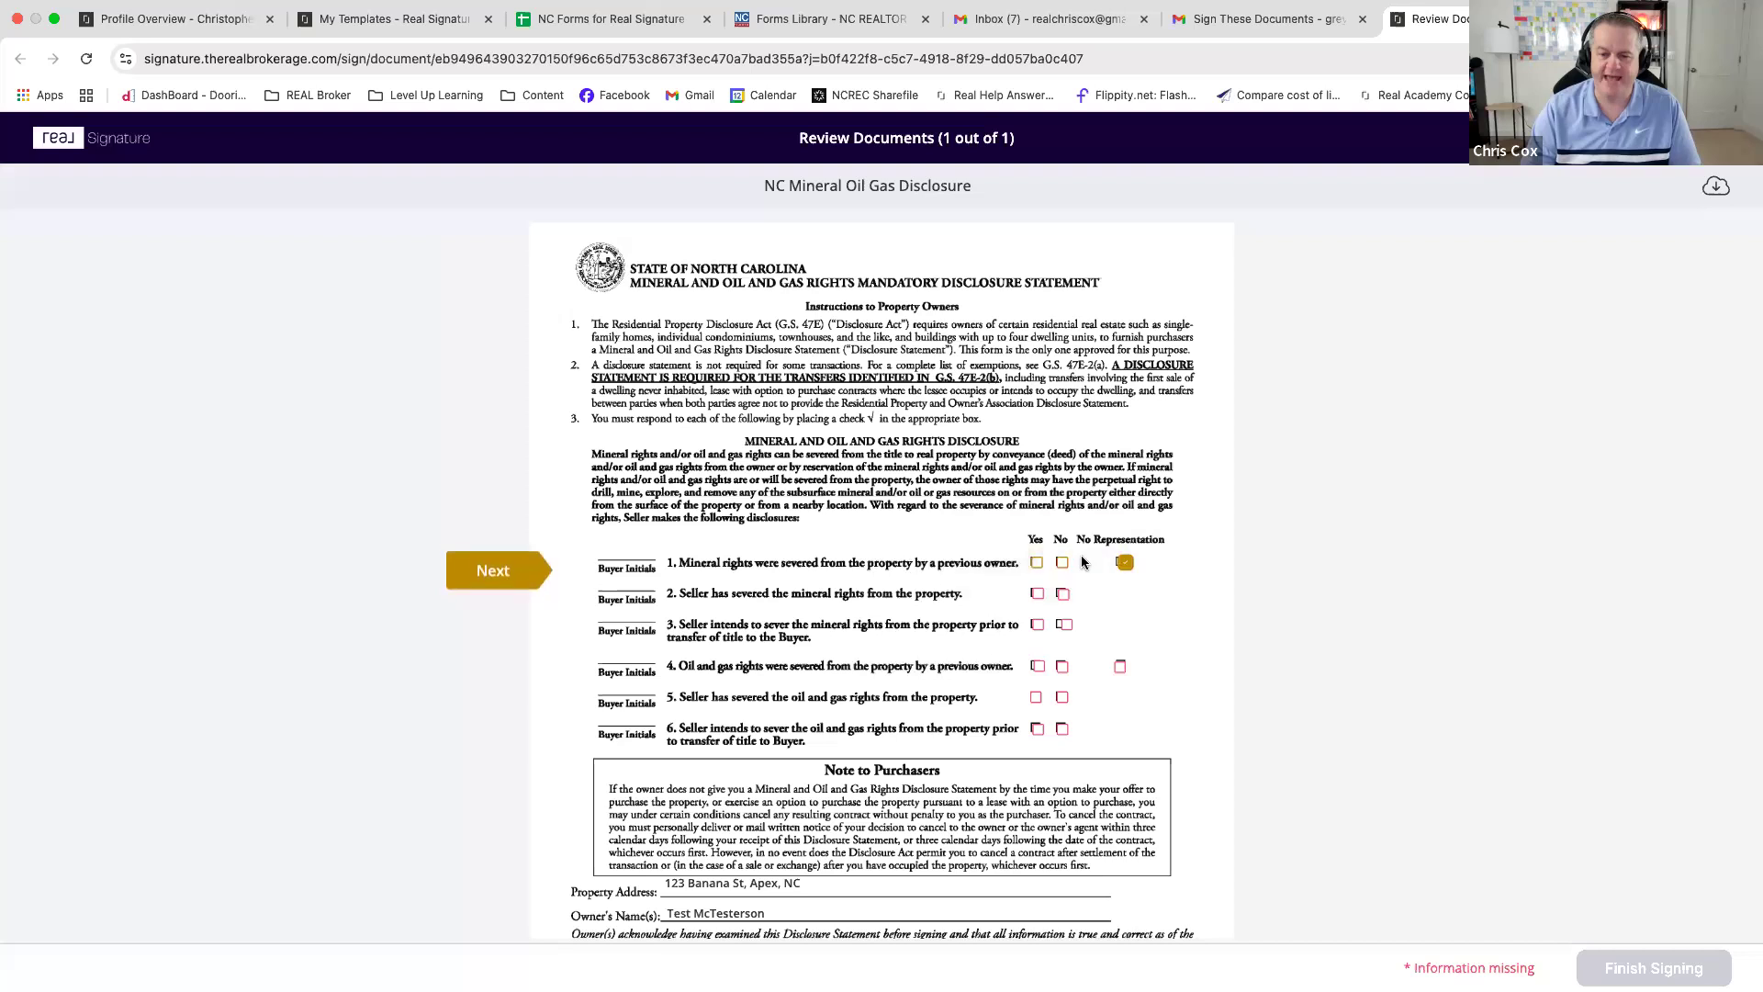
# - Answer disclosure items 2, 3, 5 and 6 with No, and item 4 with No Representation
pyautogui.click(1064, 594)
pyautogui.click(1065, 625)
pyautogui.click(1119, 666)
pyautogui.click(1063, 697)
pyautogui.click(1062, 729)
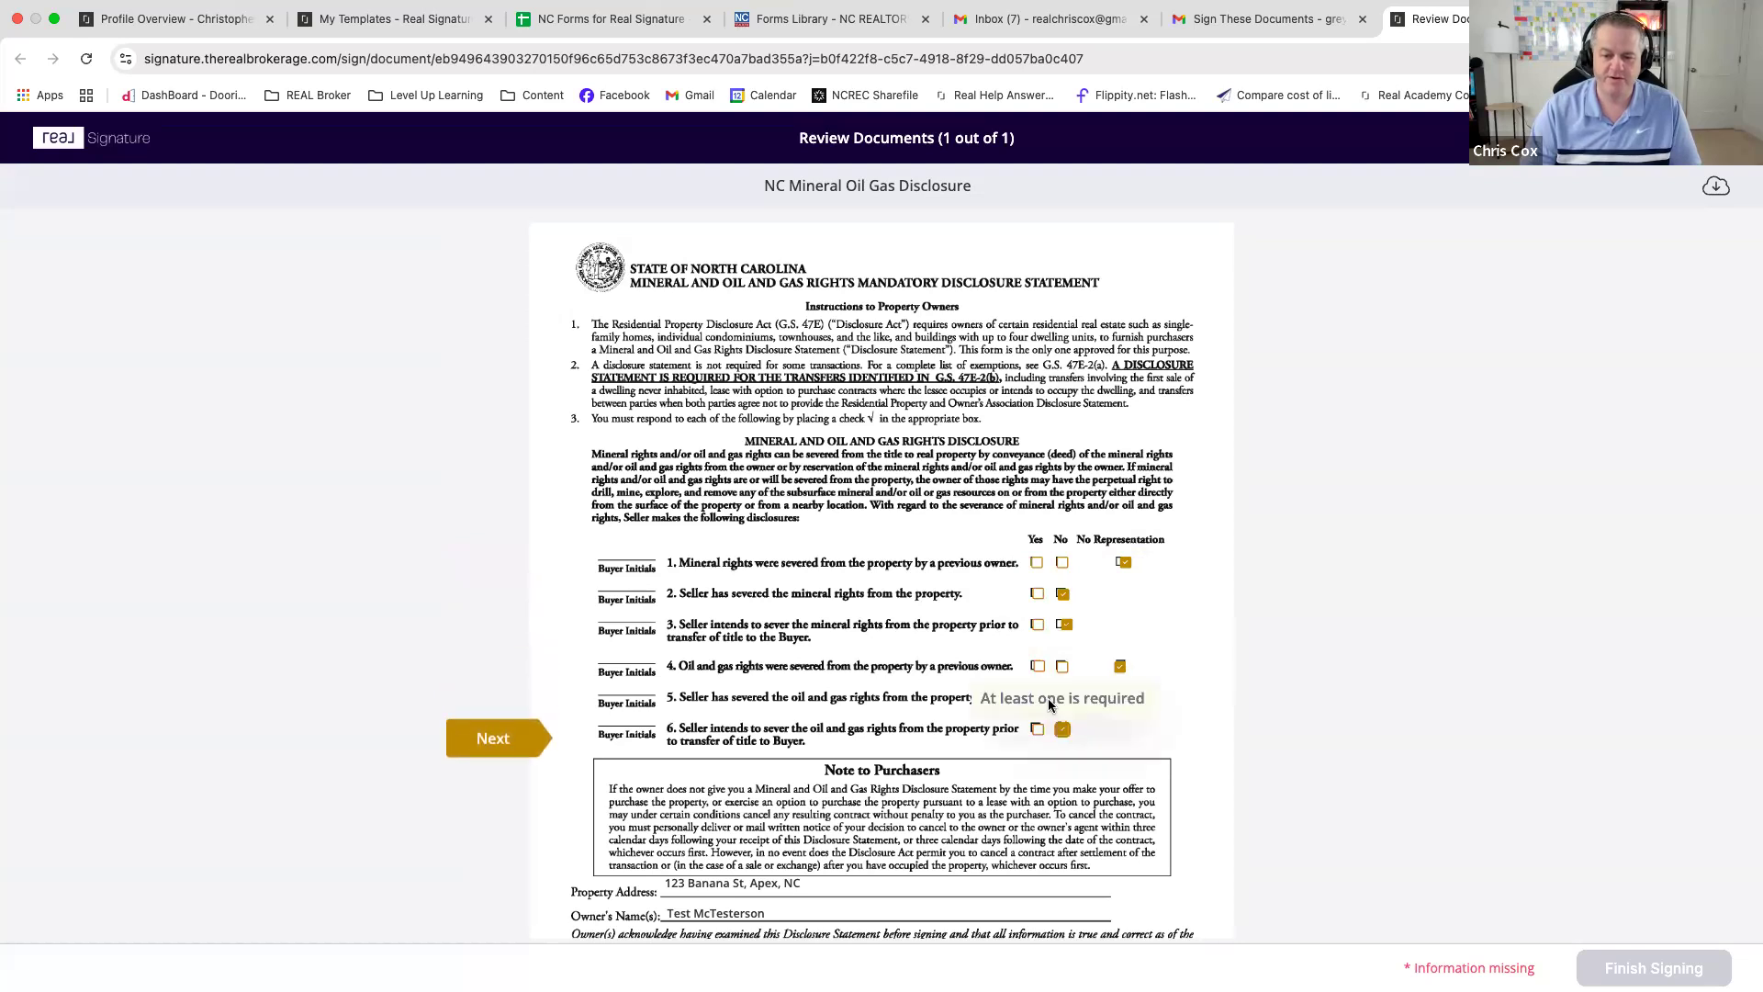
# - Sign the disclosure in the first owner signature field and finish signing
pyautogui.scroll(-2, 494, 681)
pyautogui.scroll(-2, 494, 681)
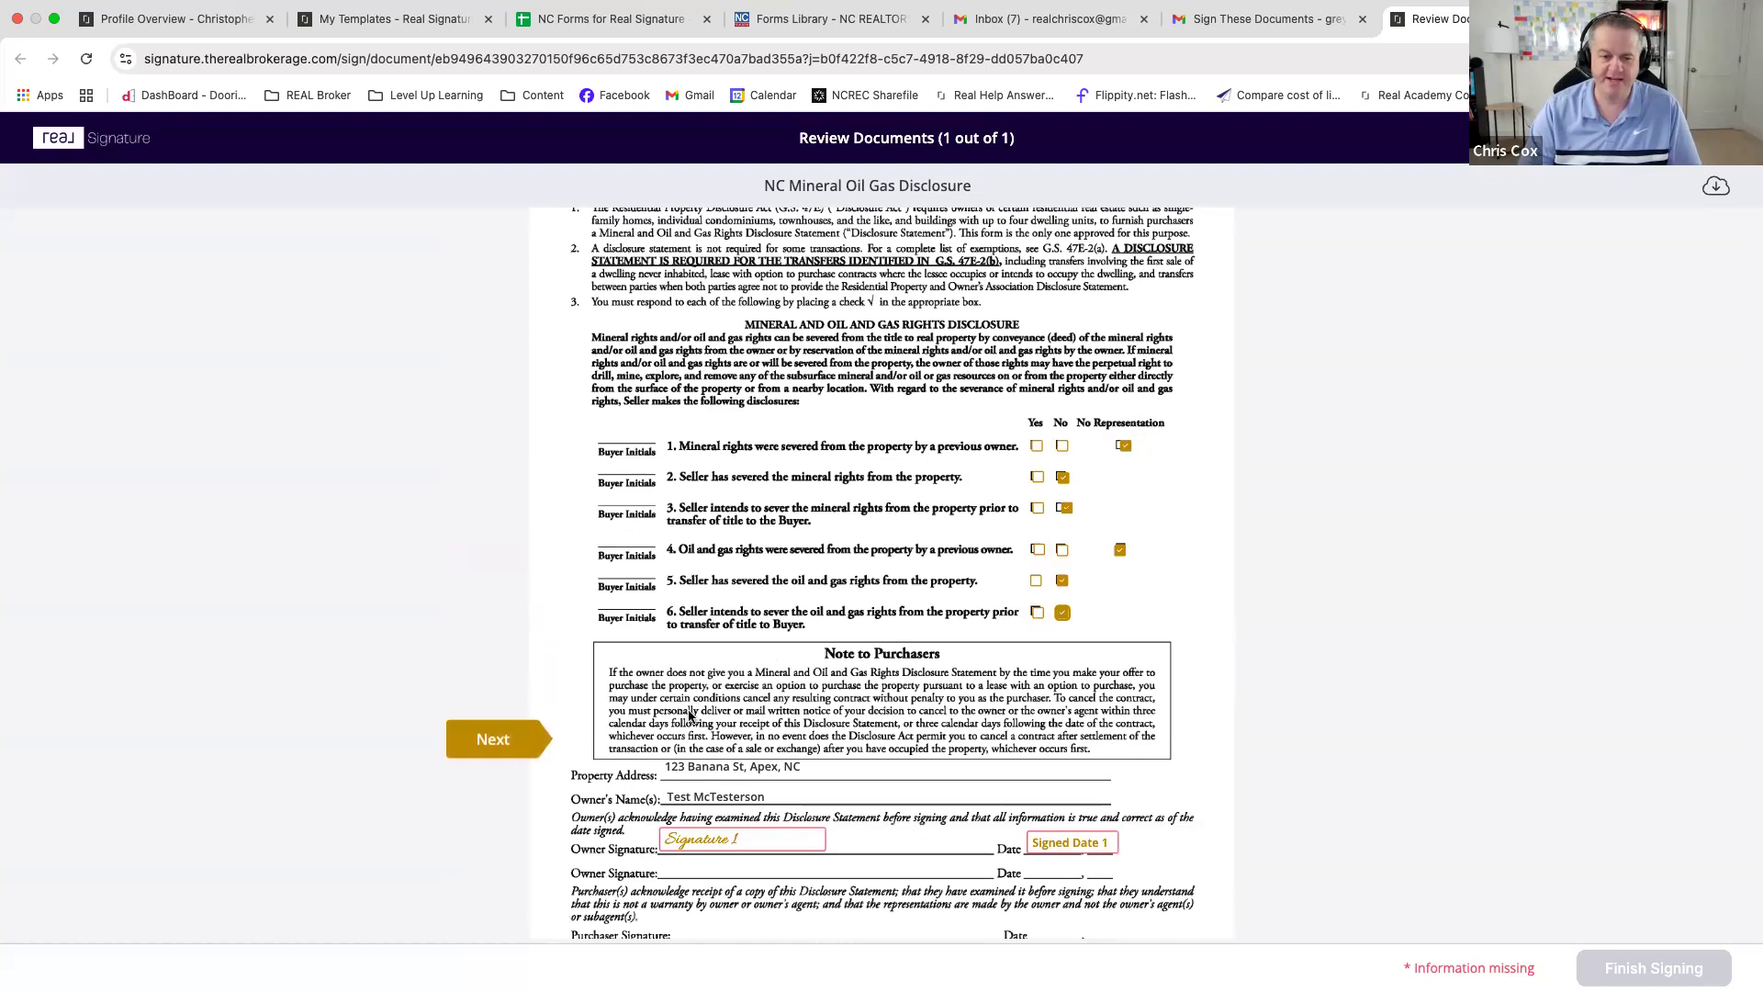
pyautogui.click(710, 842)
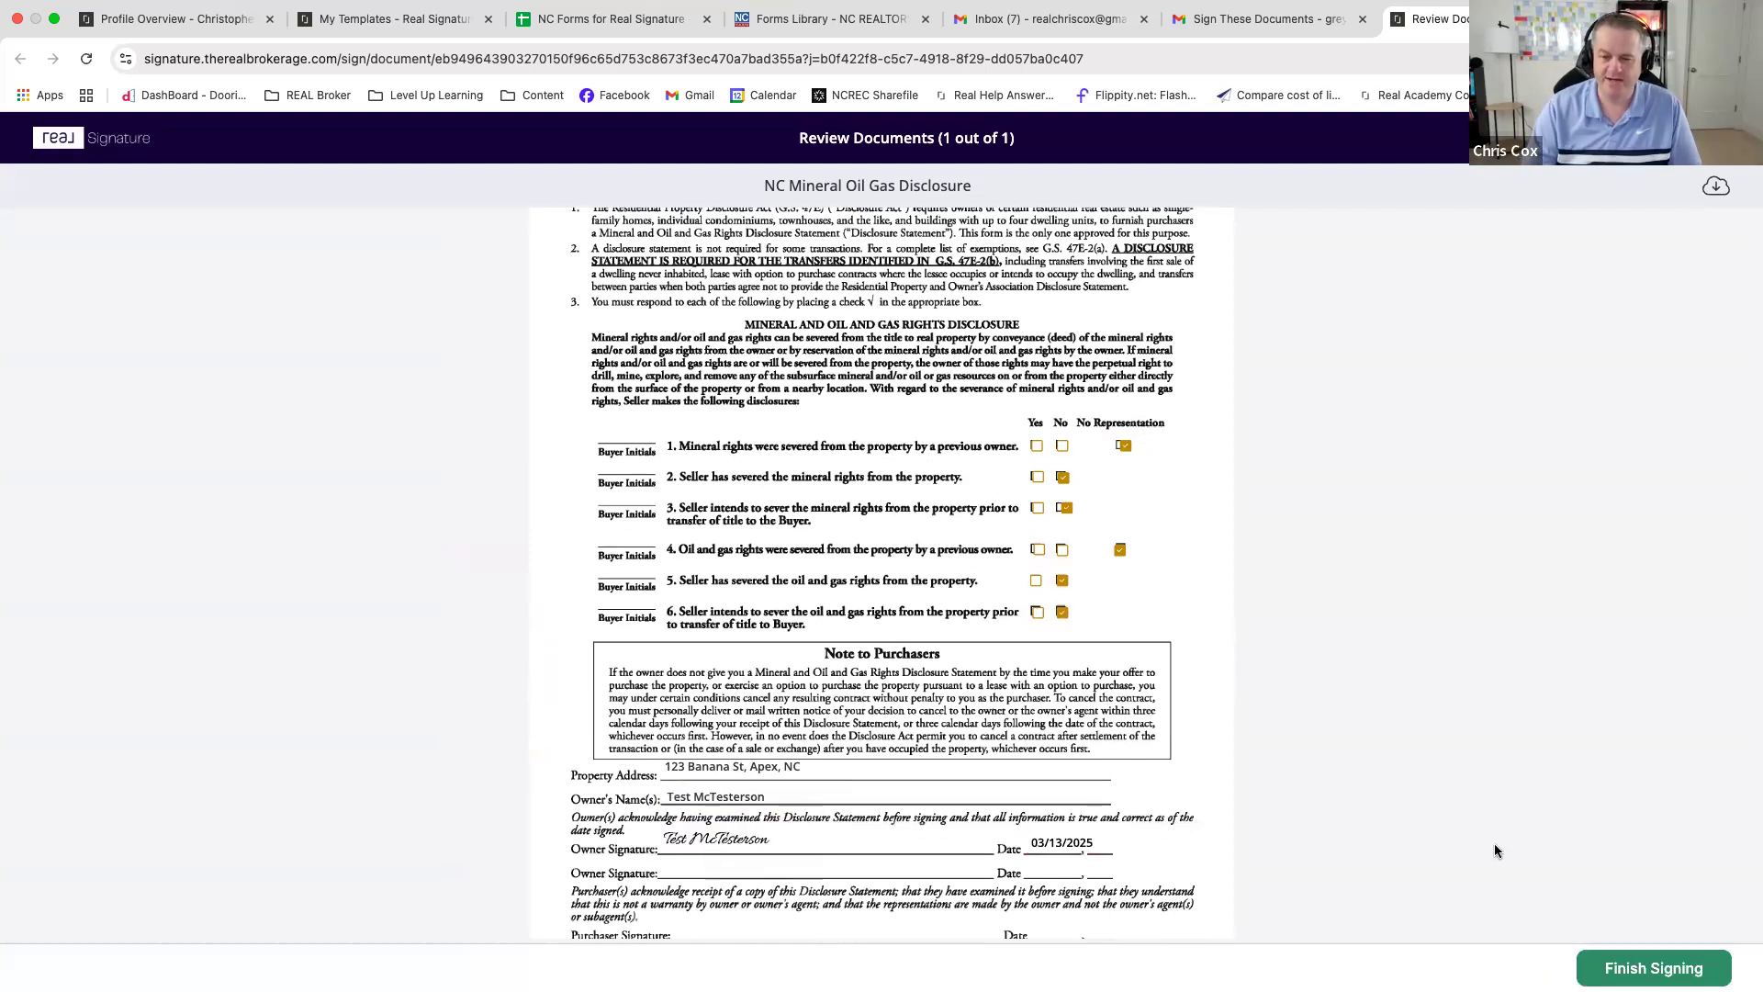
pyautogui.click(1653, 968)
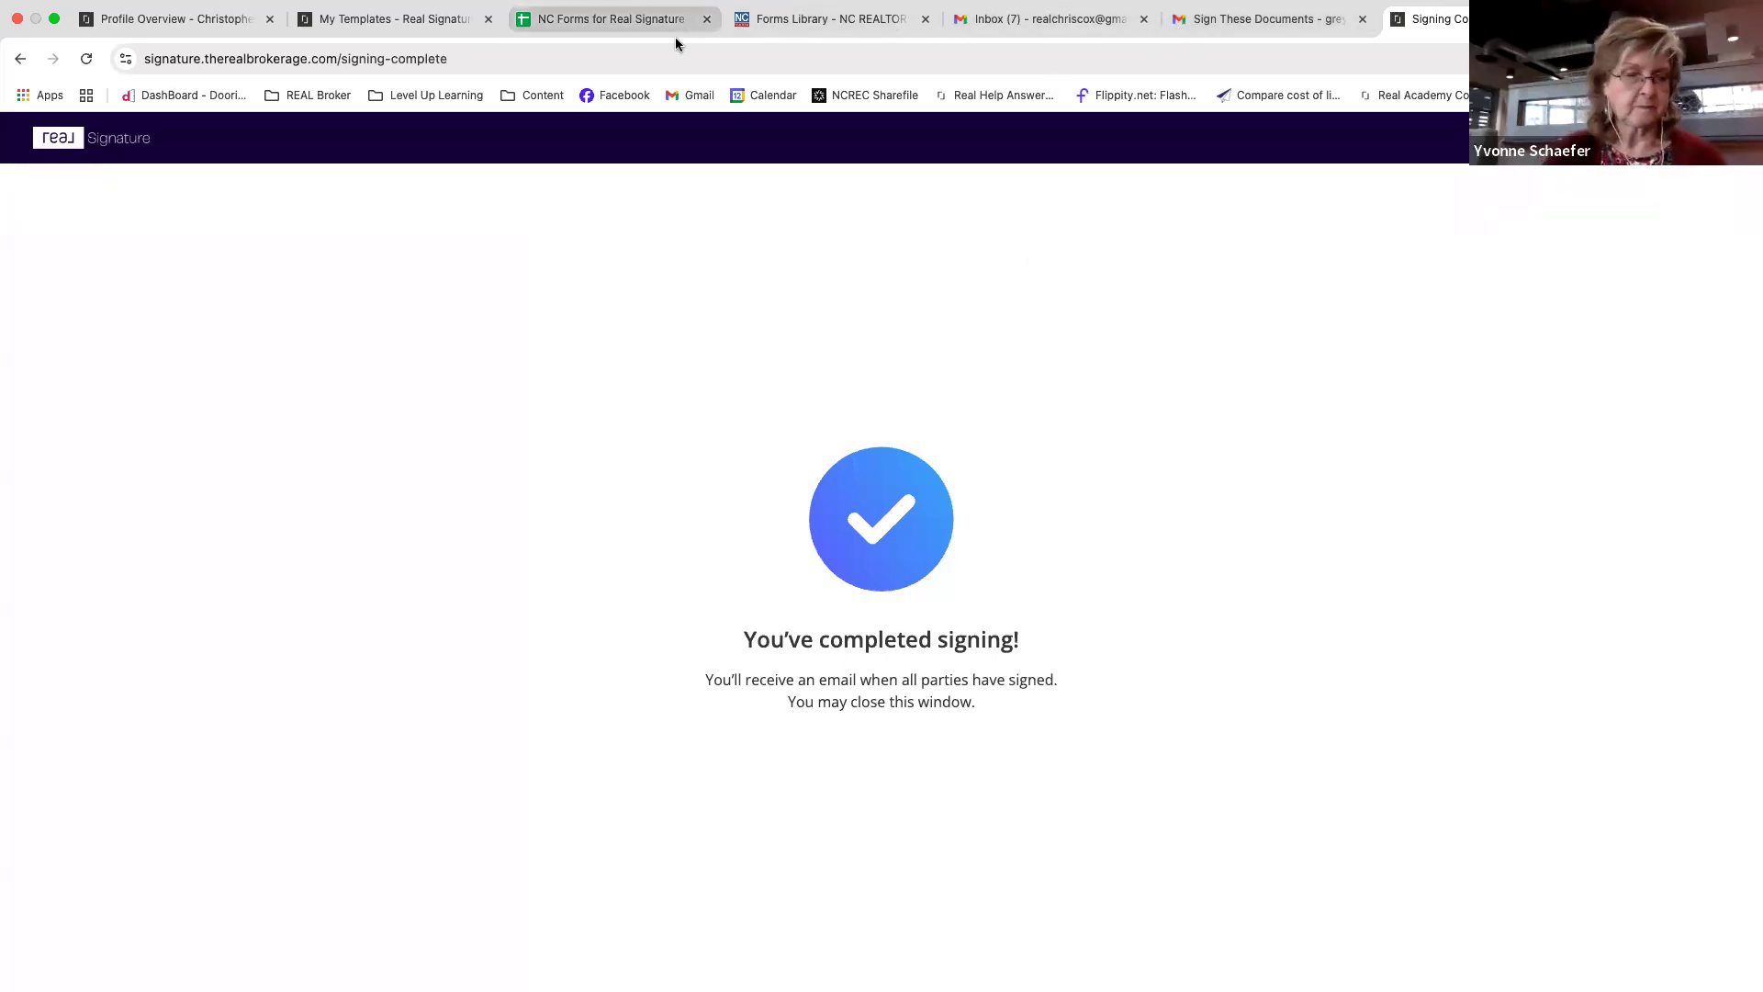
# - Return to the Listing Sample Docs folder in Real Signature and create a packet named "Listing Sample Packet" from only the NC Mineral Oil Gas Disclosure template
pyautogui.click(358, 25)
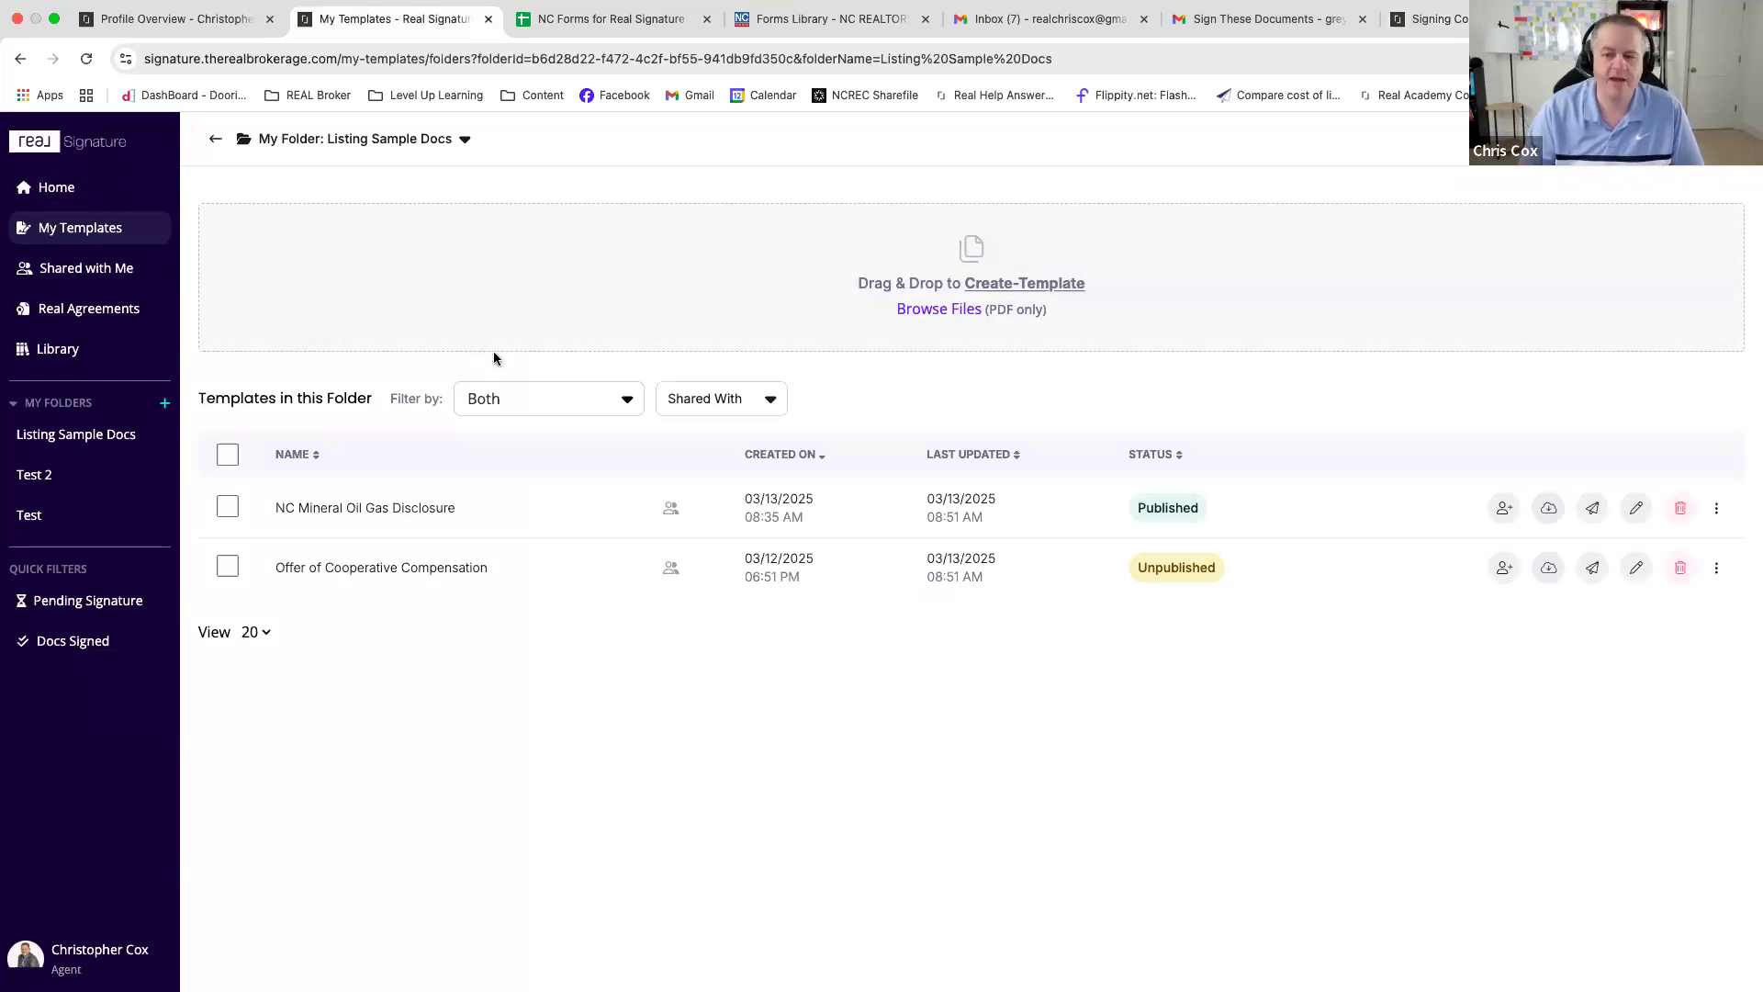
pyautogui.click(228, 510)
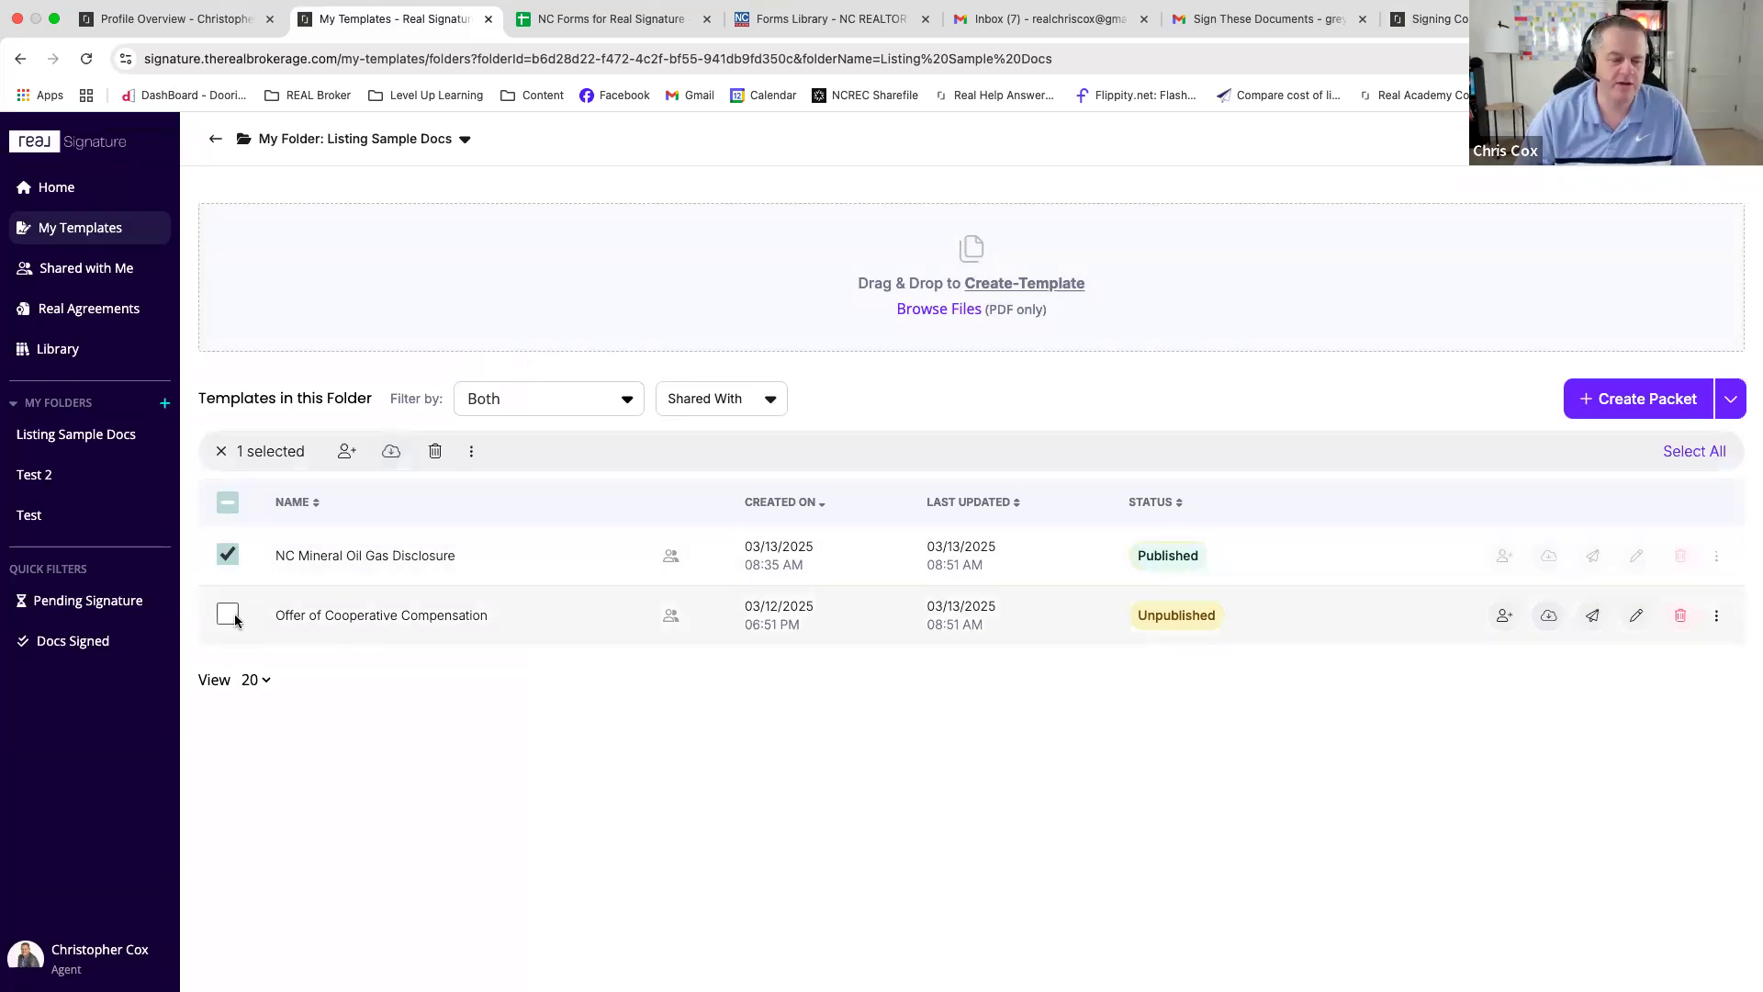
pyautogui.click(230, 622)
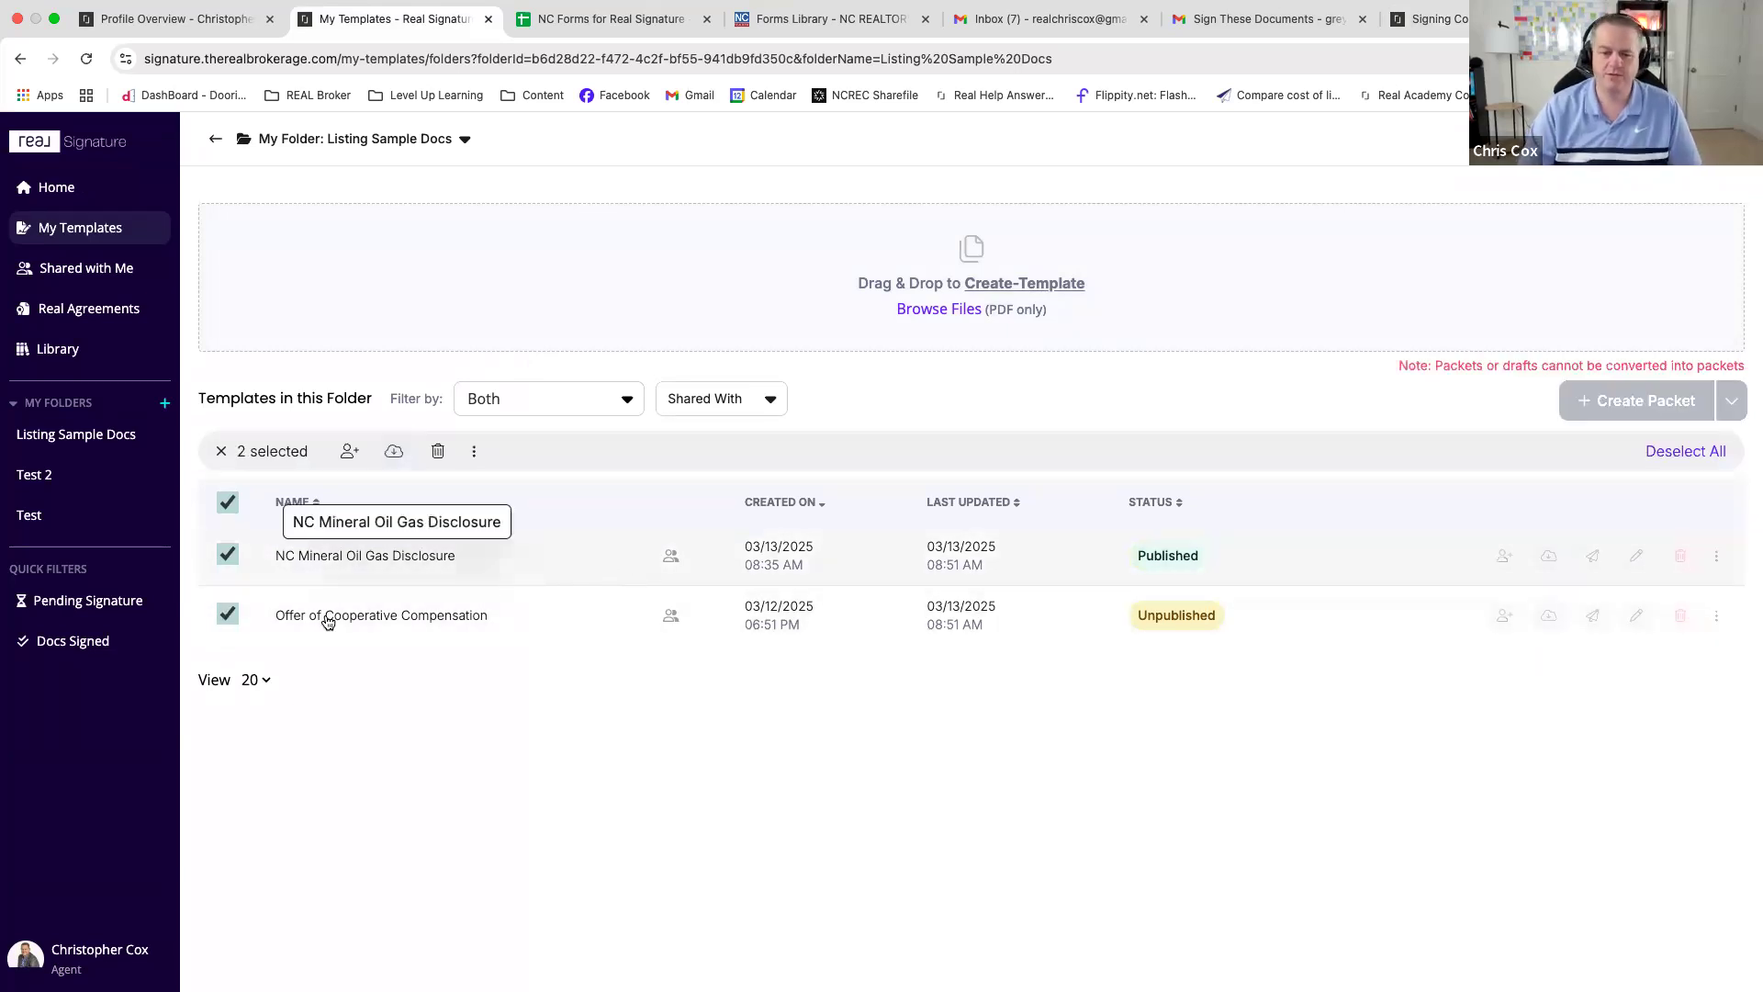
pyautogui.click(228, 614)
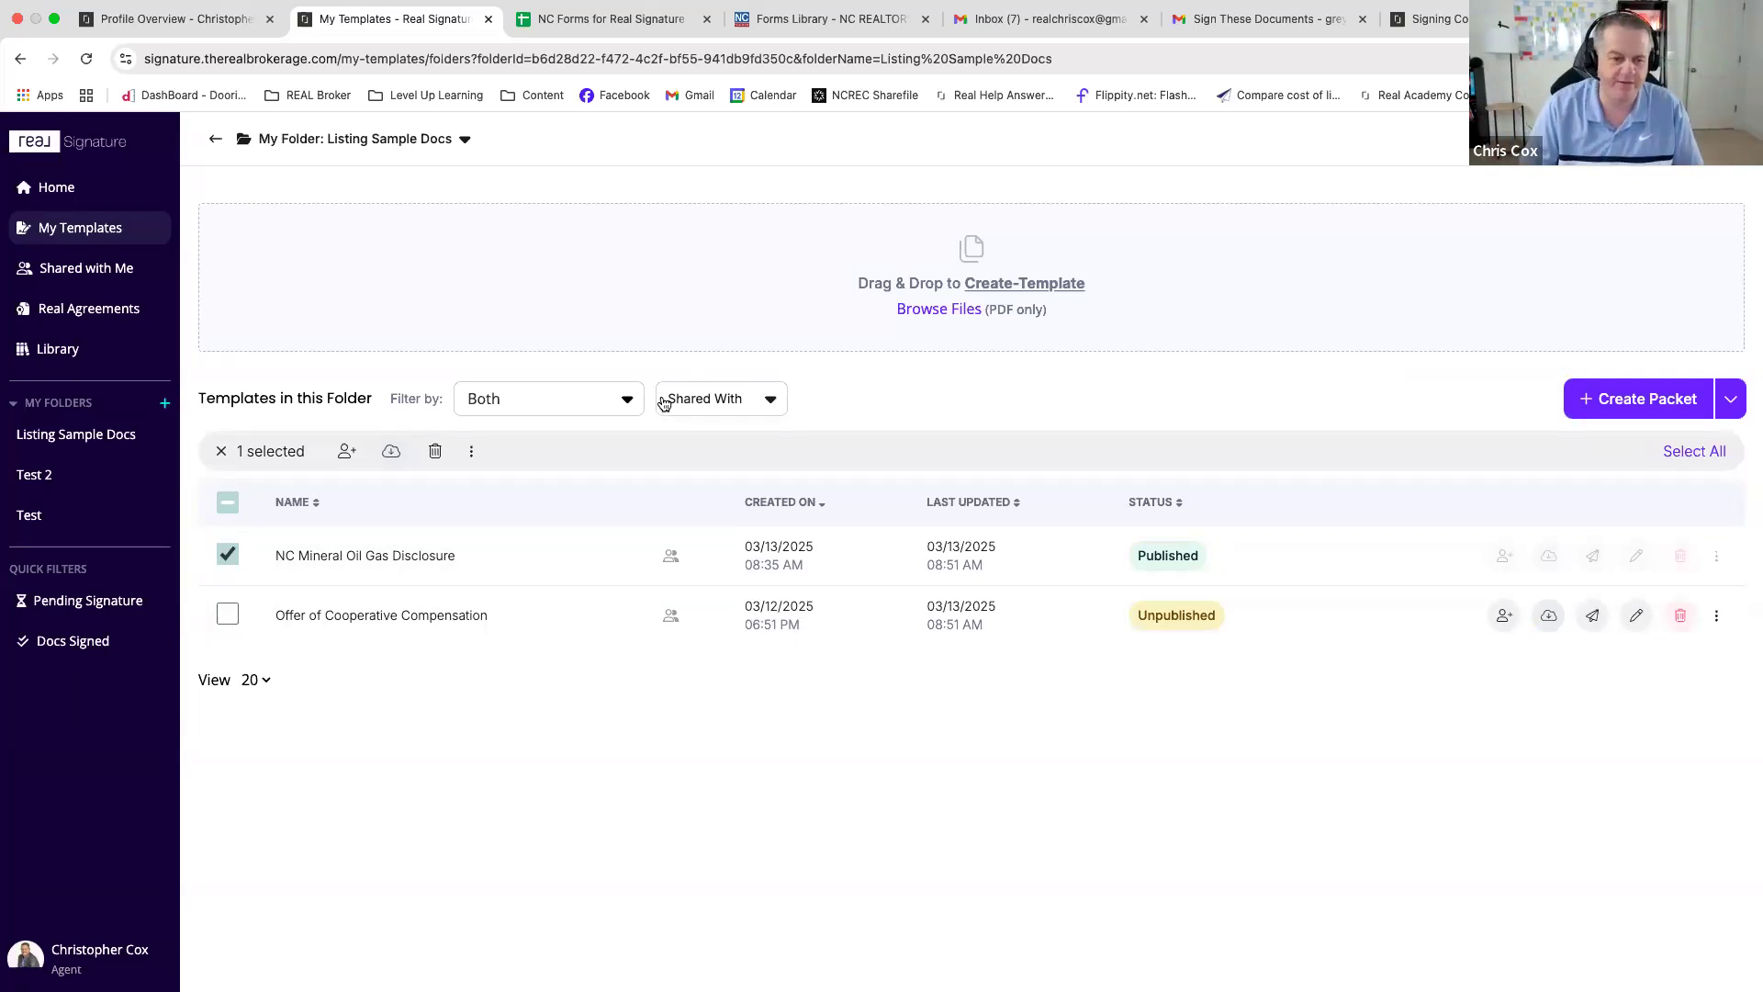
pyautogui.click(1648, 400)
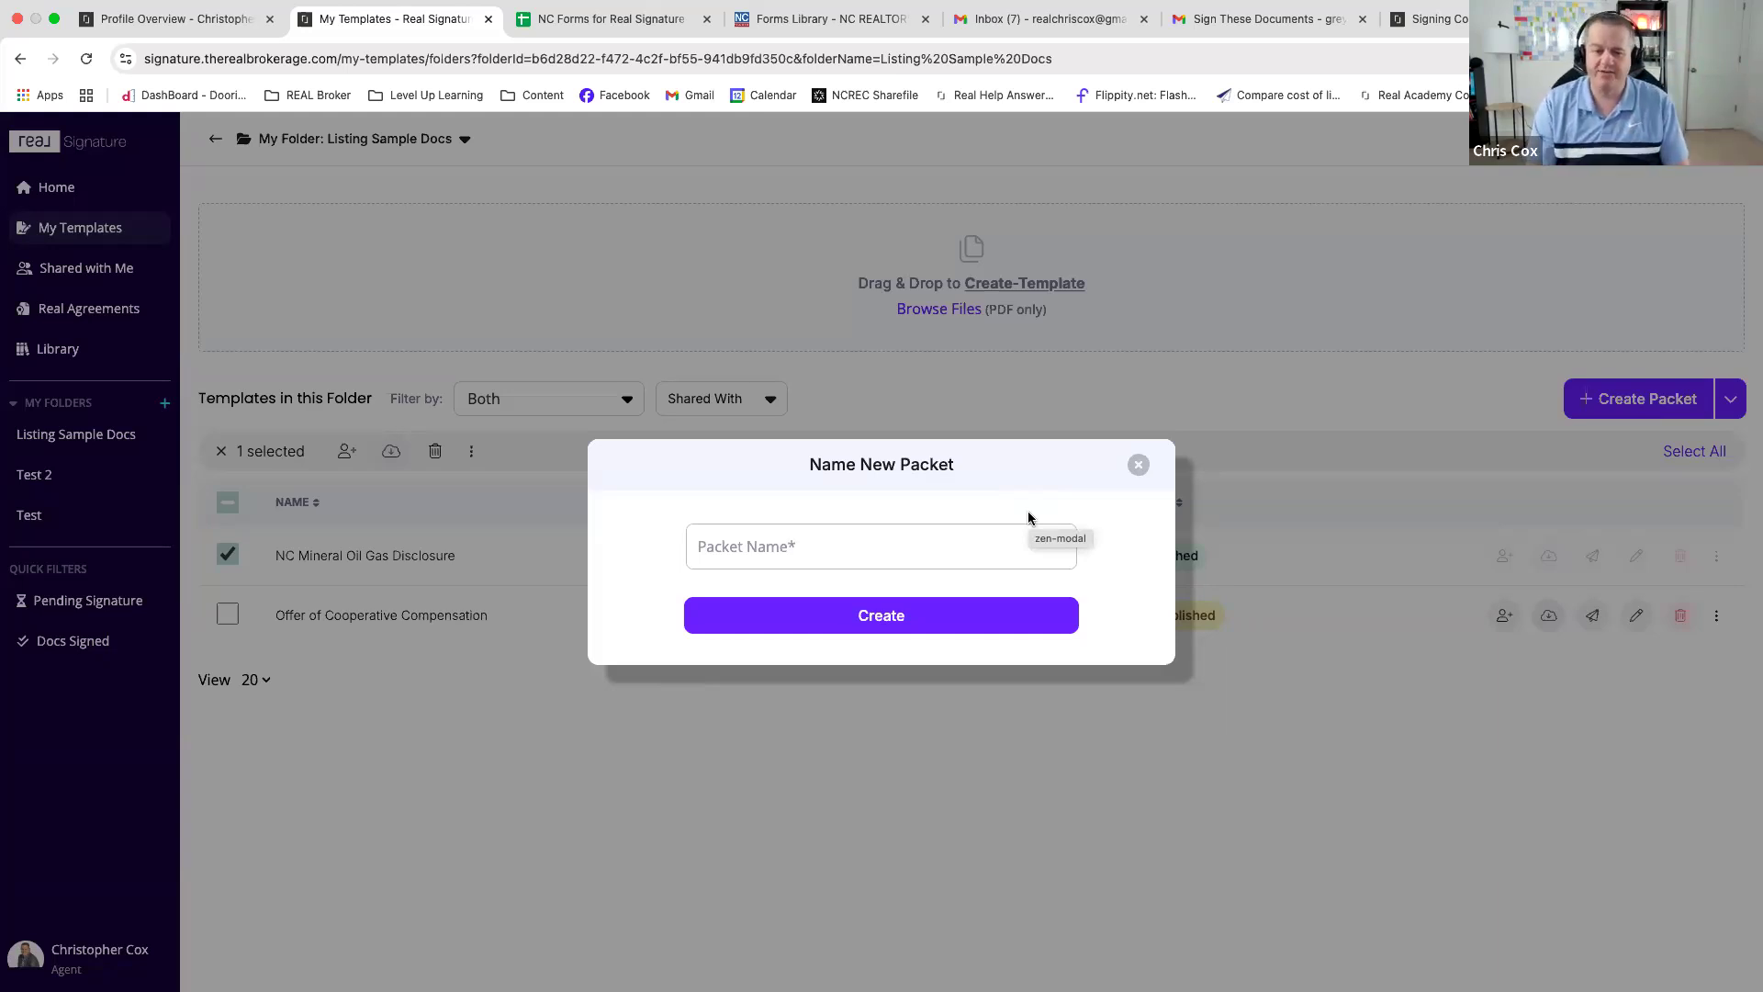
pyautogui.click(979, 547)
pyautogui.write('Listin')
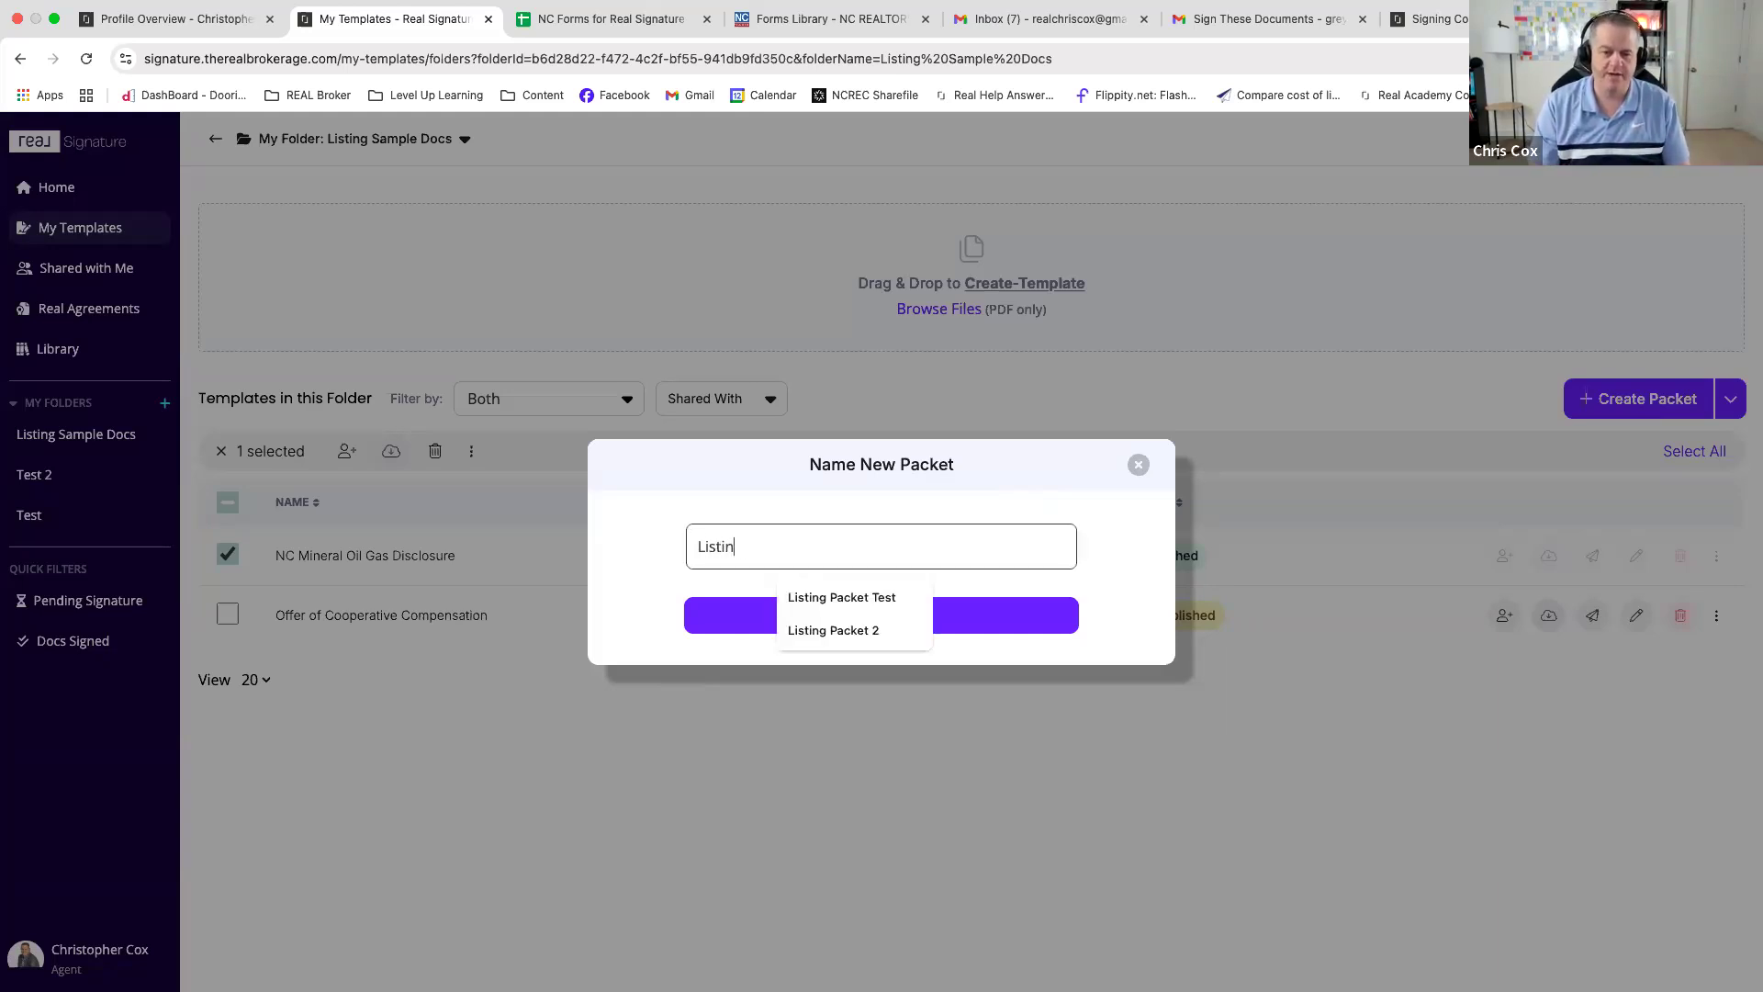
pyautogui.write('g')
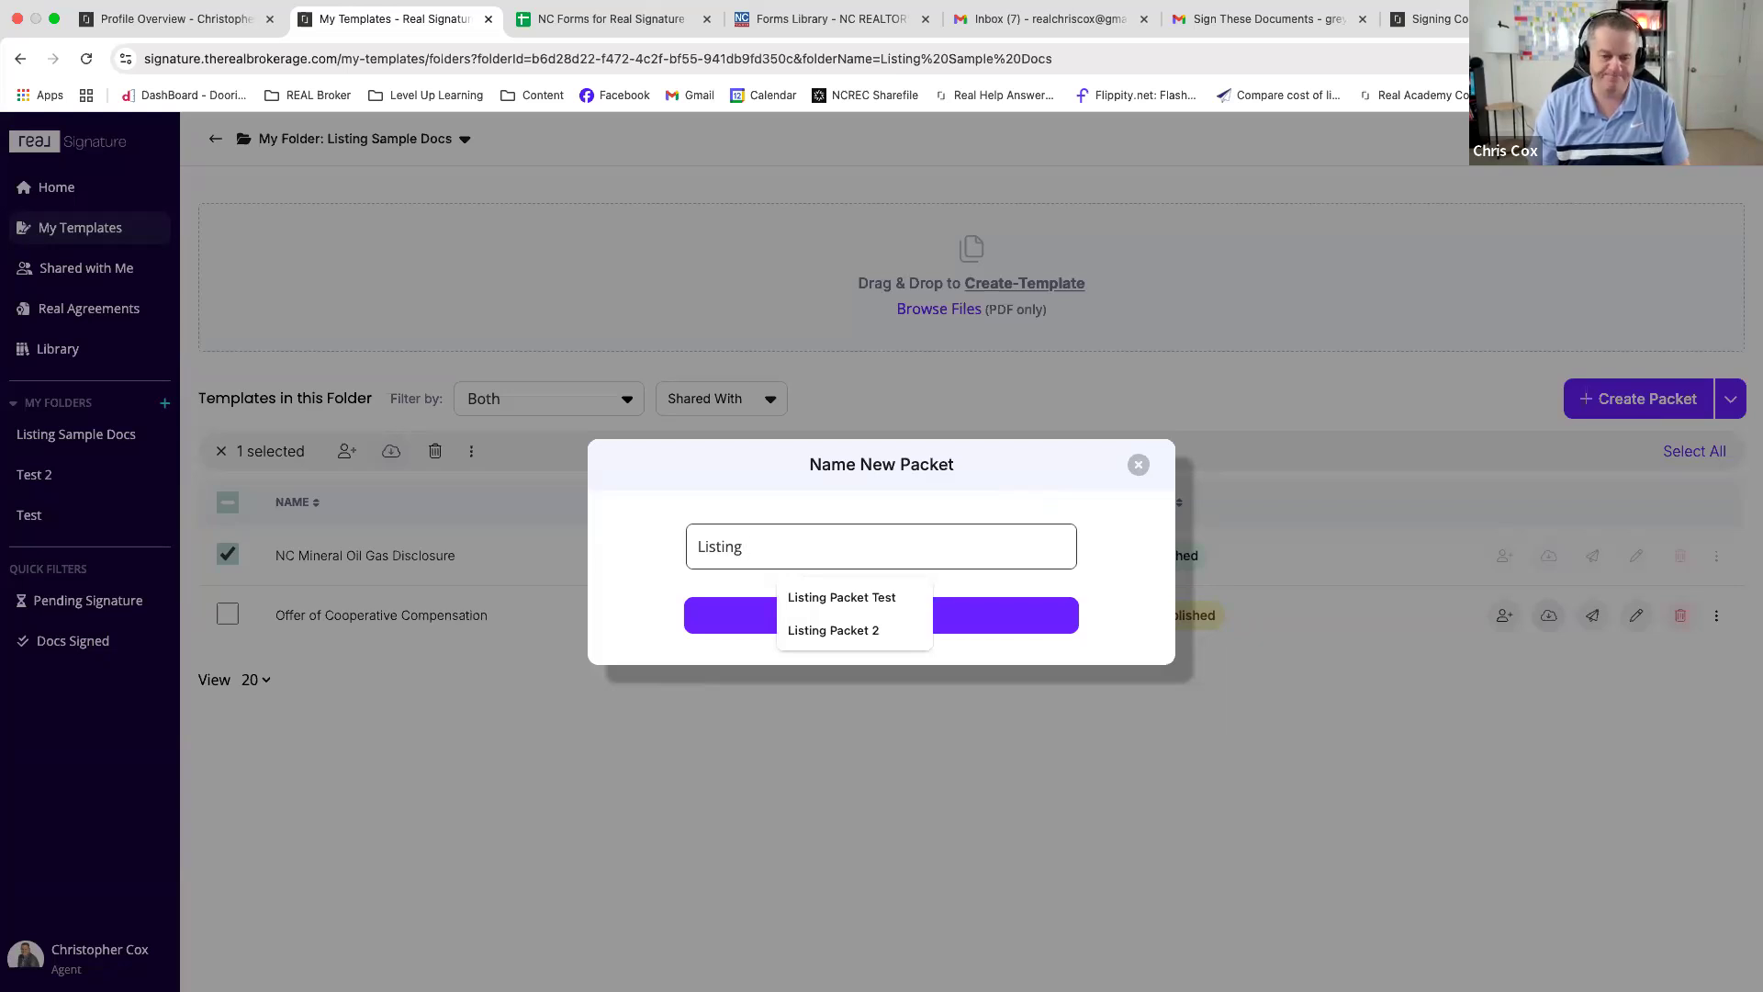
pyautogui.write(' Sample PAcket')
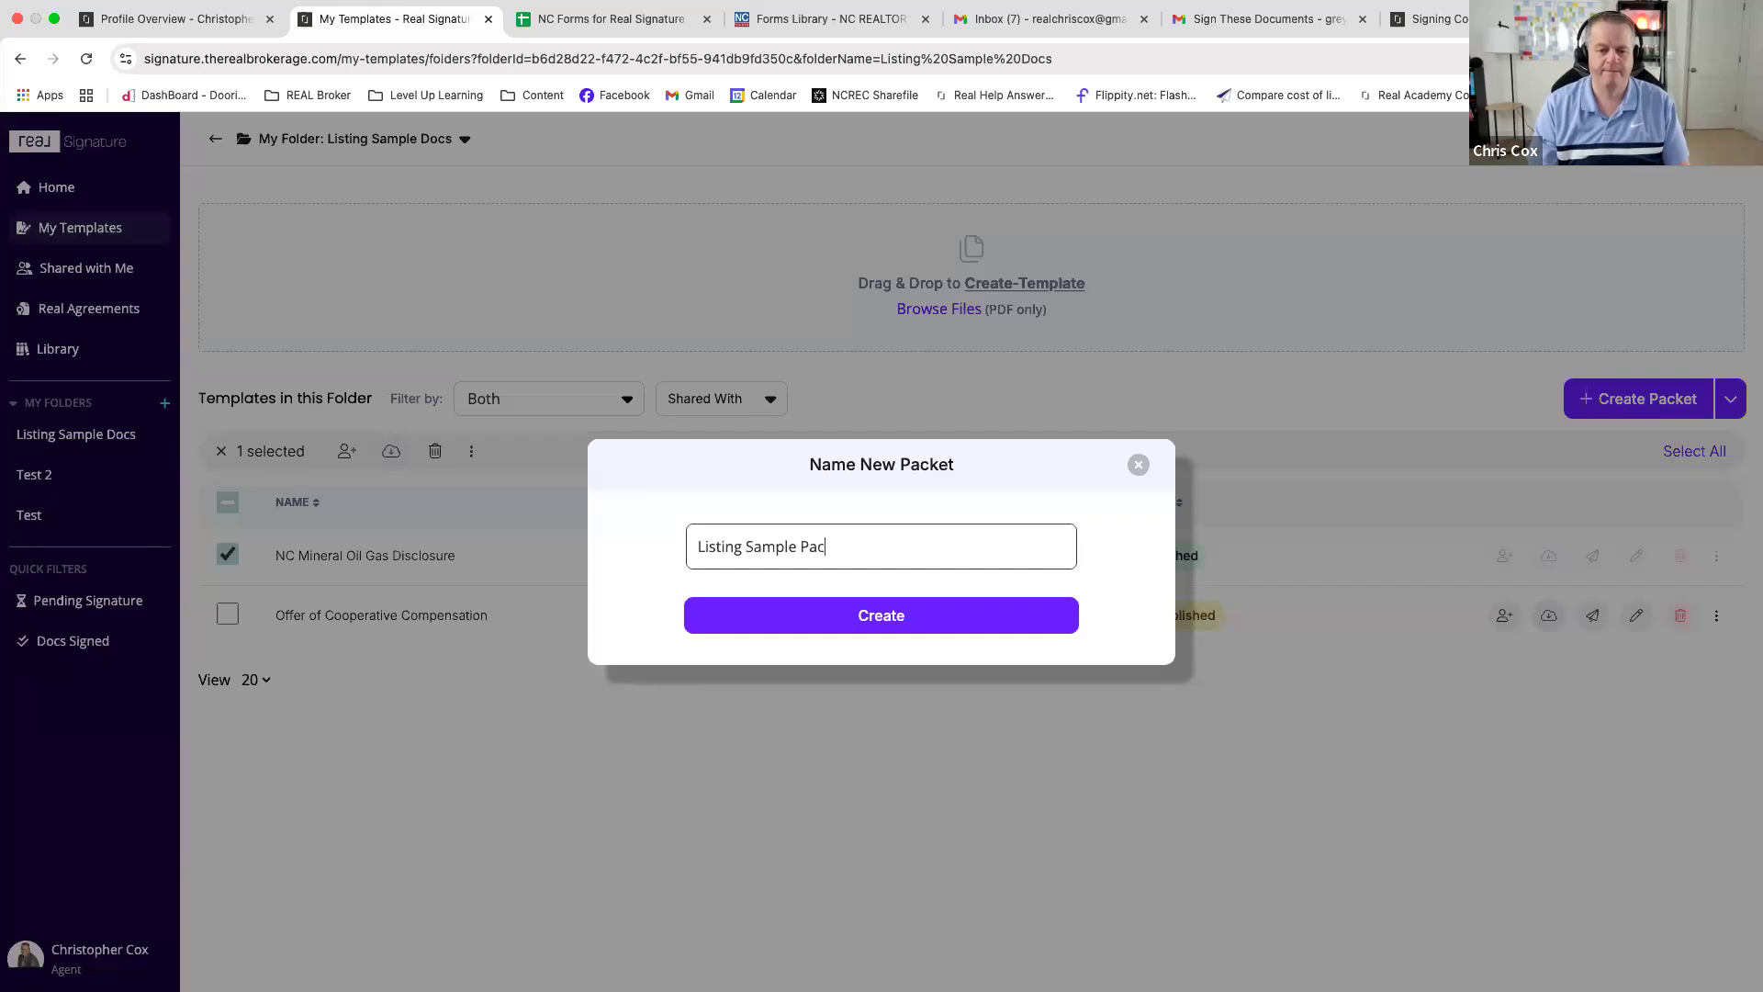
pyautogui.click(1001, 623)
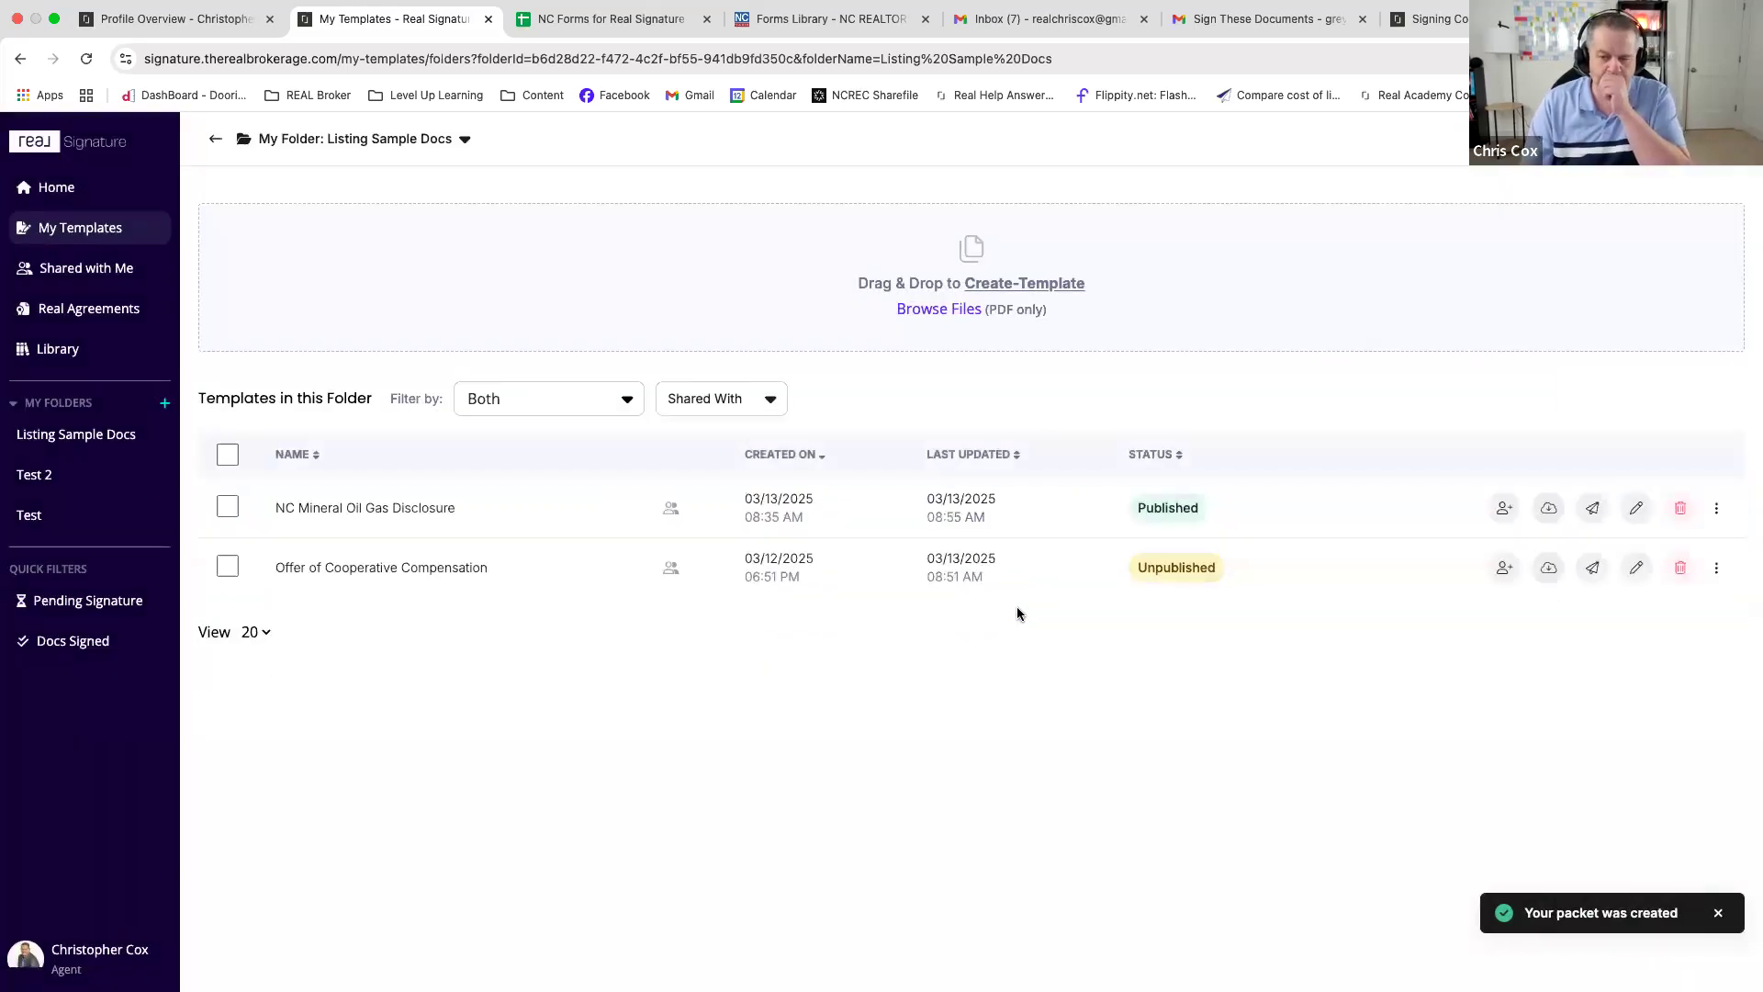
# - Go to the full templates list and expand the Listing Sample Packet to examine its documents, collapsing it again when done
pyautogui.click(61, 193)
pyautogui.click(65, 228)
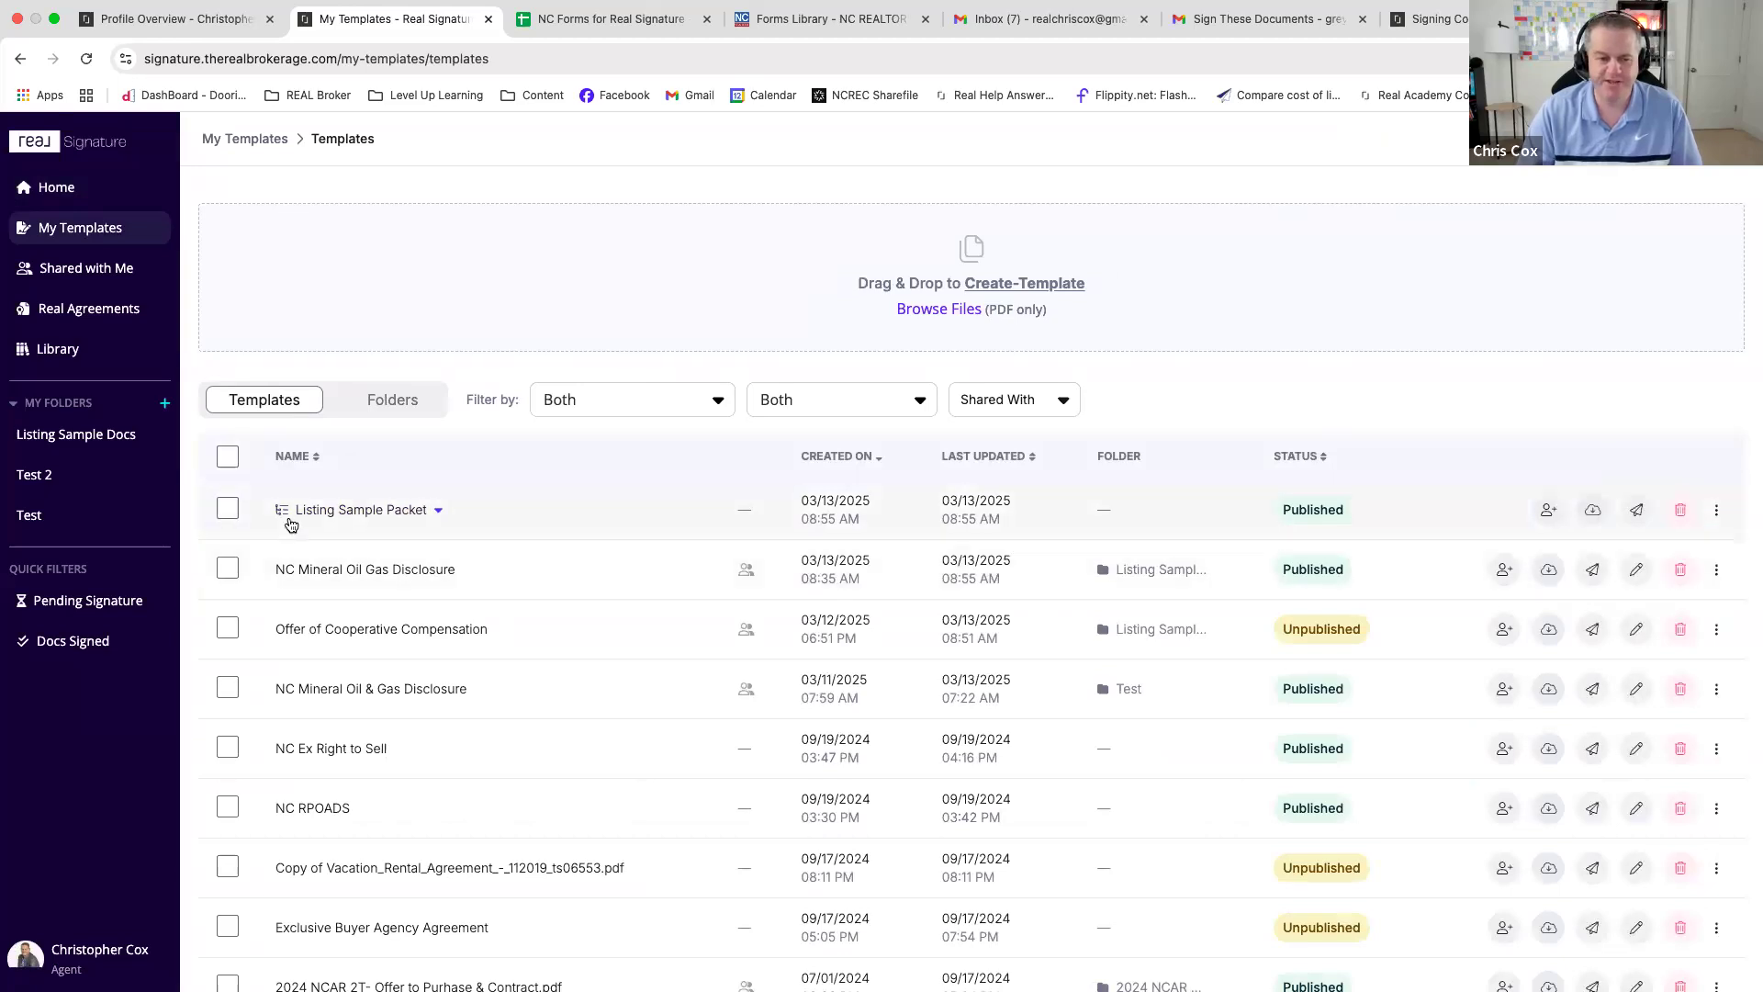
pyautogui.click(439, 513)
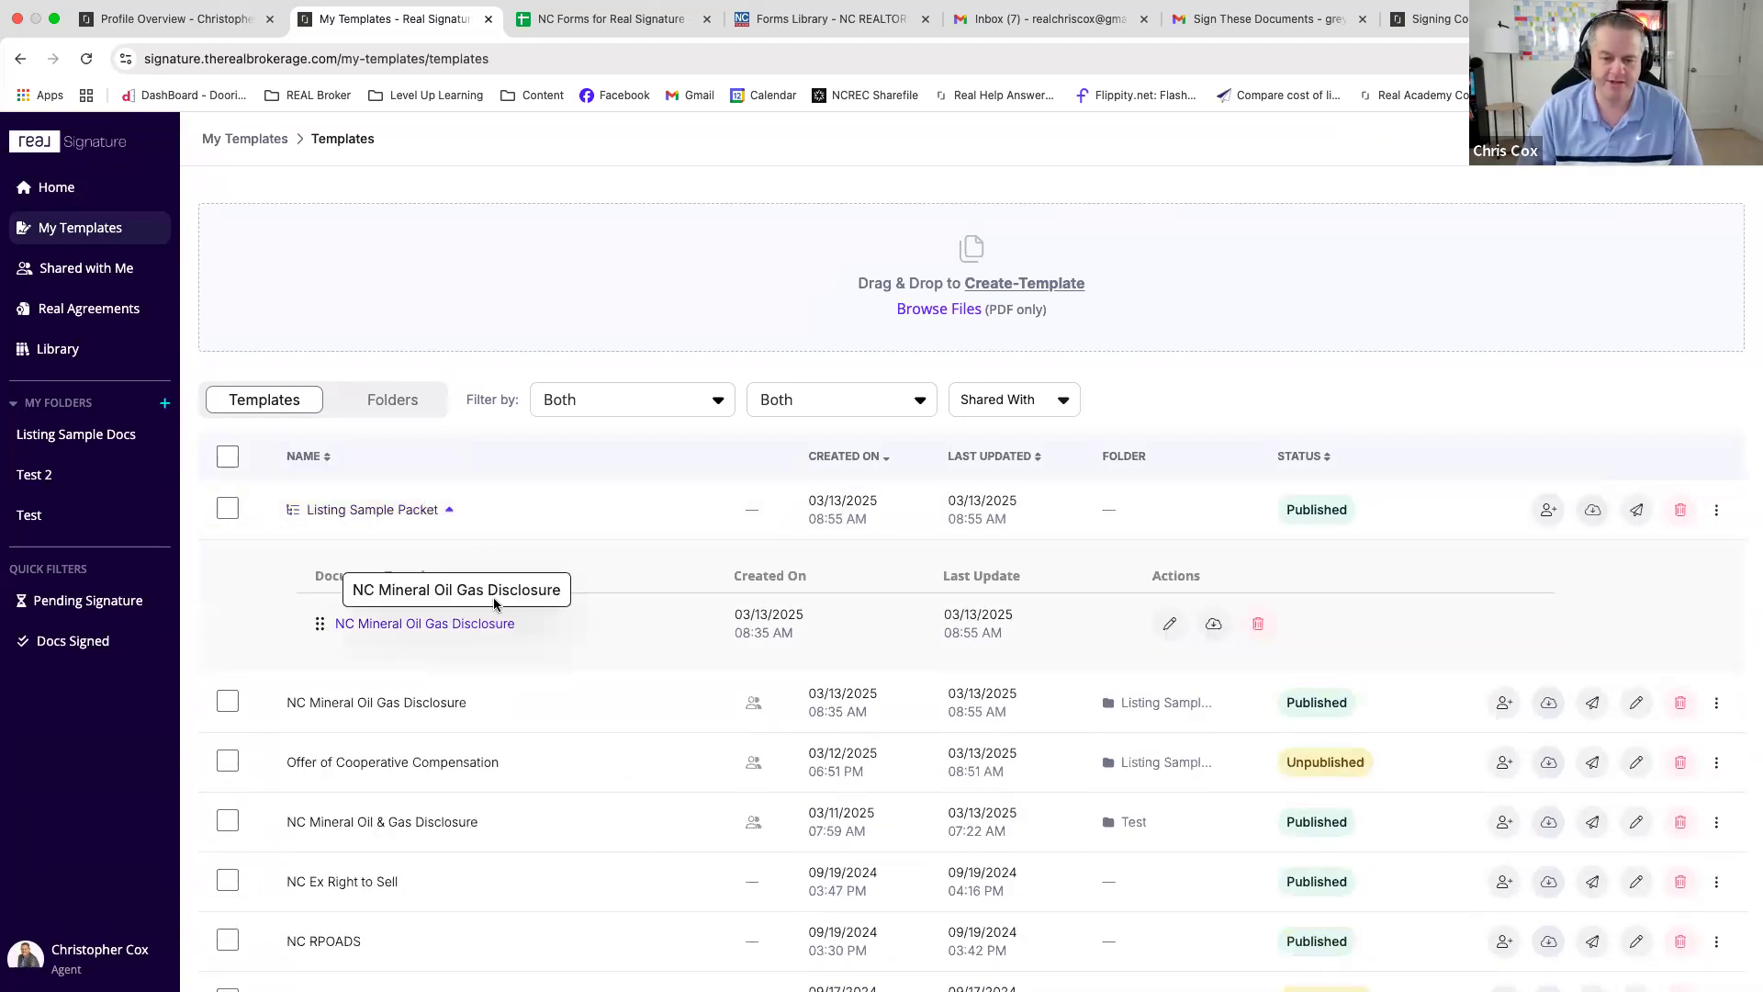
pyautogui.click(452, 511)
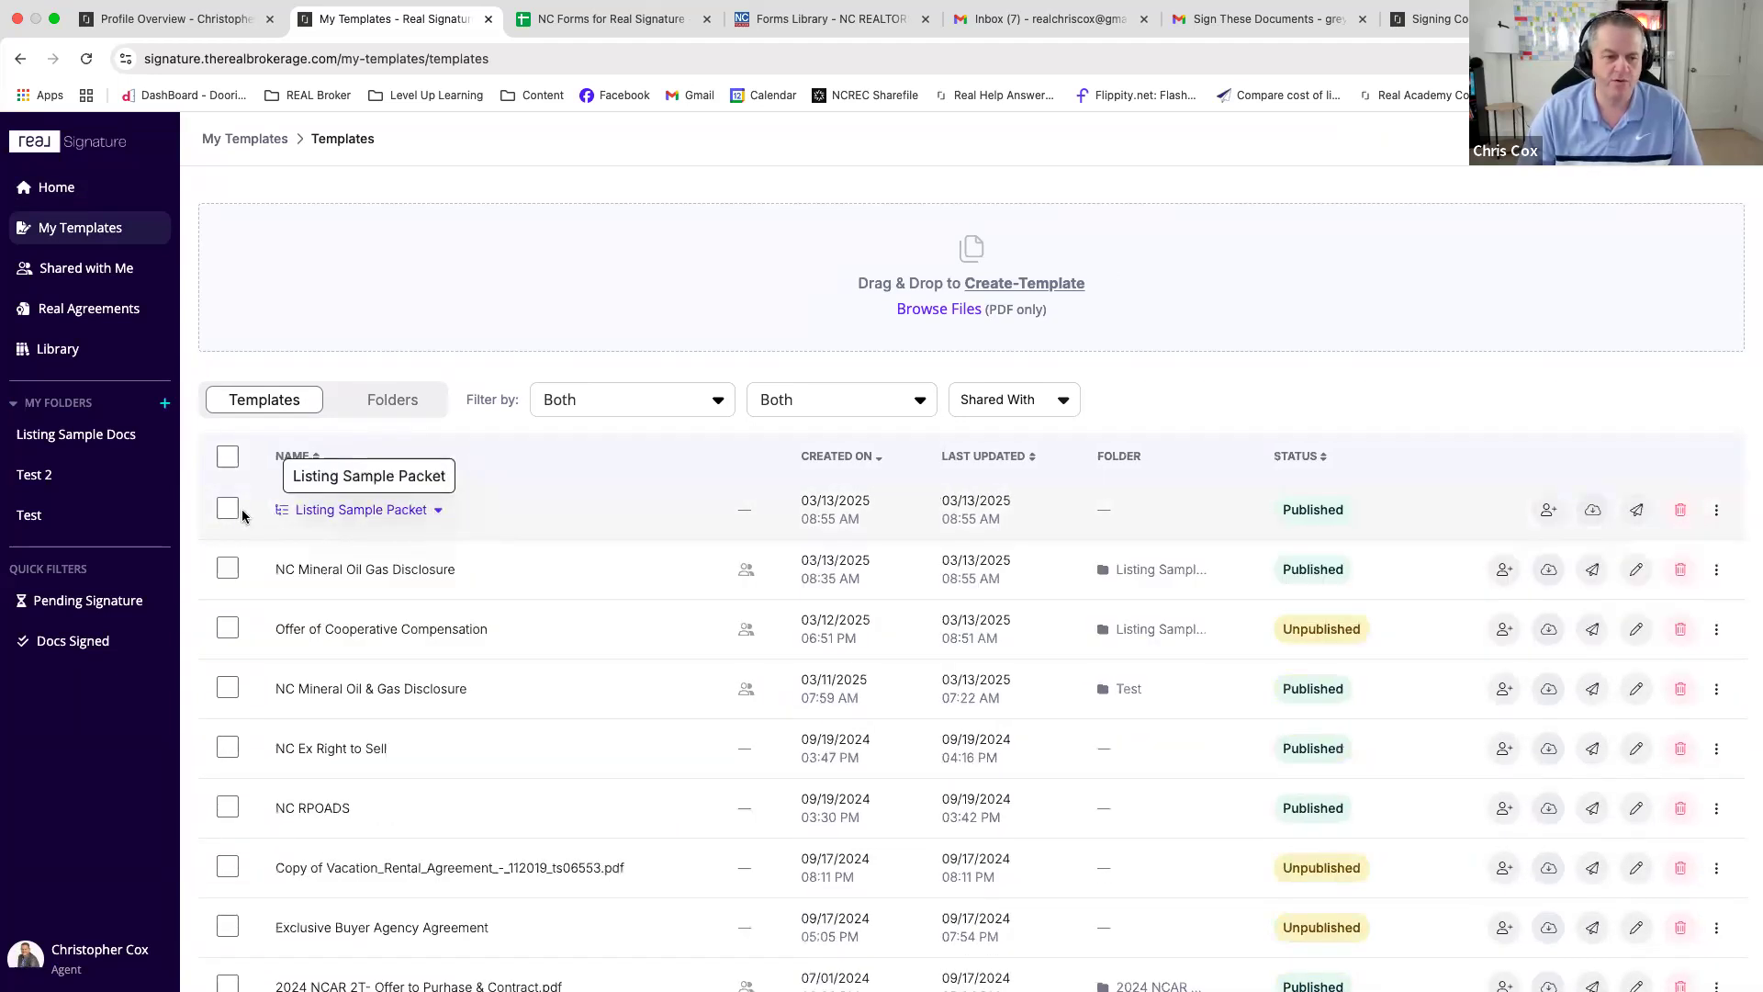
pyautogui.click(1637, 512)
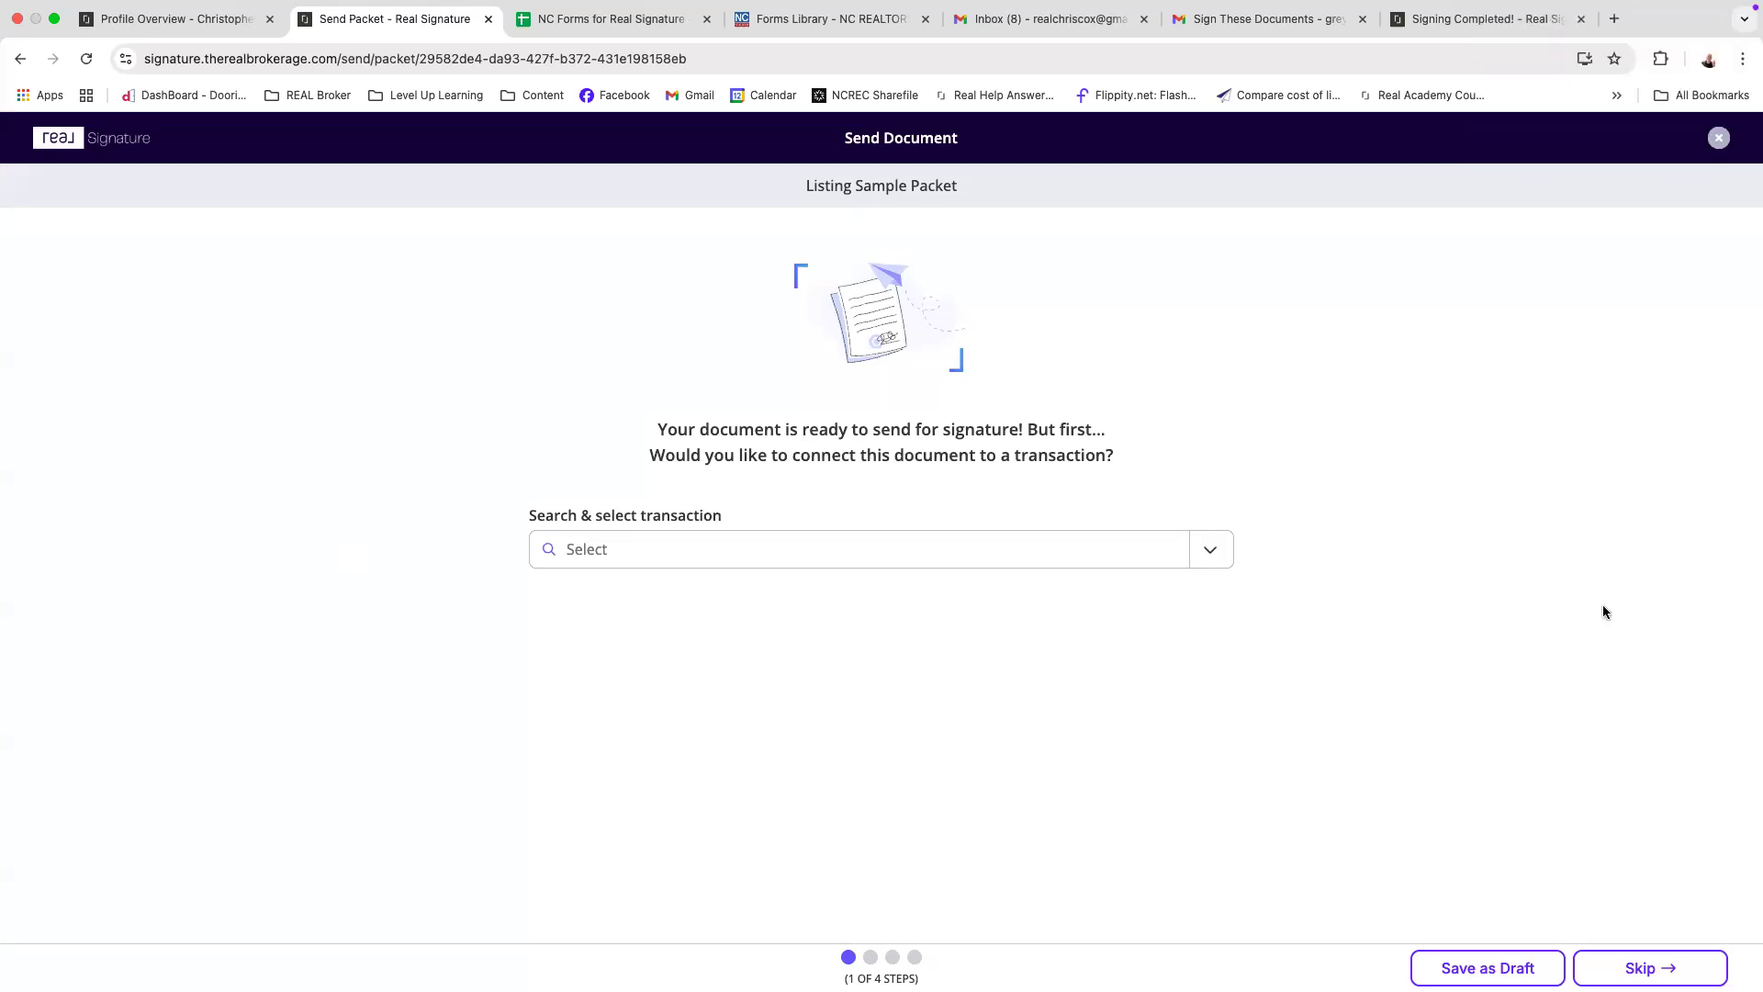
pyautogui.click(18, 58)
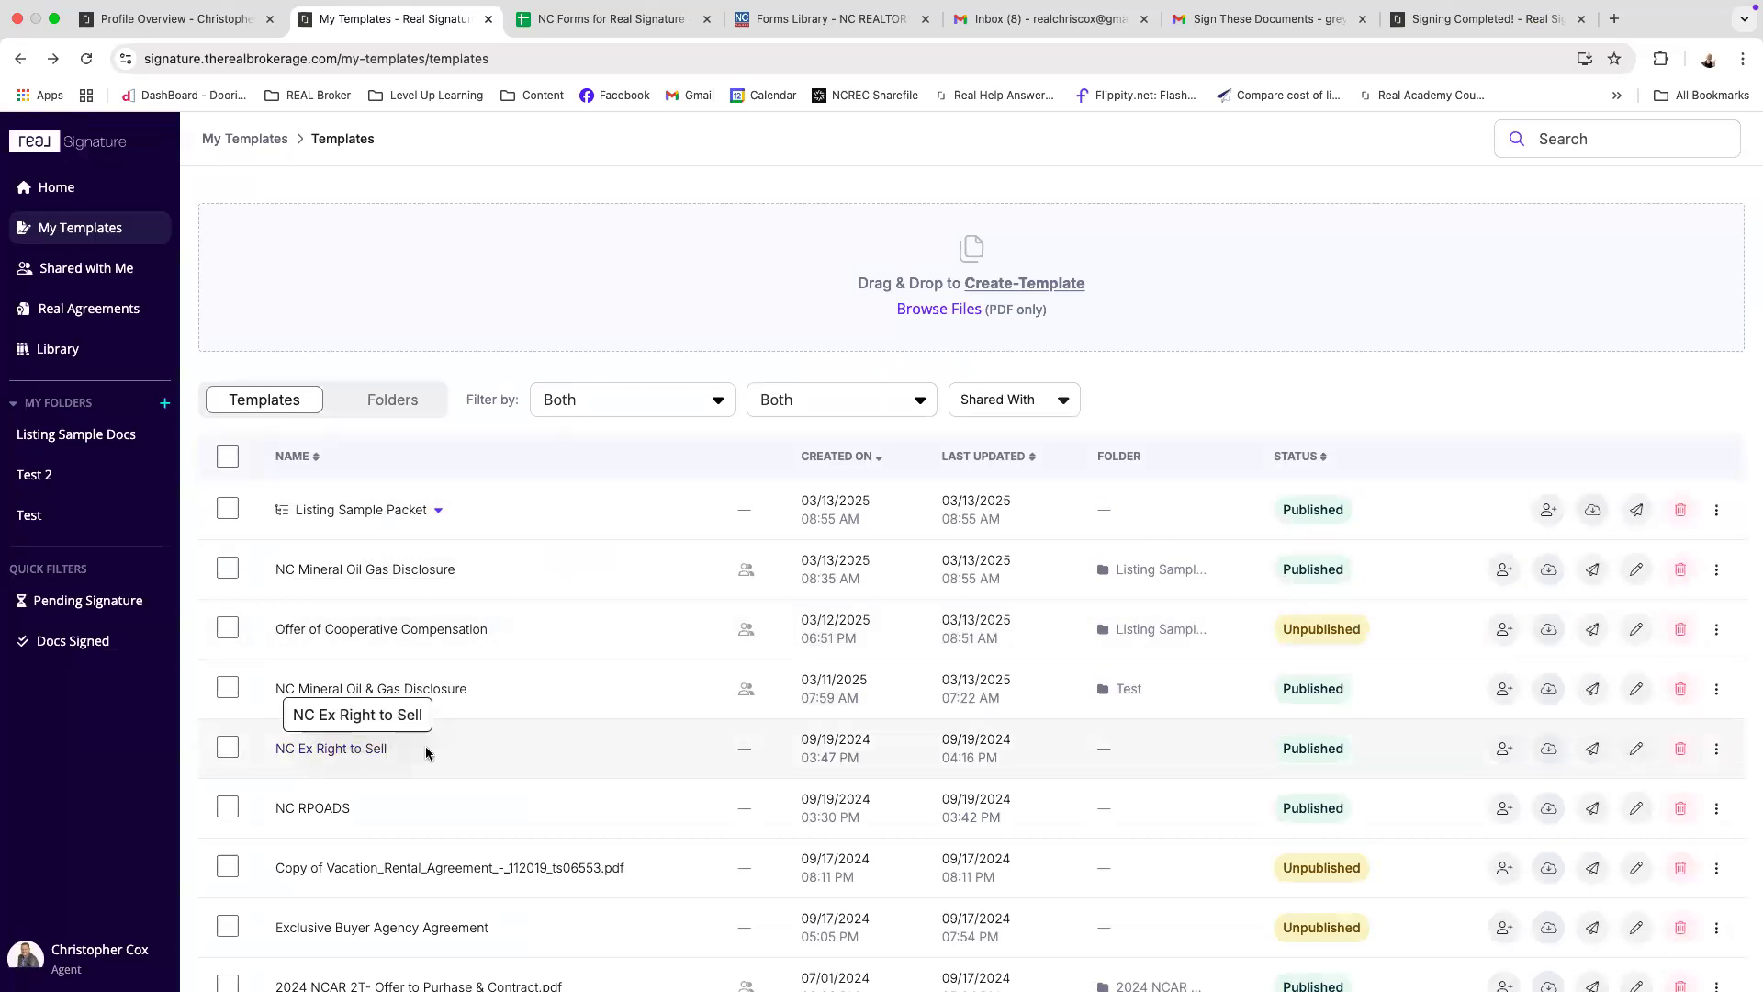
pyautogui.click(227, 748)
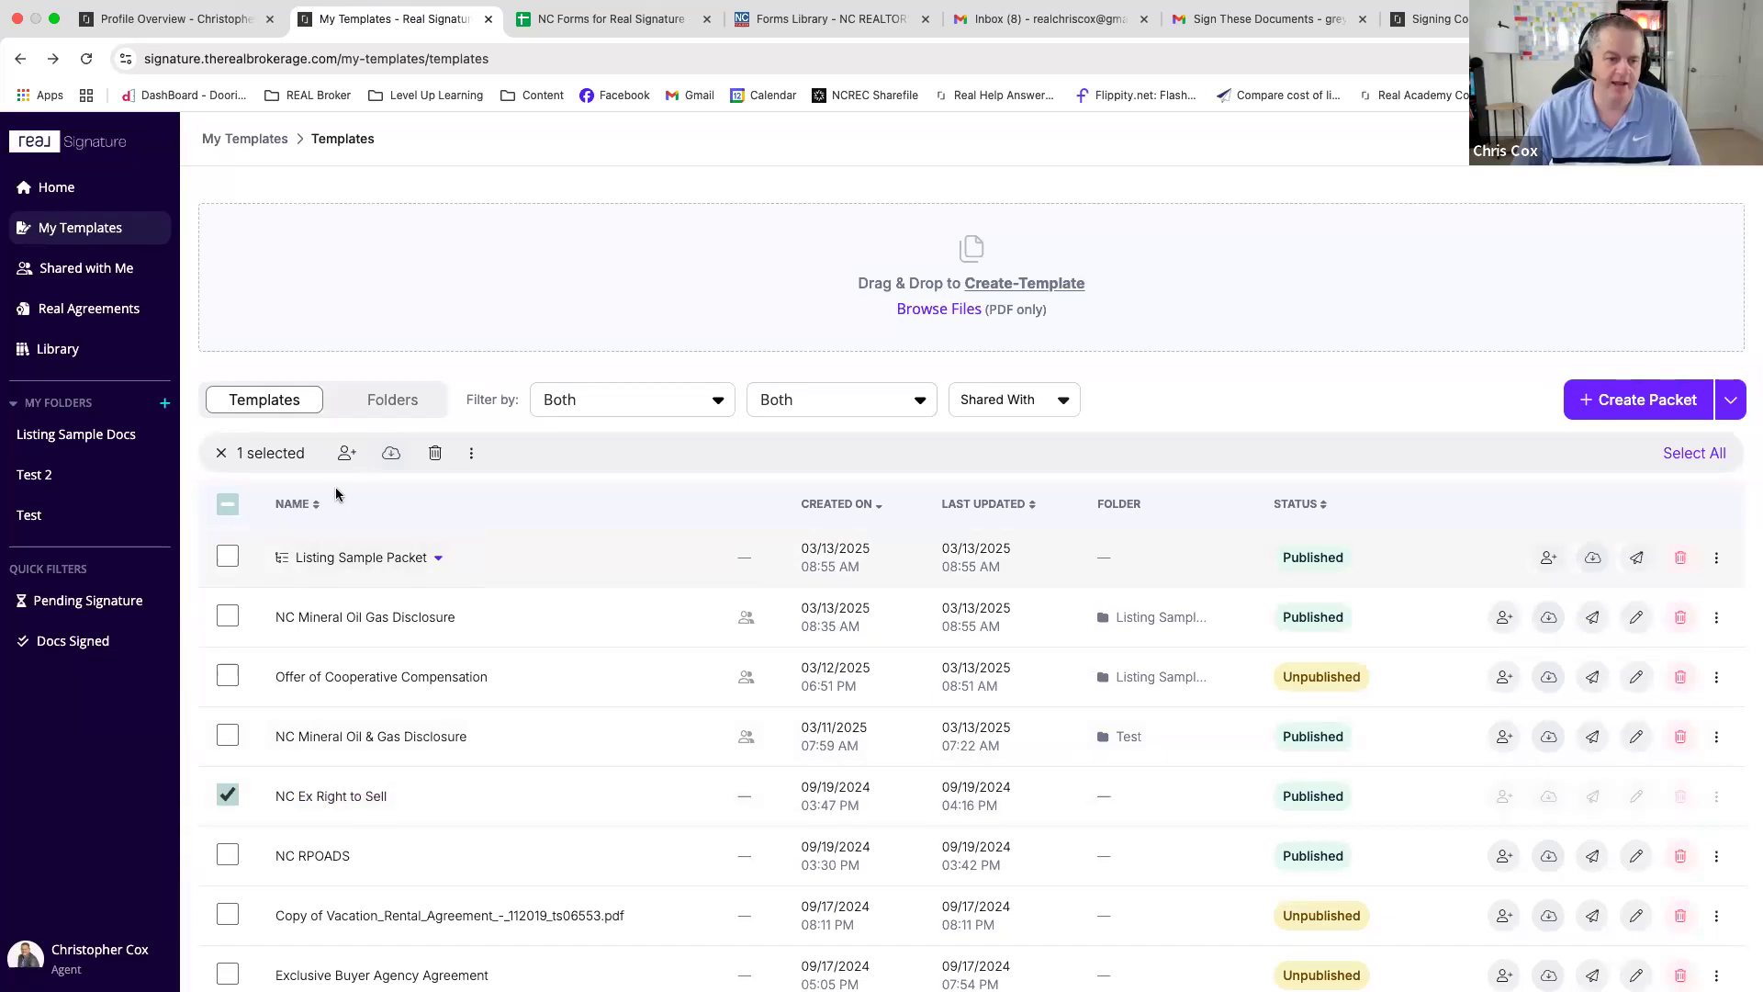
pyautogui.click(401, 559)
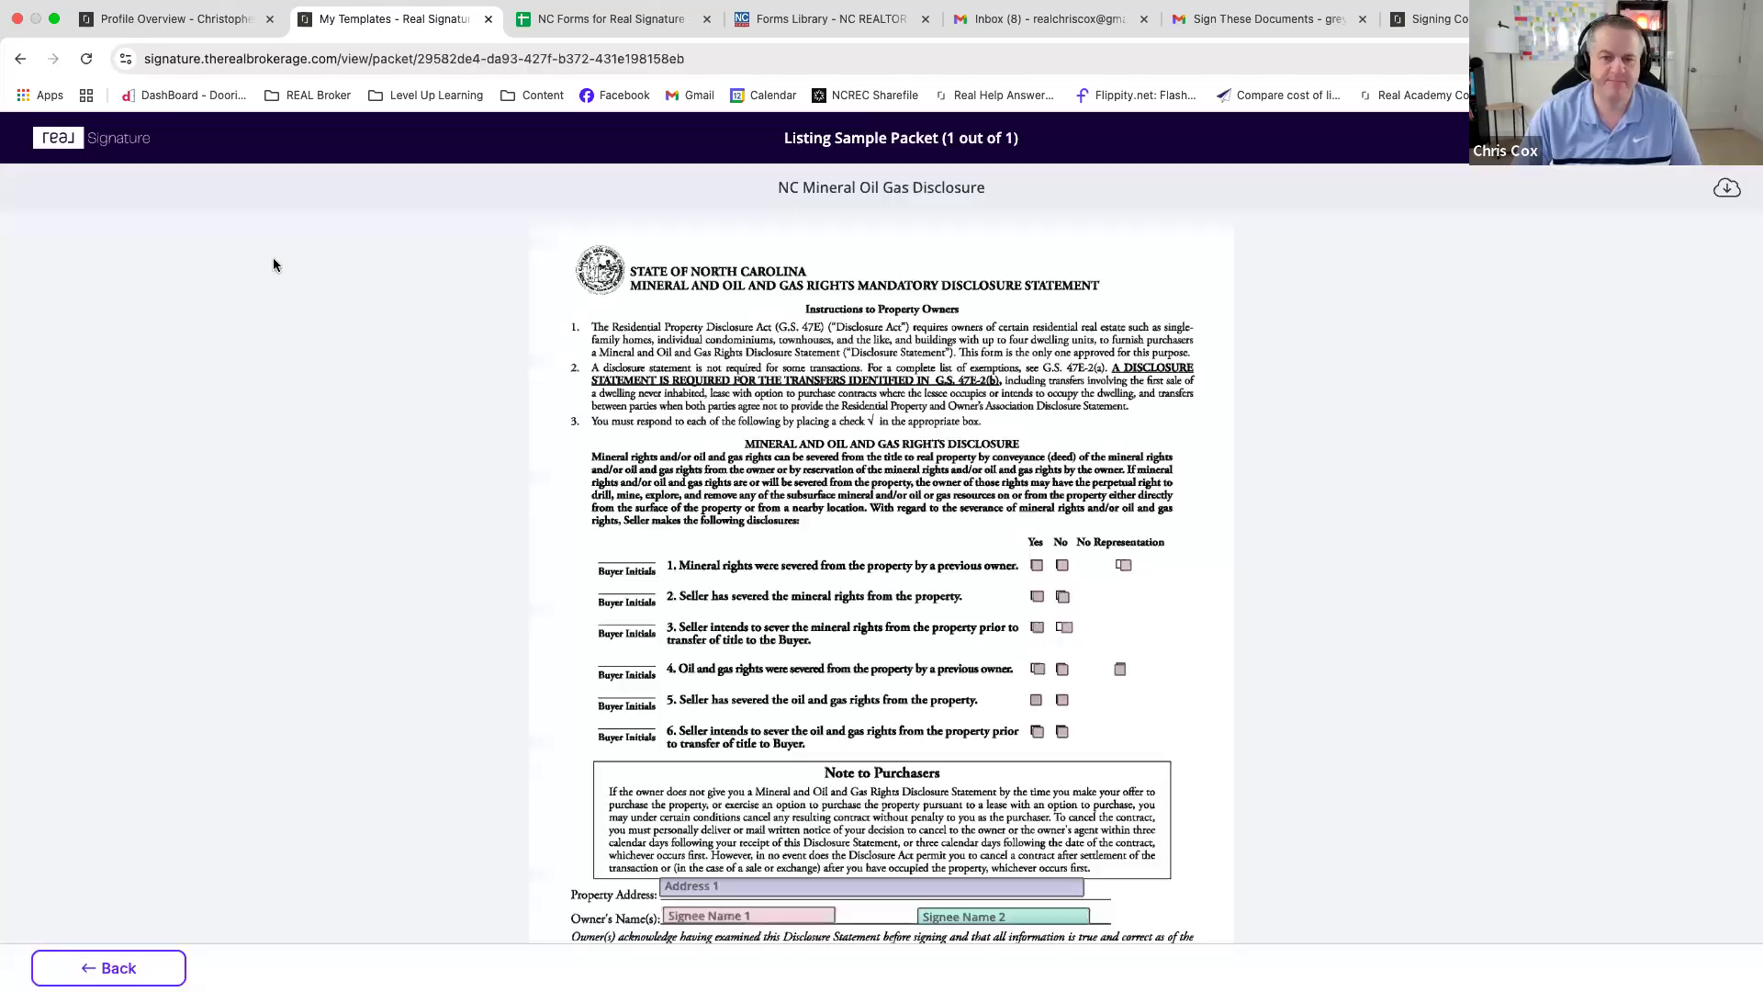
pyautogui.click(20, 59)
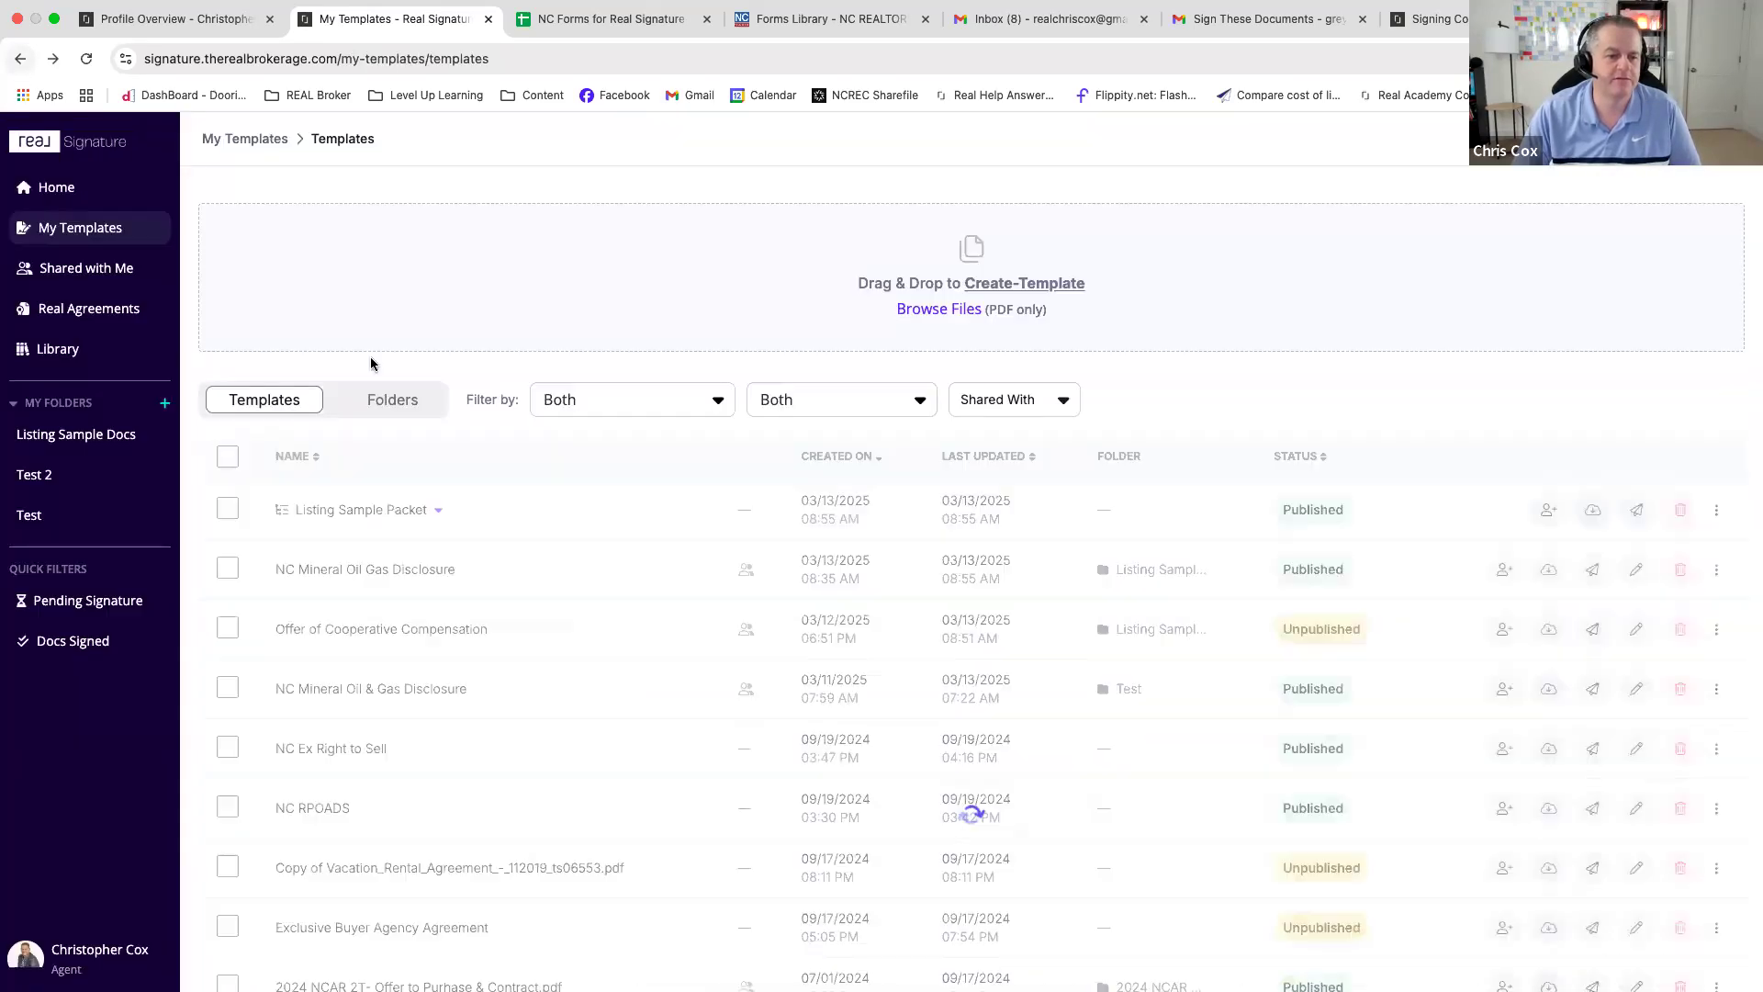
pyautogui.click(390, 404)
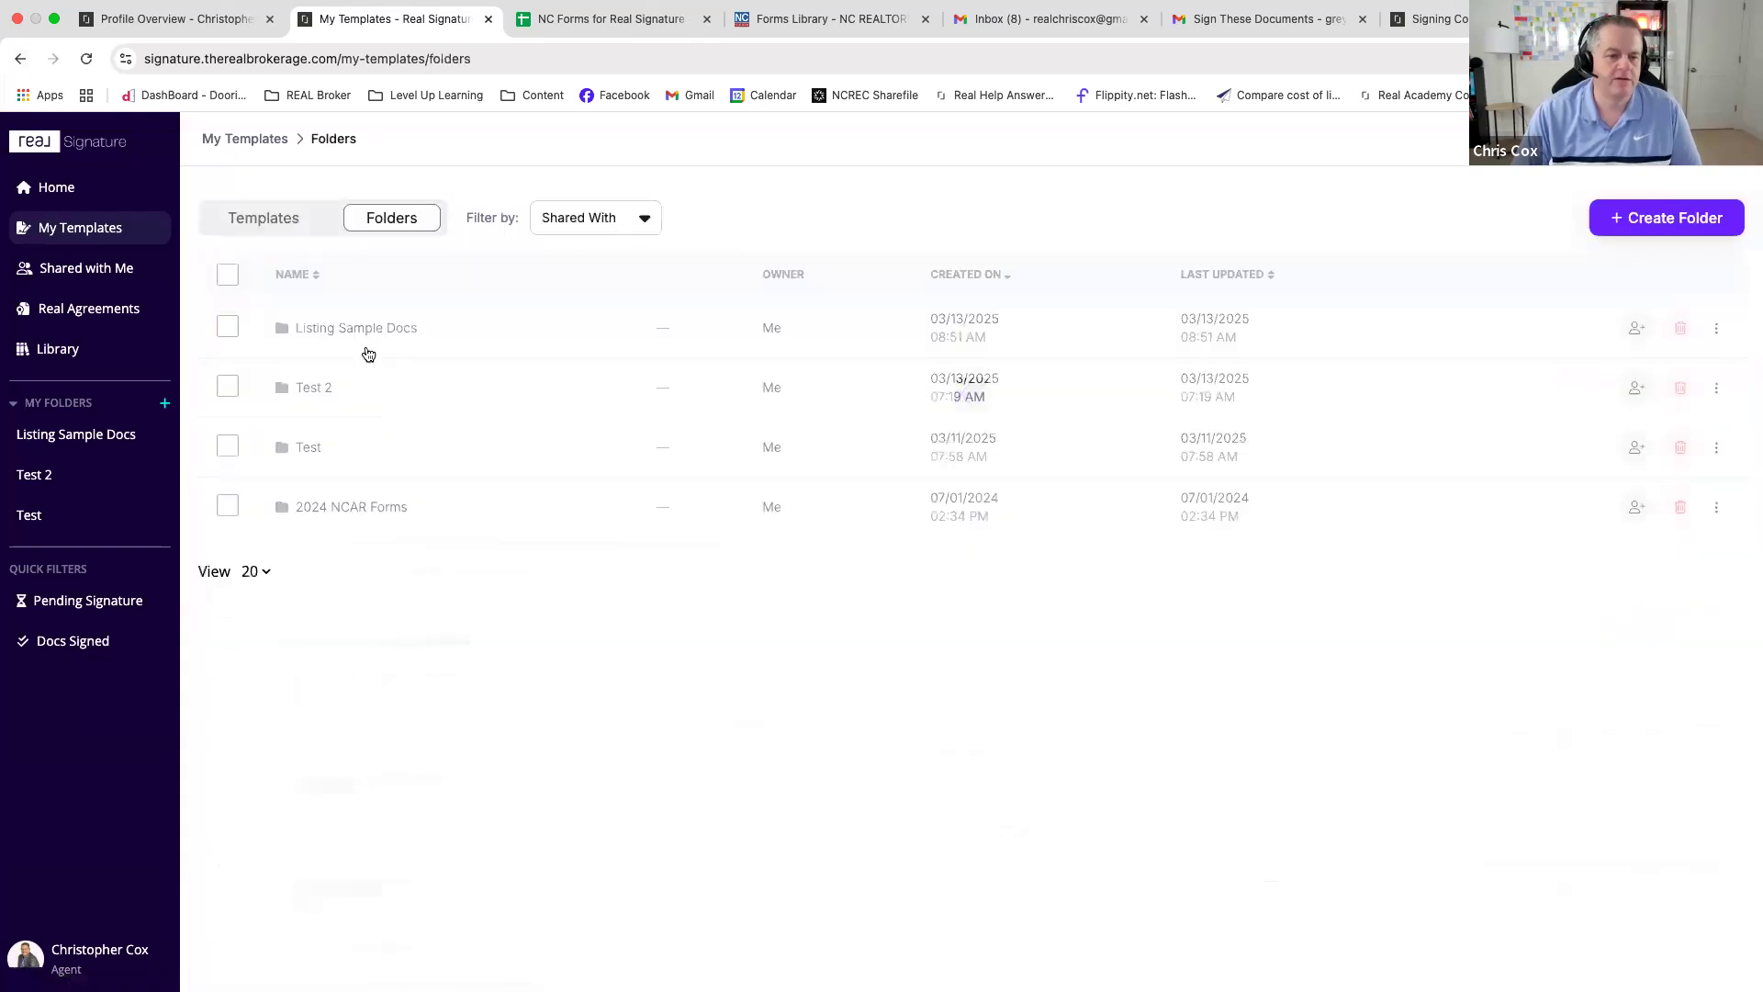
pyautogui.click(264, 218)
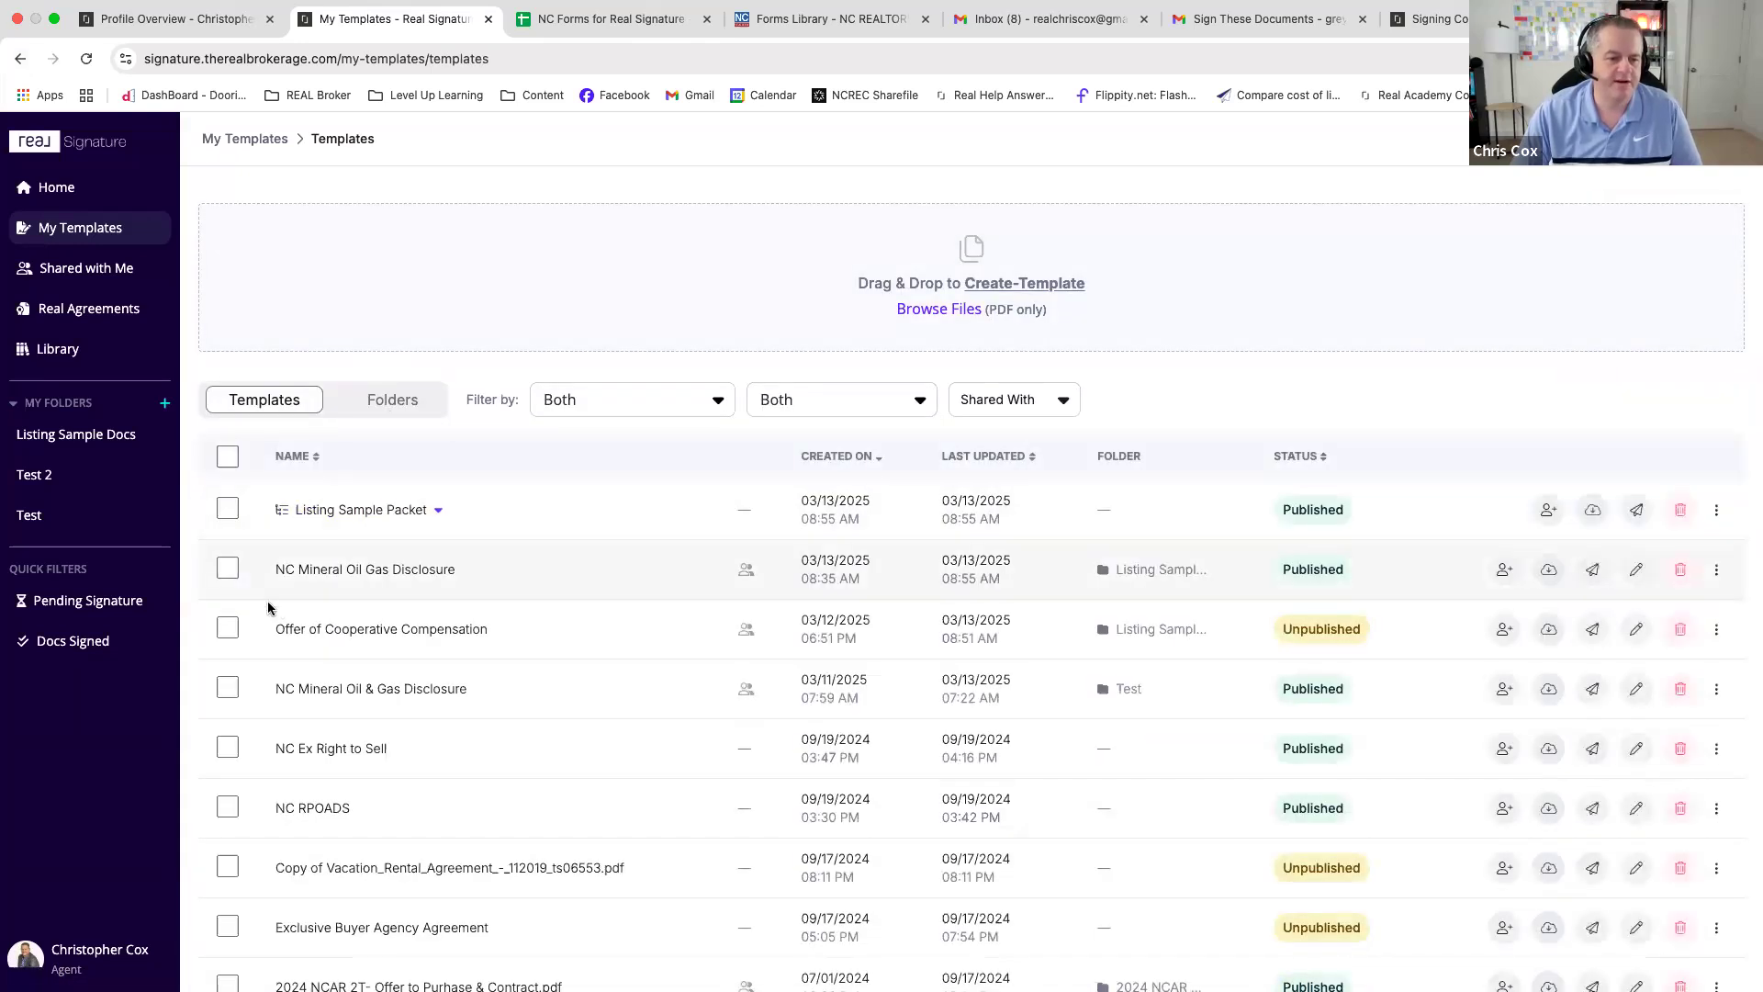
# - Create a packet named "Tech Thursday Packet" from the NC Mineral Oil Gas Disclosure, NC RPOADS, 2024 NCAR 2T offer and NC Ex Right to Sell templates
pyautogui.click(227, 568)
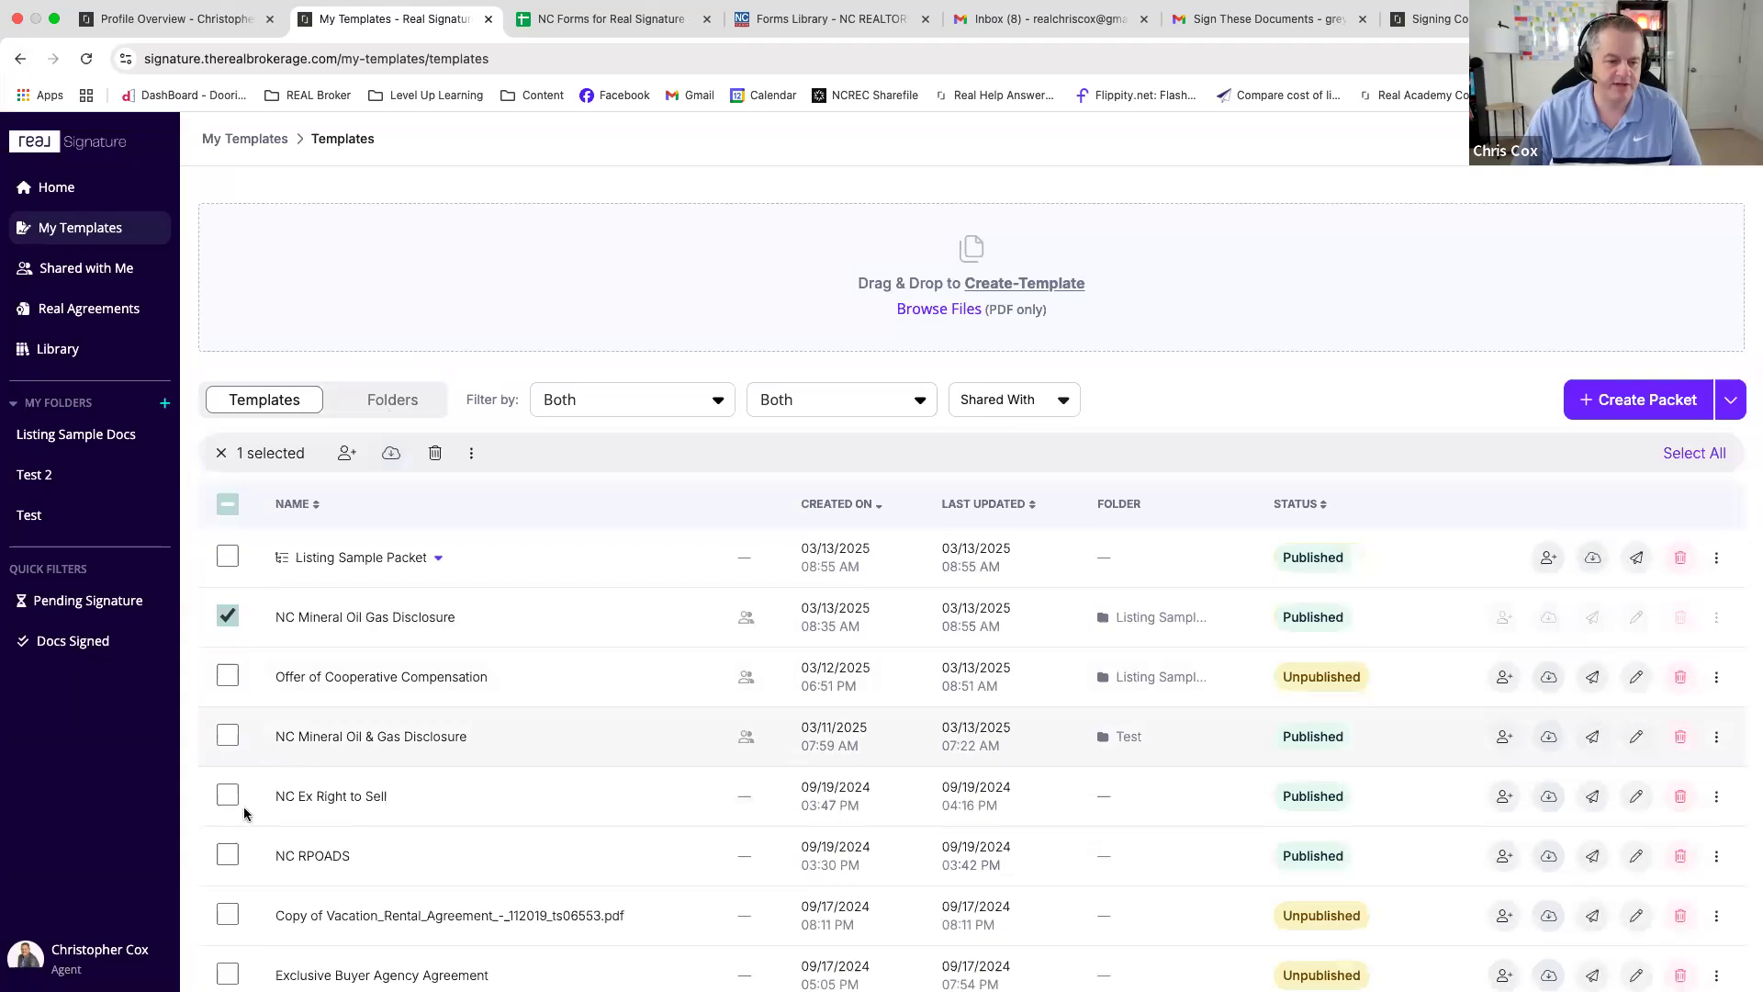
pyautogui.click(244, 857)
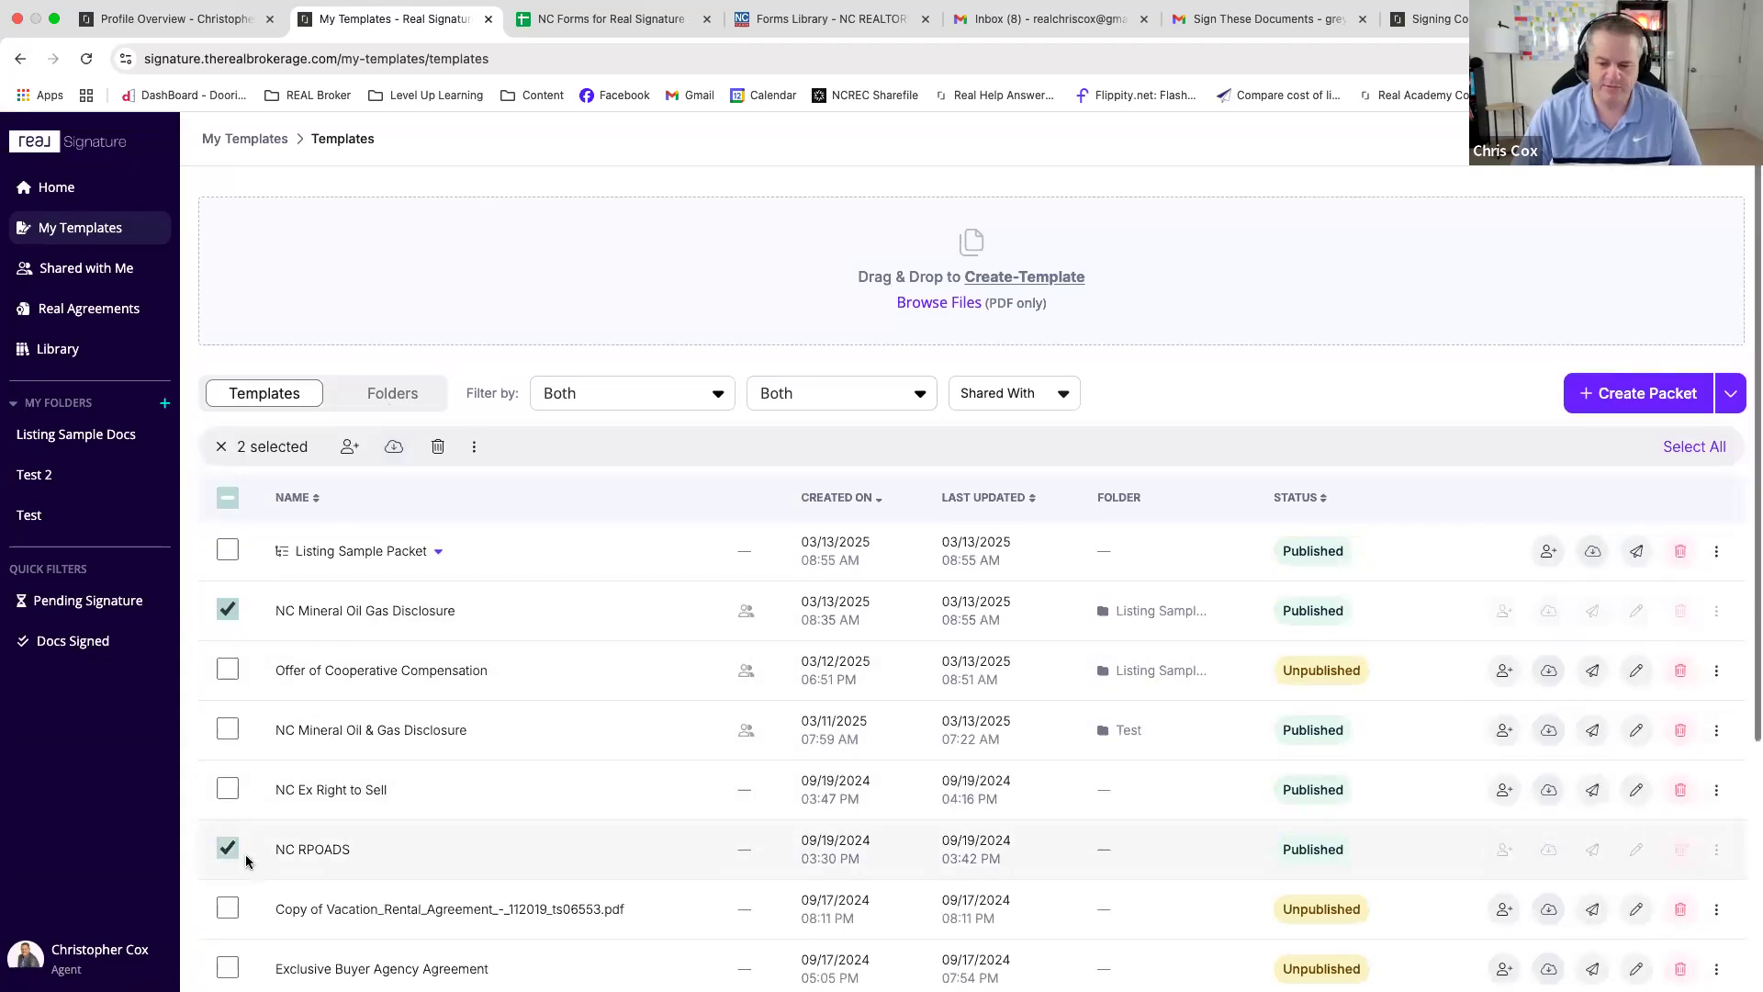
pyautogui.scroll(-2, 246, 862)
pyautogui.click(227, 911)
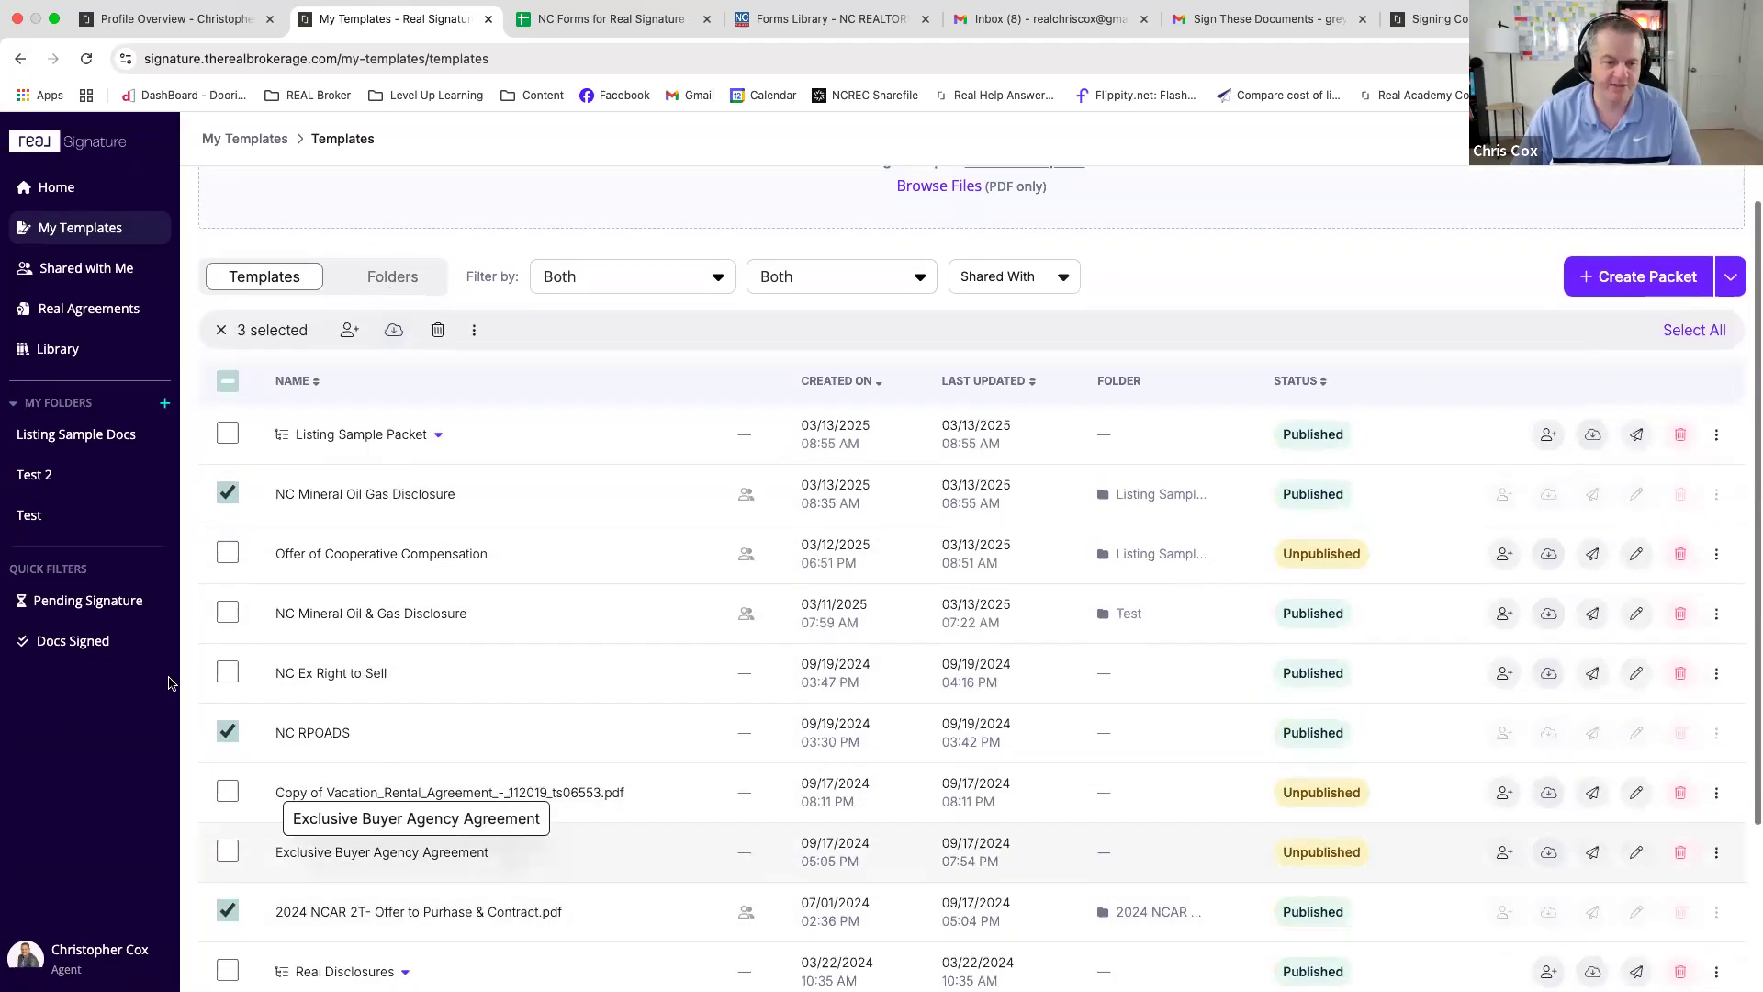
pyautogui.click(226, 672)
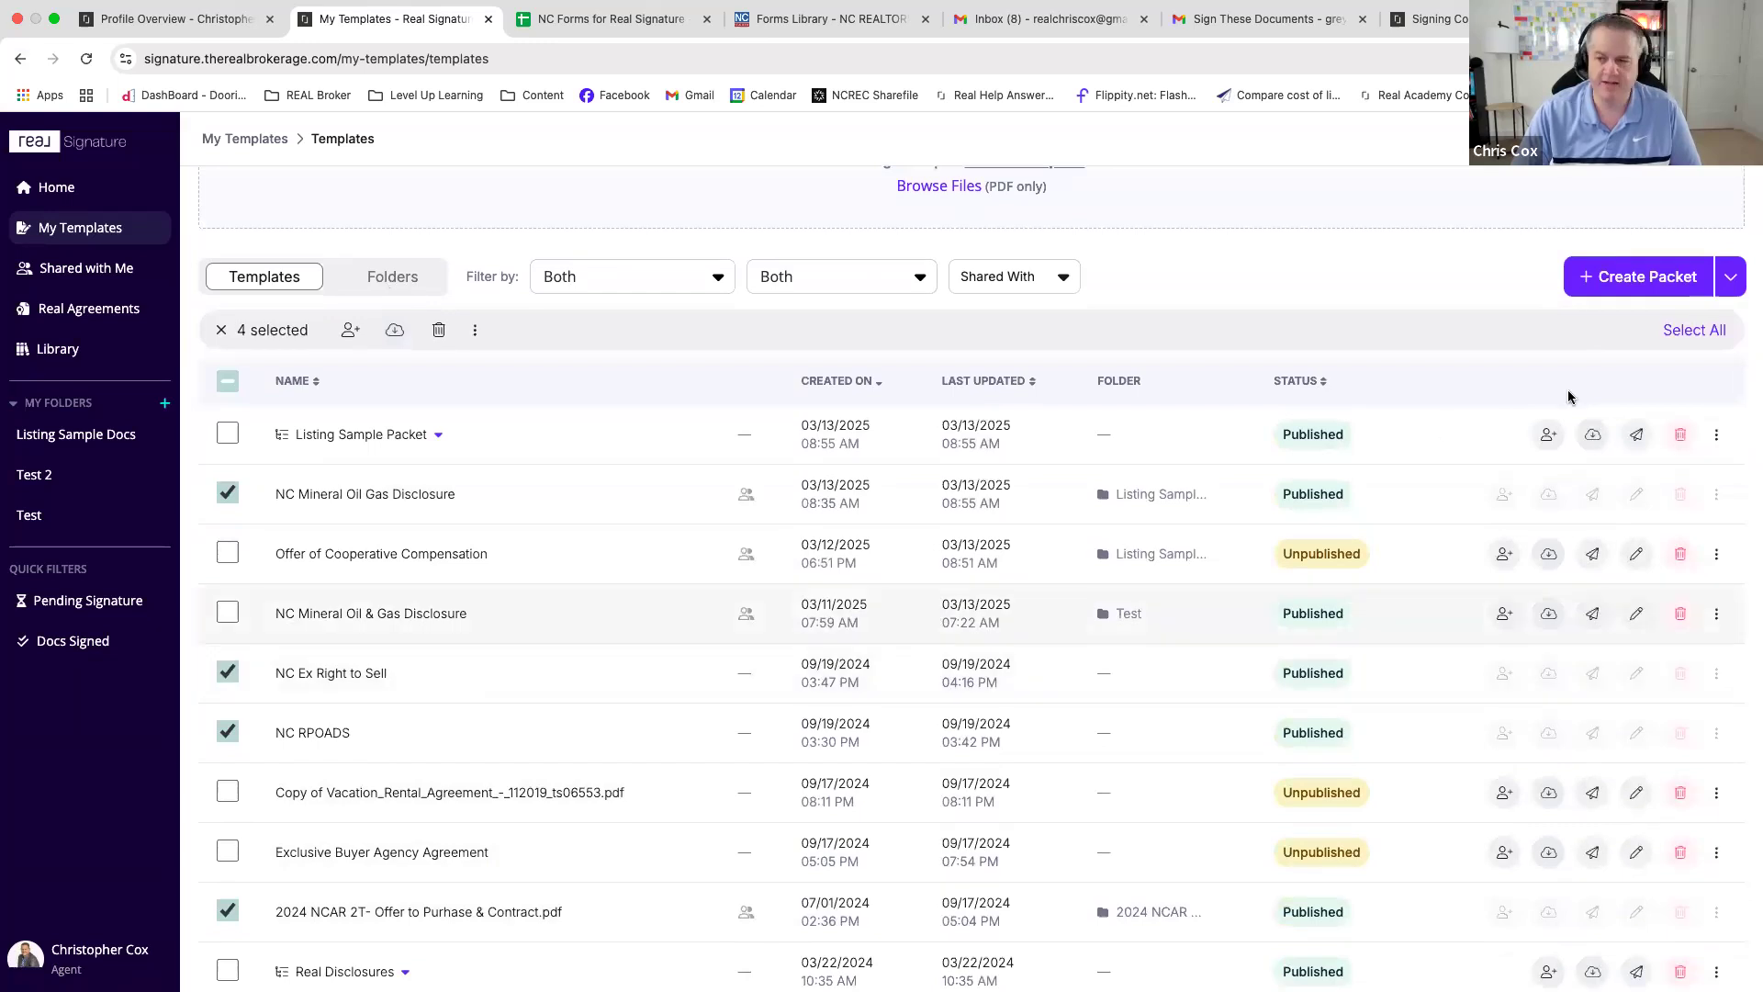
pyautogui.click(1644, 278)
pyautogui.click(954, 530)
pyautogui.write('Li')
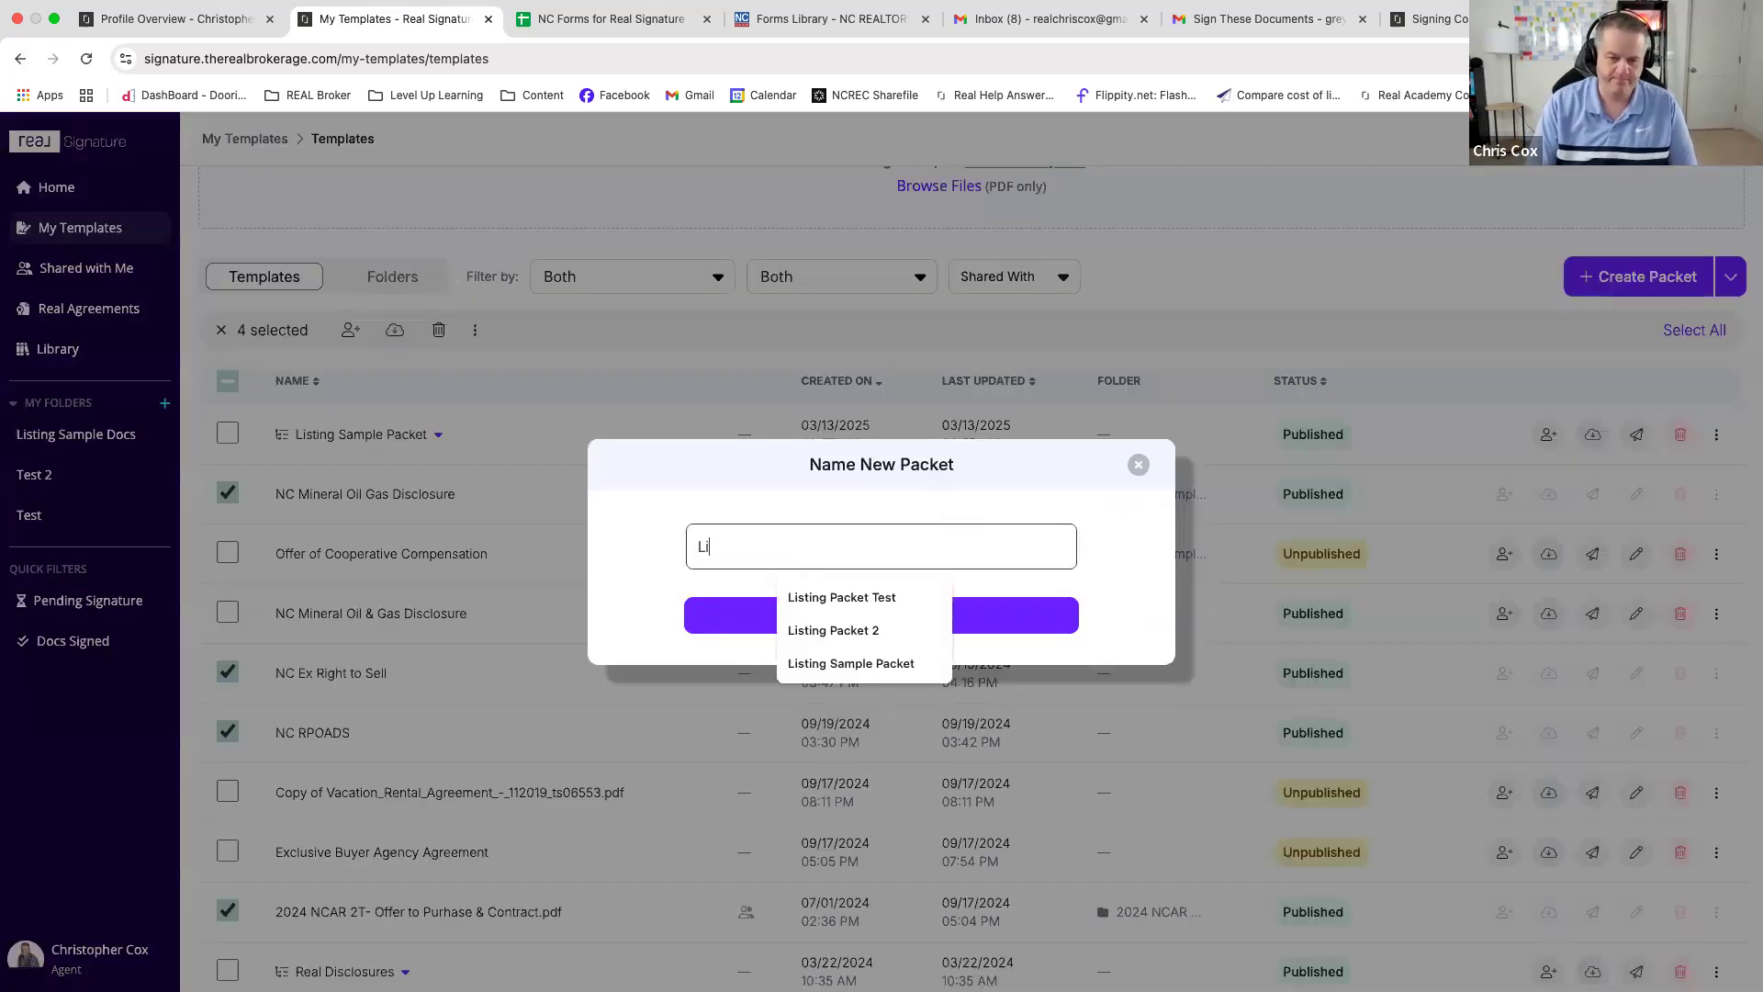
pyautogui.write('sin')
pyautogui.press('BackSpace')
pyautogui.press('BackSpace')
pyautogui.press('BackSpace')
pyautogui.press('BackSpace')
pyautogui.press('BackSpace')
pyautogui.write('T')
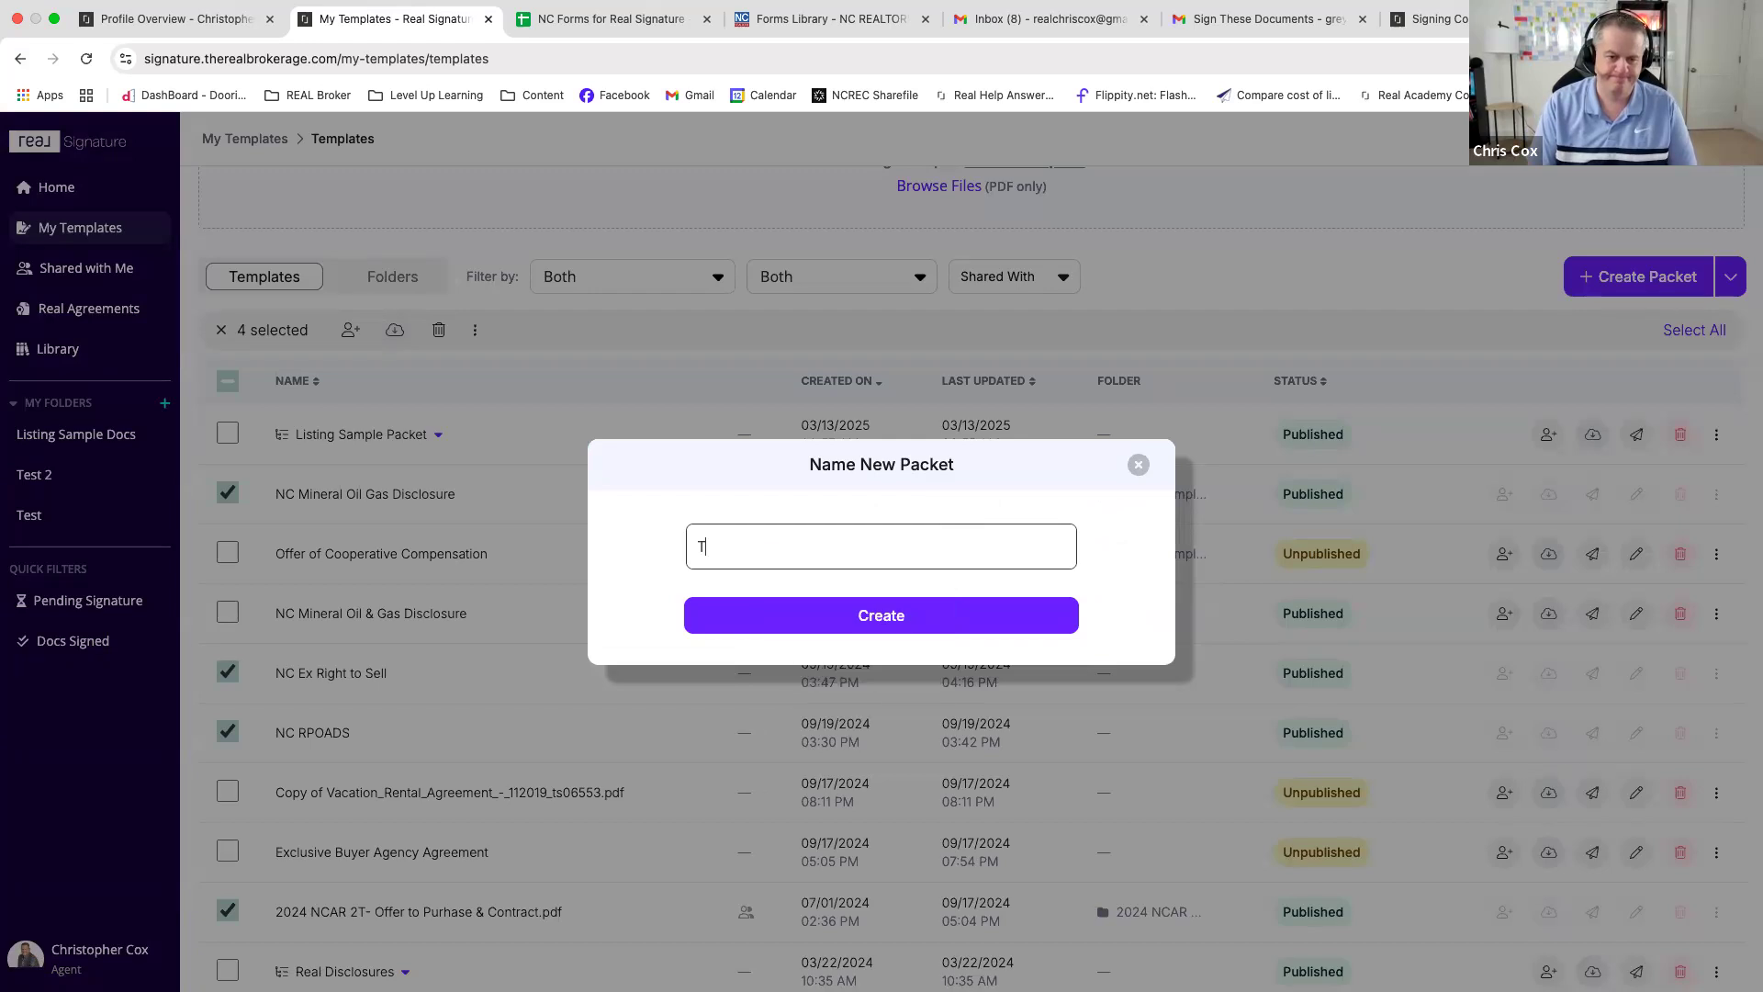
pyautogui.write('ech Thursday PAcket')
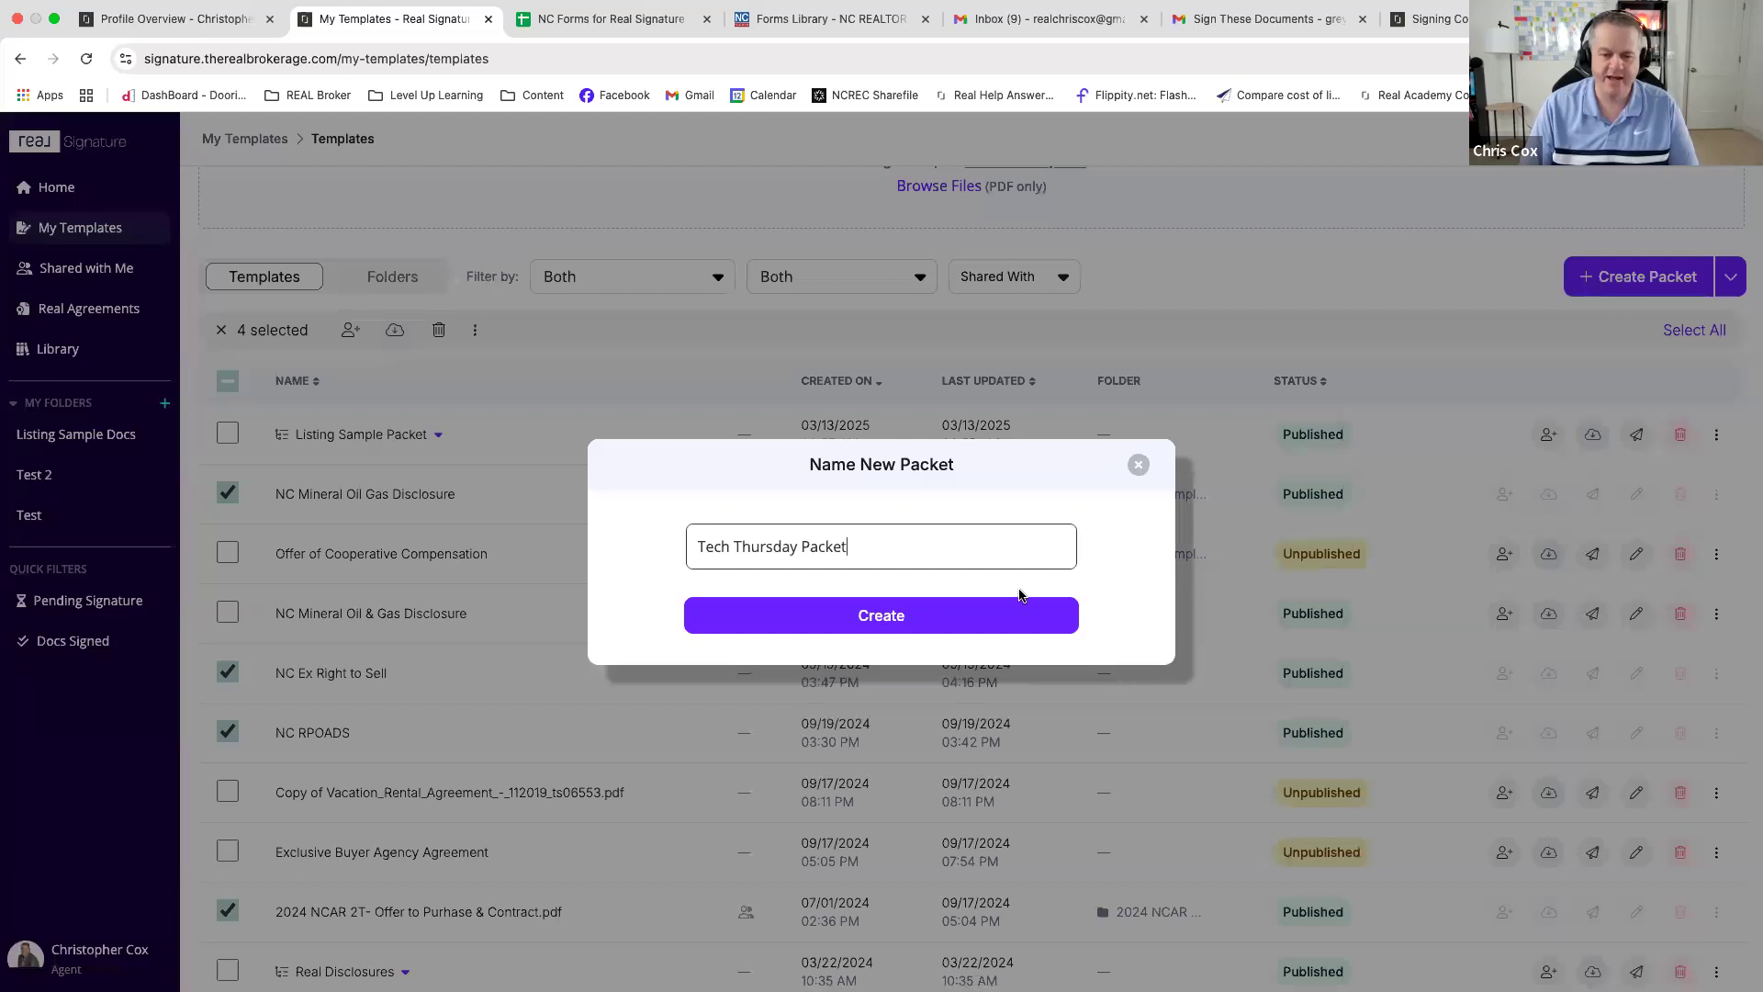
pyautogui.click(990, 626)
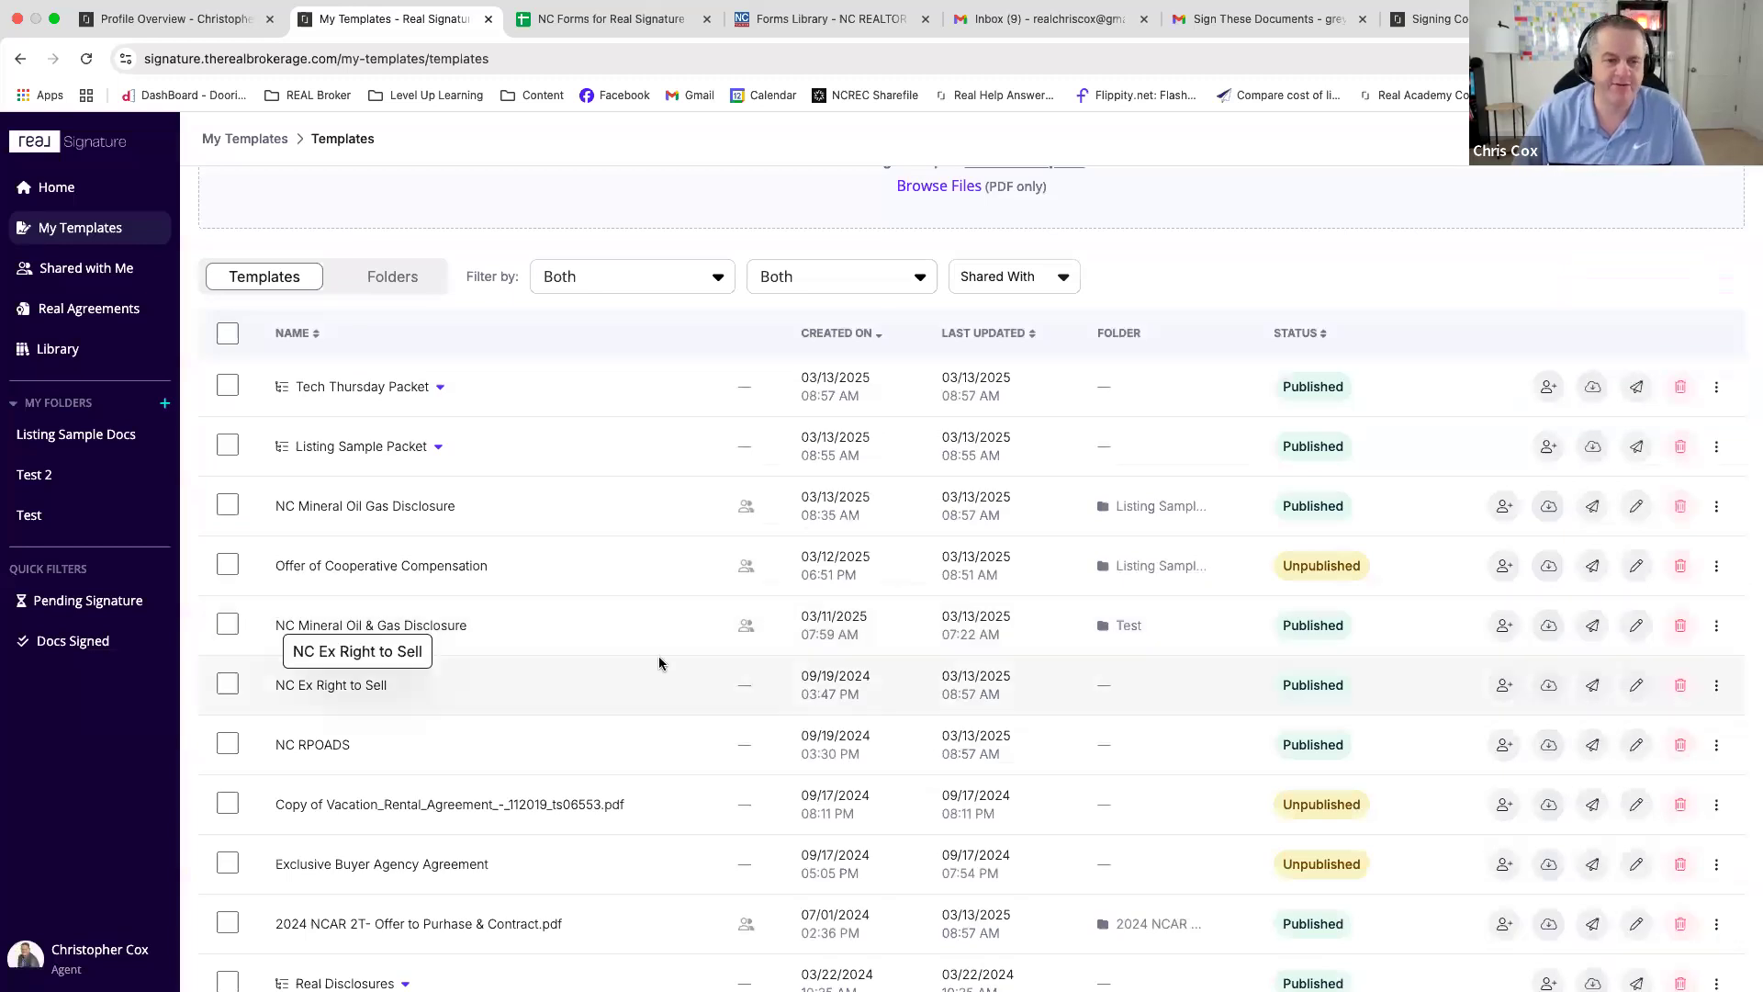
# - Check the documents inside the Tech Thursday Packet and start sending it for signature without connecting a transaction
pyautogui.scroll(2, 658, 661)
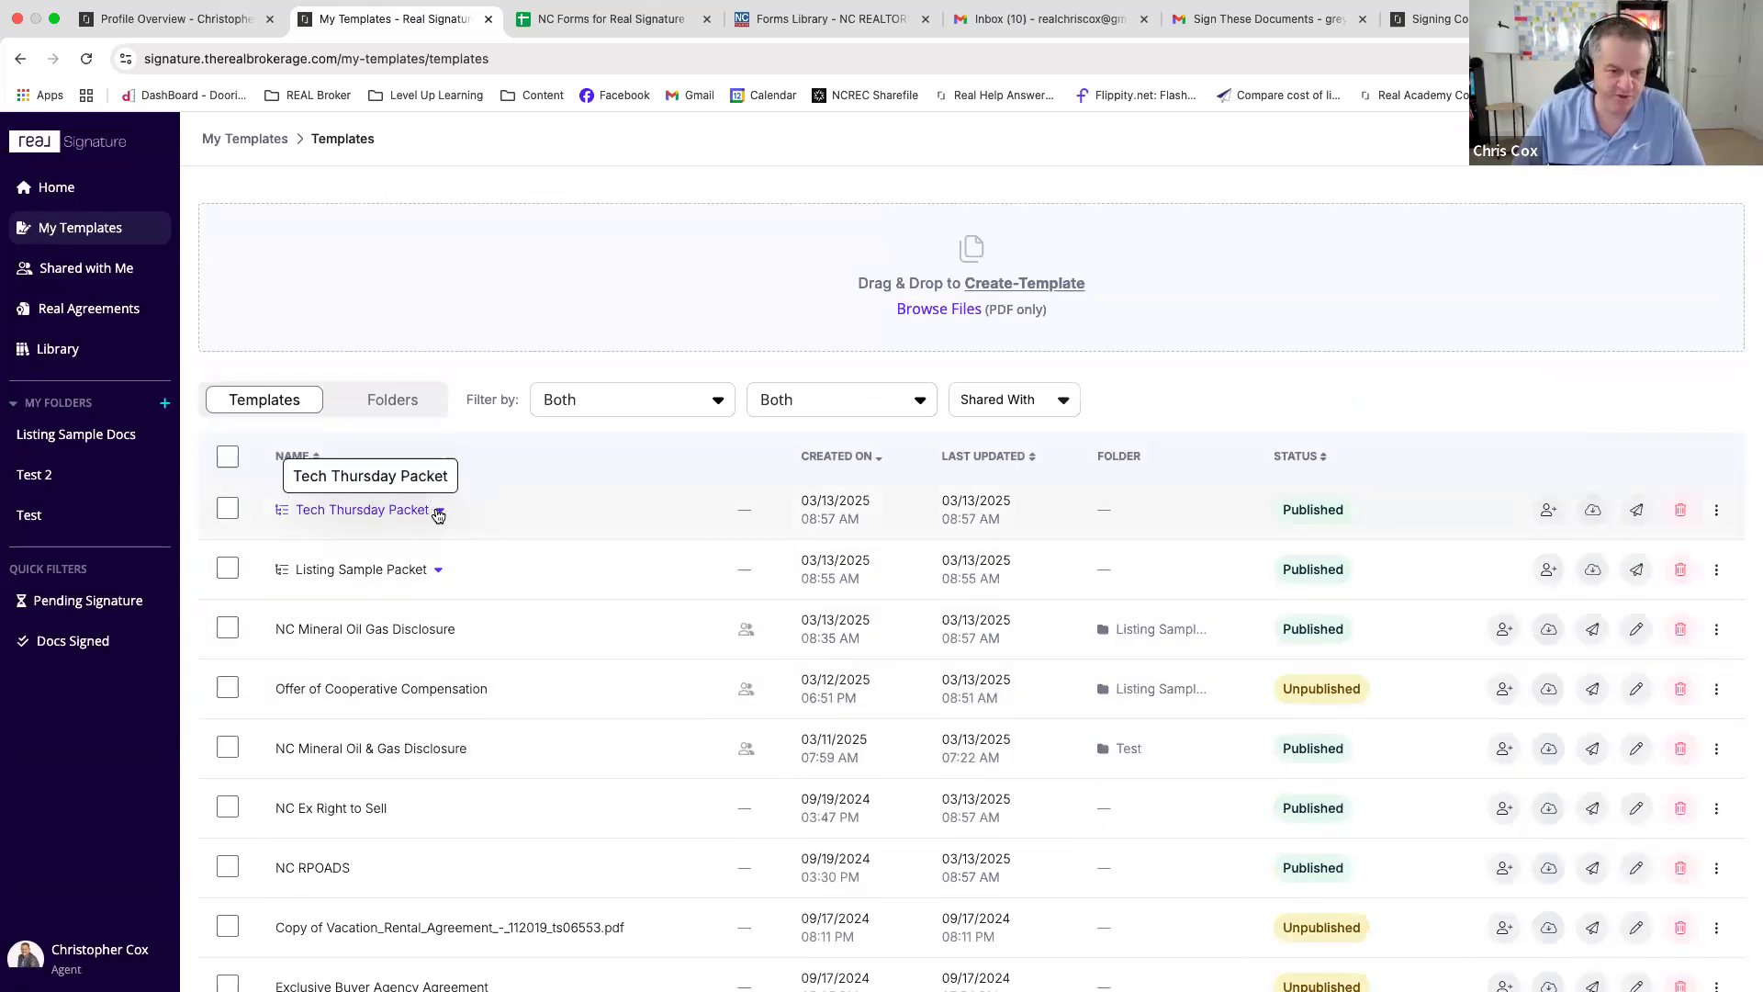
pyautogui.click(438, 512)
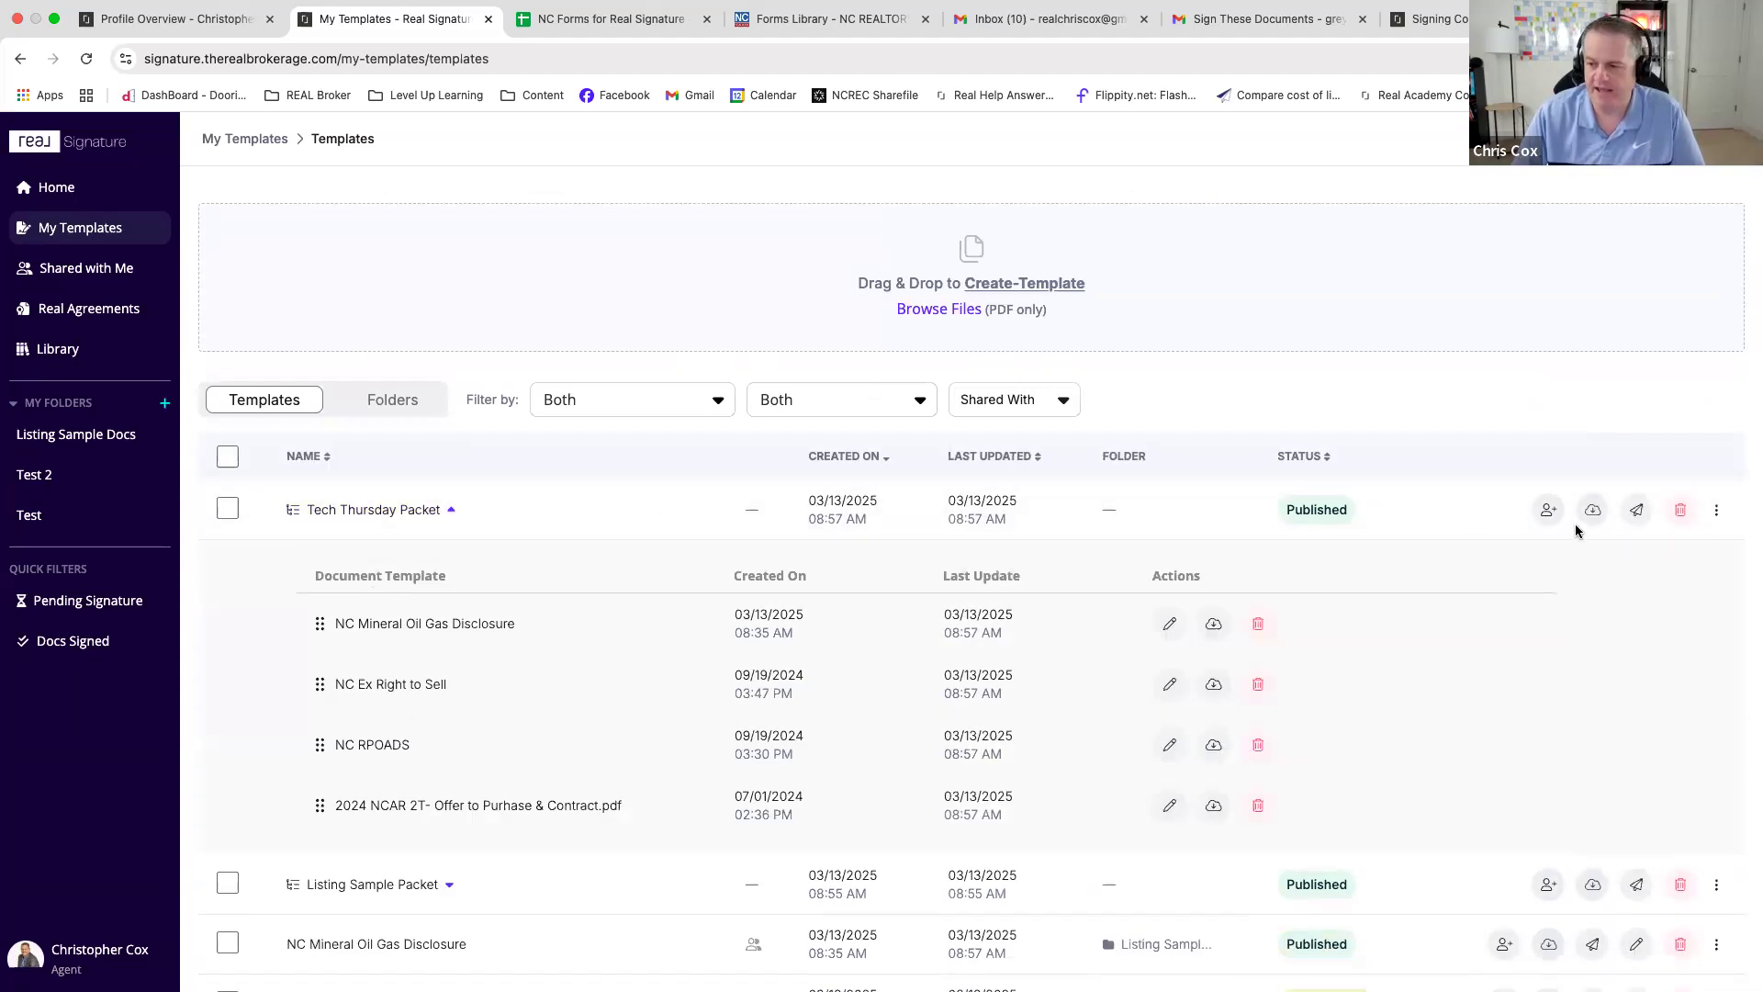
pyautogui.click(1640, 510)
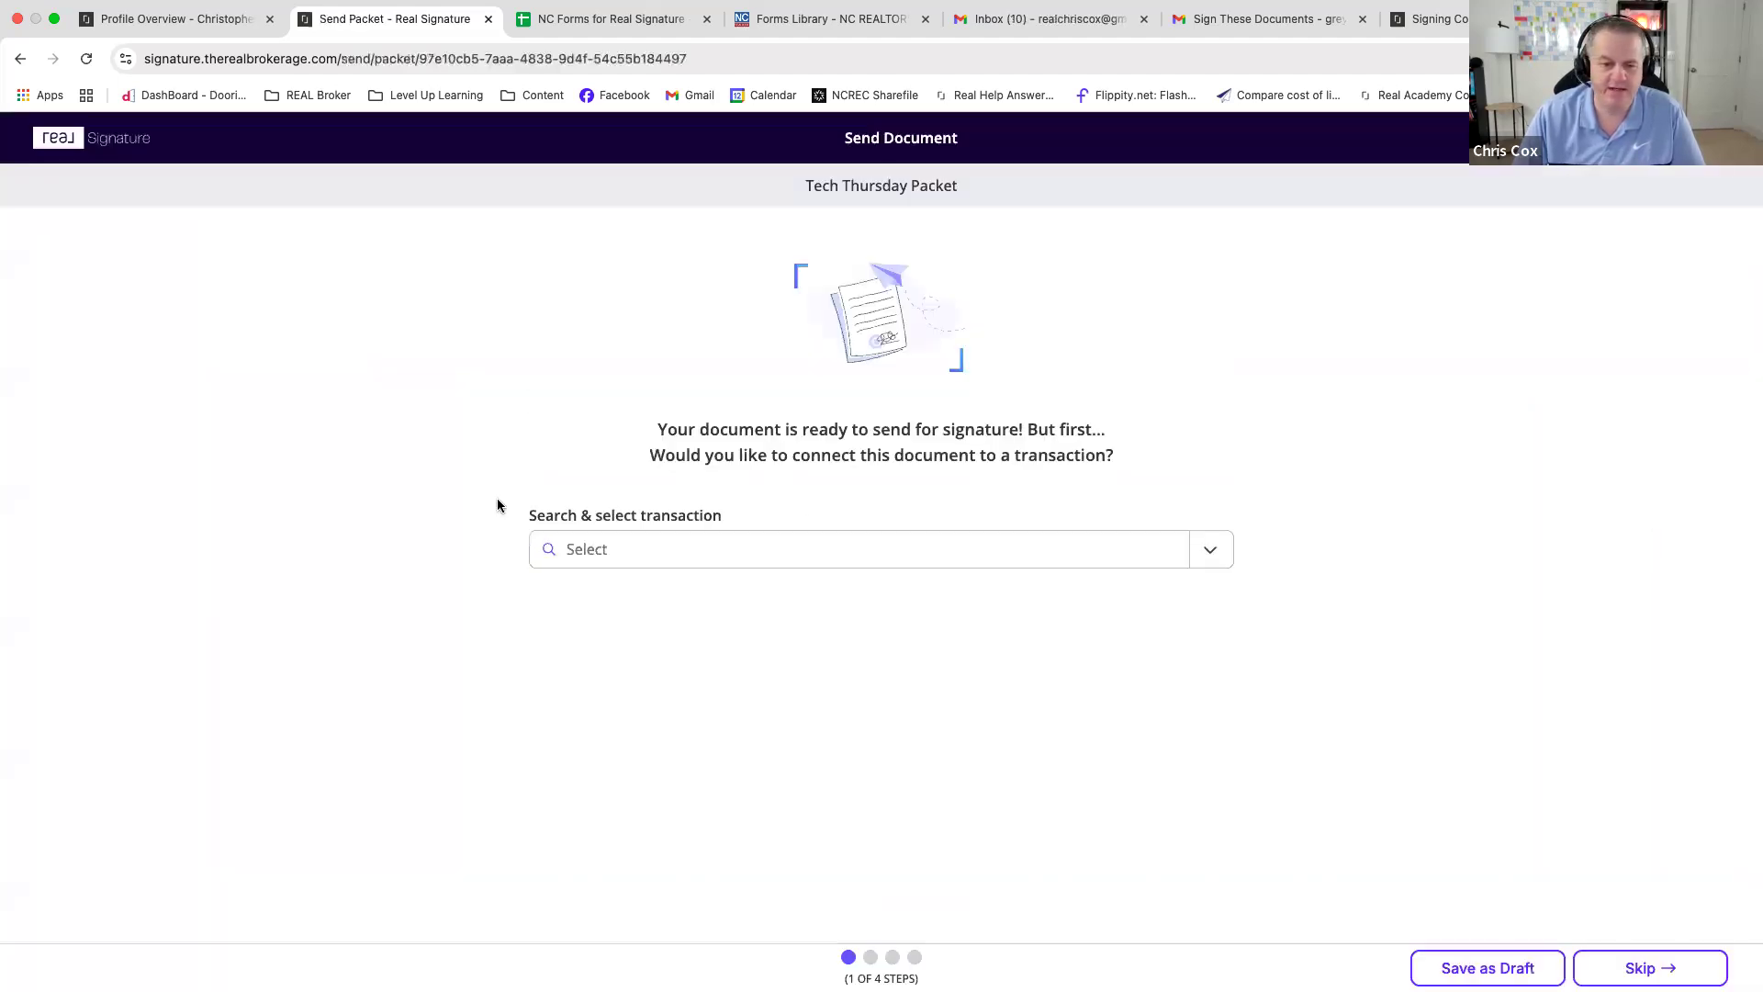
pyautogui.click(1650, 968)
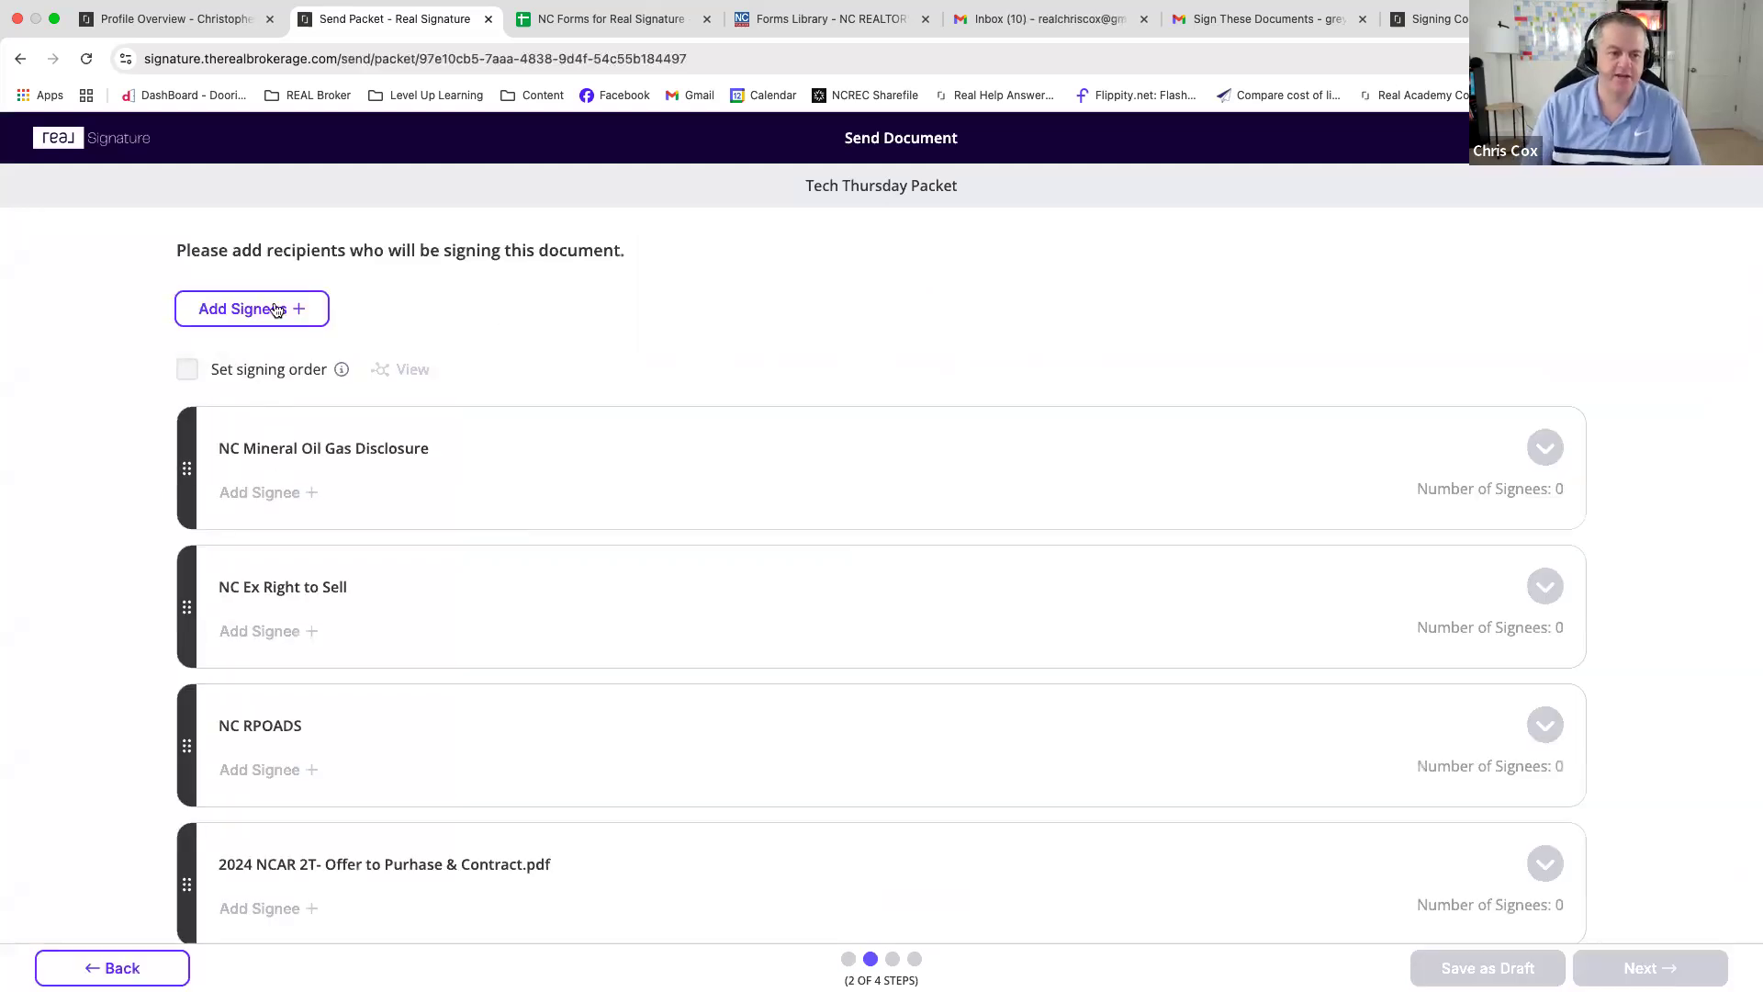
# - Begin adding signees to the Tech Thursday Packet and enter the first Seller's full name and previously used e-mail address
pyautogui.scroll(-3, 299, 441)
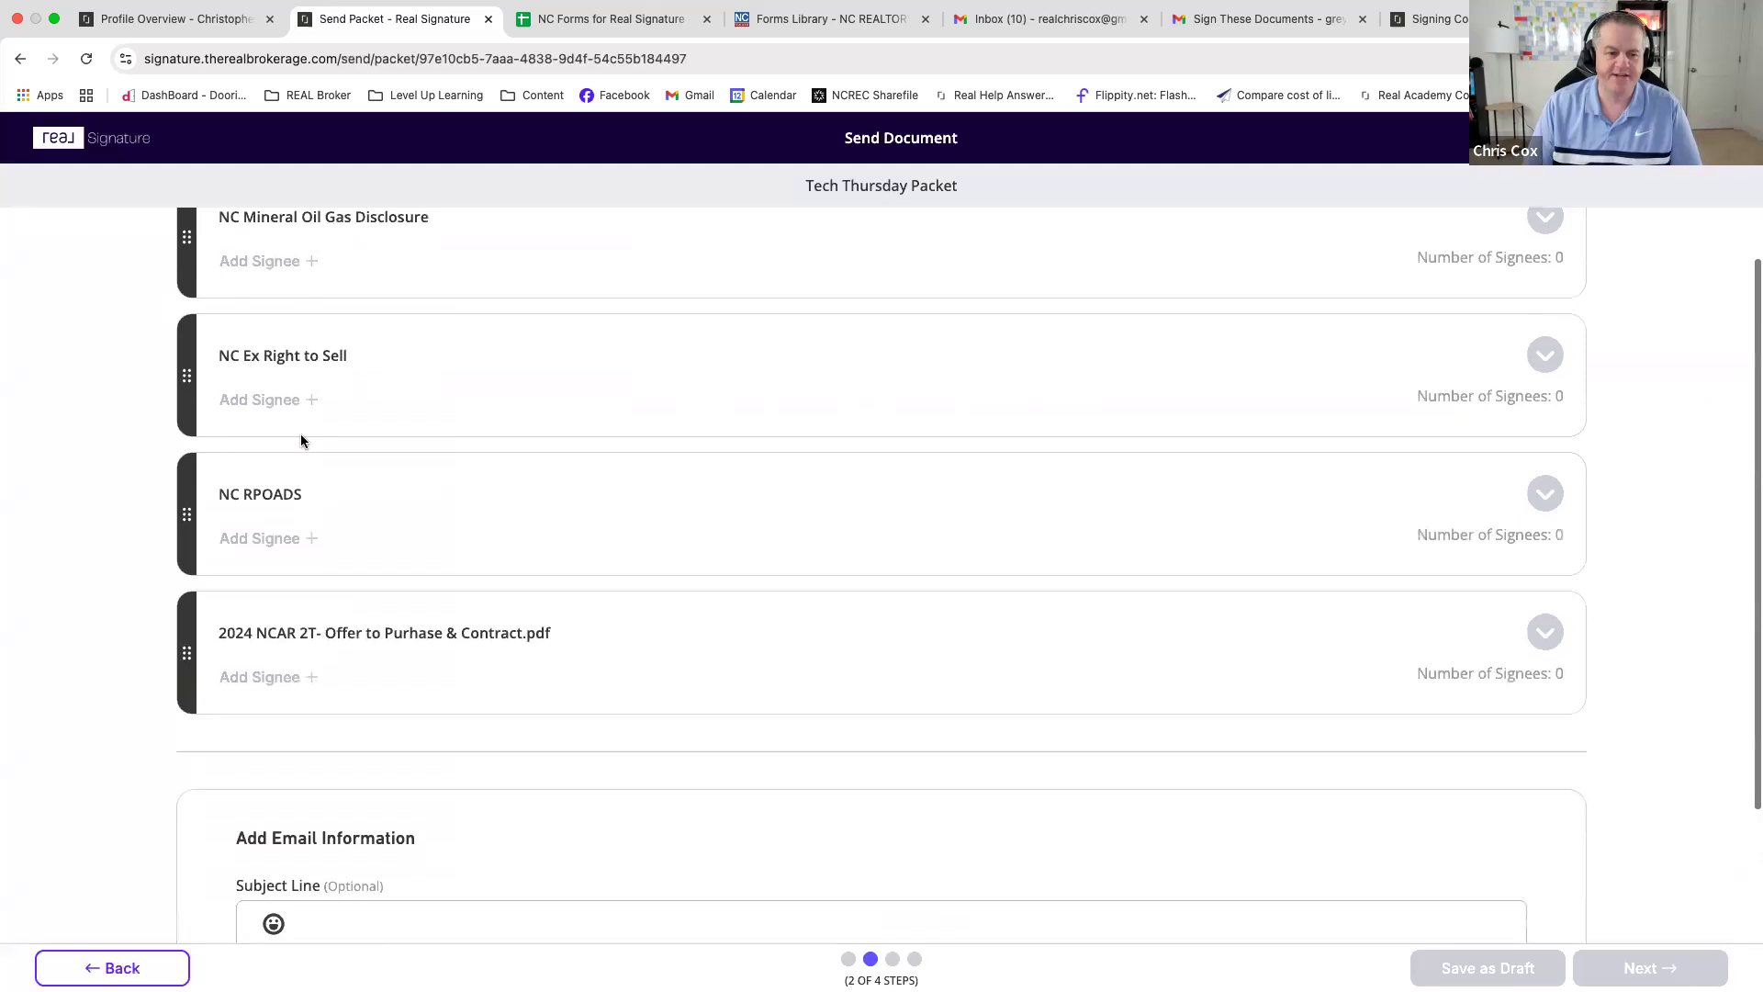
pyautogui.scroll(1, 303, 439)
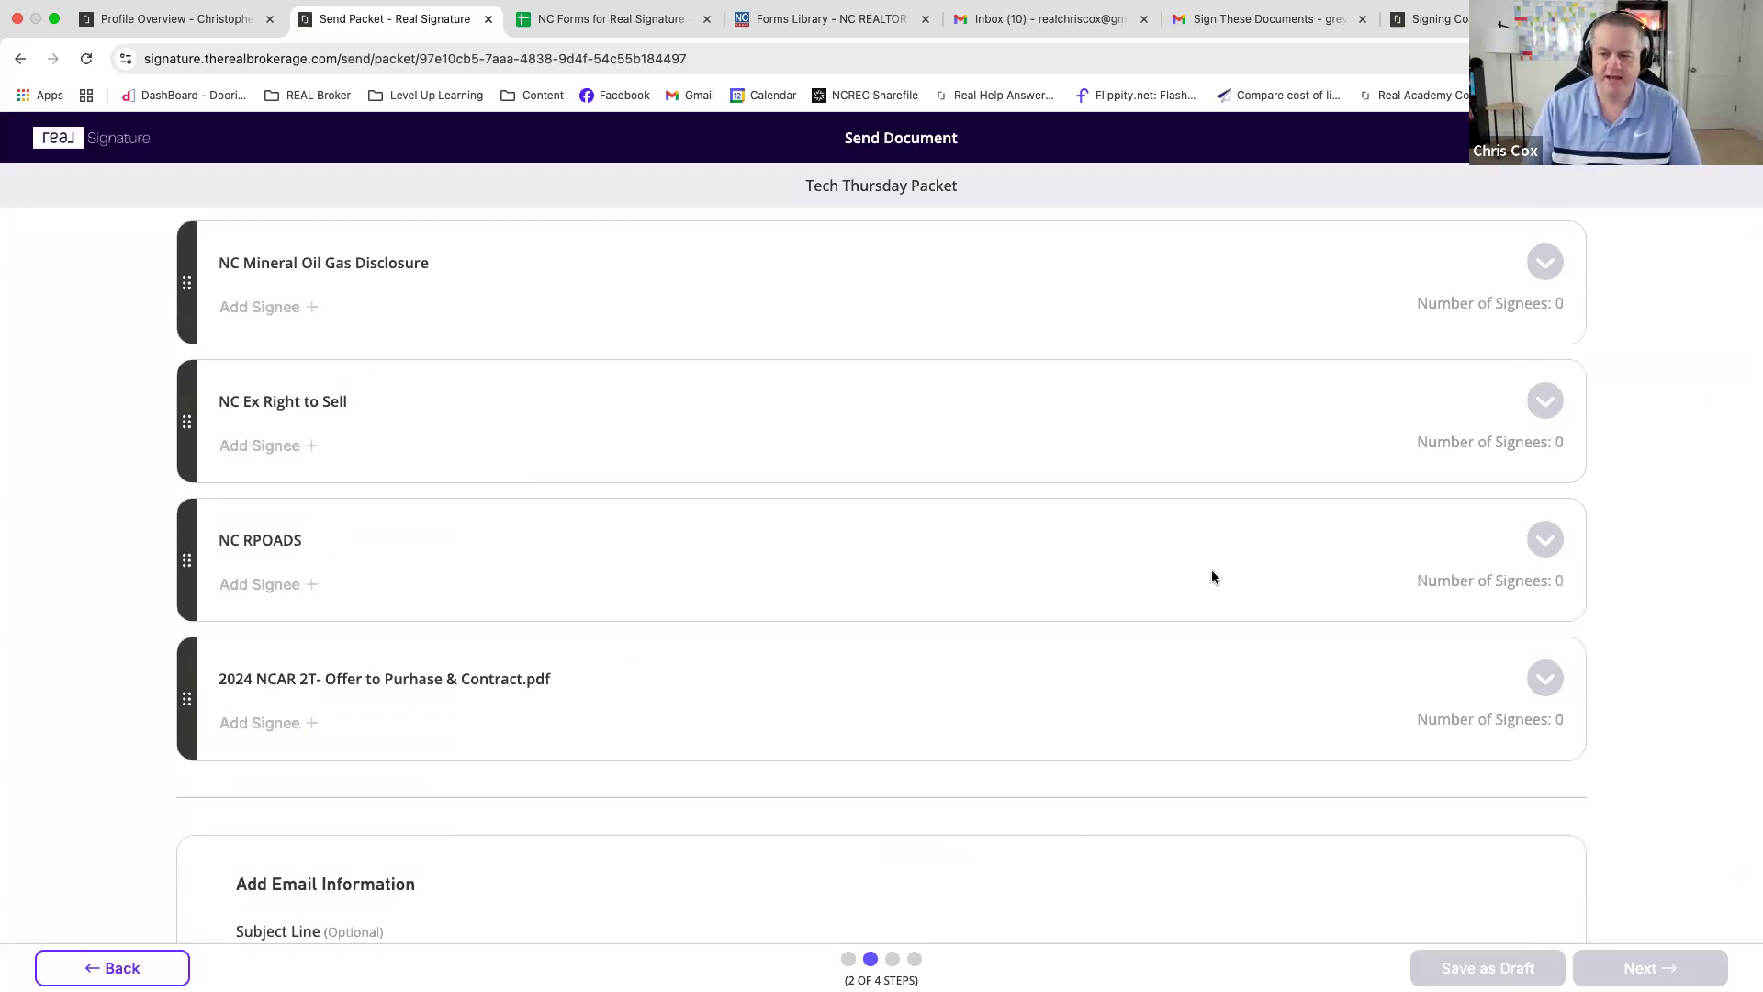
pyautogui.scroll(2, 1148, 573)
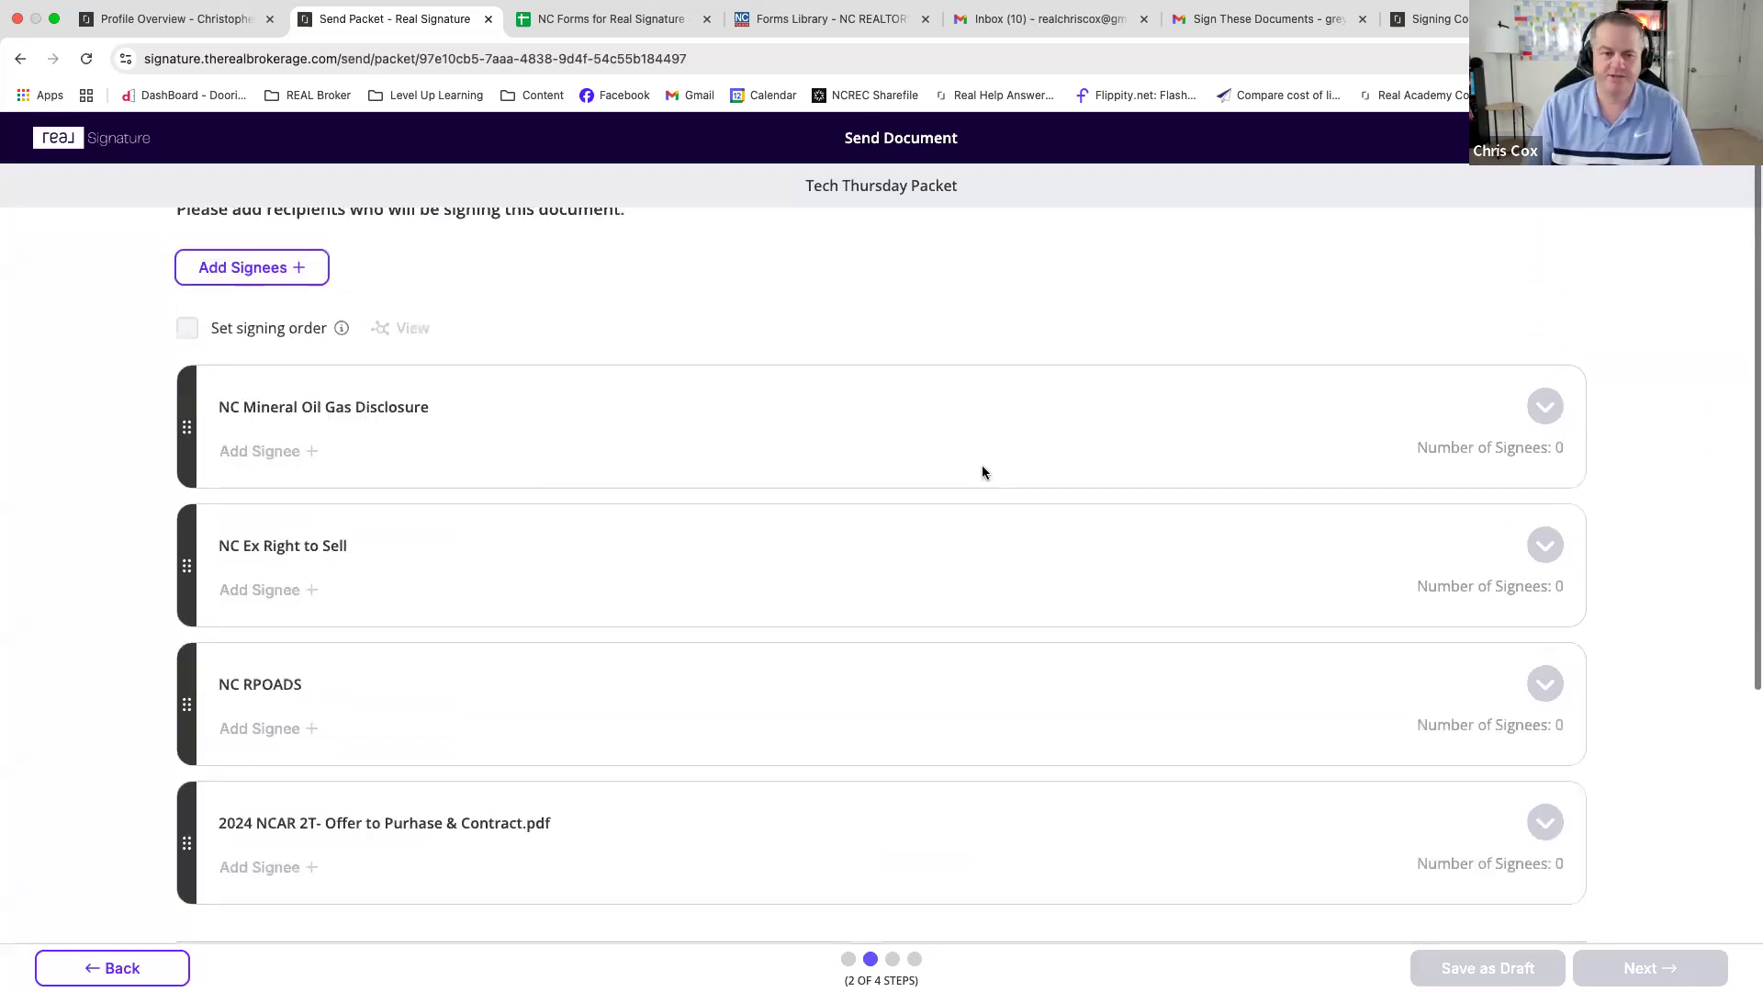
pyautogui.click(270, 280)
pyautogui.click(560, 484)
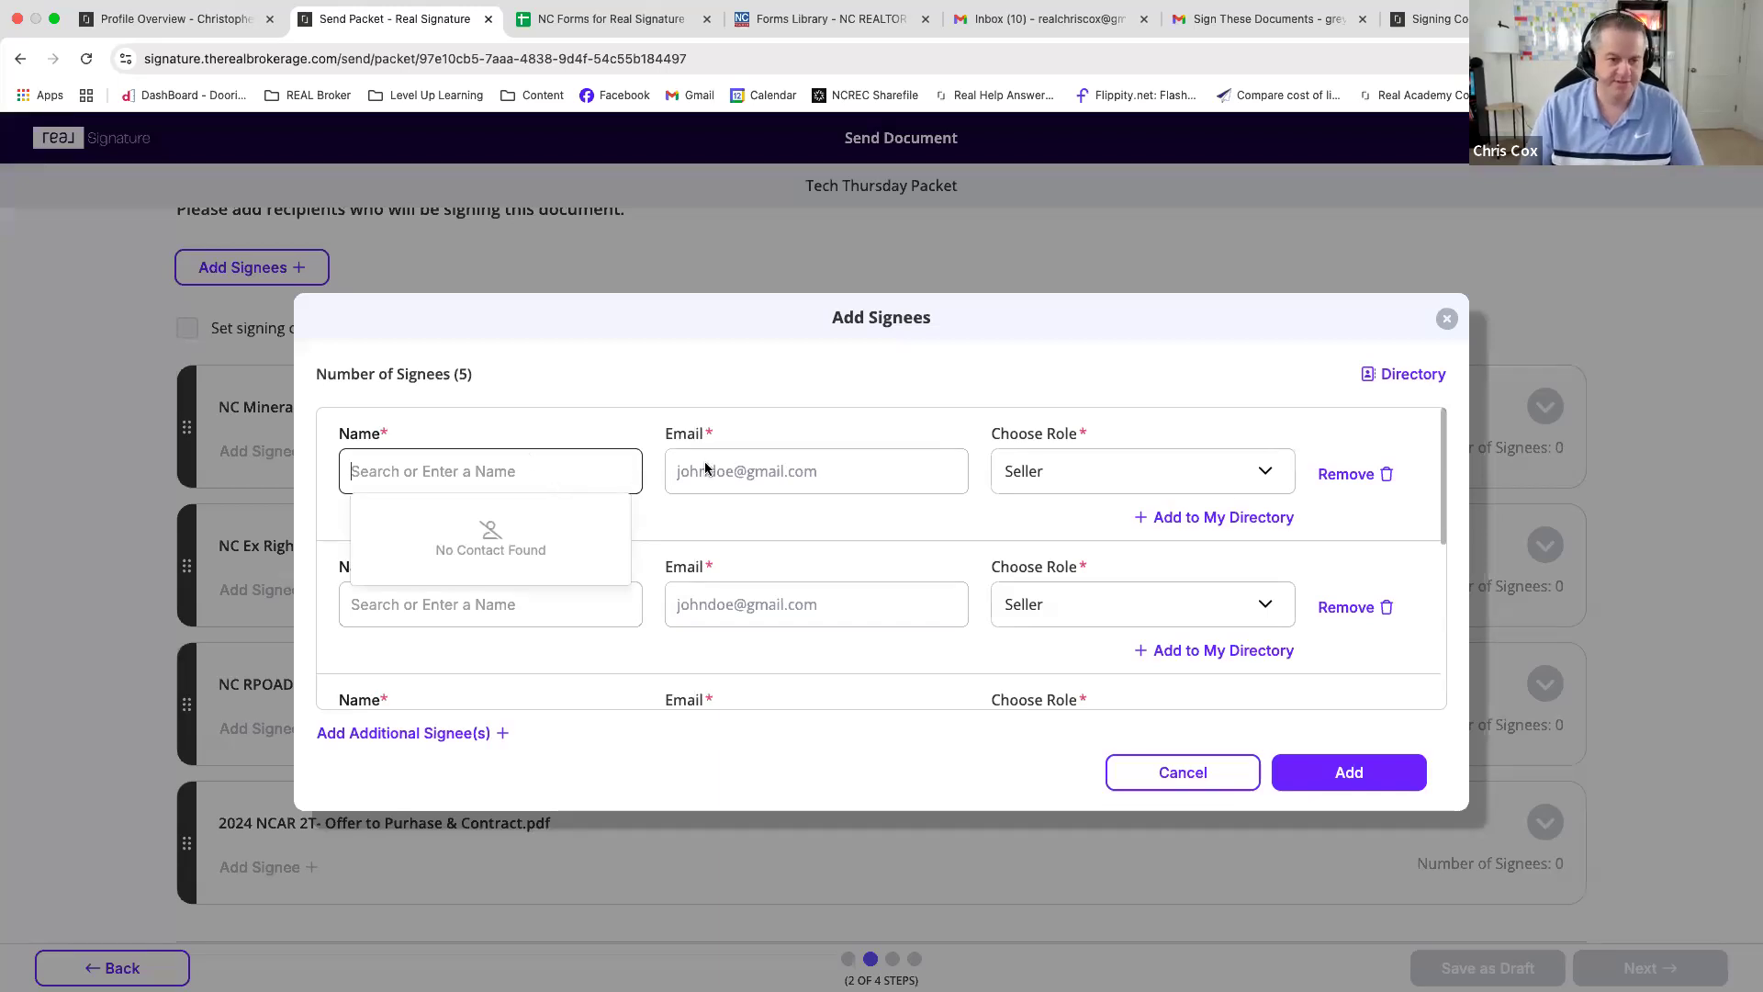
pyautogui.write('Test')
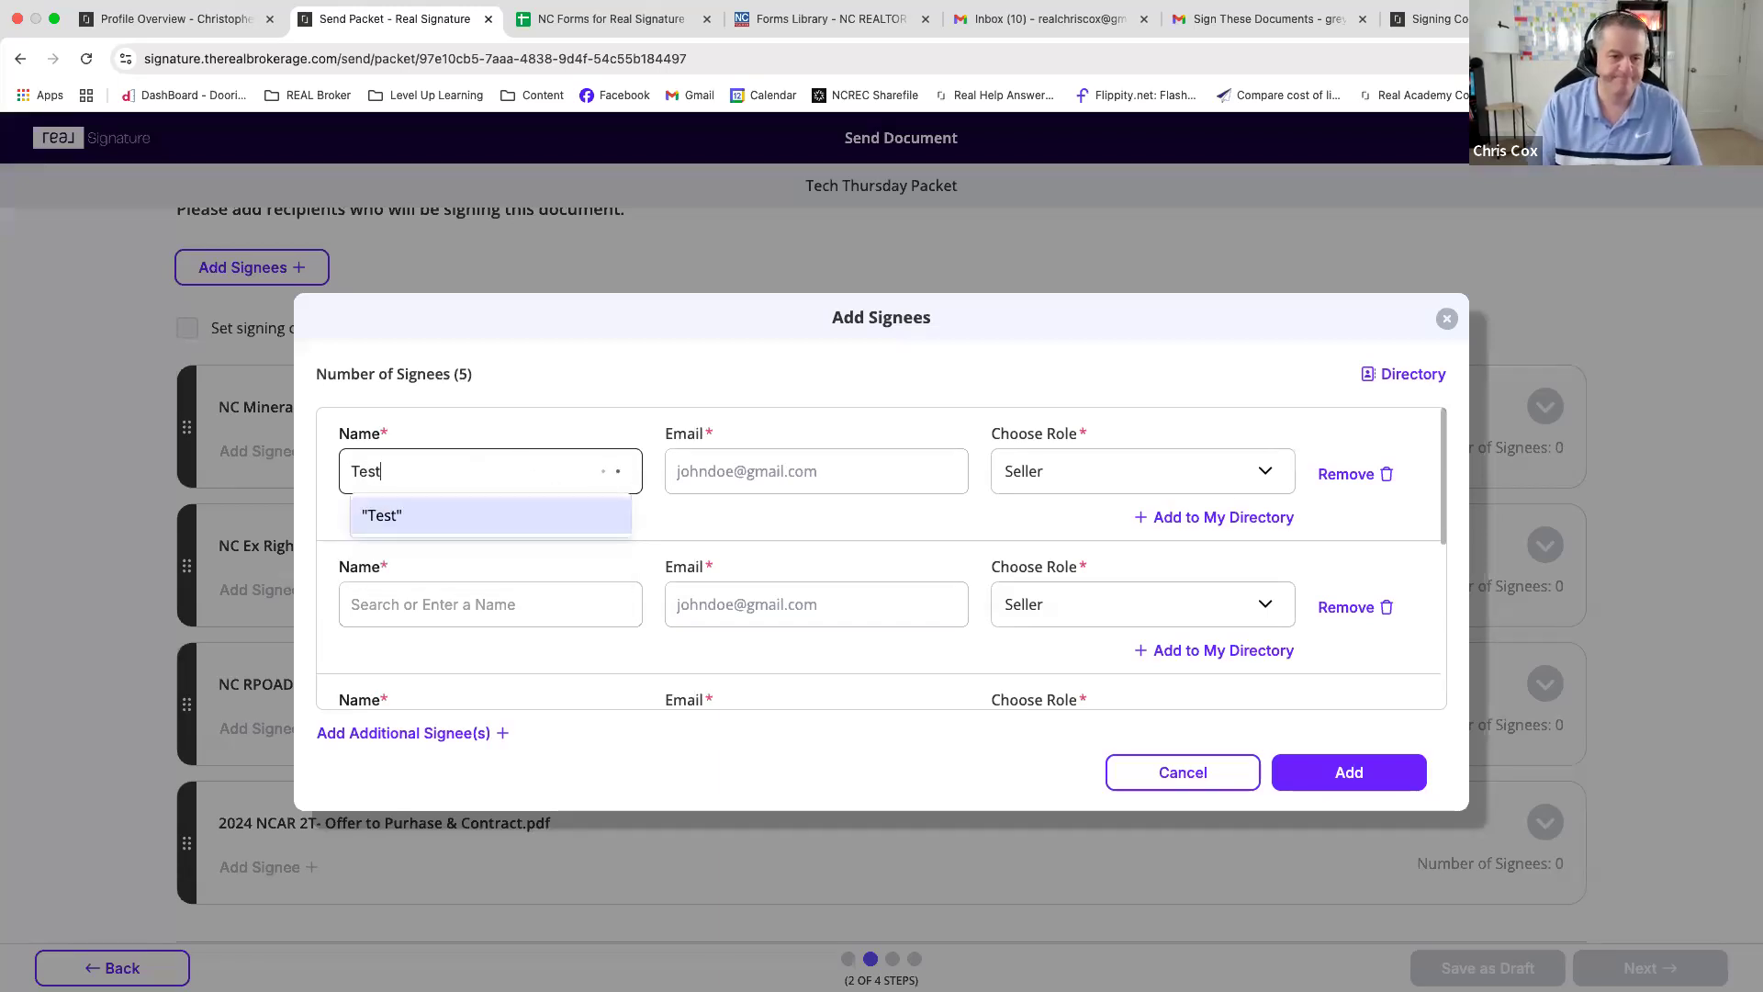
pyautogui.write(' McTesterso')
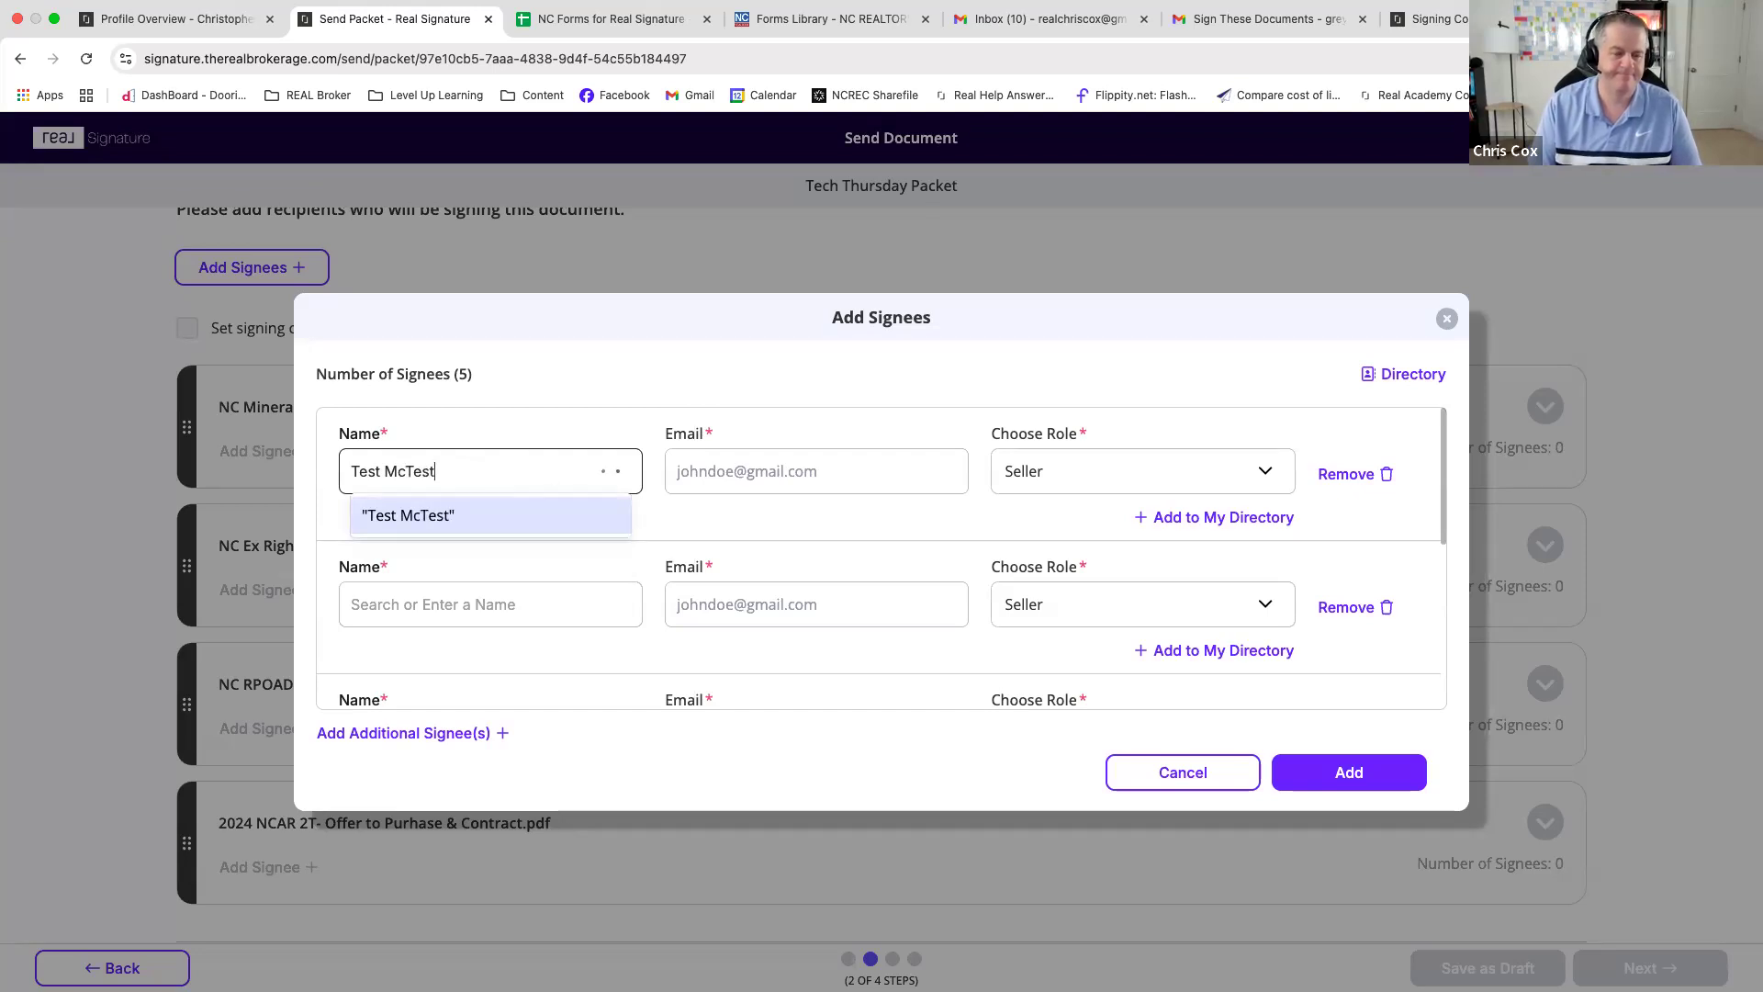
pyautogui.press('Return')
pyautogui.press('Tab')
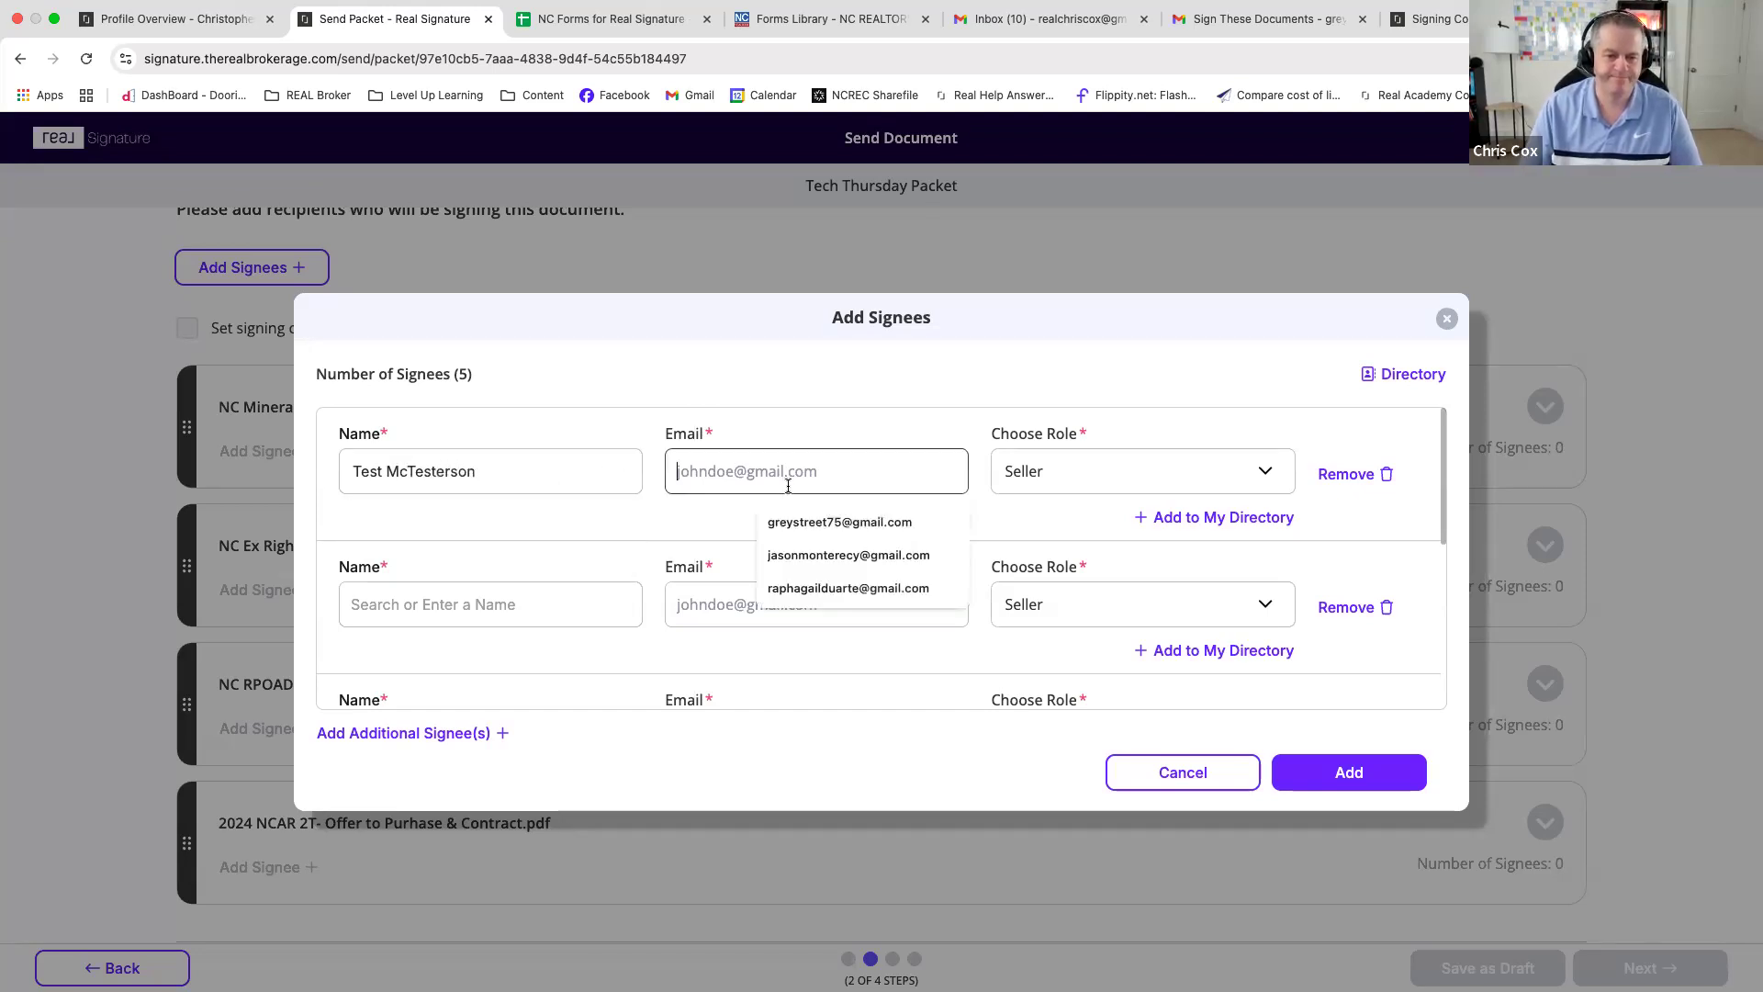
pyautogui.press('Down')
pyautogui.press('Return')
# - Remove the four blank signee entries and add the remaining Seller to the packet
pyautogui.click(1360, 773)
pyautogui.click(1376, 610)
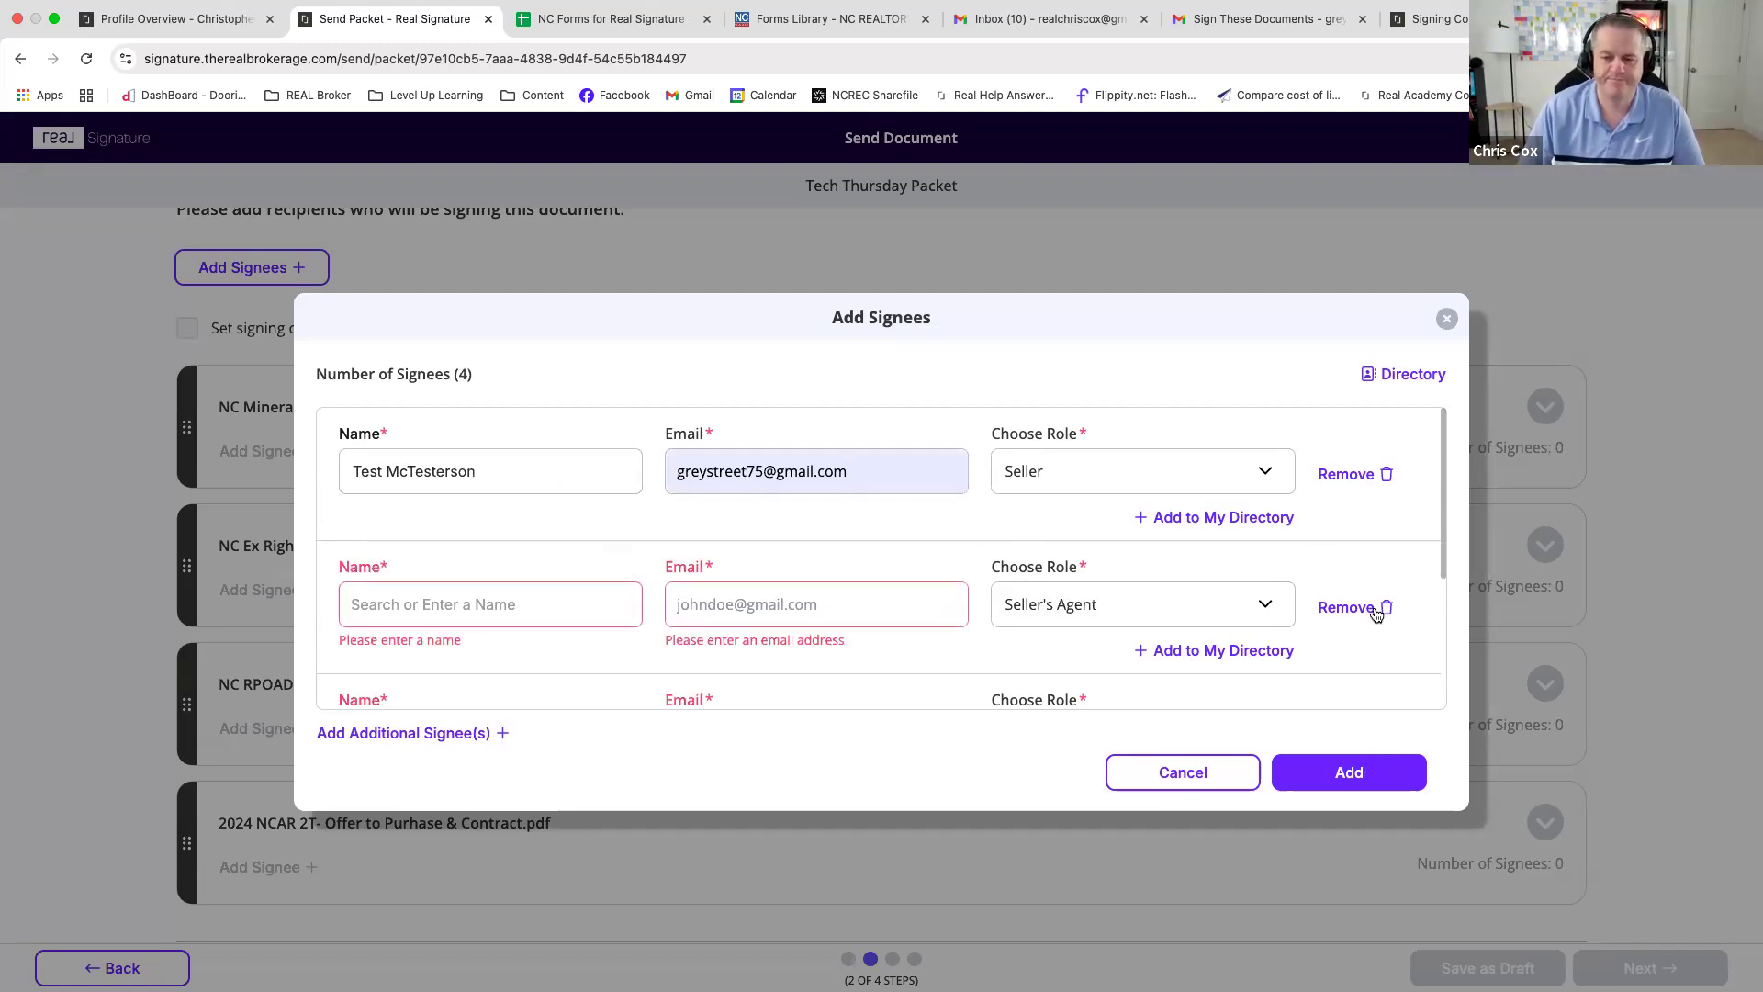
pyautogui.click(1376, 610)
pyautogui.click(1375, 607)
pyautogui.click(1380, 625)
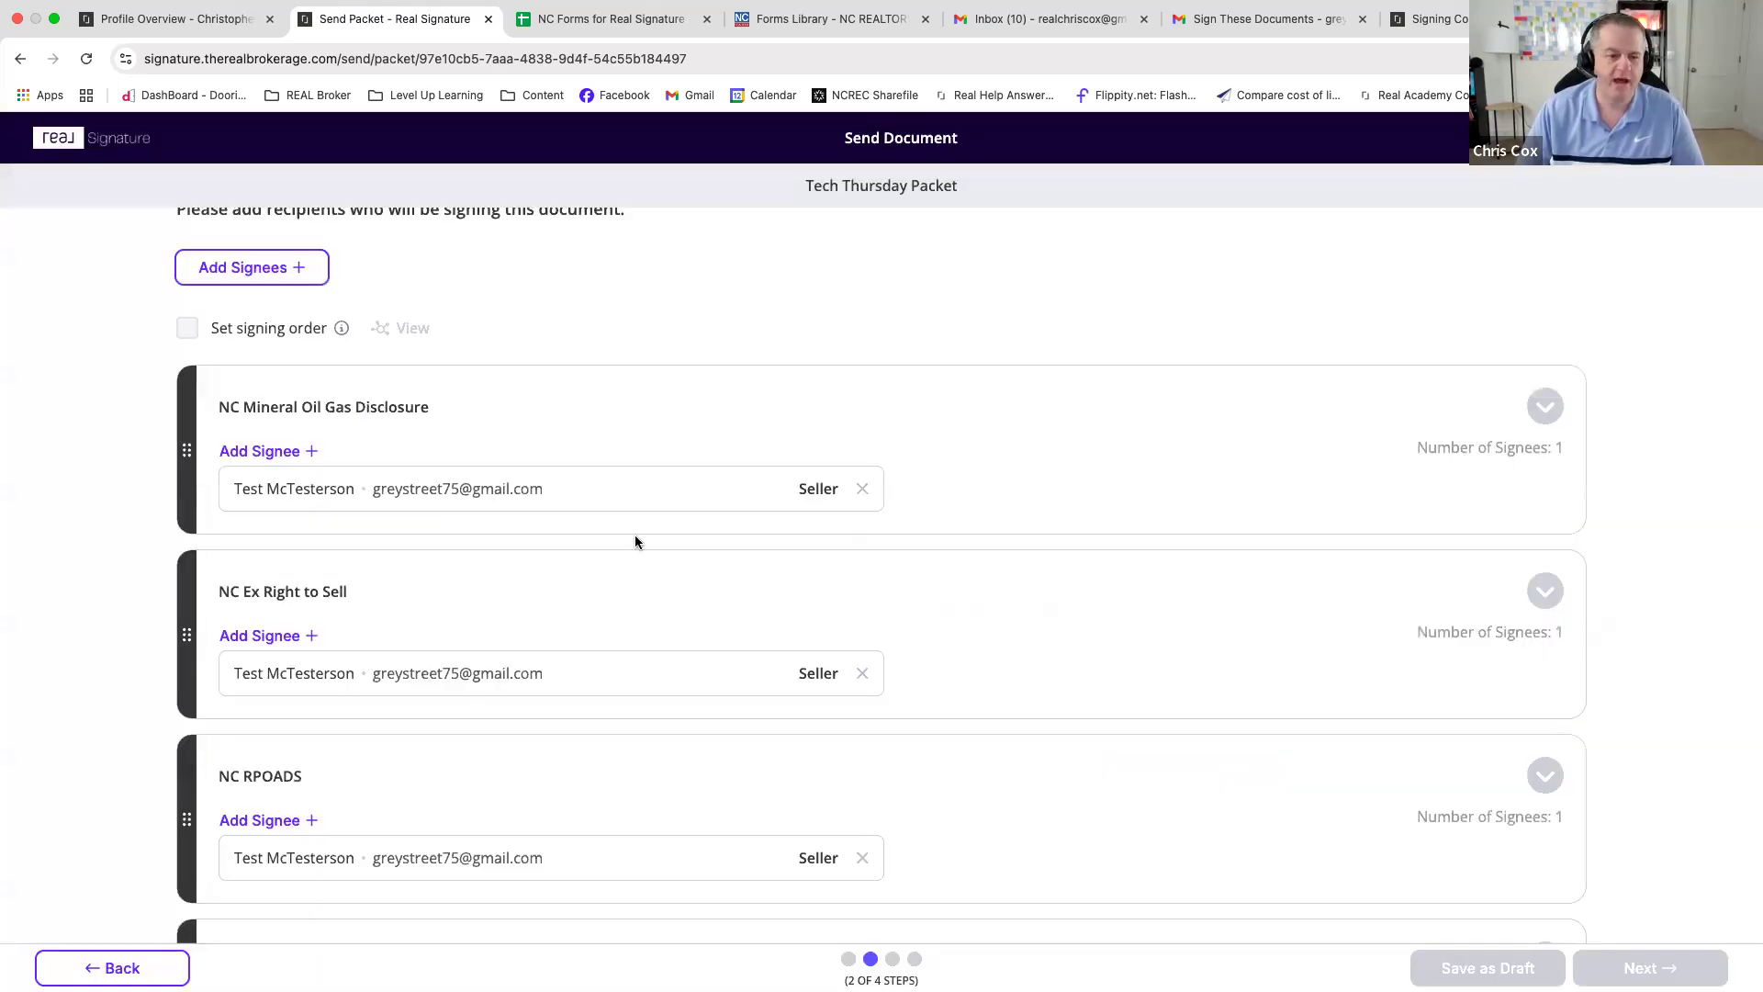
# - Review which signees are assigned to each document in the Tech Thursday Packet
pyautogui.scroll(-5, 635, 541)
pyautogui.scroll(3, 631, 556)
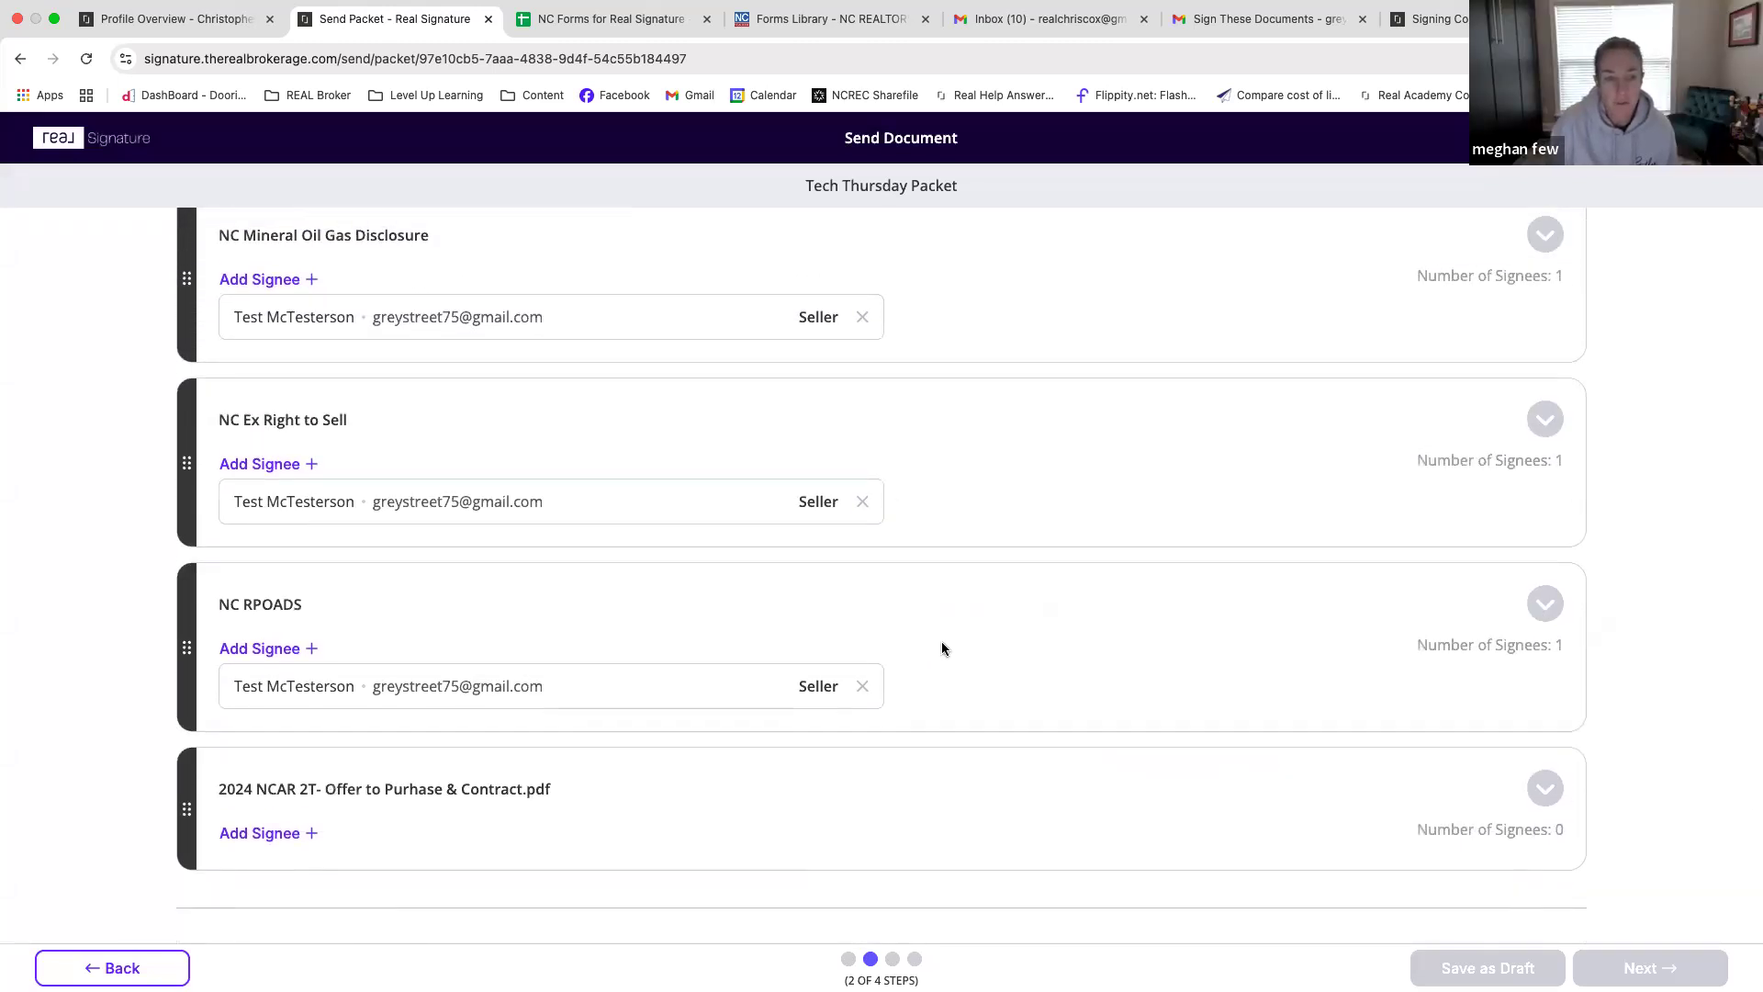
pyautogui.scroll(2, 942, 648)
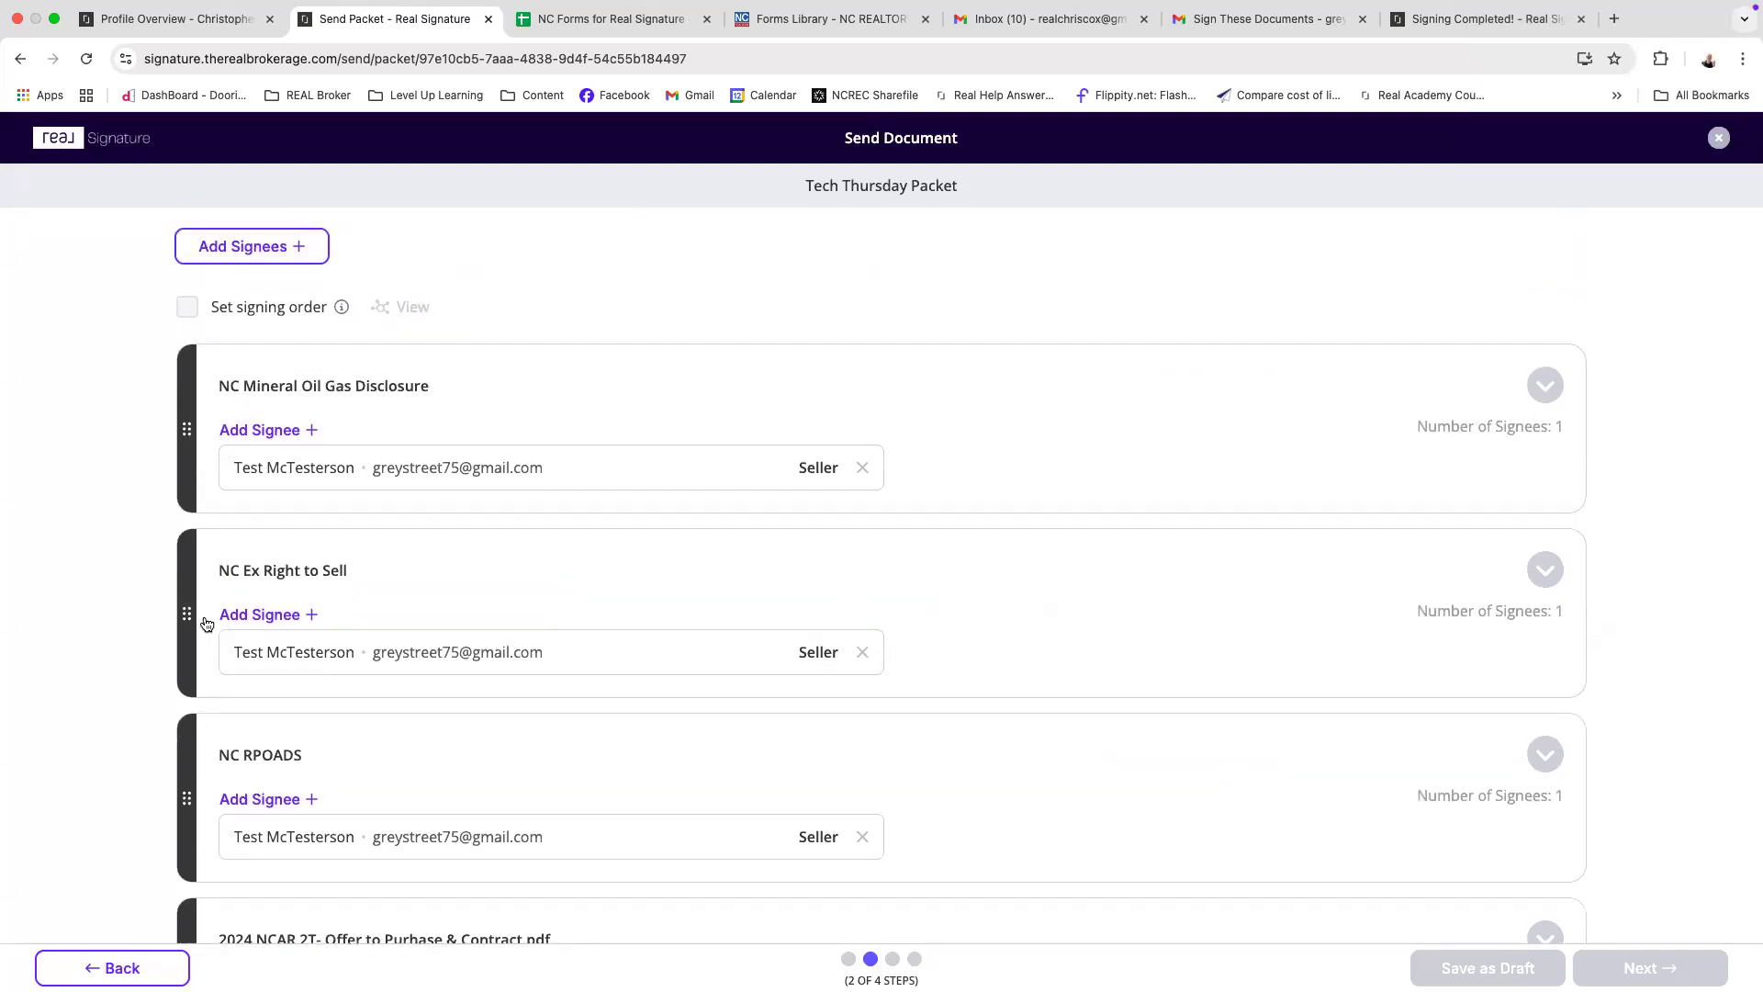
pyautogui.scroll(-1, 868, 637)
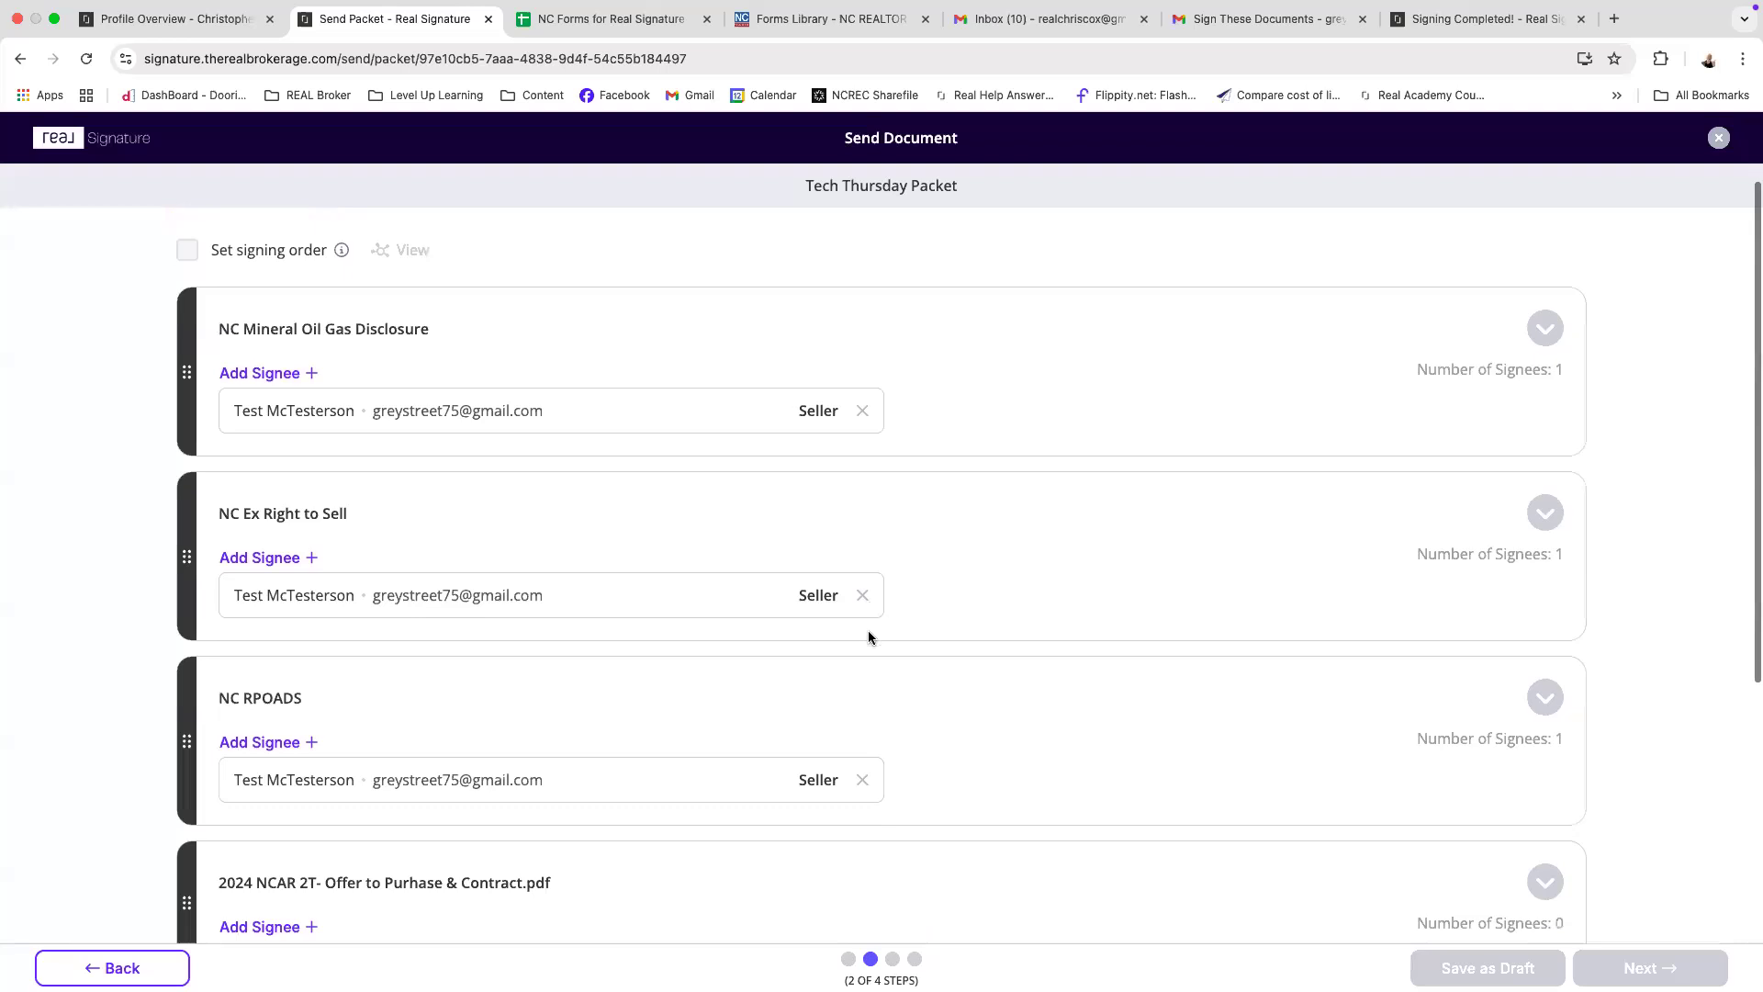
pyautogui.scroll(-3, 868, 637)
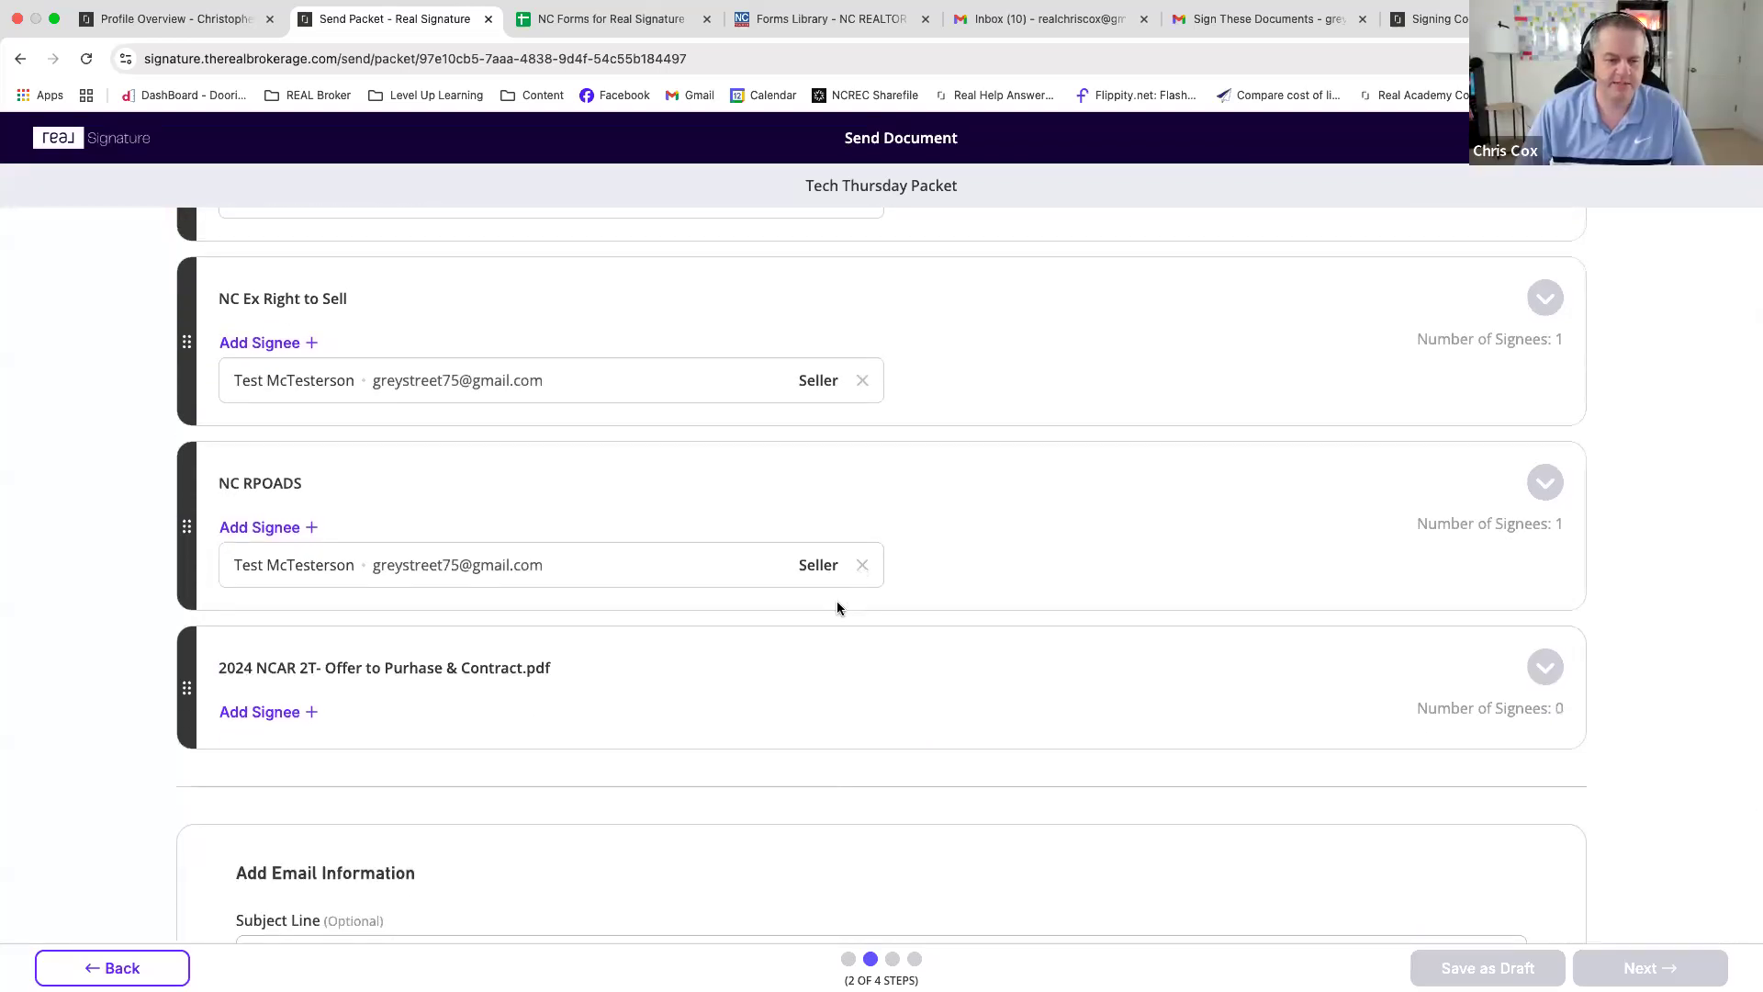
# - Leave the unfinished send and list the documents inside the Tech Thursday Packet
pyautogui.scroll(-5, 637, 598)
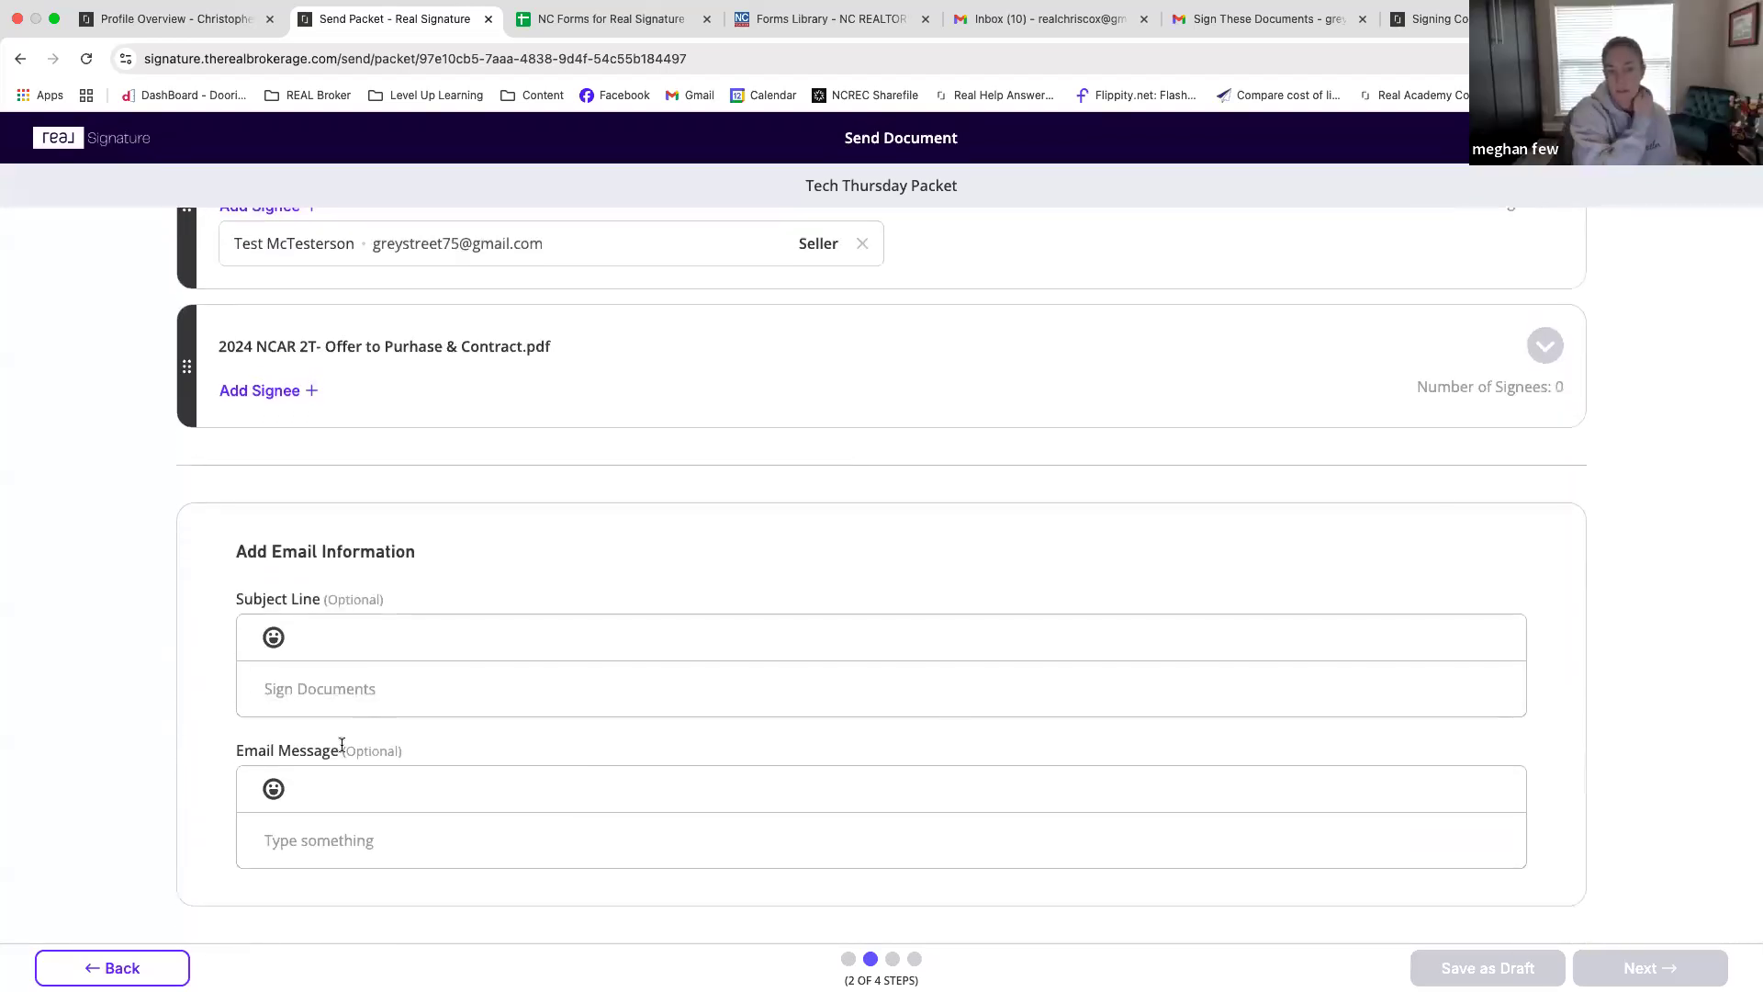
pyautogui.click(158, 971)
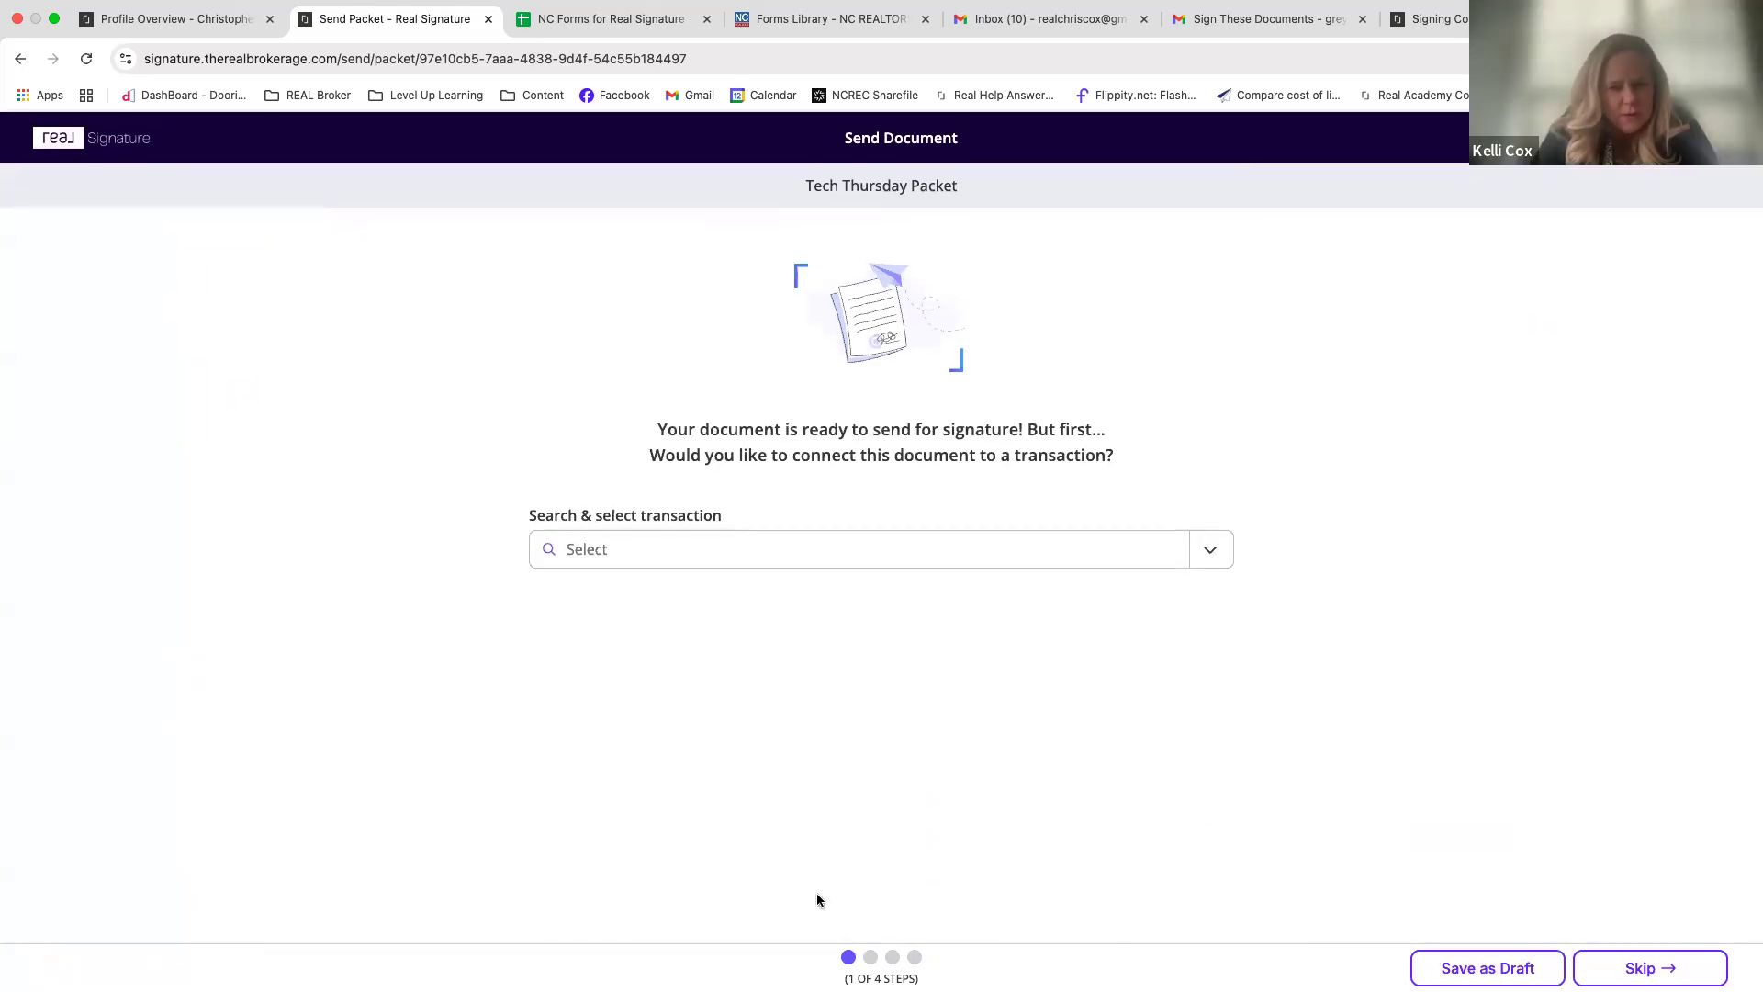
pyautogui.click(21, 59)
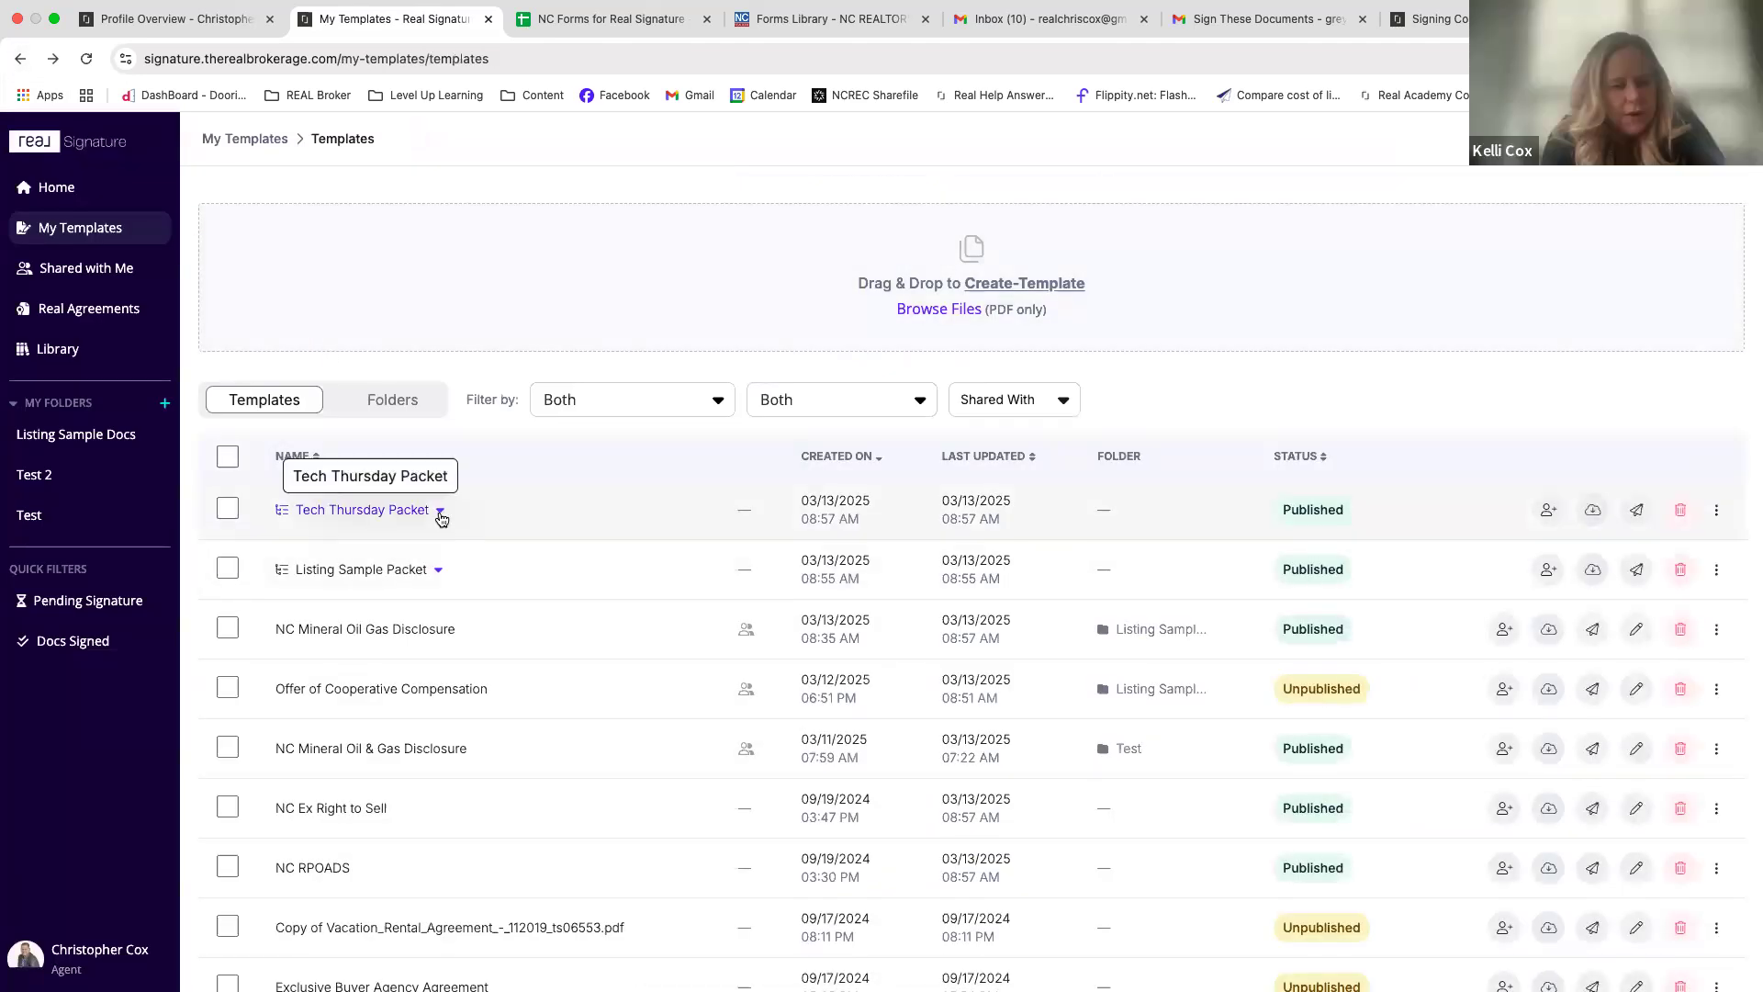
pyautogui.click(440, 511)
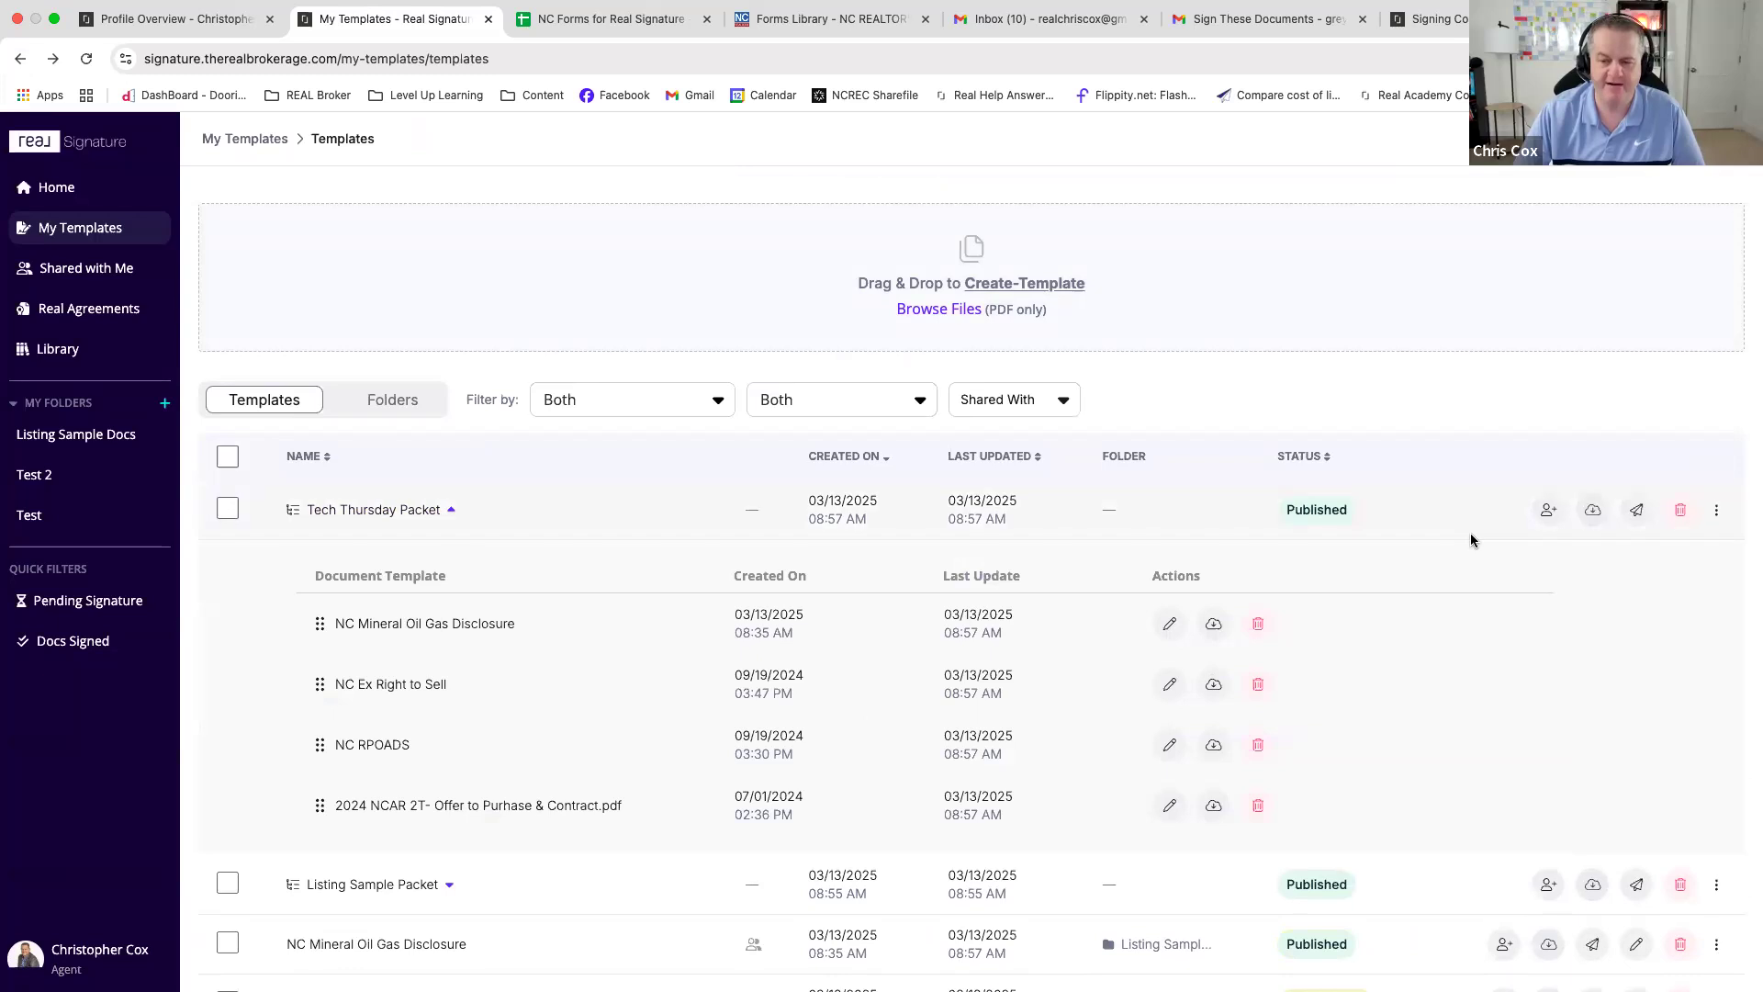
# - Start sending the Tech Thursday Packet without a transaction and move NC Ex Right to Sell above NC Mineral Oil Gas Disclosure
pyautogui.click(1636, 511)
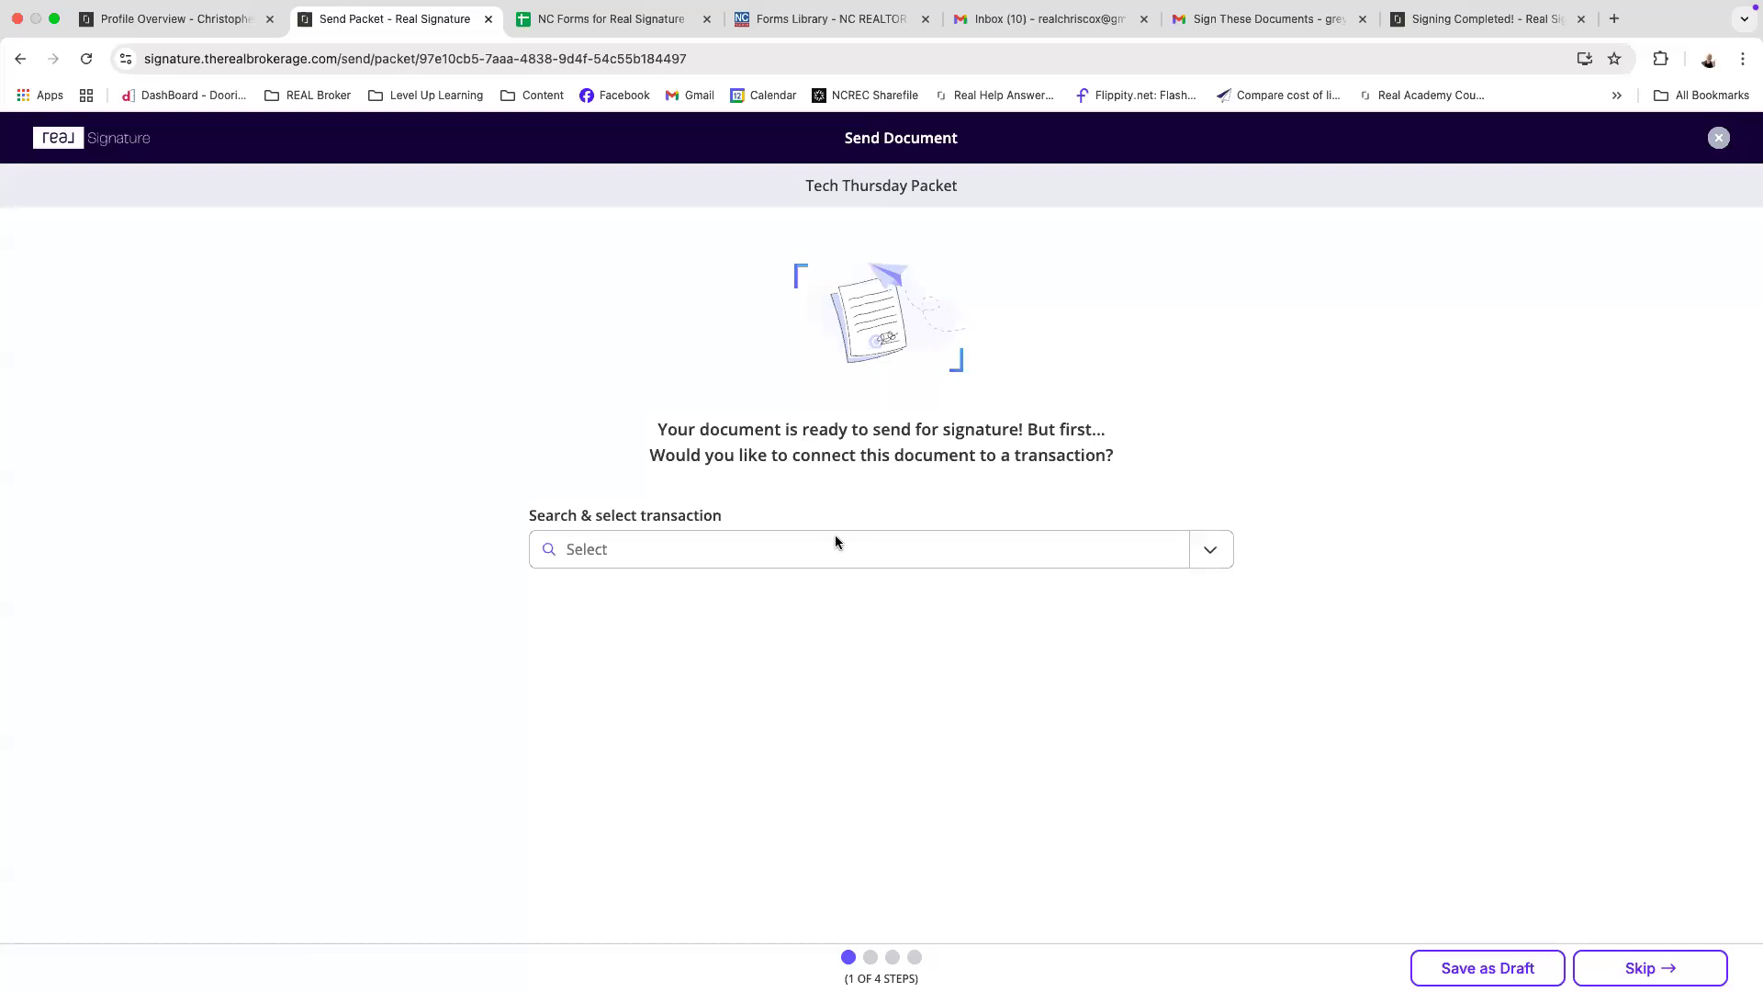
pyautogui.click(1650, 968)
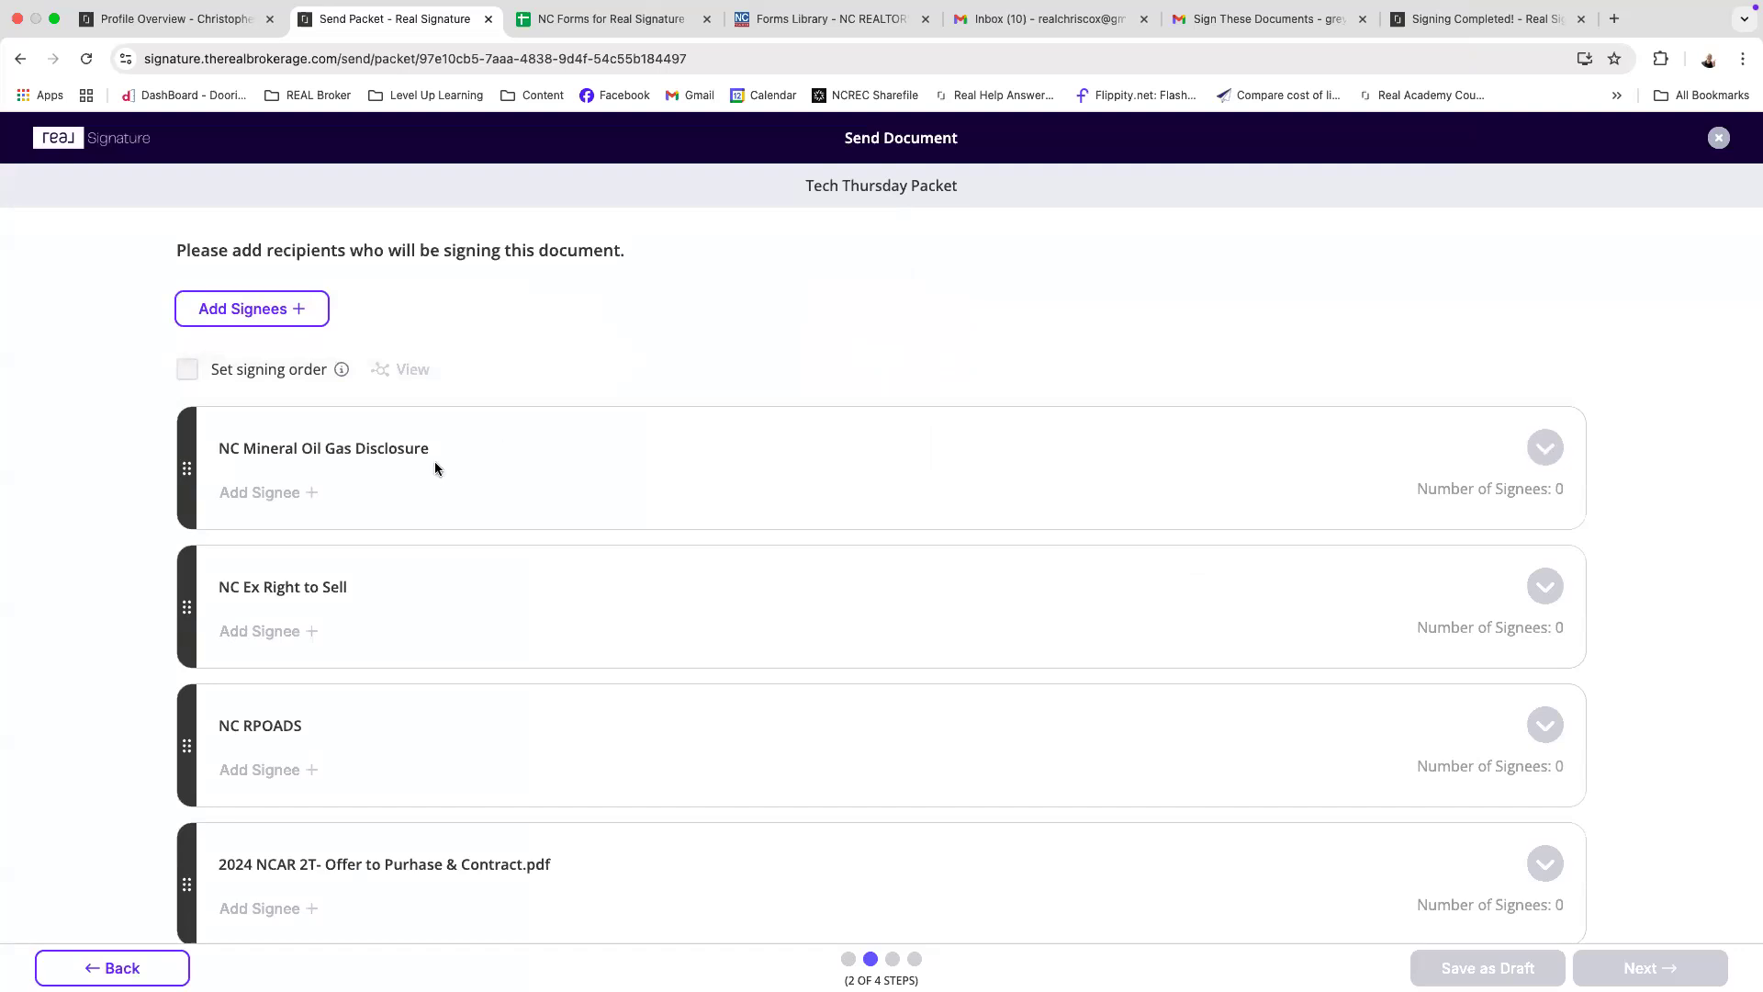
pyautogui.scroll(-6, 438, 469)
pyautogui.scroll(6, 438, 465)
pyautogui.moveTo(194, 530); pyautogui.dragTo(286, 564)
pyautogui.scroll(-6, 288, 564)
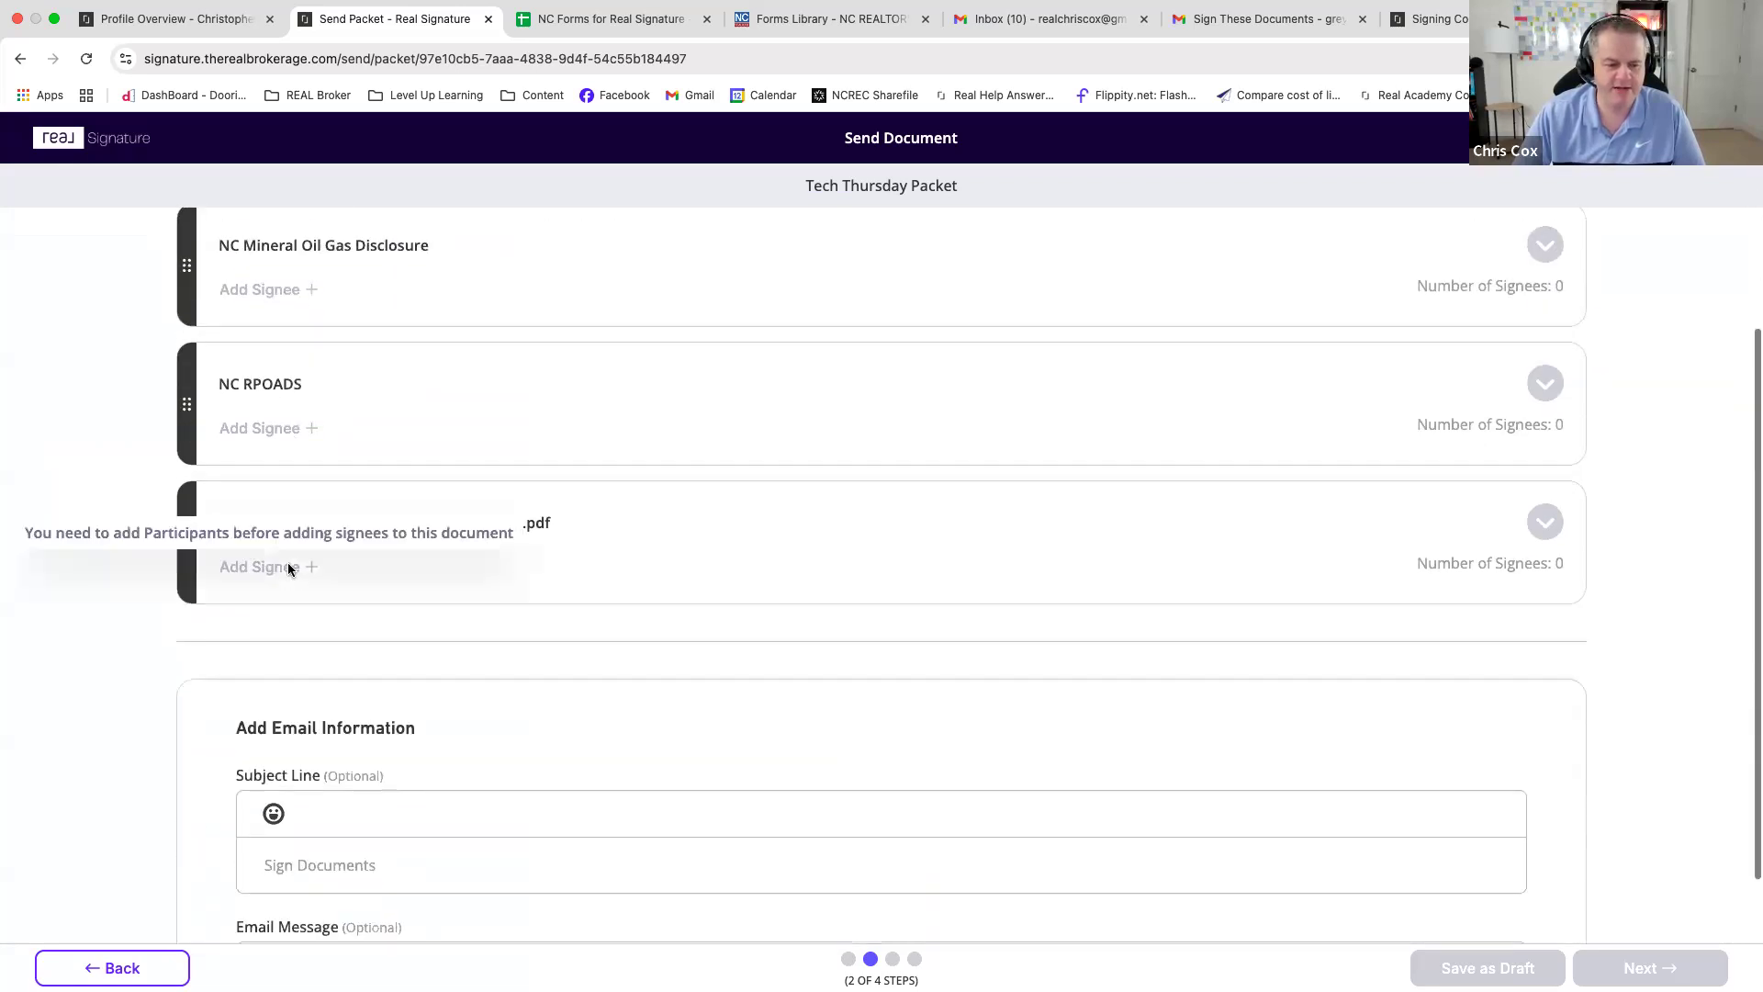
pyautogui.scroll(6, 288, 567)
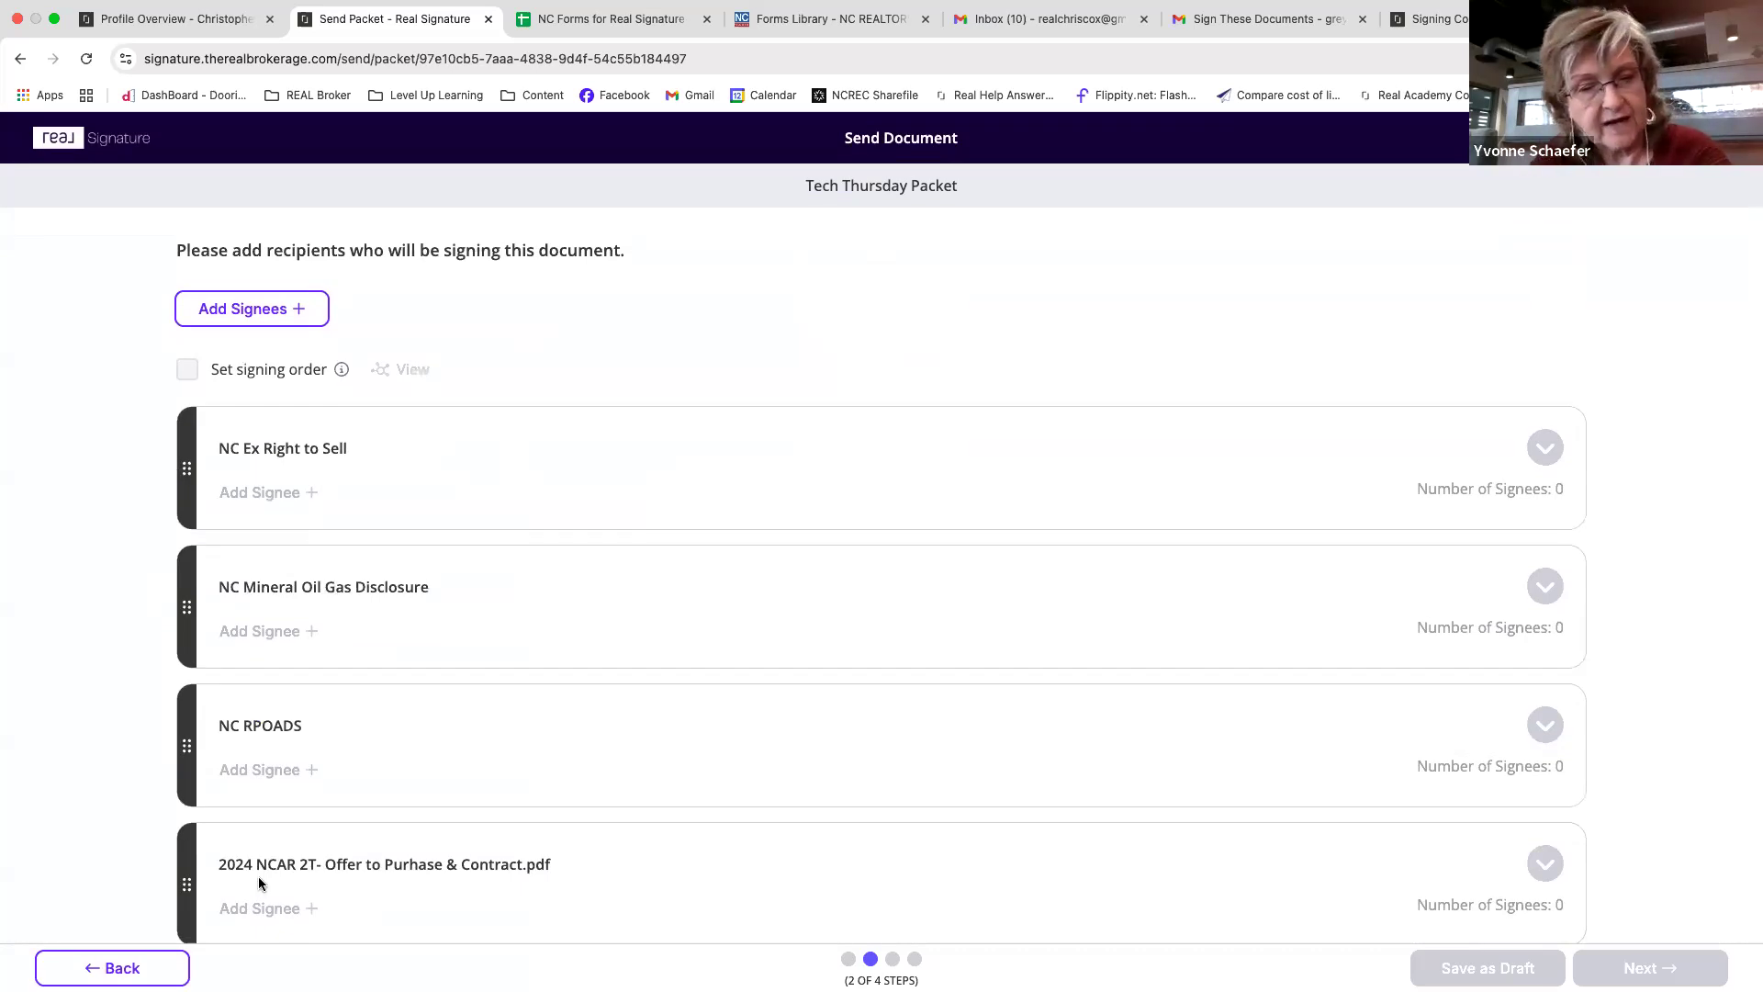
# - Try removing both Seller entries and the Seller's Agent entry from the packet's signees, and cancel adding signees
pyautogui.click(279, 315)
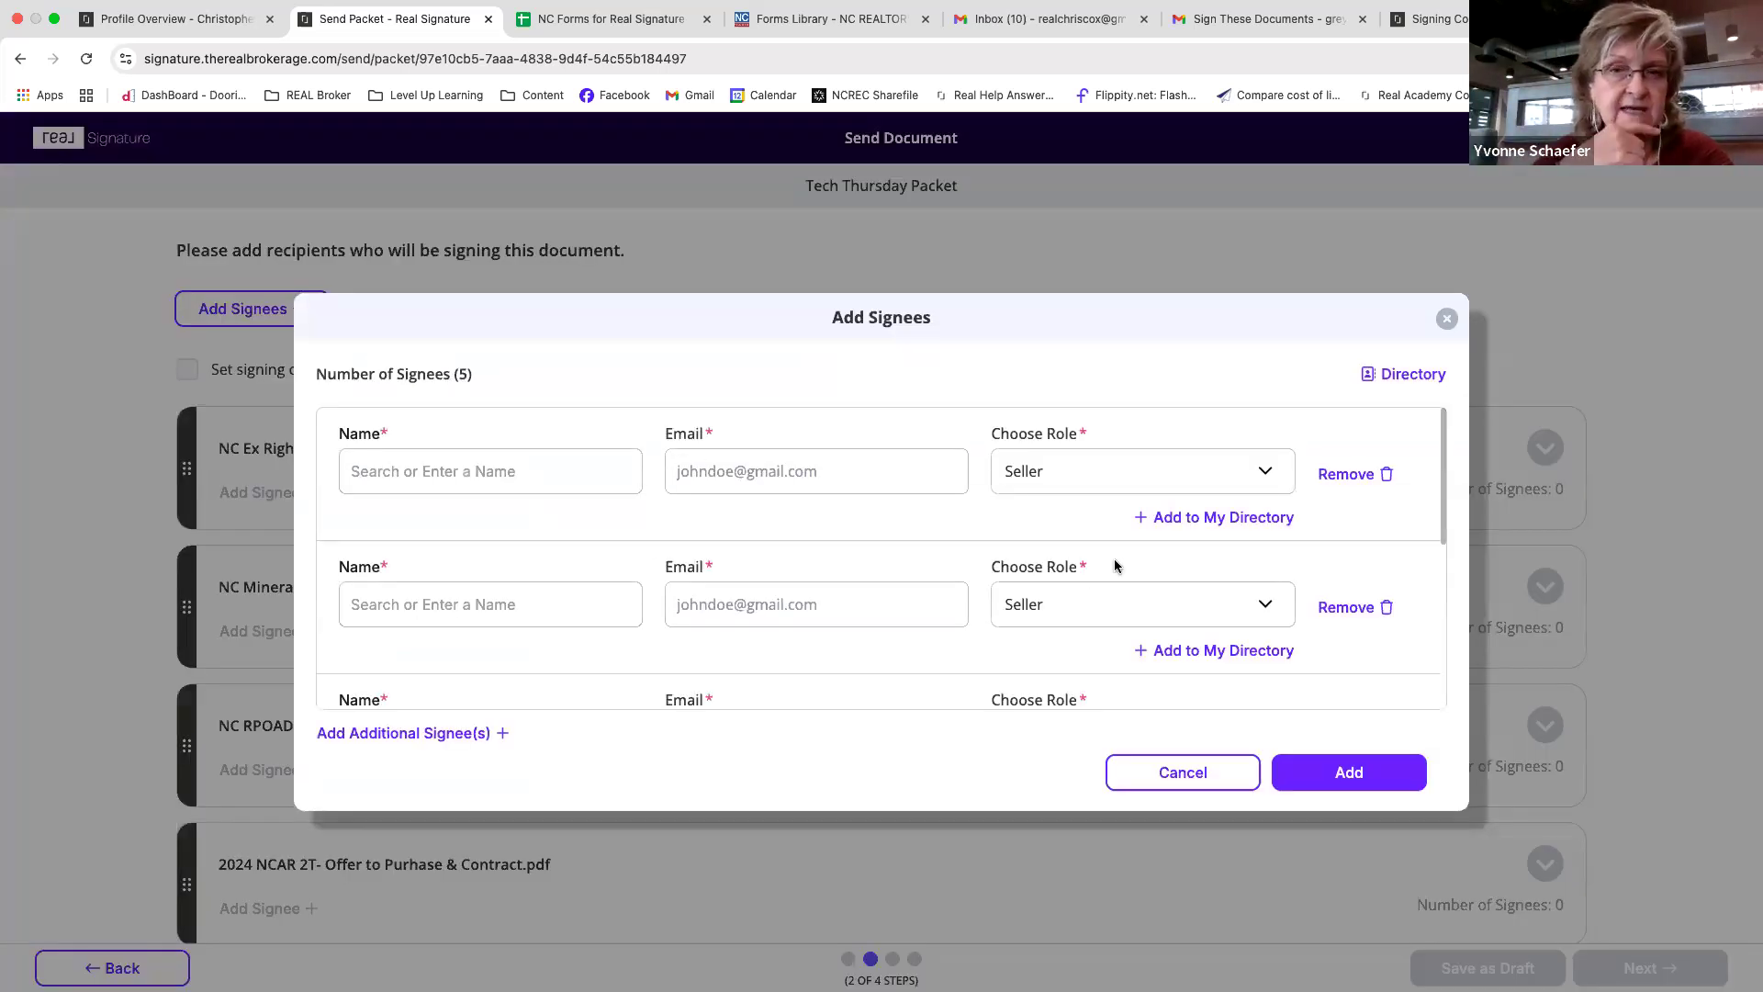
pyautogui.click(1385, 473)
pyautogui.click(1385, 474)
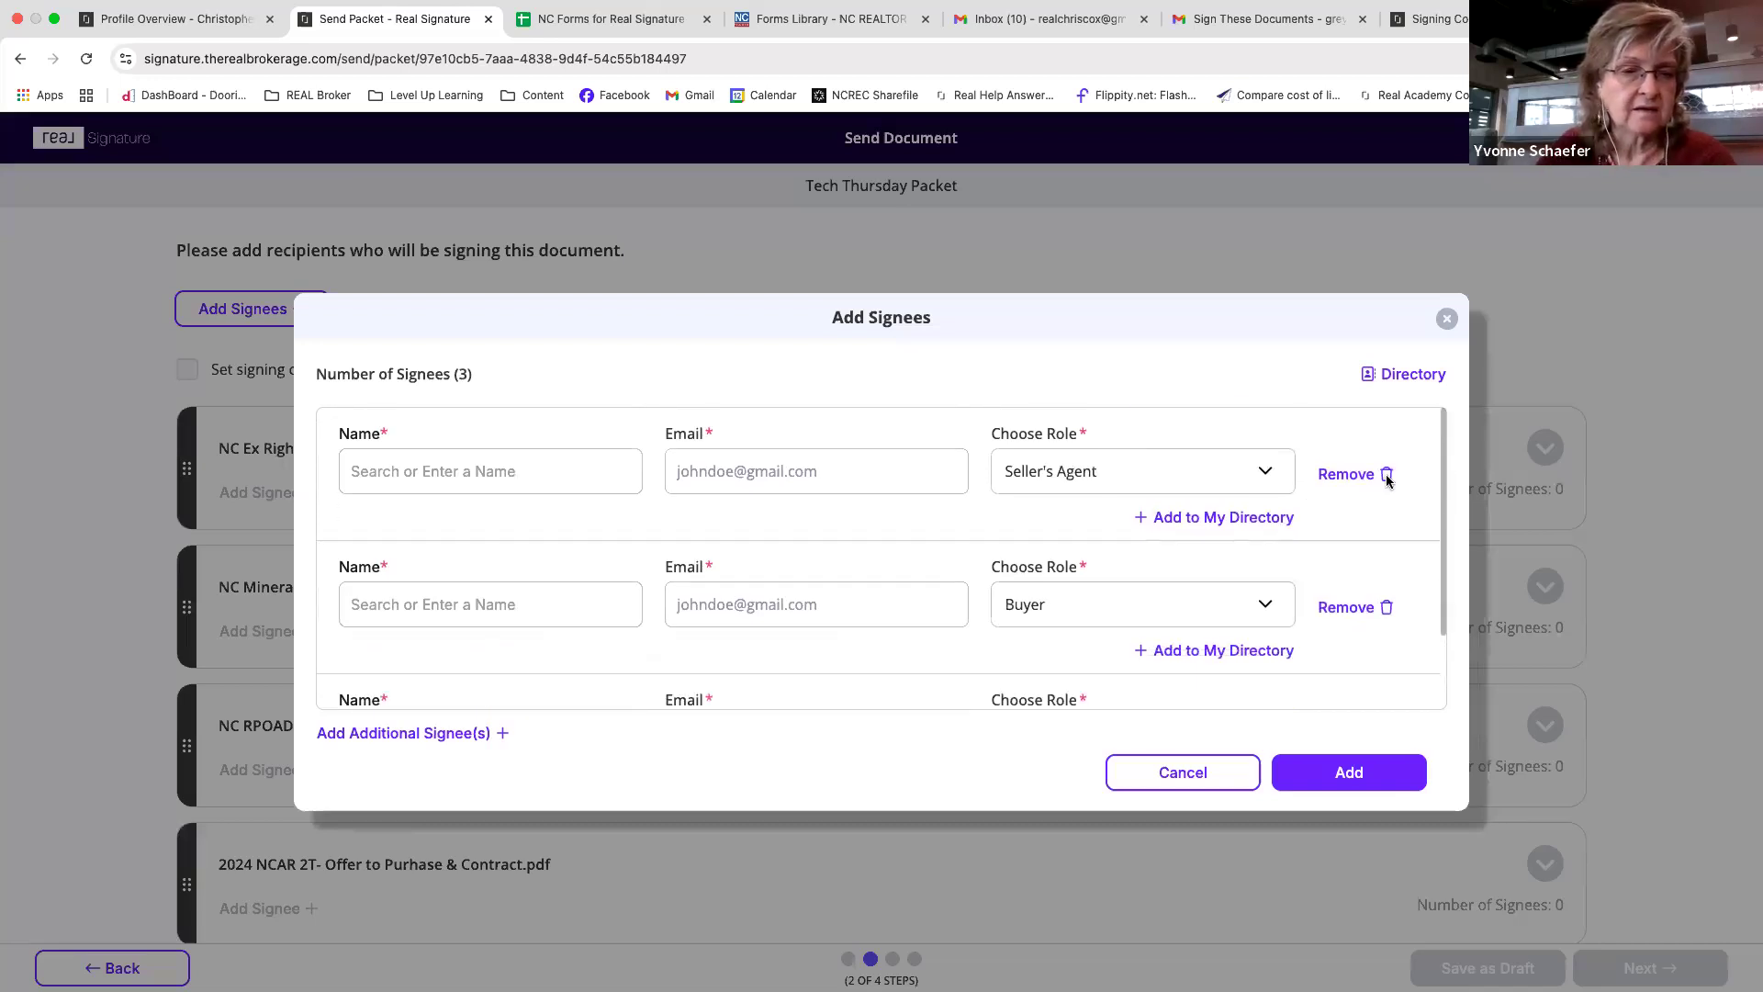
pyautogui.click(1386, 473)
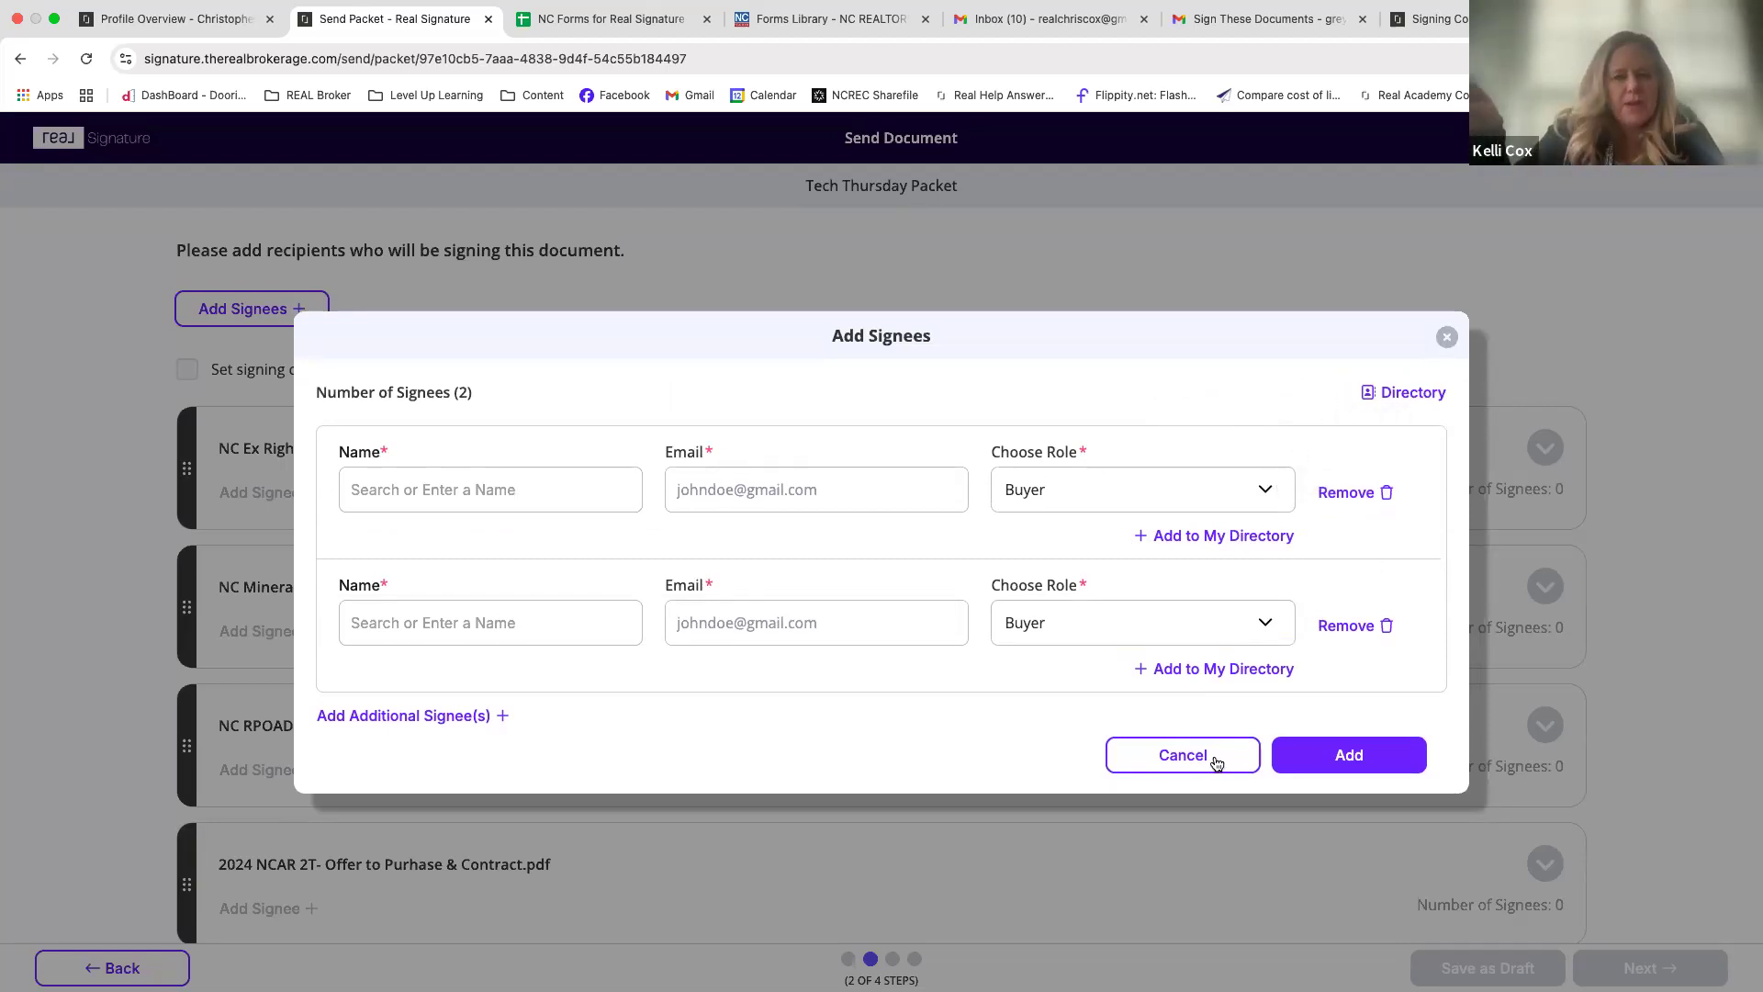
pyautogui.click(1182, 755)
# - Review the documents and e-mail fields in the Tech Thursday Packet's send setup and return to the templates without sending
pyautogui.scroll(-6, 504, 497)
pyautogui.scroll(6, 504, 498)
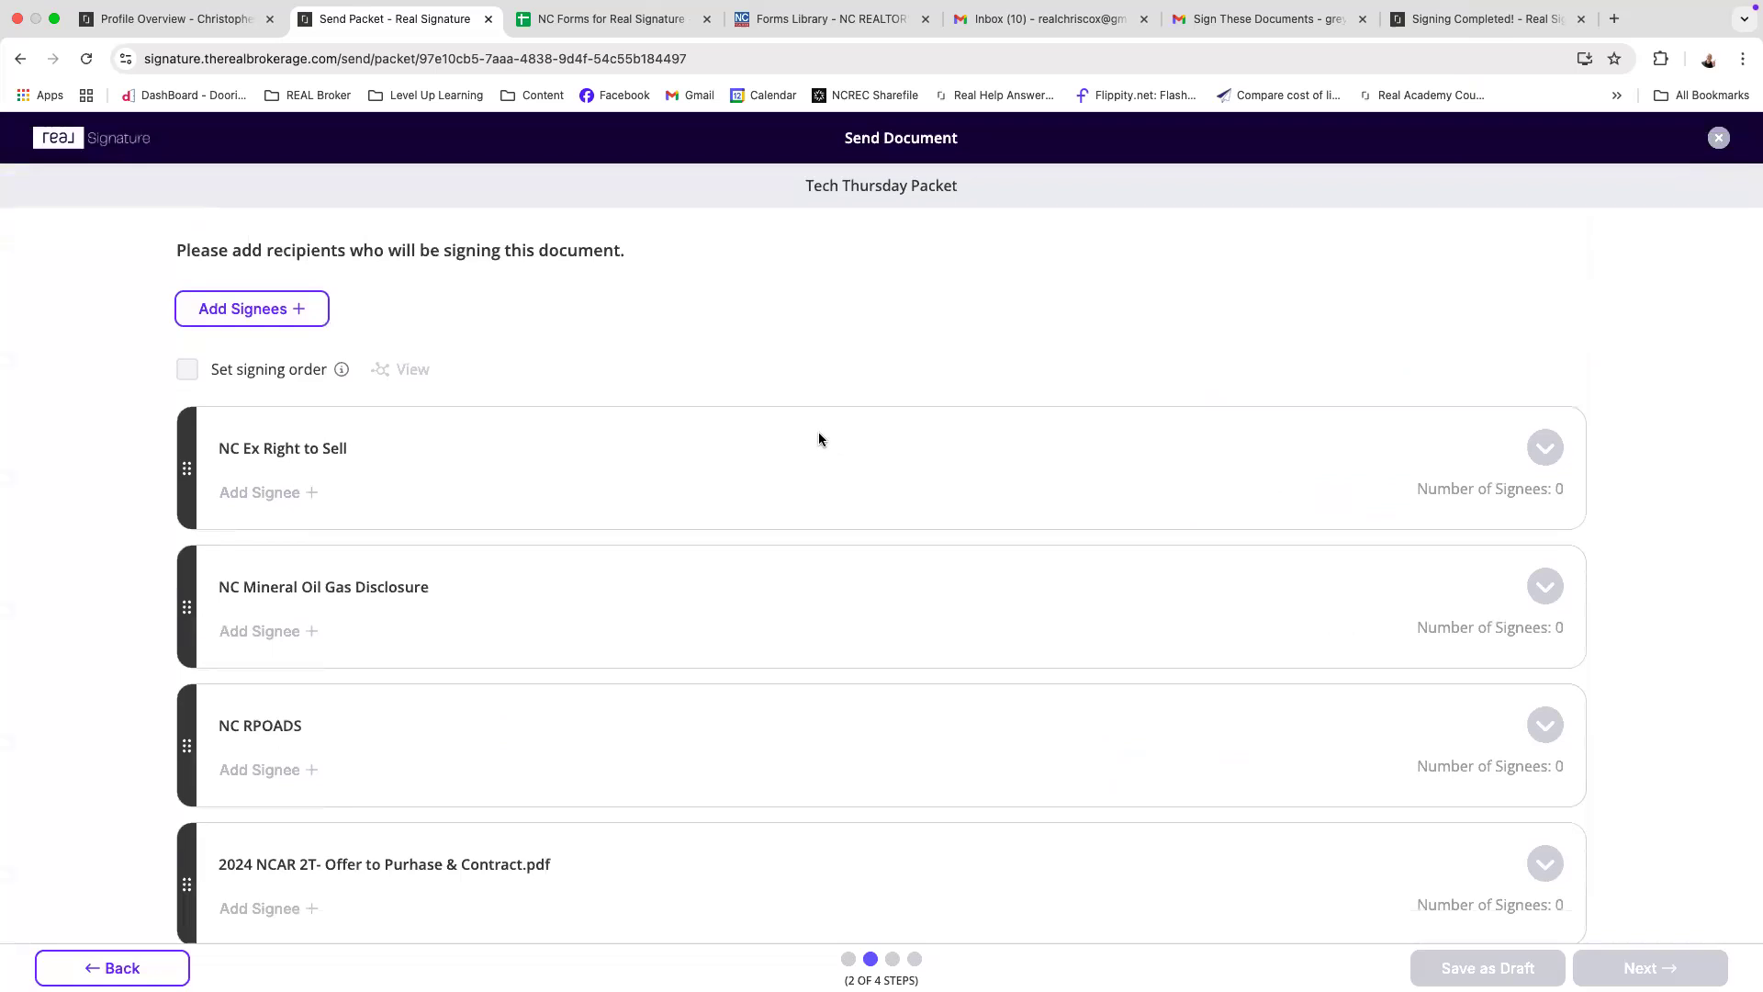
pyautogui.scroll(-6, 478, 448)
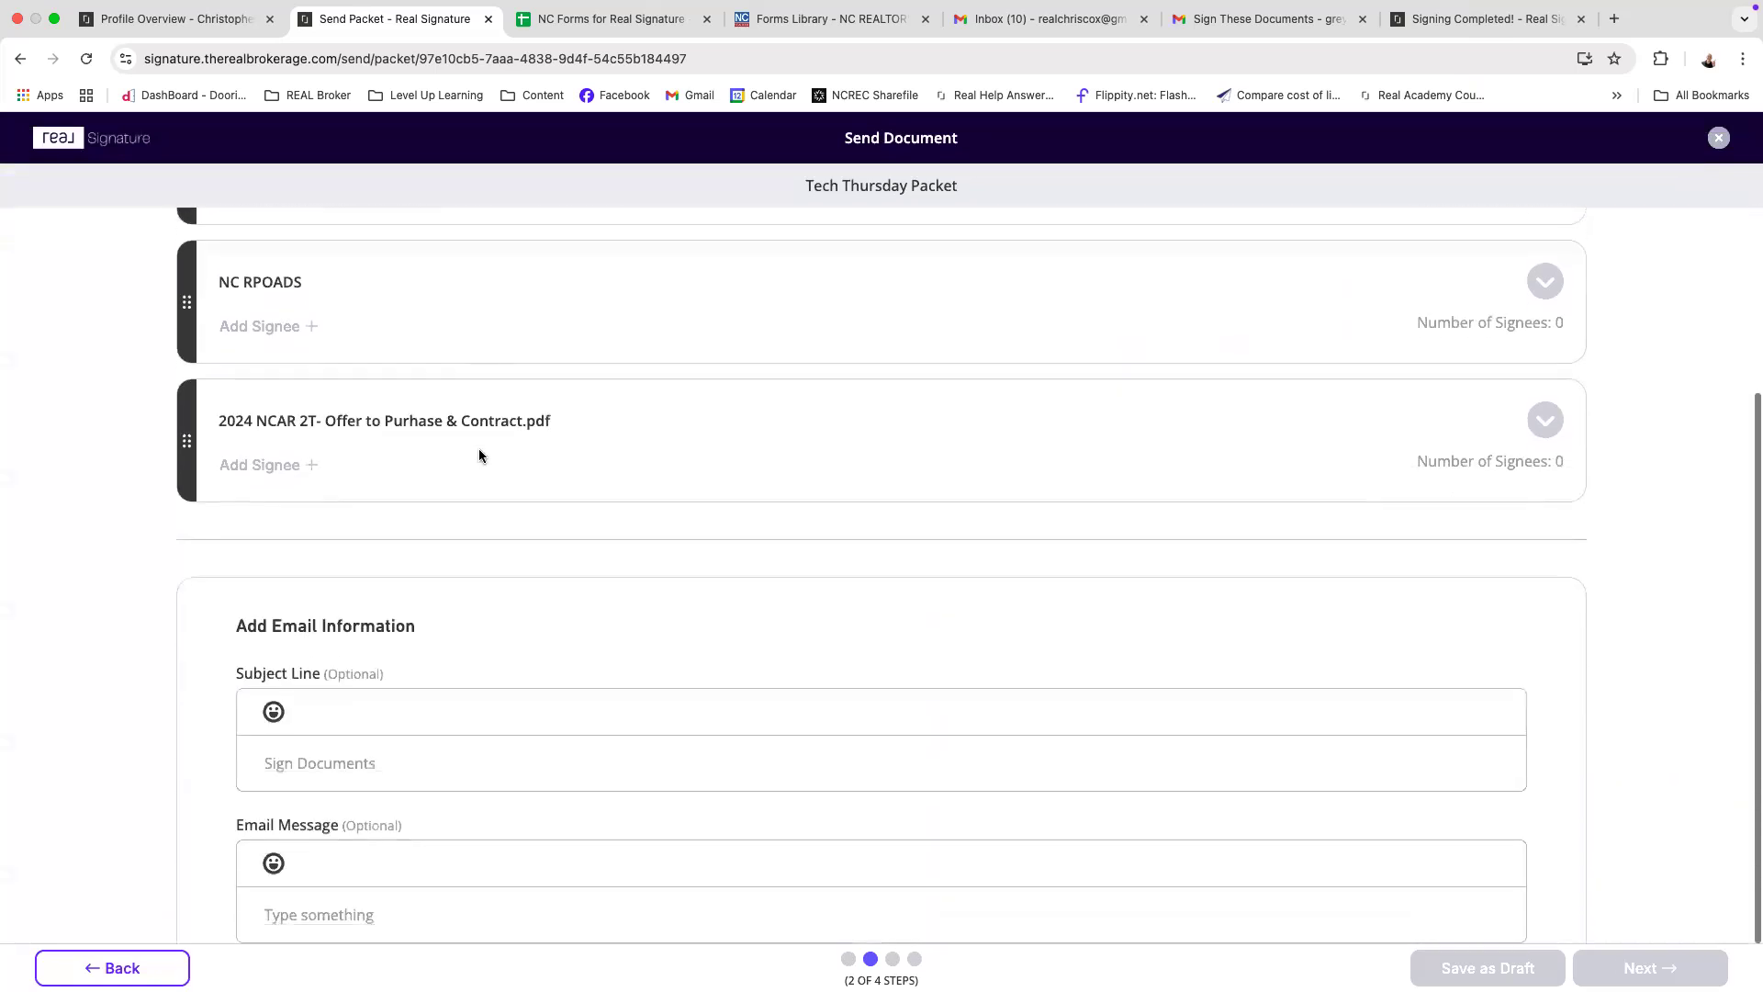
pyautogui.scroll(6, 477, 448)
pyautogui.scroll(-4, 538, 696)
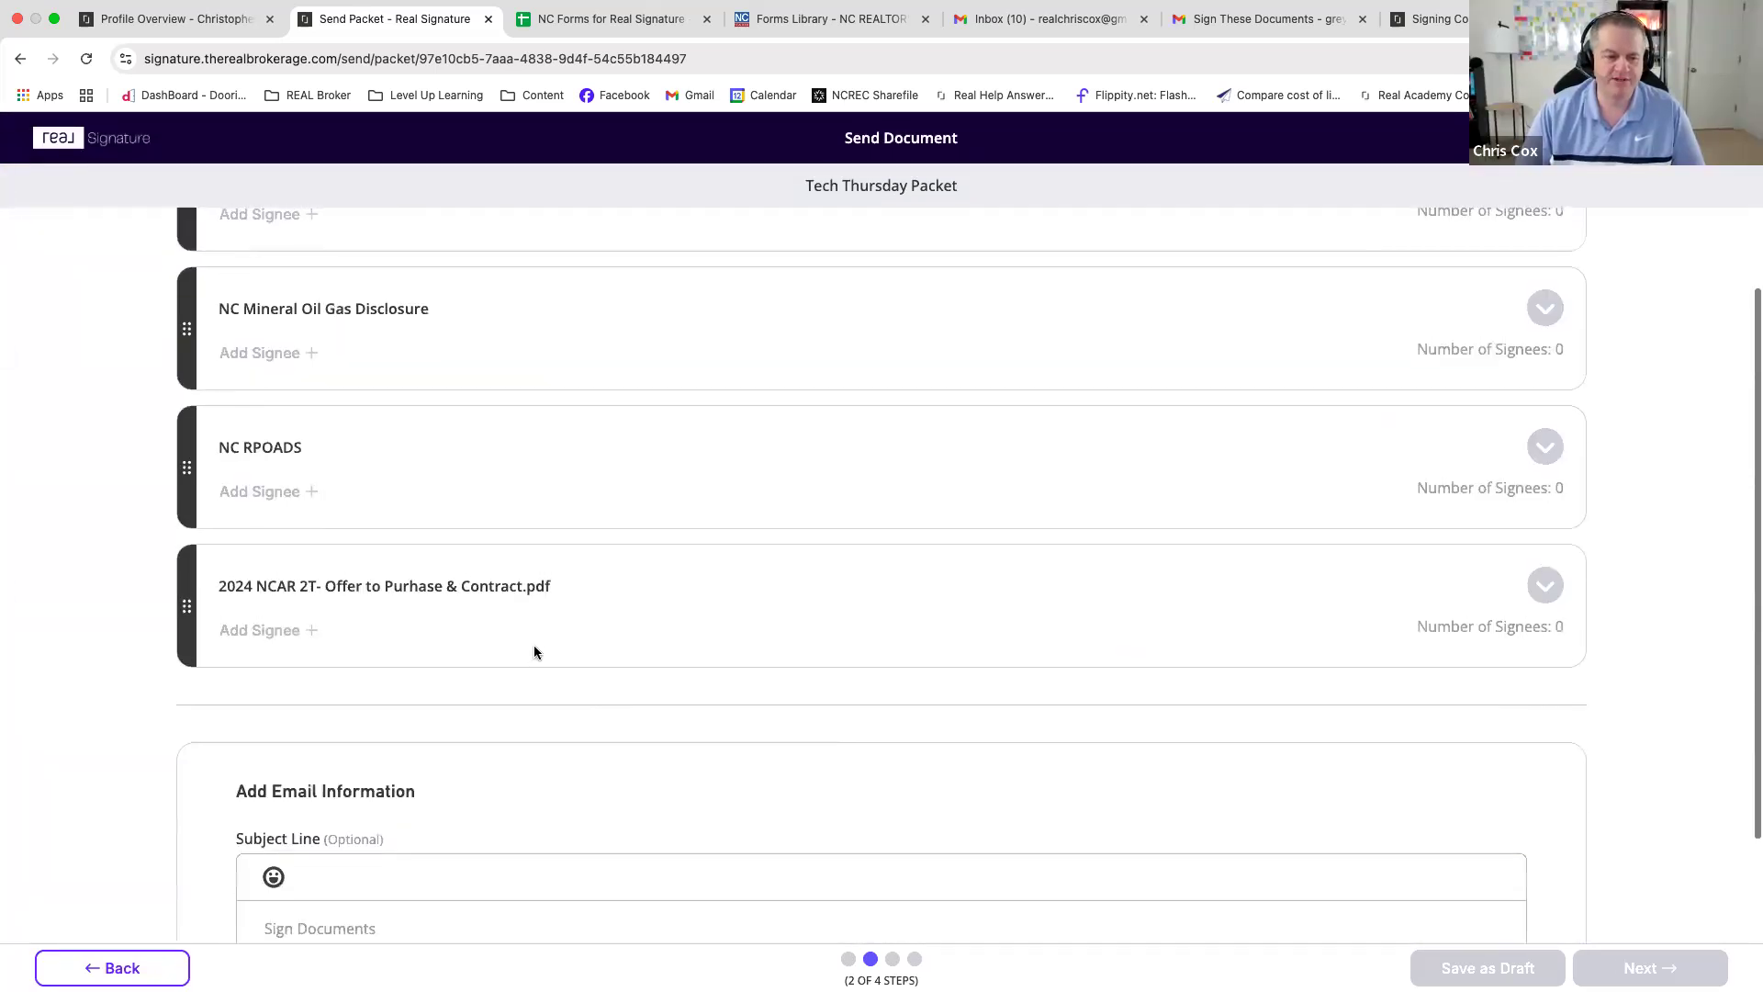
pyautogui.scroll(3, 528, 641)
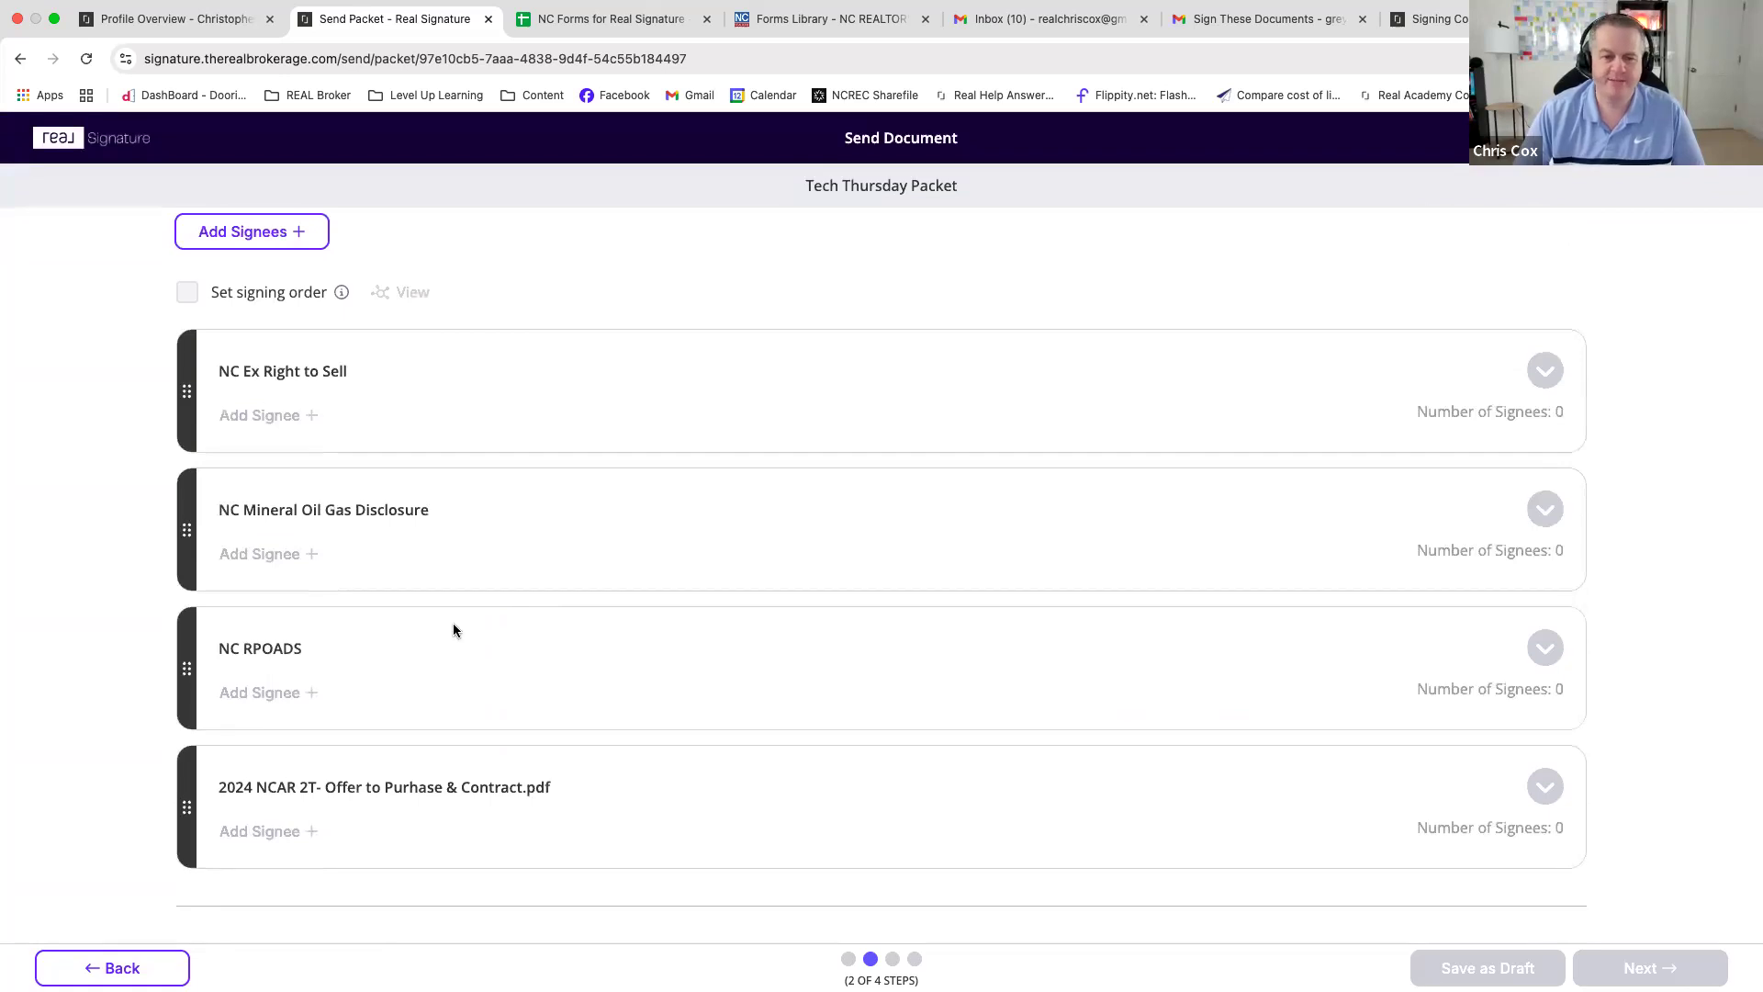
pyautogui.scroll(2, 505, 597)
pyautogui.click(139, 969)
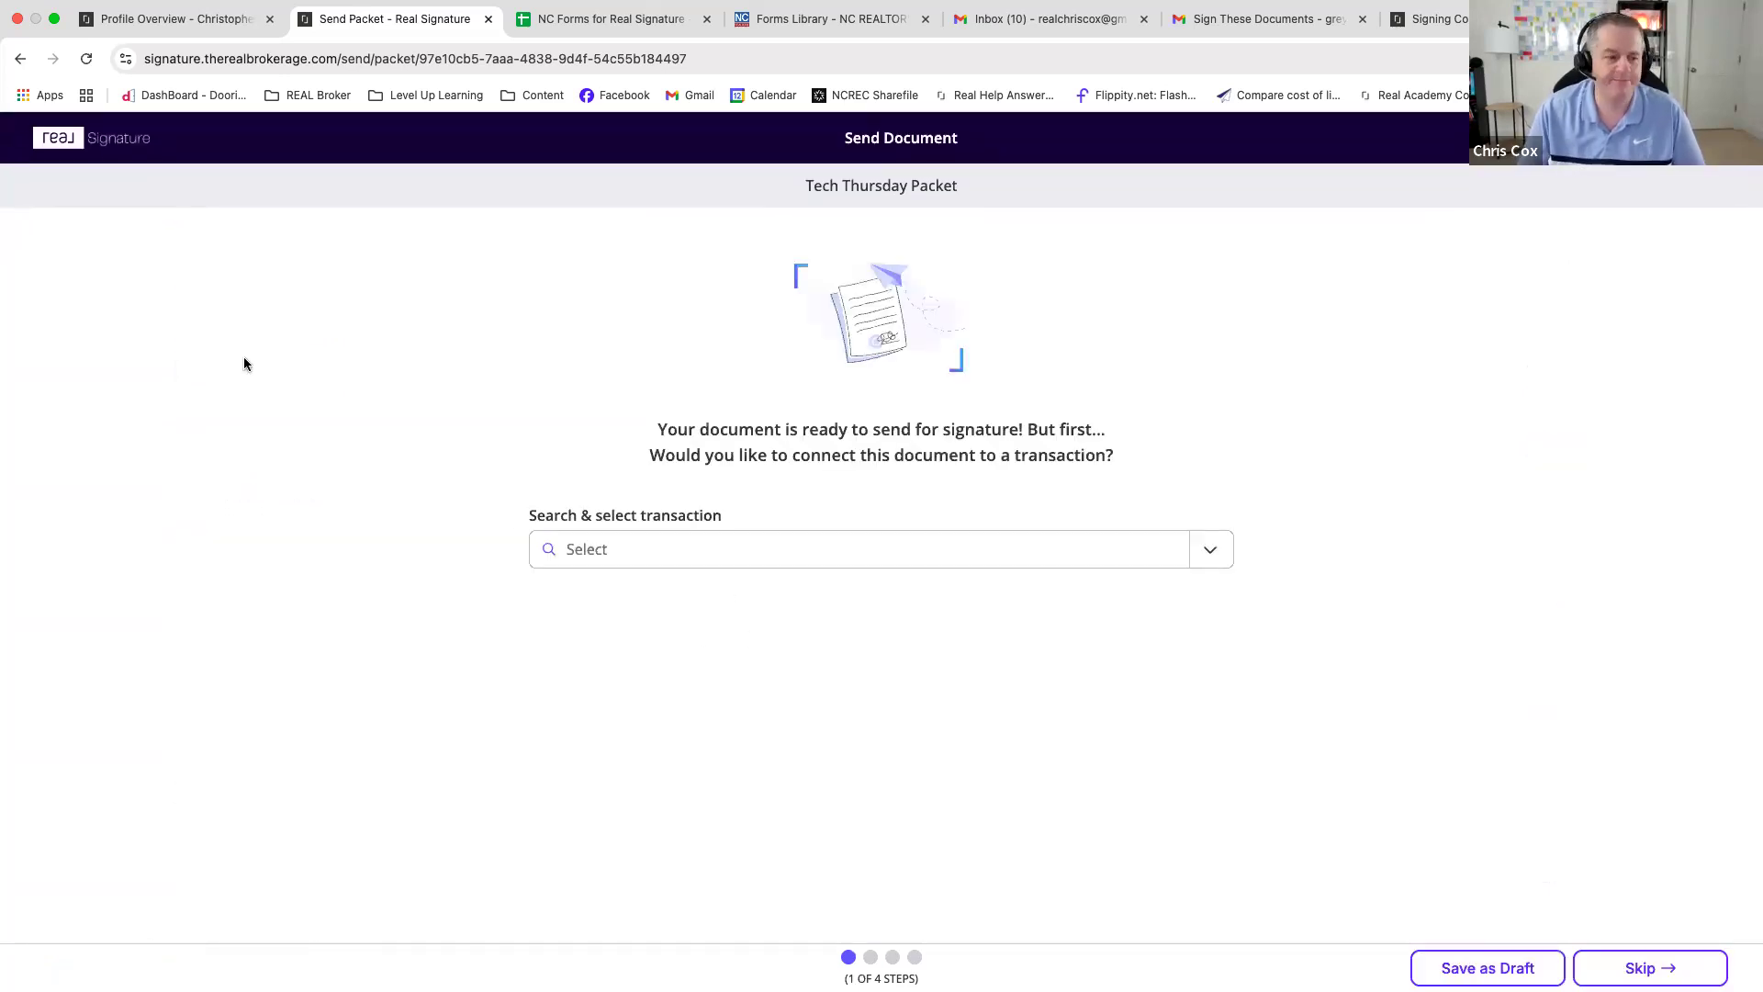
pyautogui.click(21, 60)
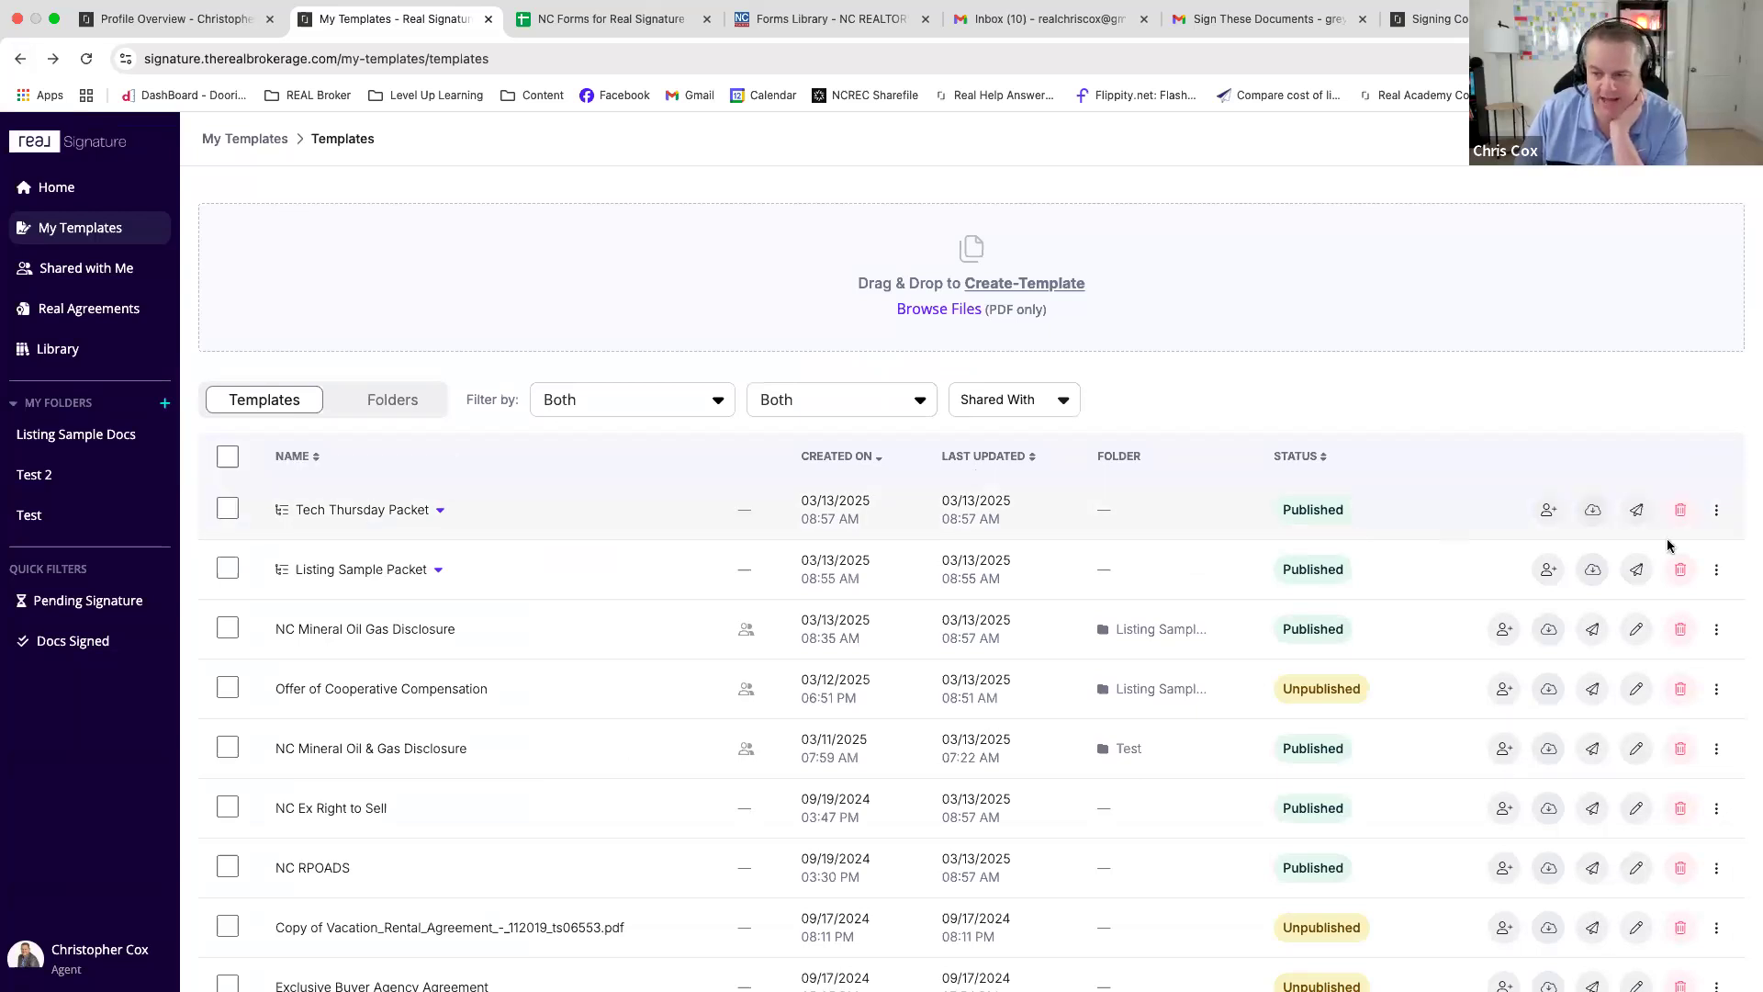
# - Make a copy of the Tech Thursday Packet, naming it with the property's street address
pyautogui.click(1718, 512)
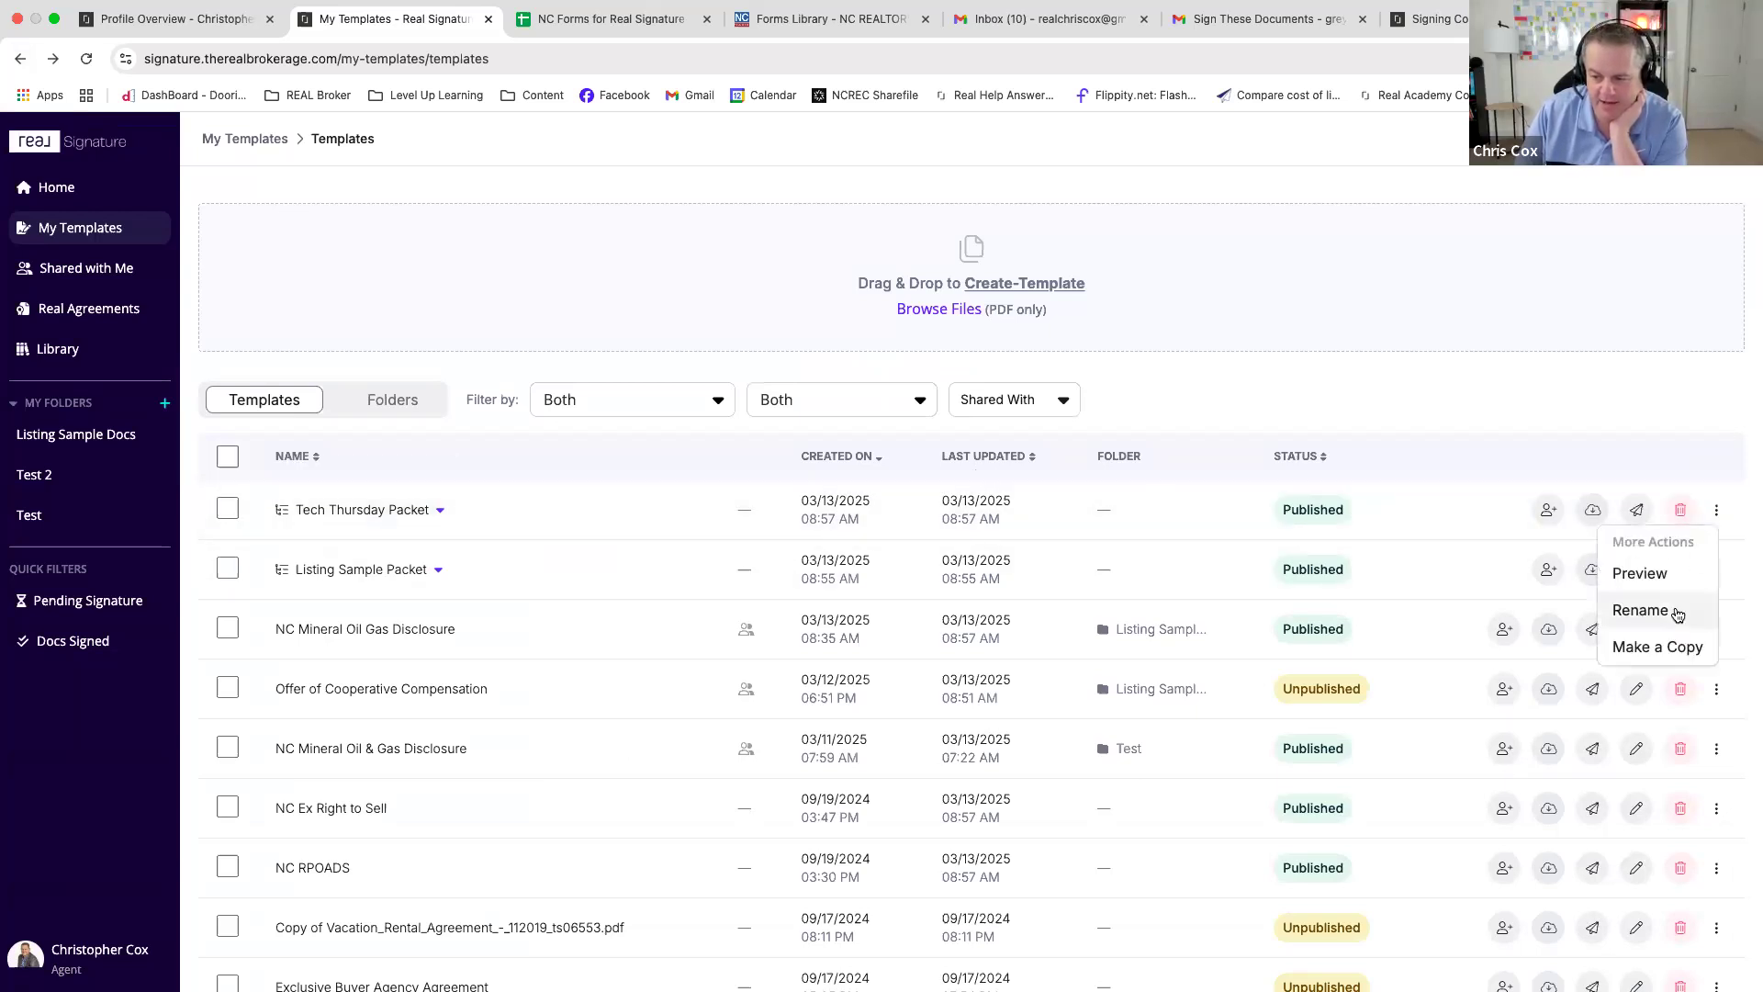
pyautogui.click(1664, 643)
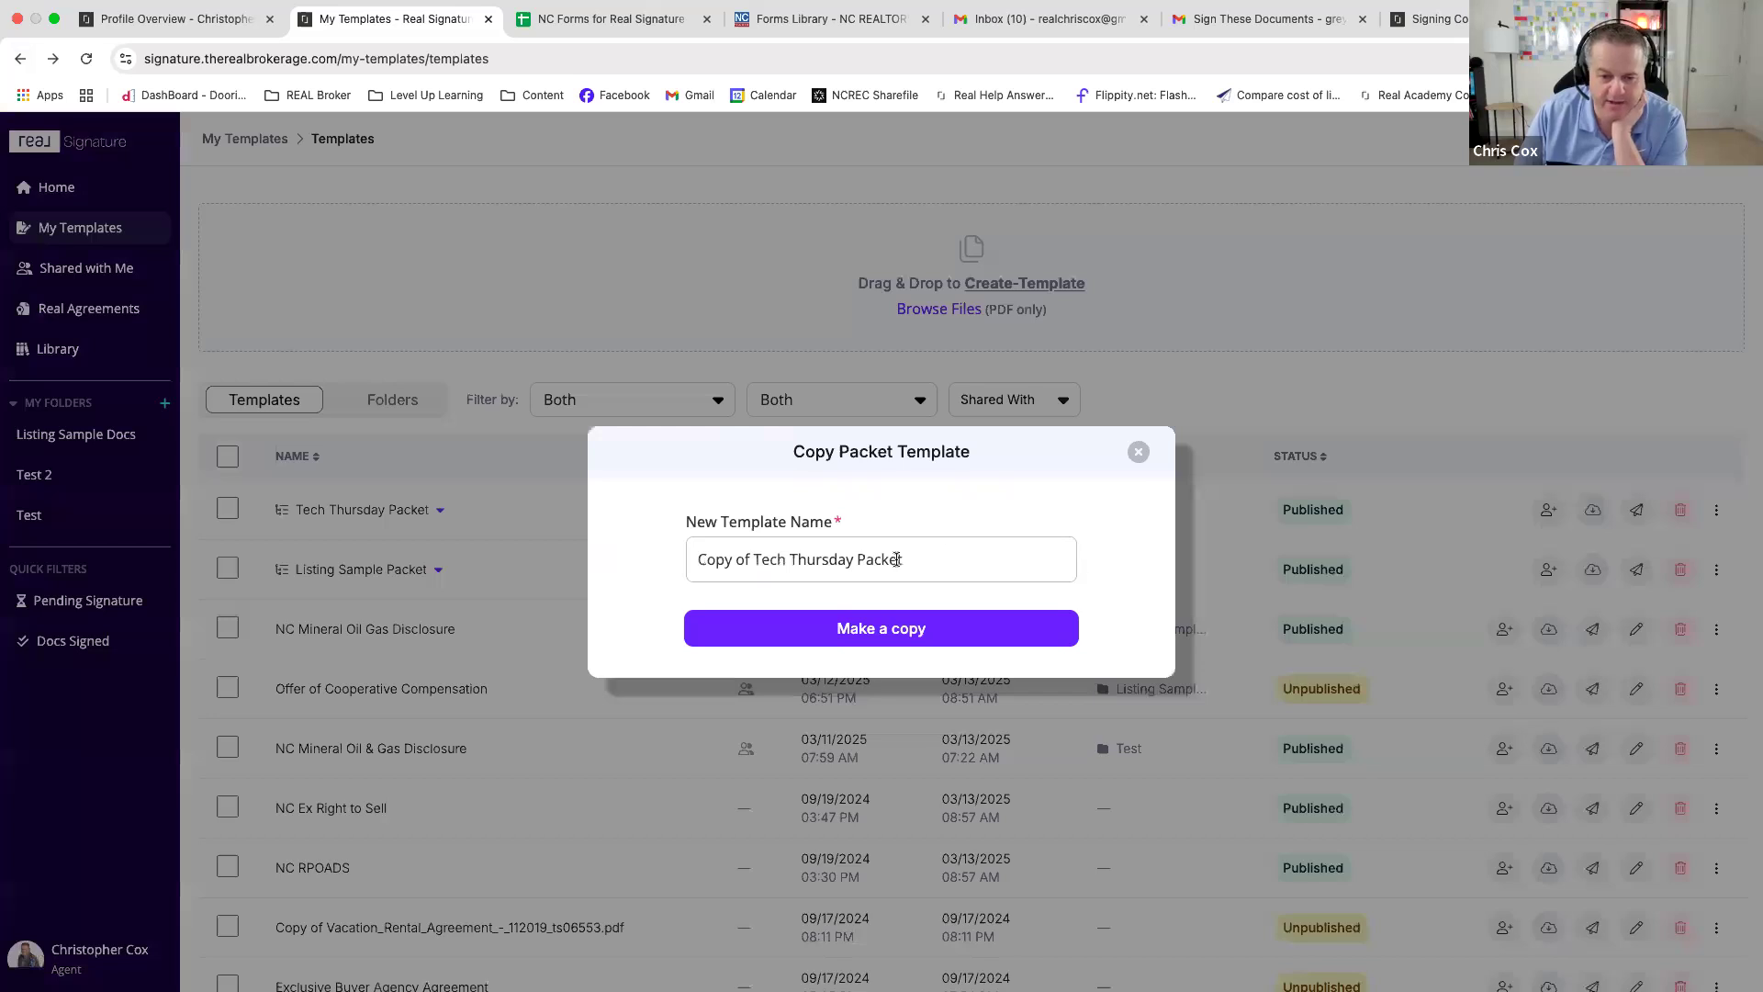
pyautogui.moveTo(904, 559); pyautogui.dragTo(676, 533)
pyautogui.write('123 Main St')
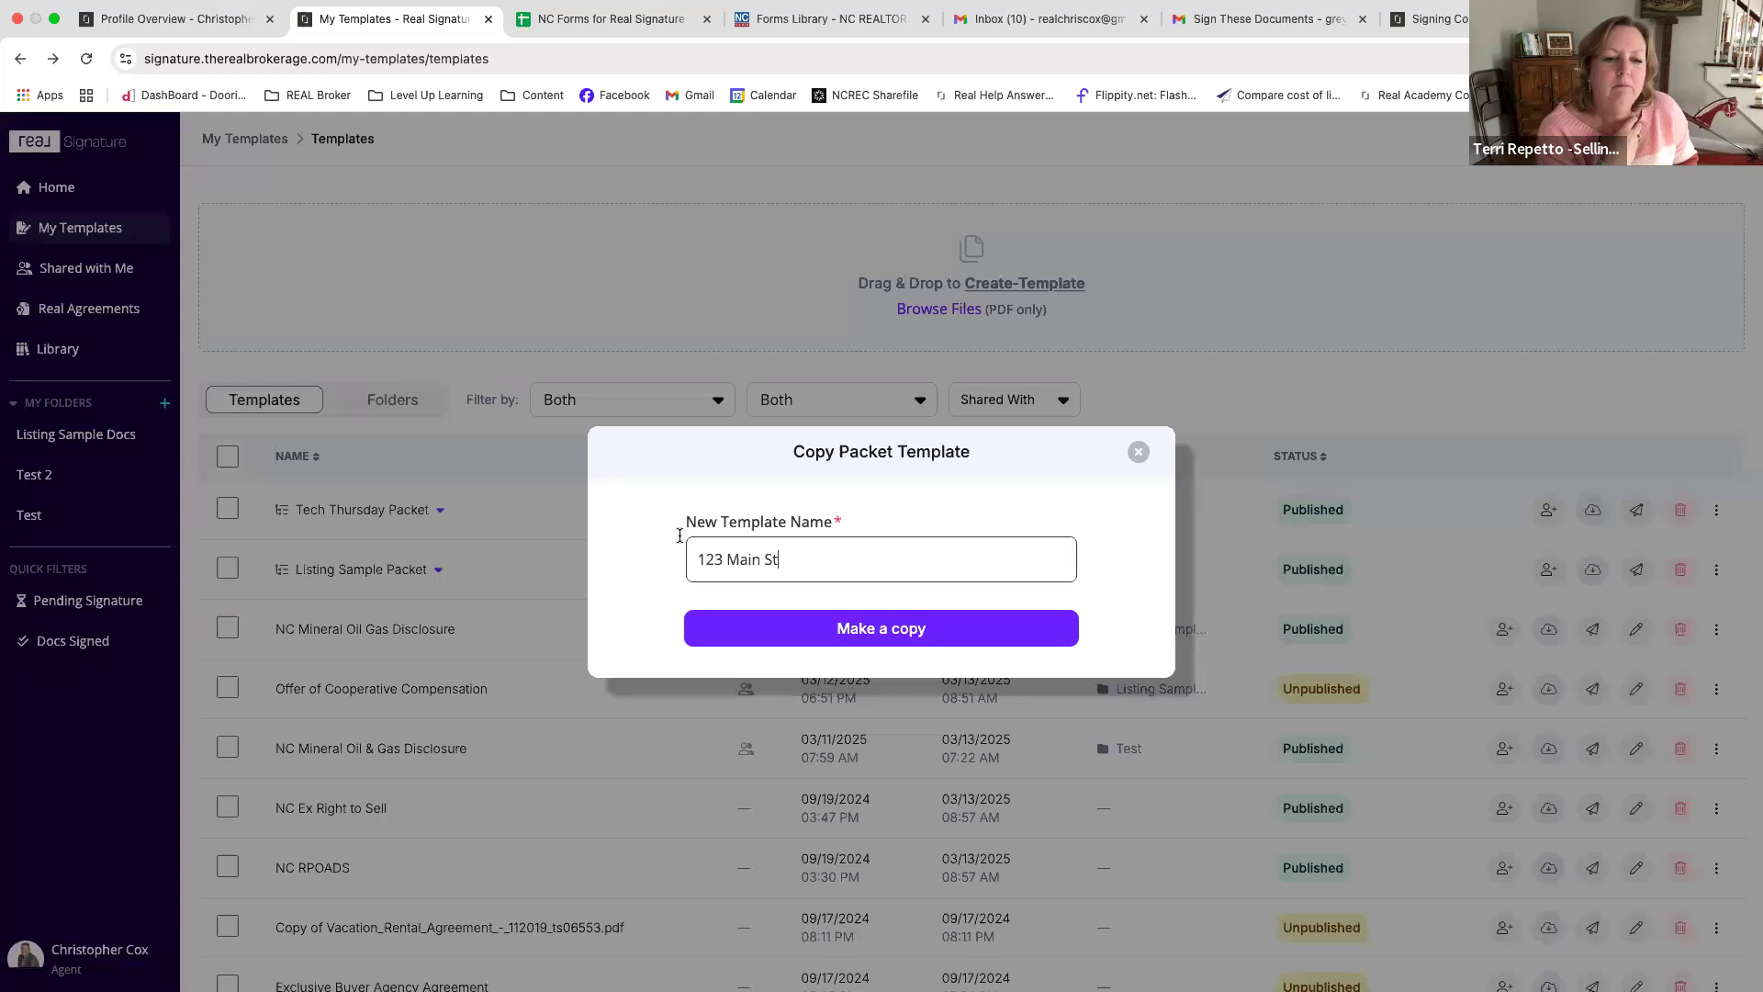
pyautogui.click(790, 625)
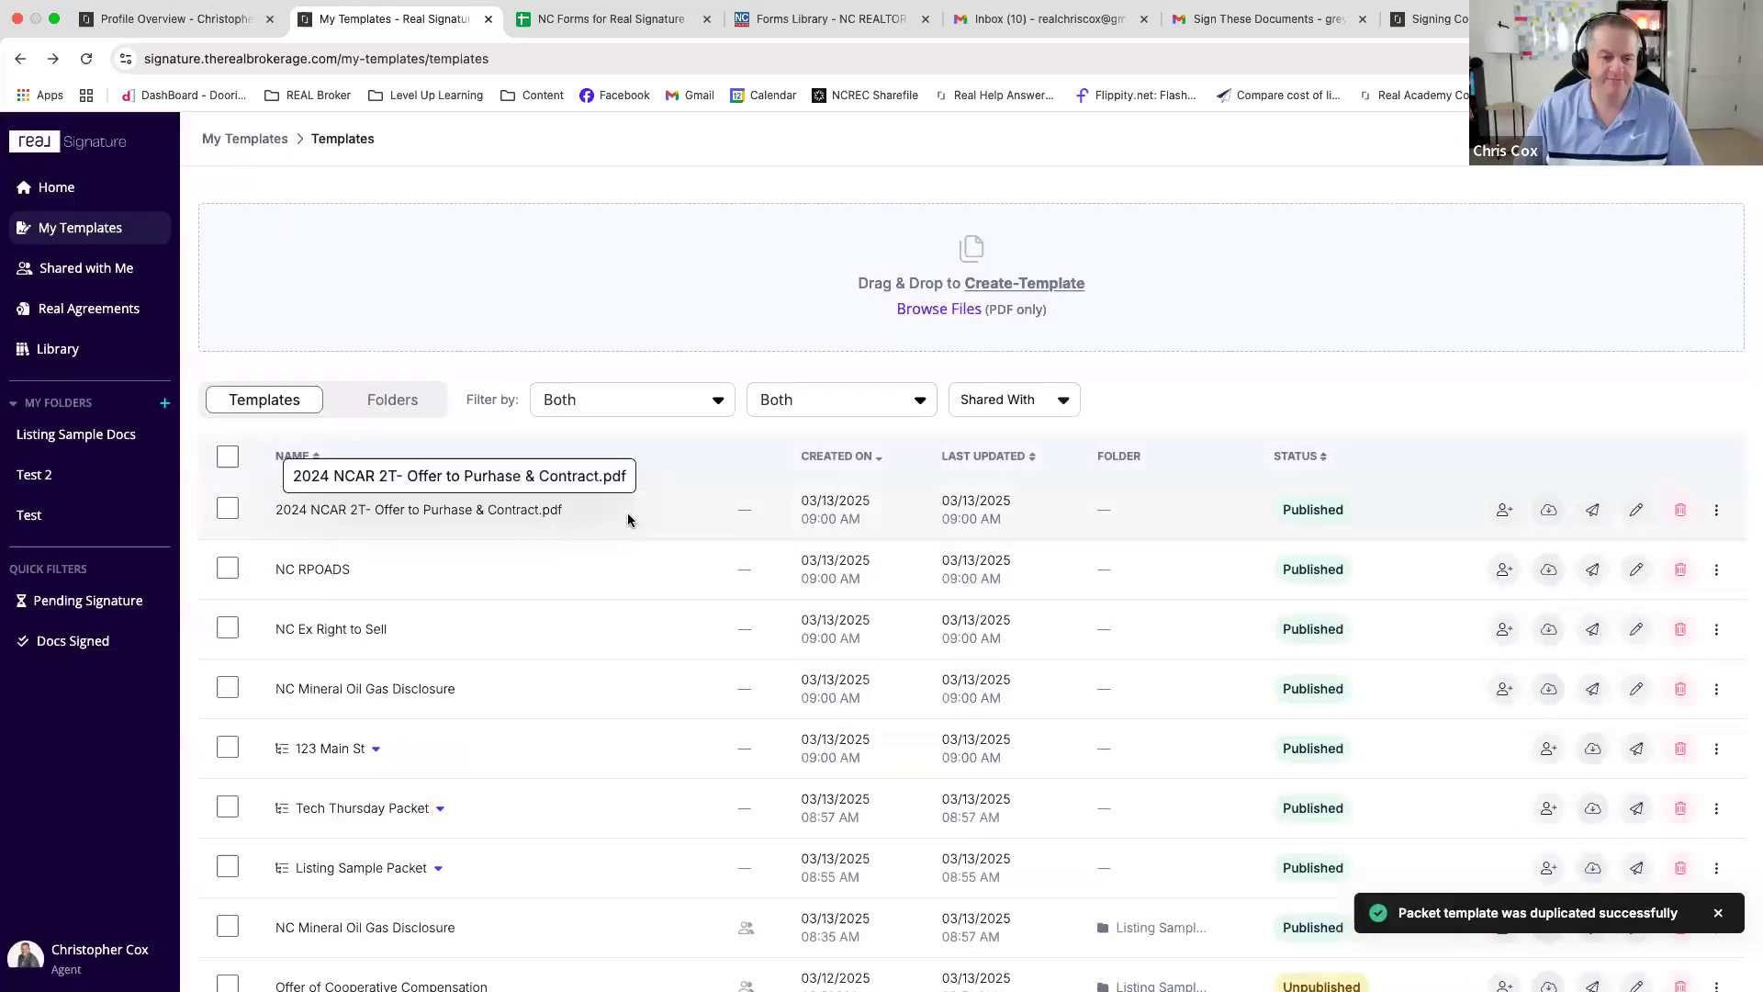
# - Delete NC Mineral Oil Gas Disclosure from the documents inside the newly copied packet
pyautogui.click(395, 399)
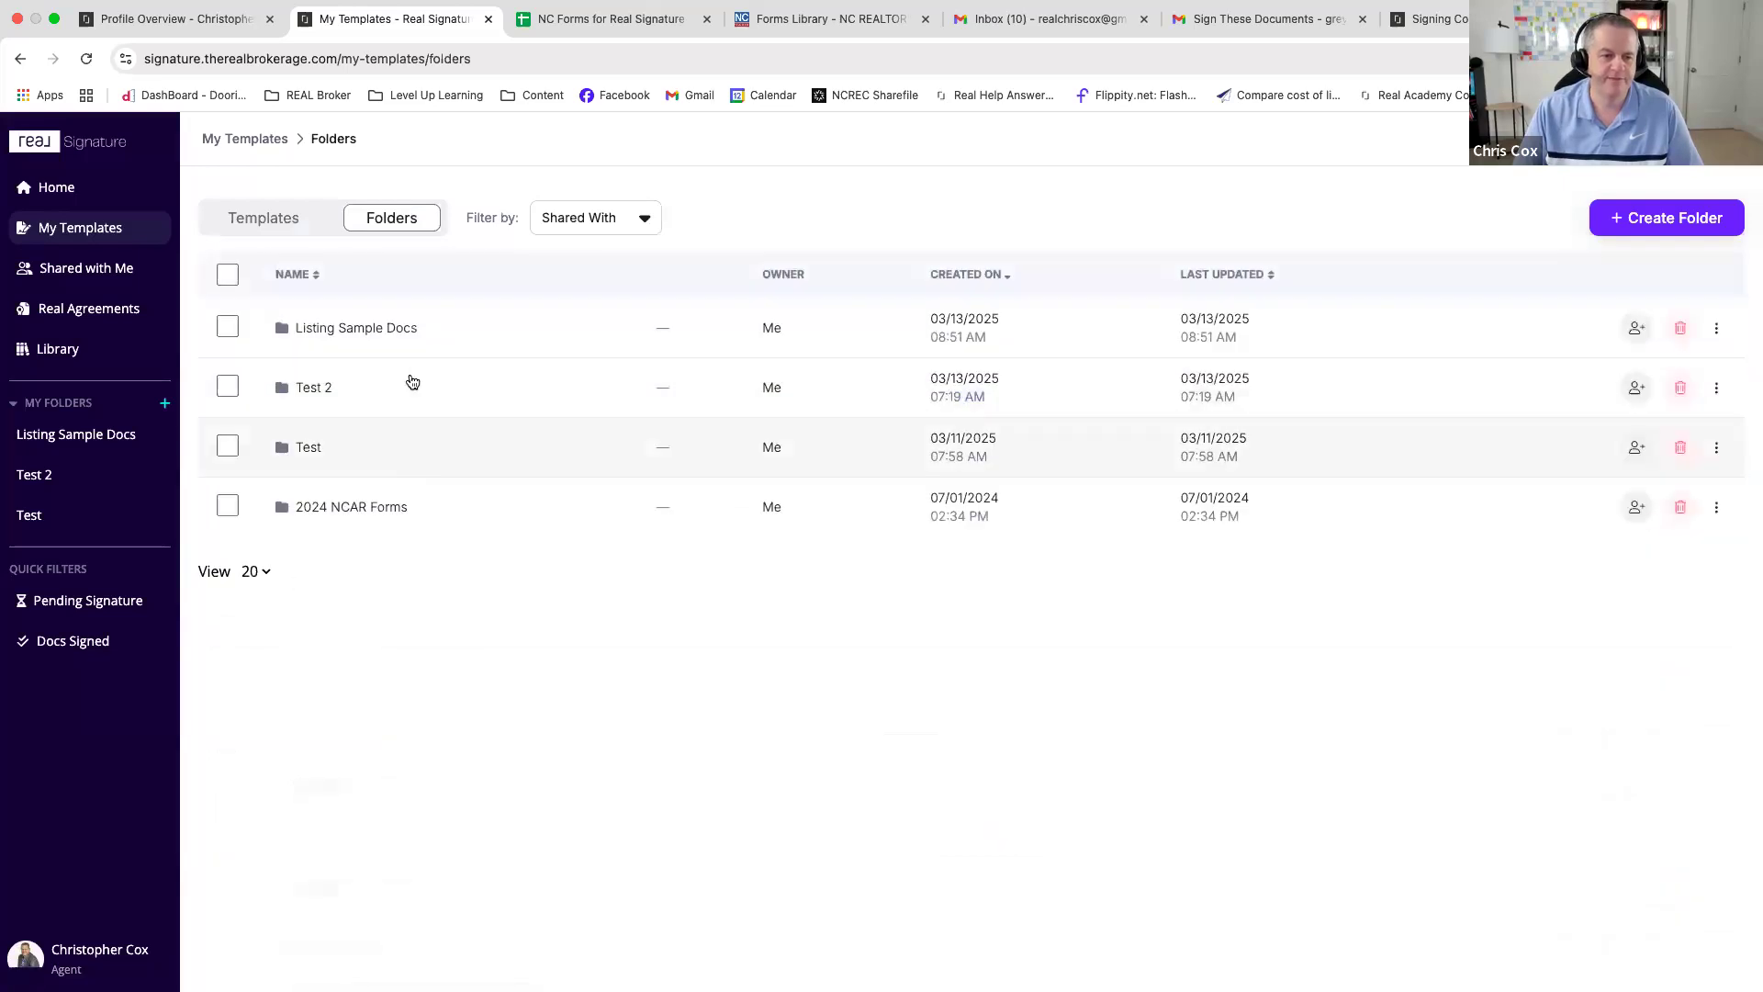
pyautogui.click(262, 218)
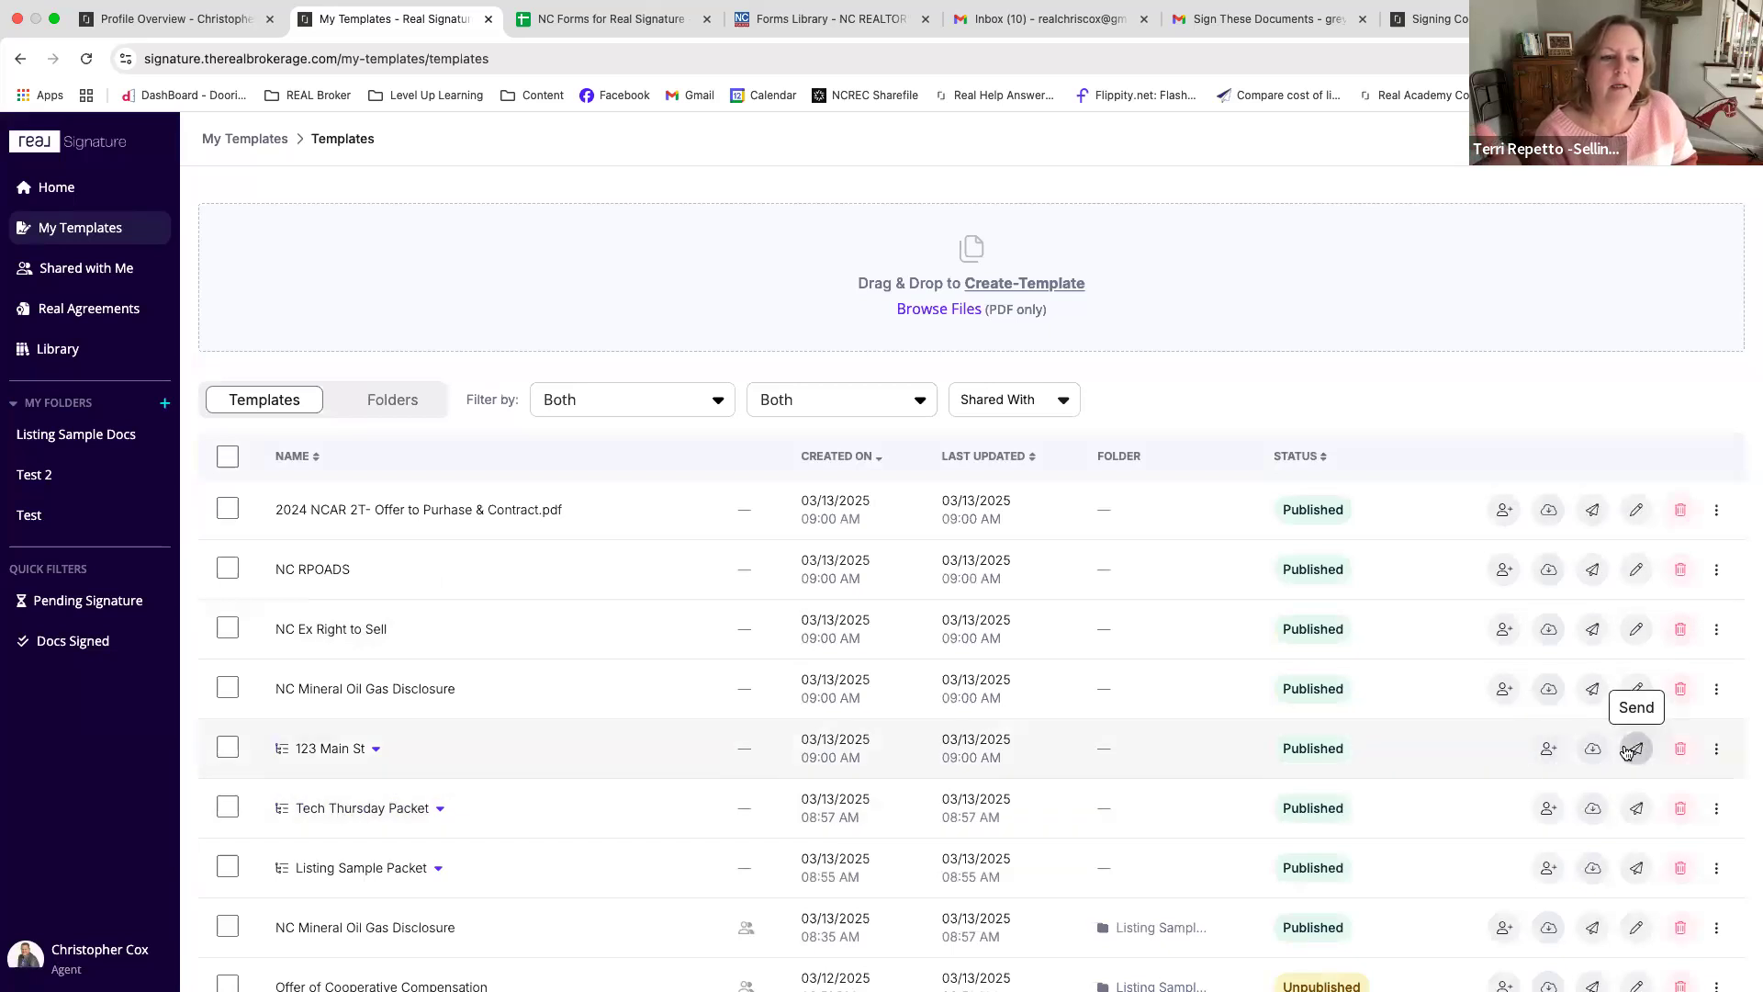
pyautogui.click(373, 750)
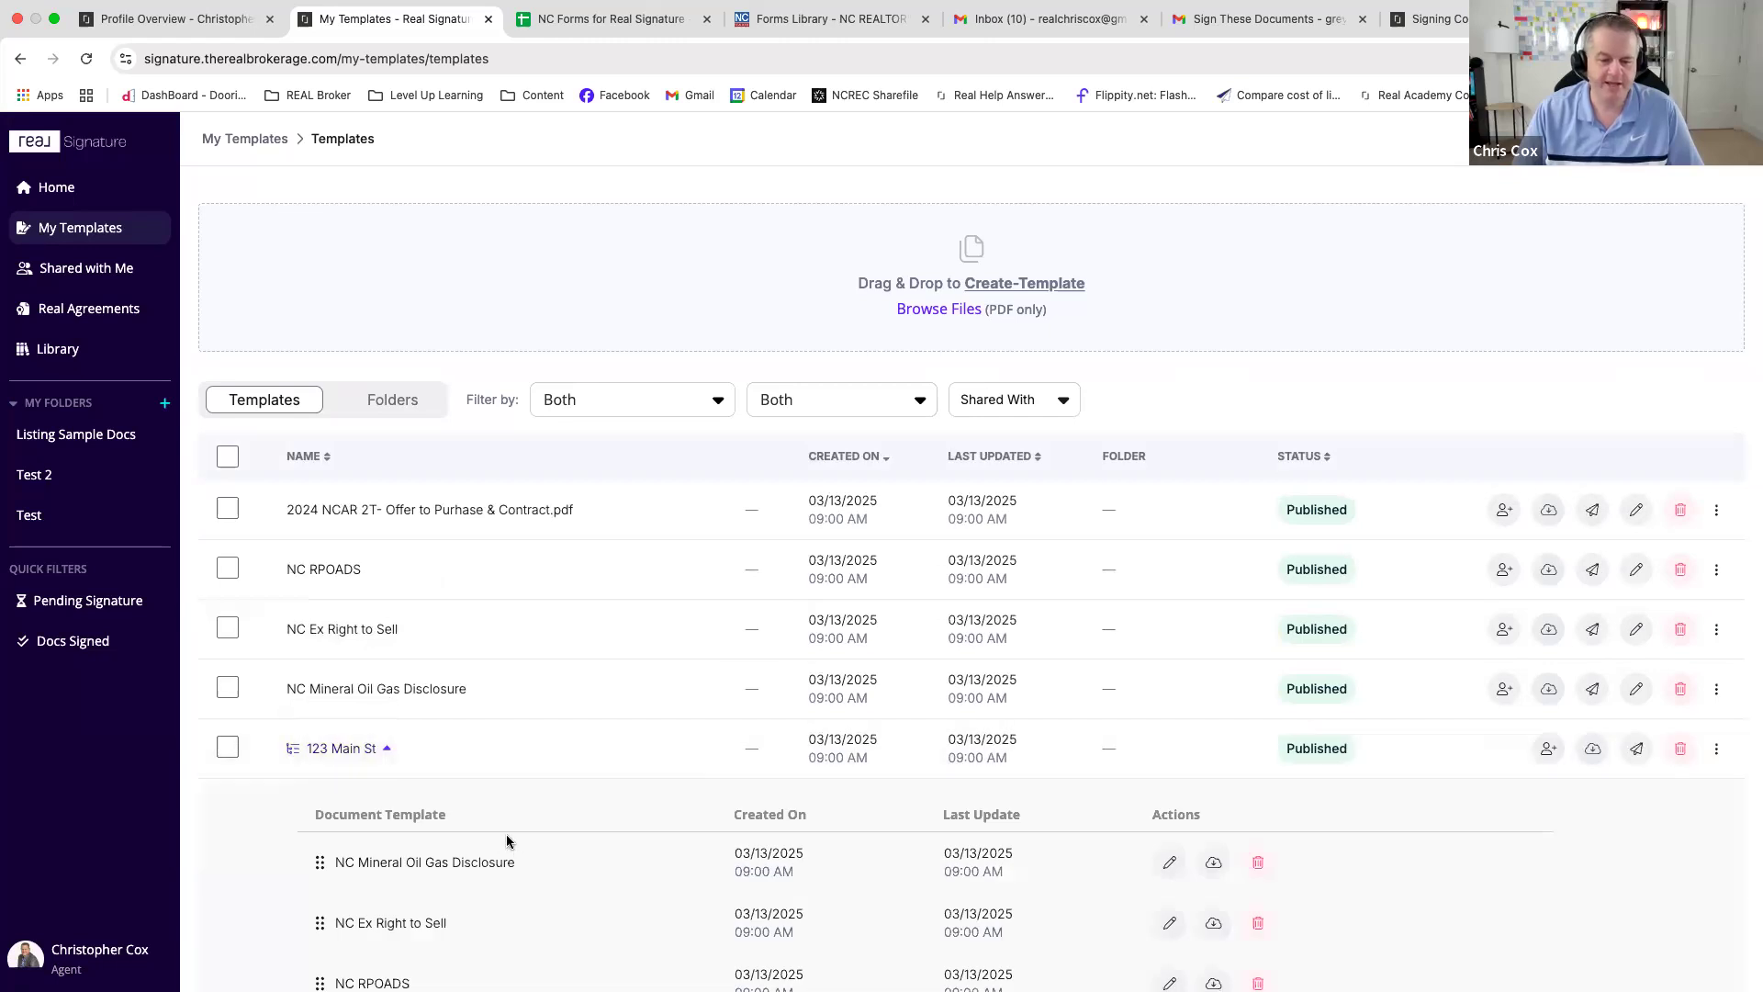
pyautogui.scroll(-2, 588, 844)
pyautogui.scroll(-1, 628, 847)
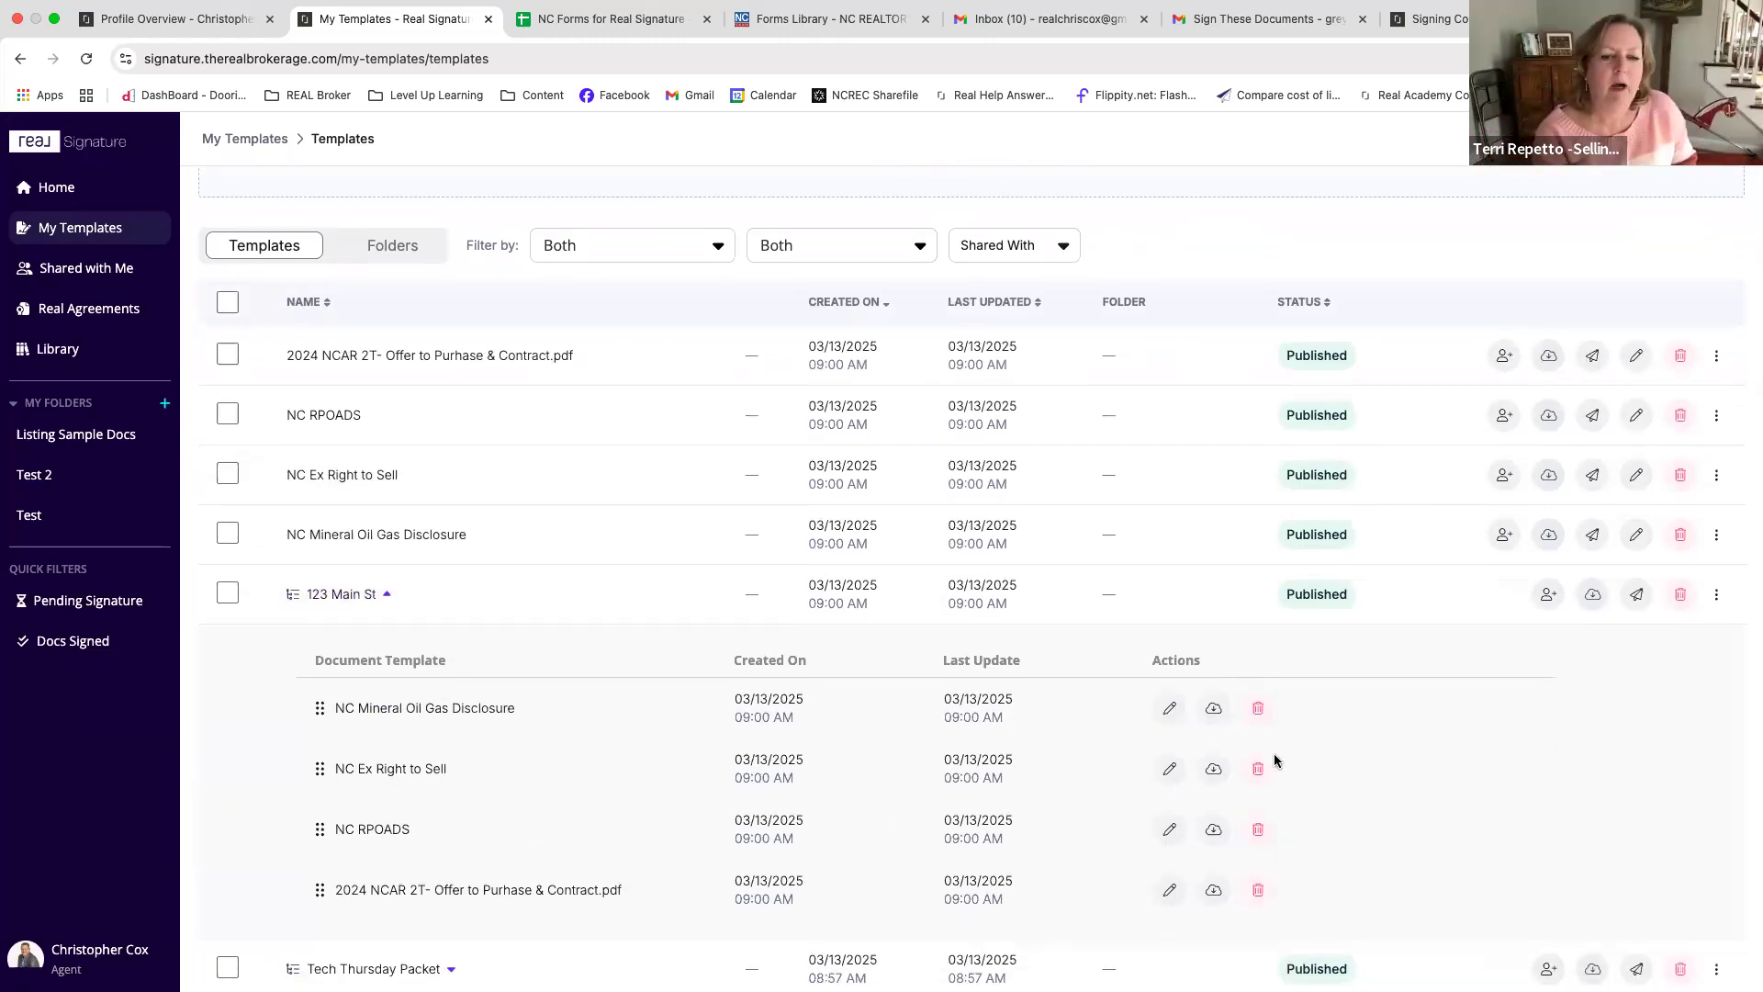
pyautogui.click(1262, 716)
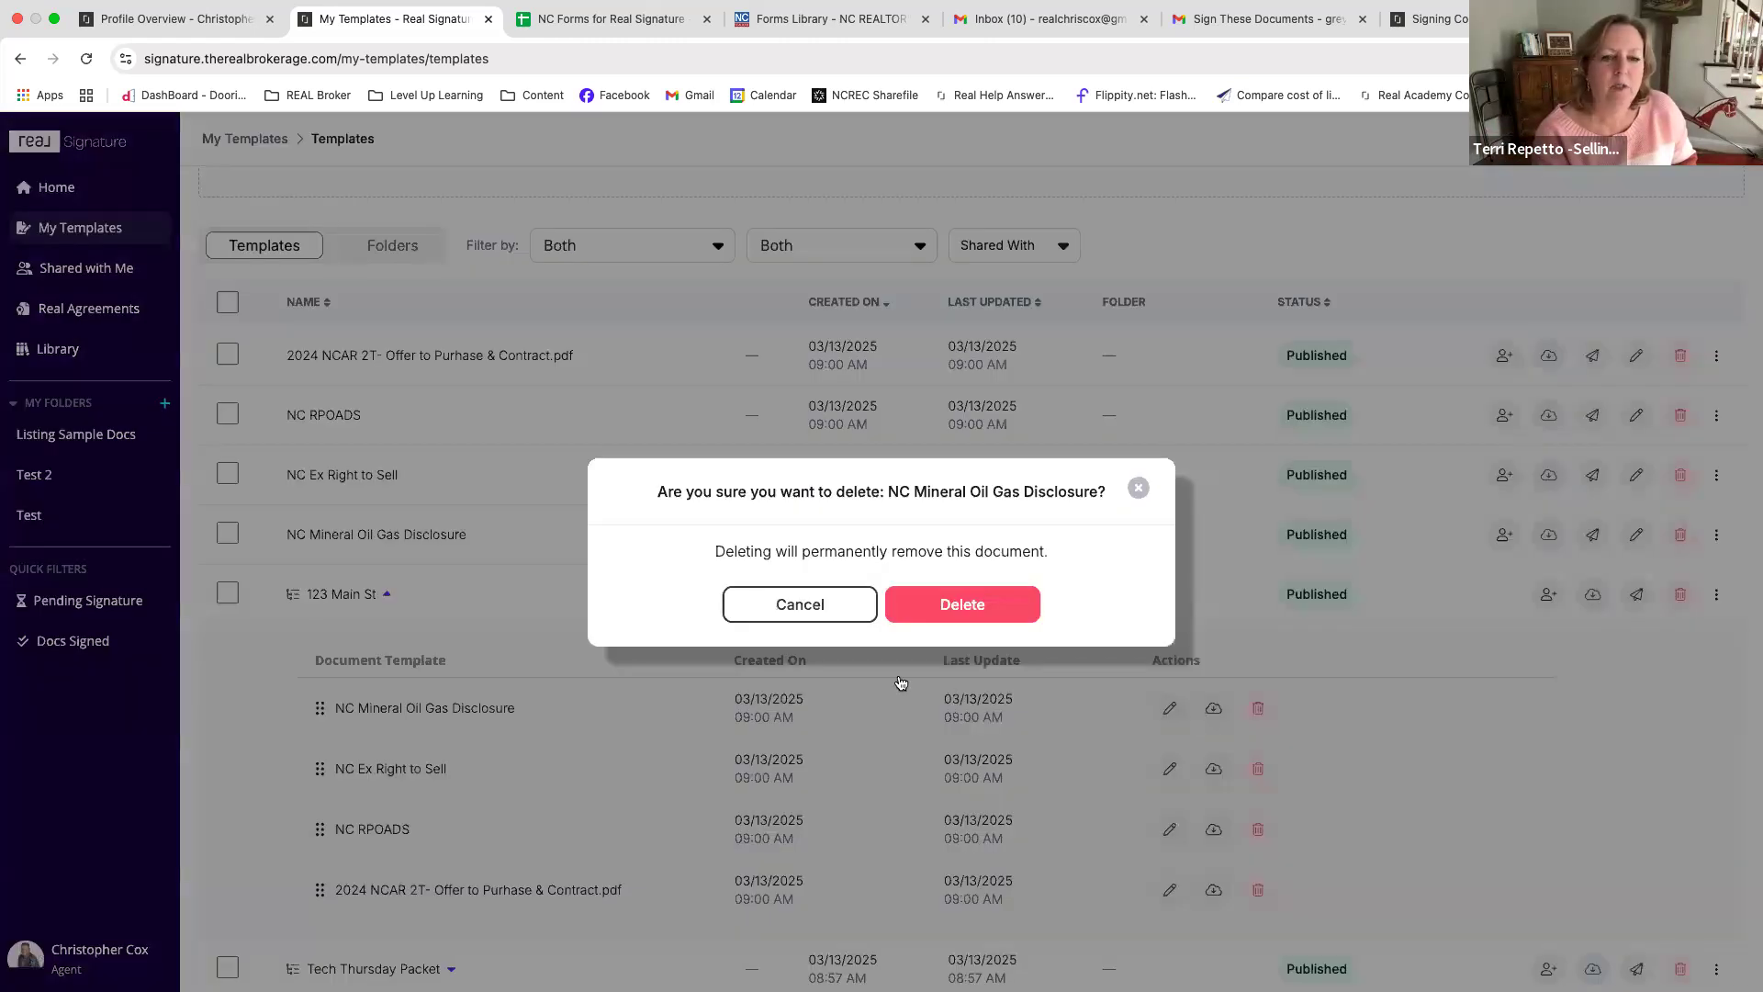
pyautogui.click(961, 603)
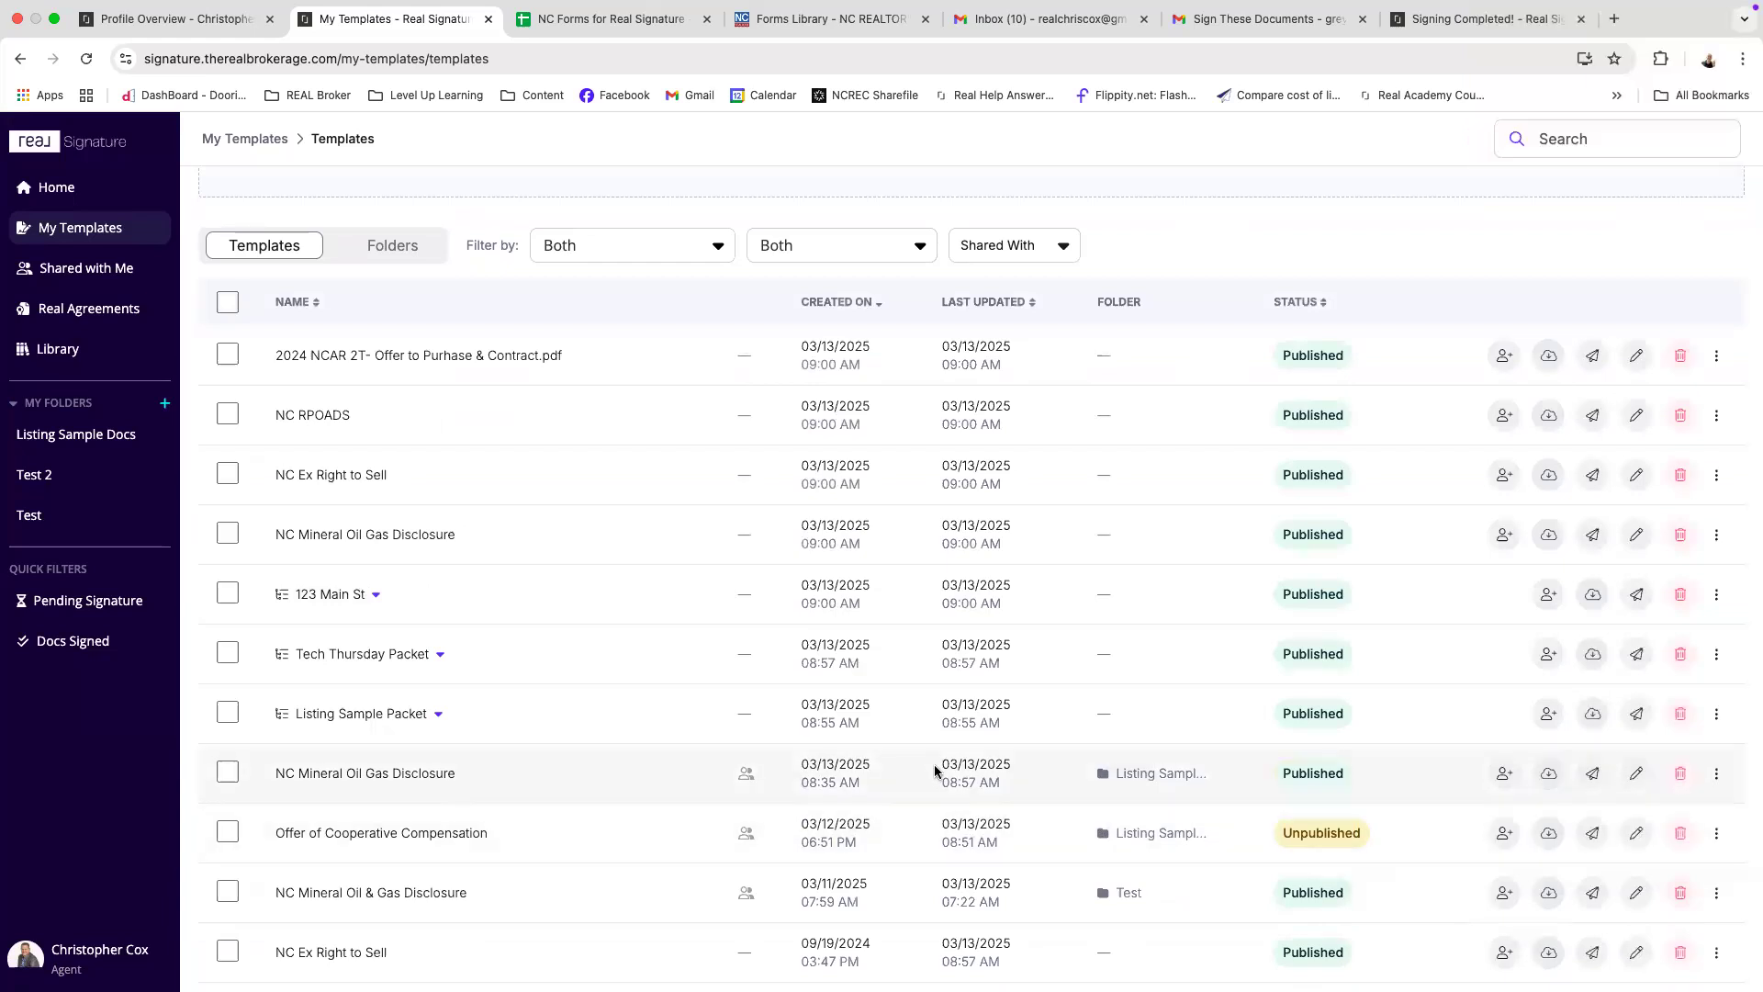
# - Show only the completed documents among those sent for signature
pyautogui.scroll(2, 934, 767)
pyautogui.scroll(-3, 934, 767)
pyautogui.scroll(3, 934, 770)
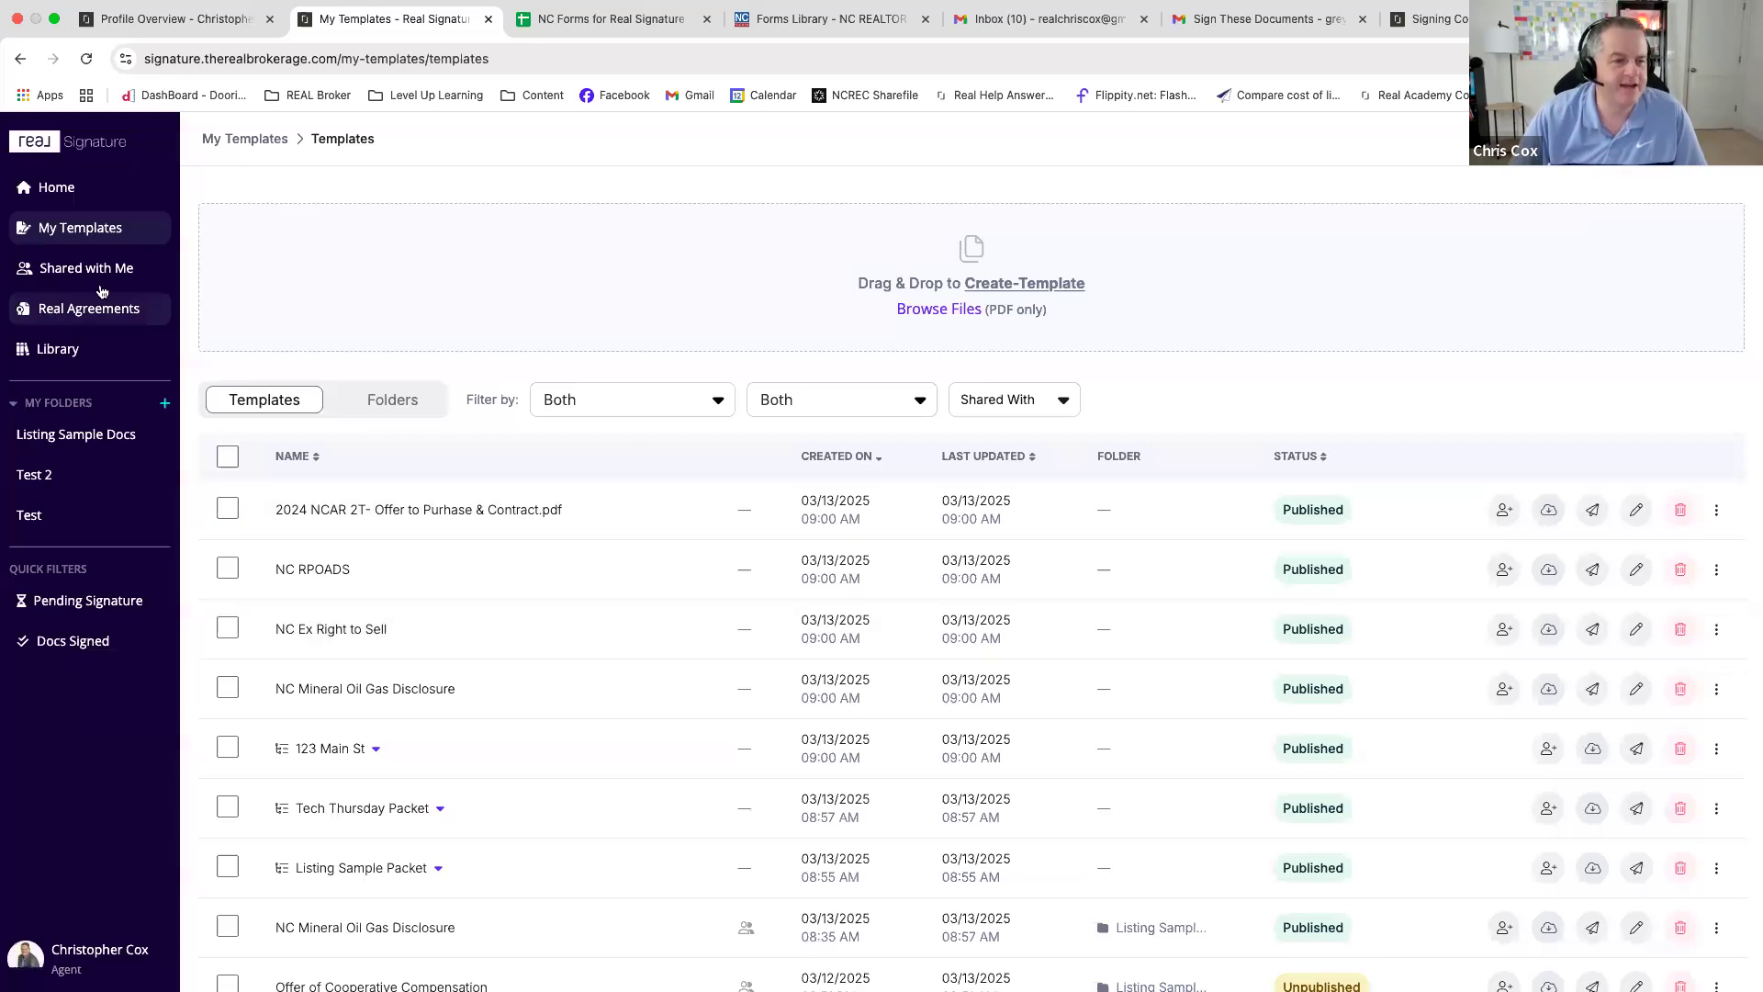
pyautogui.click(63, 189)
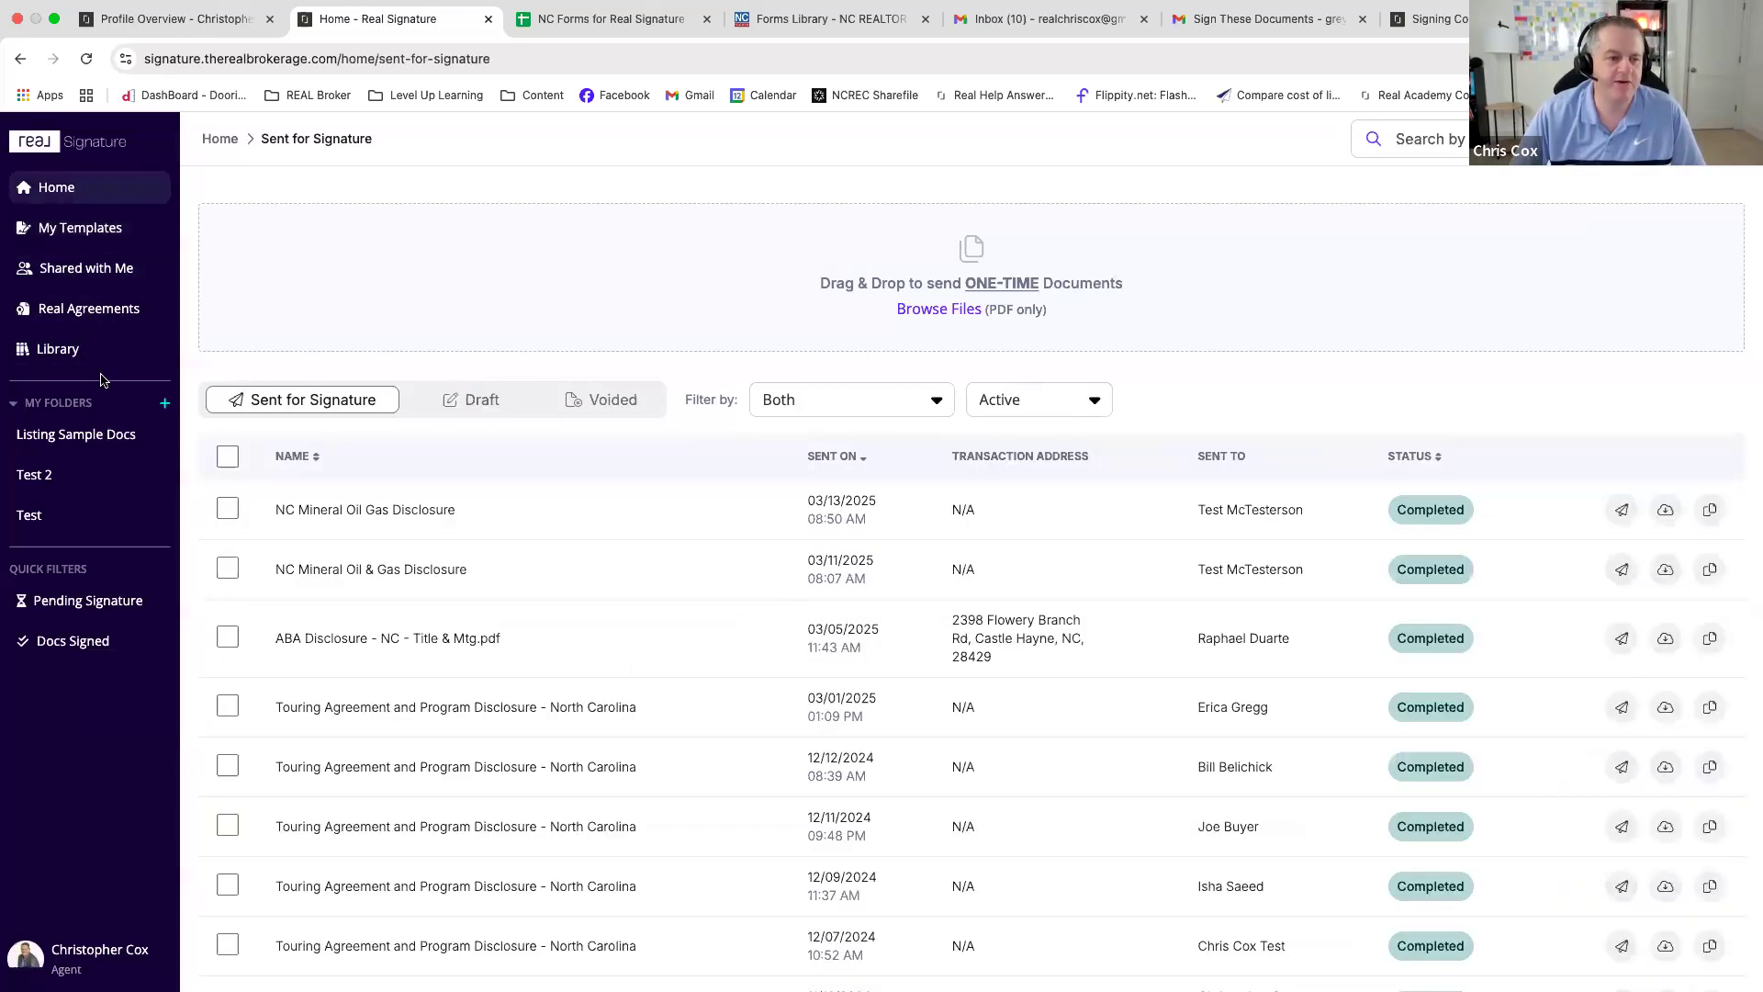
pyautogui.click(101, 643)
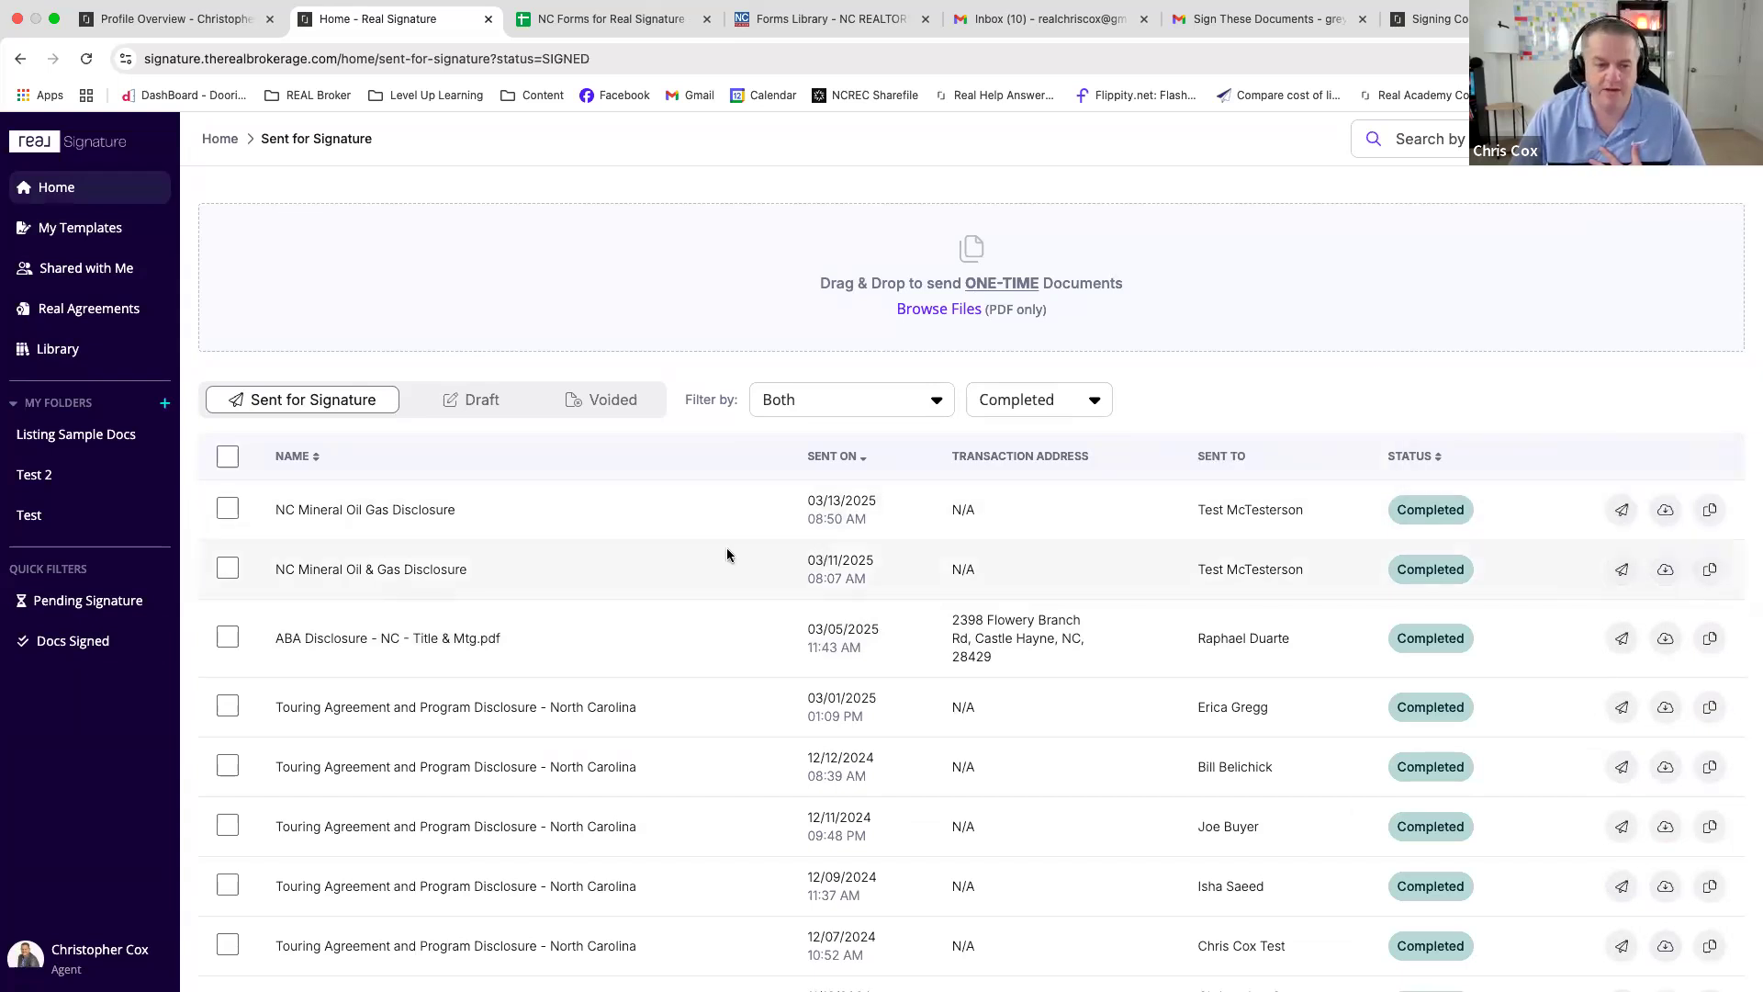
# - Preview the completed NC Mineral Oil Gas Disclosure sent on 03/13/2025 and examine its answers, property address and owner signature
pyautogui.click(408, 511)
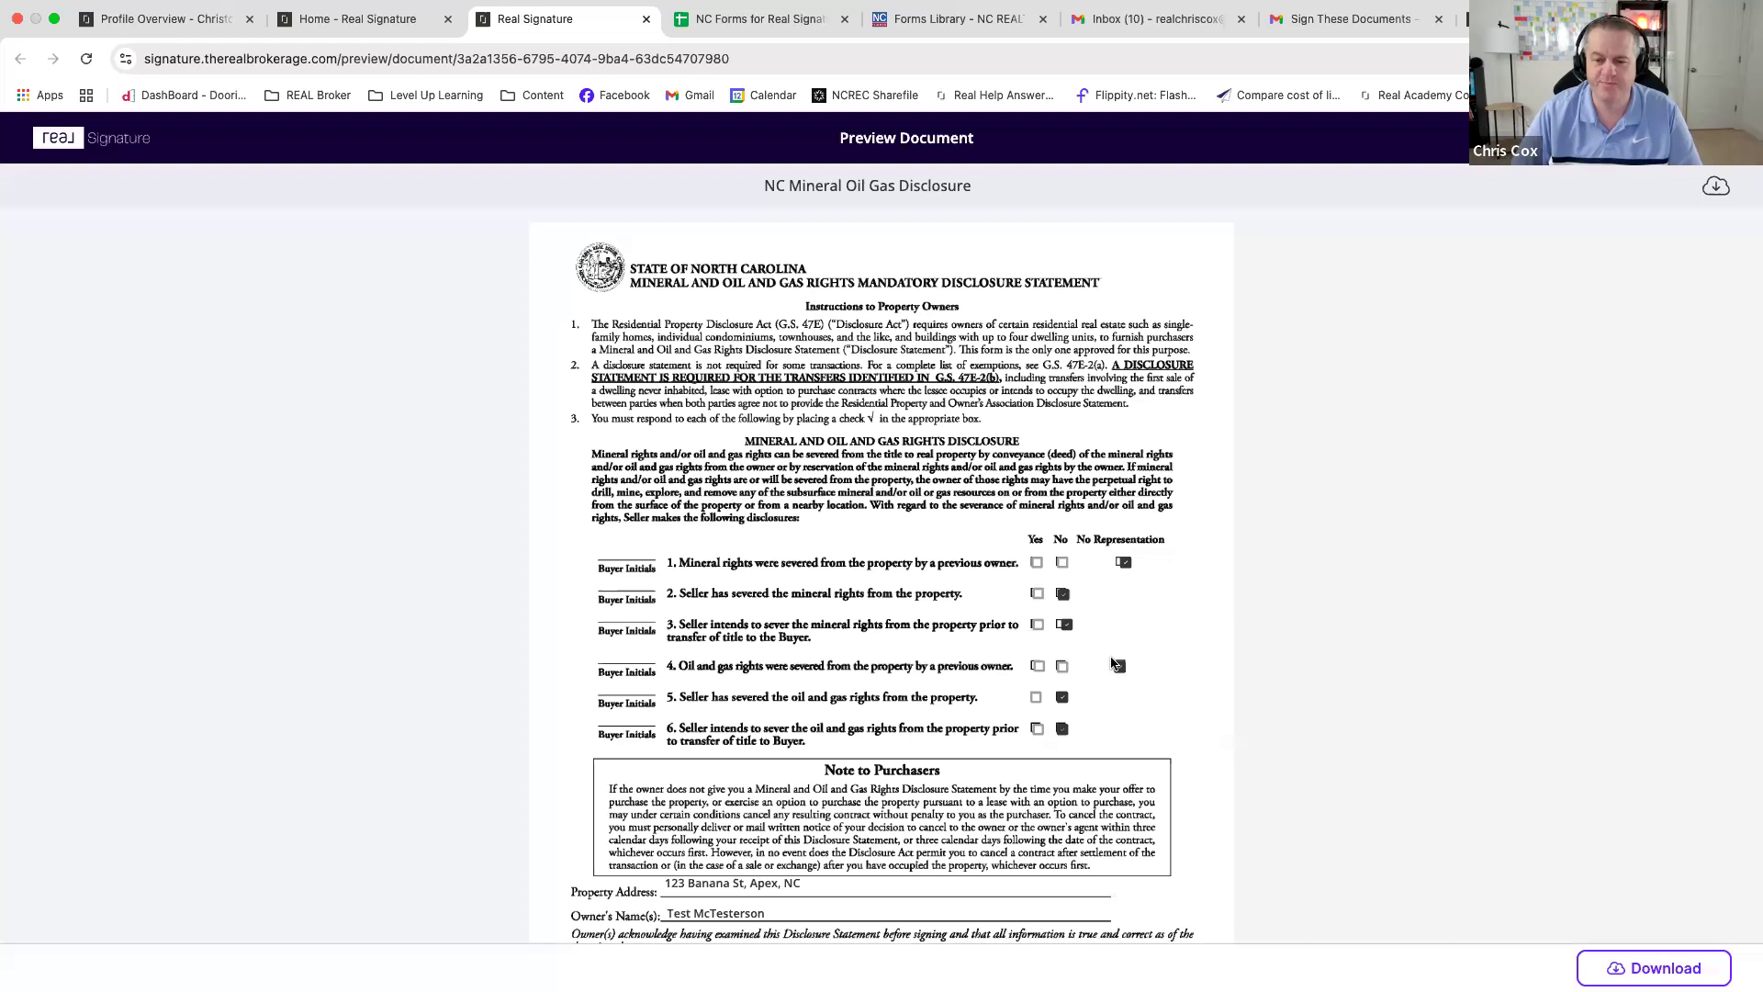
pyautogui.scroll(-1, 794, 806)
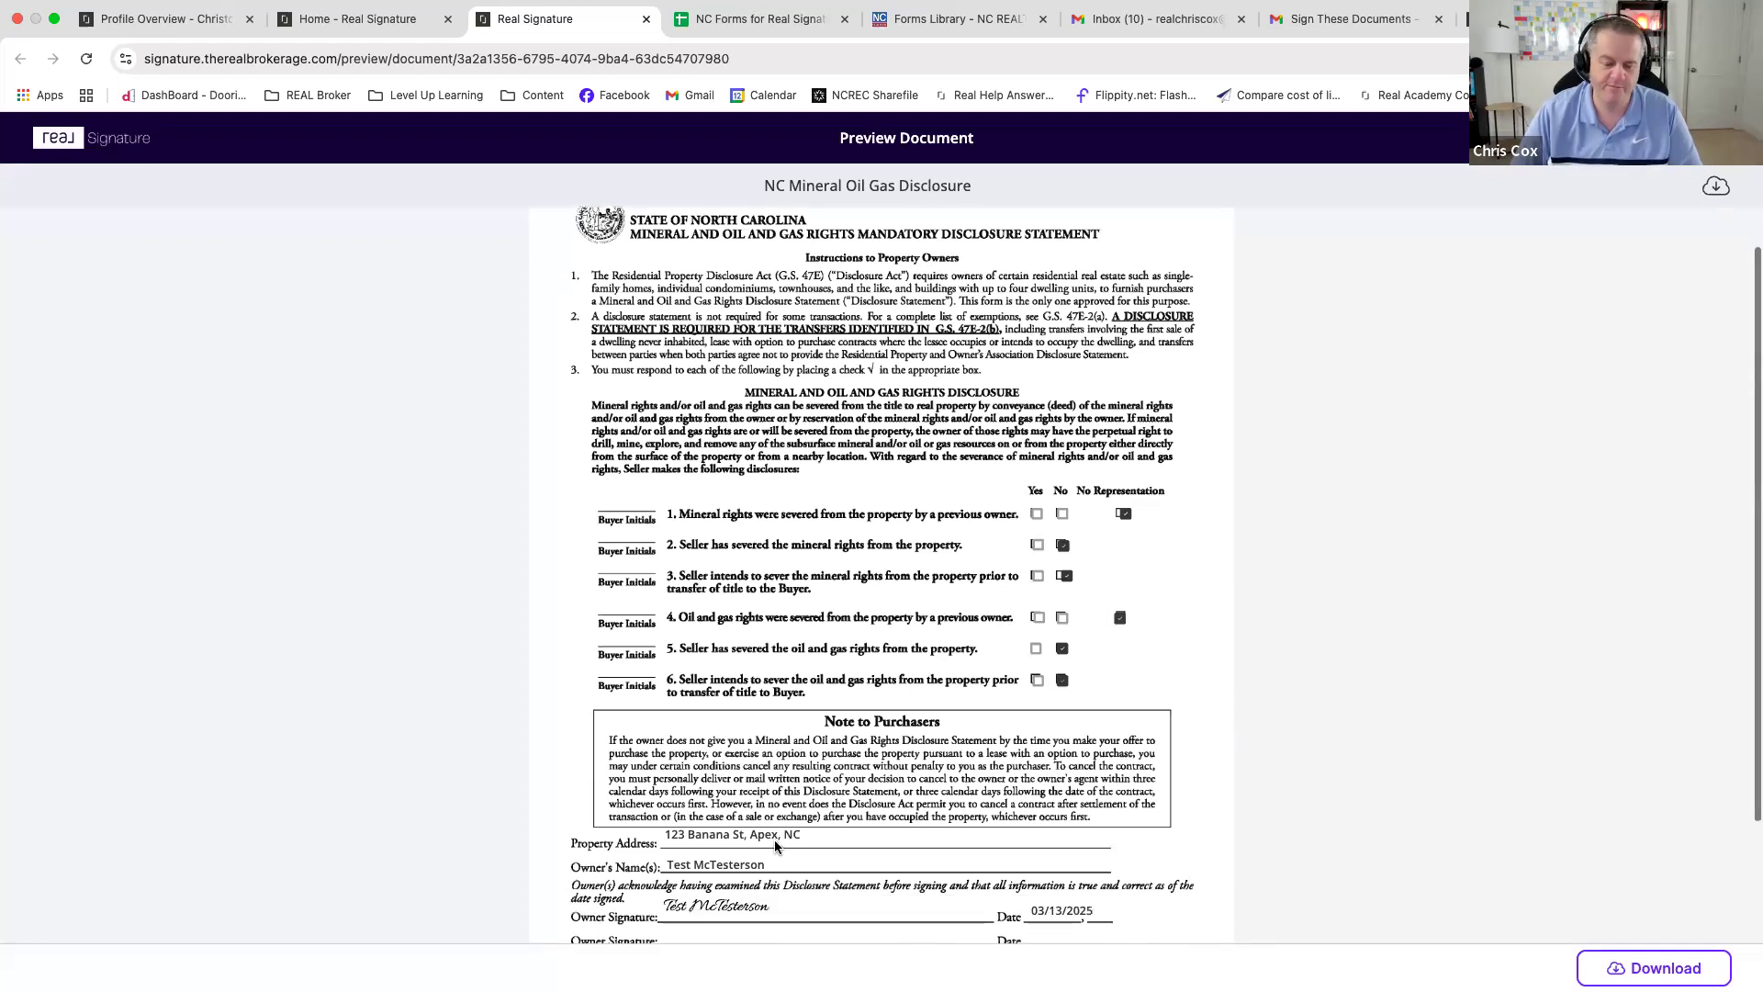
pyautogui.scroll(-2, 781, 839)
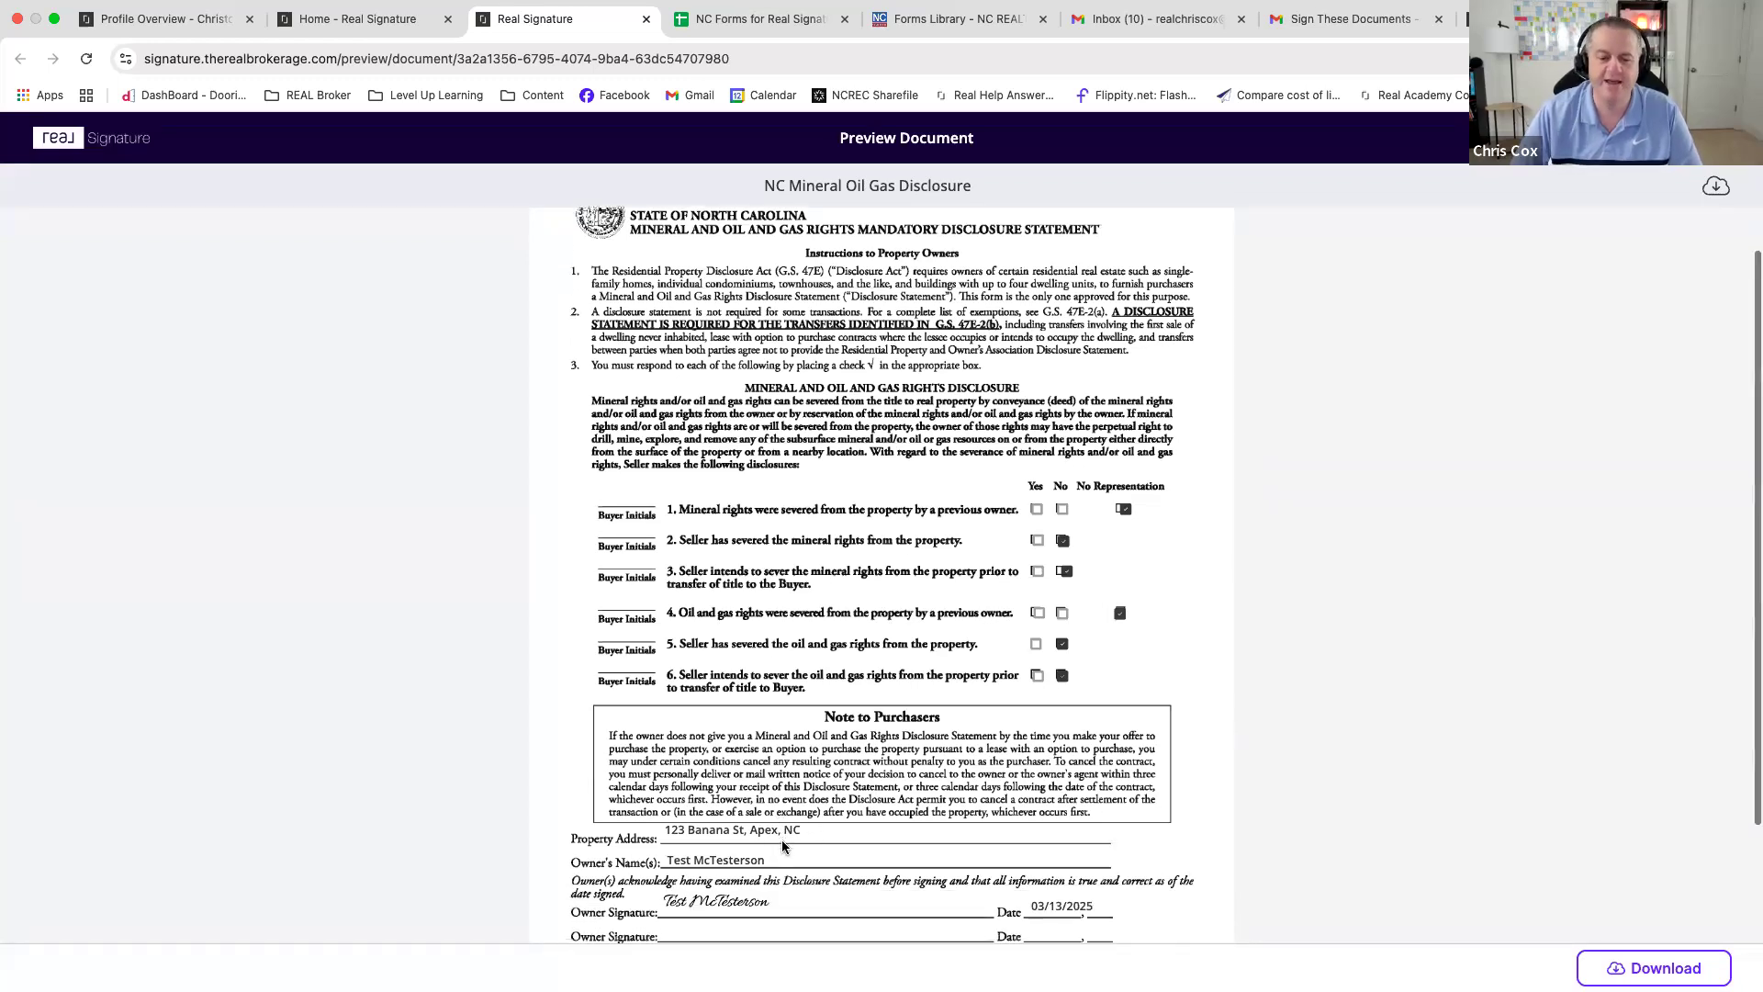
pyautogui.scroll(3, 782, 845)
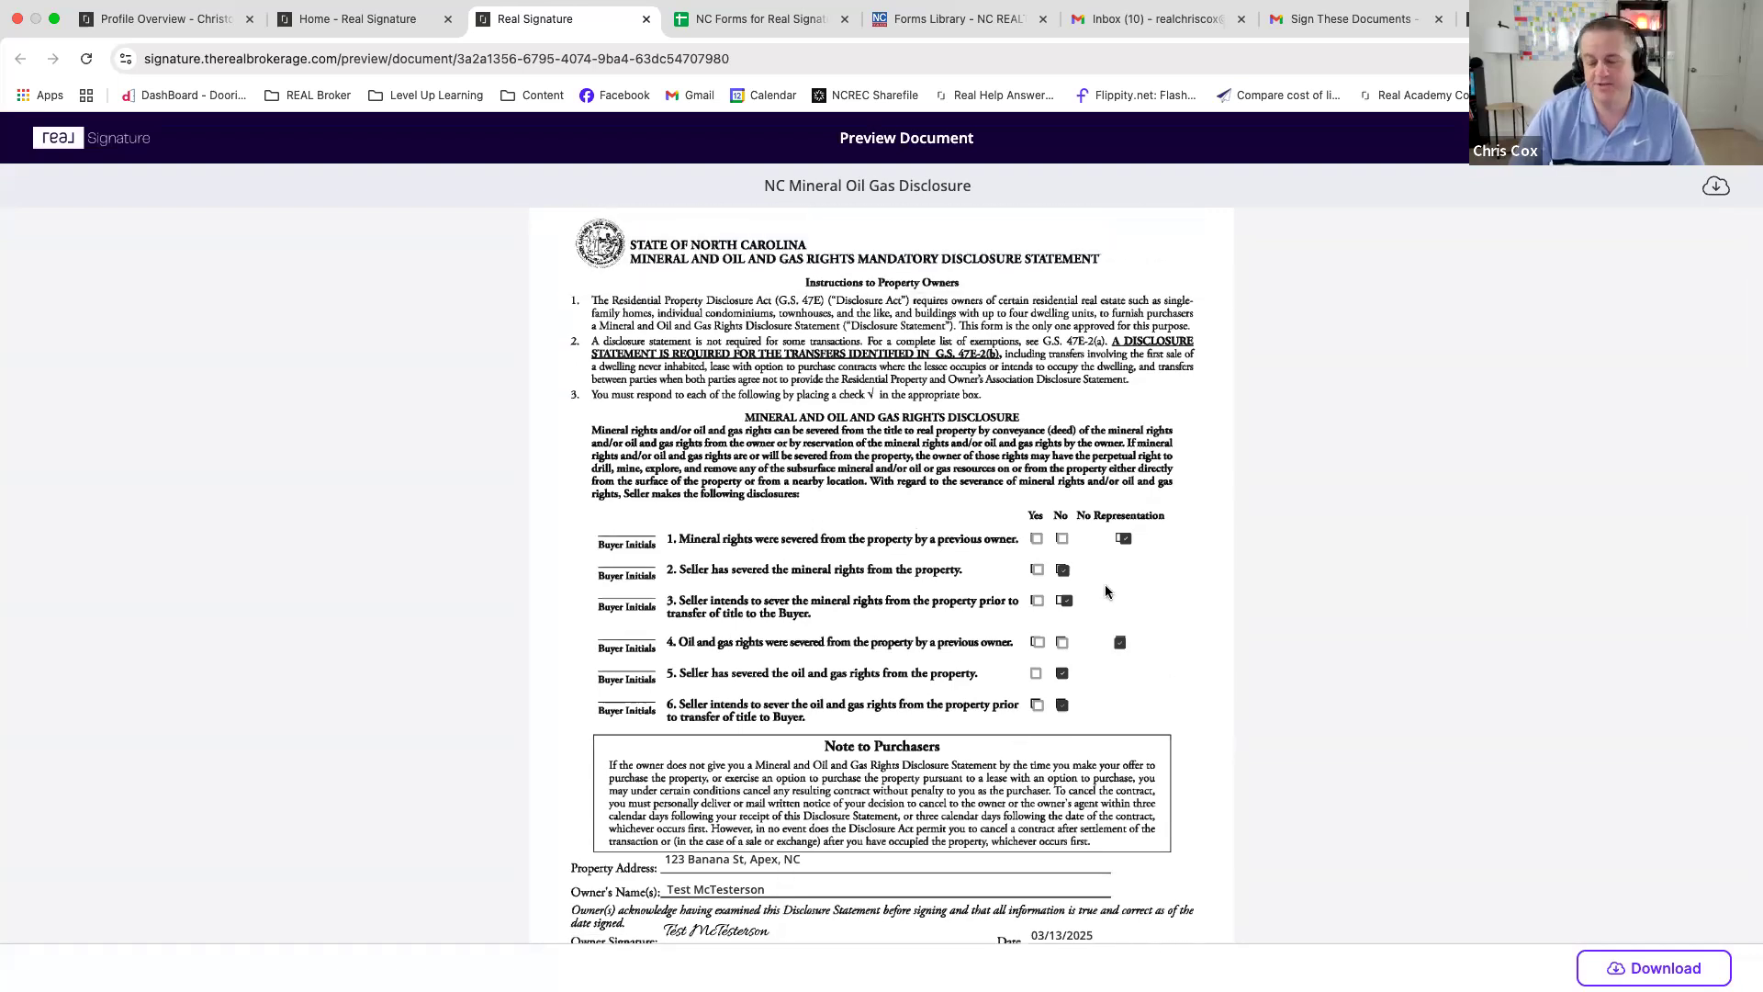
pyautogui.scroll(1, 1134, 558)
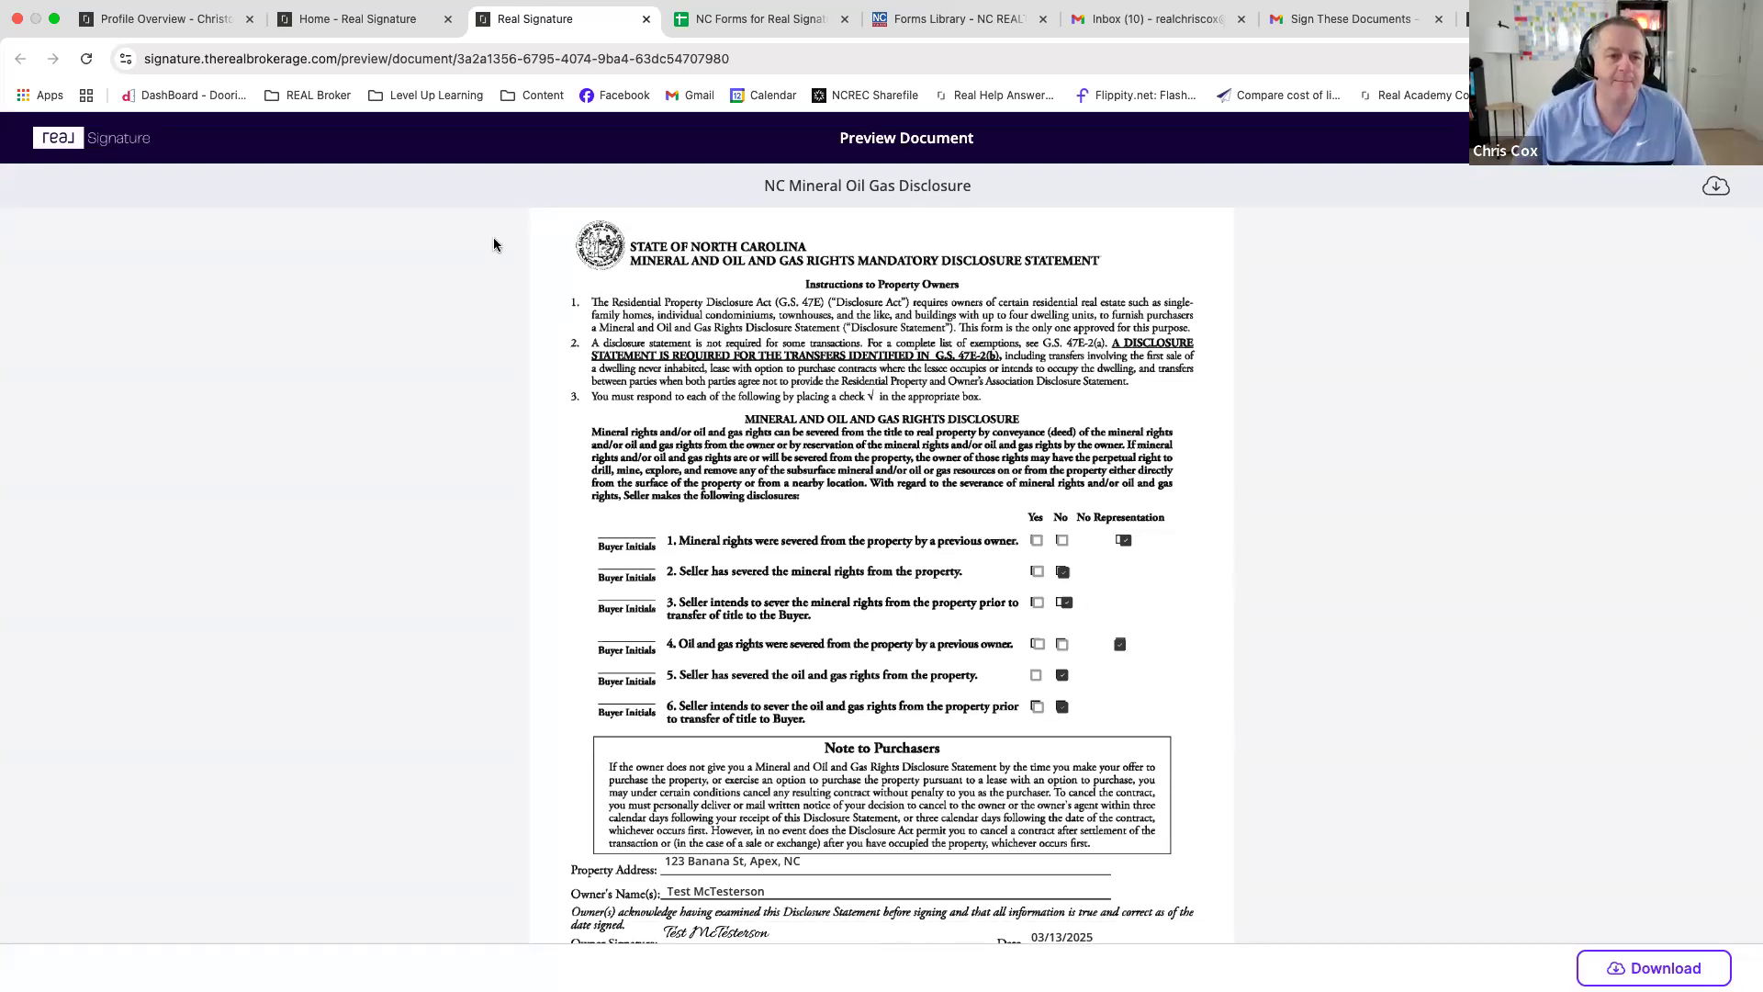
# - Return to the Sent for Signature list and look through the completed documents
pyautogui.click(358, 19)
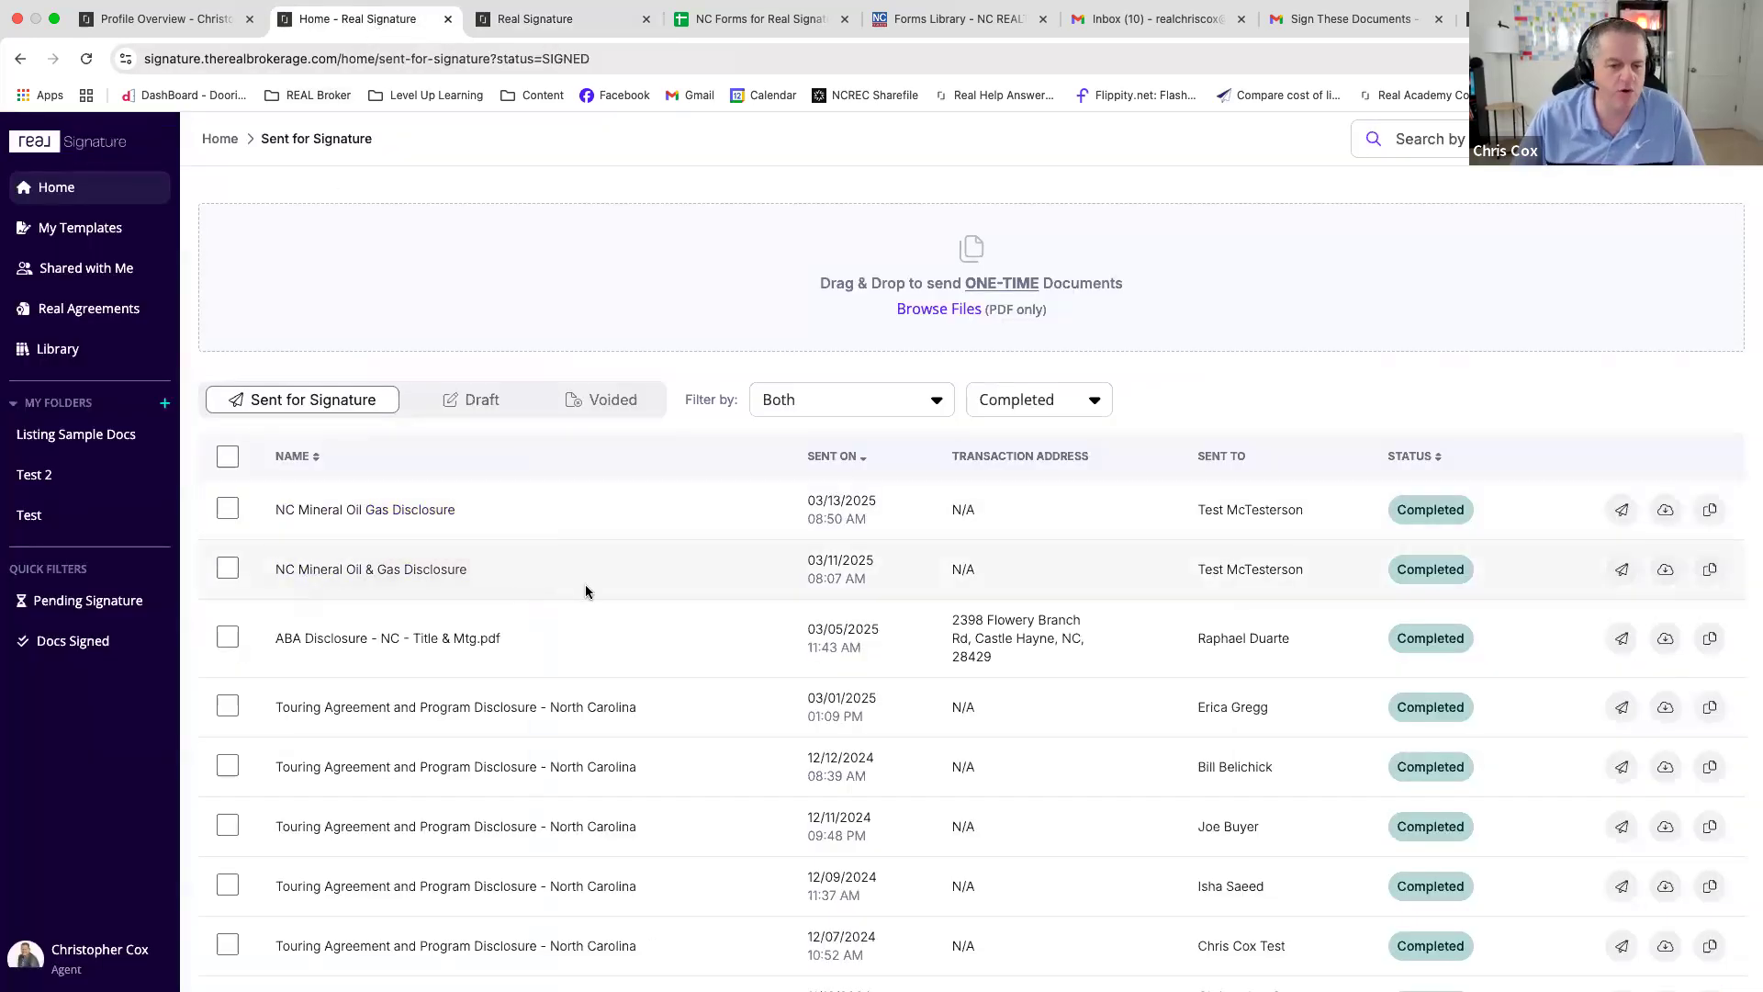
pyautogui.scroll(-3, 611, 591)
pyautogui.scroll(3, 625, 592)
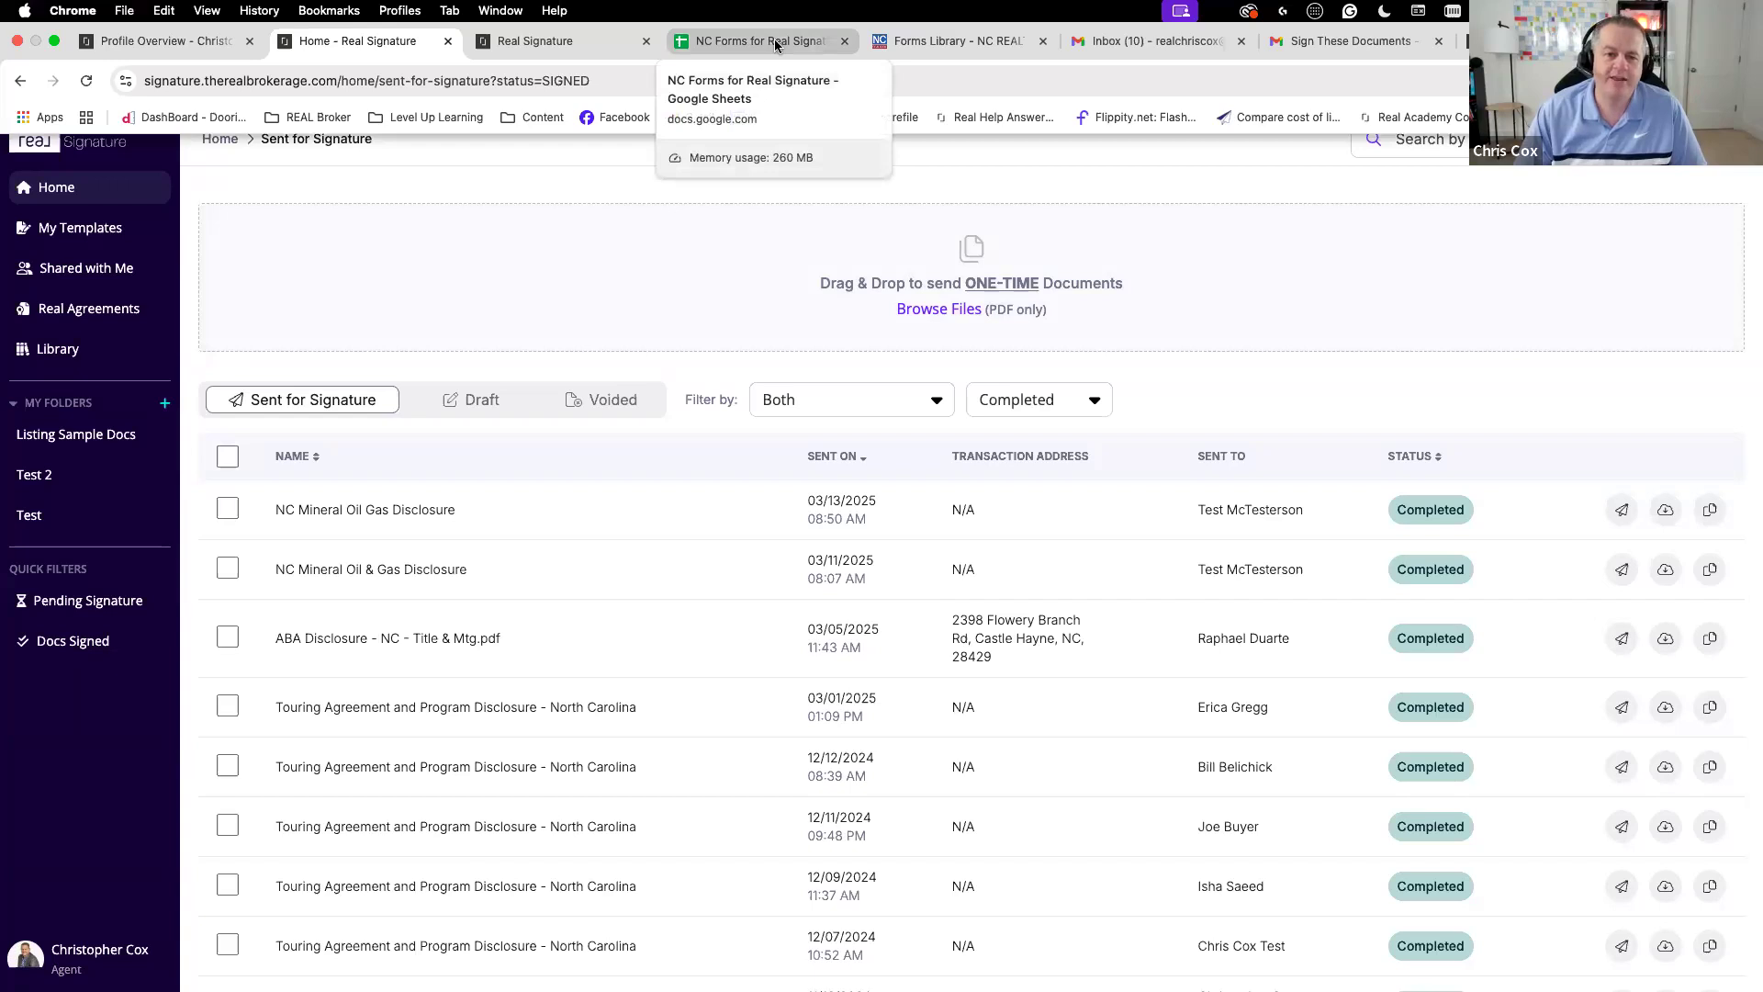
# - Switch to the NC Forms for Real Signature Google Sheet, dismiss its sharing settings and replace the creator's first name for the RPOADS form
pyautogui.click(776, 41)
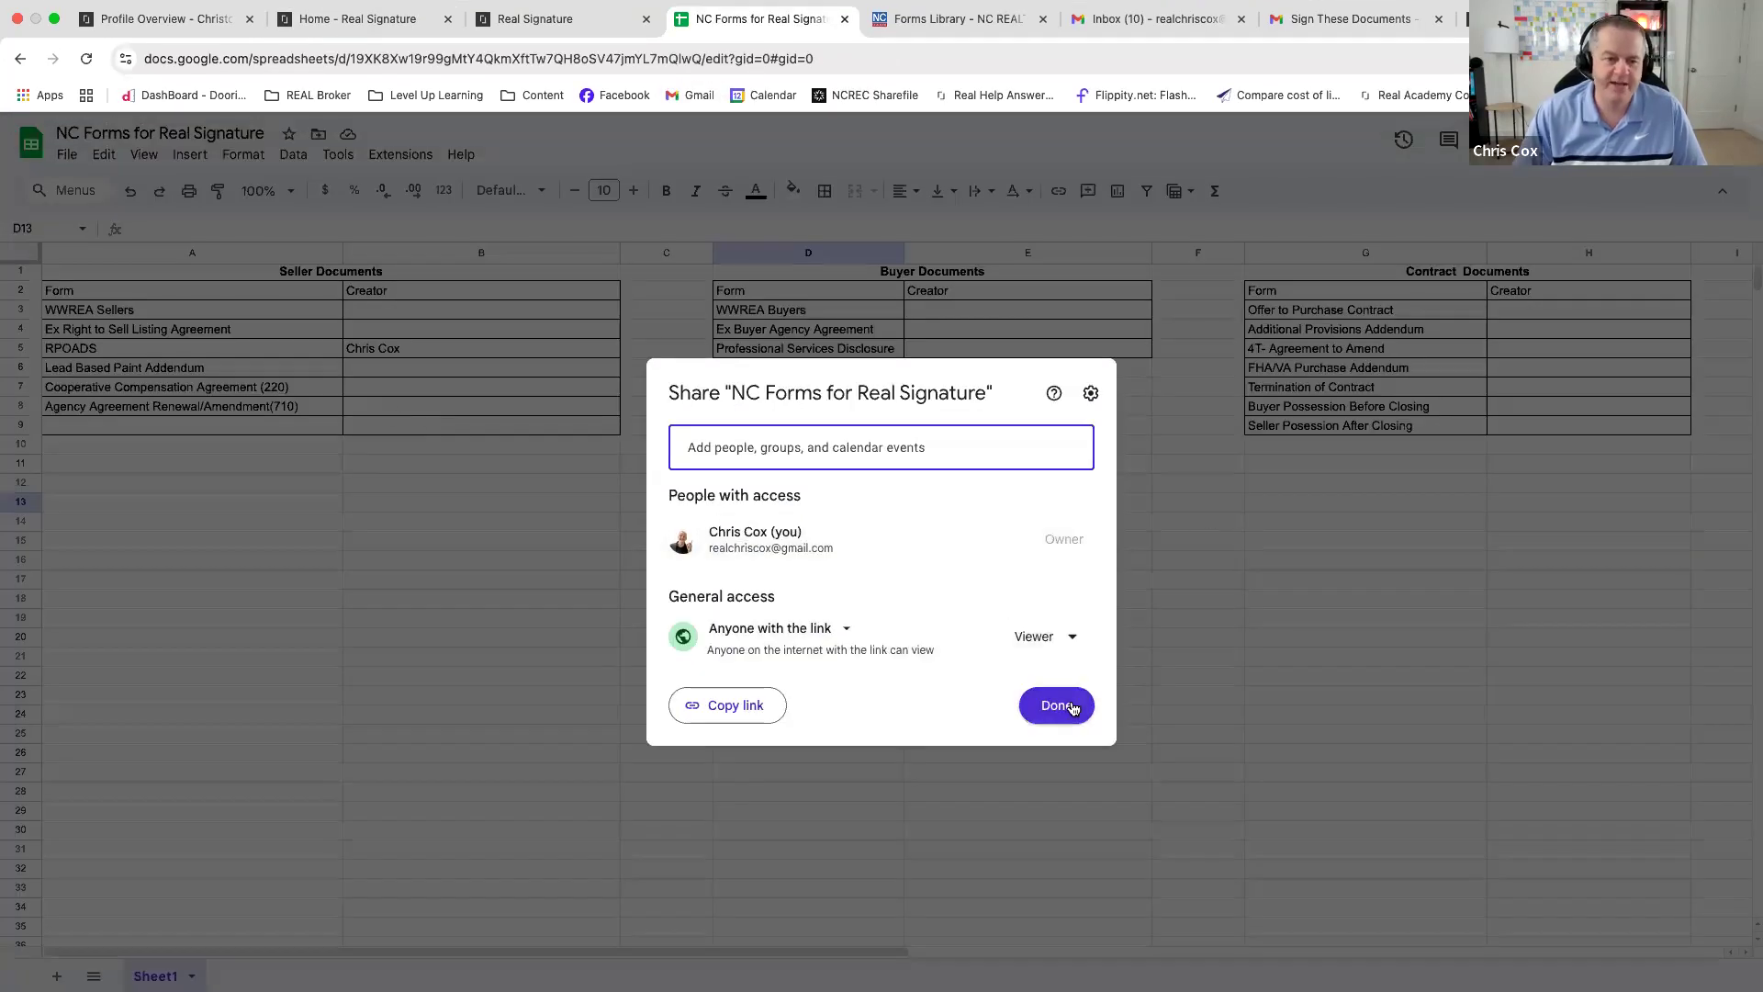
pyautogui.click(1056, 706)
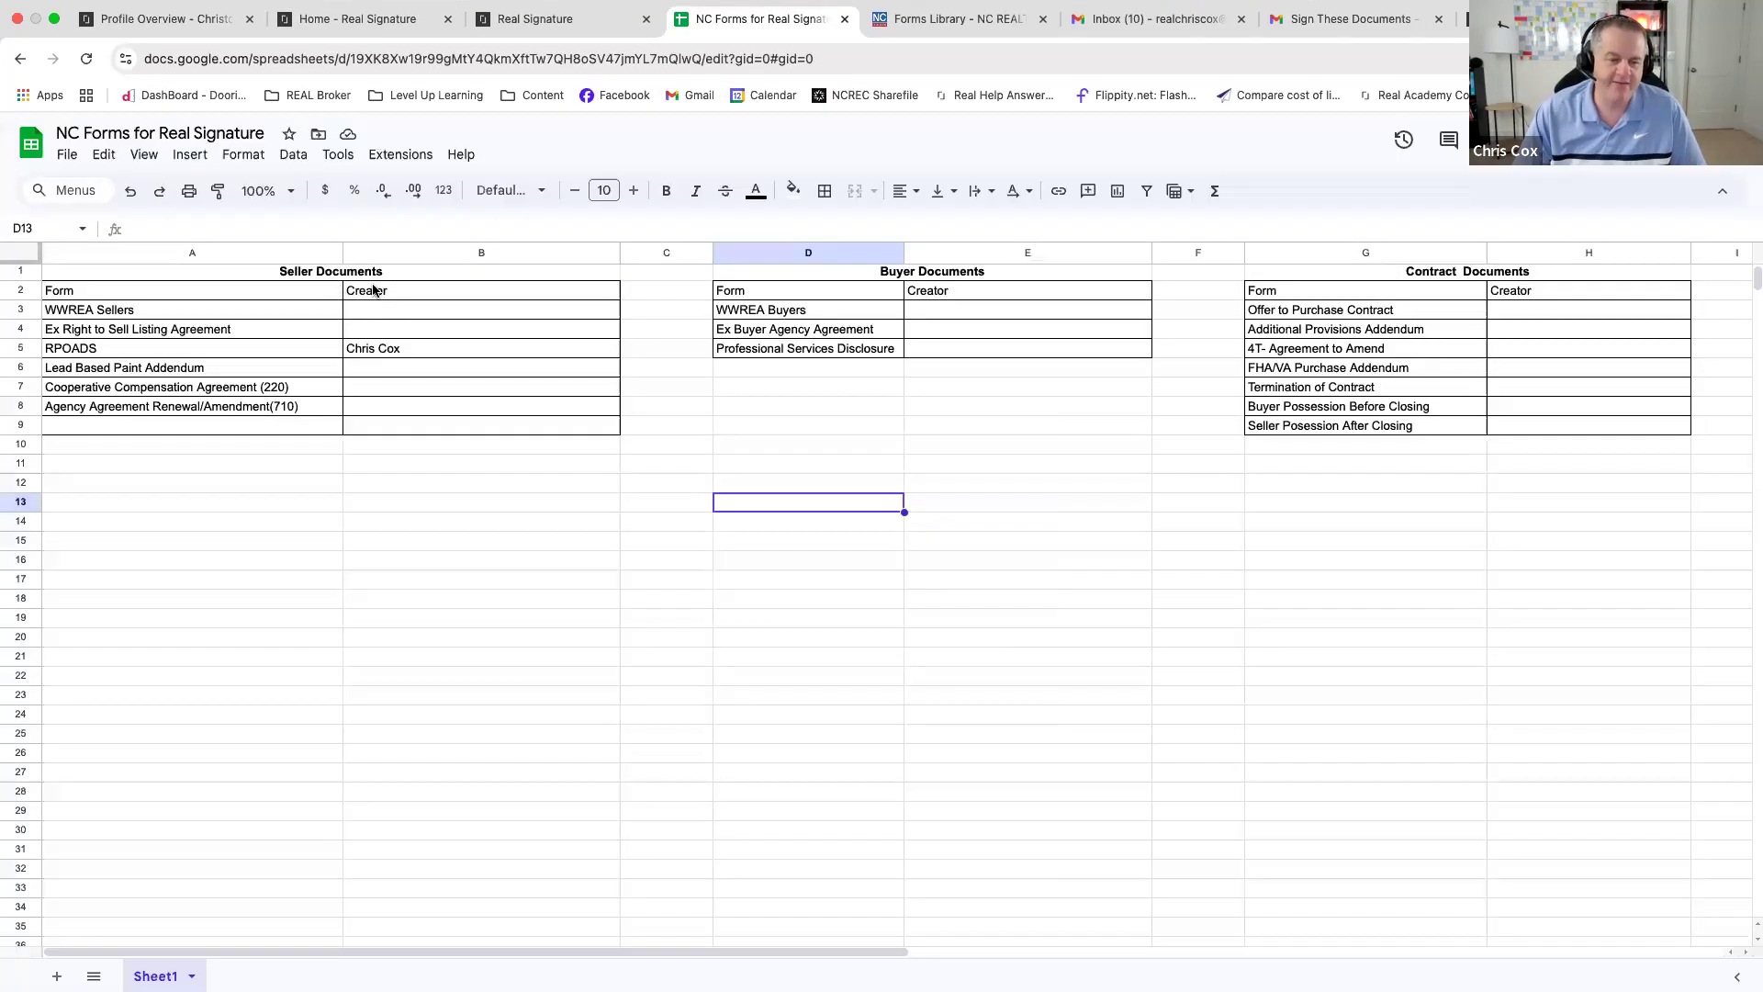
pyautogui.click(404, 350)
pyautogui.doubleClick(376, 347)
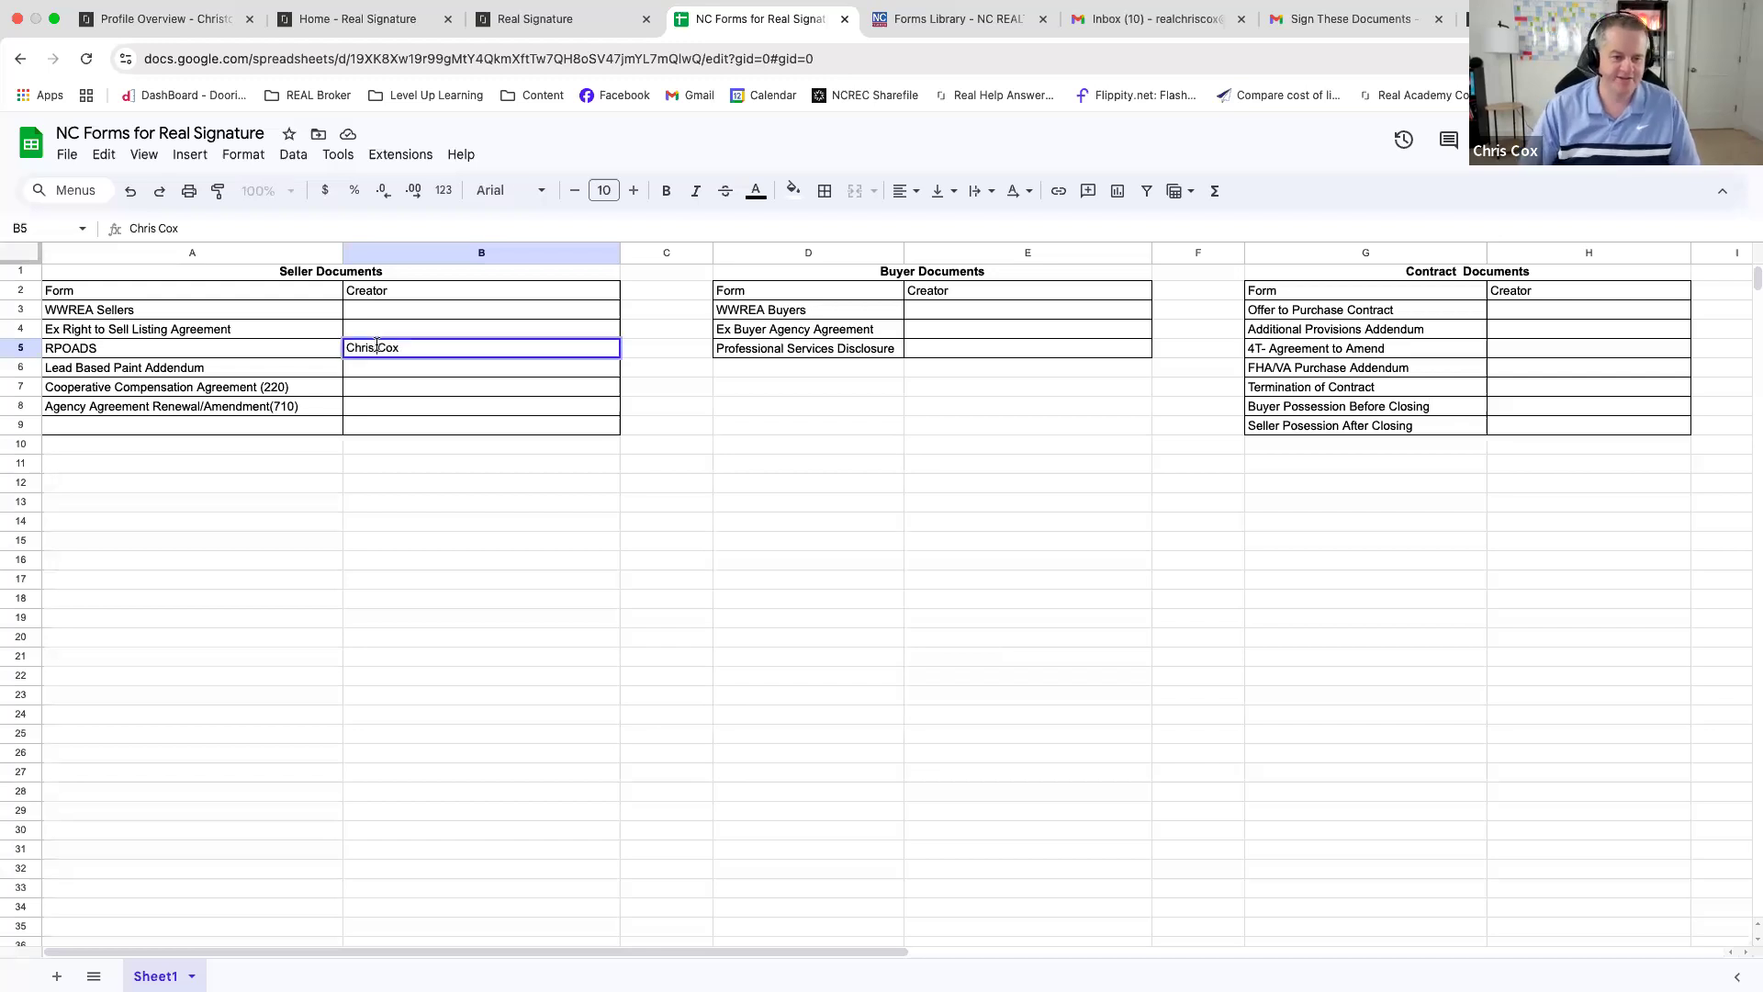
pyautogui.press('BackSpace')
pyautogui.press('BackSpace')
pyautogui.press('BackSpace')
pyautogui.press('BackSpace')
pyautogui.press('BackSpace')
pyautogui.press('BackSpace')
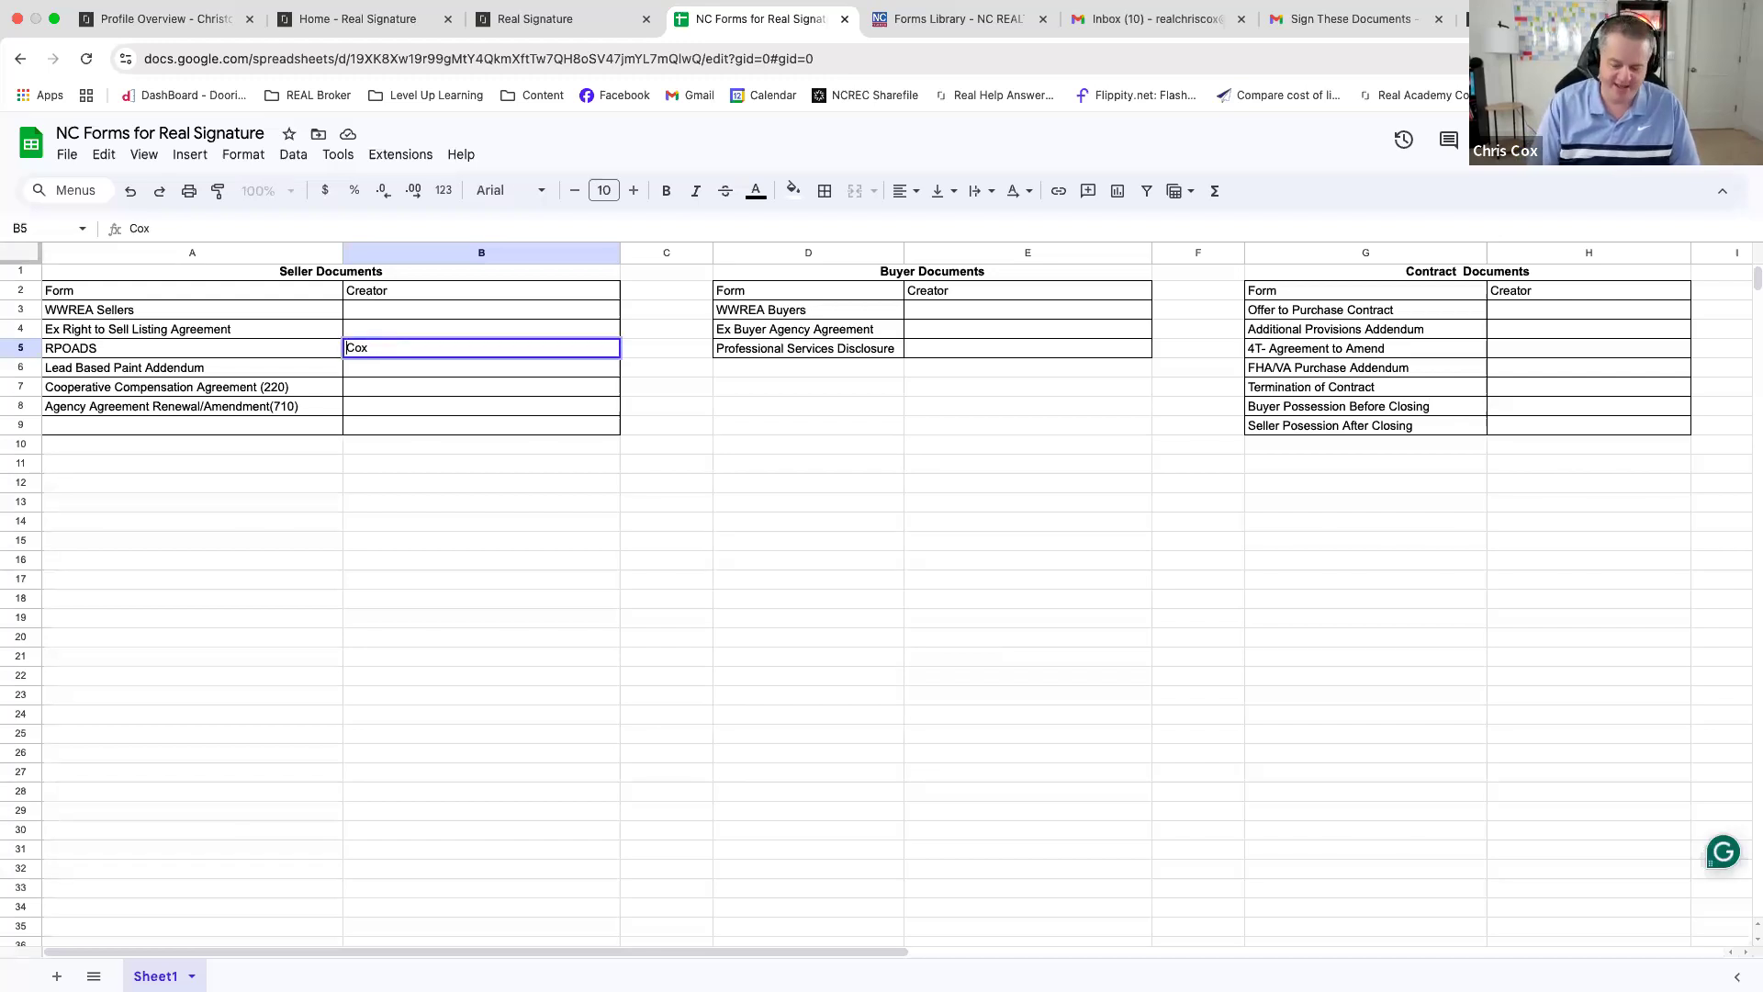
pyautogui.write('Kelli')
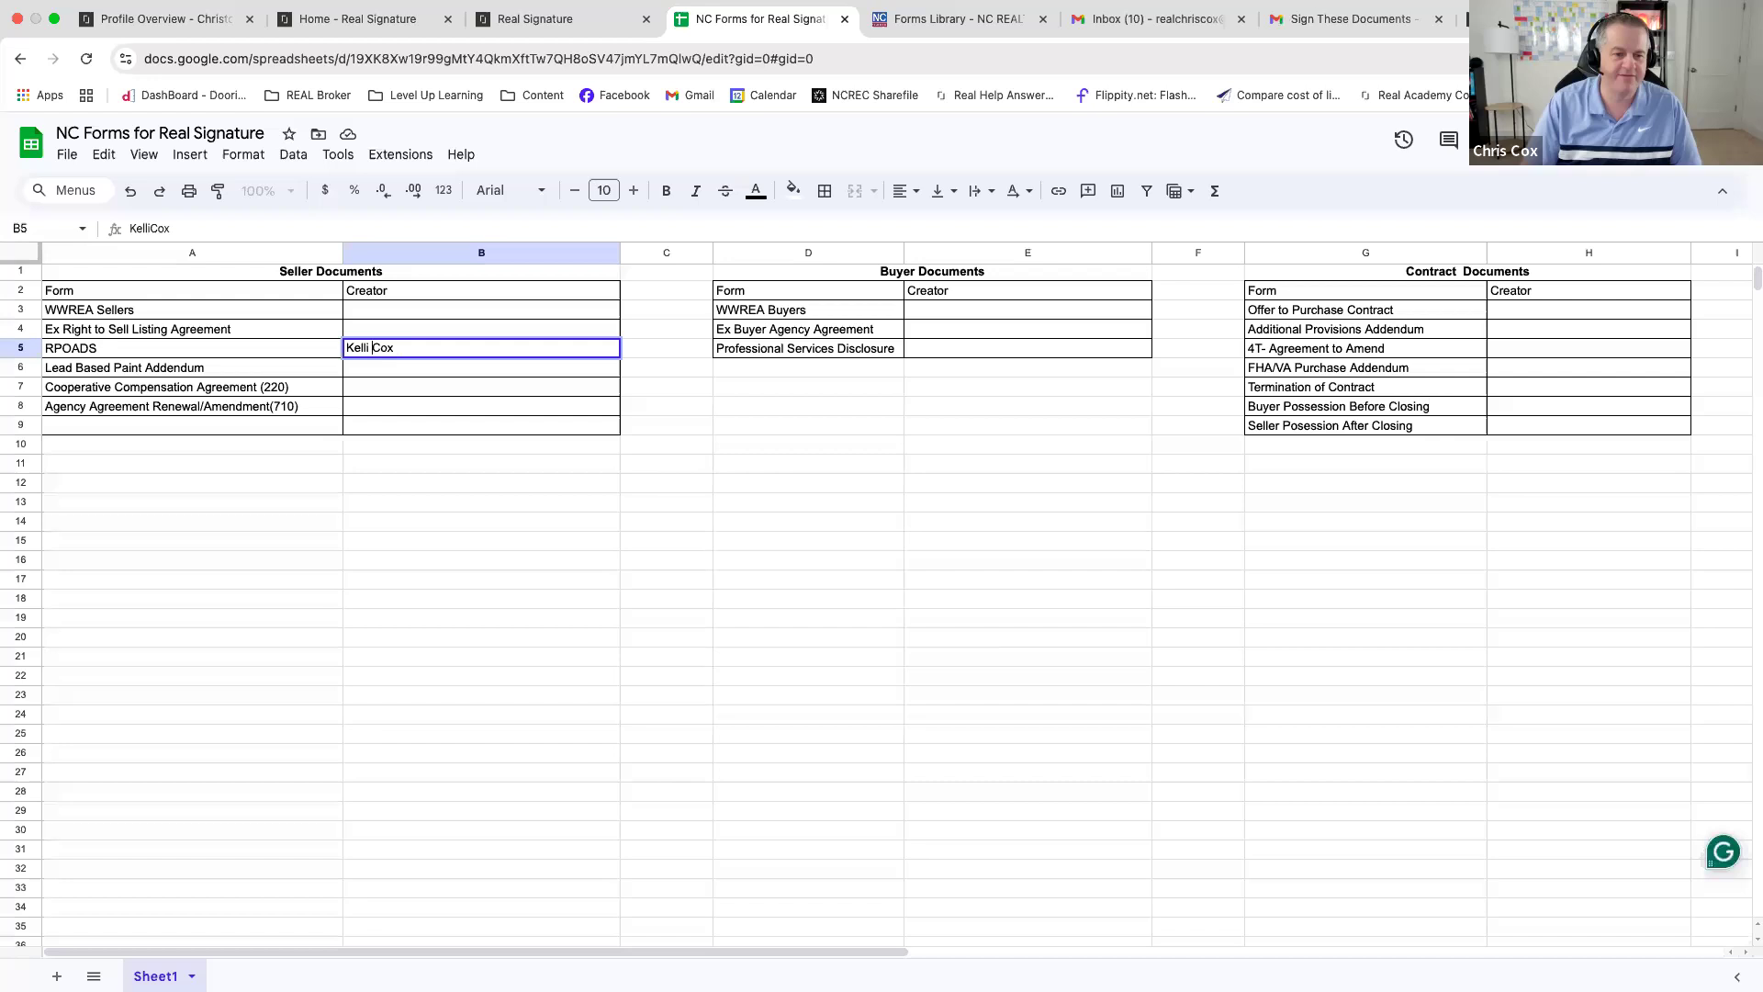
pyautogui.click(464, 388)
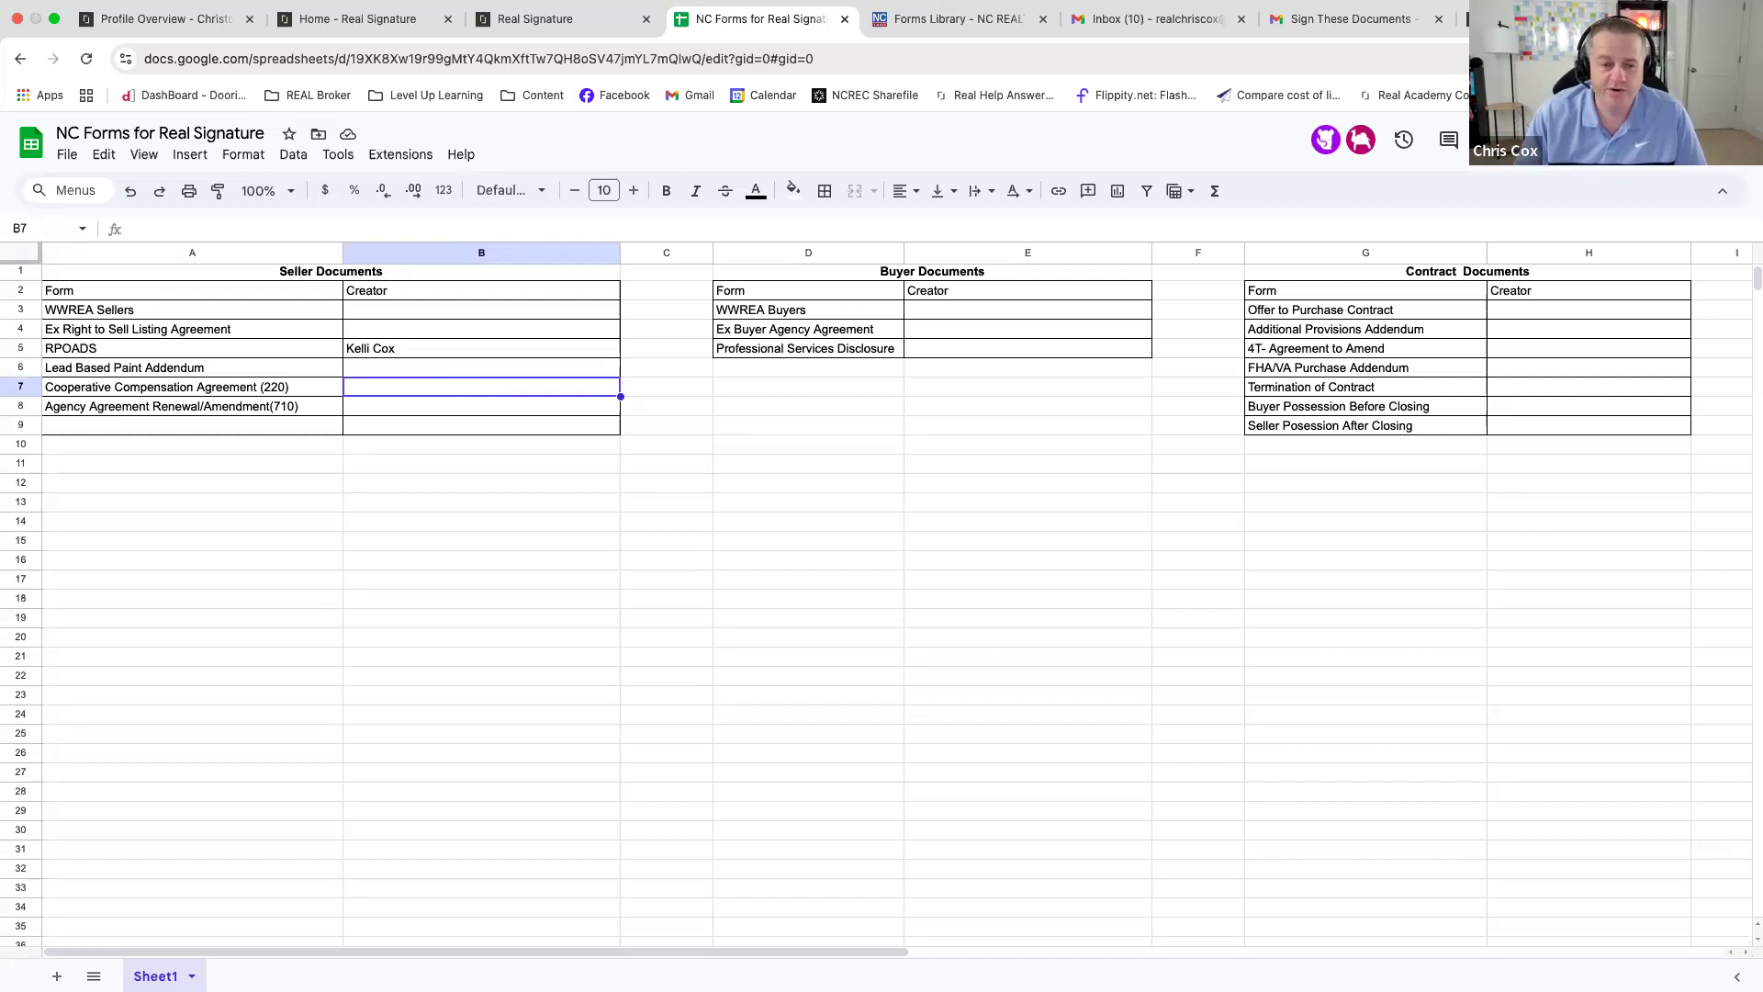
pyautogui.click(464, 312)
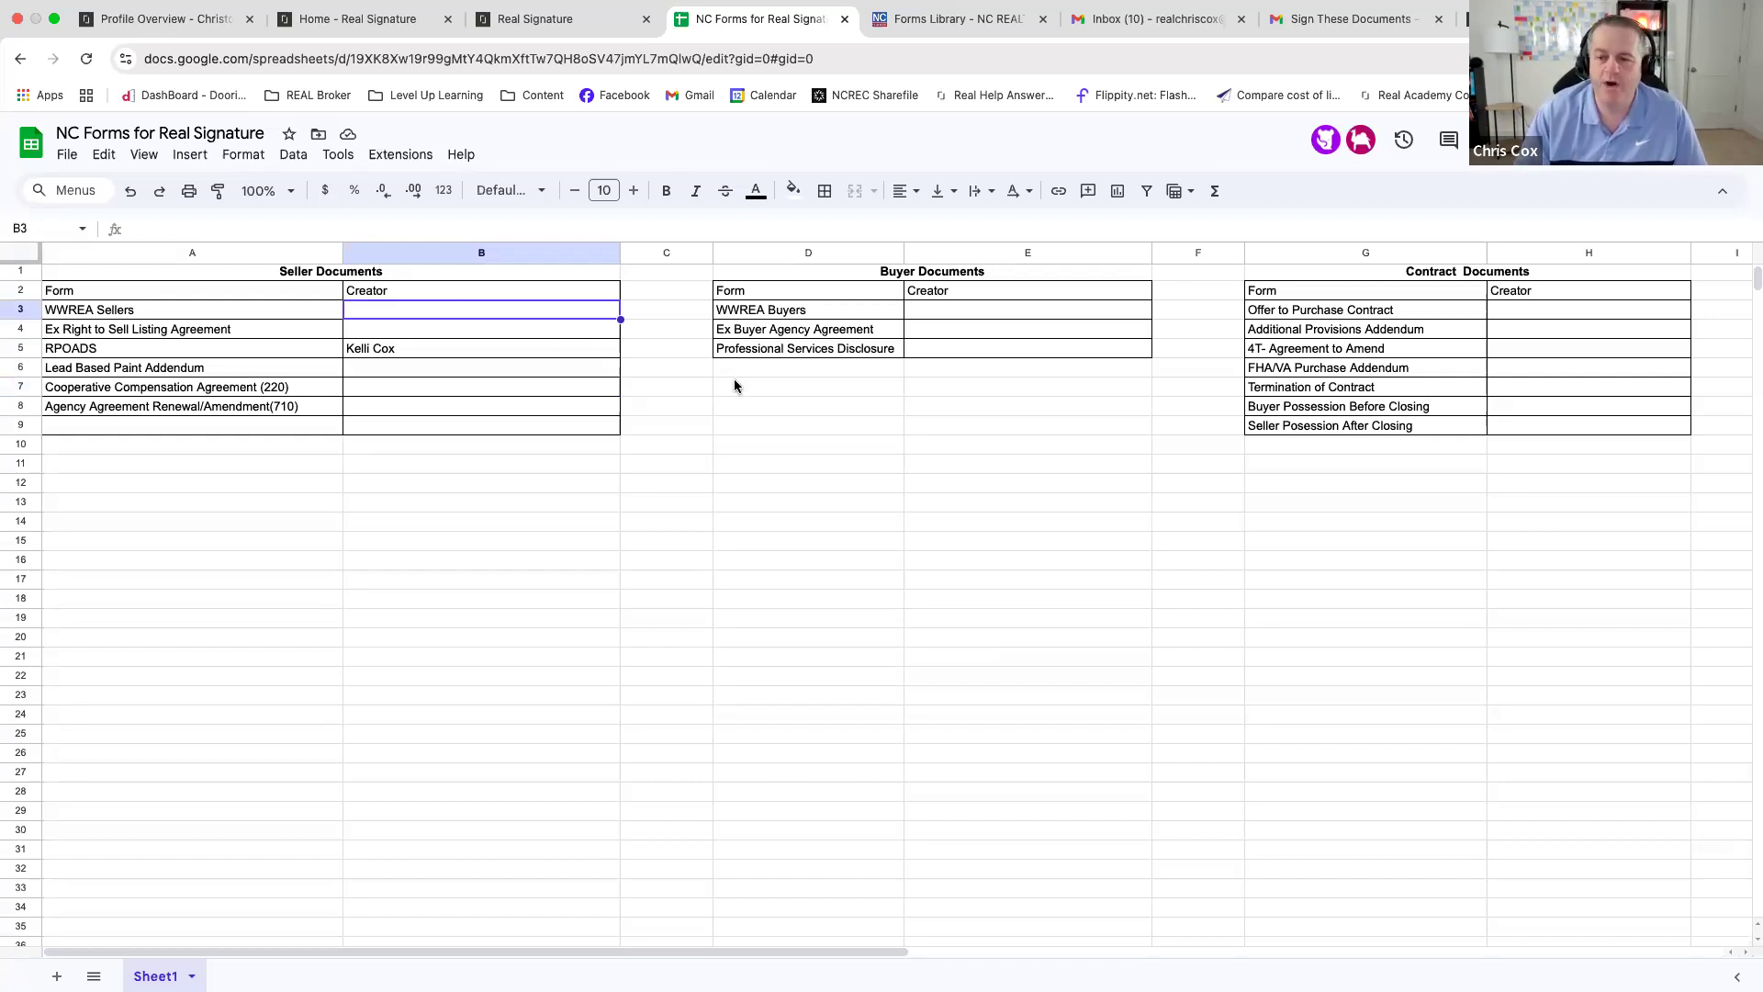